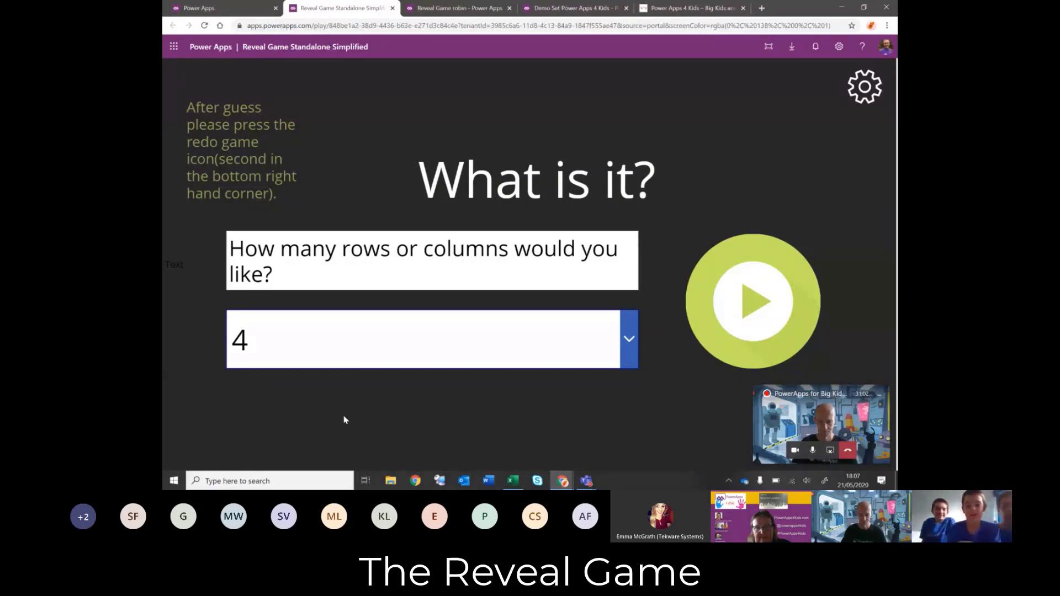
# Step: Start the Reveal Game and uncover tiles one by one until the ROARY logo appears
pyautogui.click(753, 301)
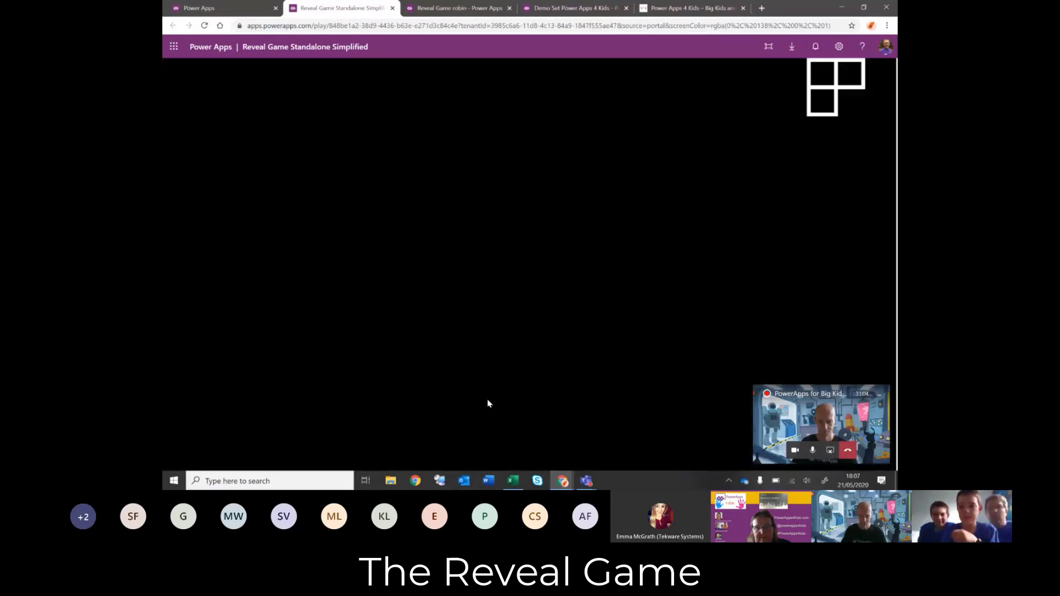
pyautogui.click(823, 109)
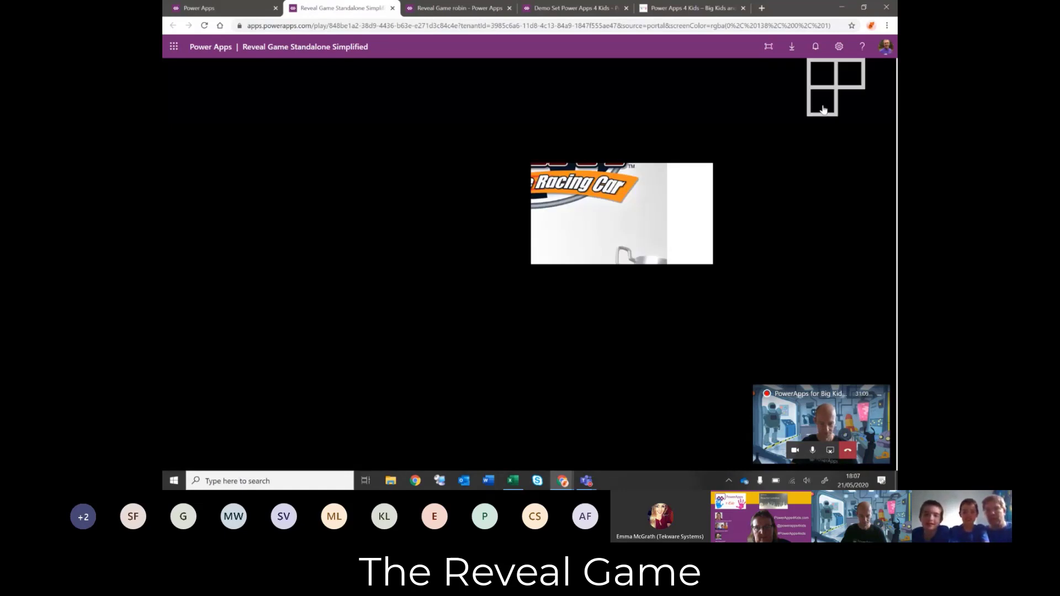
pyautogui.click(822, 109)
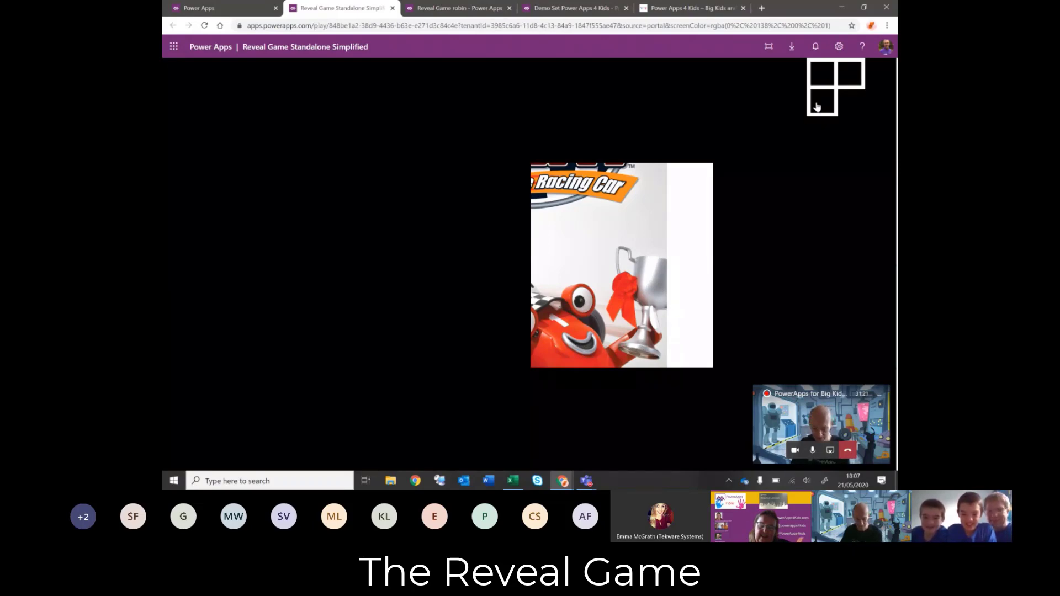
pyautogui.click(817, 106)
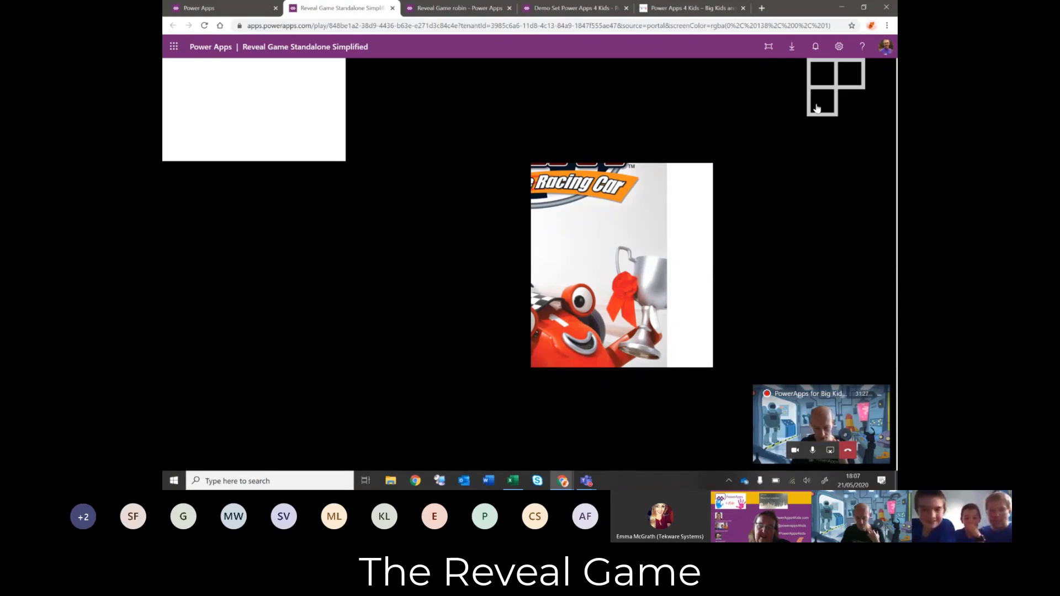
pyautogui.click(817, 106)
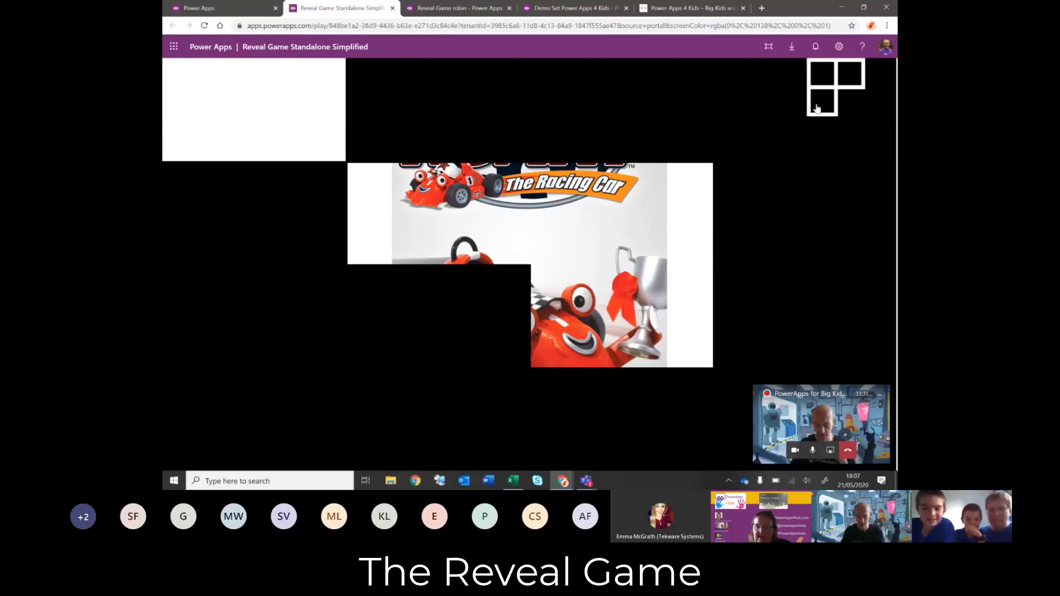
pyautogui.click(817, 107)
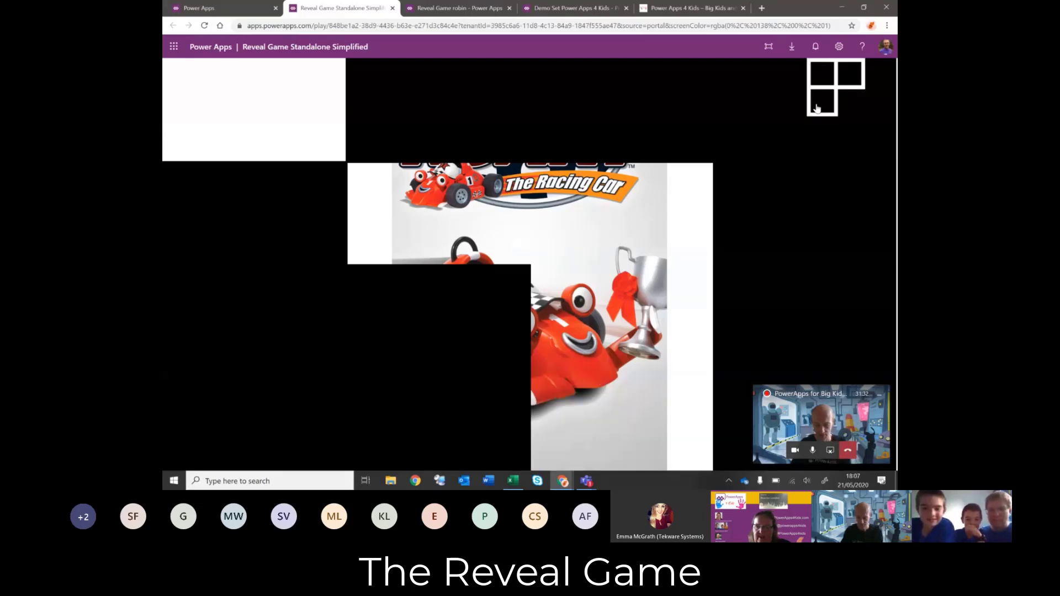
pyautogui.click(817, 108)
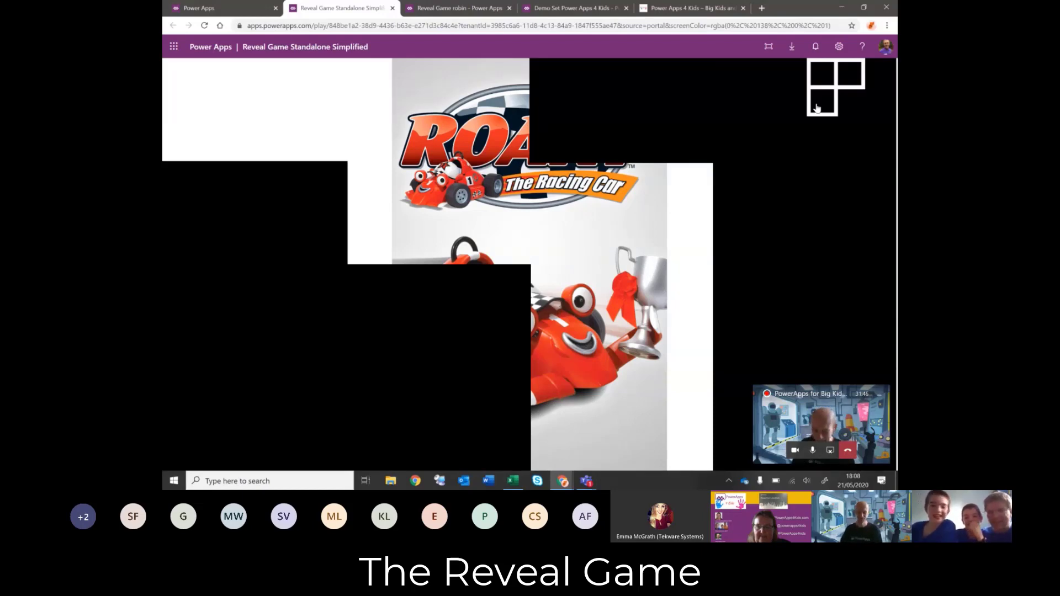
# Step: Reveal the whole Roary the Racing Car picture at 11 to go and start a new round
pyautogui.click(673, 187)
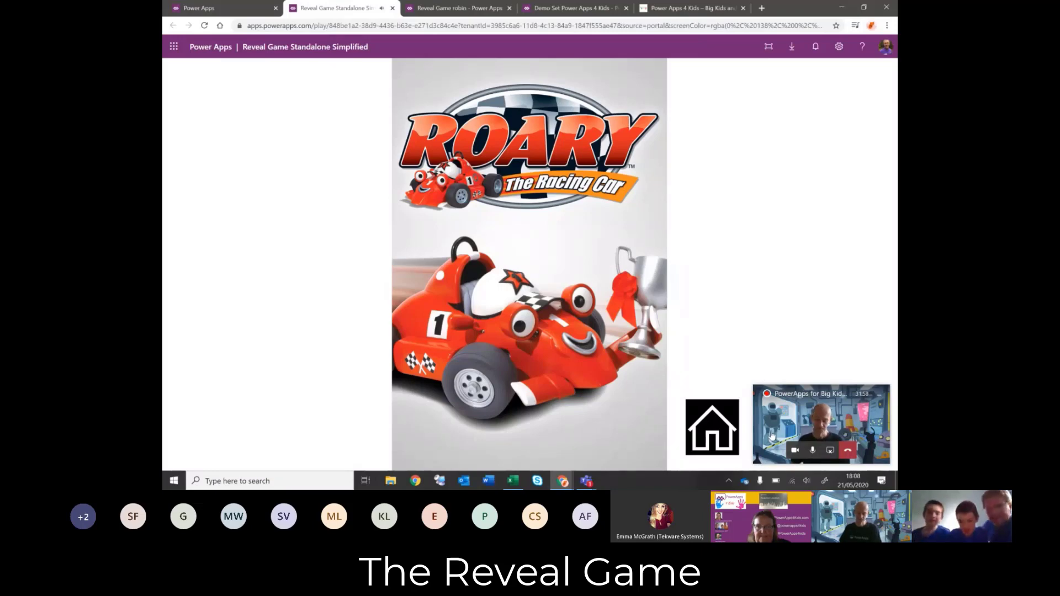
pyautogui.click(879, 398)
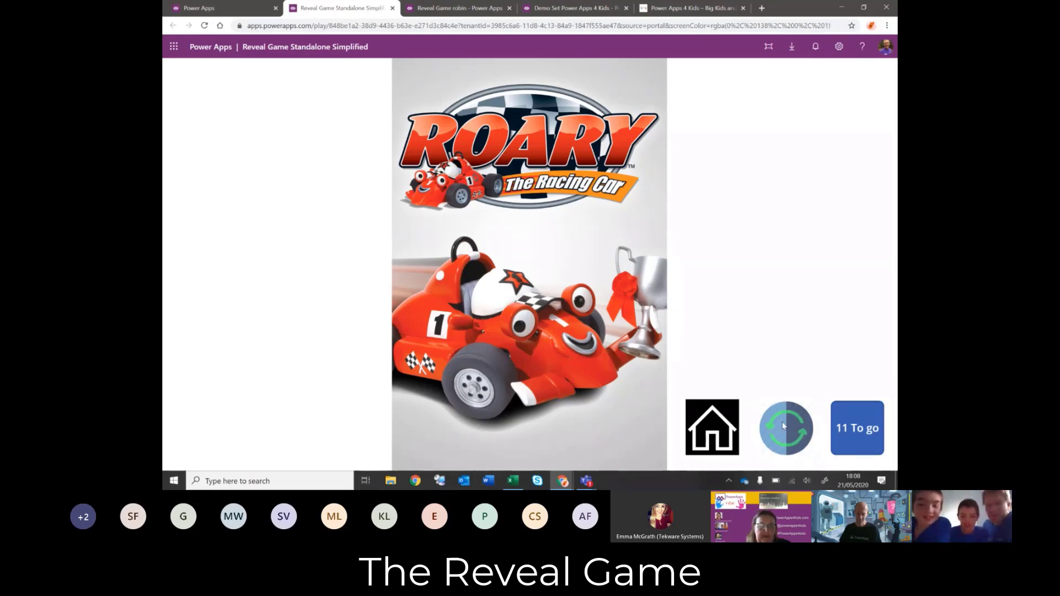
pyautogui.click(784, 426)
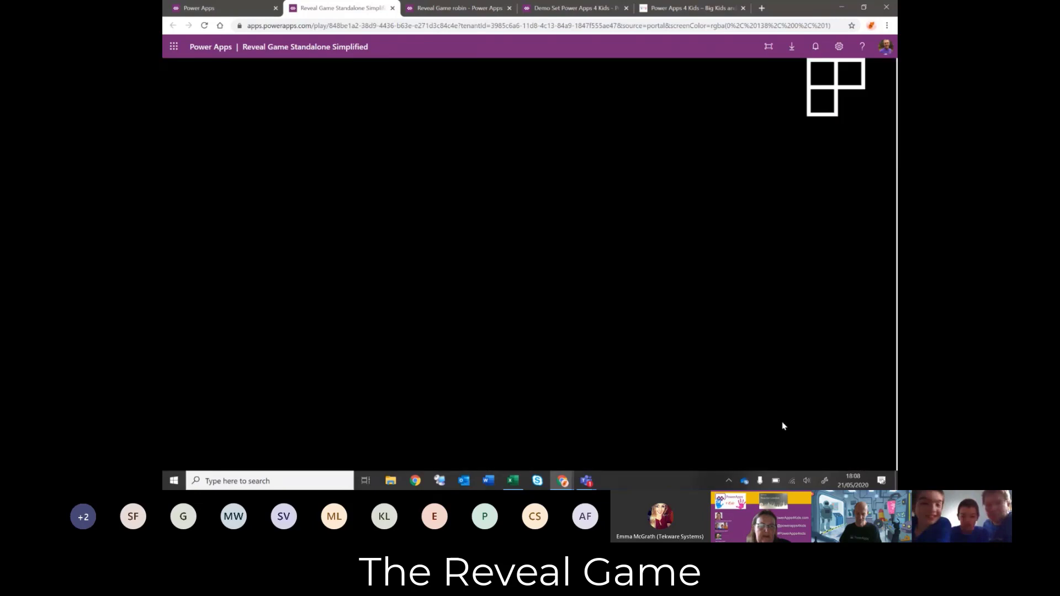
# Step: Uncover Tweety's face and head tile by tile, reveal the full picture at 10 to go, then start a new round
pyautogui.click(819, 110)
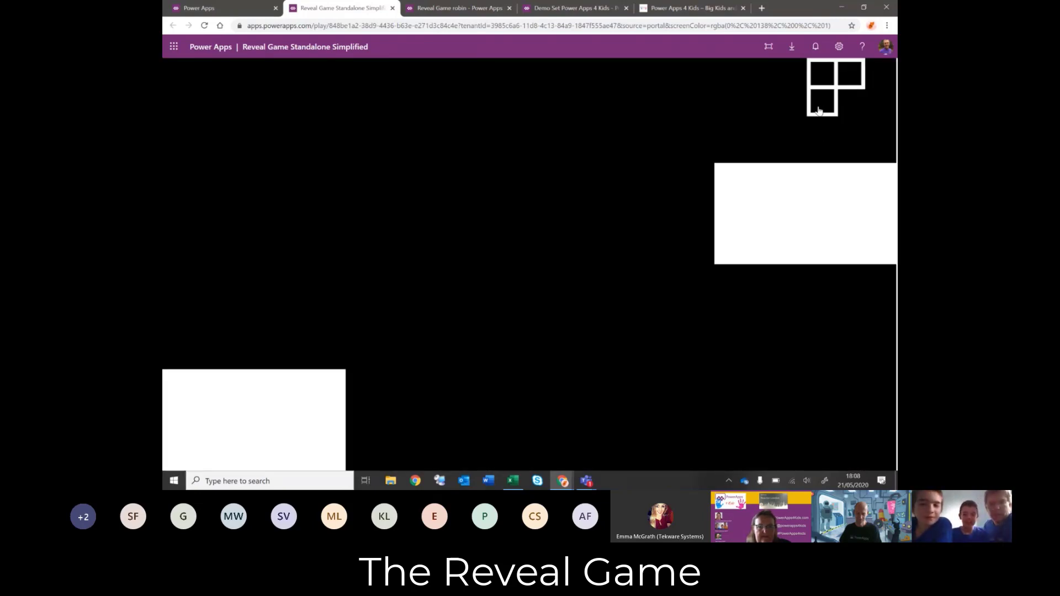
pyautogui.click(819, 110)
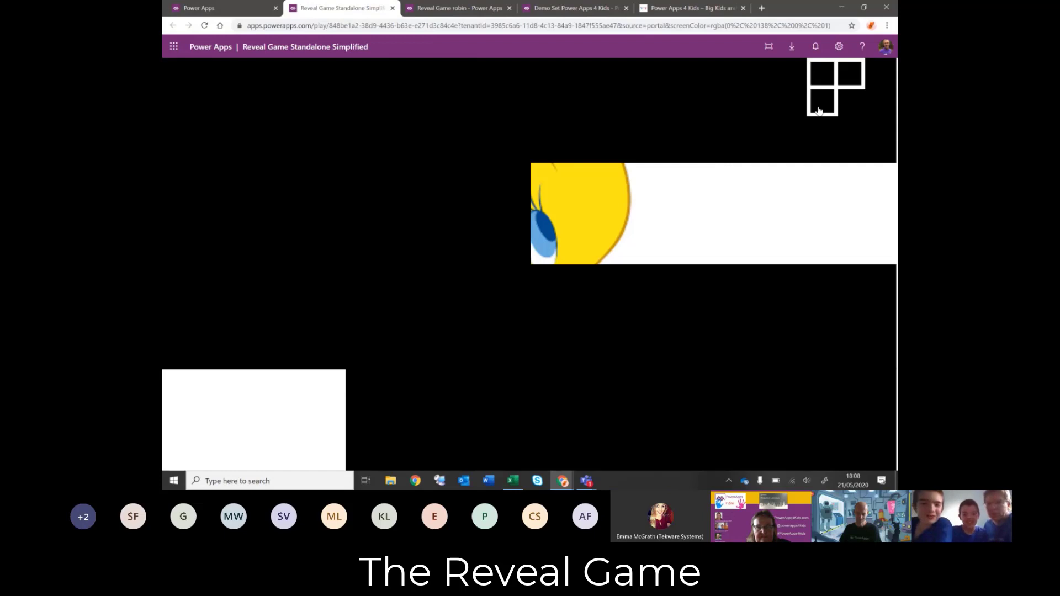
pyautogui.click(819, 110)
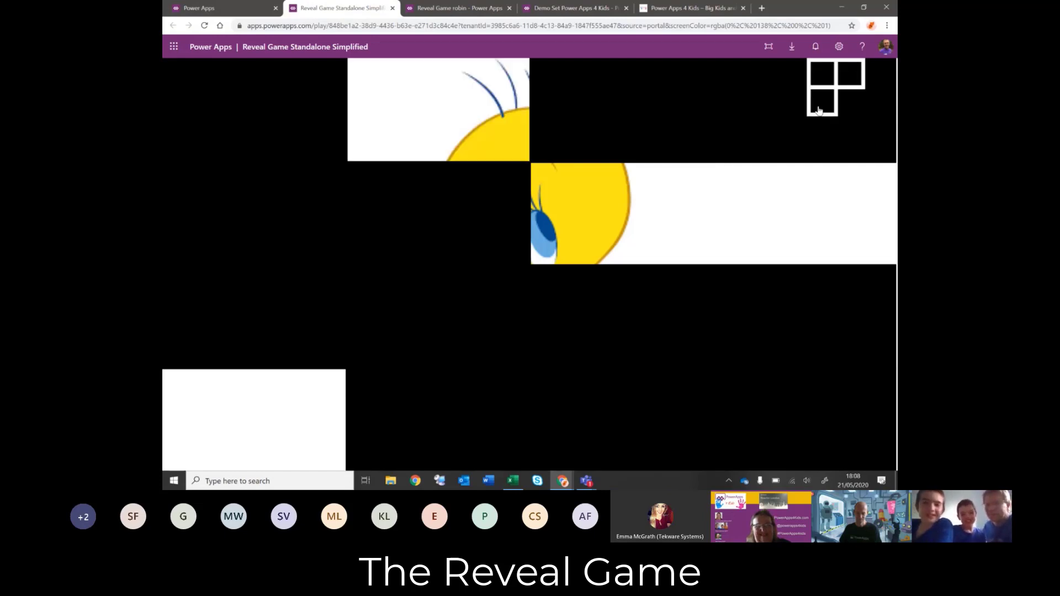
pyautogui.click(819, 110)
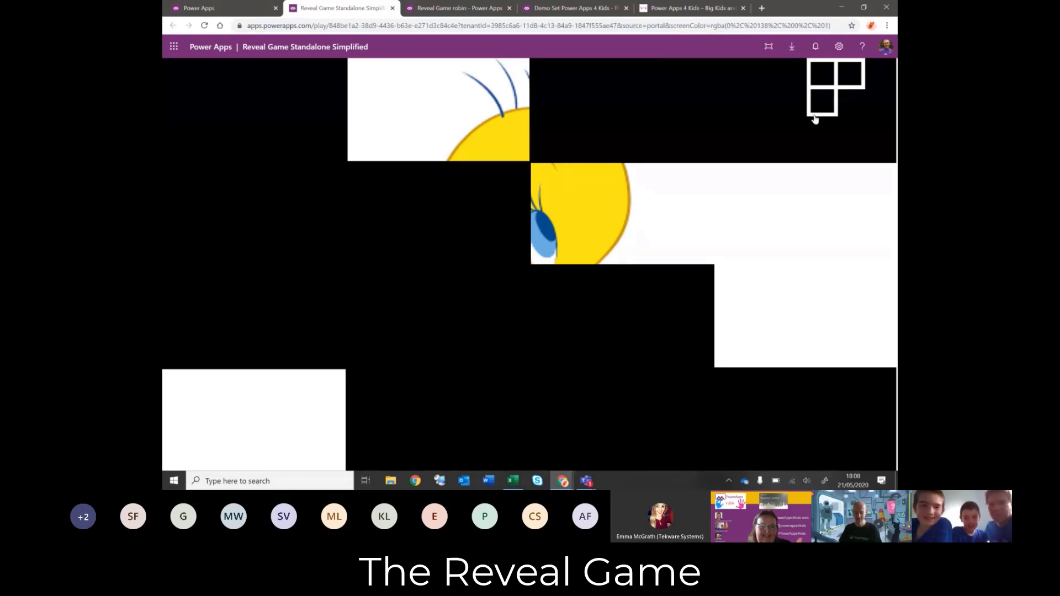
pyautogui.click(777, 212)
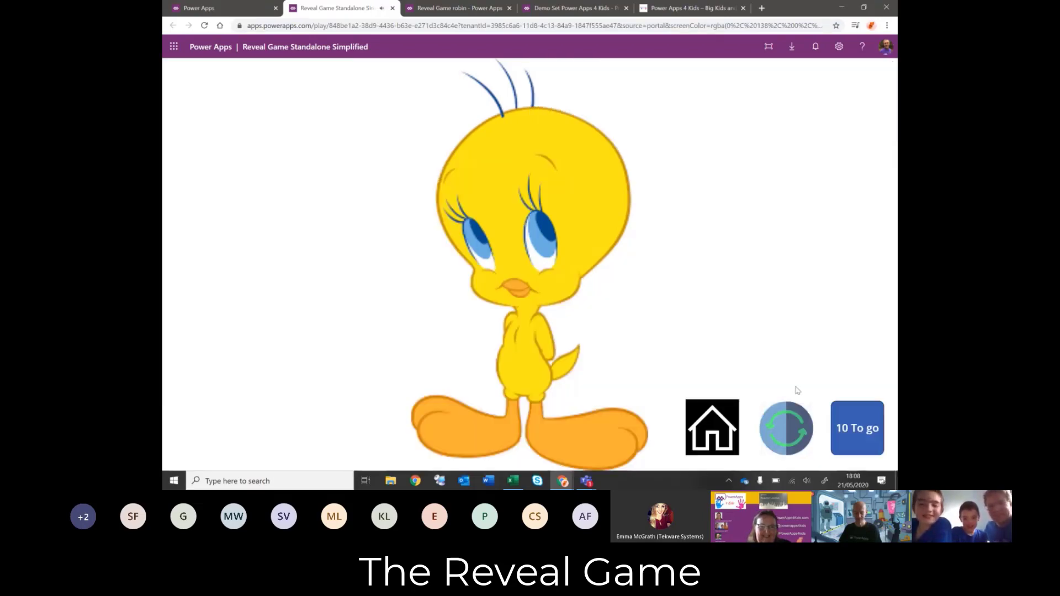
pyautogui.click(788, 429)
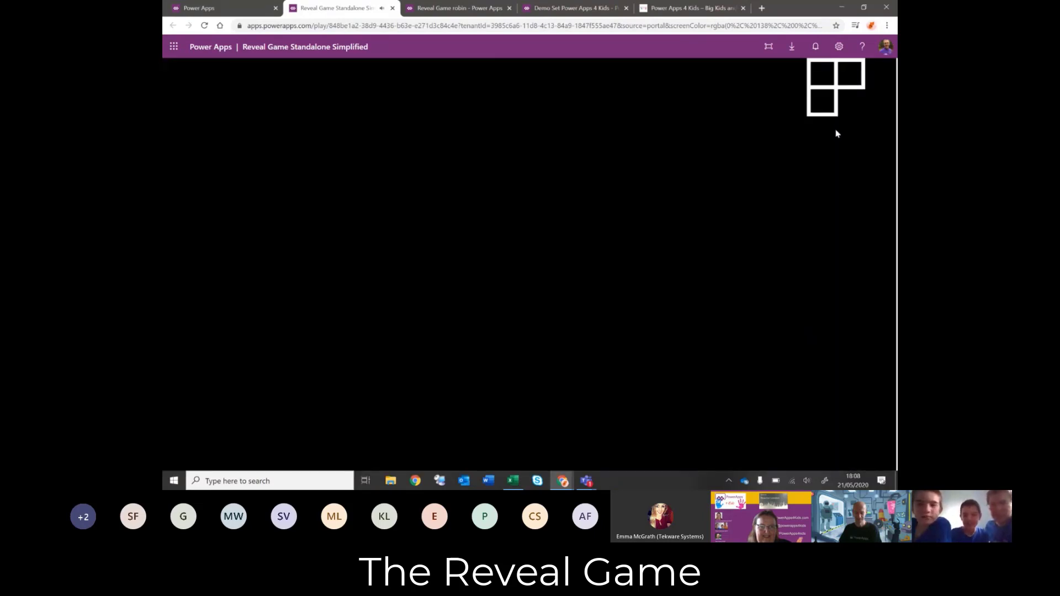
# Step: Reveal the first ten tiles of the hidden picture, showing the character's feet
pyautogui.click(828, 103)
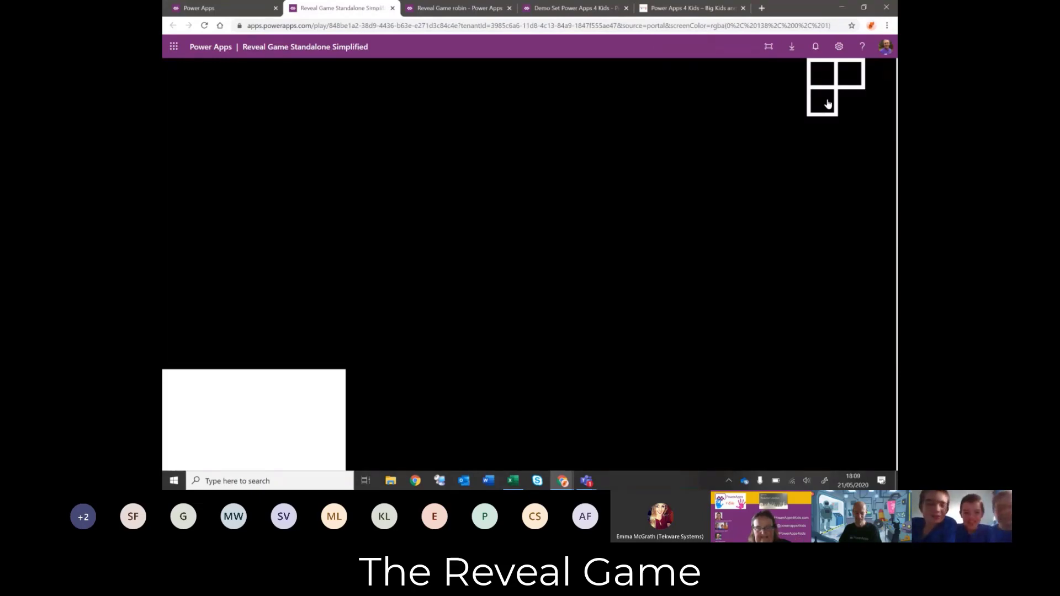
pyautogui.click(827, 104)
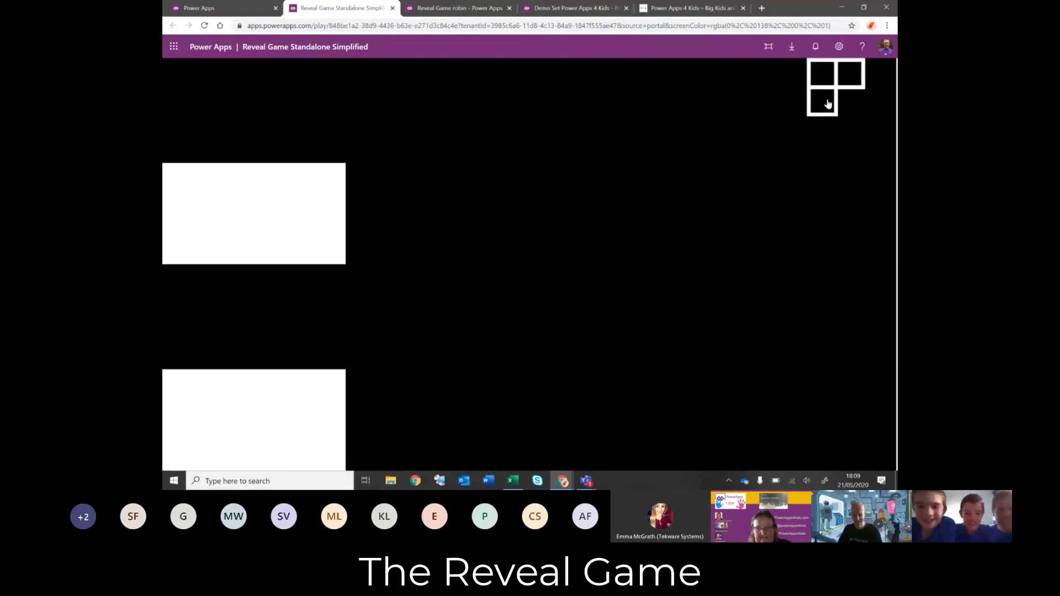
pyautogui.click(827, 104)
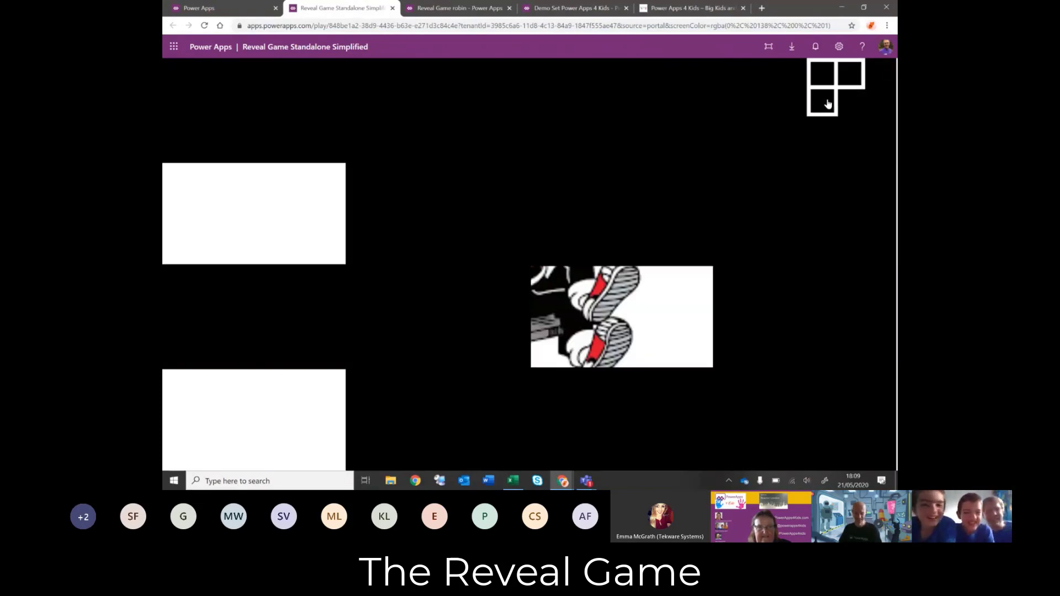
pyautogui.click(821, 102)
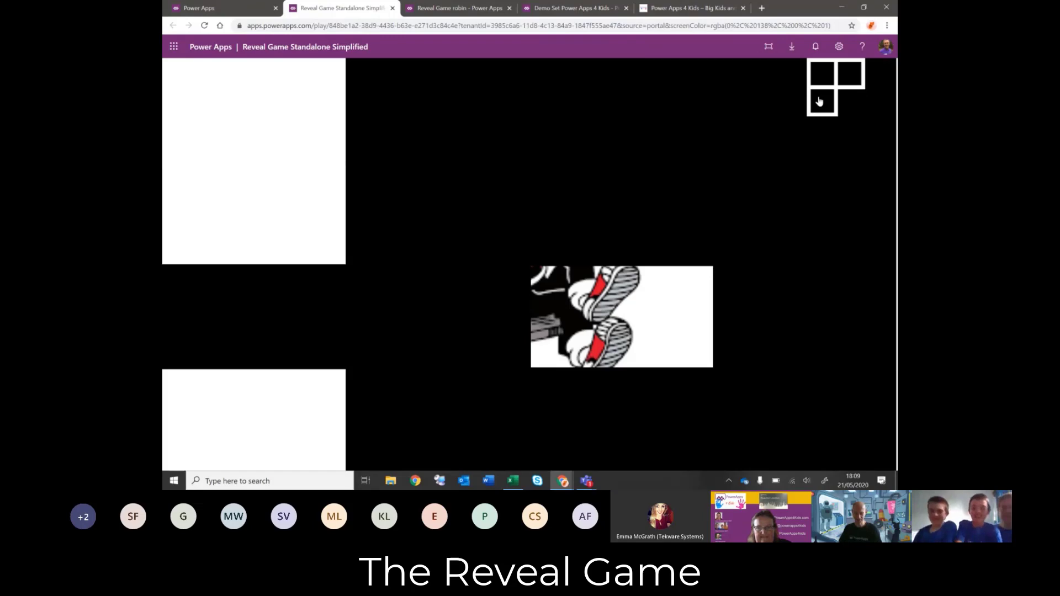
pyautogui.click(820, 101)
pyautogui.click(819, 101)
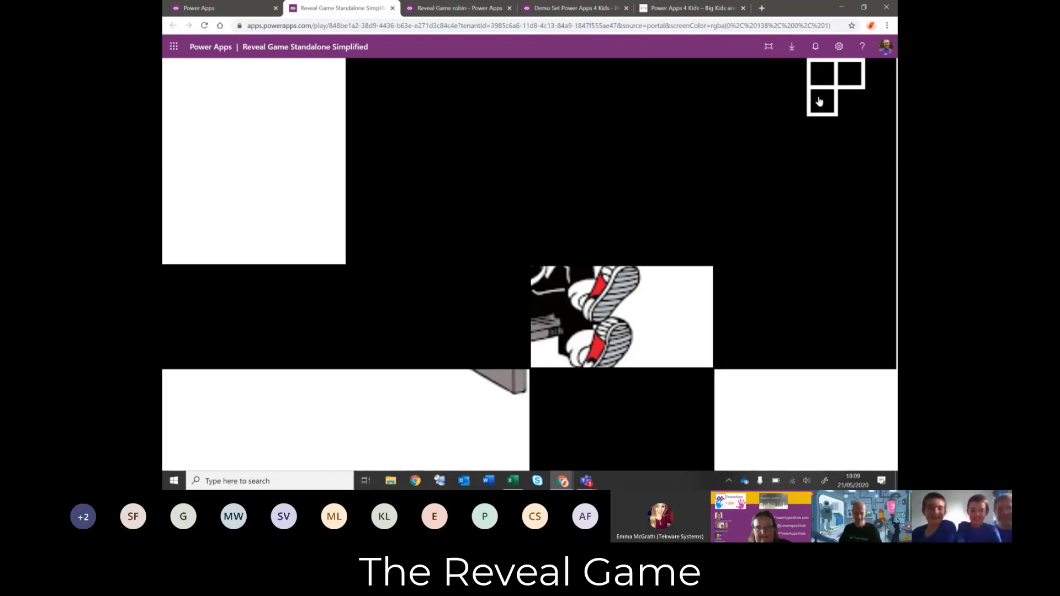
pyautogui.click(820, 101)
pyautogui.click(819, 101)
pyautogui.click(819, 101)
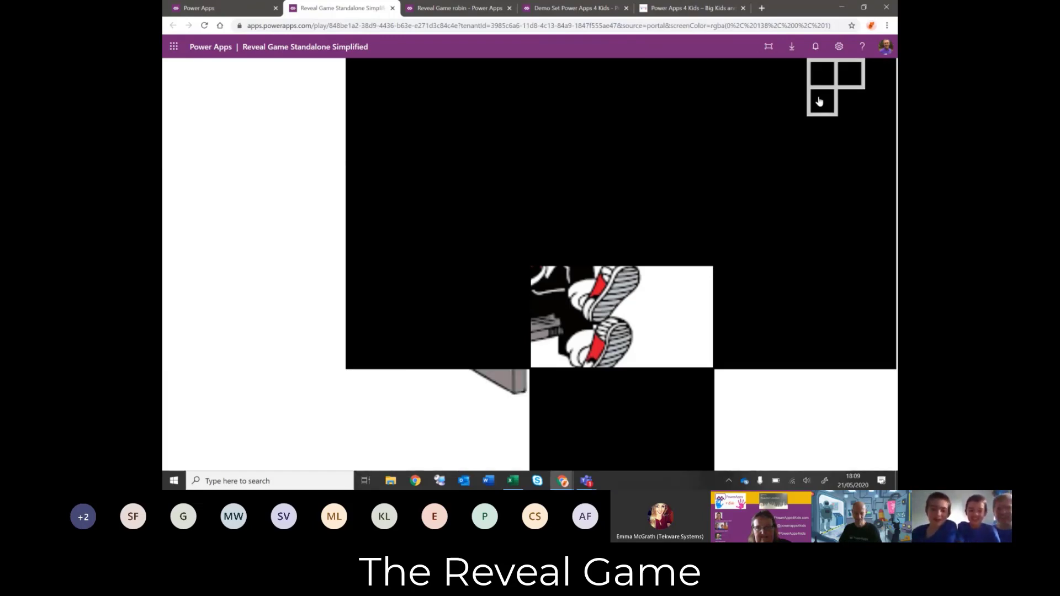
pyautogui.click(819, 101)
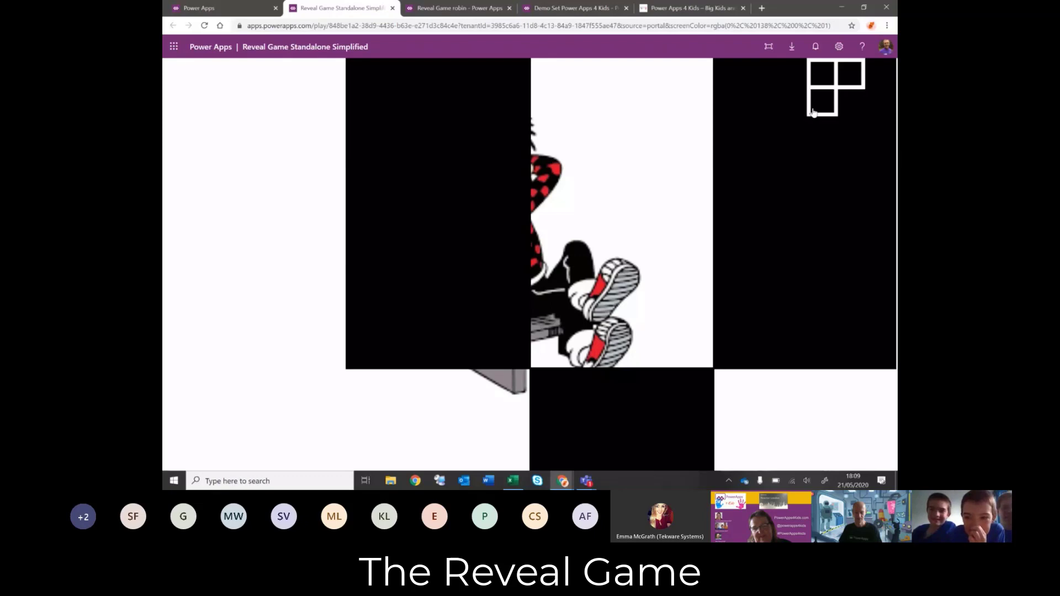
# Step: Uncover the remaining tiles of the boy on the bench at 9 to go, then start a new round
pyautogui.click(836, 84)
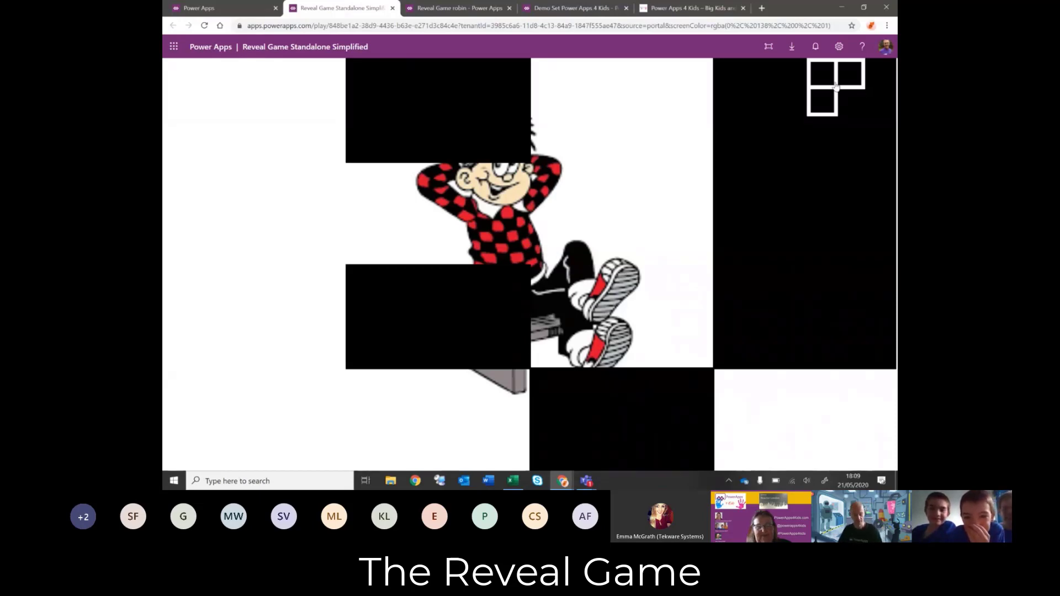
pyautogui.click(836, 84)
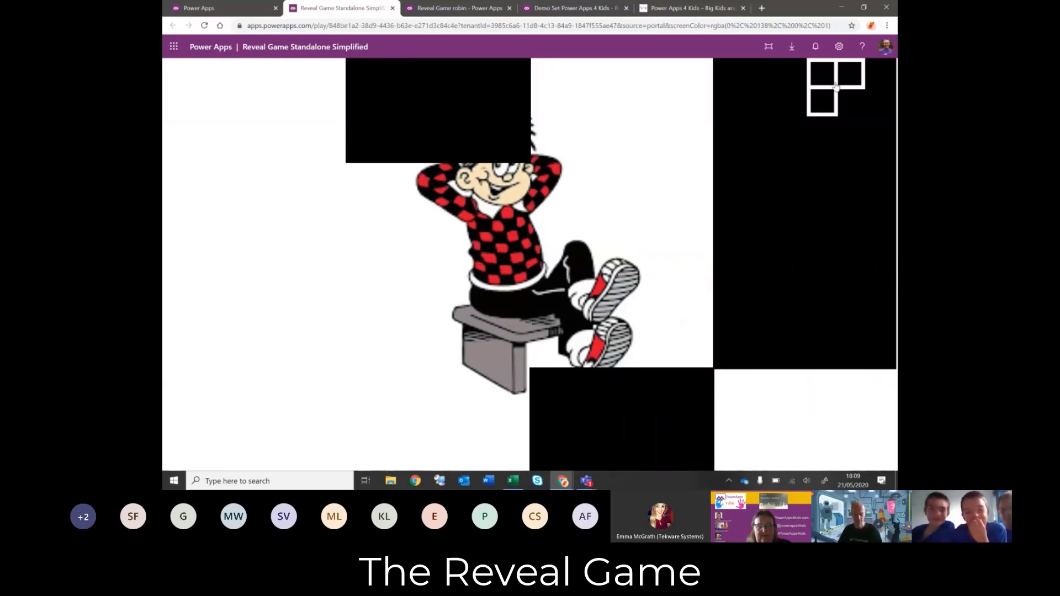
pyautogui.click(835, 84)
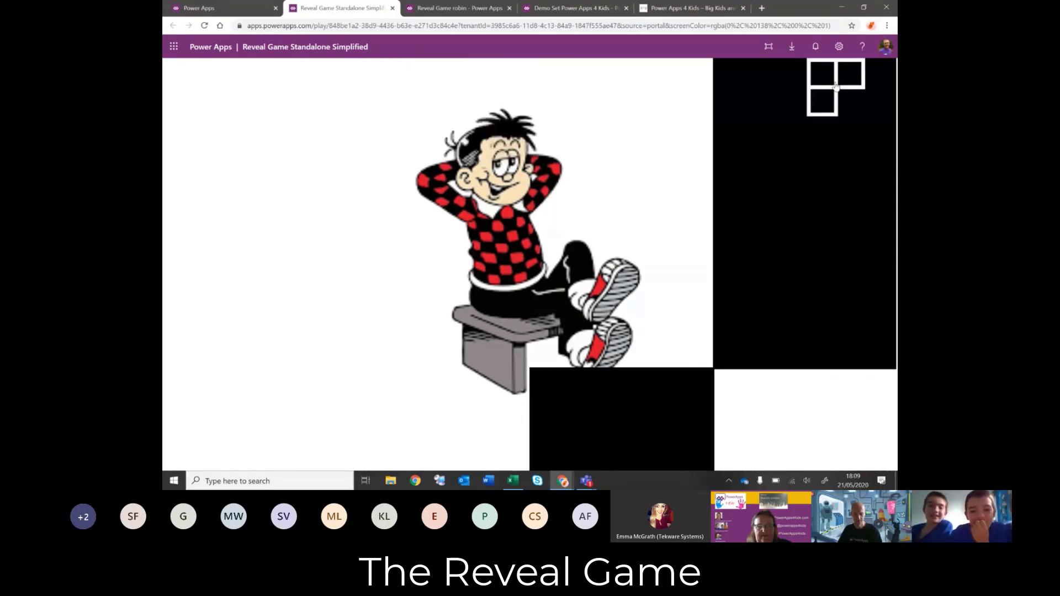
pyautogui.click(835, 84)
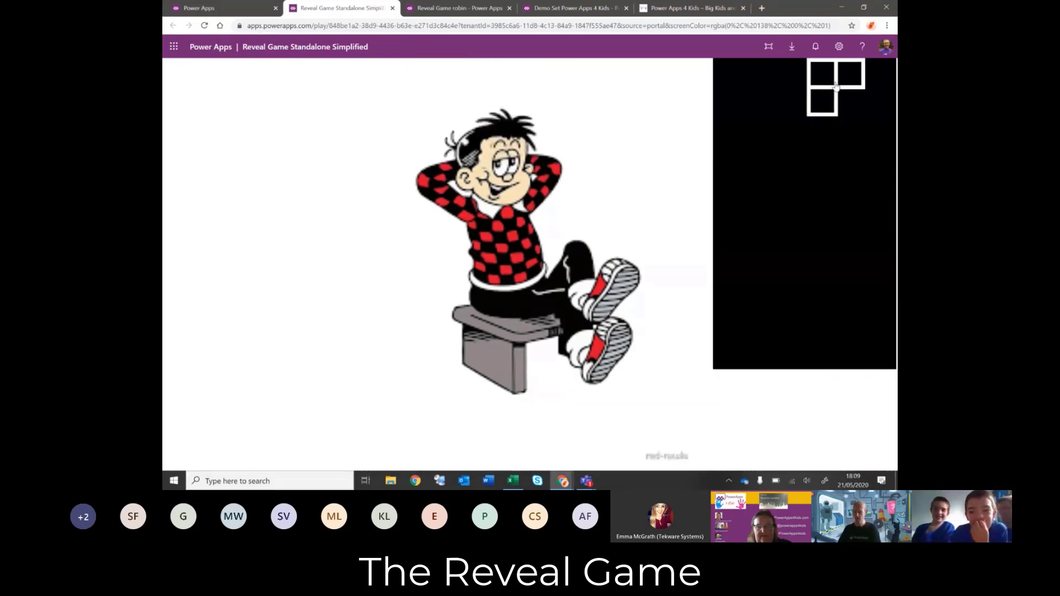
pyautogui.click(836, 84)
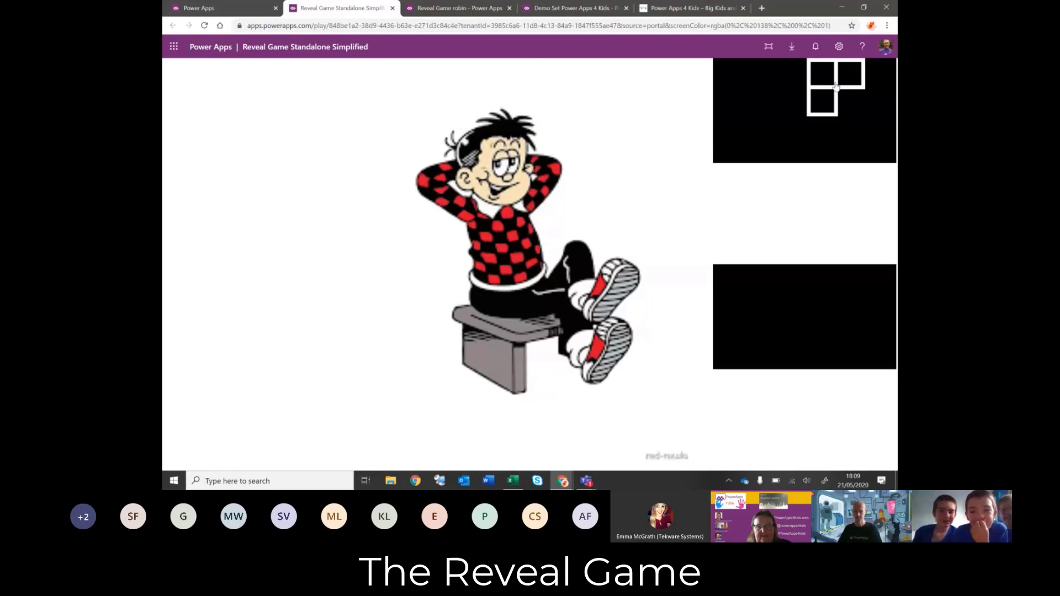
pyautogui.click(836, 84)
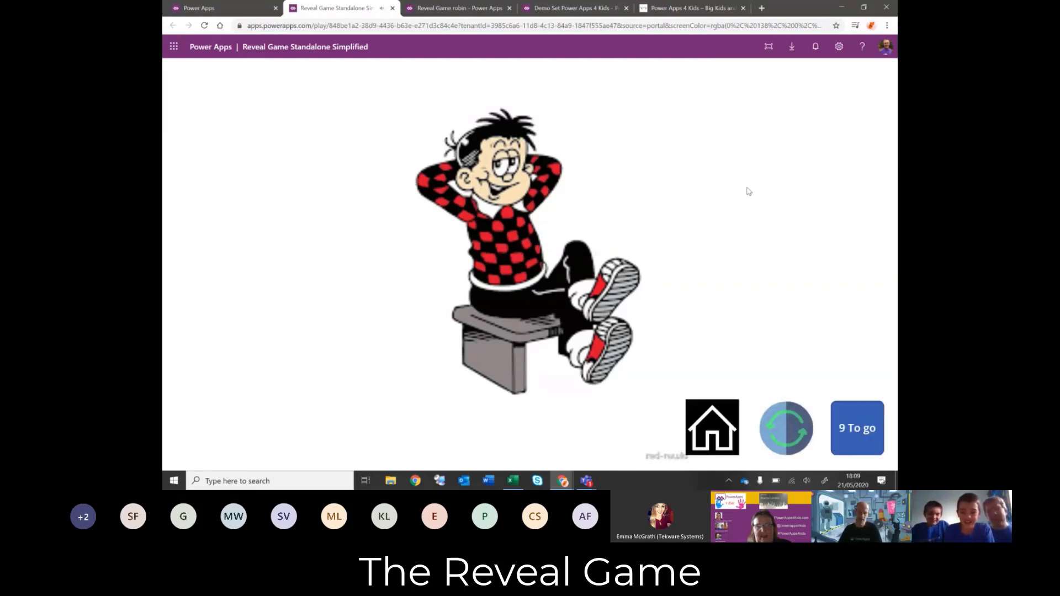
pyautogui.click(788, 444)
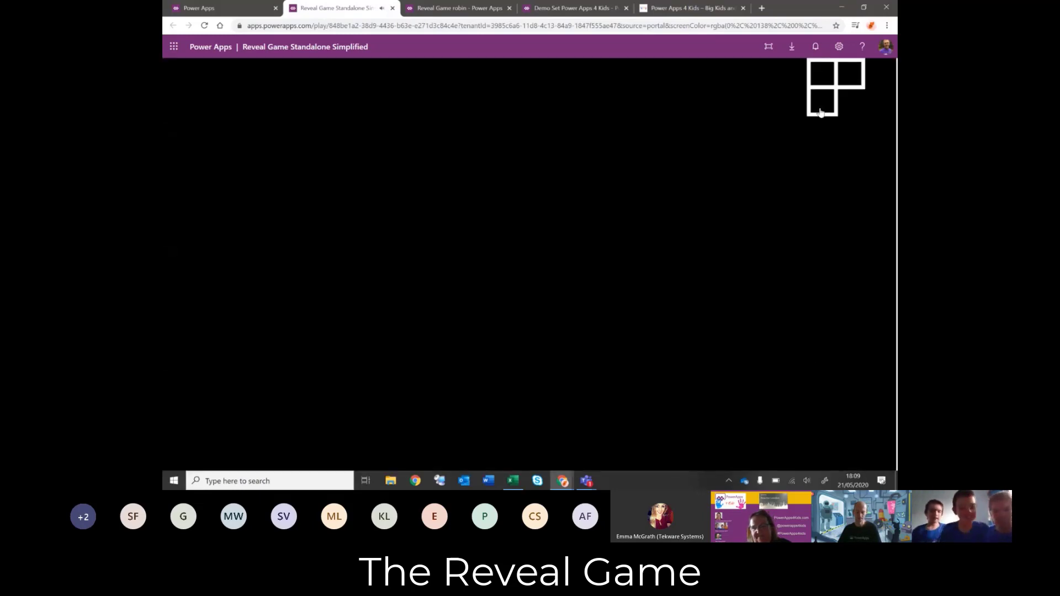
# Step: Mute the sound and reveal the first six tiles of the hidden Pluto picture
pyautogui.press('XF86AudioMute')
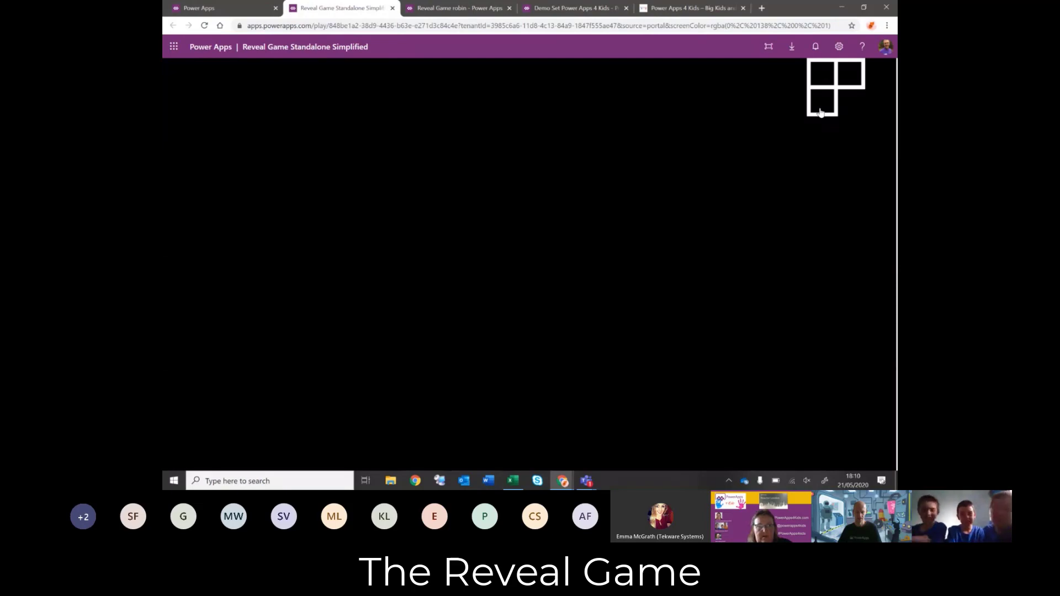
pyautogui.click(821, 113)
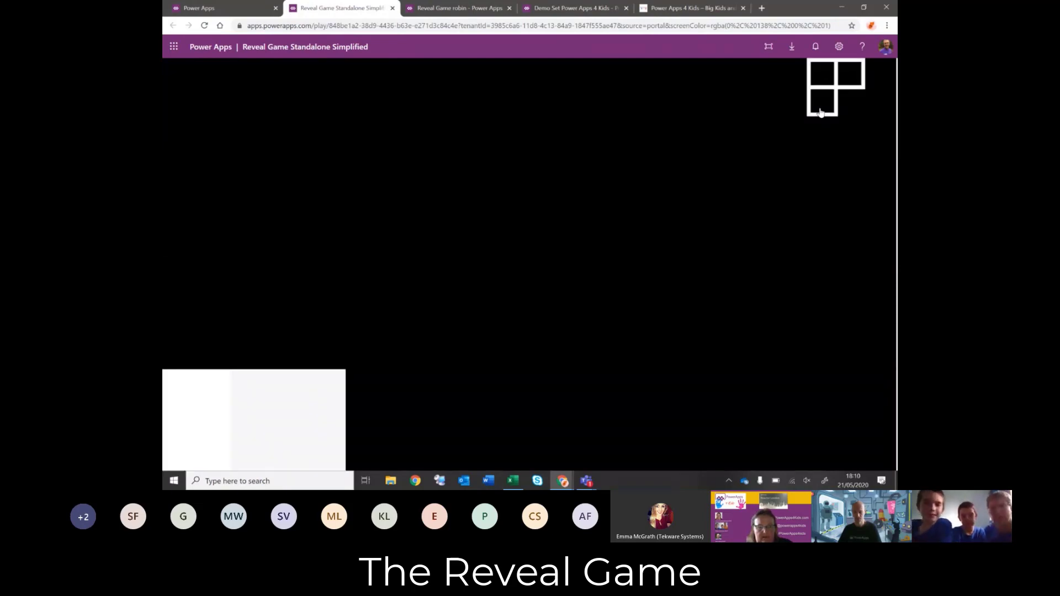
pyautogui.click(821, 113)
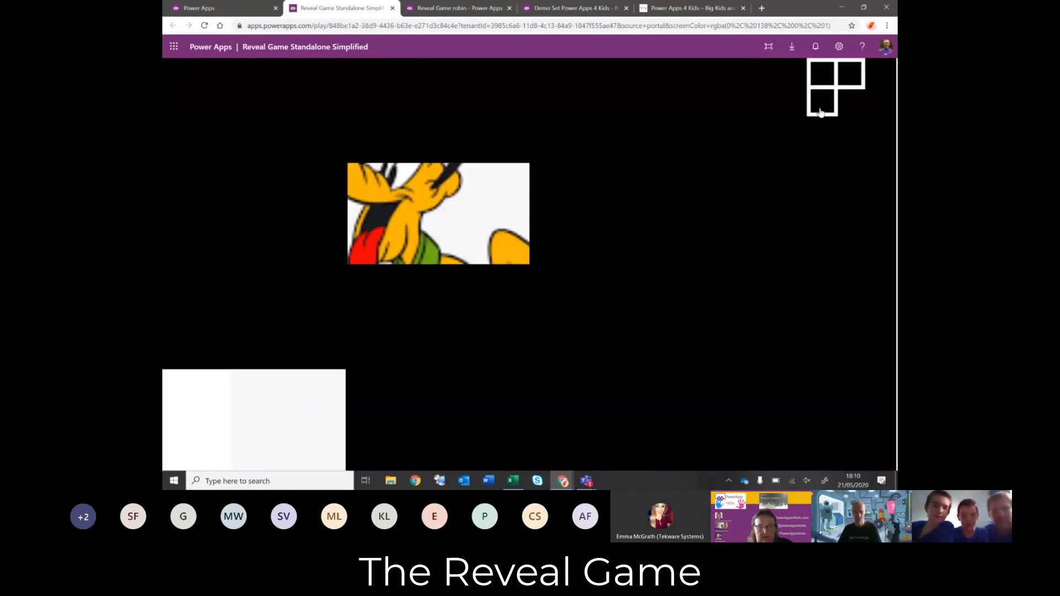
pyautogui.click(821, 112)
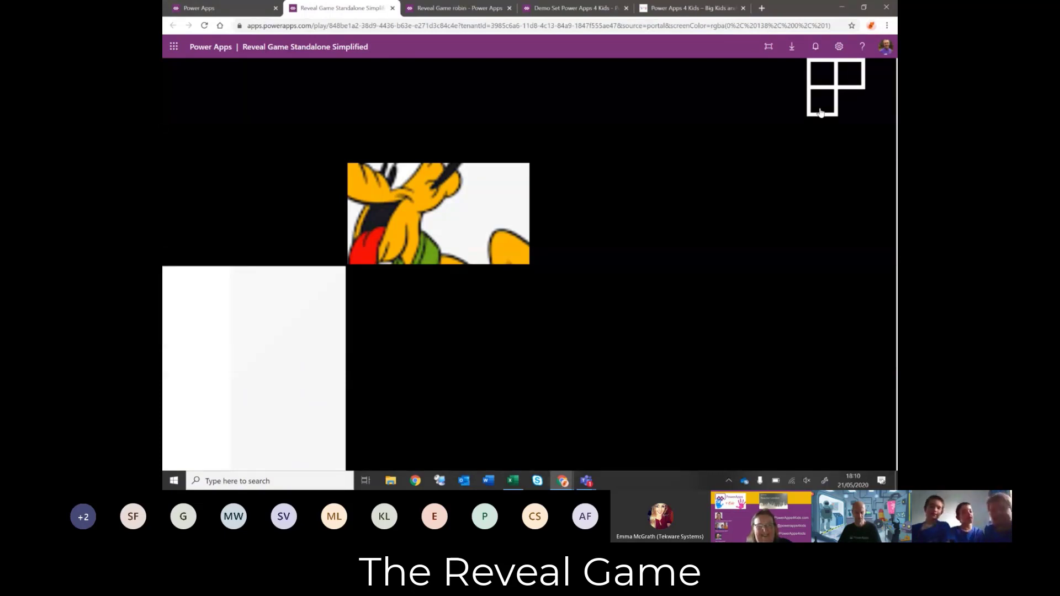
pyautogui.click(820, 113)
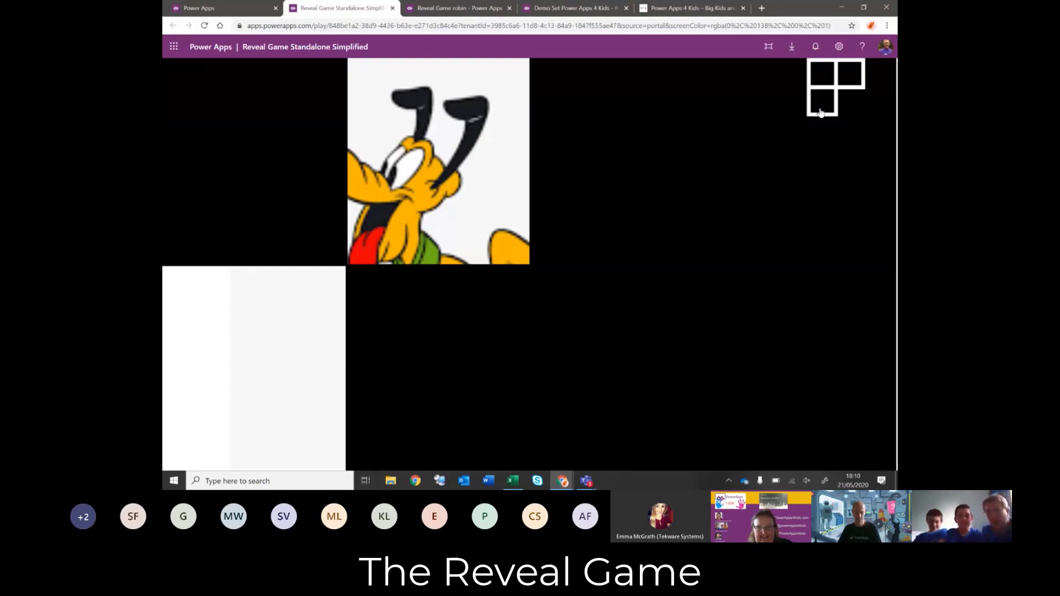
pyautogui.click(821, 112)
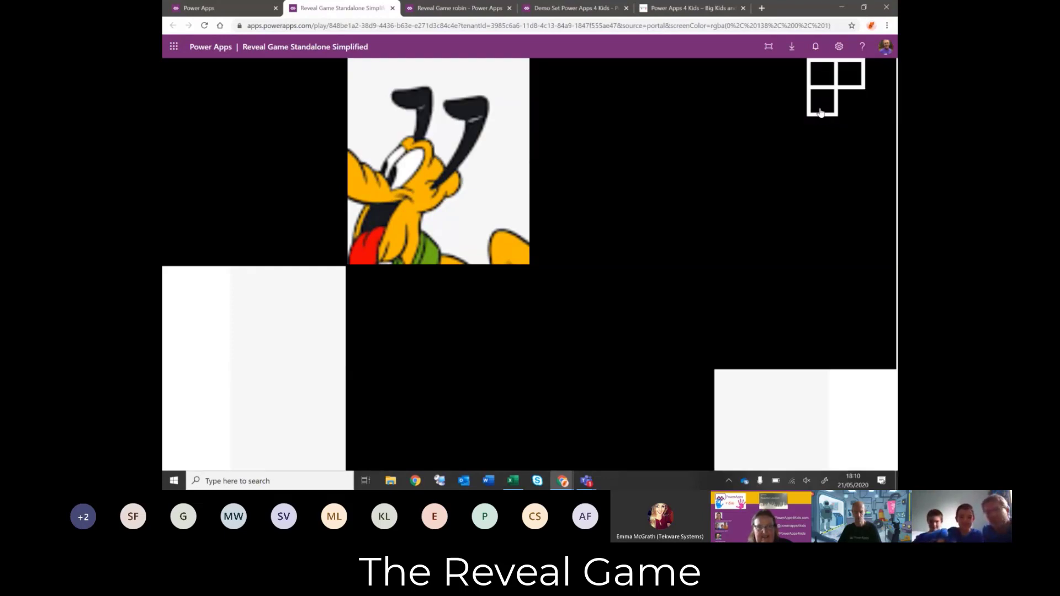
pyautogui.click(821, 112)
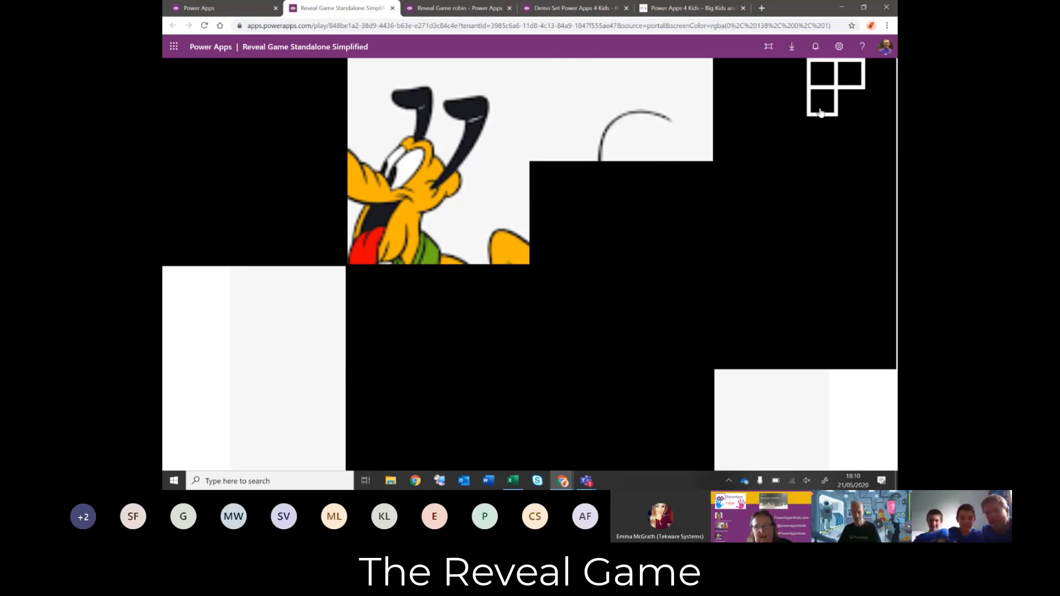
# Step: Unmute the sound, uncover the full Pluto picture at 8 to go, and start a new round
pyautogui.click(821, 113)
pyautogui.click(821, 113)
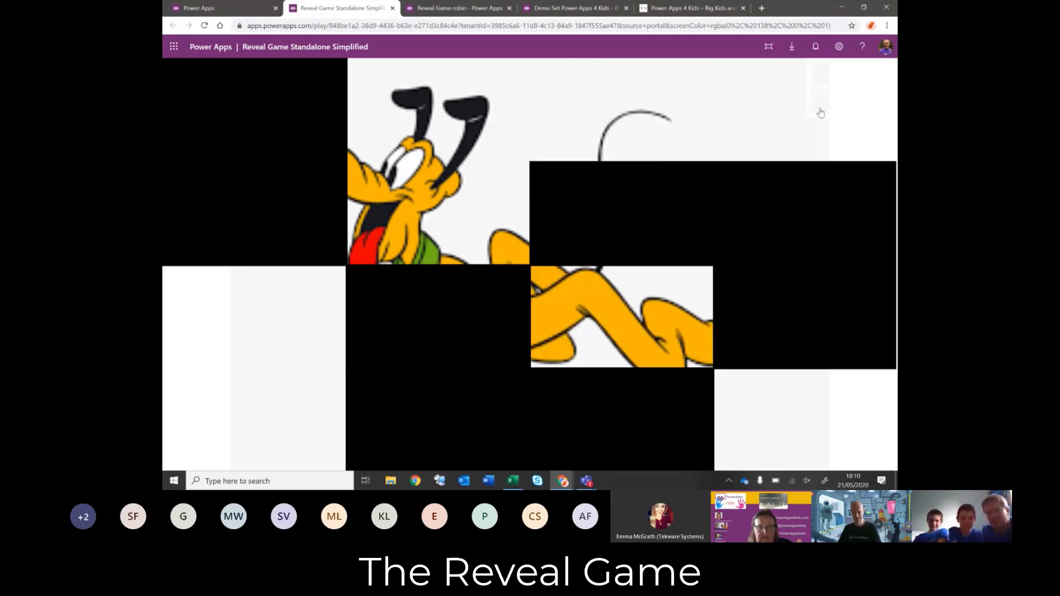
pyautogui.click(821, 112)
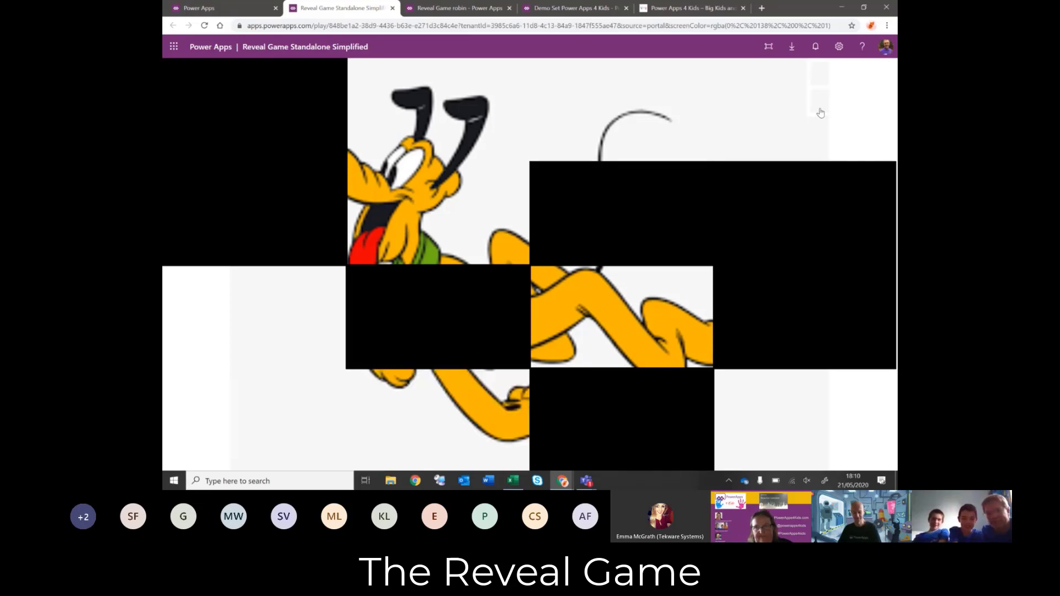
pyautogui.click(821, 113)
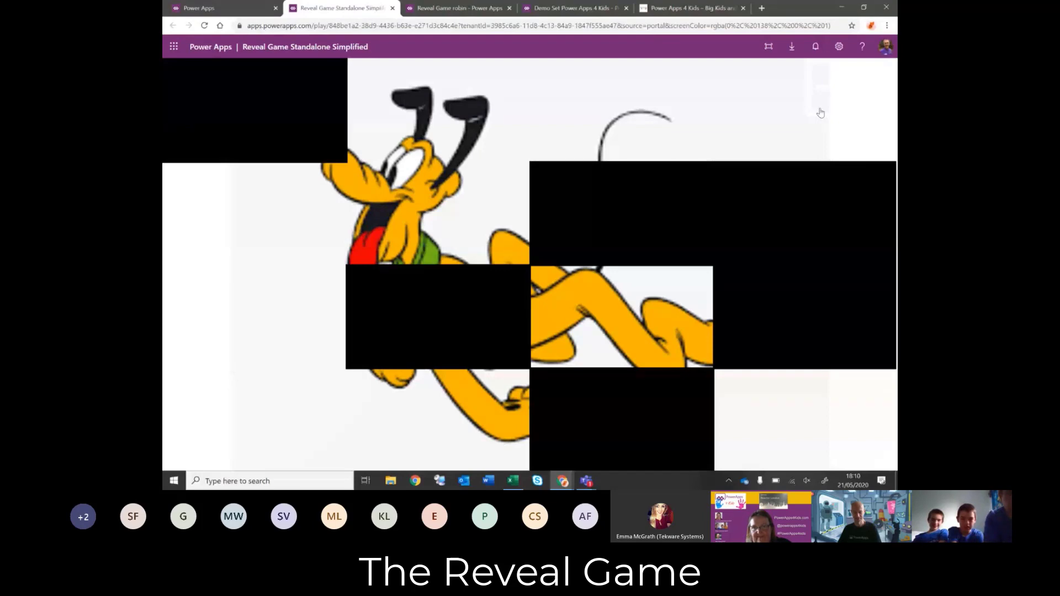
pyautogui.press('XF86AudioMute')
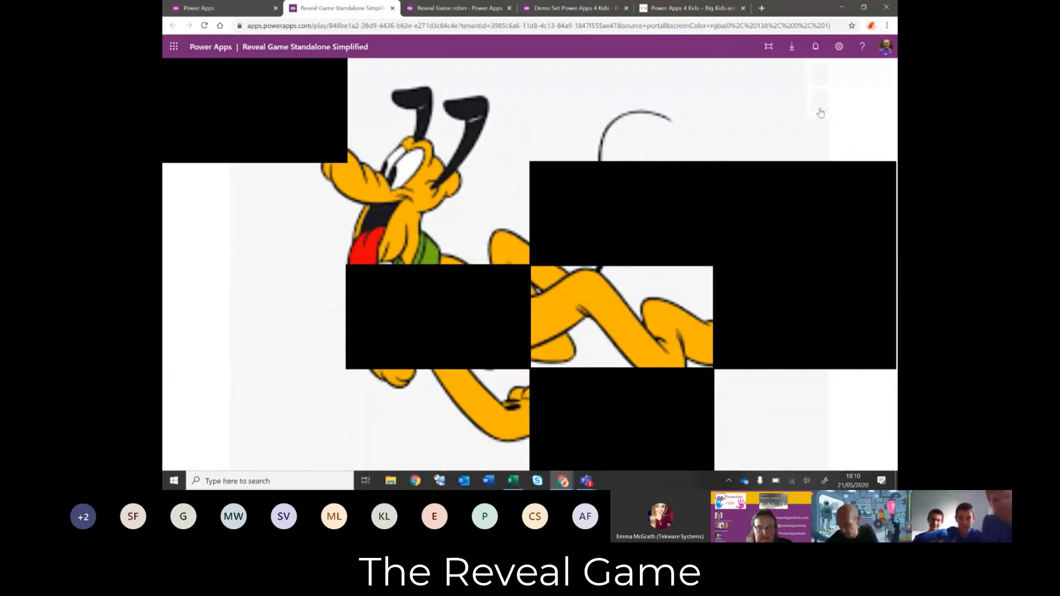
pyautogui.click(821, 113)
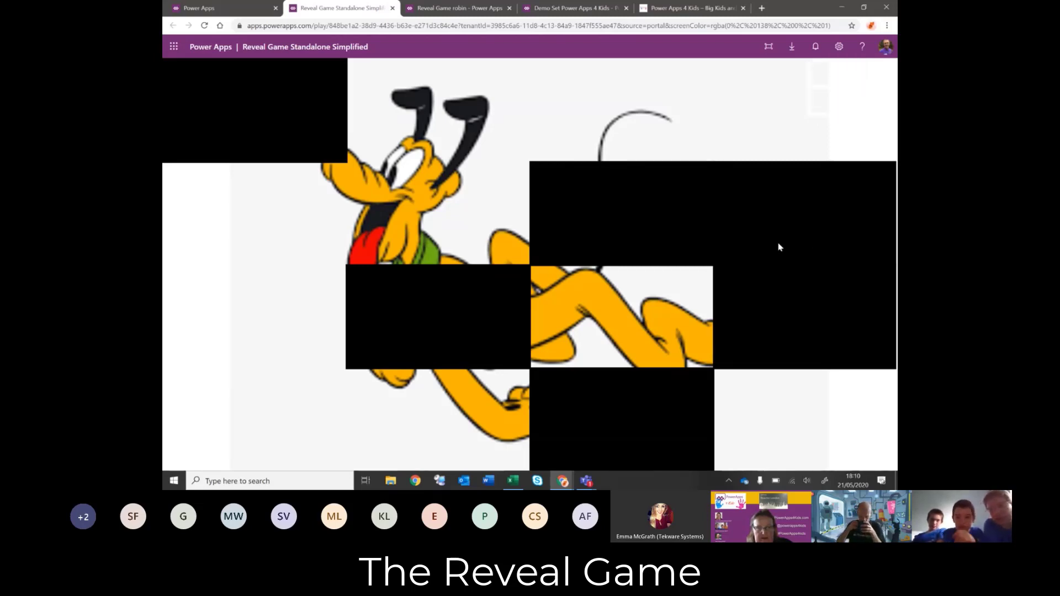
pyautogui.click(618, 312)
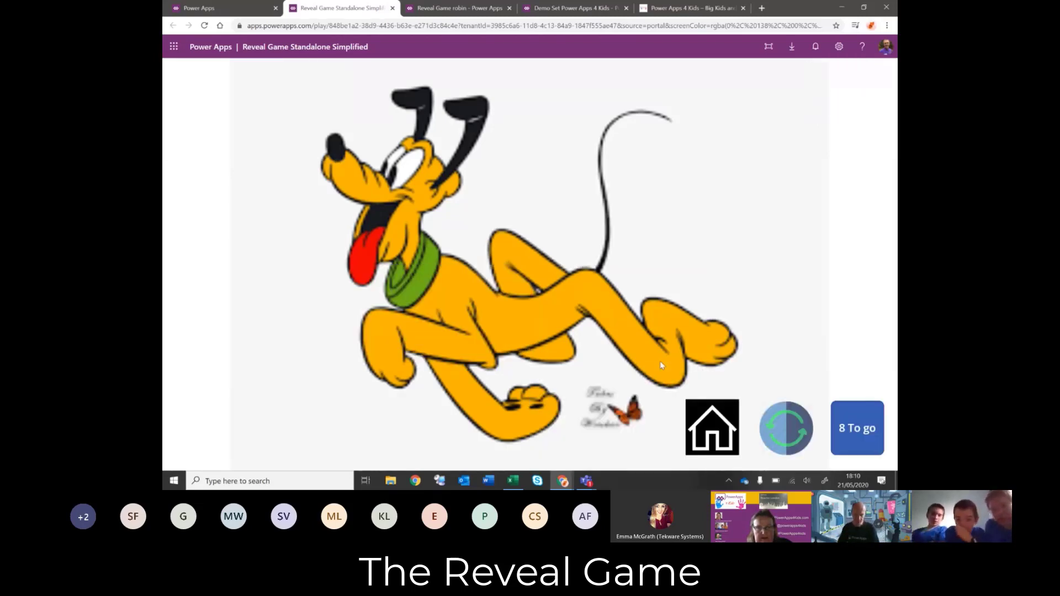
pyautogui.click(779, 424)
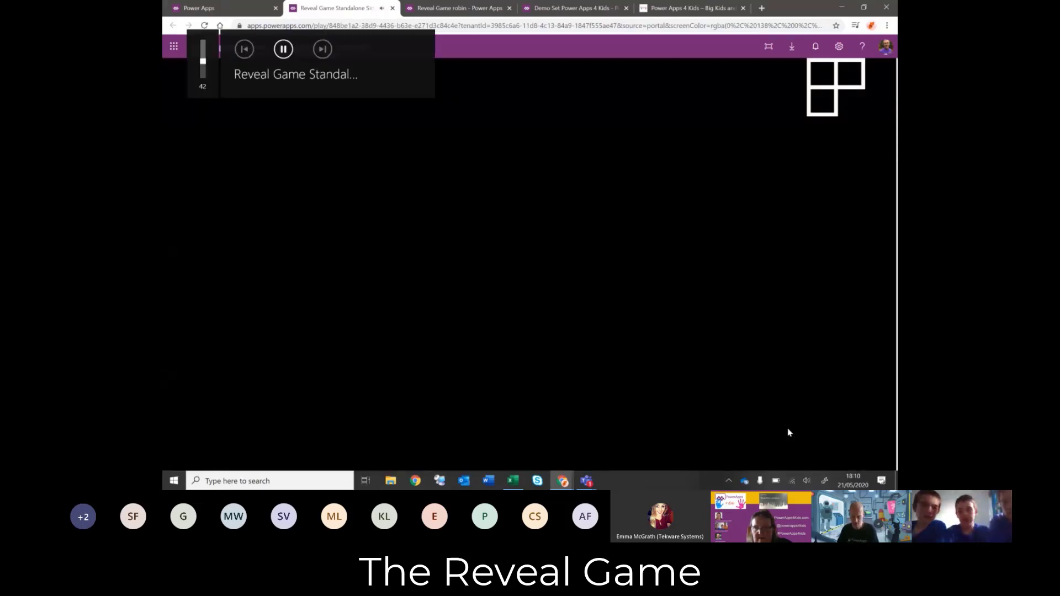
# Step: Reveal tiles until Winnie the Pooh shows at 7 to go, then start the next hidden round
pyautogui.click(820, 111)
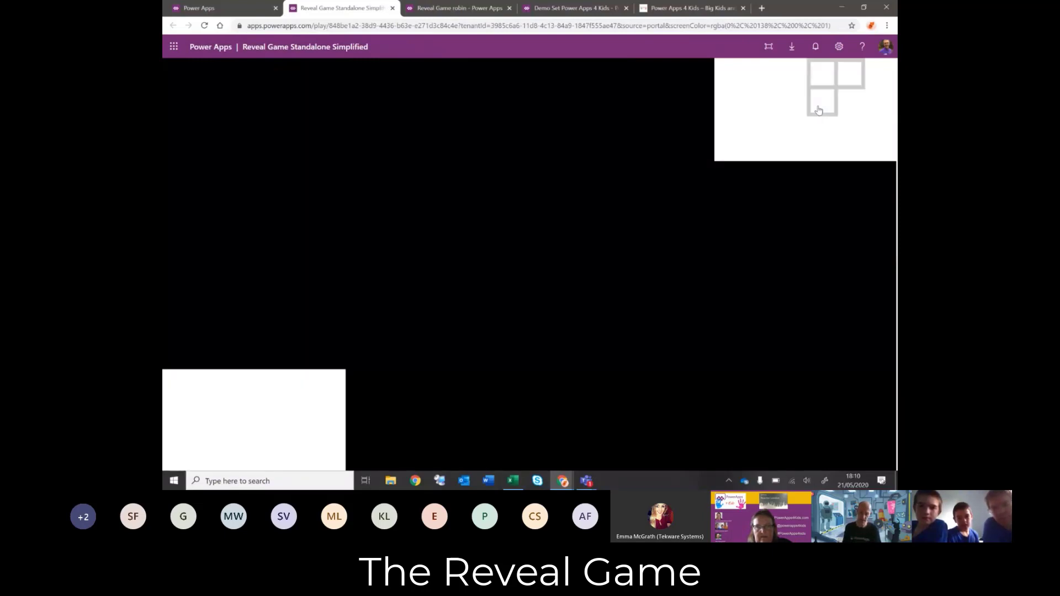
pyautogui.click(819, 111)
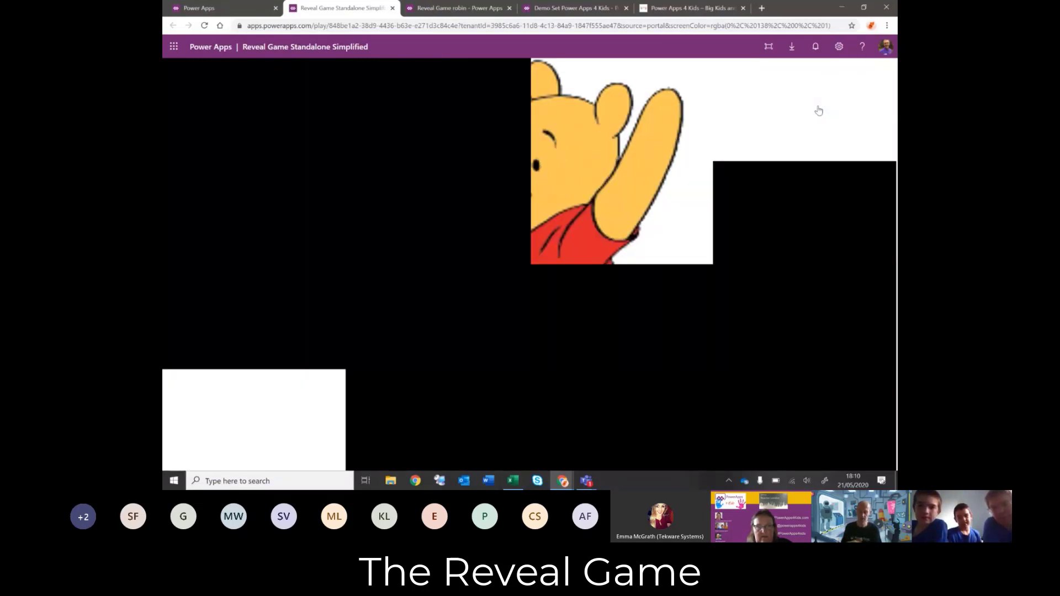
pyautogui.click(819, 110)
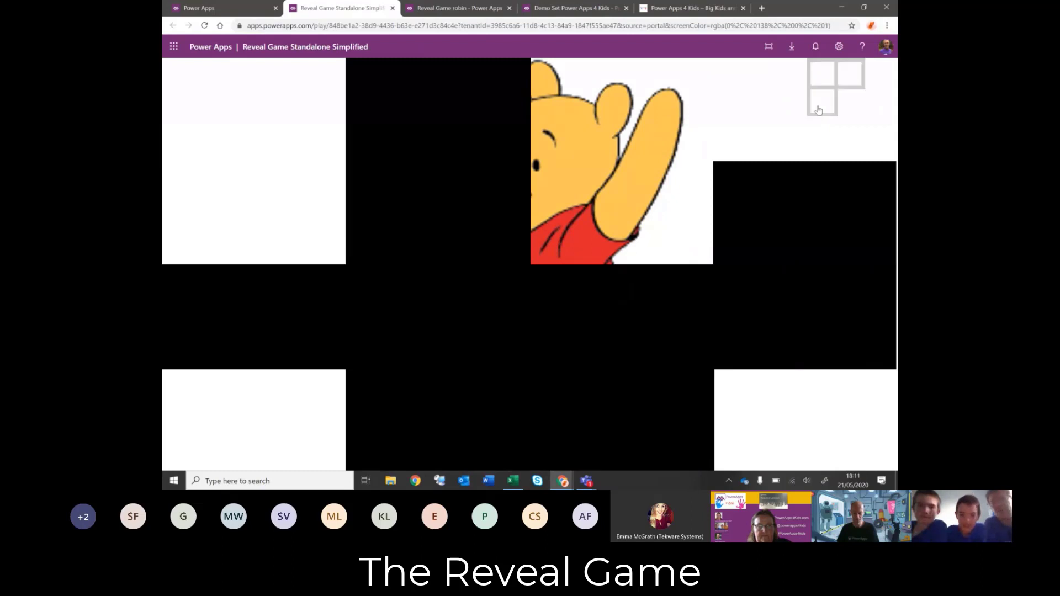
pyautogui.click(819, 110)
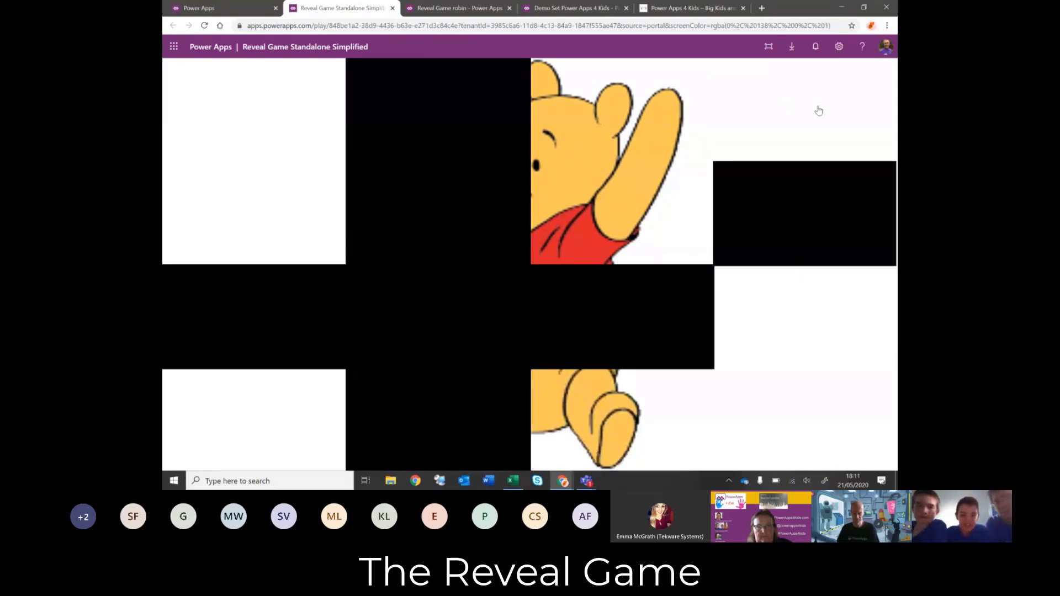
pyautogui.click(819, 110)
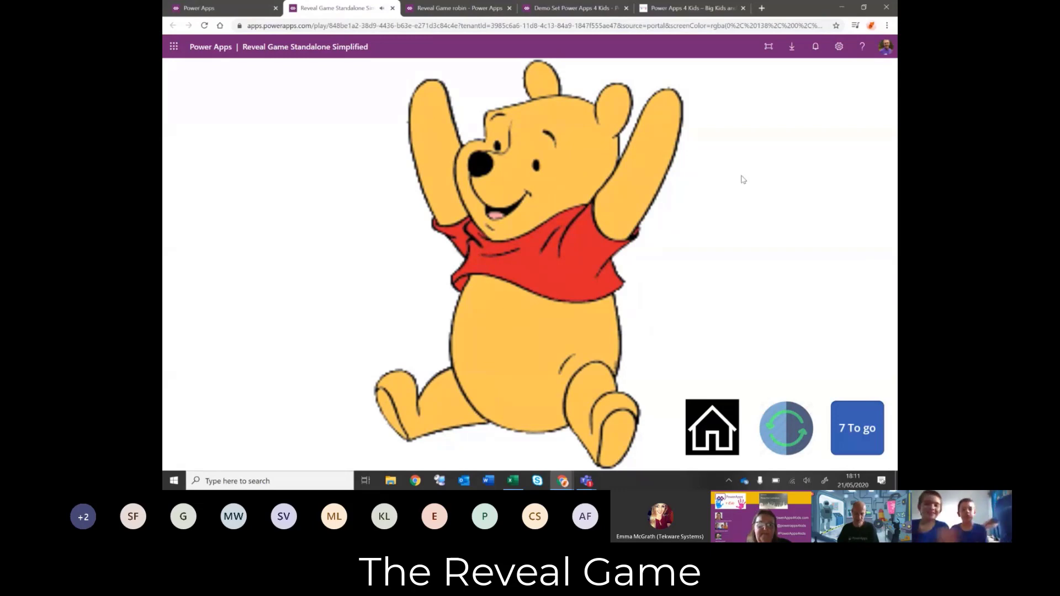
pyautogui.click(845, 449)
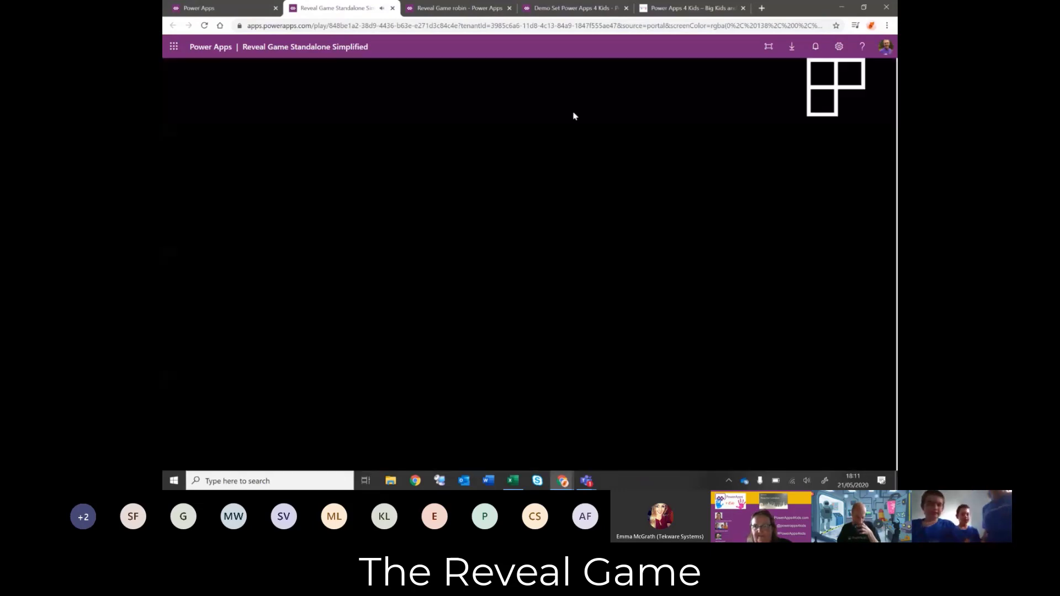
# Step: Switch to the Reveal Game robin app's 'What is it?' start screen
pyautogui.click(446, 10)
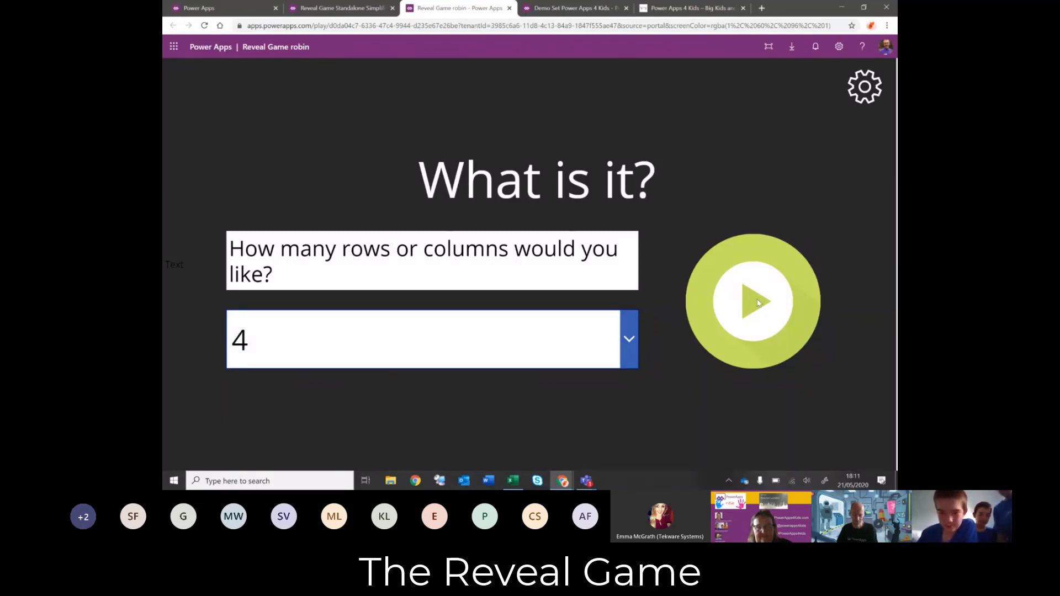
# Step: Start Reveal Game robin with 4 rows and reveal the first tiles of the board picture
pyautogui.click(758, 303)
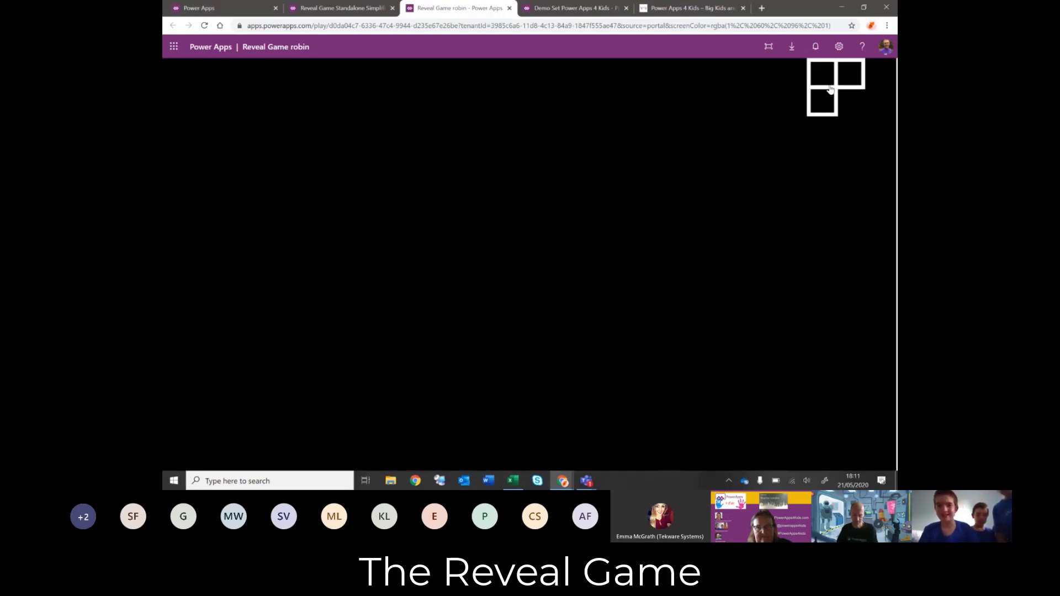
pyautogui.click(819, 103)
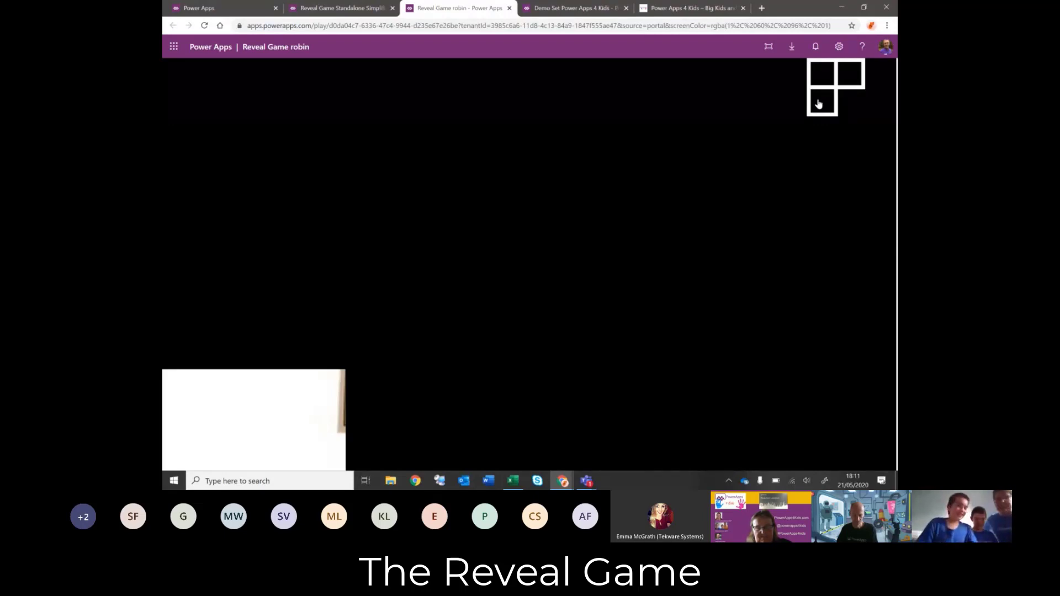
pyautogui.click(818, 104)
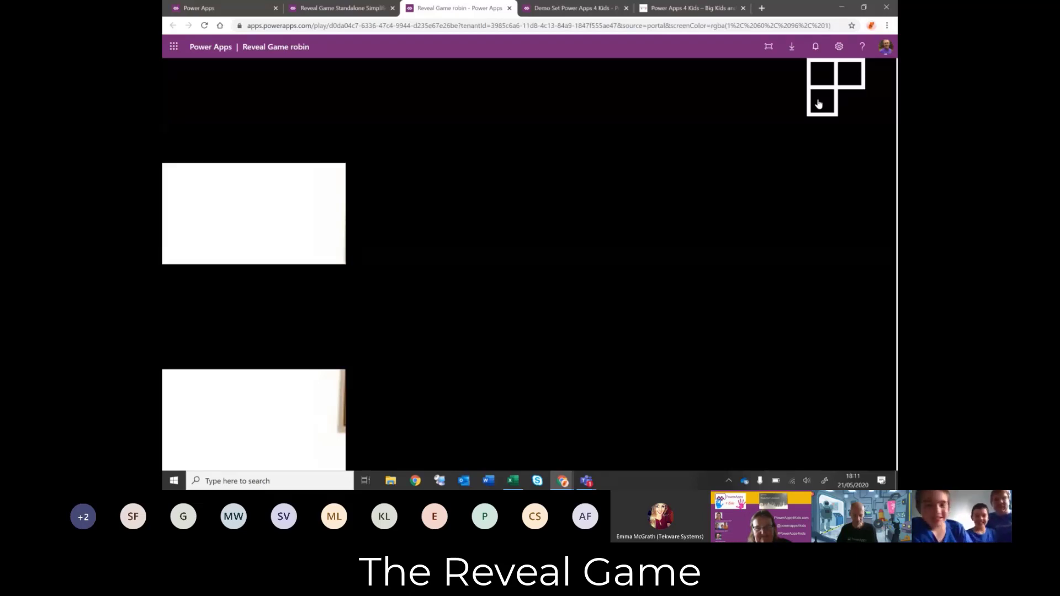
pyautogui.click(819, 104)
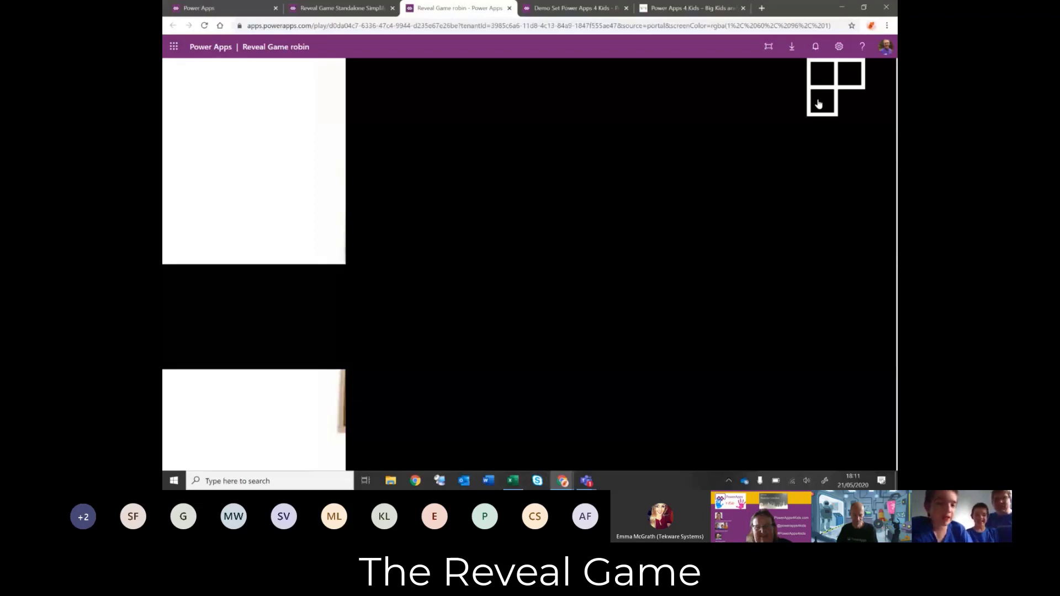
pyautogui.click(819, 104)
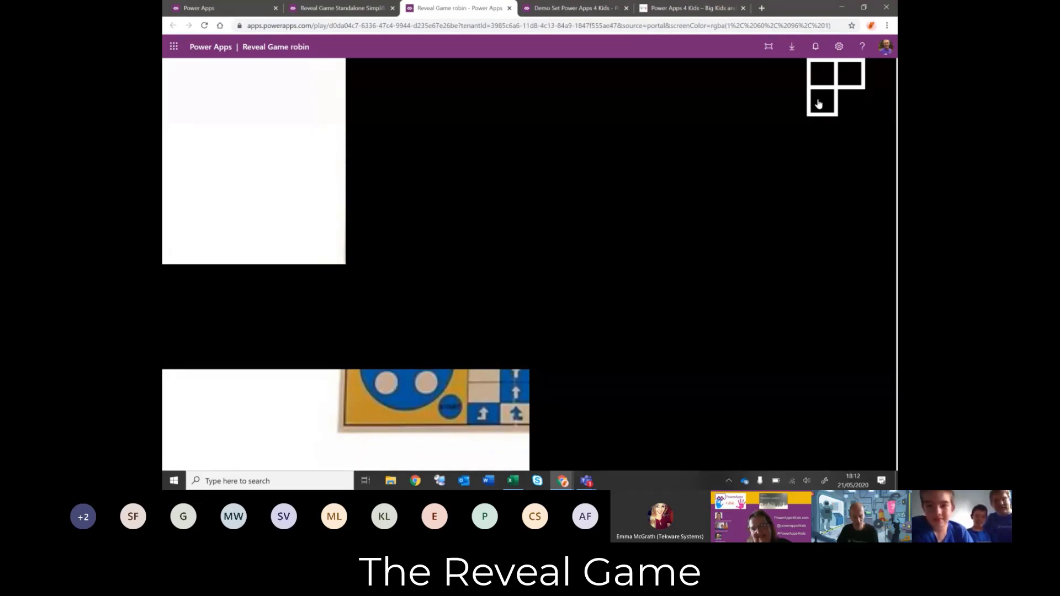
pyautogui.click(819, 103)
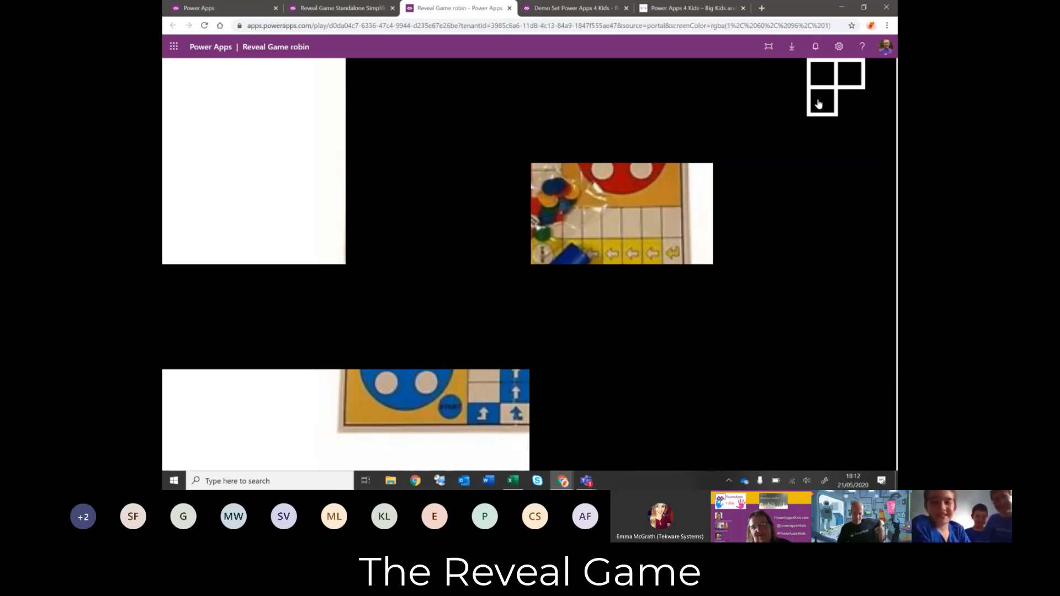
# Step: Reveal the remaining tiles to show the whole Ludo board at 5 to go, then start a fresh round
pyautogui.click(818, 104)
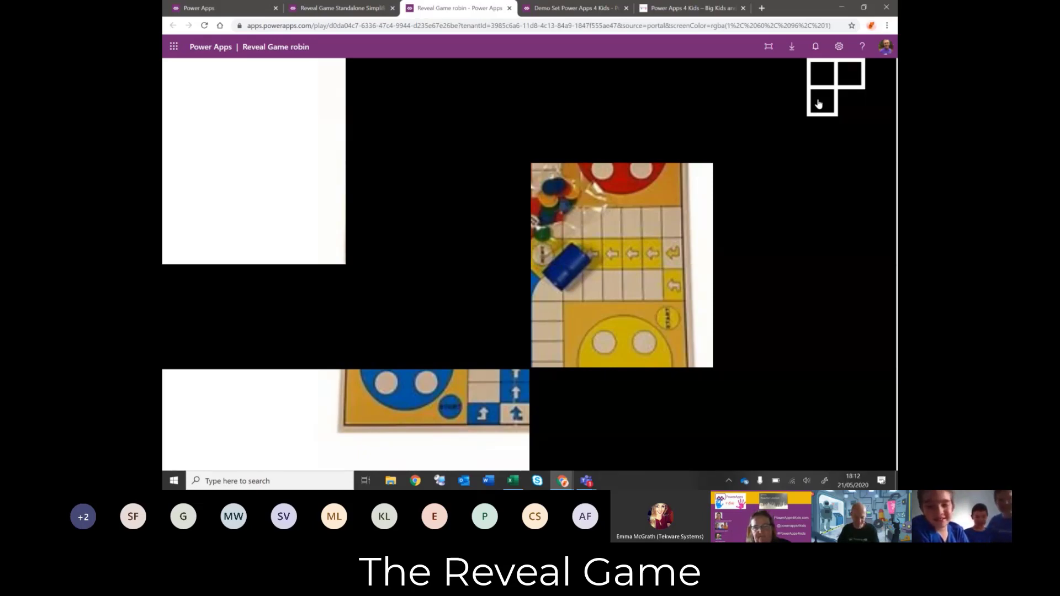
pyautogui.click(818, 103)
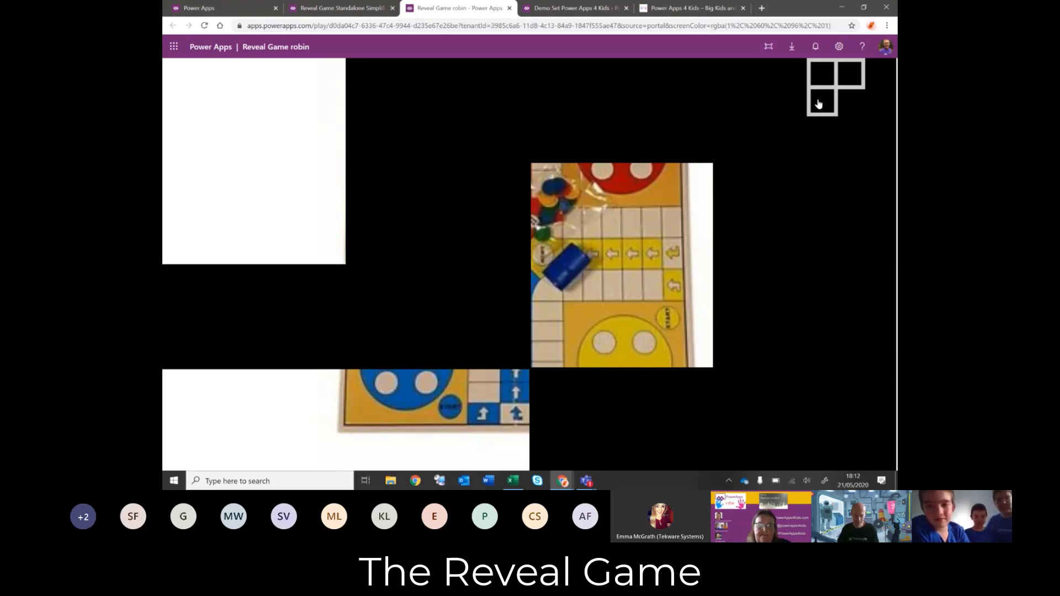
pyautogui.click(819, 104)
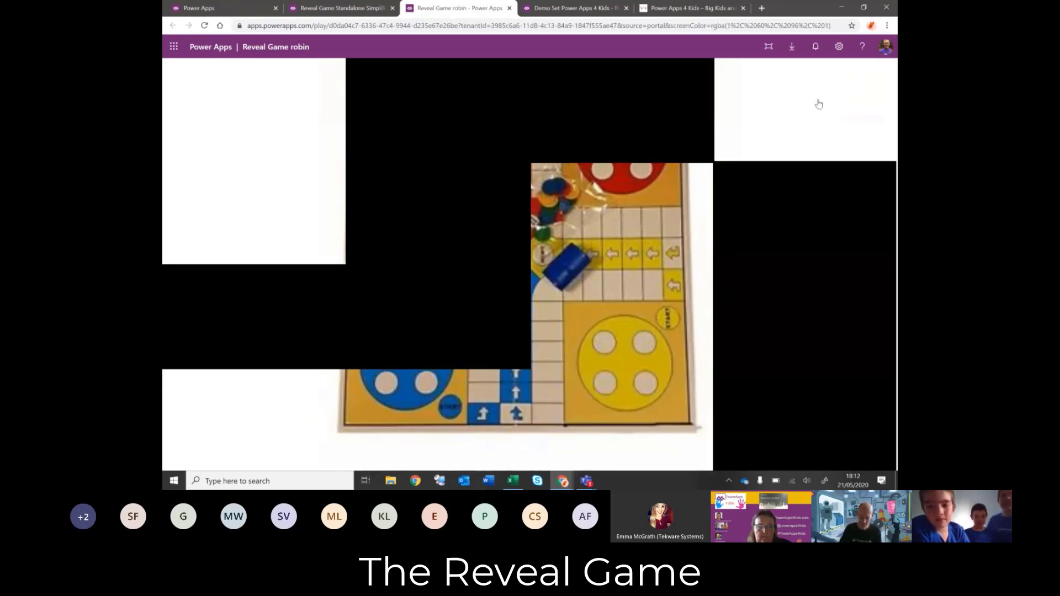
pyautogui.click(818, 104)
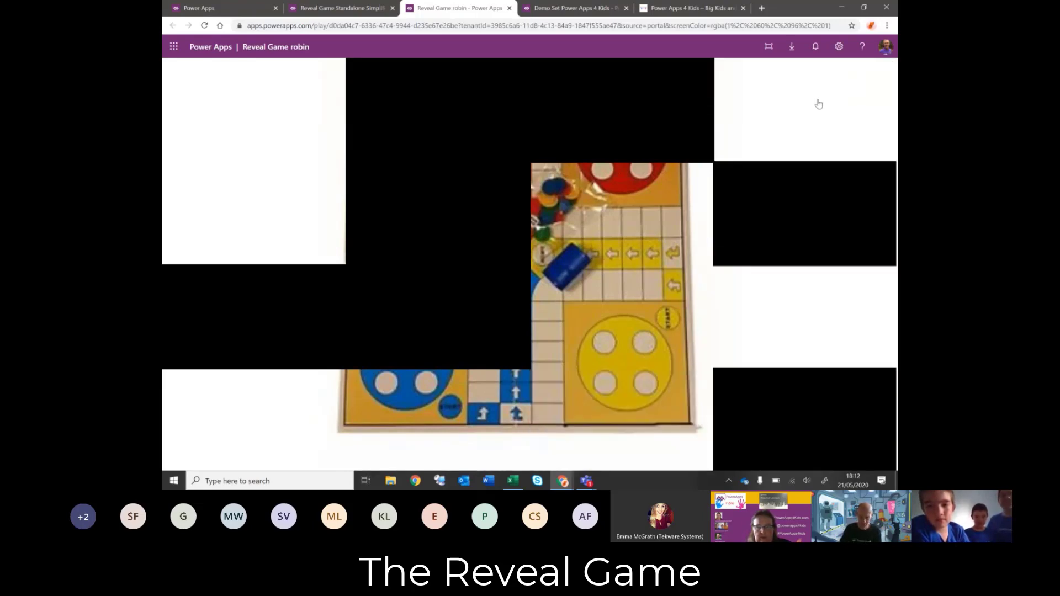
pyautogui.click(819, 104)
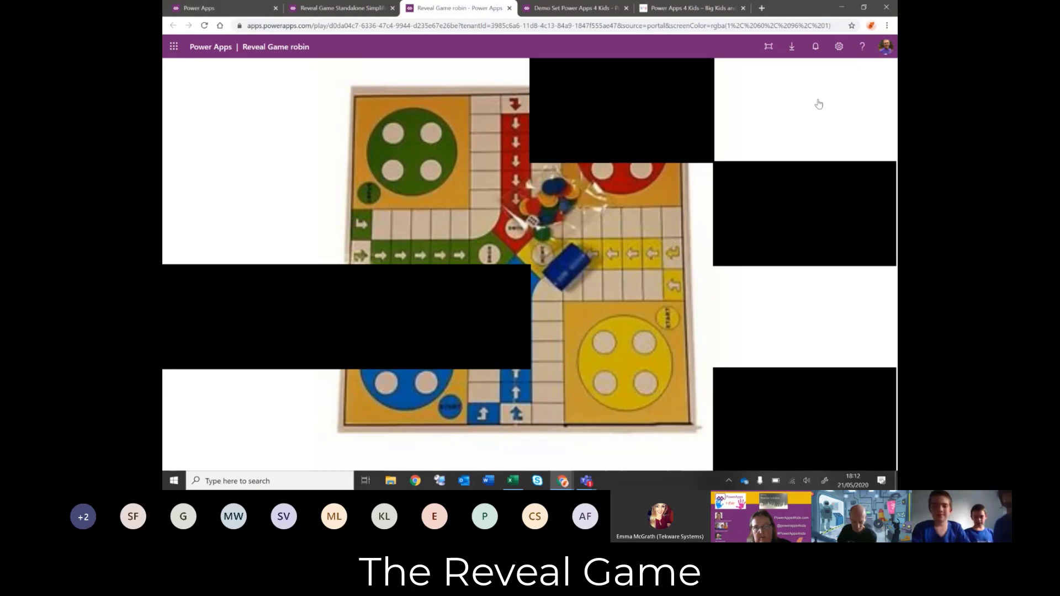
pyautogui.click(822, 319)
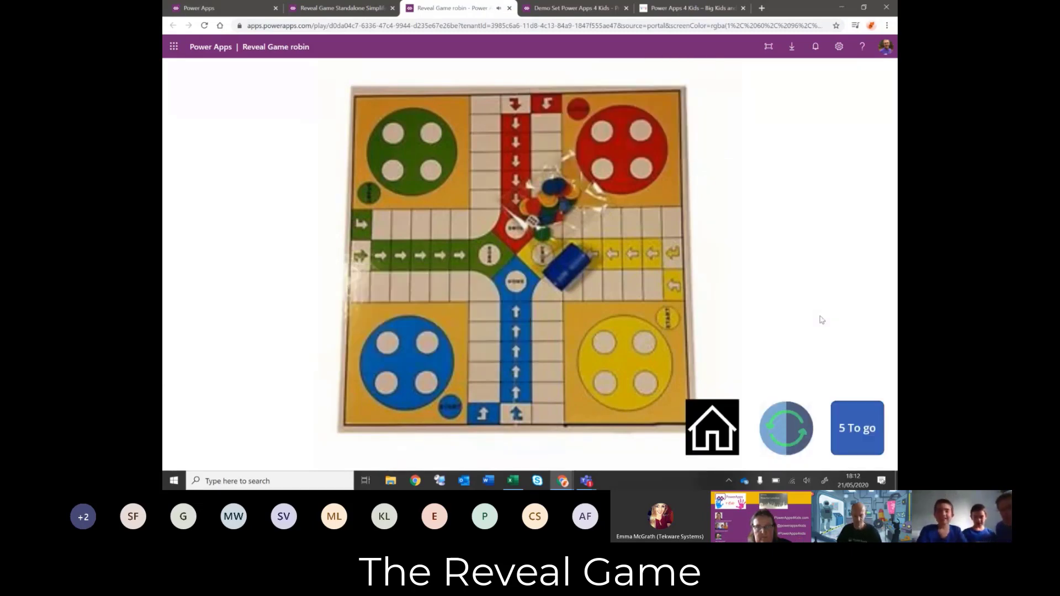
pyautogui.click(800, 434)
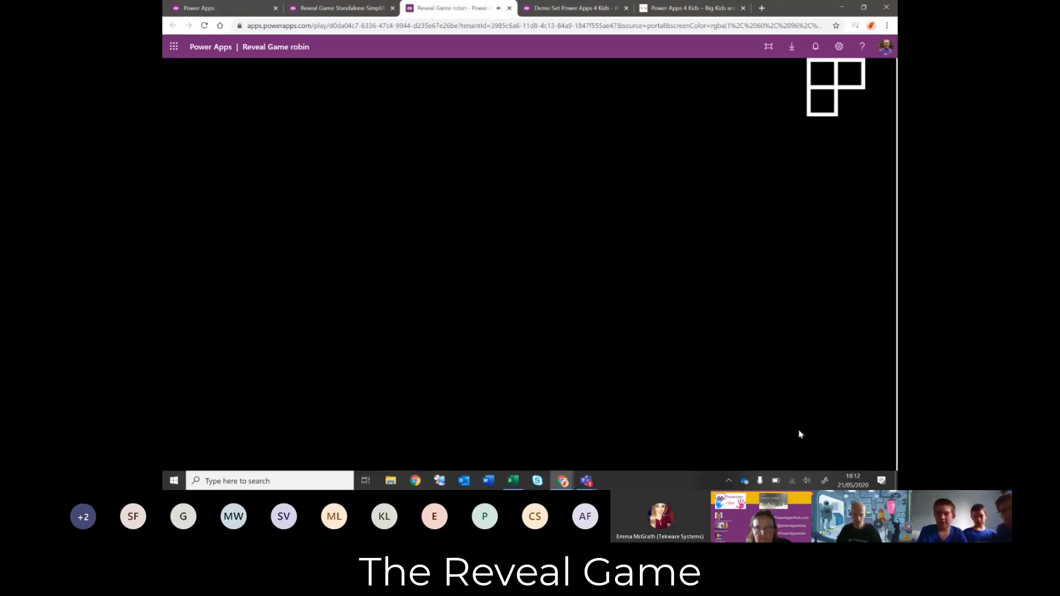
# Step: Uncover every patch of the table football picture at 4 to go, then restart with a covered board
pyautogui.click(828, 96)
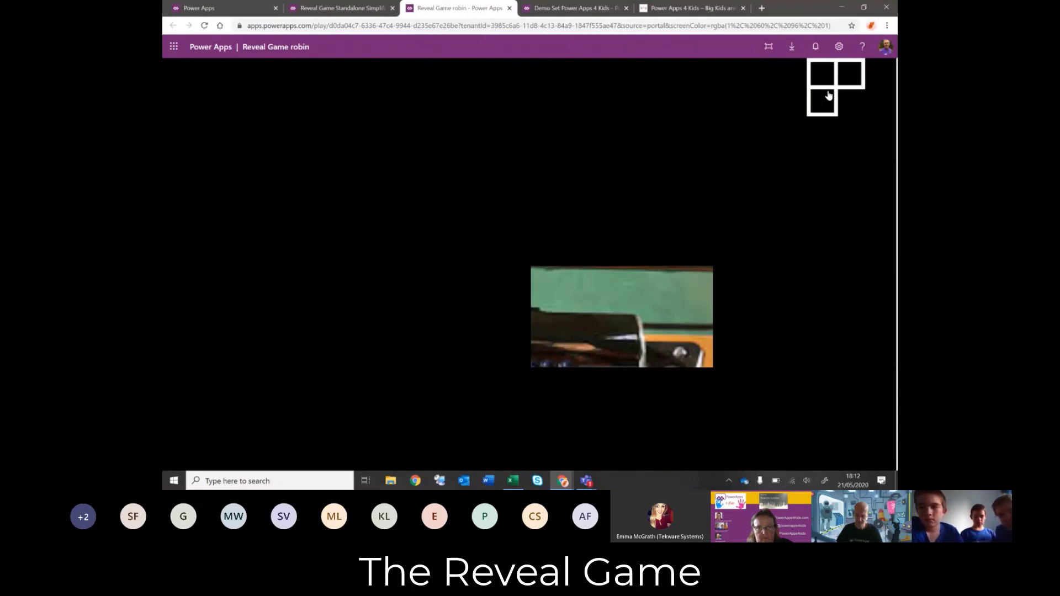
pyautogui.click(828, 95)
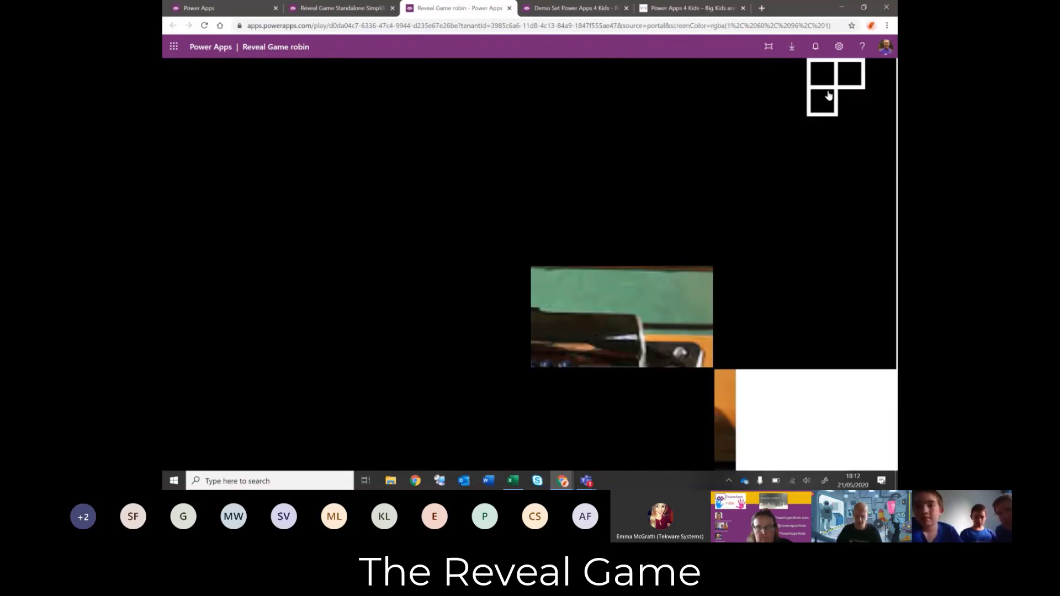
pyautogui.click(828, 96)
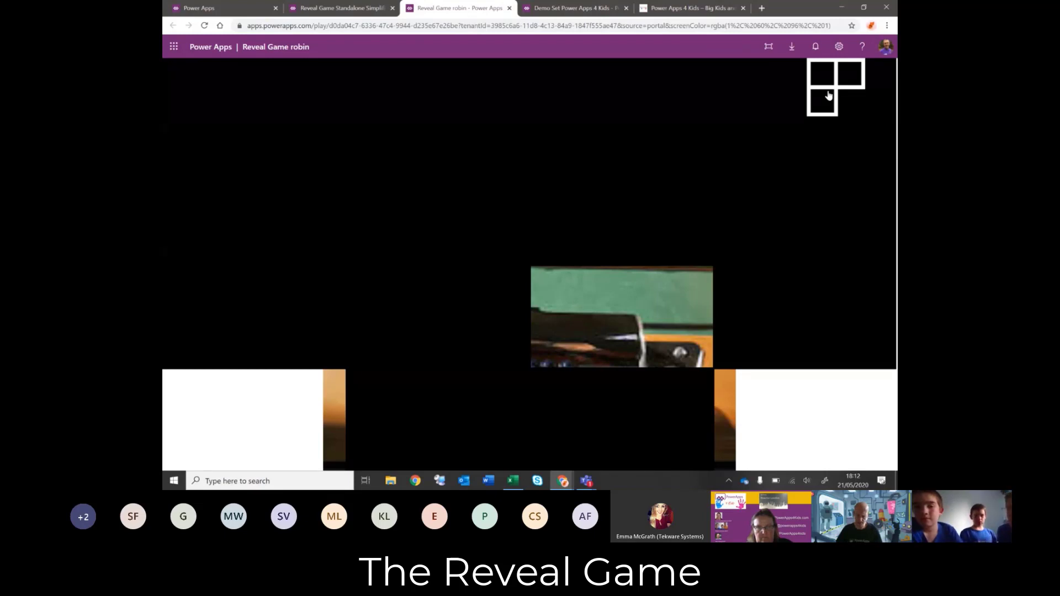
pyautogui.click(828, 96)
pyautogui.click(828, 96)
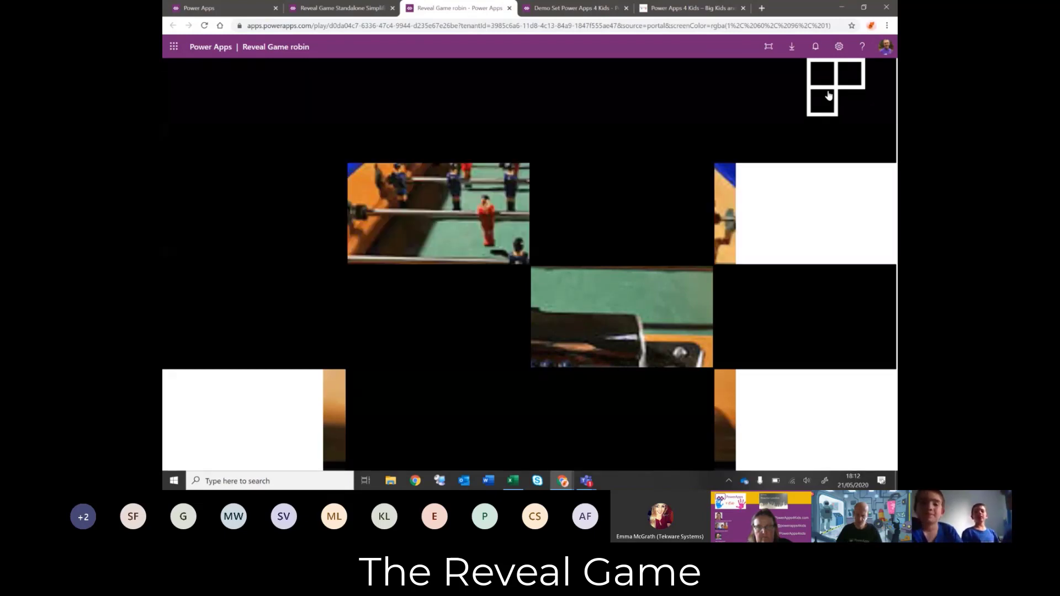
pyautogui.click(829, 95)
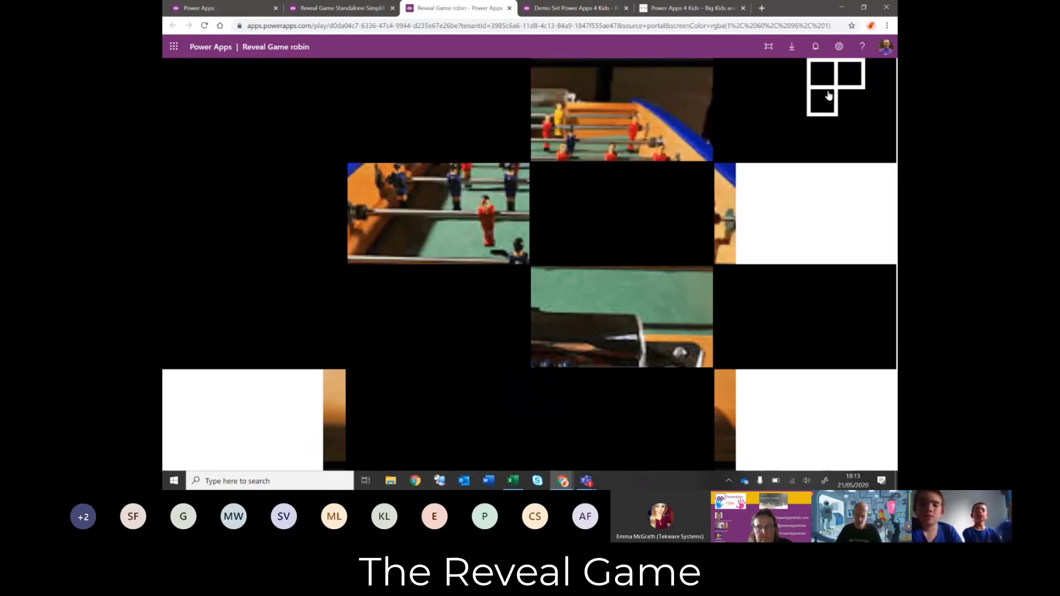
pyautogui.click(828, 95)
pyautogui.click(829, 96)
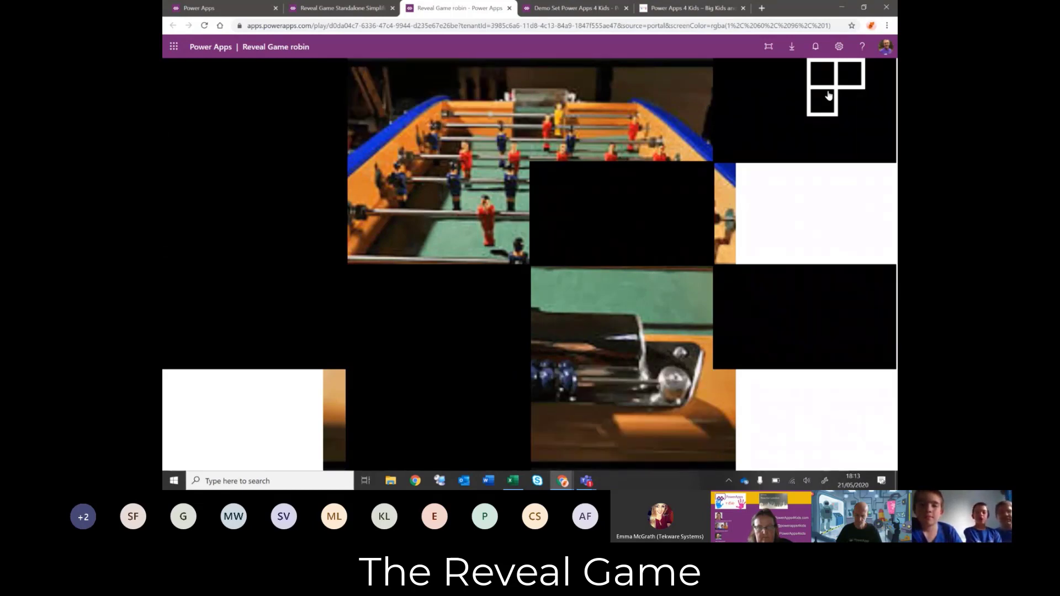
pyautogui.click(828, 95)
pyautogui.click(828, 96)
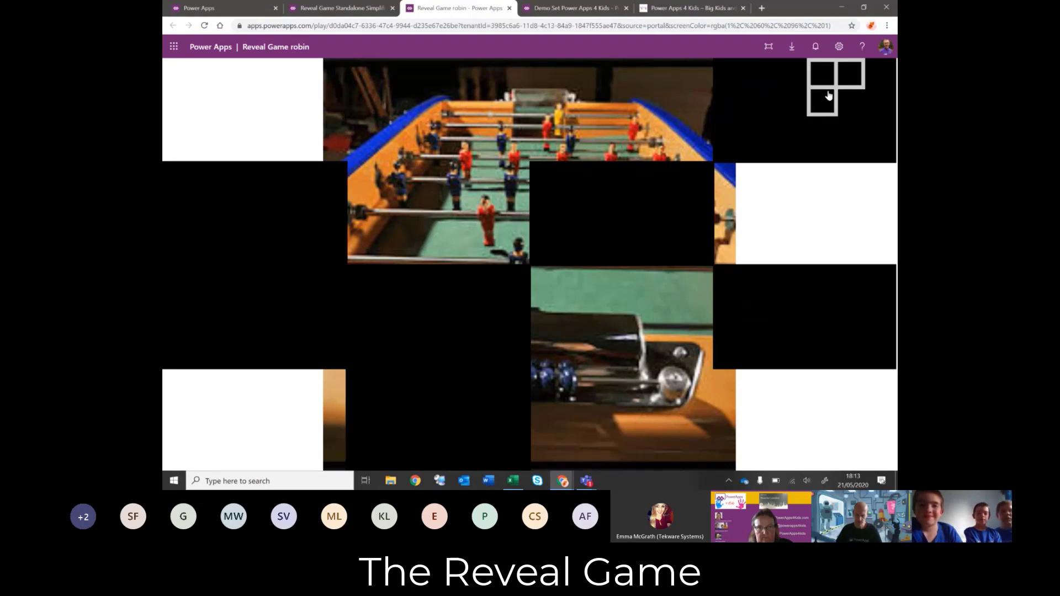
pyautogui.click(828, 95)
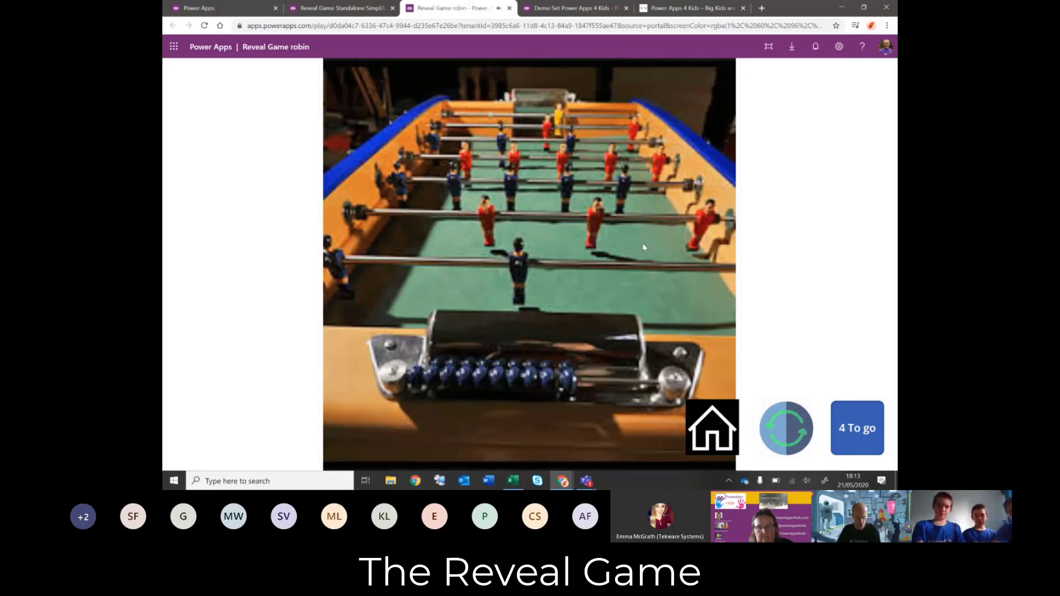
pyautogui.click(775, 430)
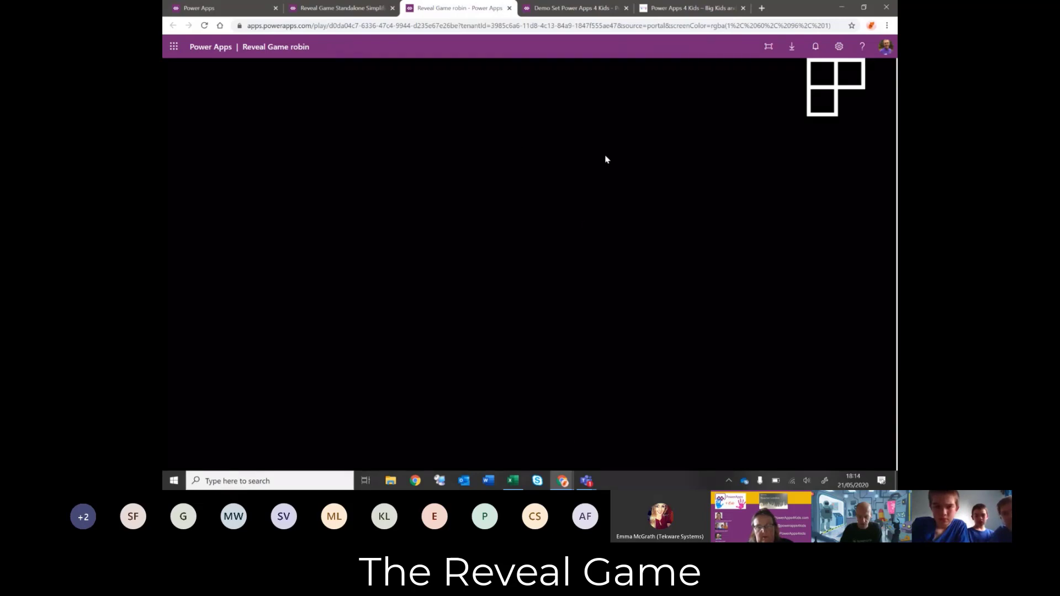
# Step: Switch to the Teams call window showing the Office 365 E3 product page
pyautogui.click(587, 482)
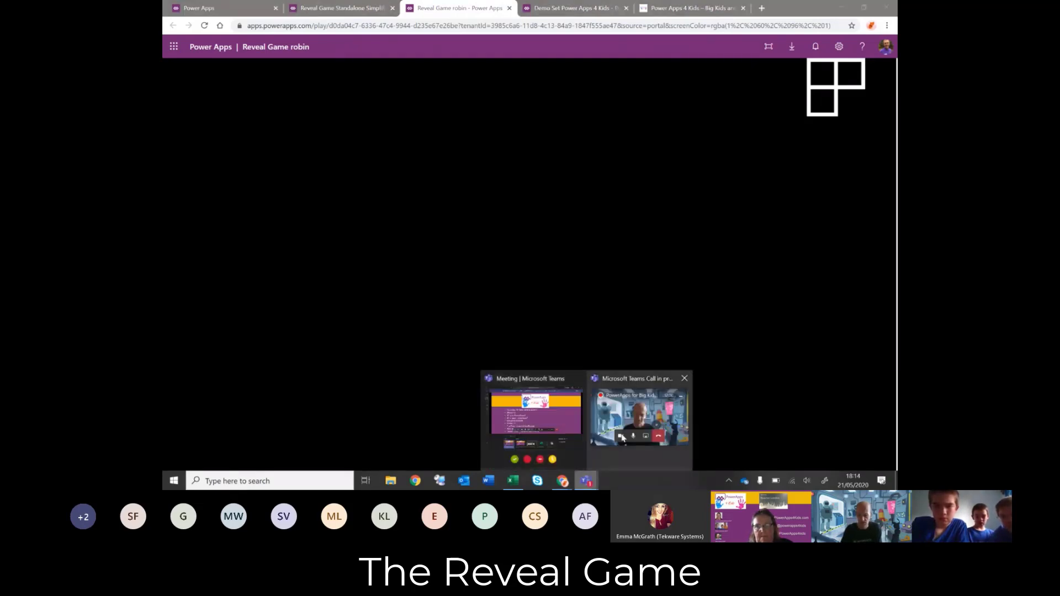
pyautogui.moveTo(628, 421)
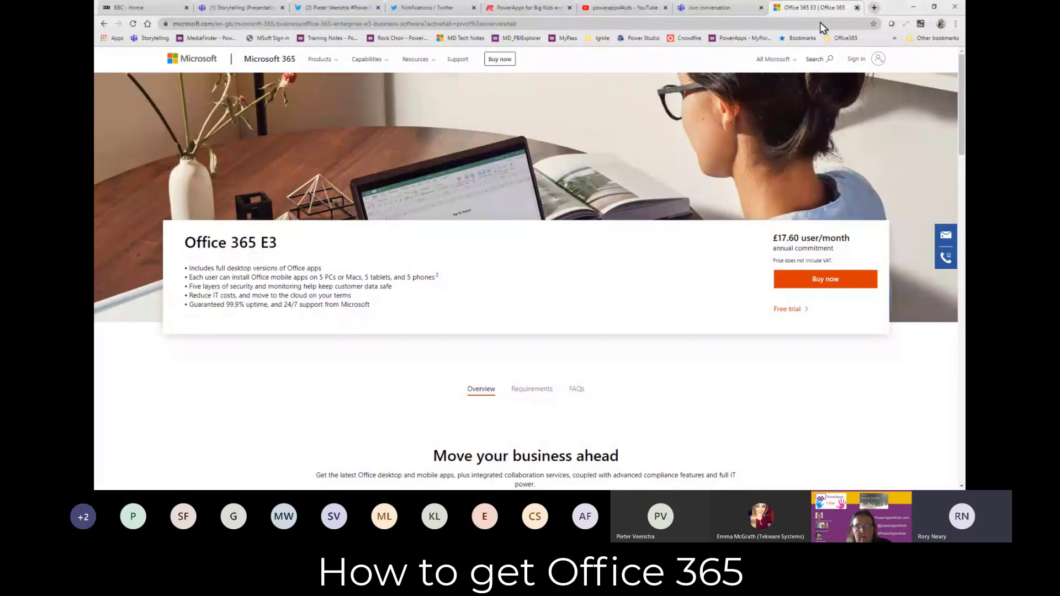
# Step: Close the page, search 'office 365 trial e3', and start the Office 365 E3 free trial
pyautogui.hotkey('ctrl', 'w')
pyautogui.write('office 365')
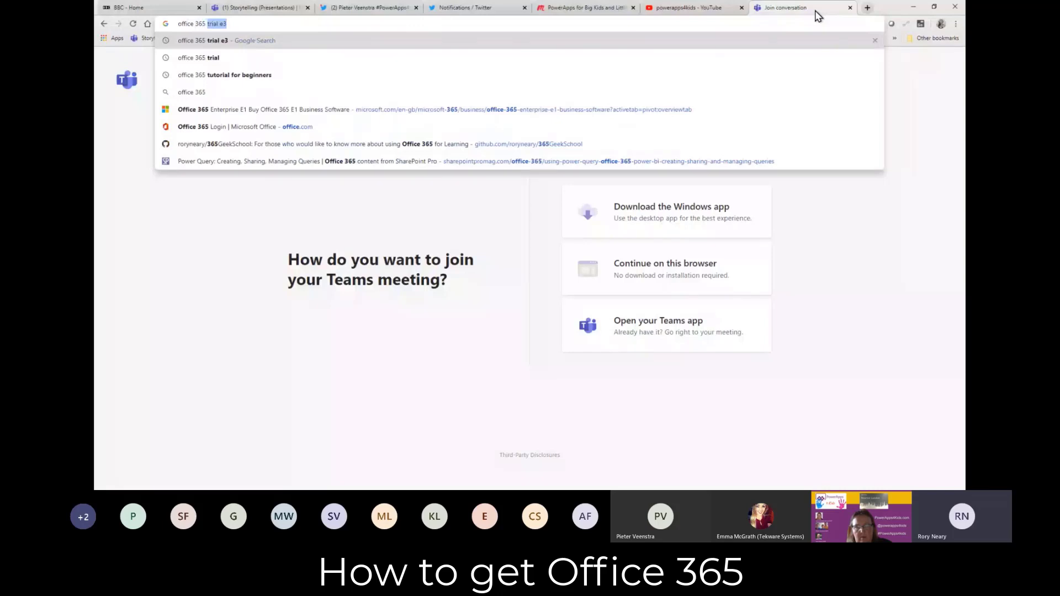
pyautogui.write(' trial ')
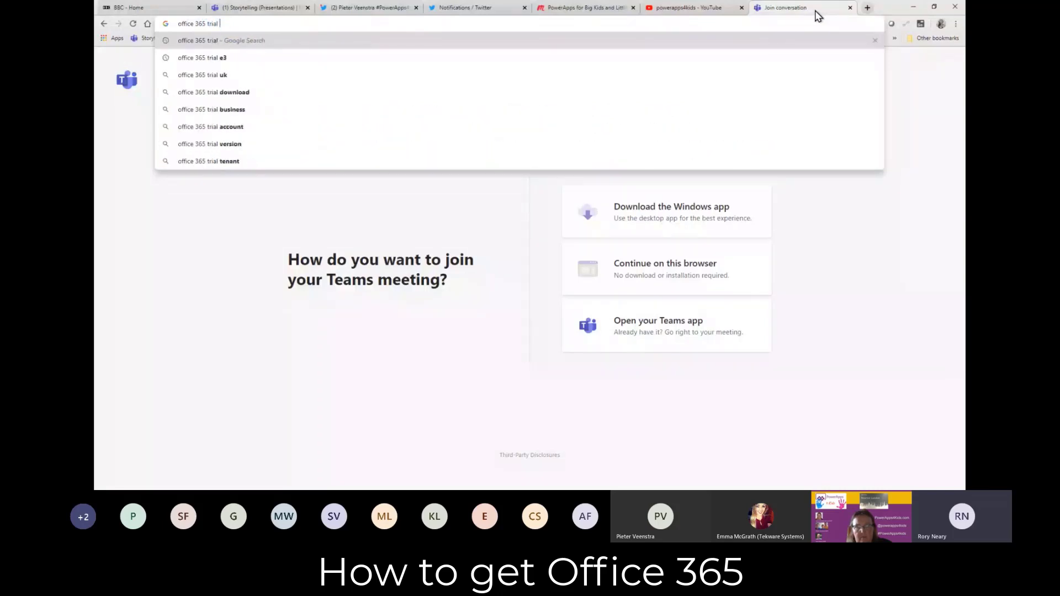
pyautogui.write('e3')
pyautogui.press('Return')
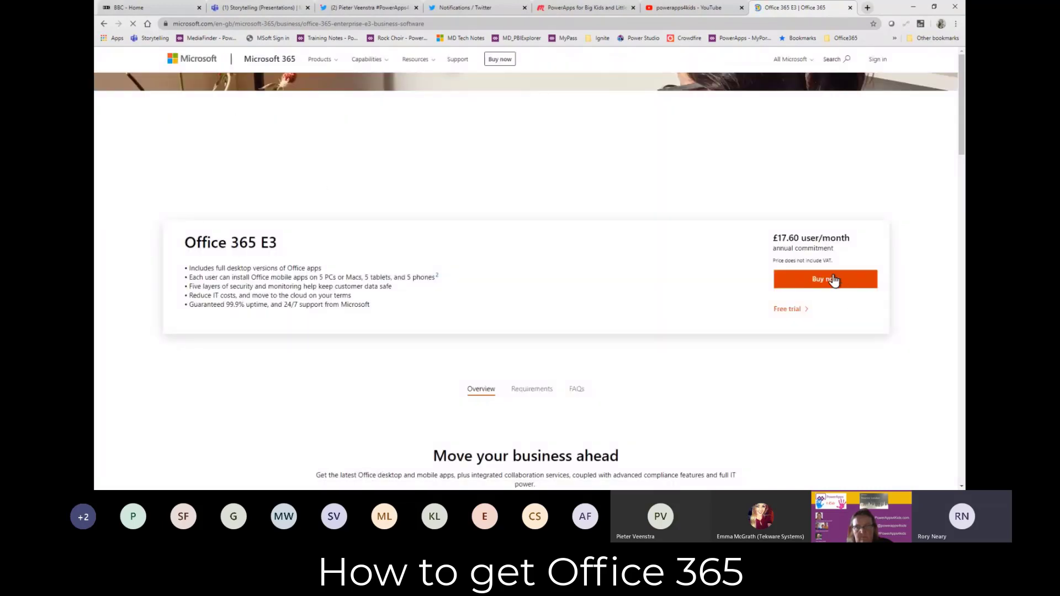
pyautogui.click(796, 312)
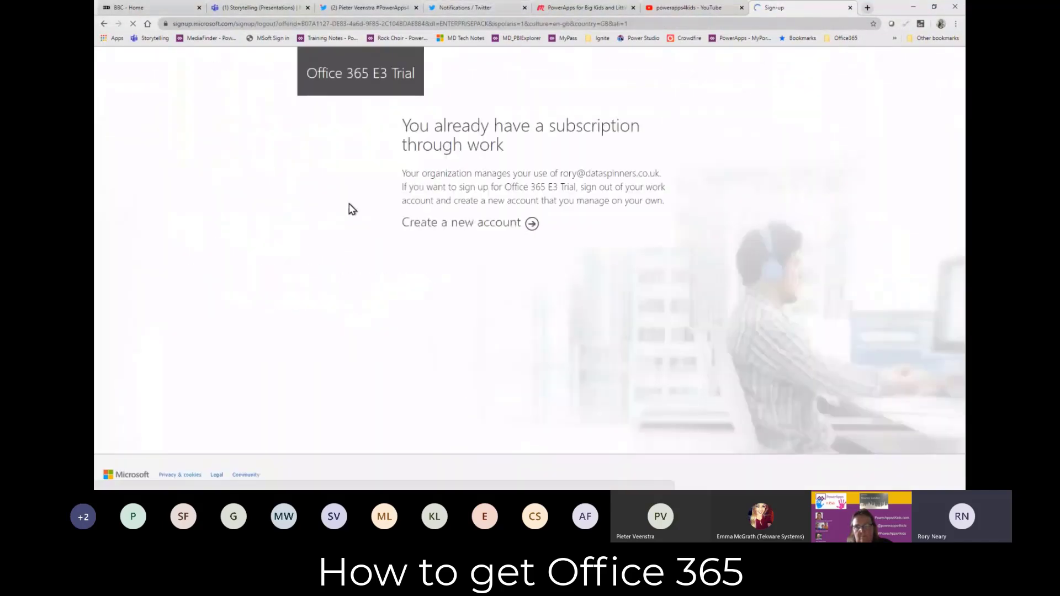
# Step: Choose to create a new account on the E3 sign-up form, then open a new incognito Chrome window
pyautogui.click(478, 230)
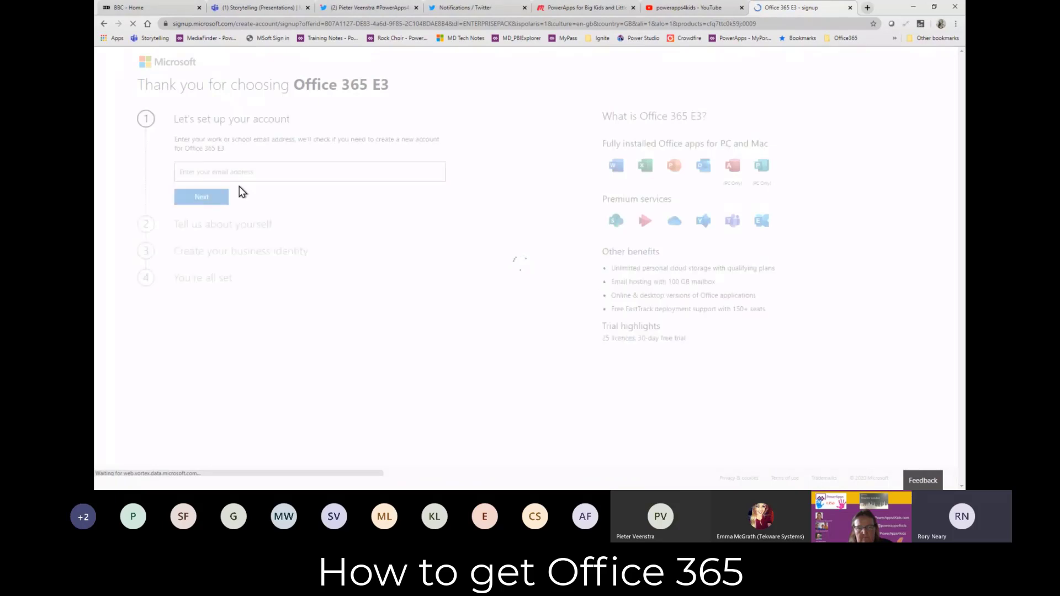
pyautogui.click(266, 173)
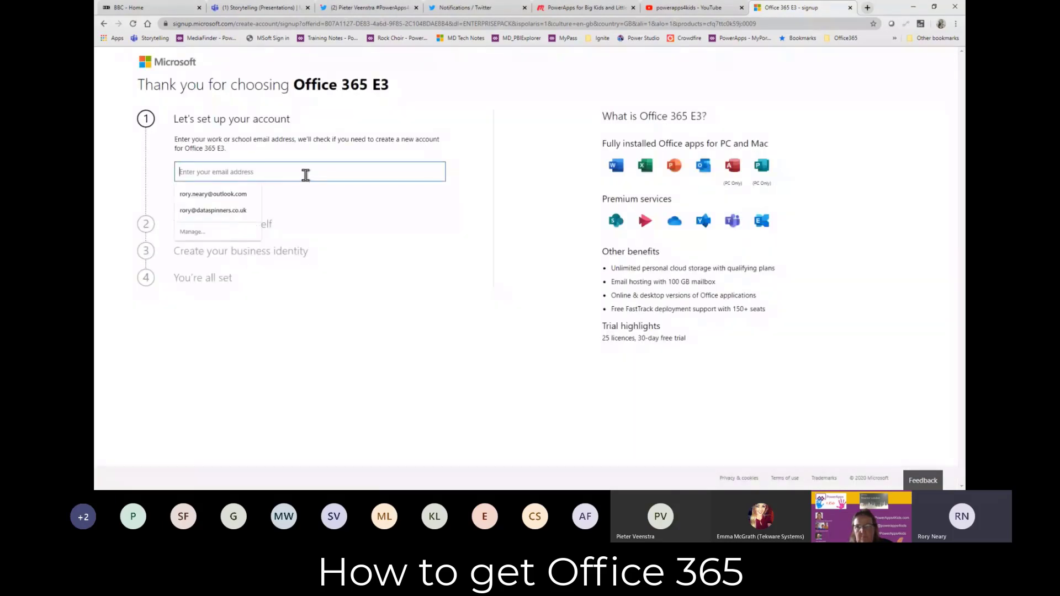
pyautogui.click(327, 155)
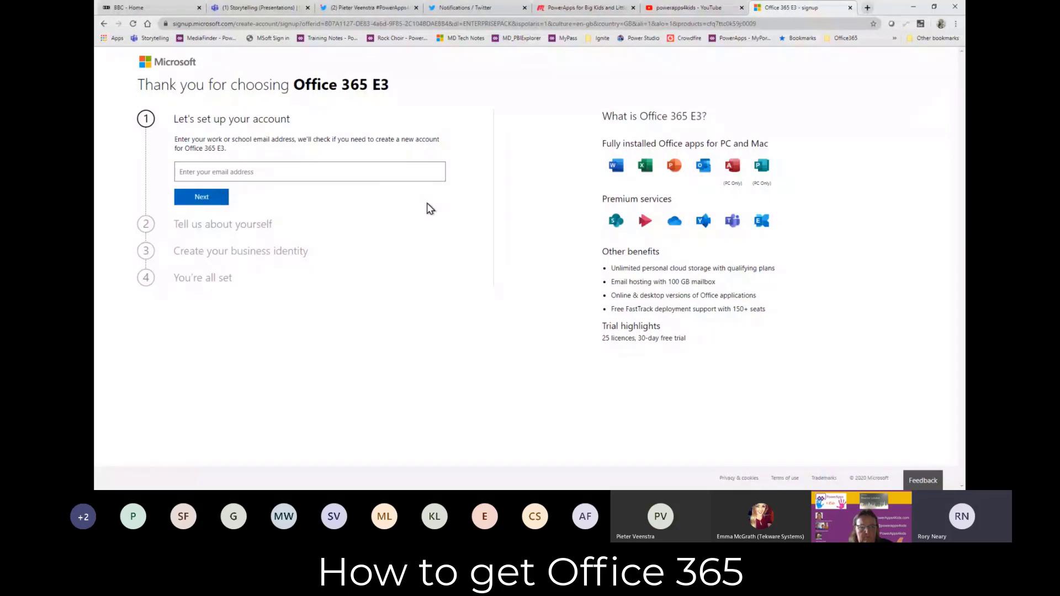
pyautogui.click(956, 24)
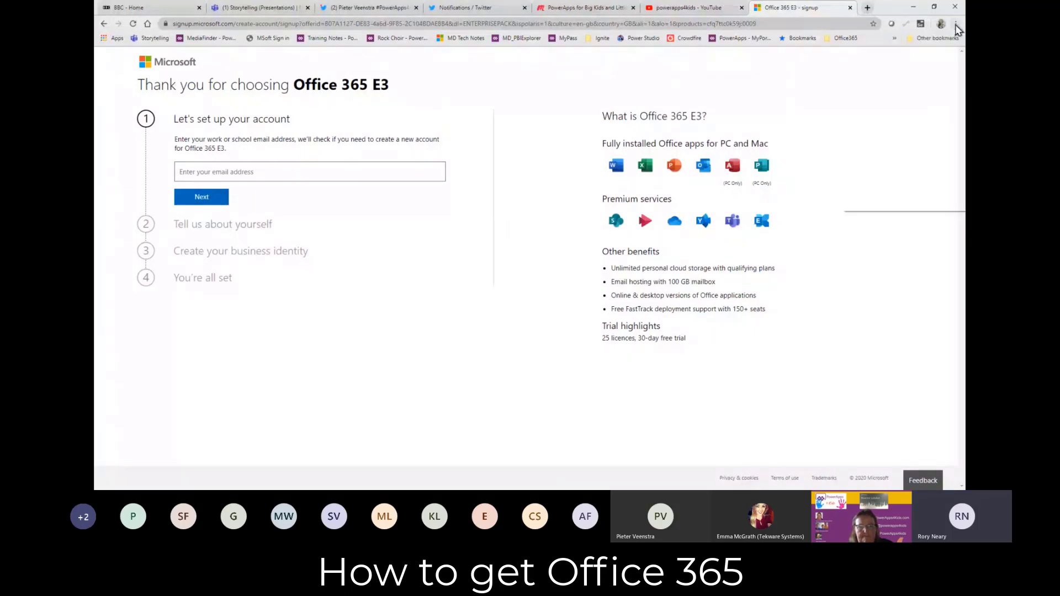
pyautogui.click(887, 62)
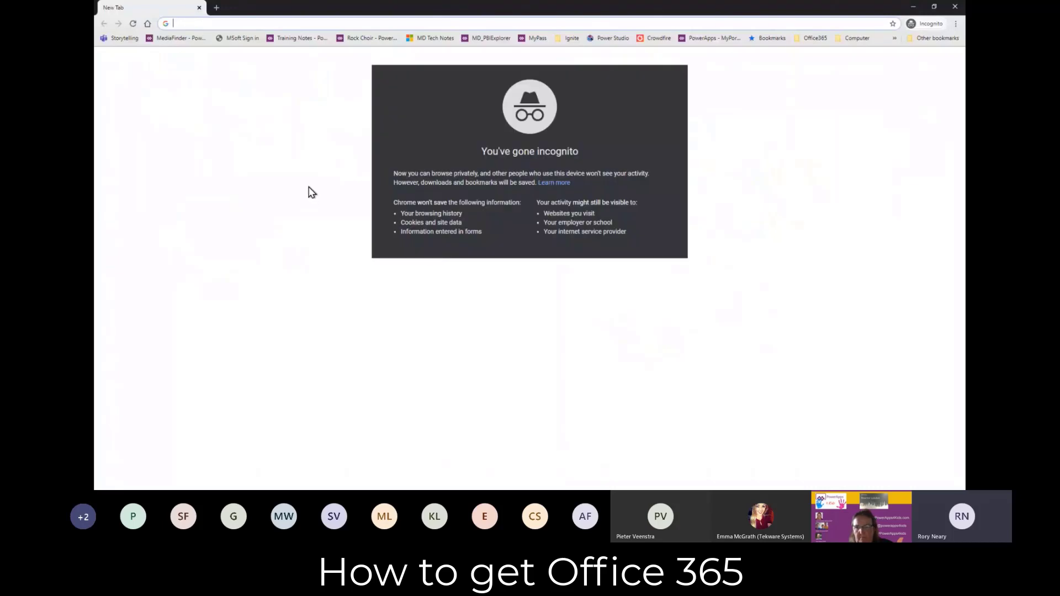
# Step: Search Google for 'office 365 e3 trial' and open the Office 365 E3 Microsoft page
pyautogui.write('office')
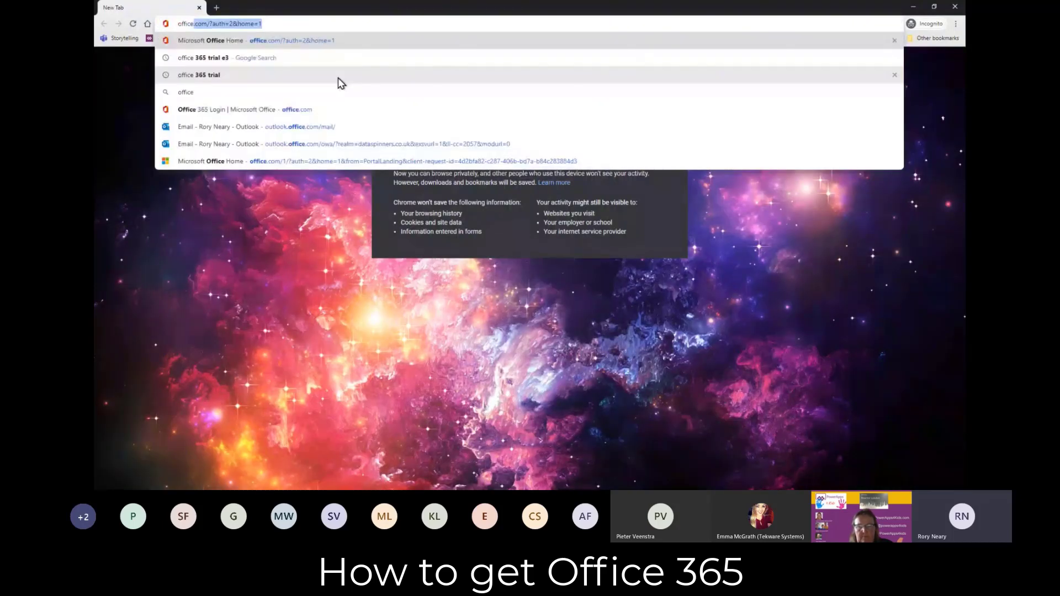
pyautogui.write(' 365 e3')
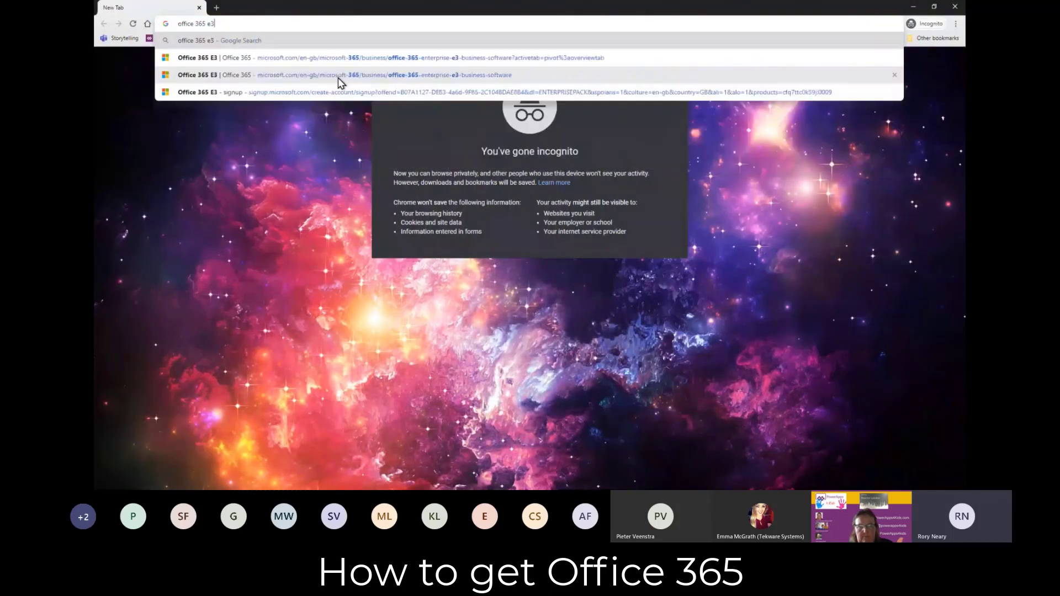
pyautogui.write(' trial')
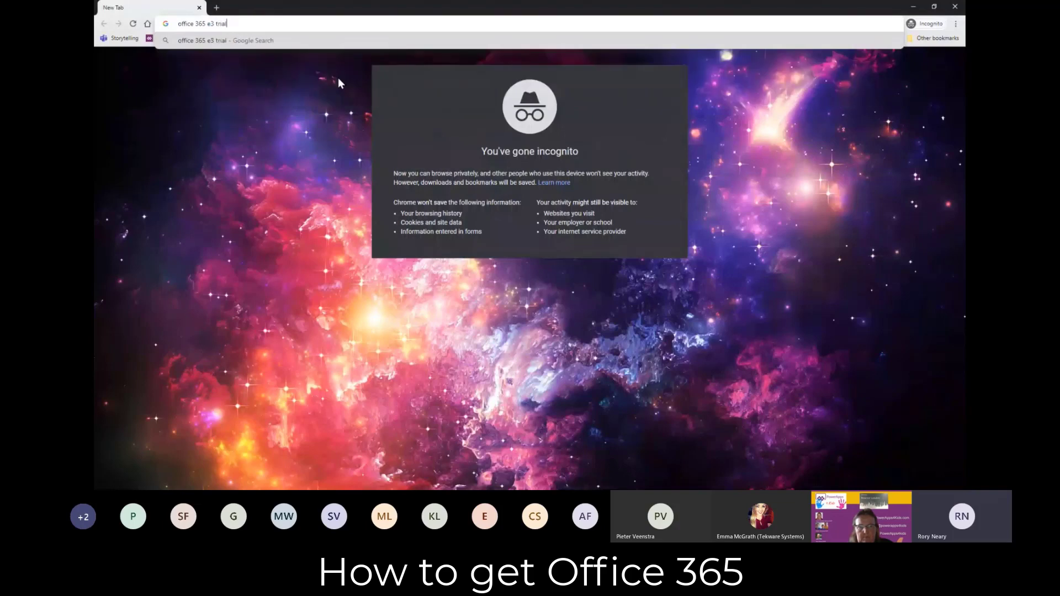
pyautogui.press('Return')
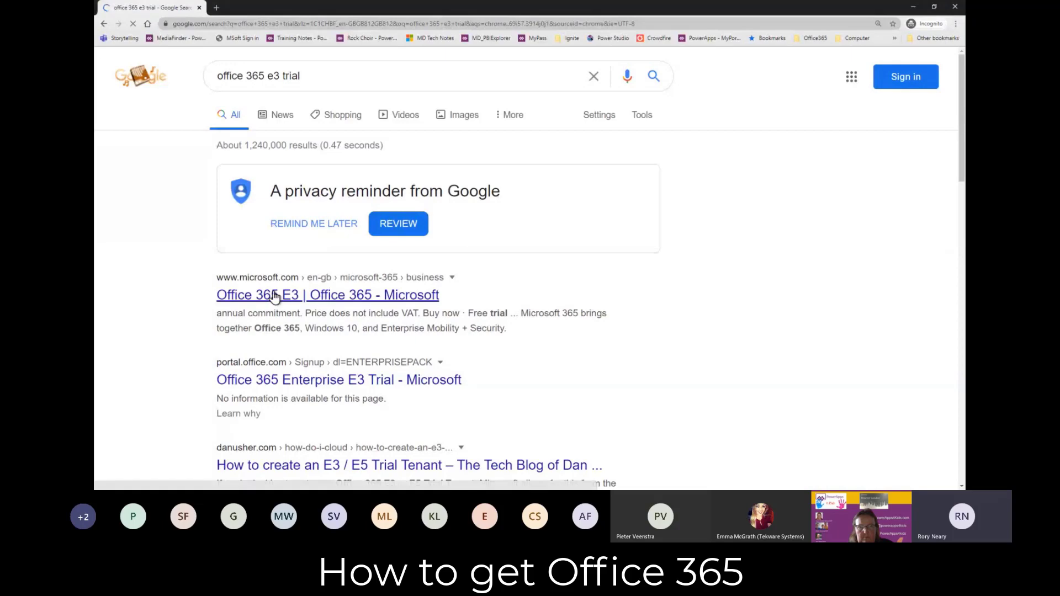
pyautogui.click(274, 296)
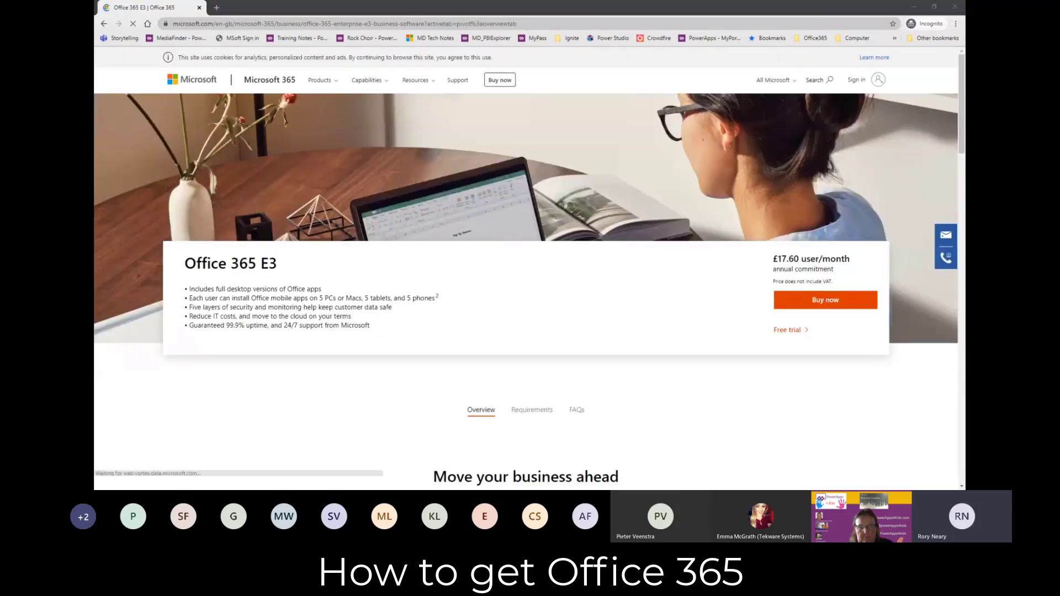
# Step: Start the Office 365 E3 free trial with a saved email and choose to create a new account
pyautogui.click(788, 331)
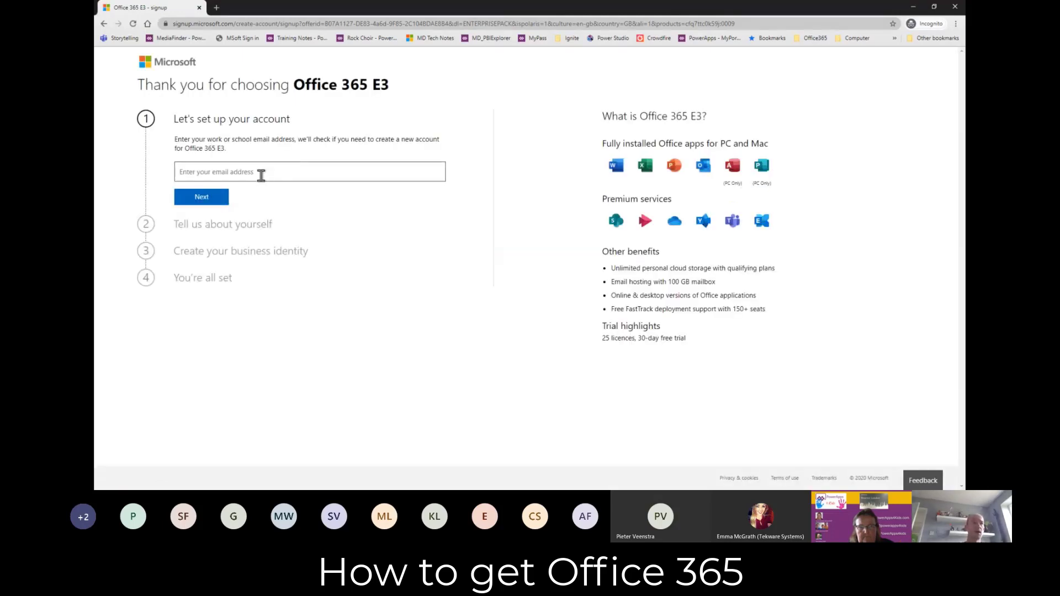
pyautogui.click(261, 175)
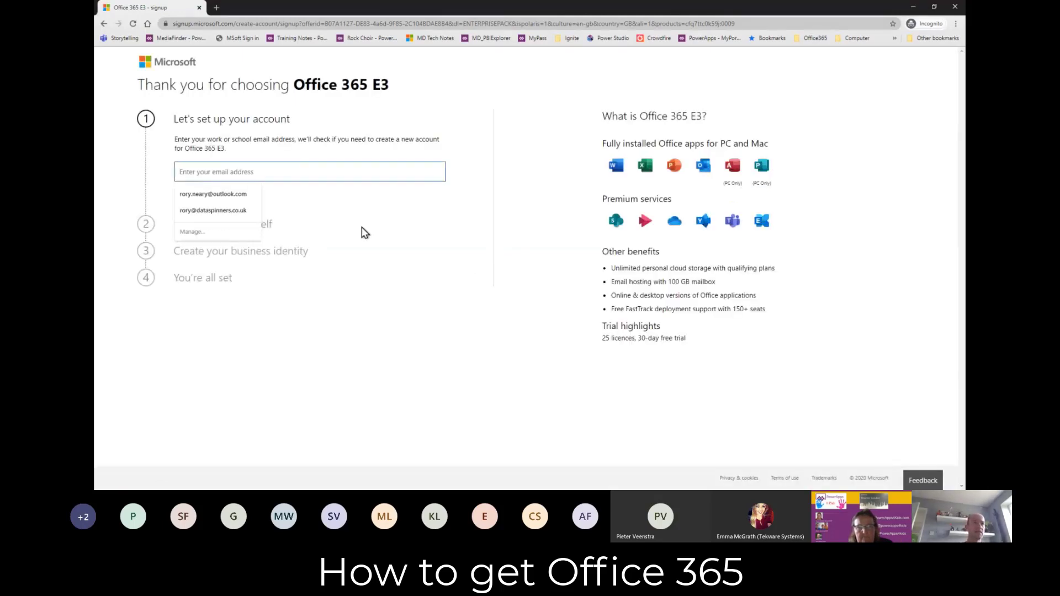
pyautogui.press('Down')
pyautogui.press('Down')
pyautogui.press('Return')
pyautogui.click(199, 198)
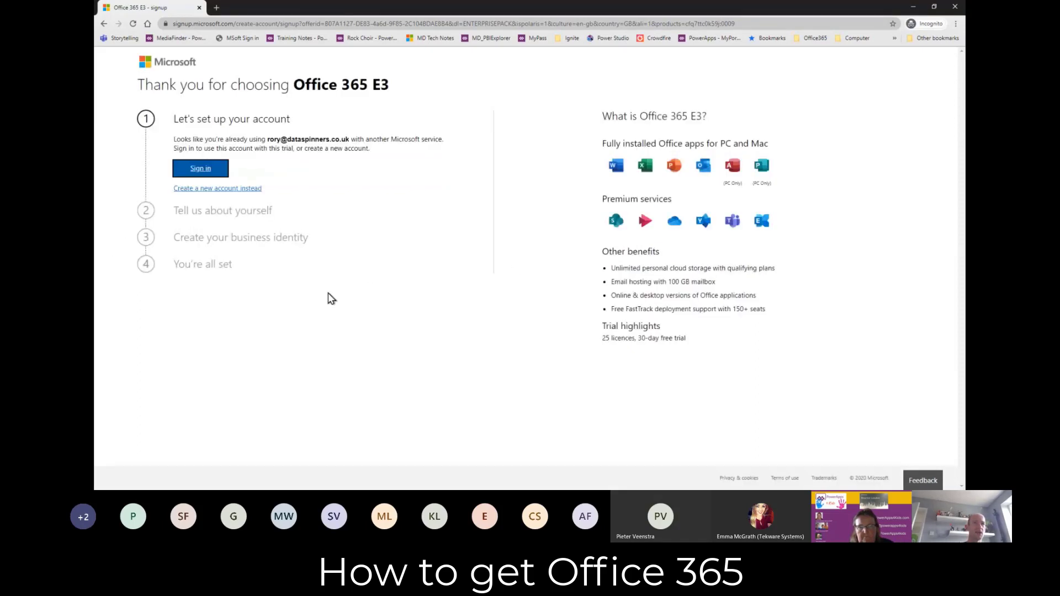
pyautogui.click(213, 191)
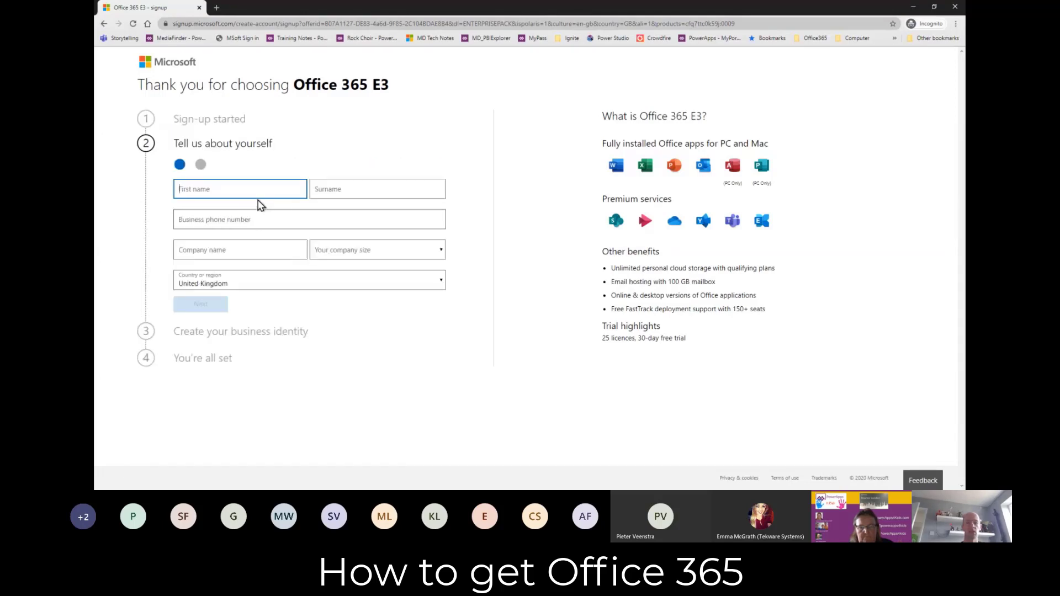
# Step: Enter the user's first name and surname in the details form
pyautogui.press('Tab')
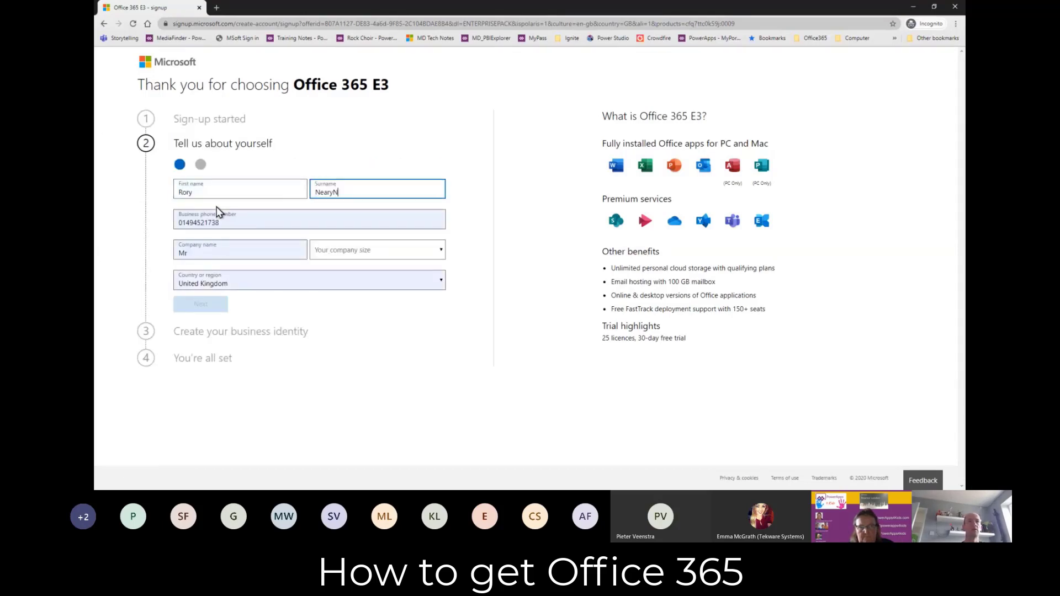
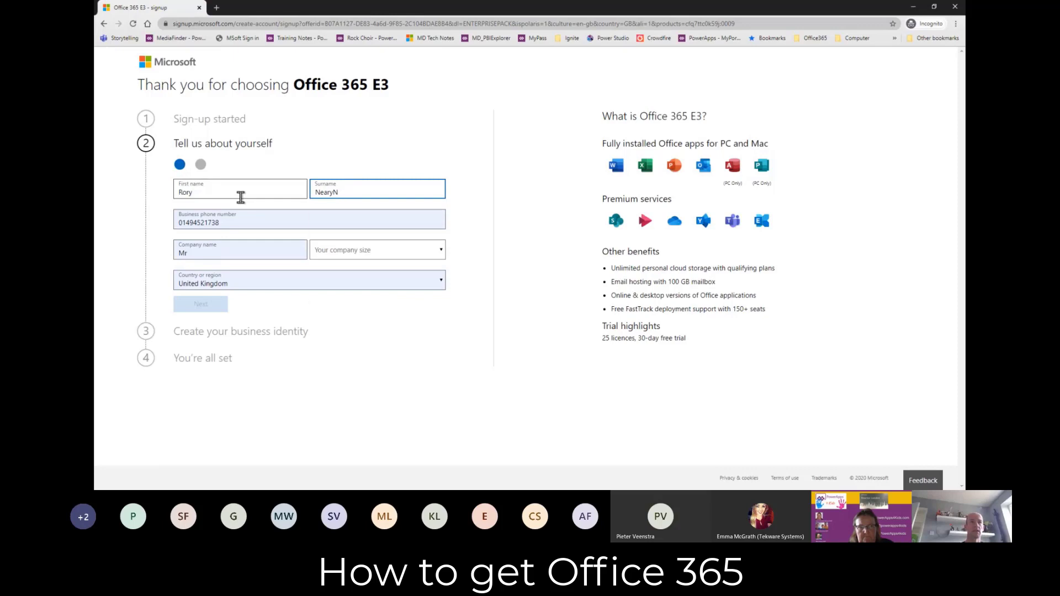
# Step: Replace the business phone number, set company size to 1 person, and submit the details
pyautogui.doubleClick(230, 217)
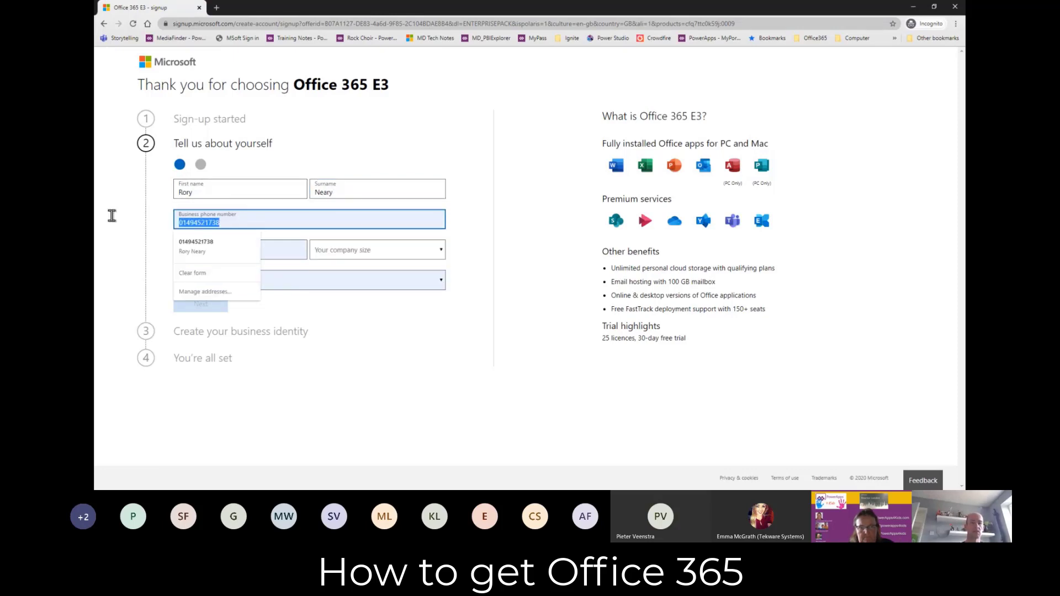
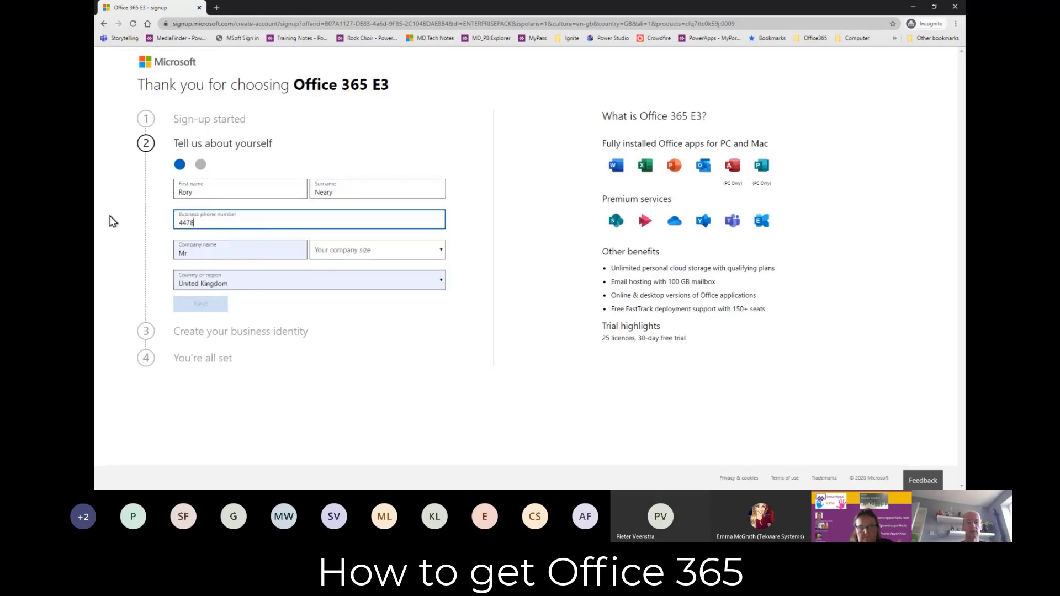
pyautogui.hotkey('ctrl', 'a')
pyautogui.click(349, 247)
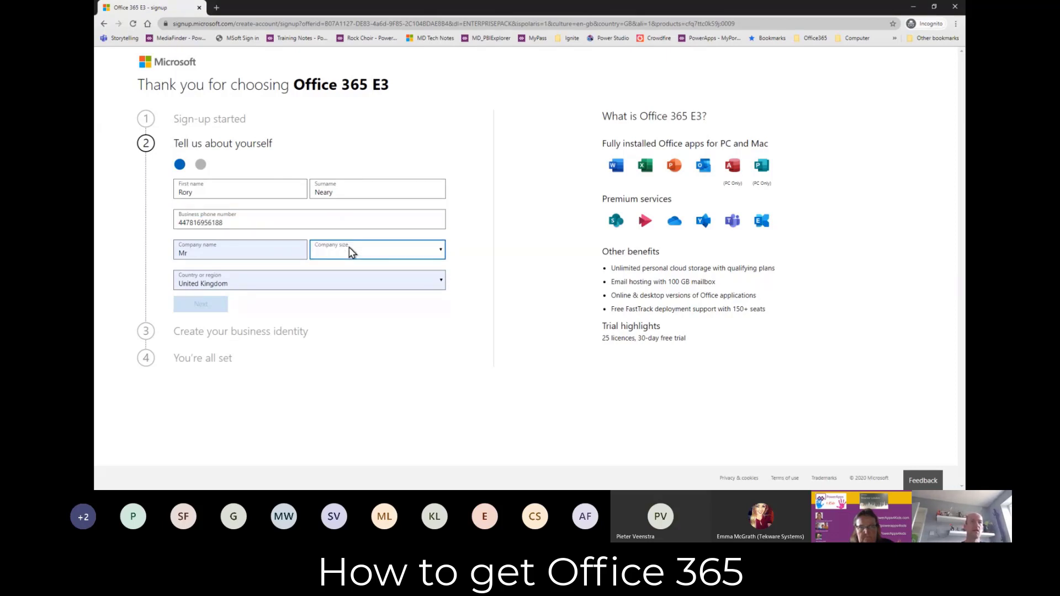
pyautogui.press('Return')
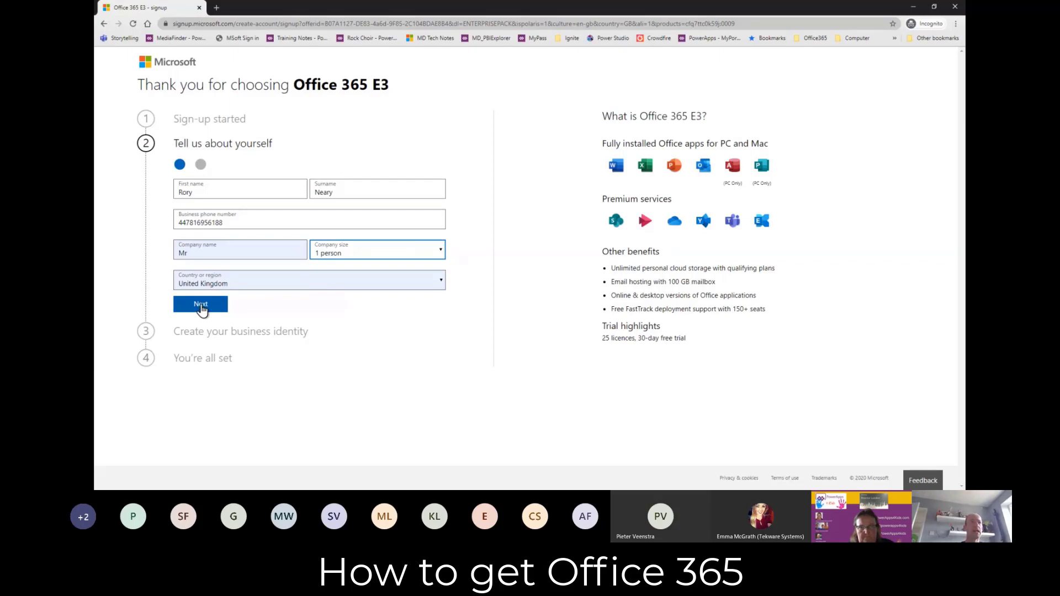
pyautogui.click(201, 309)
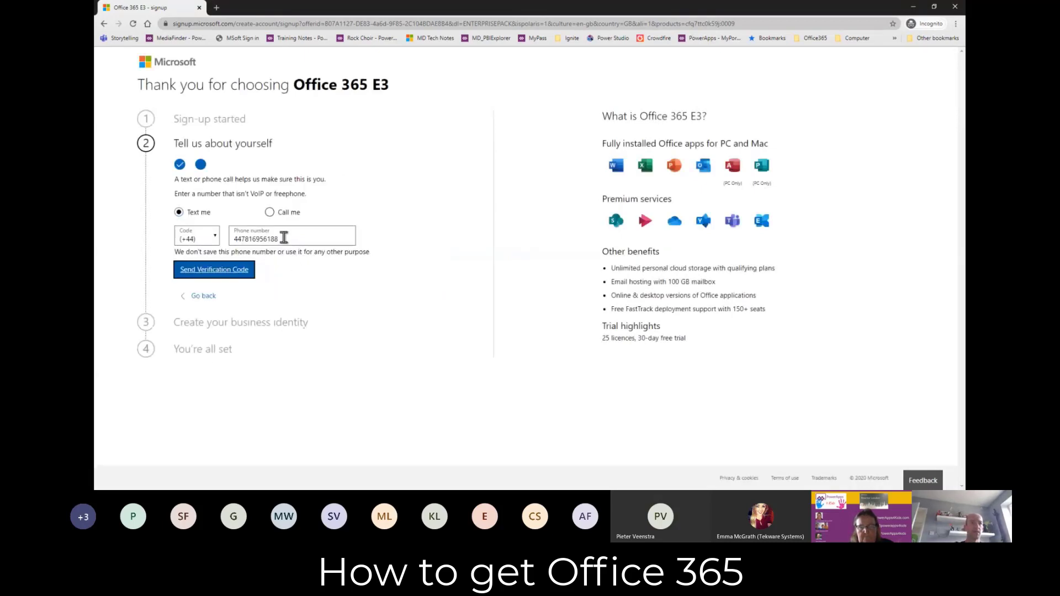
# Step: Request a texted verification code, enter the received code, and verify the phone number
pyautogui.click(232, 273)
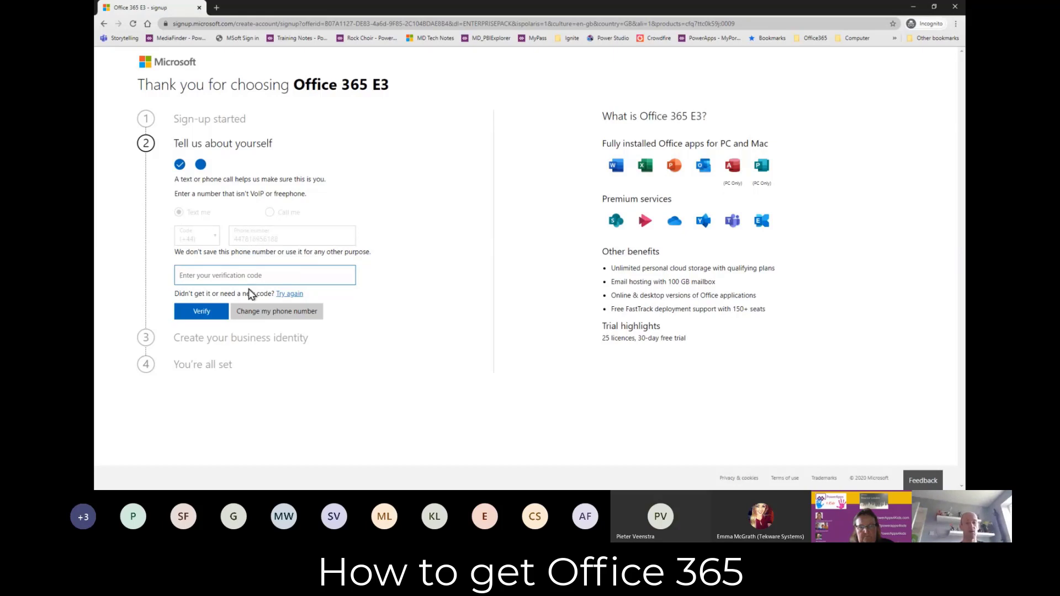
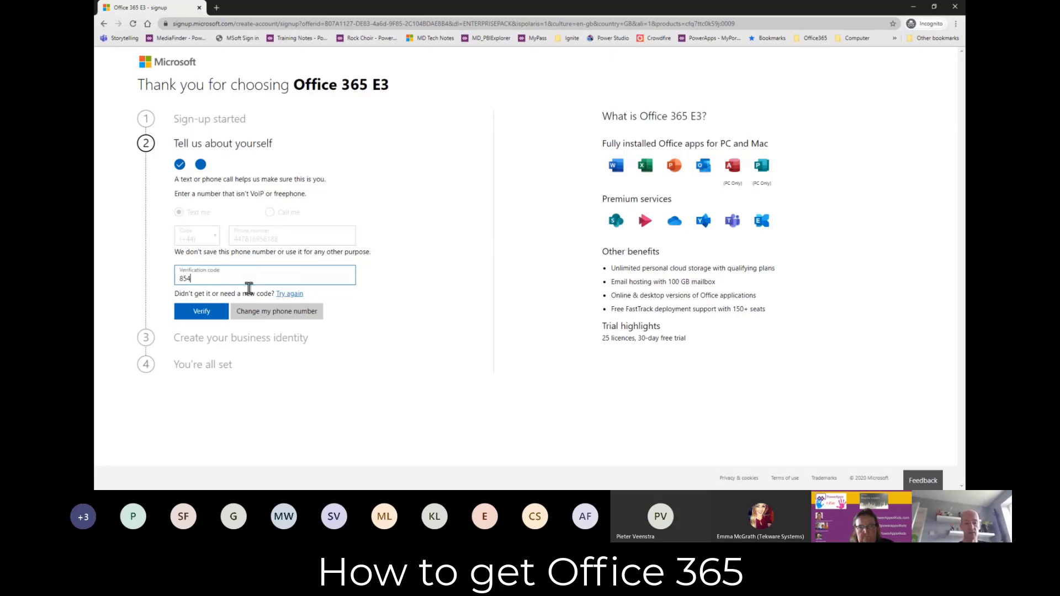
pyautogui.click(208, 315)
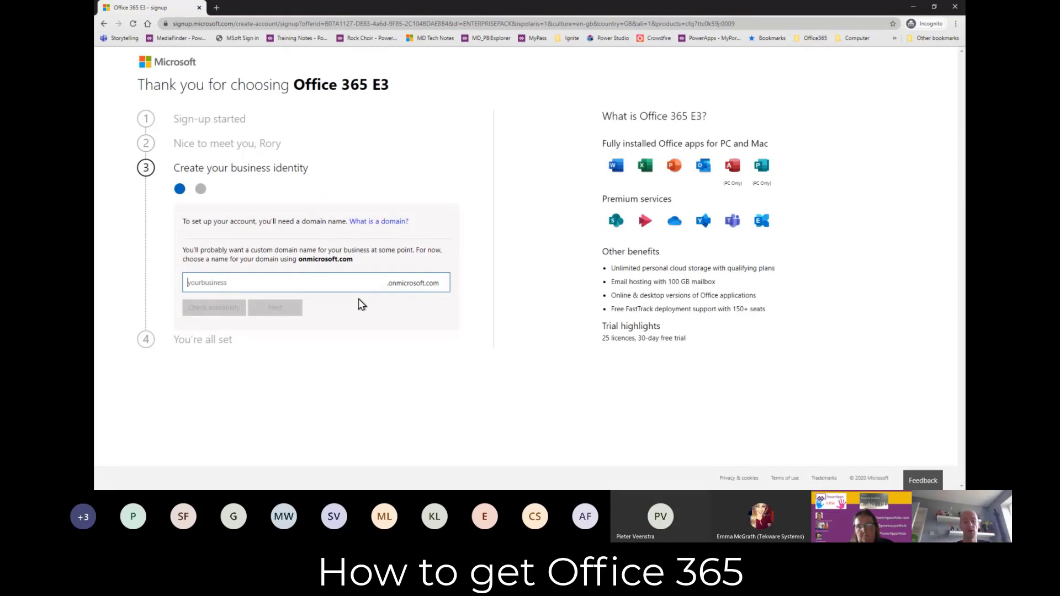
# Step: Claim the powerapps4kids domain, create user 'admin' with a confirmed password, and sign up
pyautogui.write('powerapps4kids')
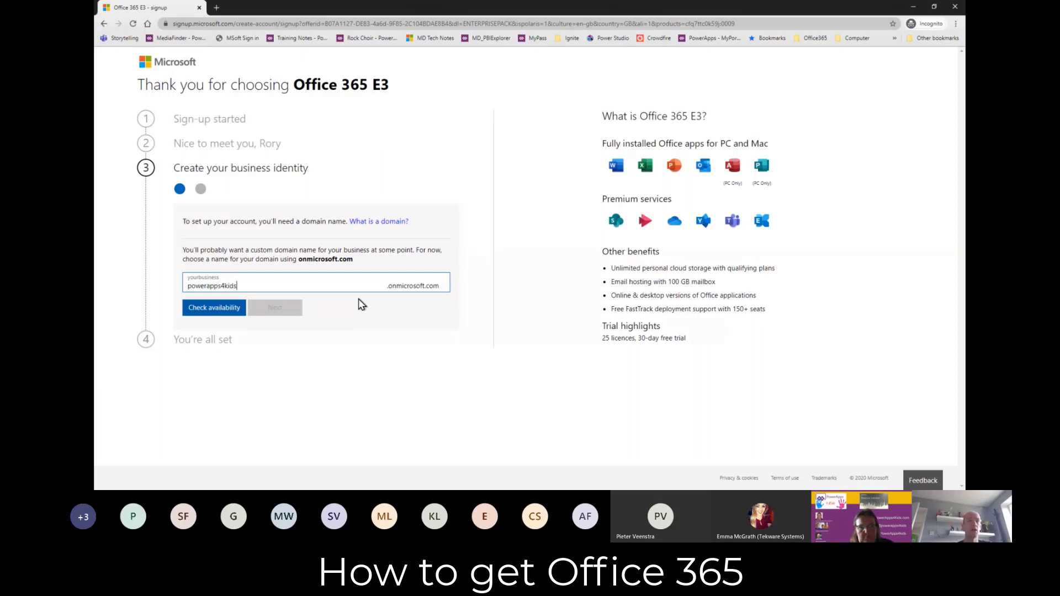
pyautogui.click(215, 308)
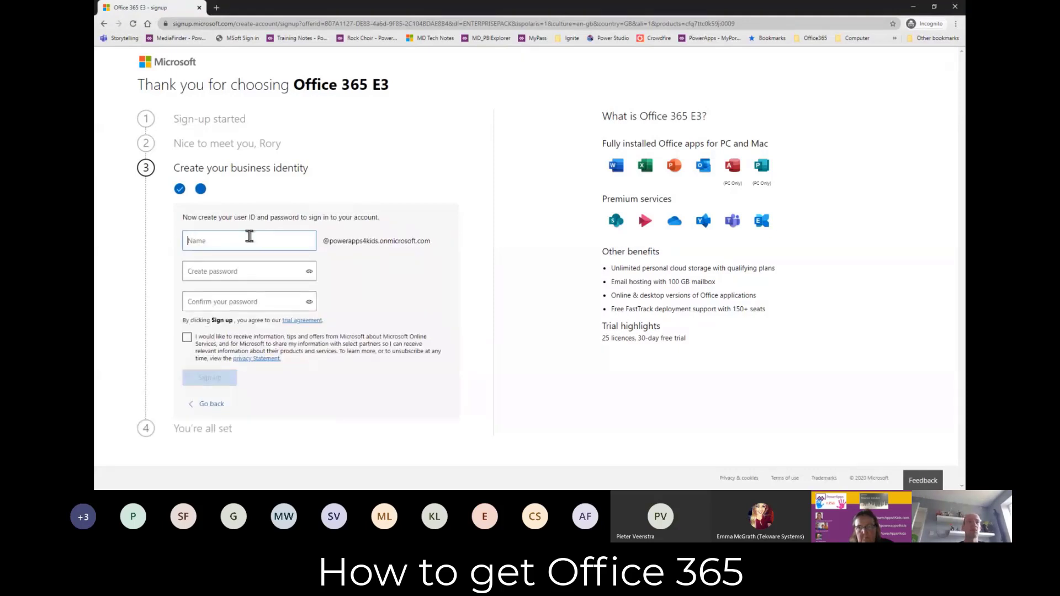
pyautogui.write('admin')
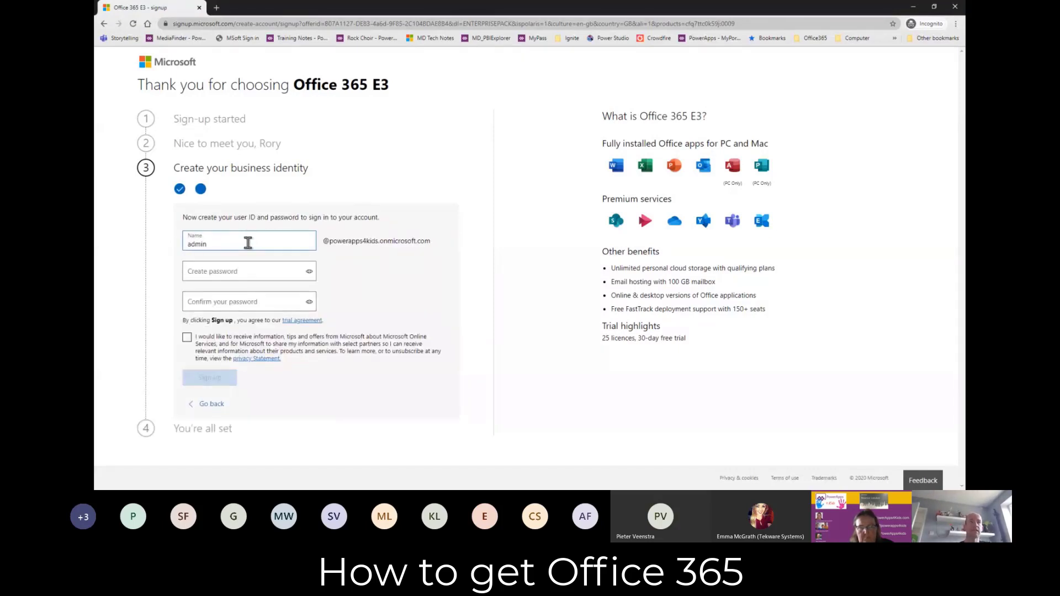
pyautogui.click(233, 271)
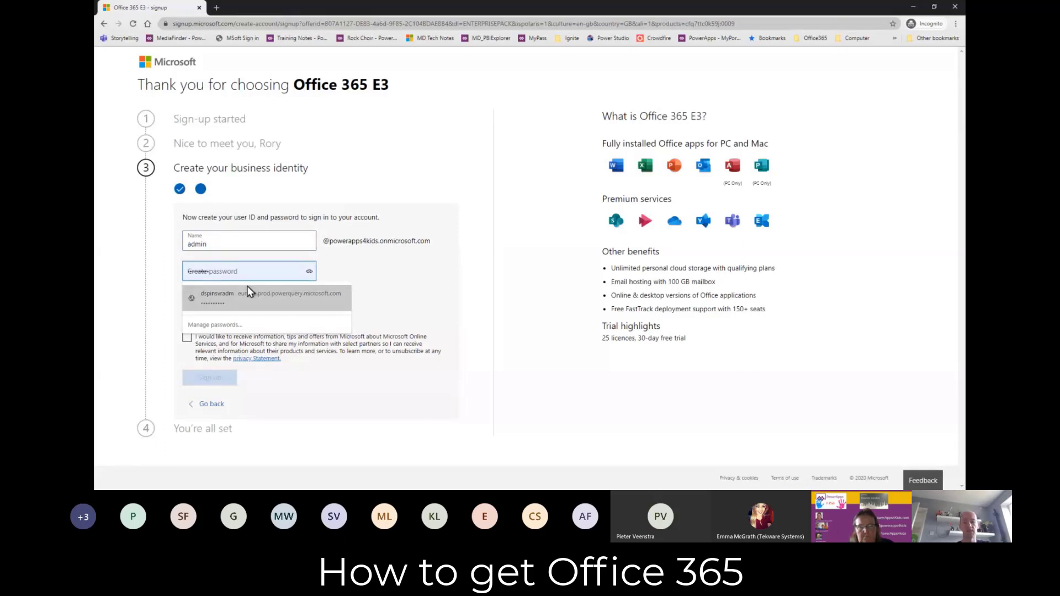
pyautogui.write('********')
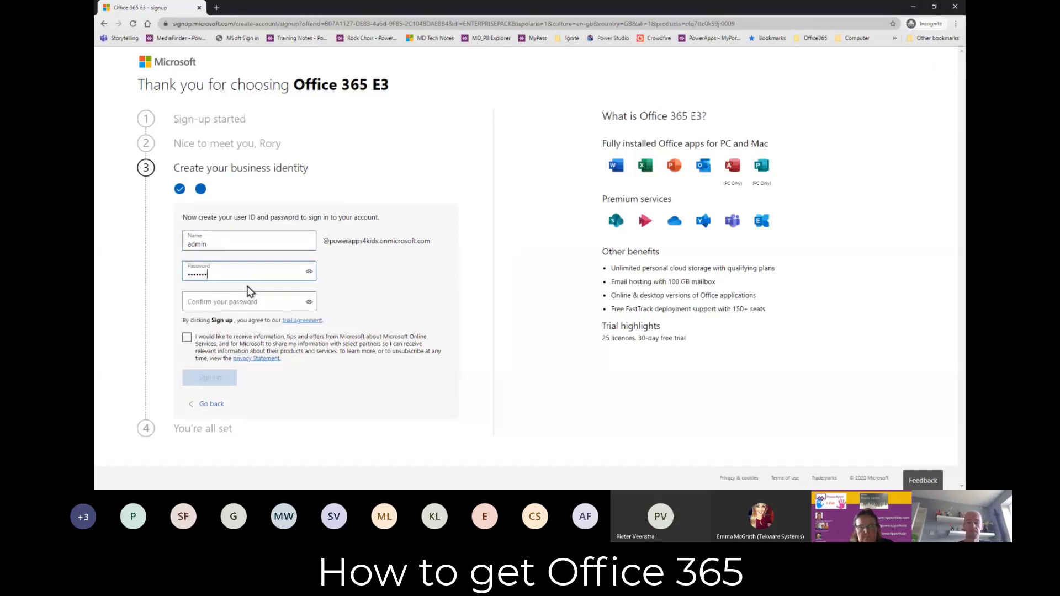
pyautogui.write('**')
pyautogui.press('Tab')
pyautogui.click(250, 301)
pyautogui.write('*******')
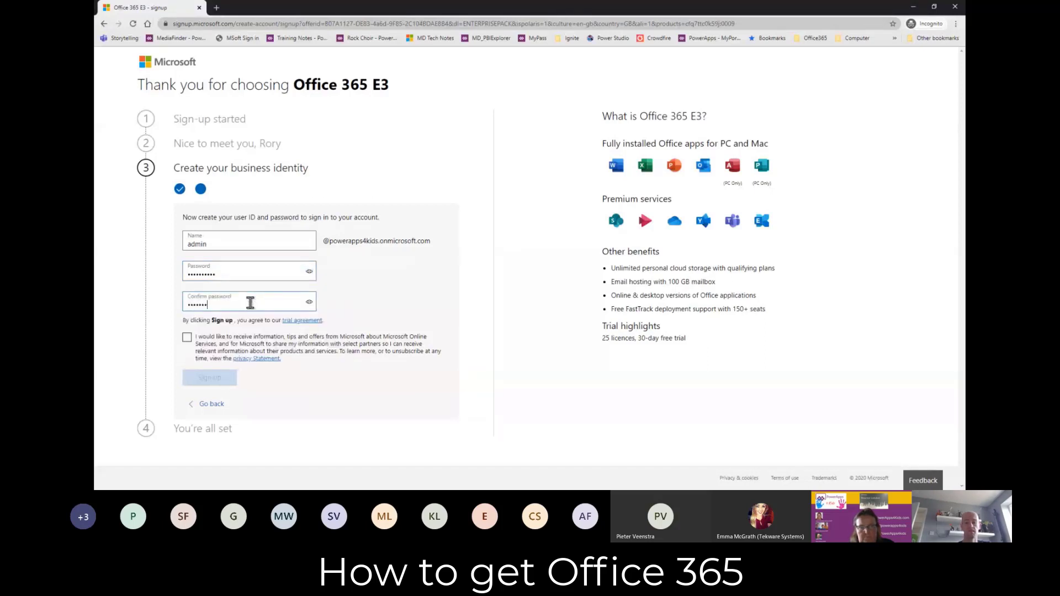
pyautogui.write('***')
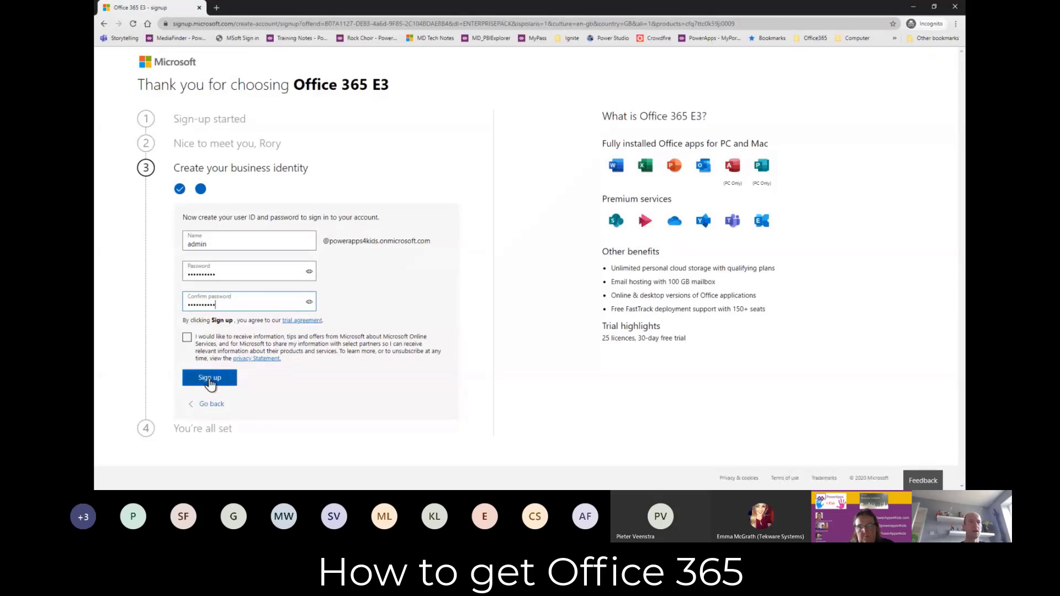
pyautogui.click(209, 380)
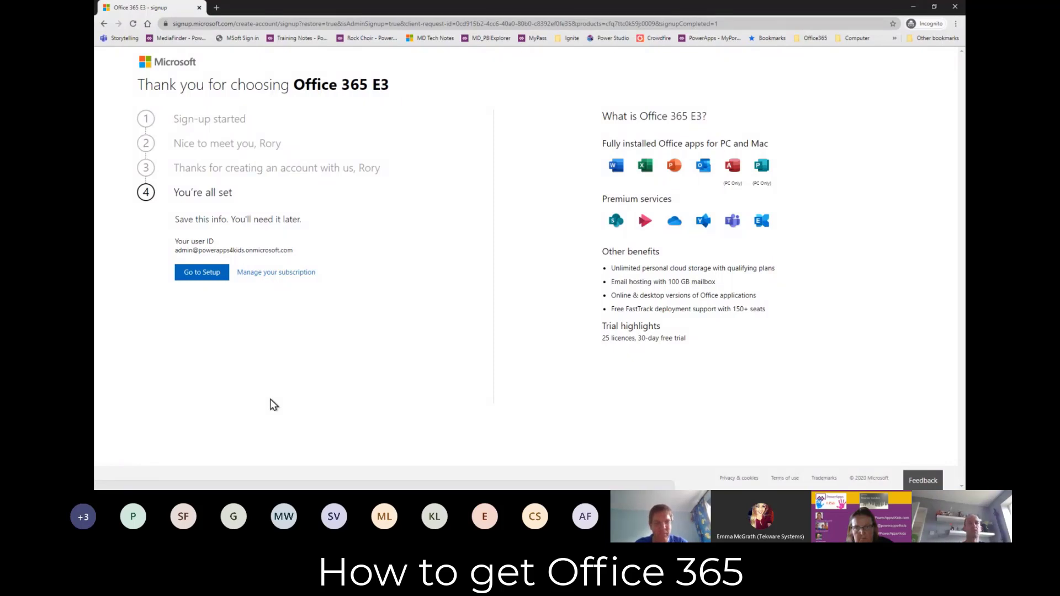
# Step: Continue from the 'You're all set' page to the Microsoft 365 setup wizard
pyautogui.click(203, 273)
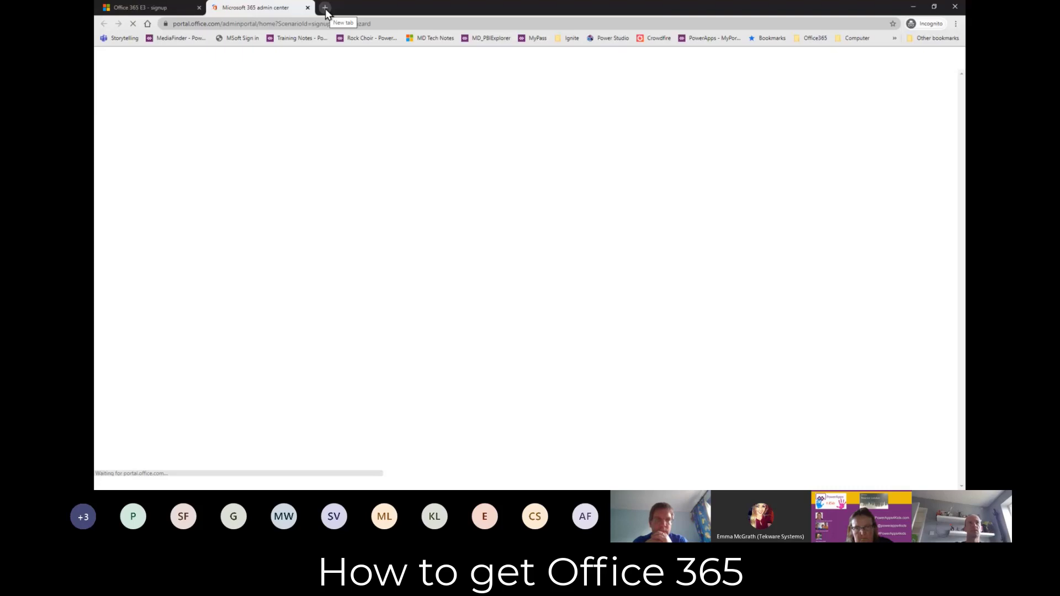
# Step: Load office.com in a new browser tab using the address-bar suggestion
pyautogui.click(326, 8)
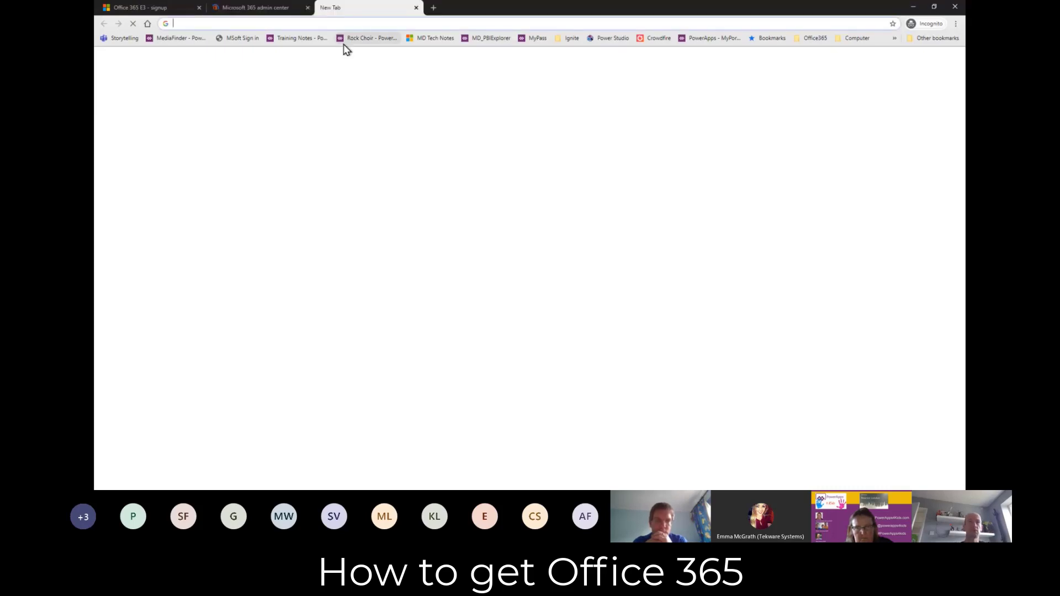
pyautogui.write('www.')
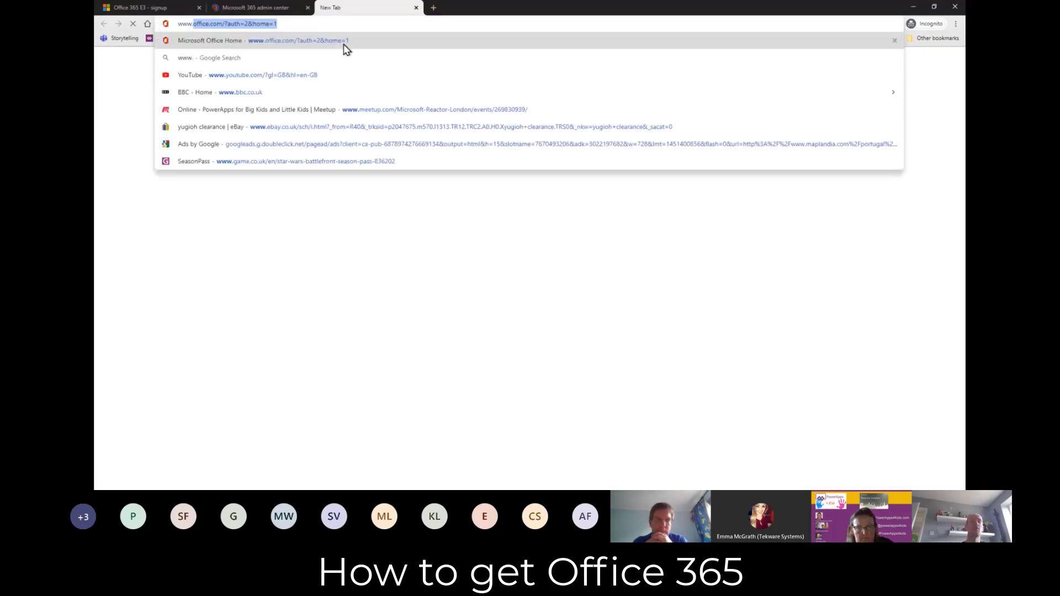
pyautogui.press('Return')
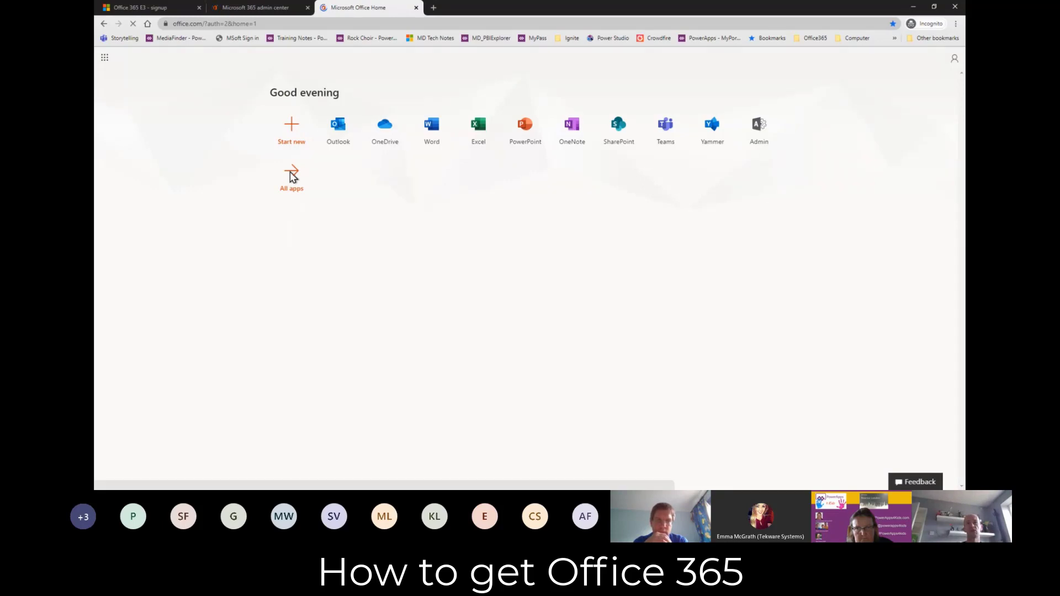
# Step: Expand the full Office 365 app list and close the 'Get your work done' welcome dialog
pyautogui.click(293, 175)
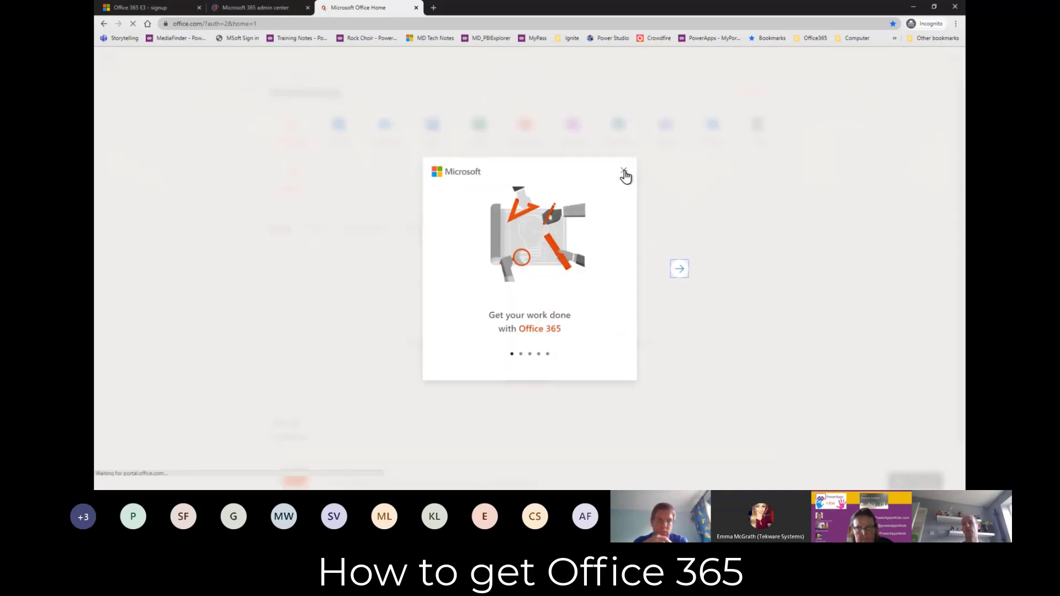
pyautogui.click(624, 174)
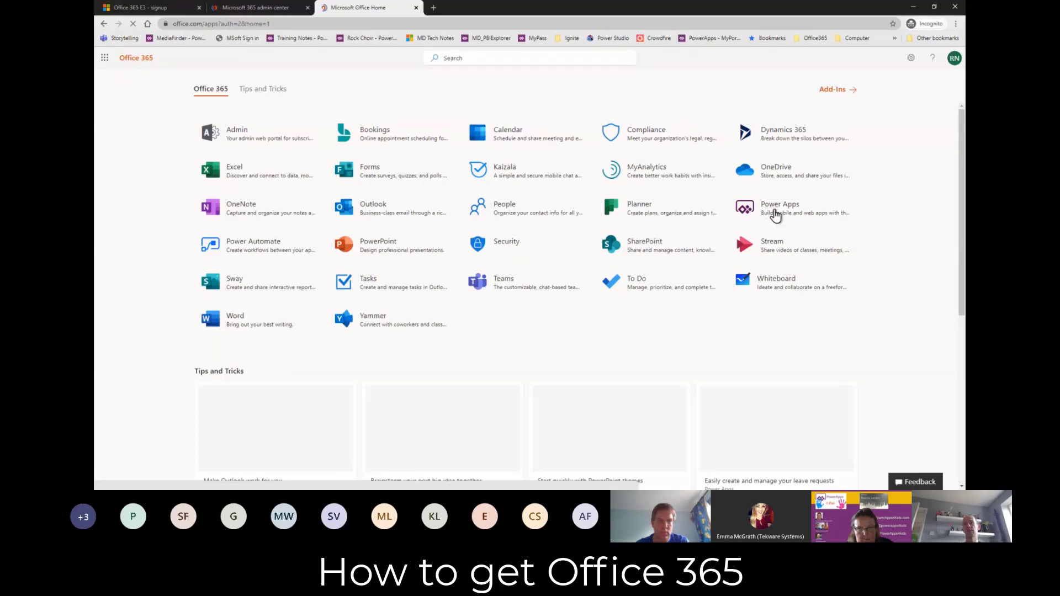
# Step: Launch Power Apps from the Office 365 All apps list
pyautogui.click(775, 214)
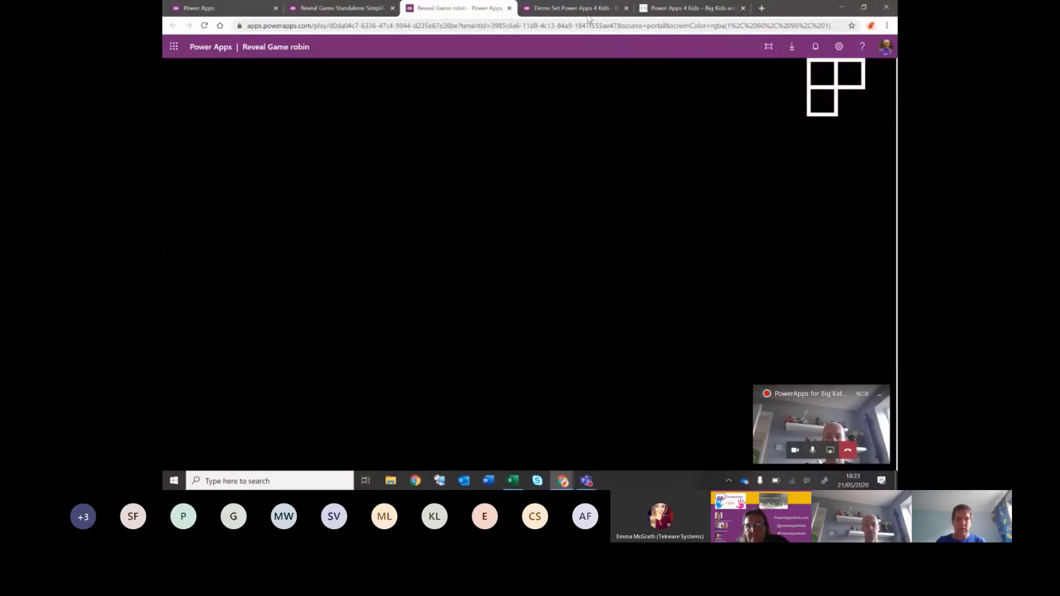
# Step: Switch to the Demo Set Power Apps 4 Kids app and preview its Set function screen
pyautogui.hotkey('ctrl', 'Tab')
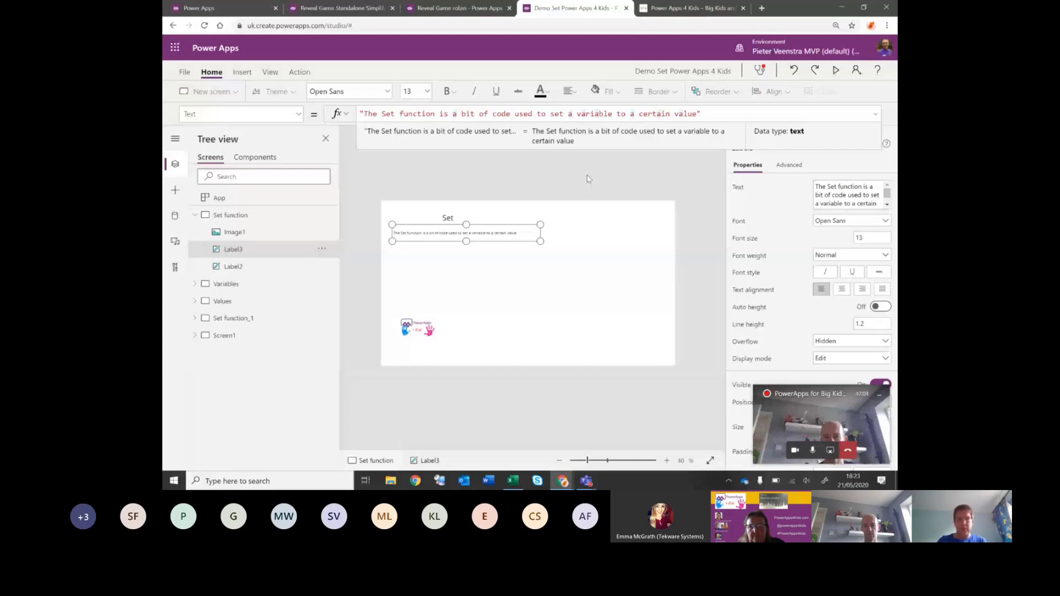
pyautogui.click(580, 184)
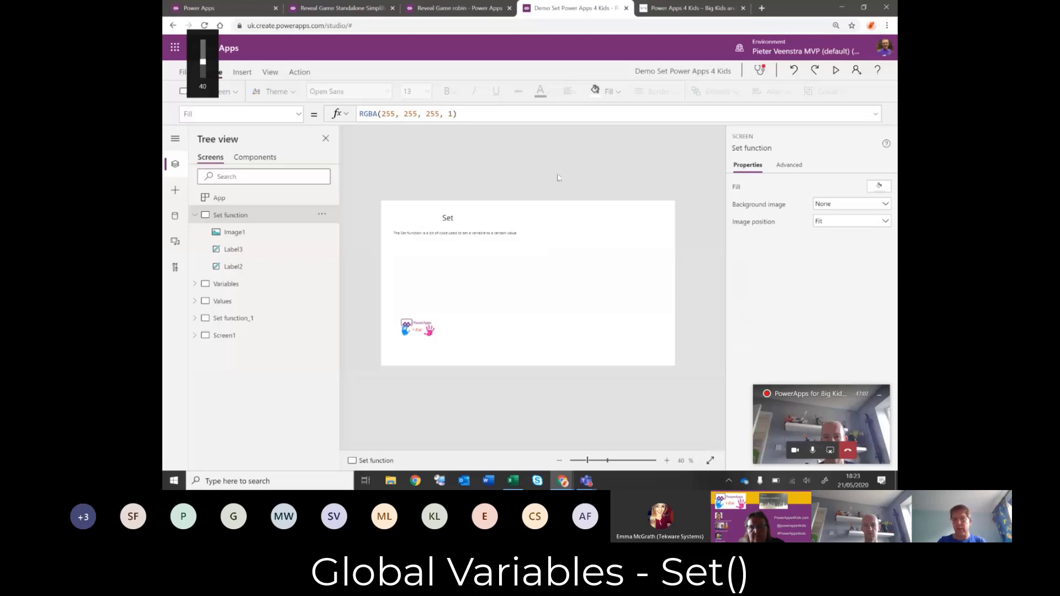
pyautogui.click(835, 70)
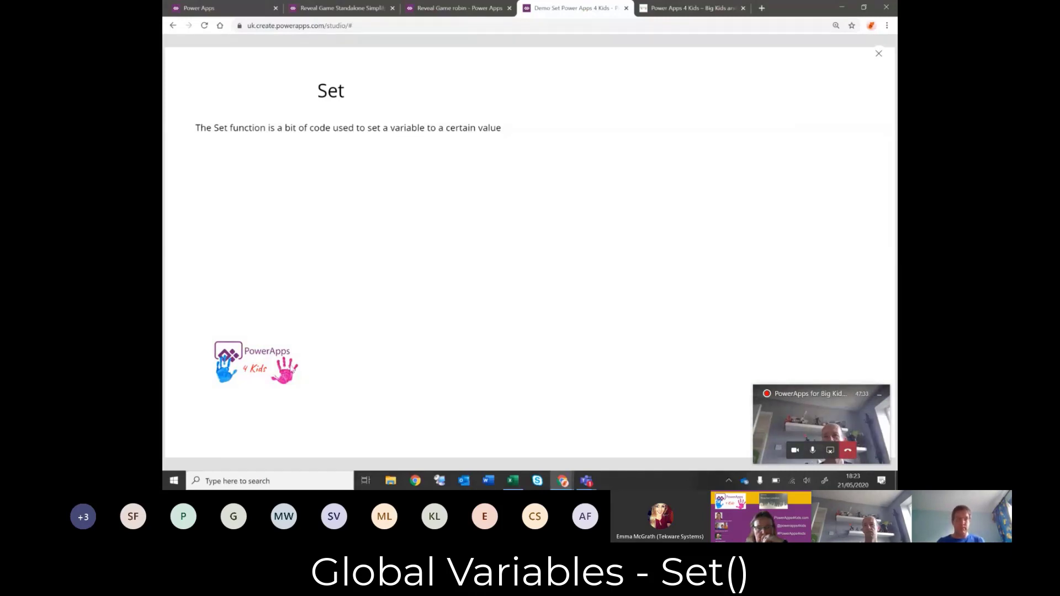
pyautogui.click(269, 373)
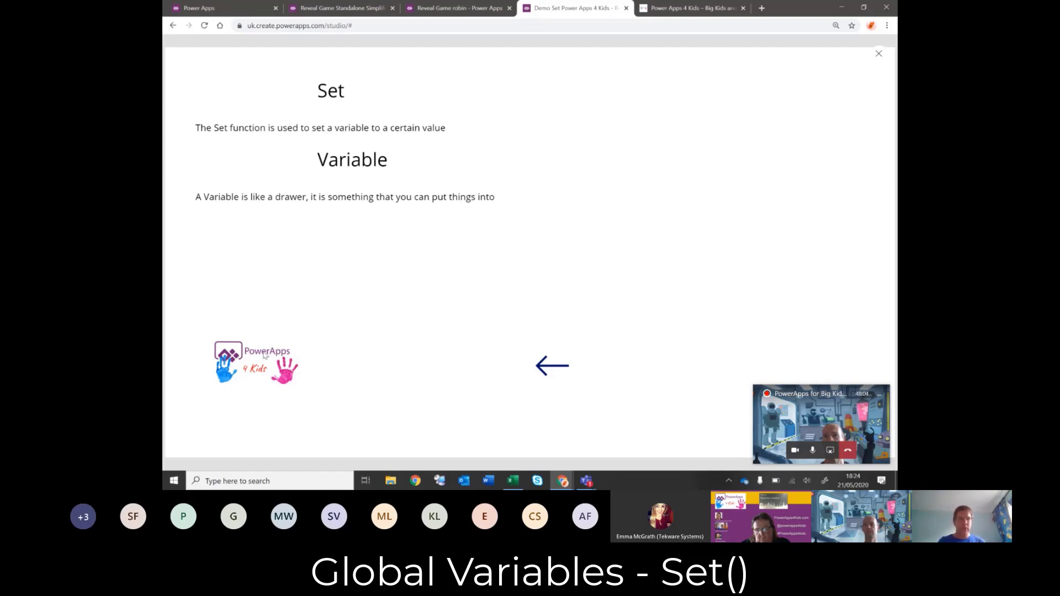
pyautogui.click(264, 354)
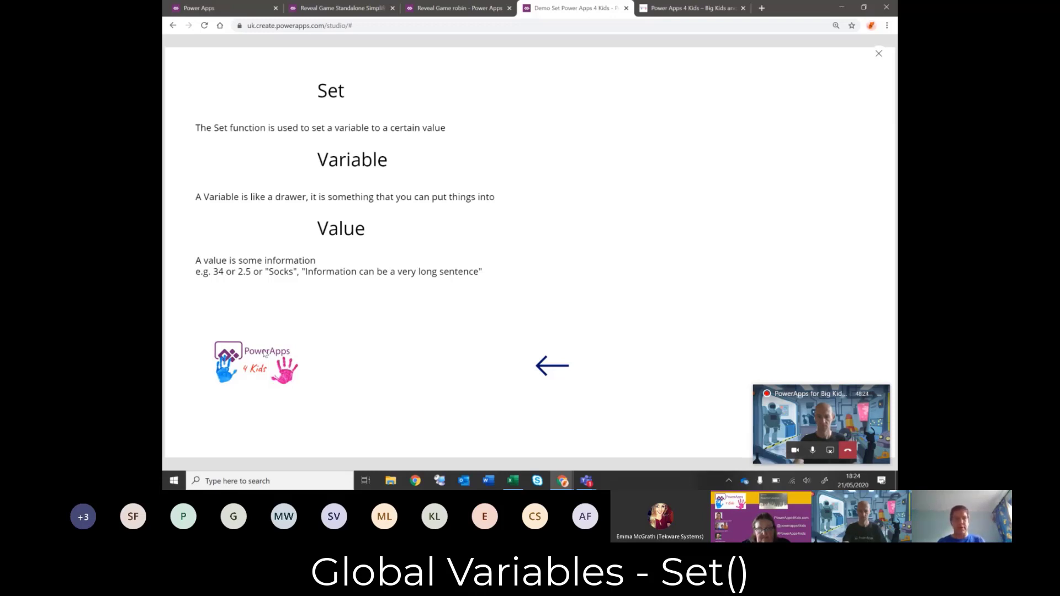
# Step: Advance the preview past the Set example screen to the Kitchen, Bedroom and Desk drawers screen
pyautogui.click(257, 369)
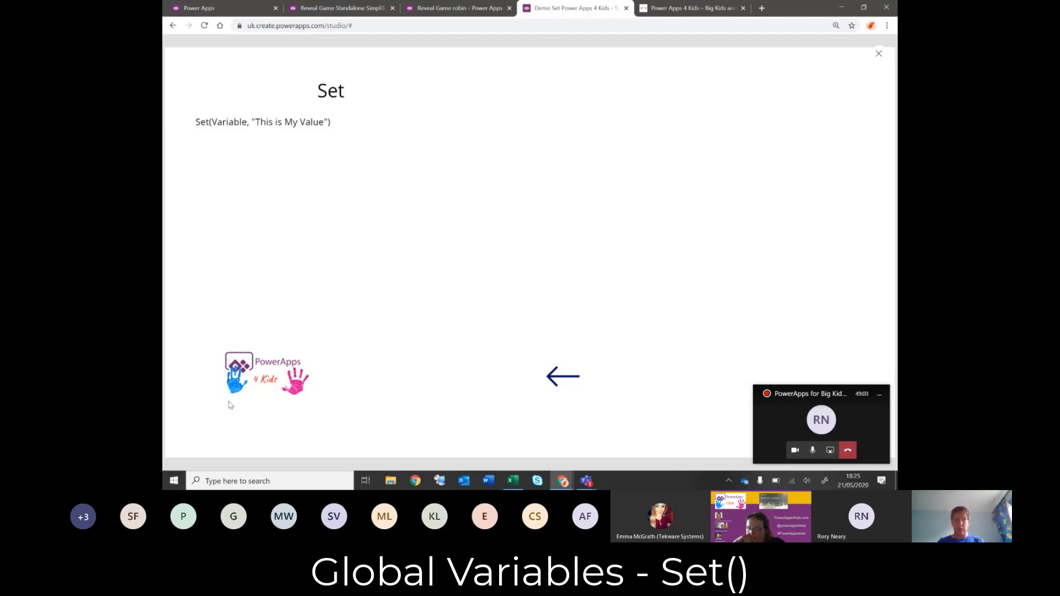
pyautogui.click(251, 383)
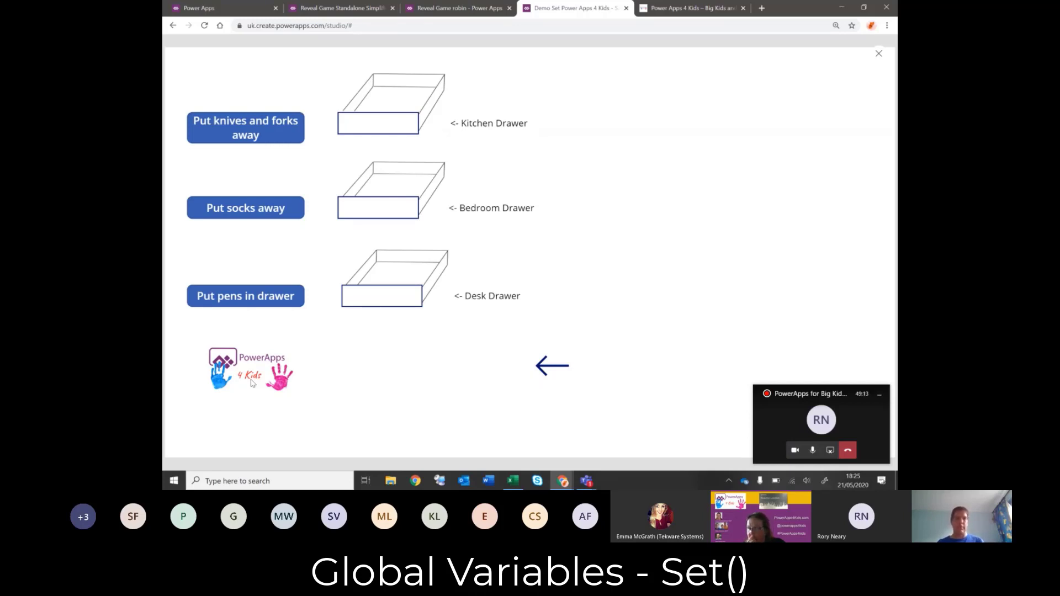
# Step: Leave the preview, select the 'Put knives and forks away' button, and zoom the canvas to 69%
pyautogui.press('Escape')
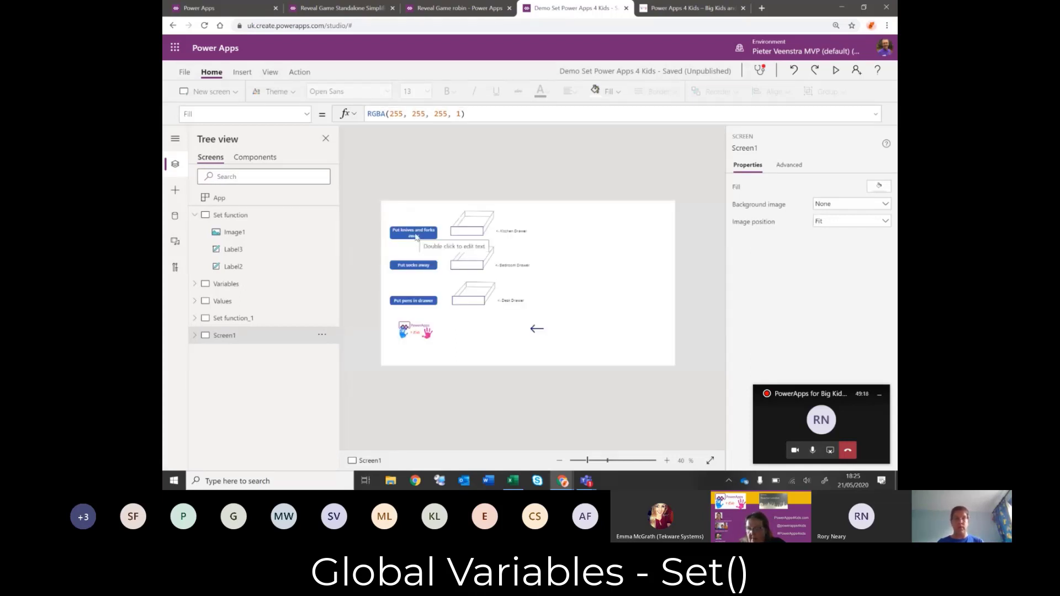
pyautogui.click(416, 236)
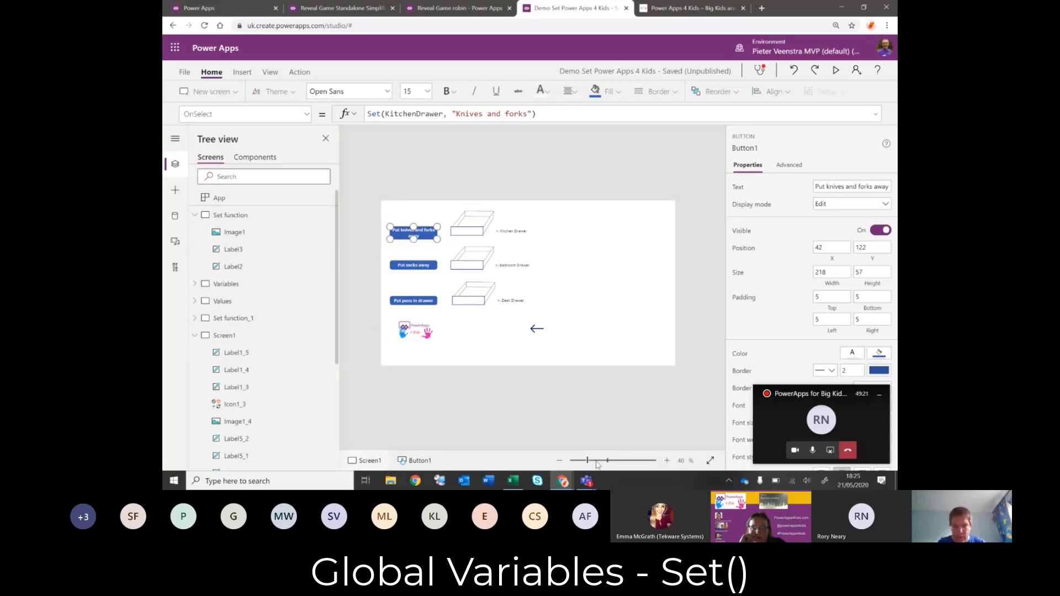
pyautogui.moveTo(596, 464); pyautogui.dragTo(602, 464)
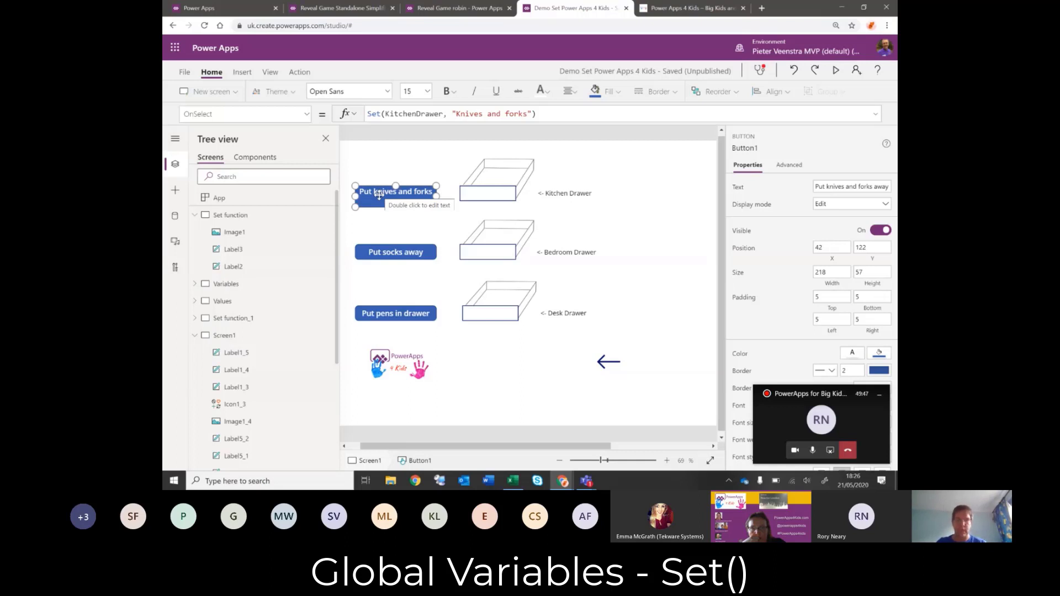
pyautogui.press('alt')
pyautogui.keyDown('alt'); pyautogui.click(380, 199); pyautogui.keyUp('alt')
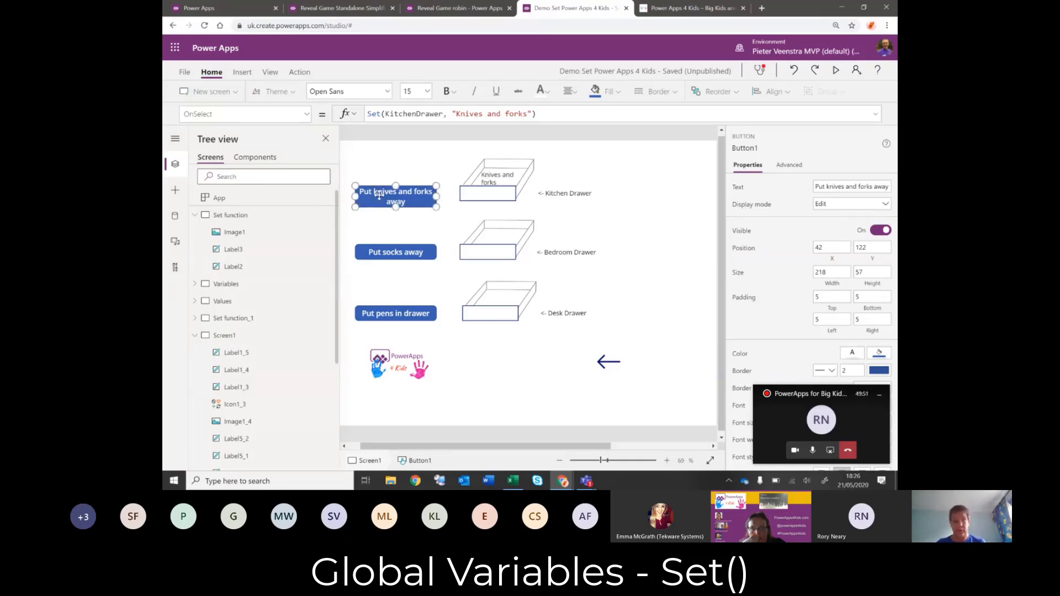
pyautogui.keyDown('alt'); pyautogui.click(394, 257); pyautogui.keyUp('alt')
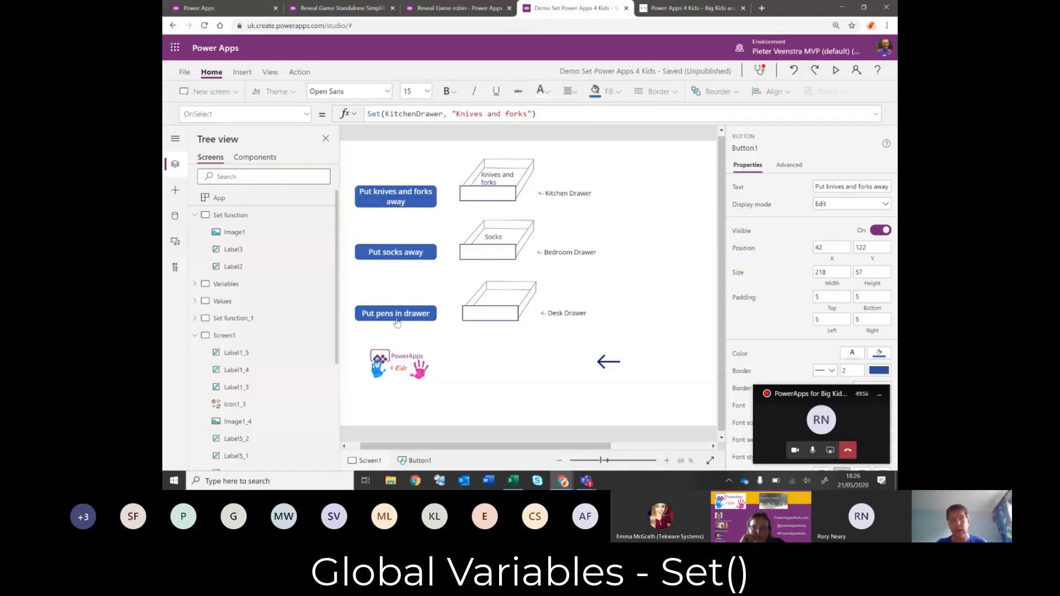
pyautogui.keyDown('alt'); pyautogui.click(397, 323); pyautogui.keyUp('alt')
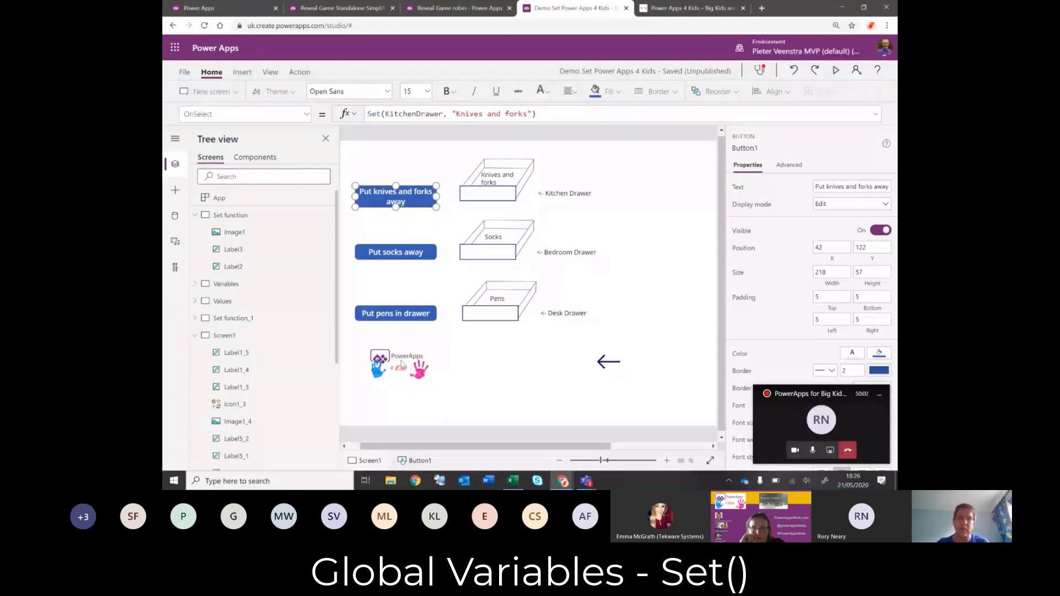
pyautogui.click(403, 362)
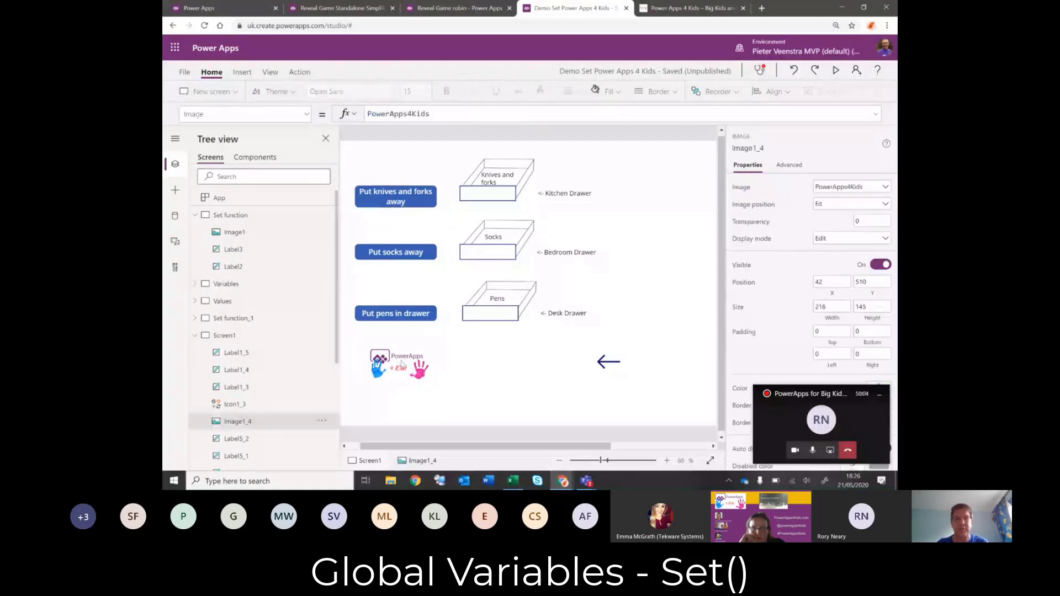
pyautogui.keyDown('alt'); pyautogui.click(403, 363); pyautogui.keyUp('alt')
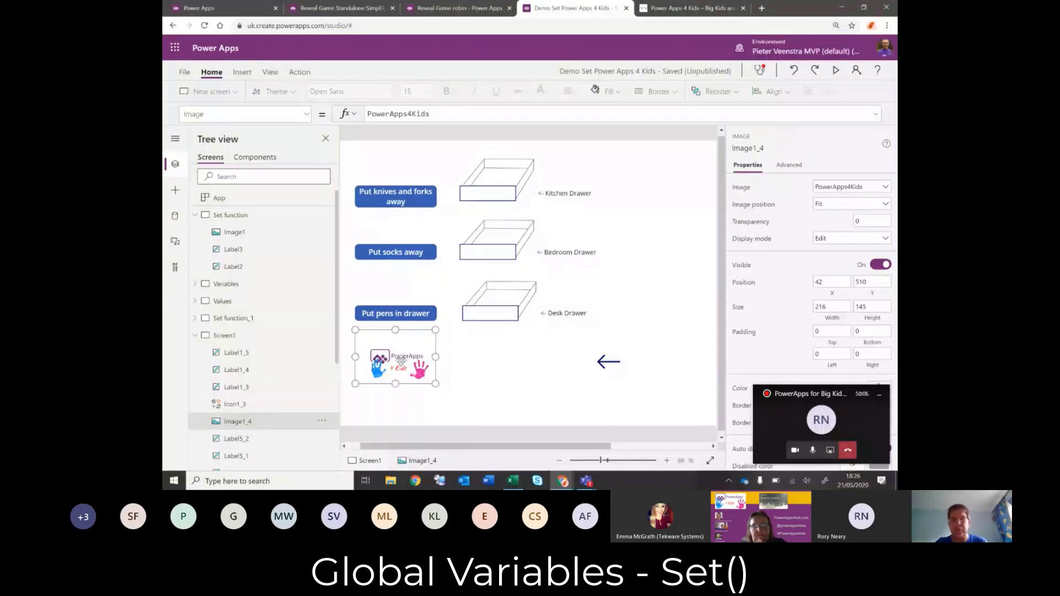
pyautogui.click(420, 194)
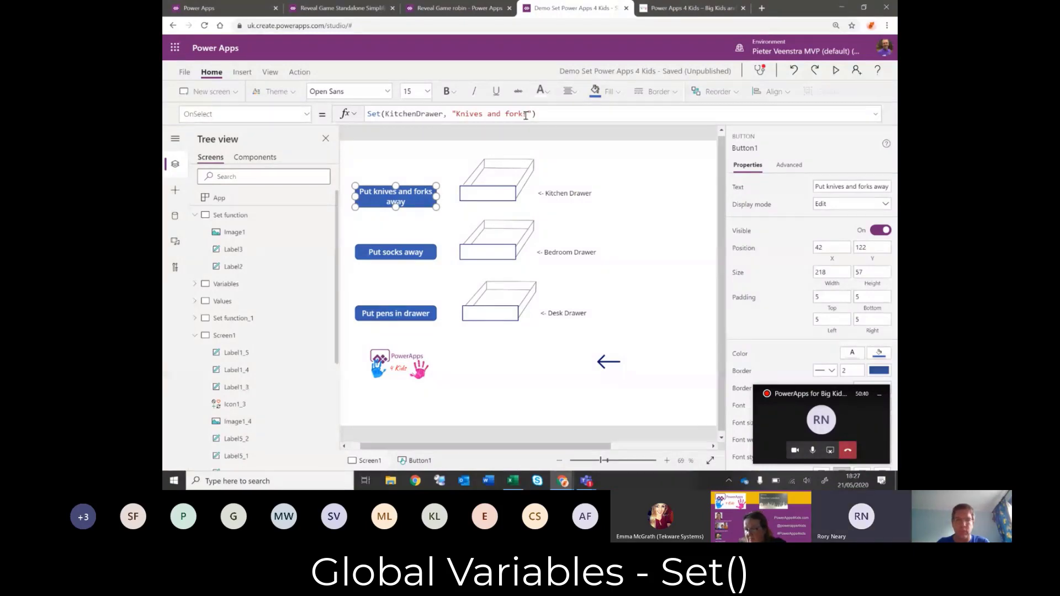
pyautogui.click(400, 252)
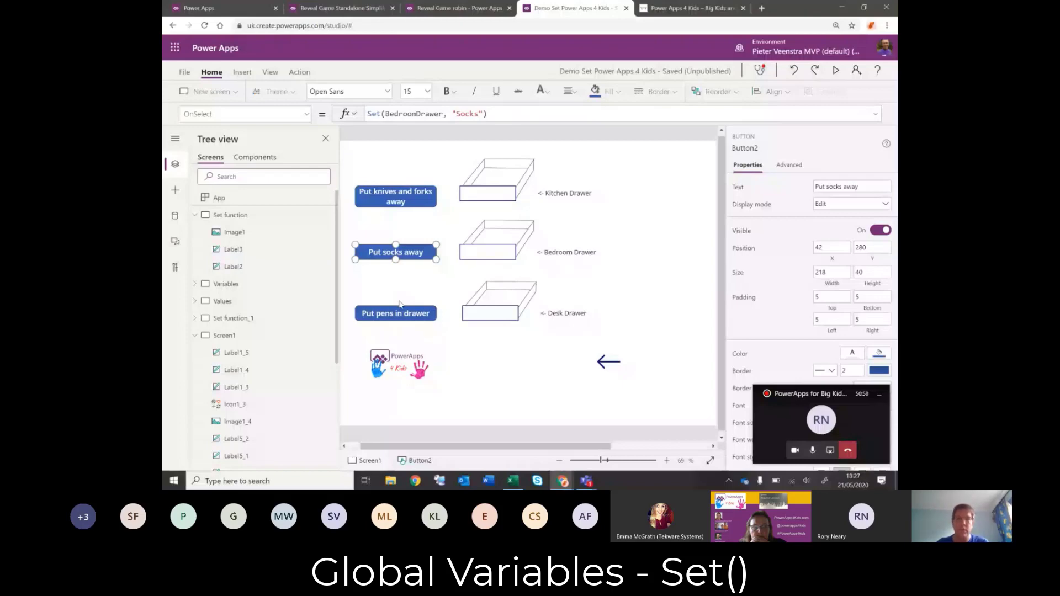
pyautogui.click(396, 312)
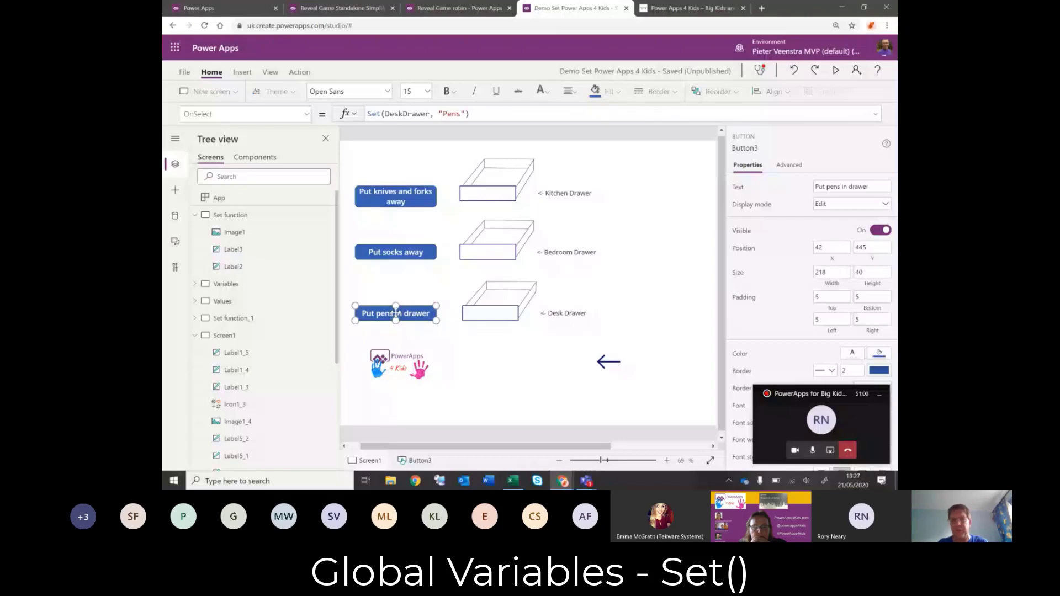
pyautogui.click(391, 194)
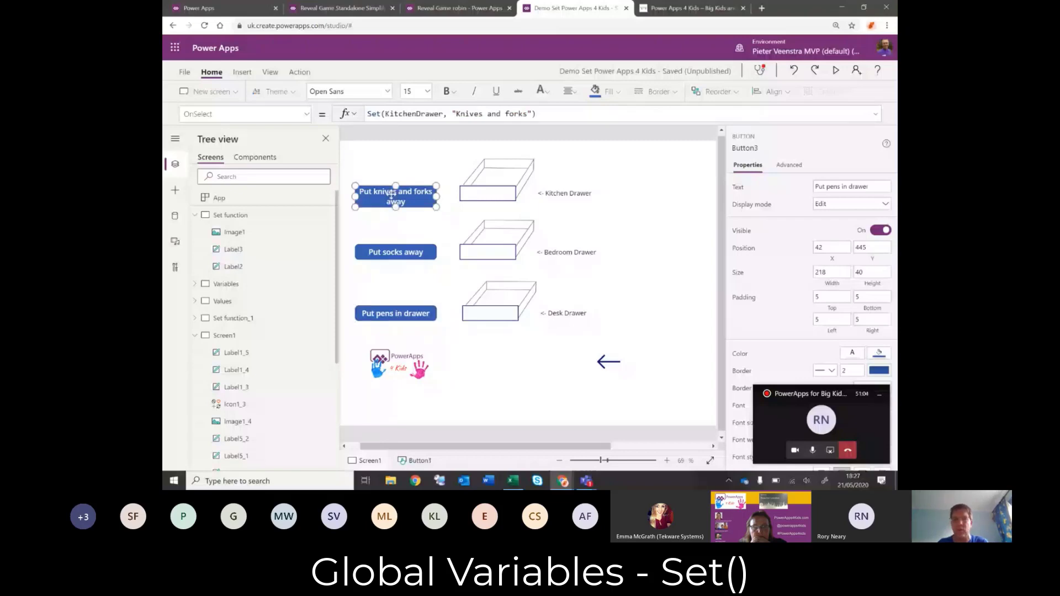
pyautogui.click(452, 114)
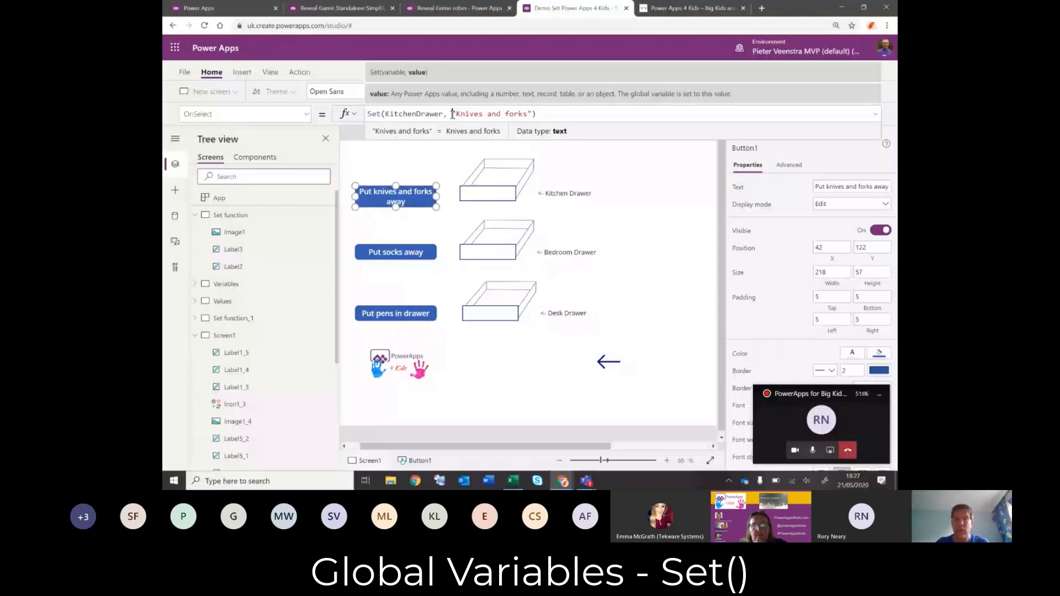
pyautogui.click(551, 112)
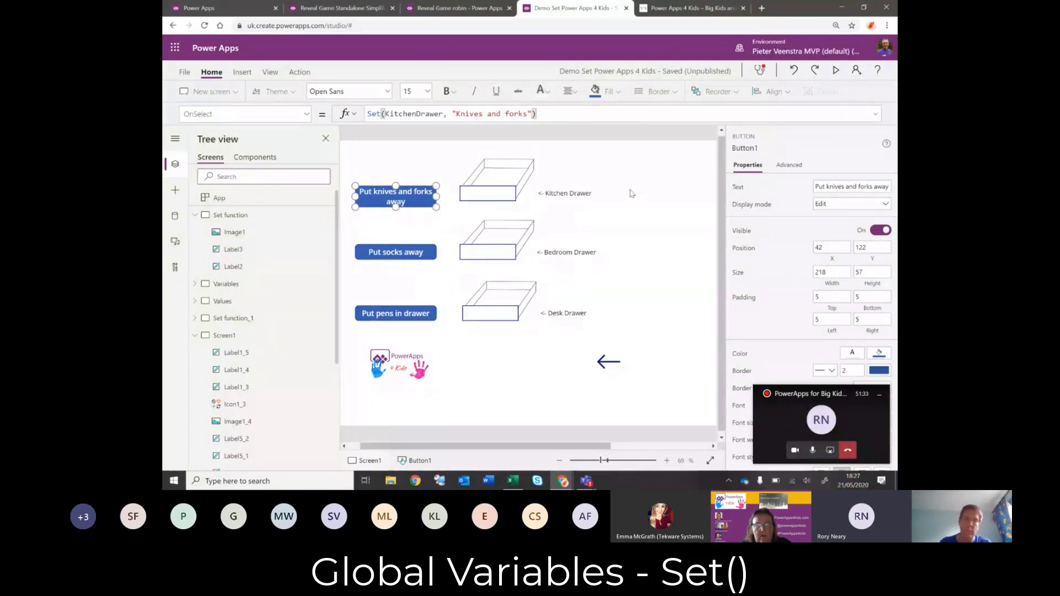
# Step: Replace the "Knives and forks" value in Button1's OnSelect Set formula with 24
pyautogui.press('Left')
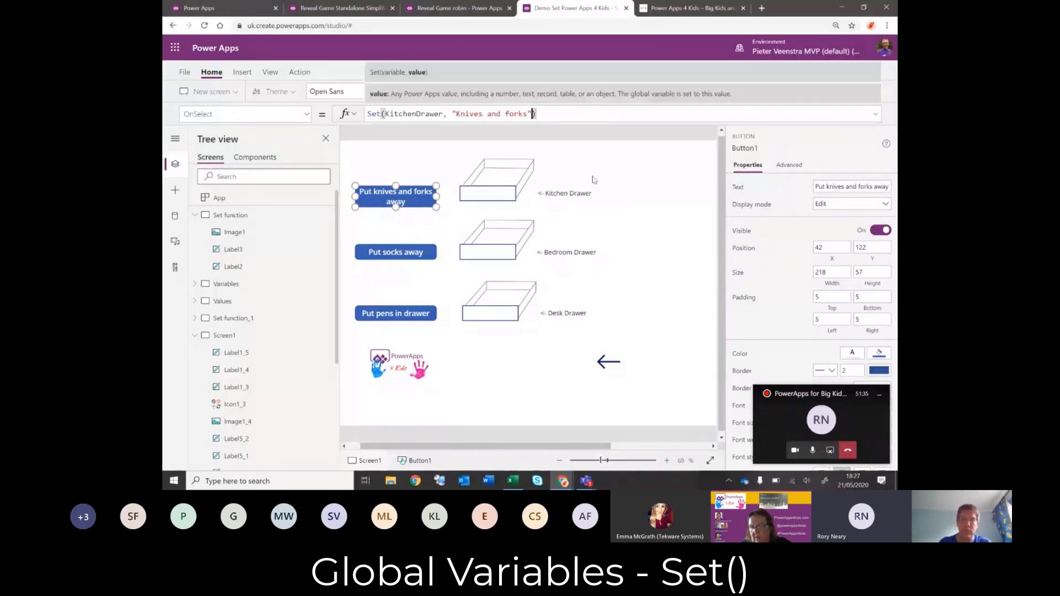
pyautogui.press('BackSpace')
pyautogui.press('BackSpace')
pyautogui.press('BackSpace')
pyautogui.press('BackSpace')
pyautogui.press('BackSpace')
pyautogui.press('BackSpace')
pyautogui.press('BackSpace')
pyautogui.press('BackSpace')
pyautogui.press('BackSpace')
pyautogui.press('BackSpace')
pyautogui.press('BackSpace')
pyautogui.press('BackSpace')
pyautogui.press('BackSpace')
pyautogui.press('BackSpace')
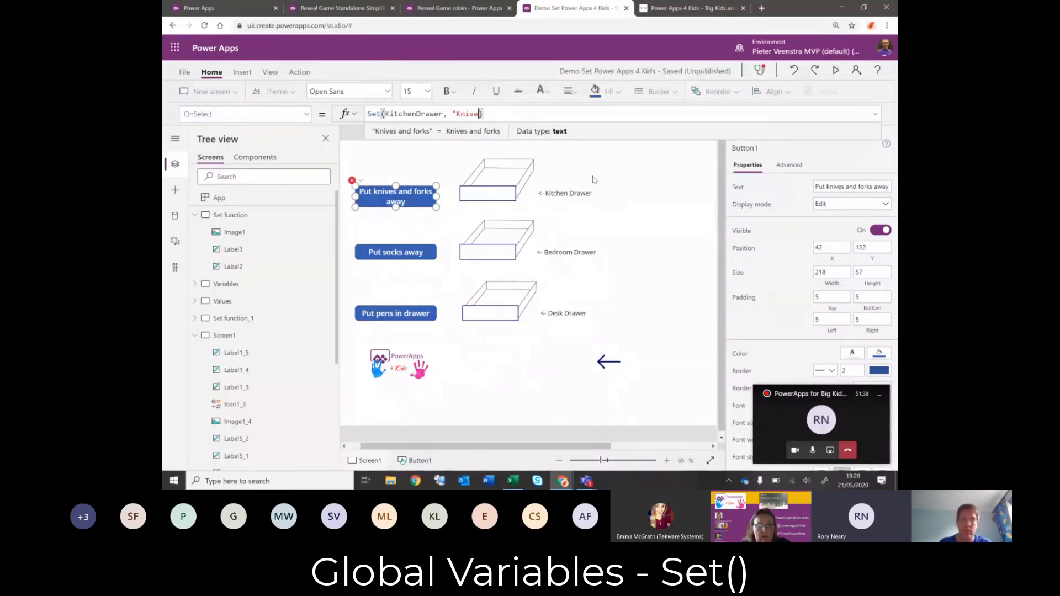
pyautogui.press('BackSpace')
pyautogui.press('BackSpace')
pyautogui.press('BackSpace')
pyautogui.press('BackSpace')
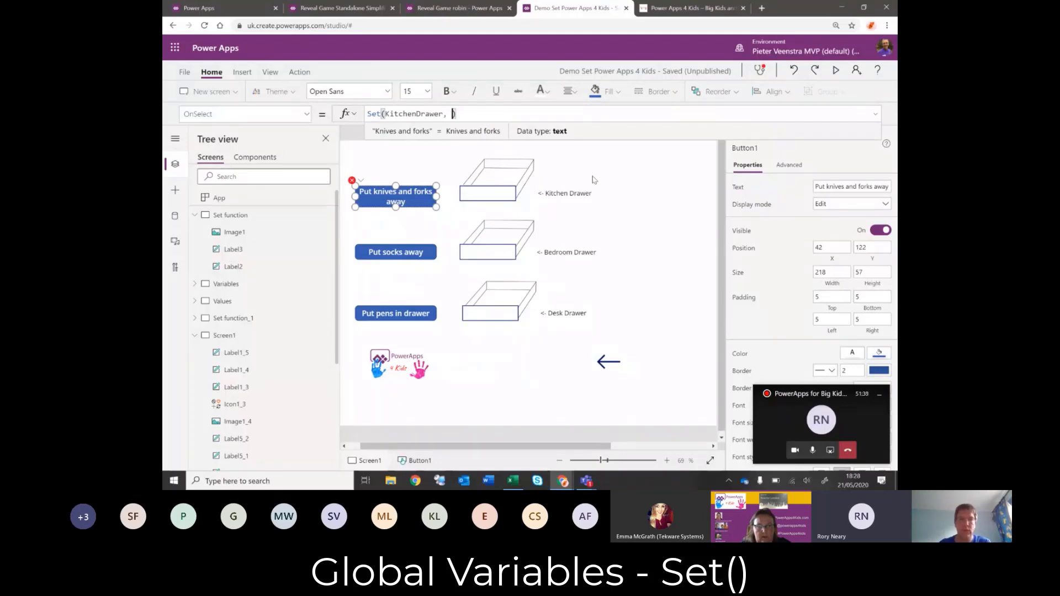
pyautogui.write('24')
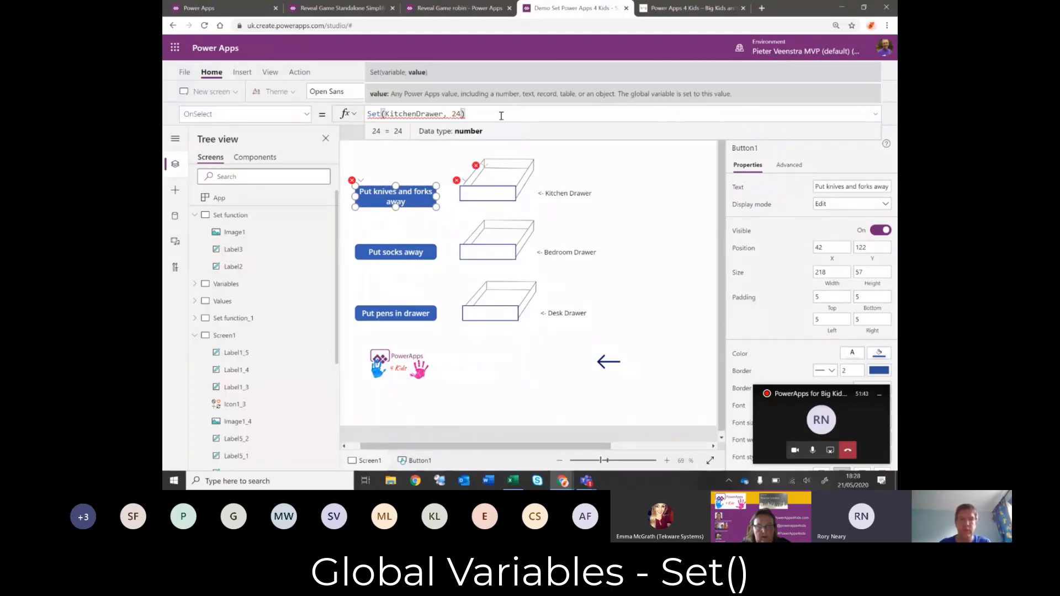
pyautogui.click(502, 114)
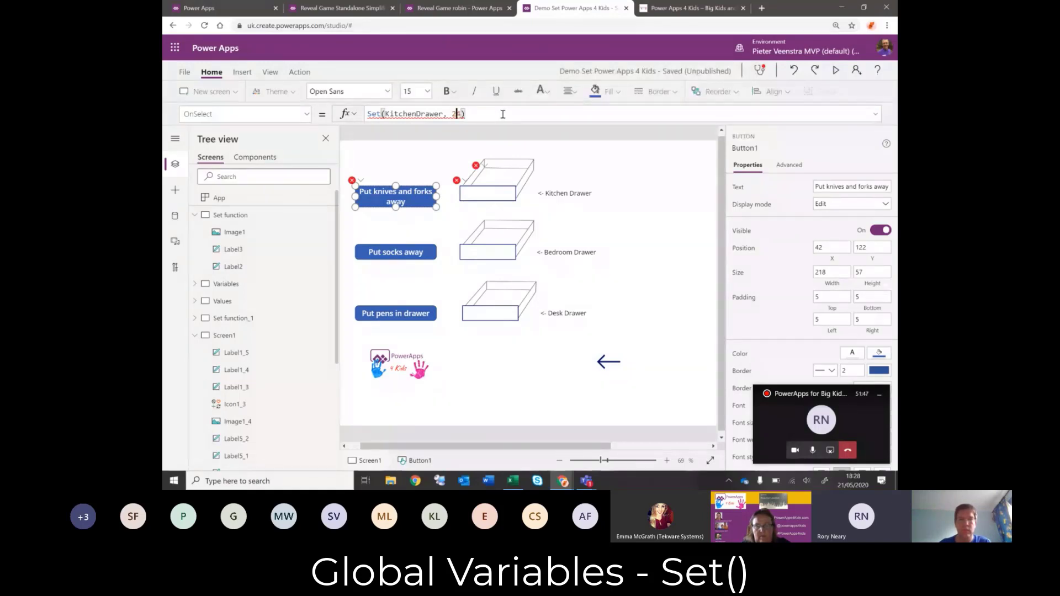
# Step: Rename the formula's variable to KitchenDrawer2, giving Set(KitchenDrawer2, 24)
pyautogui.press('Left')
pyautogui.press('Left')
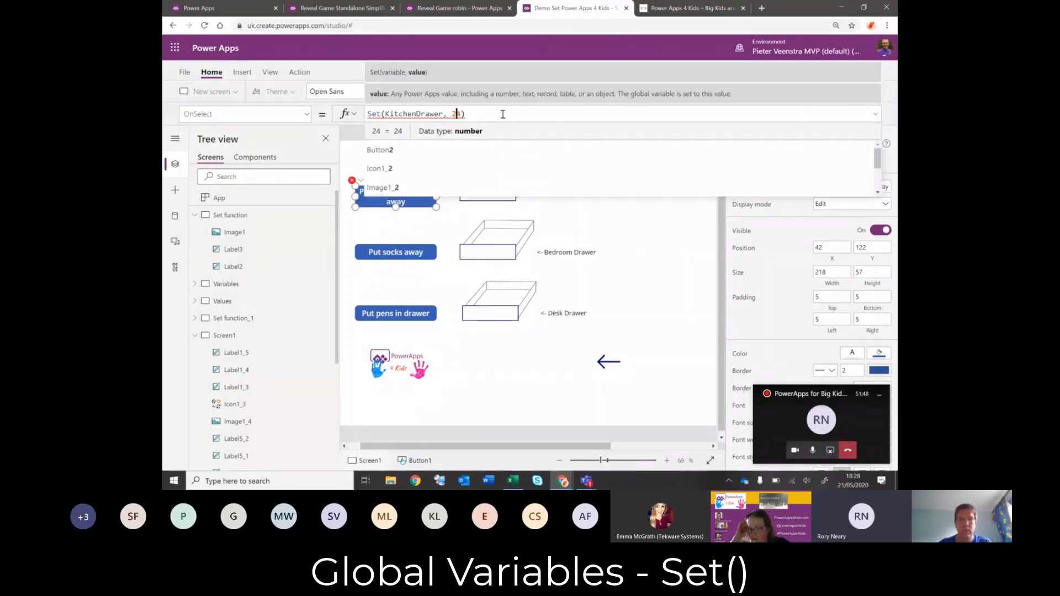
pyautogui.press('Left')
pyautogui.press('Left')
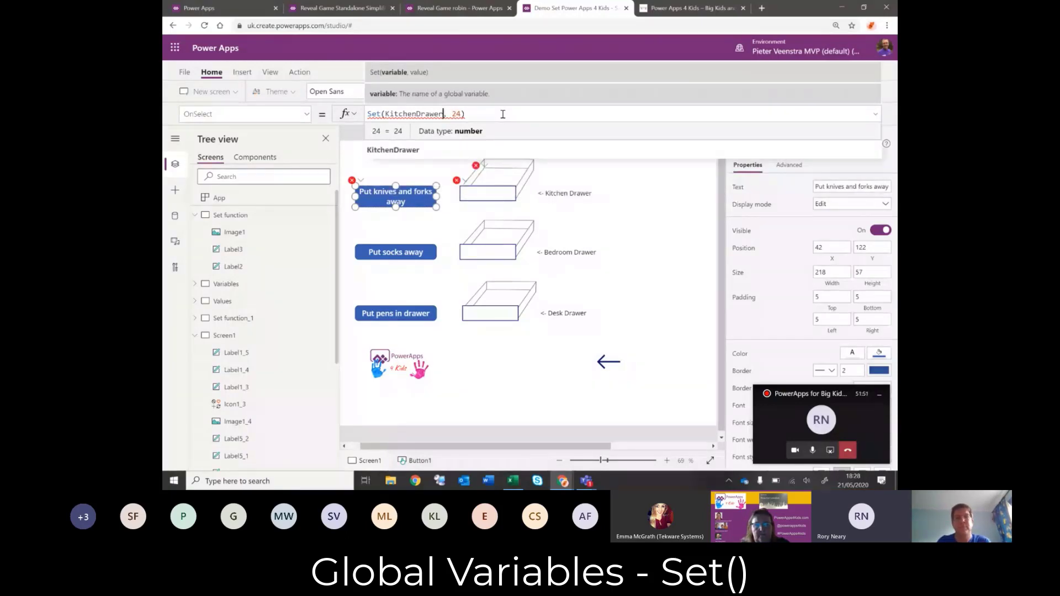
pyautogui.write('2')
pyautogui.press('Right')
pyautogui.press('Right')
pyautogui.press('Right')
pyautogui.press('Right')
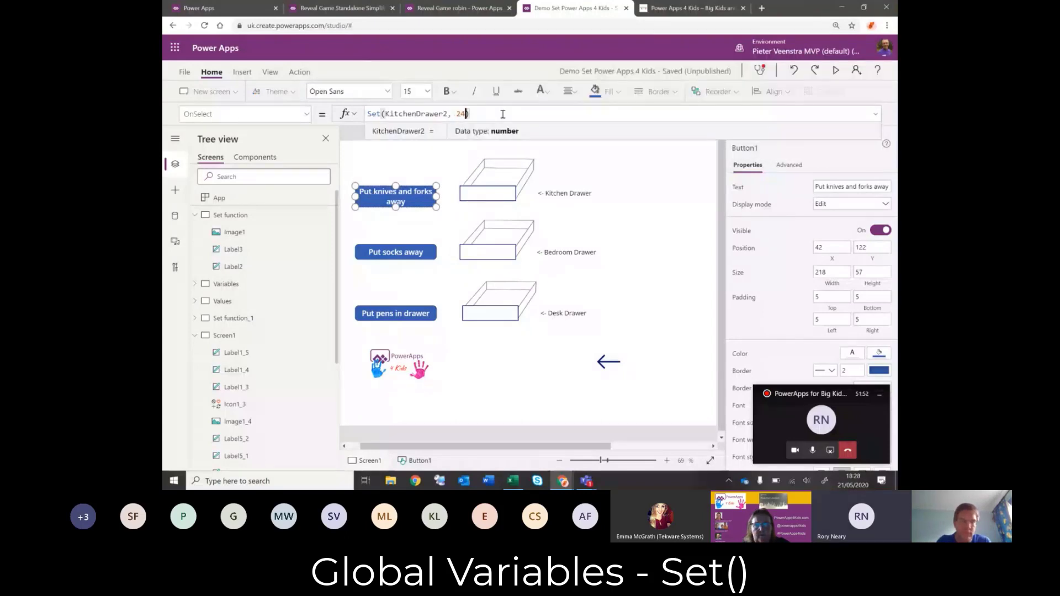
pyautogui.press('Right')
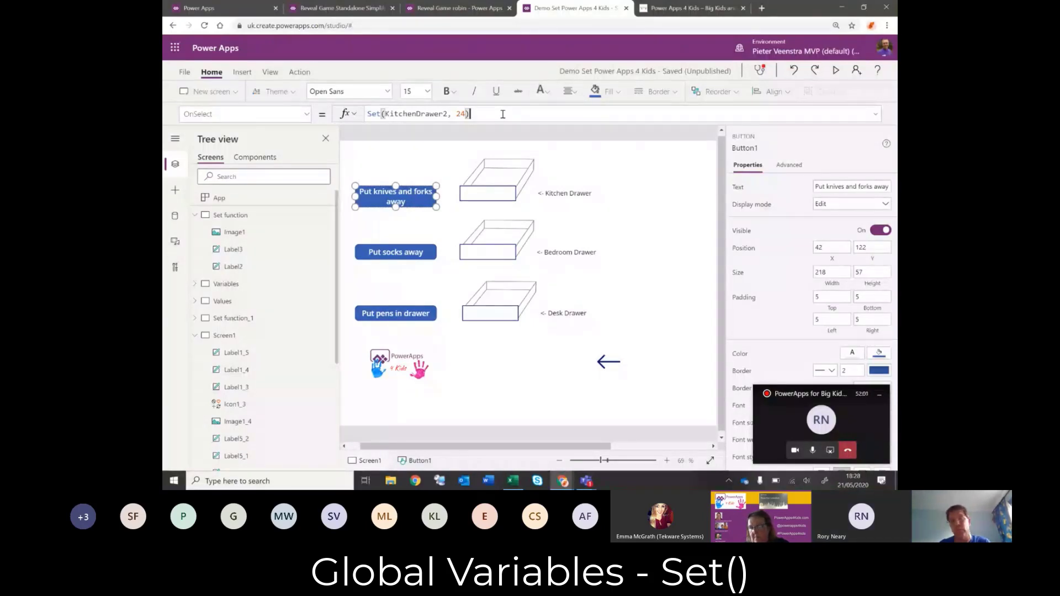
pyautogui.press('Left')
pyautogui.press('Left')
pyautogui.press('Left')
pyautogui.press('Left')
pyautogui.press('Left')
pyautogui.press('Left')
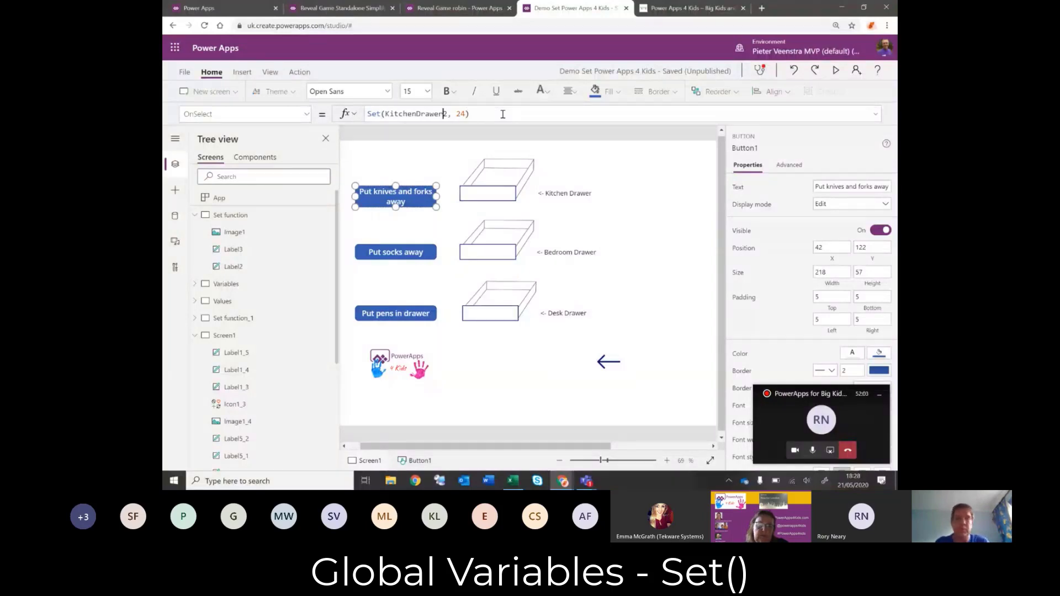
pyautogui.press('Right')
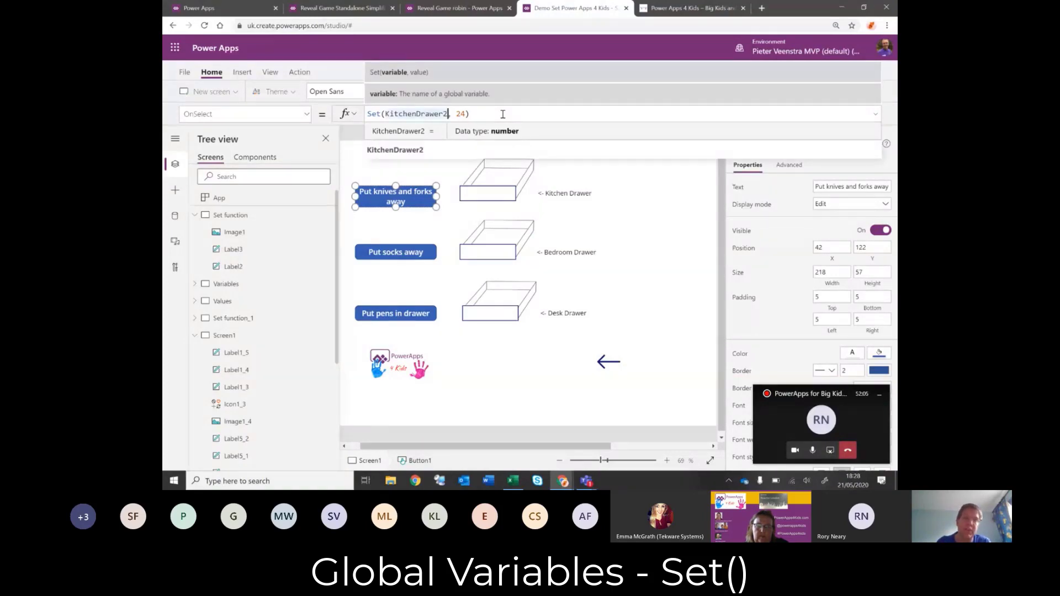
pyautogui.press('Right')
pyautogui.press('Right')
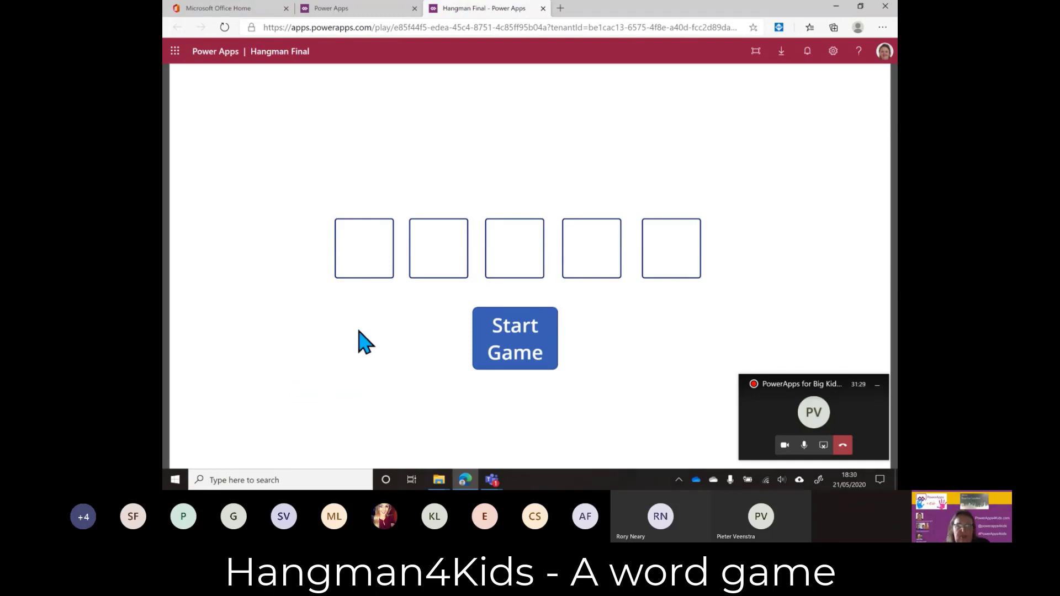
# Step: Type P, O, W, E and R into the five Hangman Final letter boxes
pyautogui.click(362, 257)
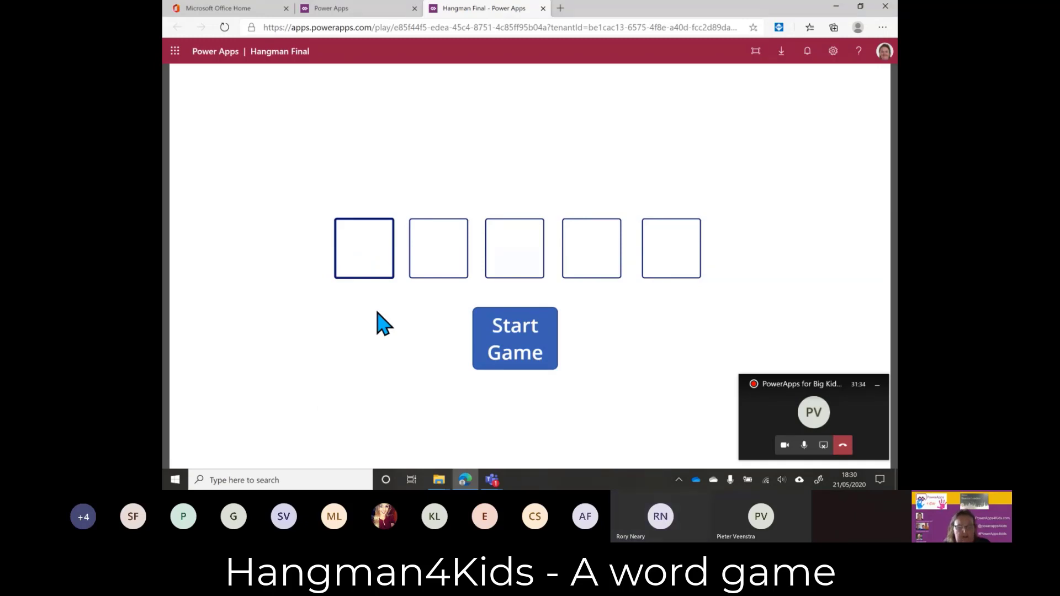
pyautogui.write('P')
pyautogui.click(431, 258)
pyautogui.write('O')
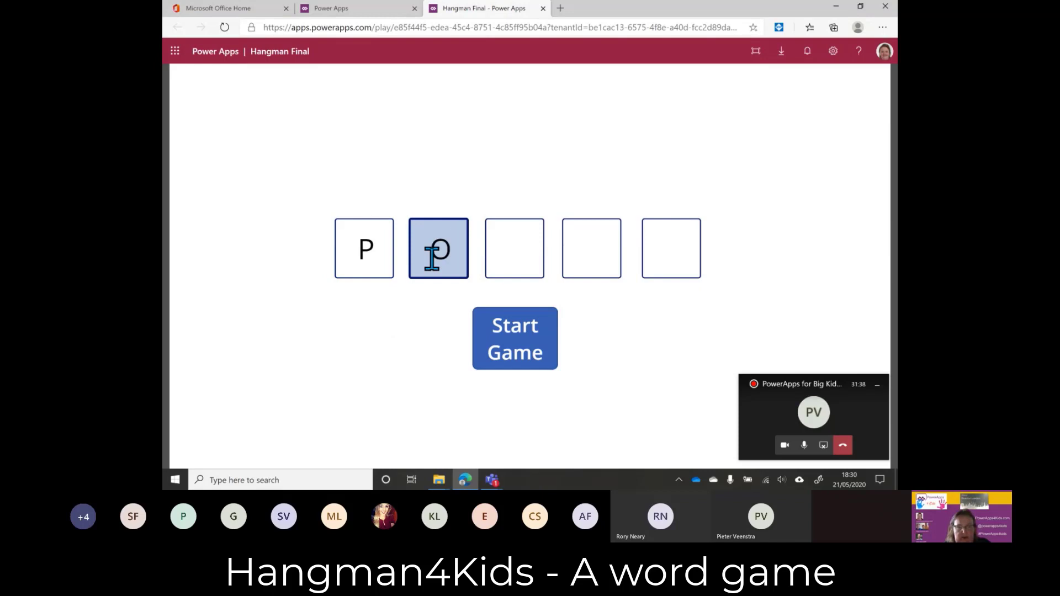
pyautogui.click(518, 257)
pyautogui.write('W')
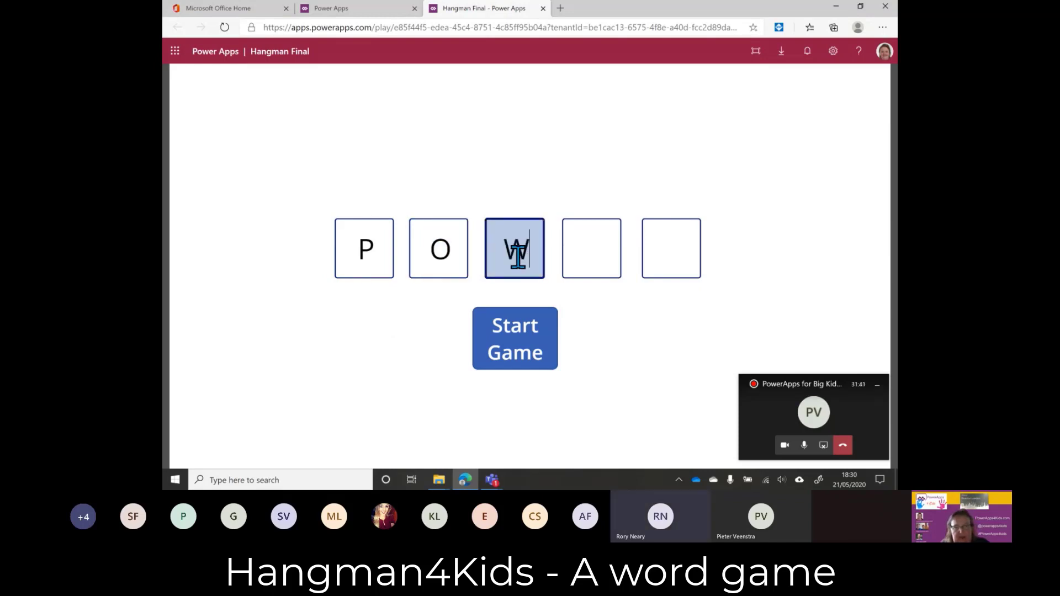
pyautogui.click(576, 261)
pyautogui.write('E')
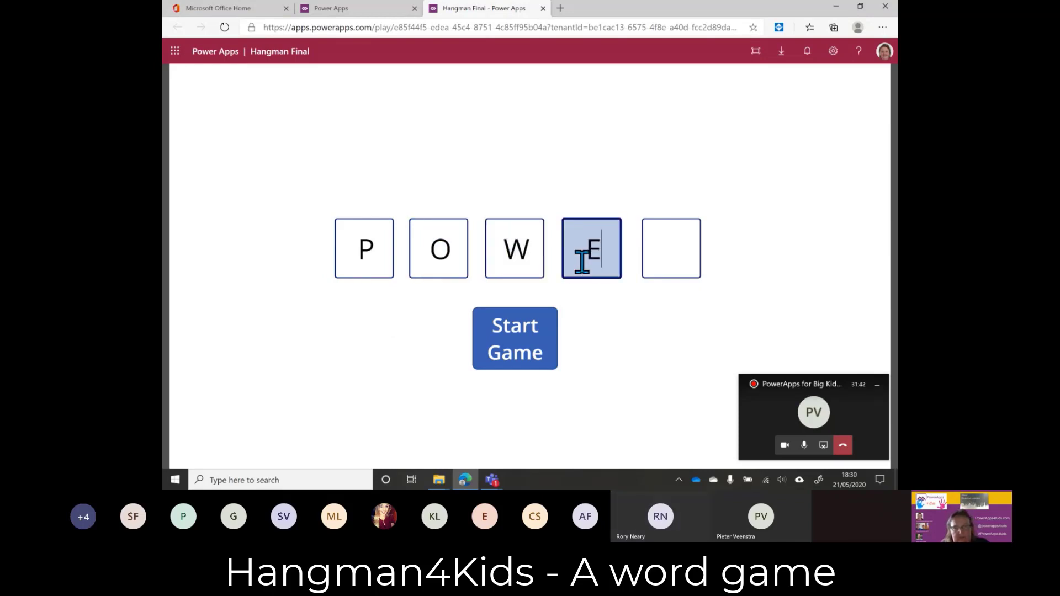
pyautogui.click(660, 258)
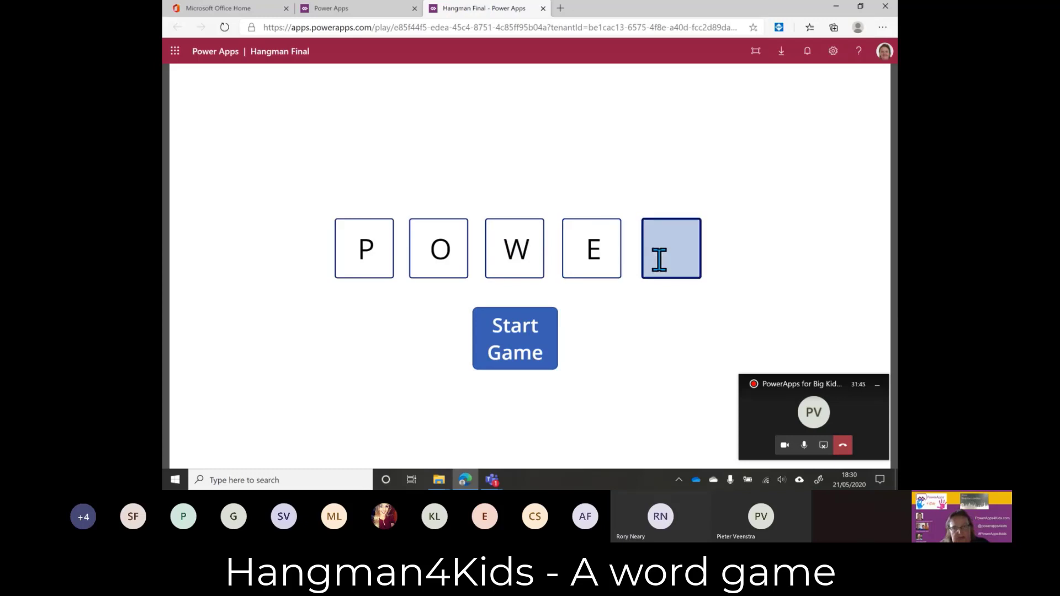
pyautogui.write('R')
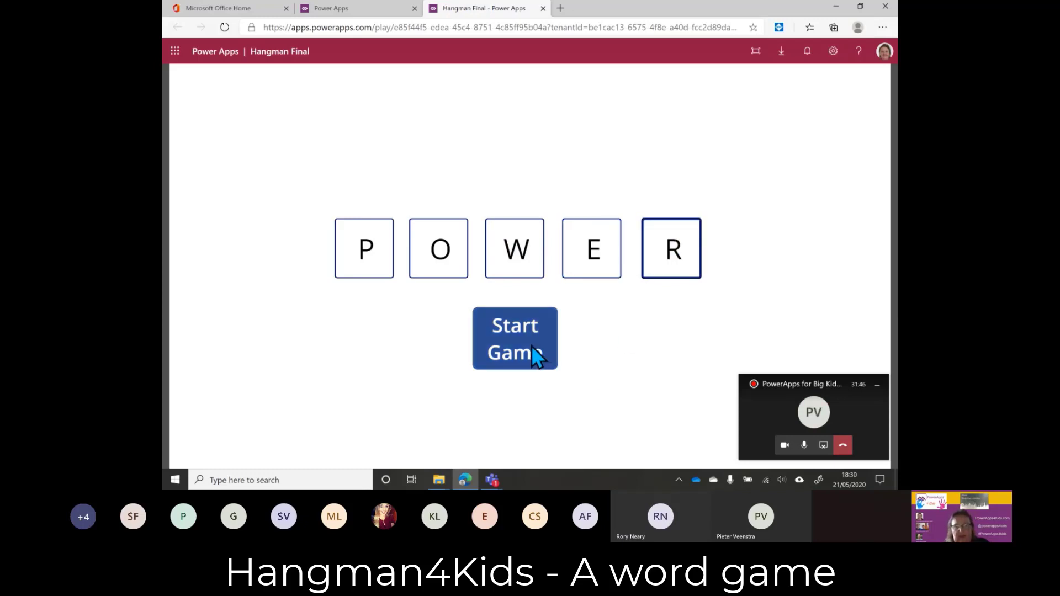
# Step: Start the game with the word POWER and guess the letters A, E and O
pyautogui.click(516, 337)
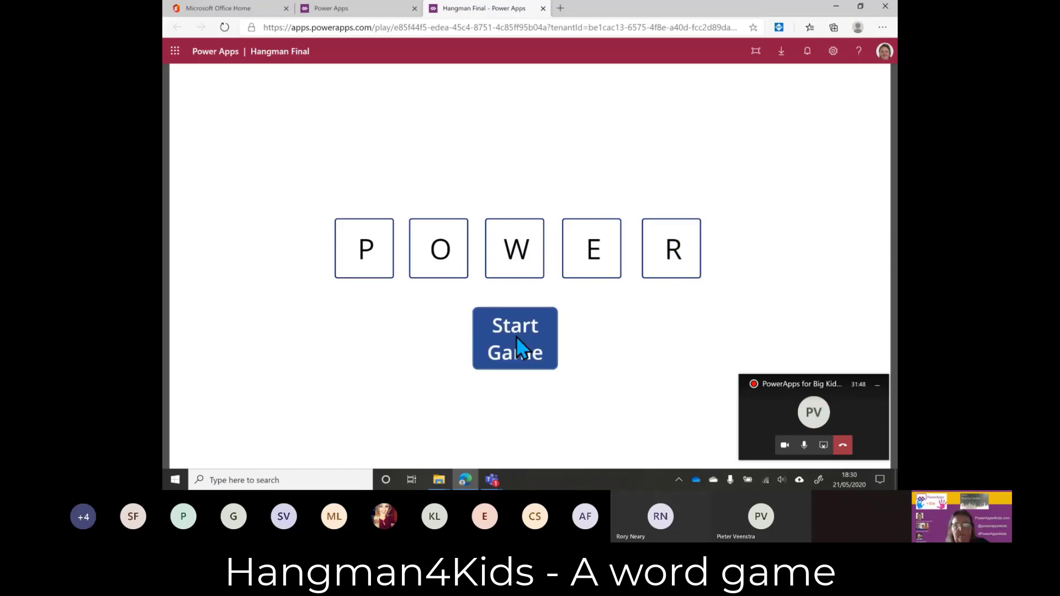
pyautogui.click(877, 384)
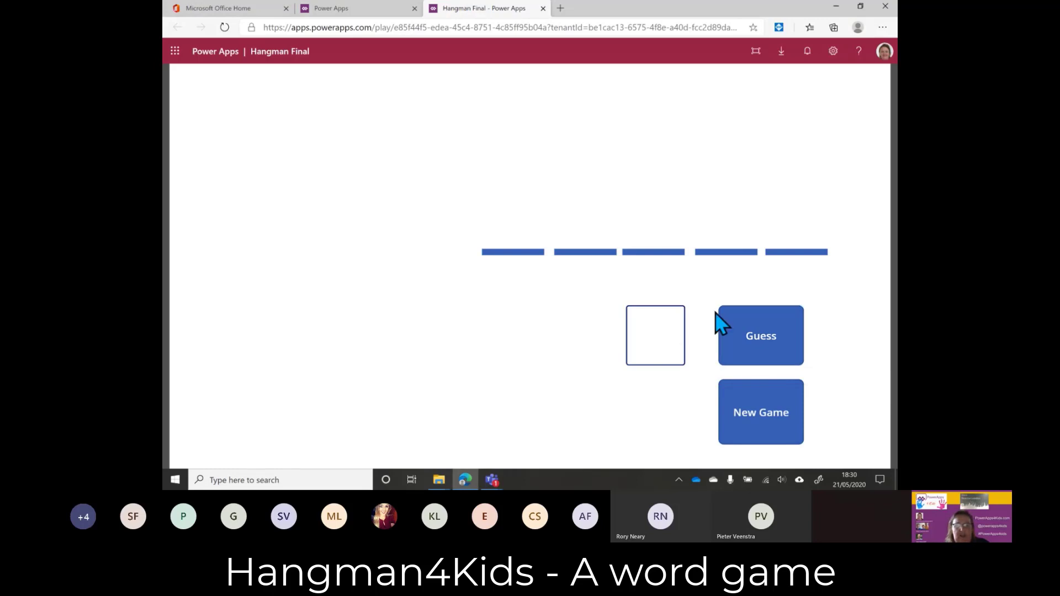
pyautogui.click(660, 332)
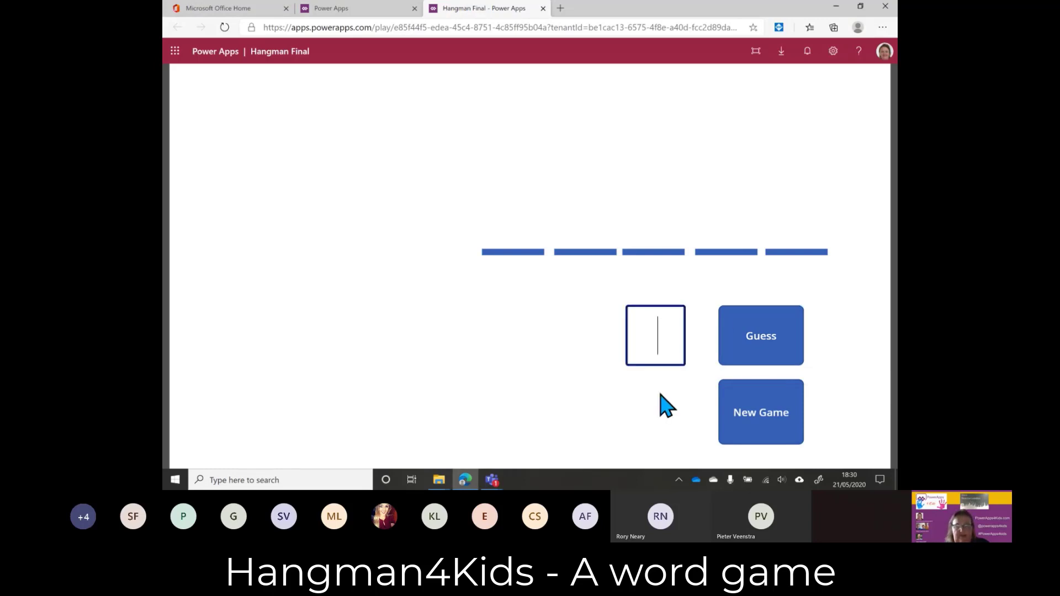
pyautogui.write('A')
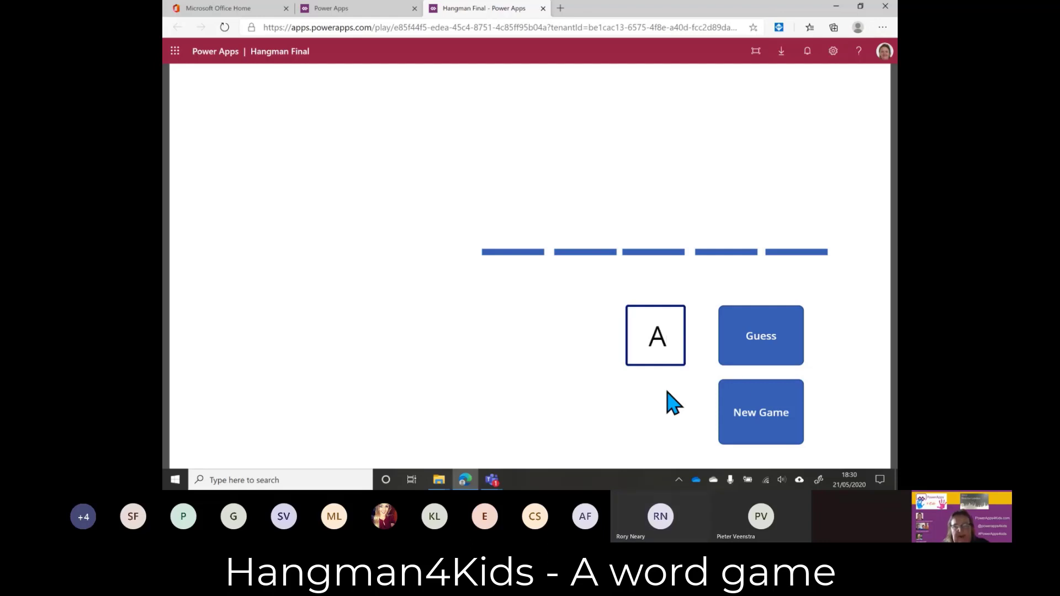
pyautogui.click(780, 356)
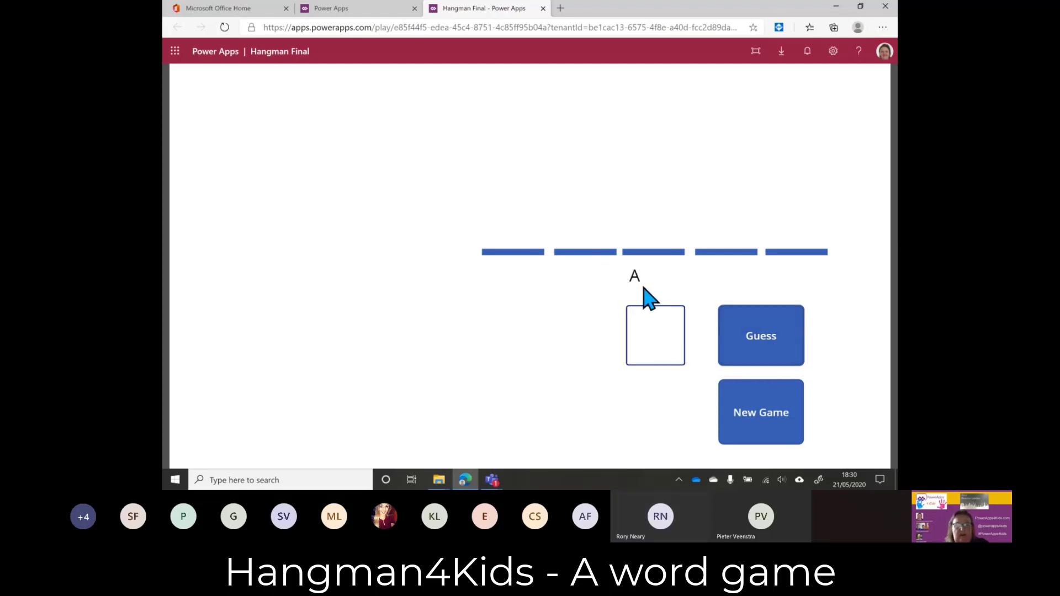
pyautogui.click(656, 335)
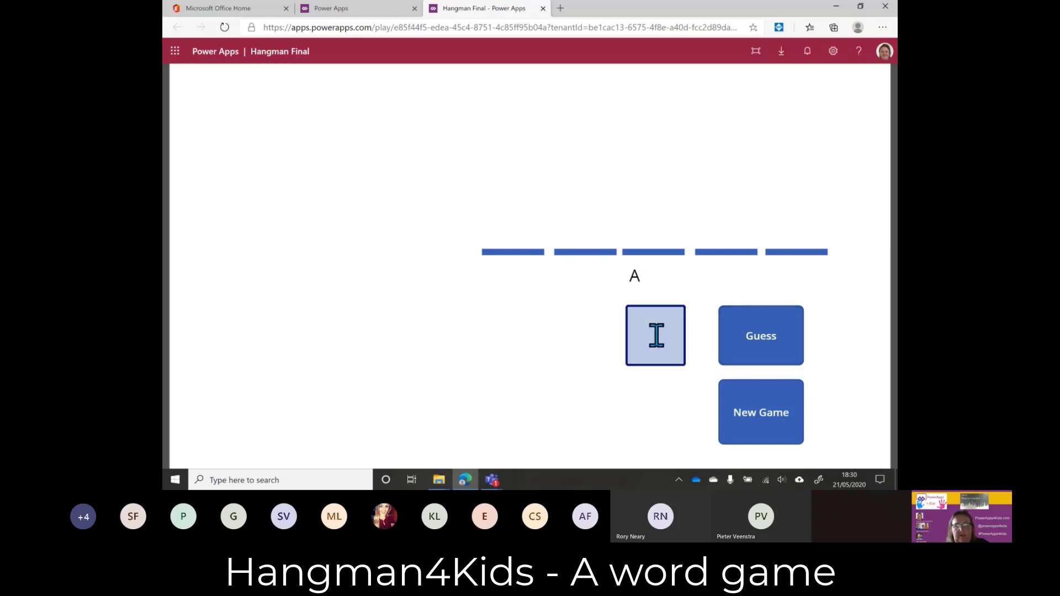
pyautogui.write('E')
pyautogui.click(772, 353)
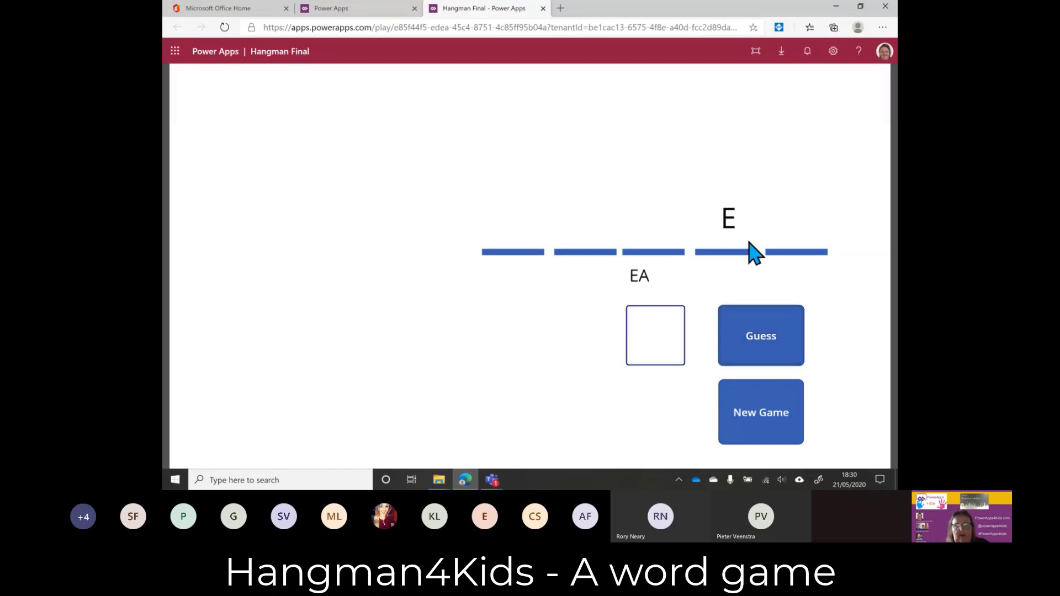
pyautogui.click(658, 338)
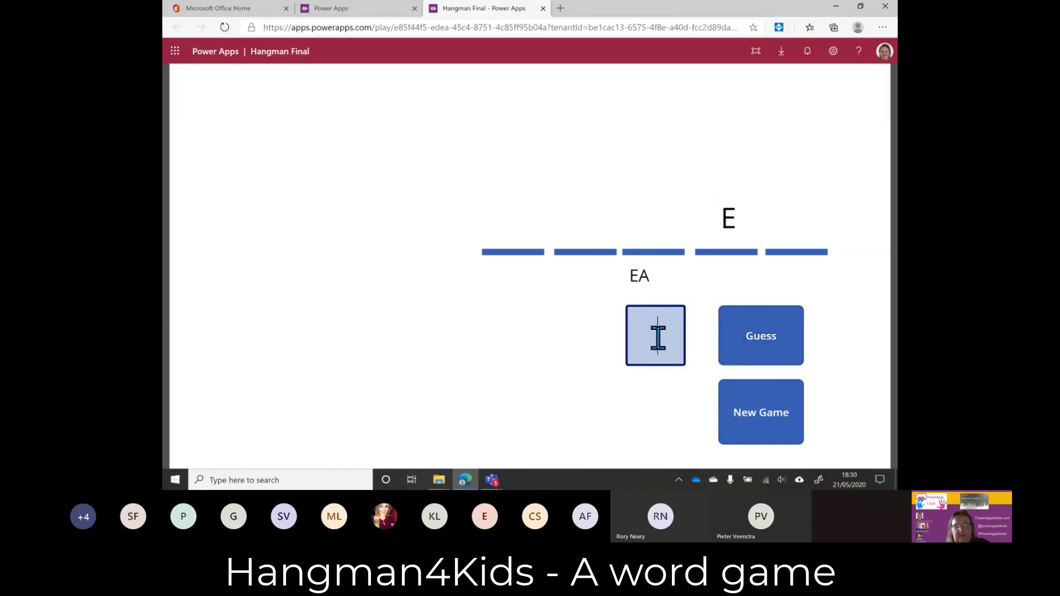
pyautogui.write('O')
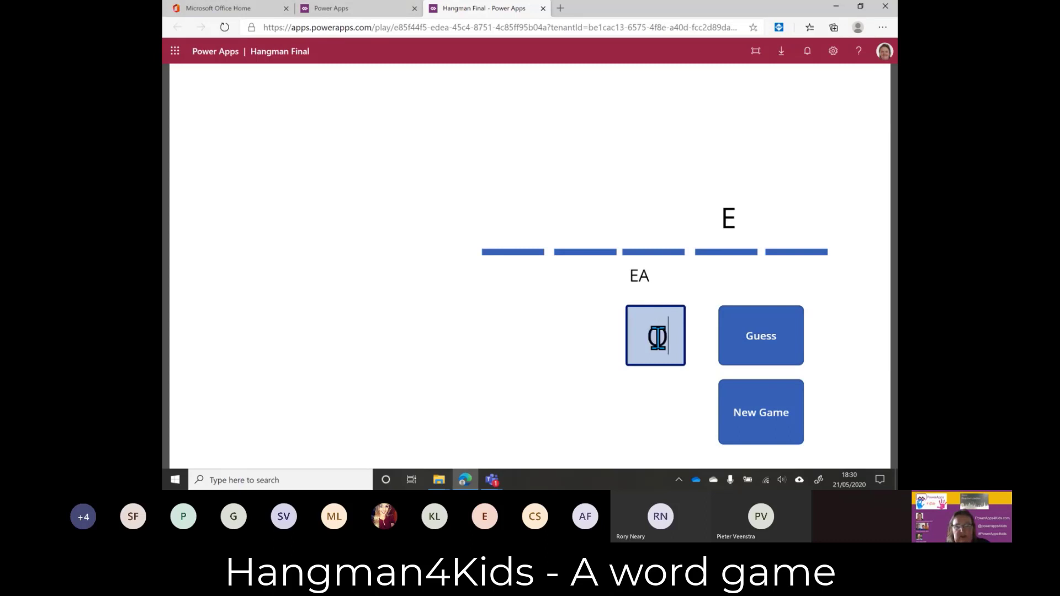
pyautogui.click(773, 355)
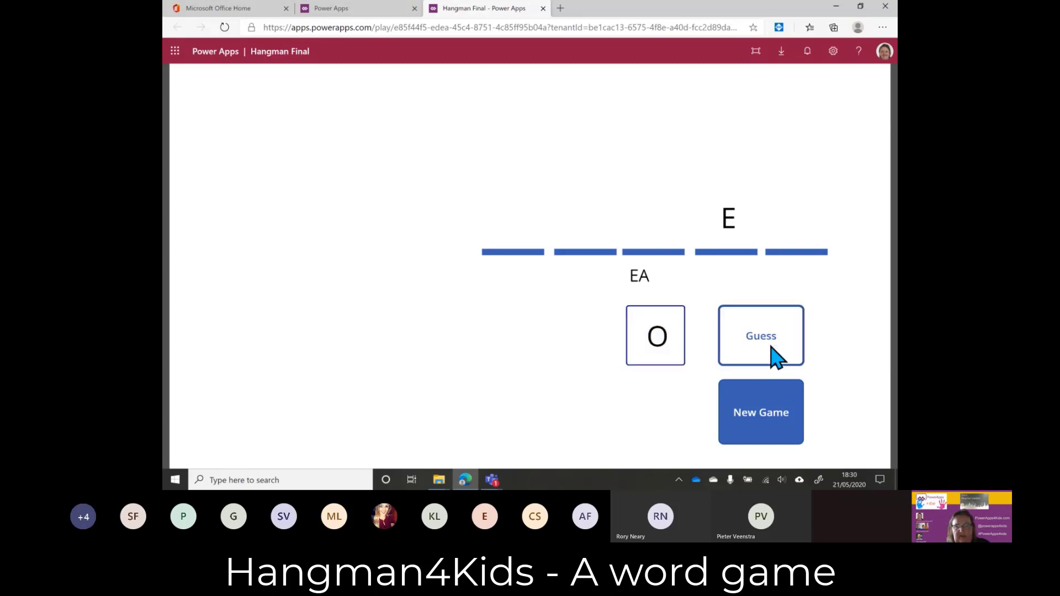
# Step: Guess W, R and P to complete POWER and reach the WINNER screen
pyautogui.click(658, 334)
pyautogui.write('W')
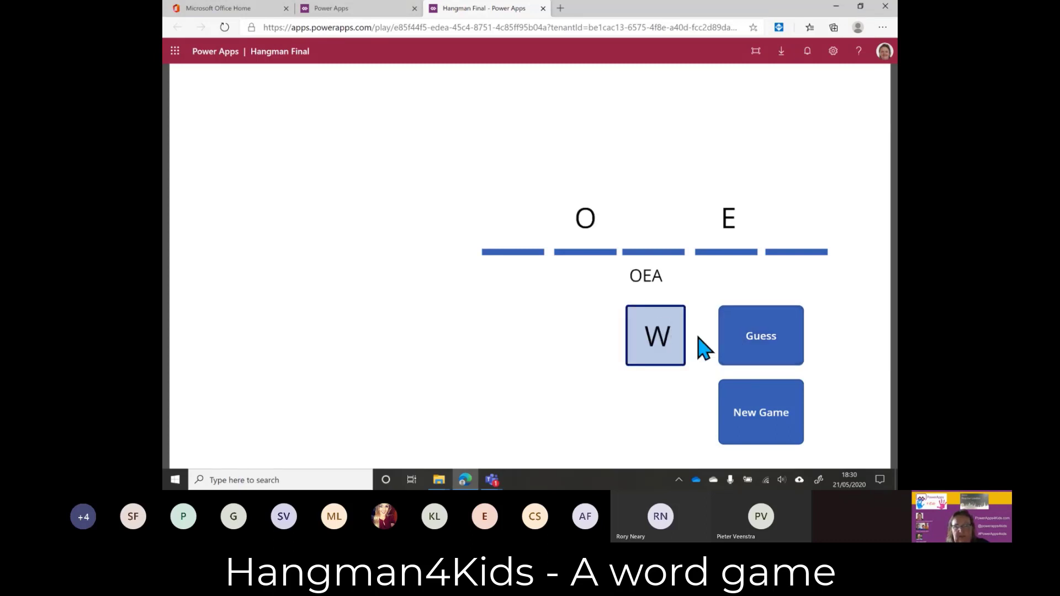
pyautogui.click(761, 364)
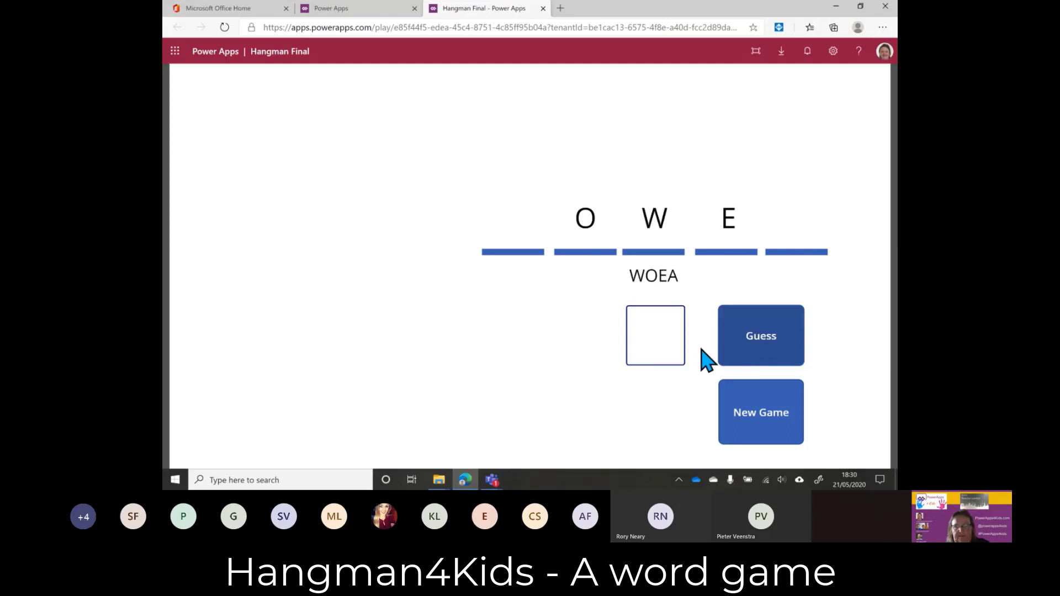
pyautogui.click(656, 336)
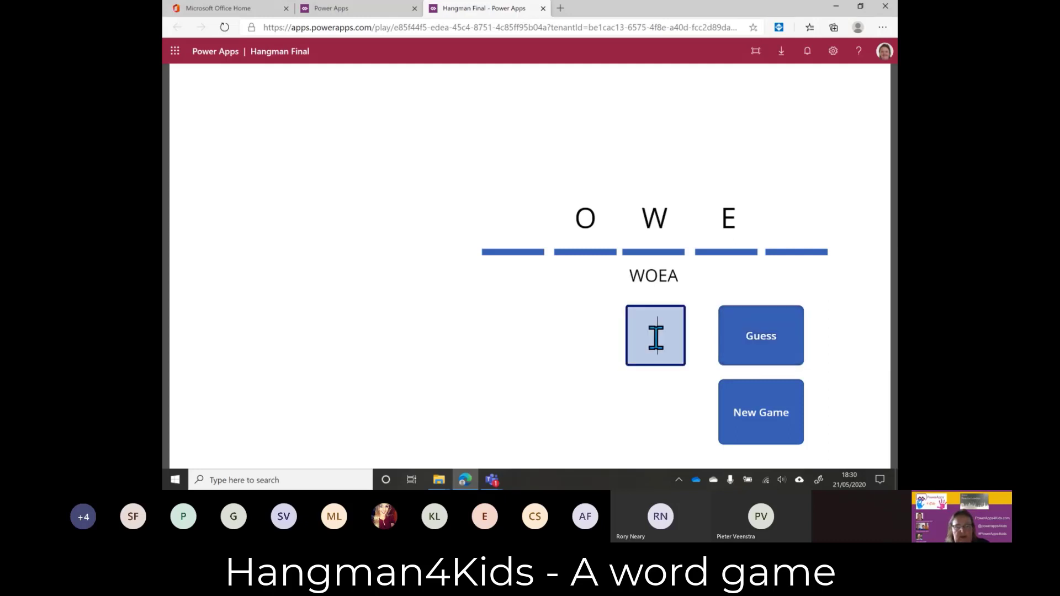
pyautogui.write('R')
pyautogui.click(763, 353)
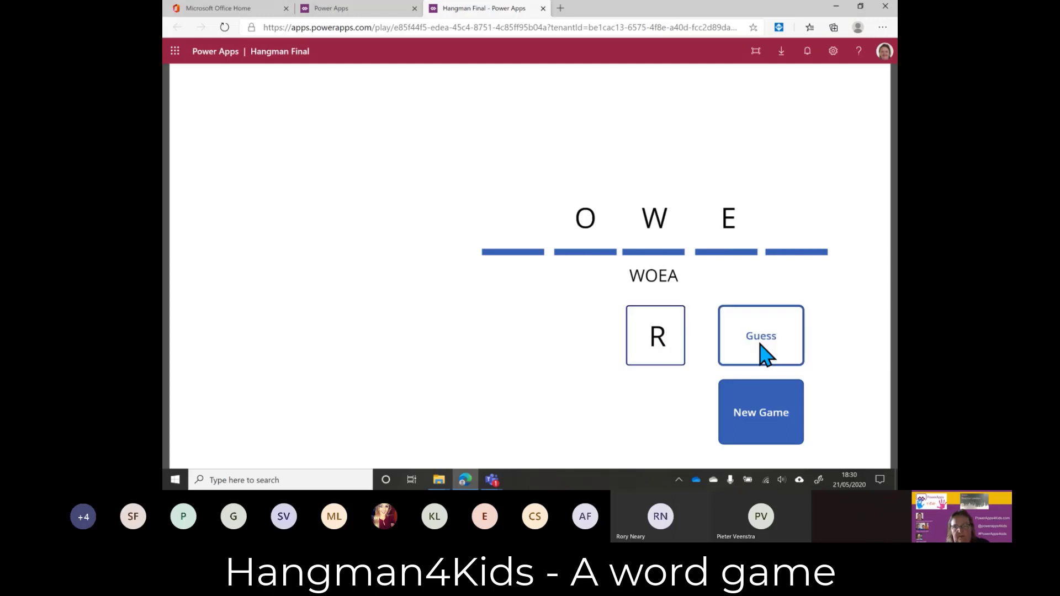
pyautogui.click(654, 338)
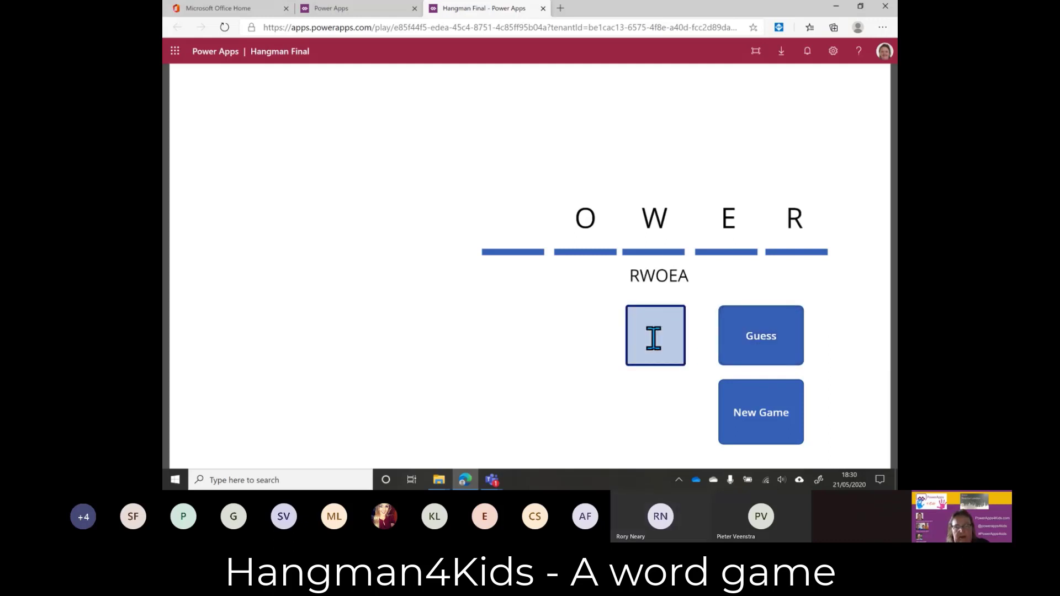
pyautogui.write('P')
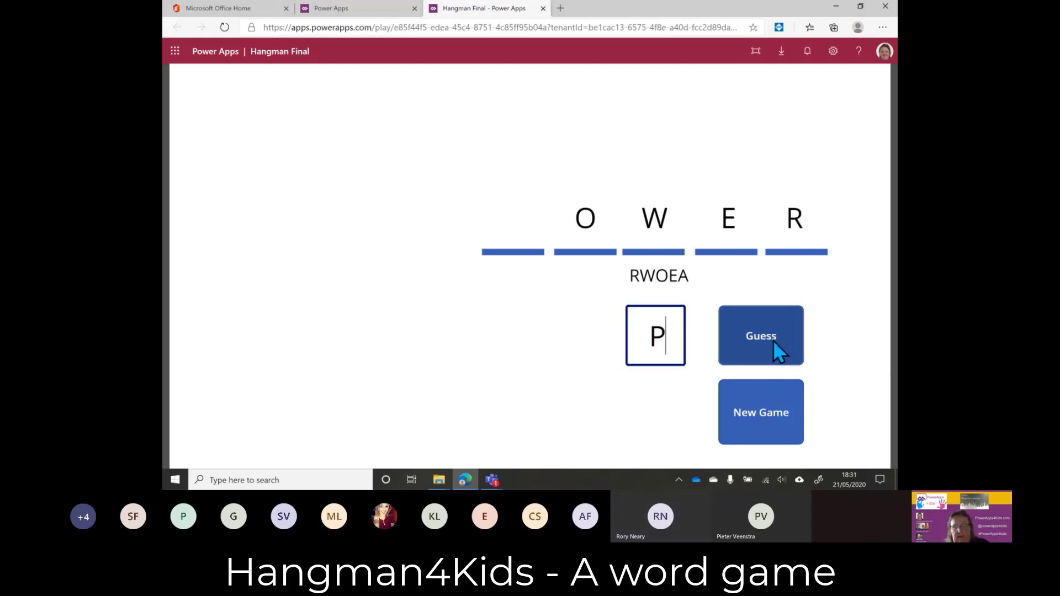
pyautogui.click(773, 341)
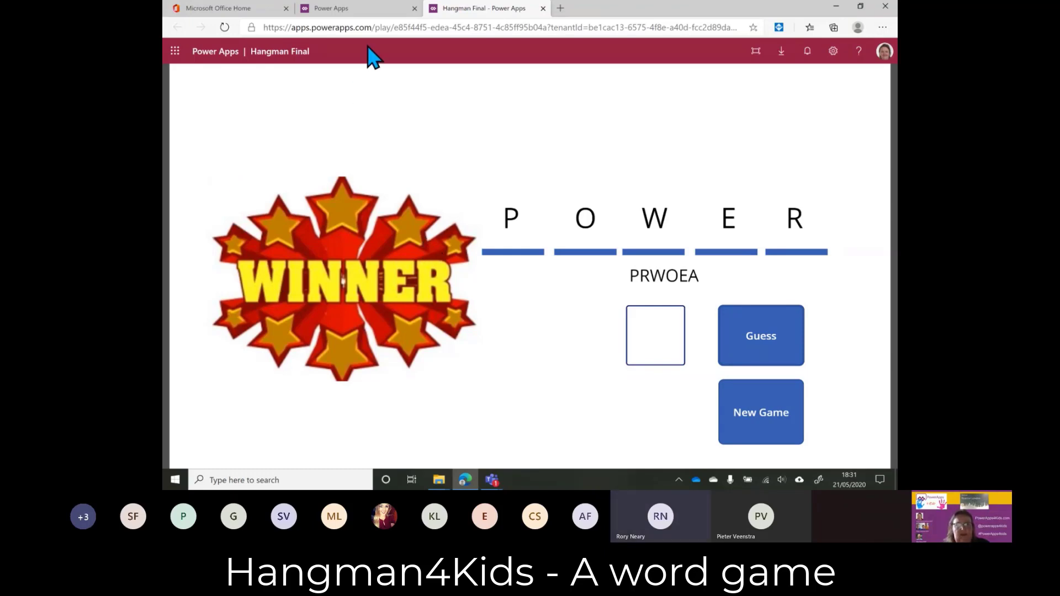
# Step: Close the Hangman Final game and start a new canvas app from blank
pyautogui.click(543, 8)
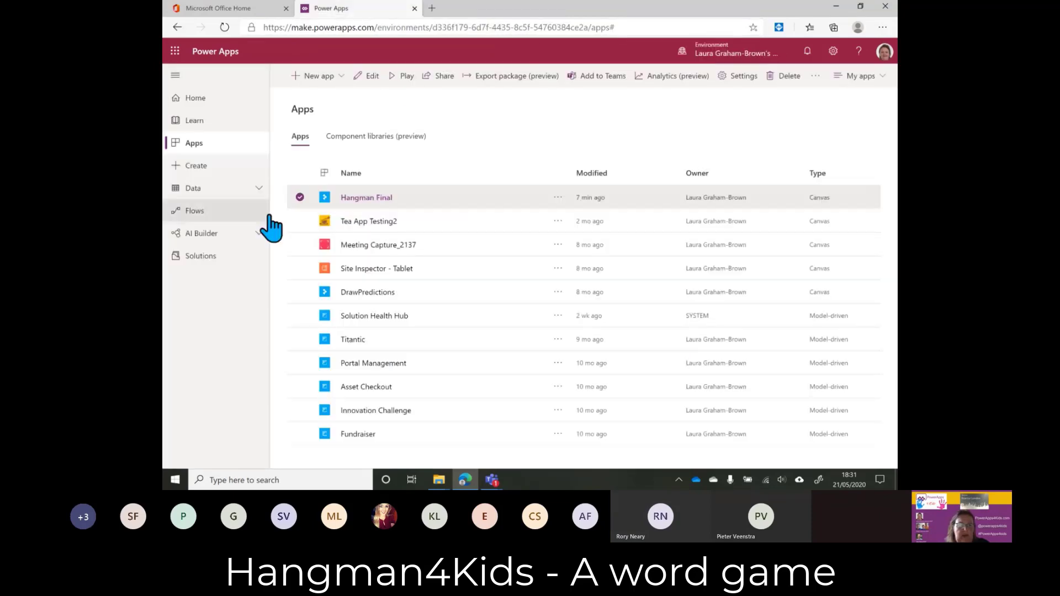
pyautogui.click(208, 169)
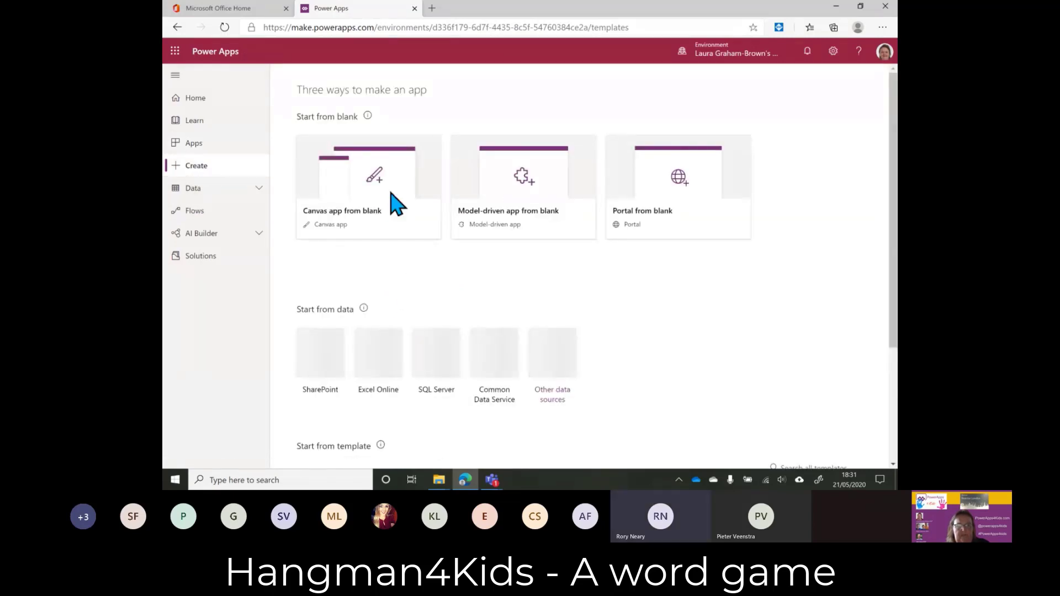
pyautogui.click(391, 193)
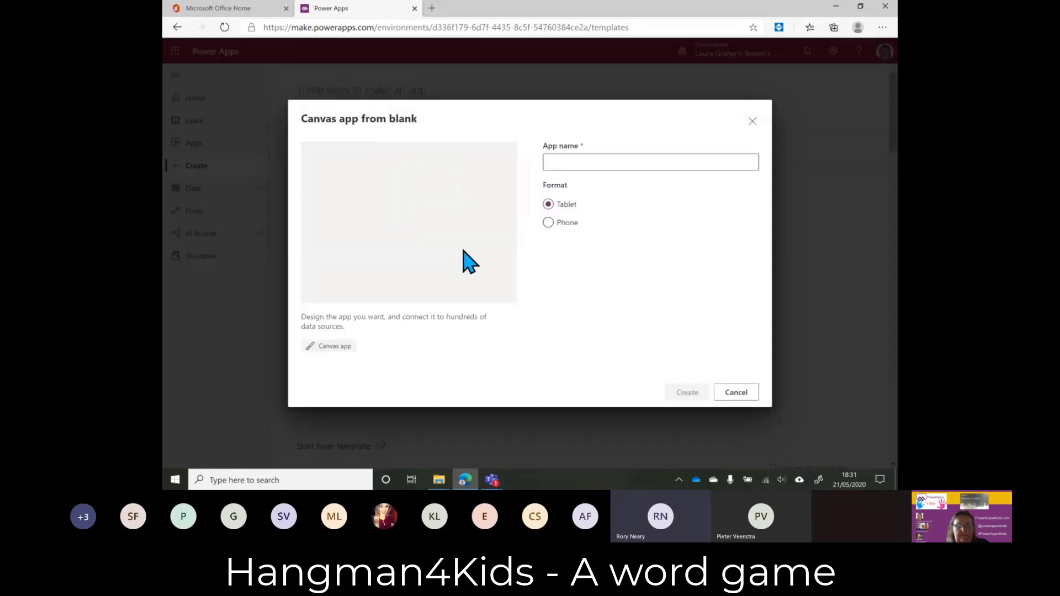
# Step: Name the tablet app 'Hangman 4 Kids' and create it
pyautogui.click(569, 161)
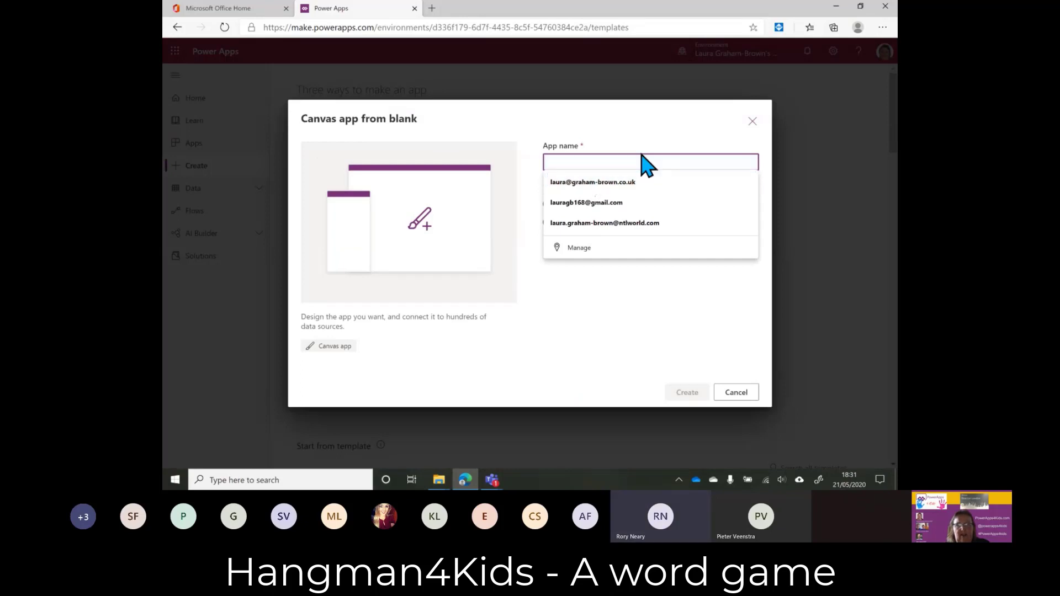
pyautogui.click(652, 133)
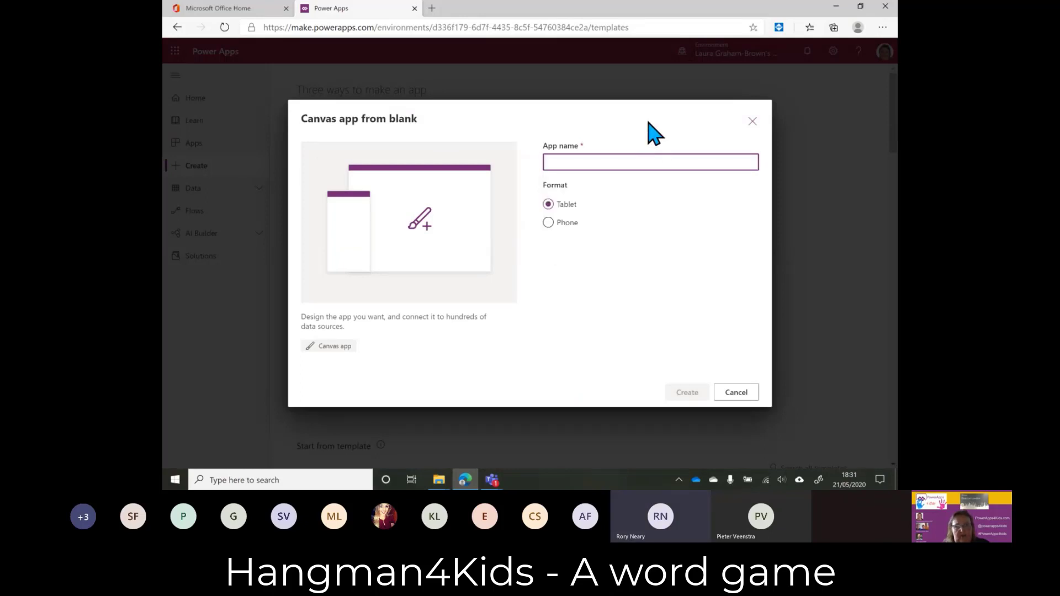
pyautogui.click(585, 161)
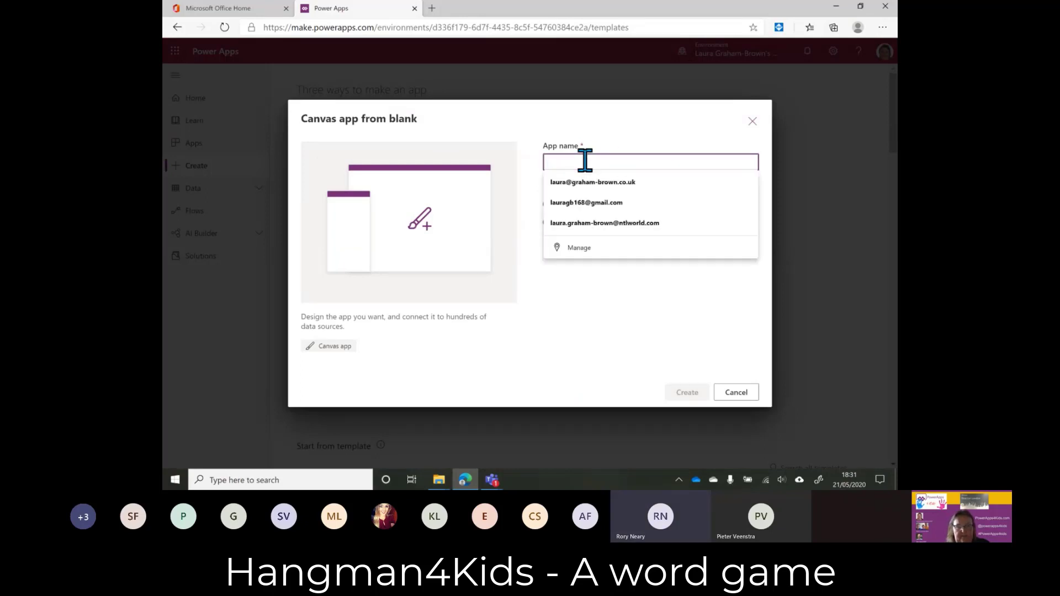
pyautogui.write('Hangman')
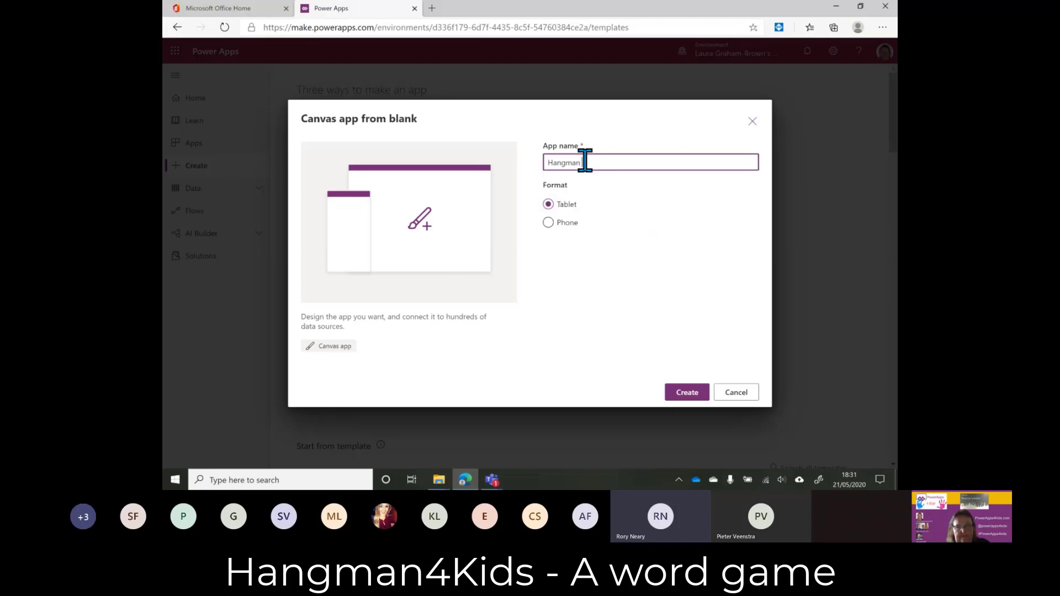
pyautogui.write(' 4 K')
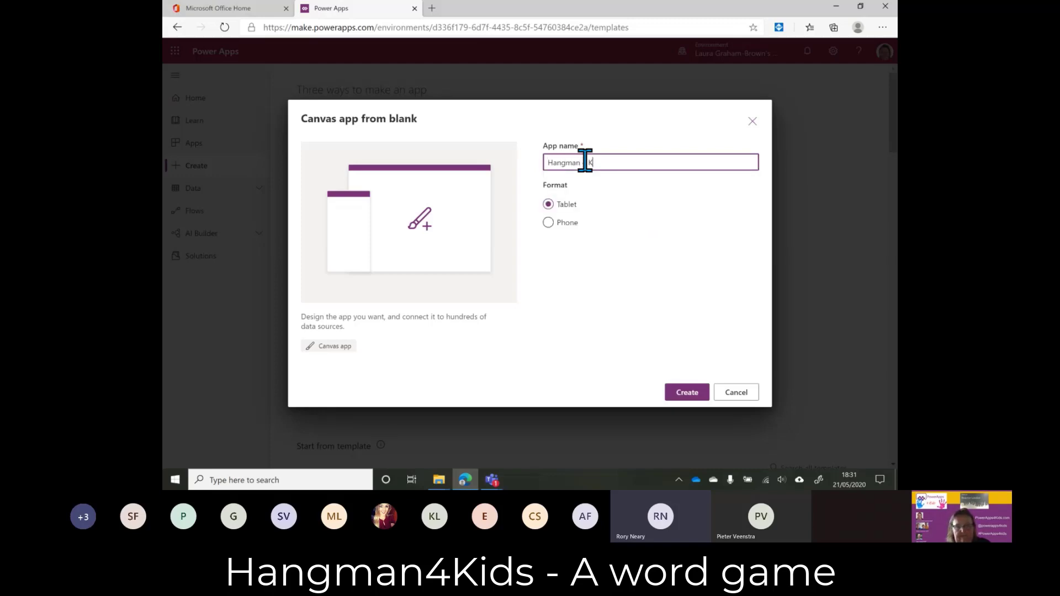
pyautogui.write('ids')
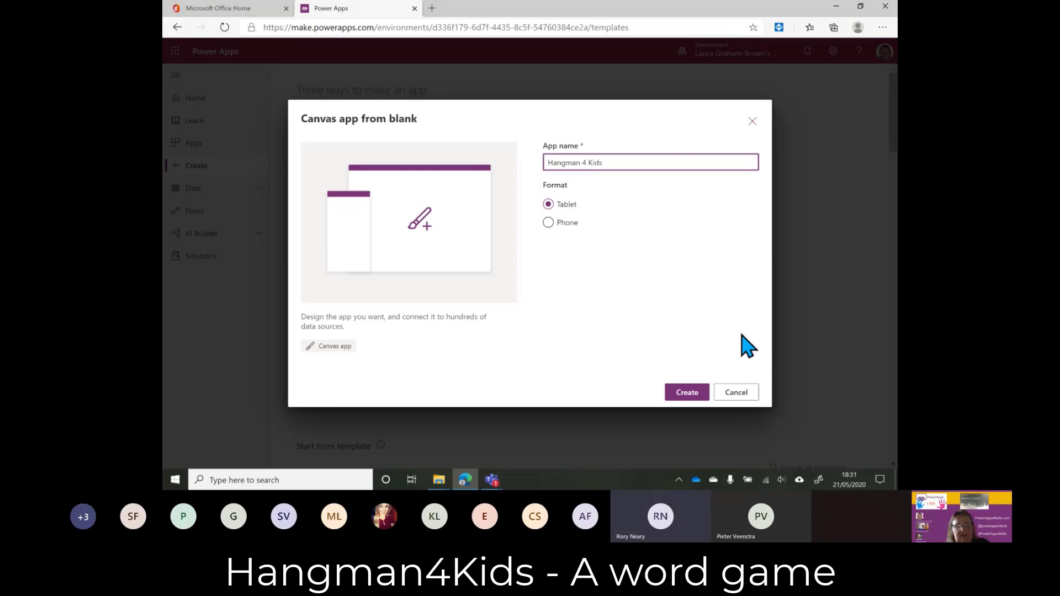
pyautogui.click(686, 393)
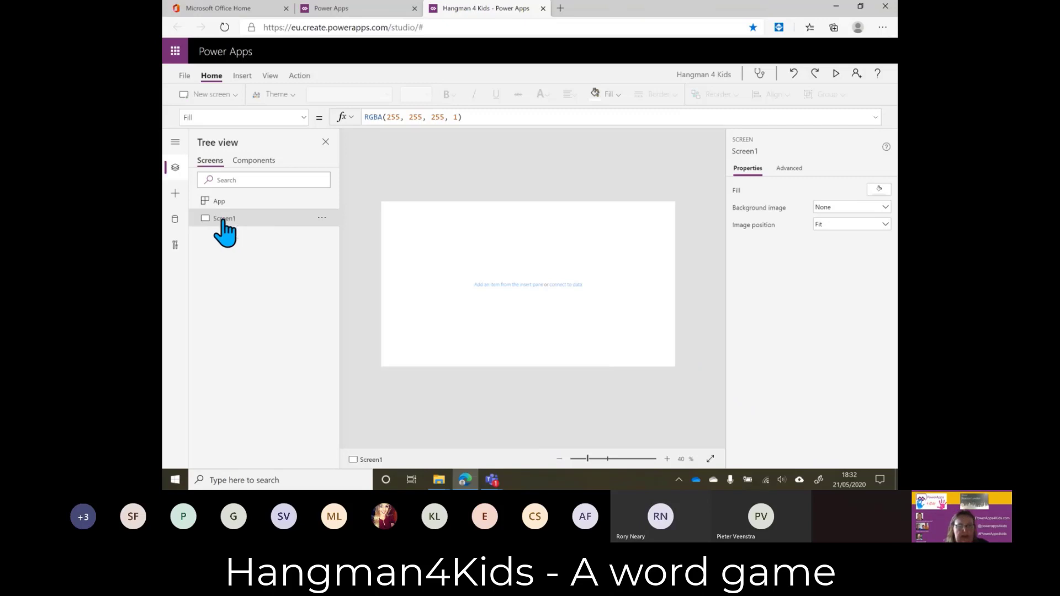
# Step: Once the studio loads, double-click Screen1 in the Tree view to begin renaming it
pyautogui.doubleClick(223, 218)
# Step: Enter ScreenSetup as Screen1's new name
pyautogui.write('S')
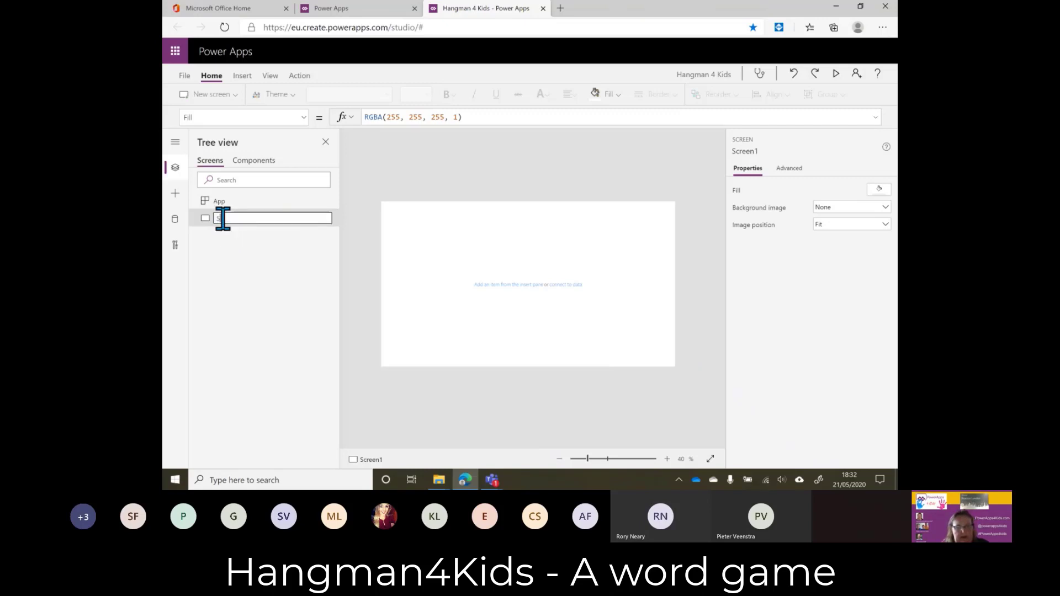
pyautogui.write('creen')
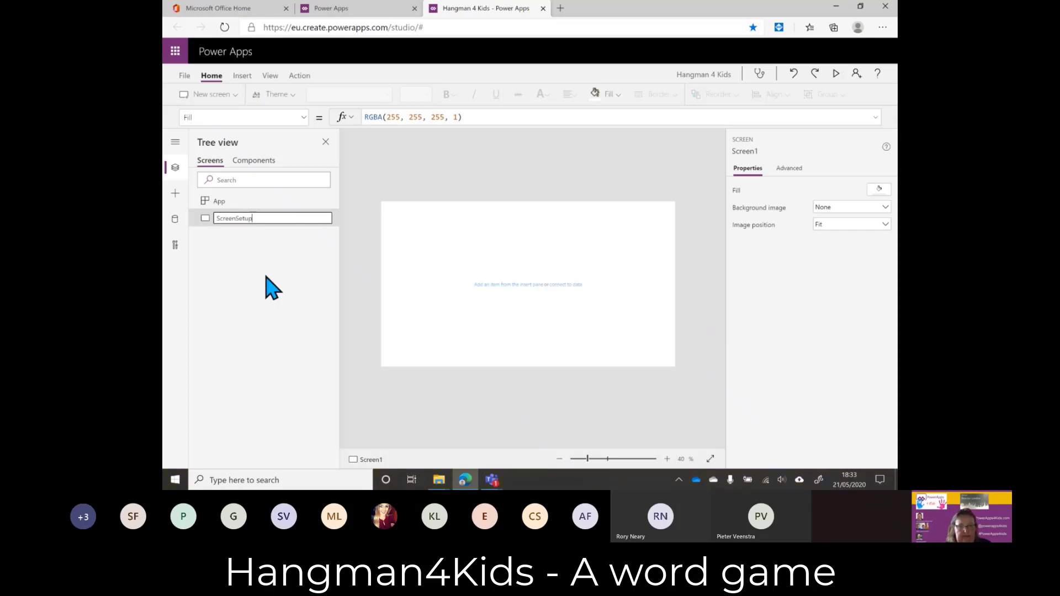
pyautogui.write('Setup')
pyautogui.press('Return')
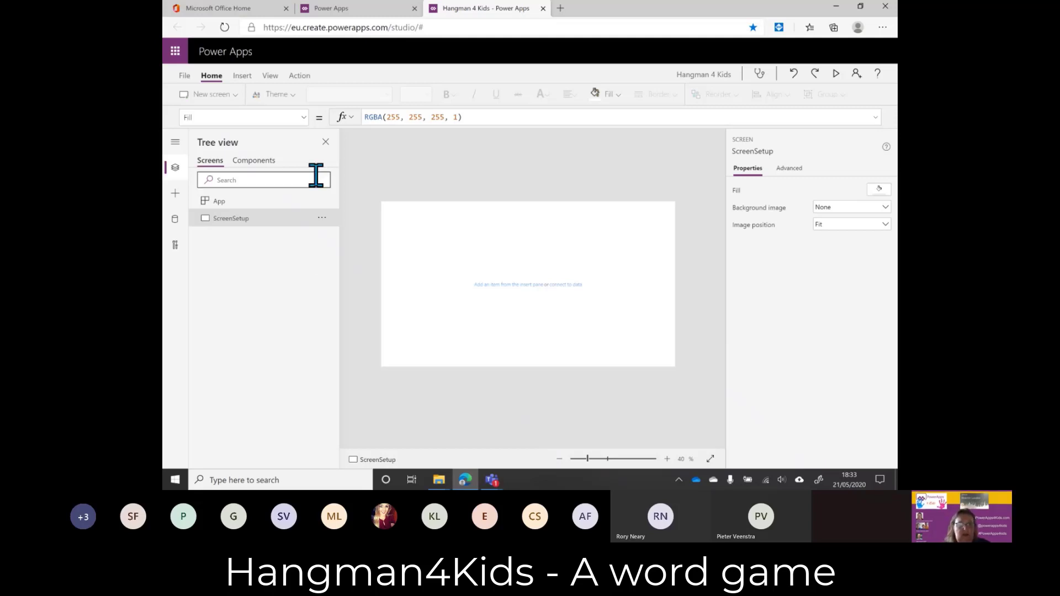
# Step: Insert a Text input on ScreenSetup and resize it narrower and taller, nearly square
pyautogui.click(243, 77)
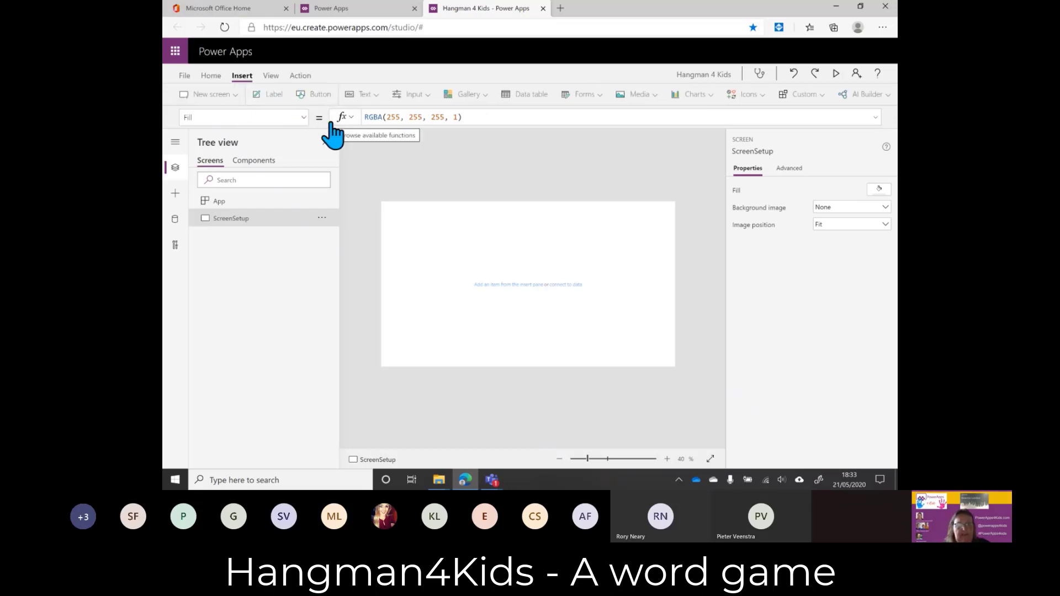
pyautogui.click(365, 95)
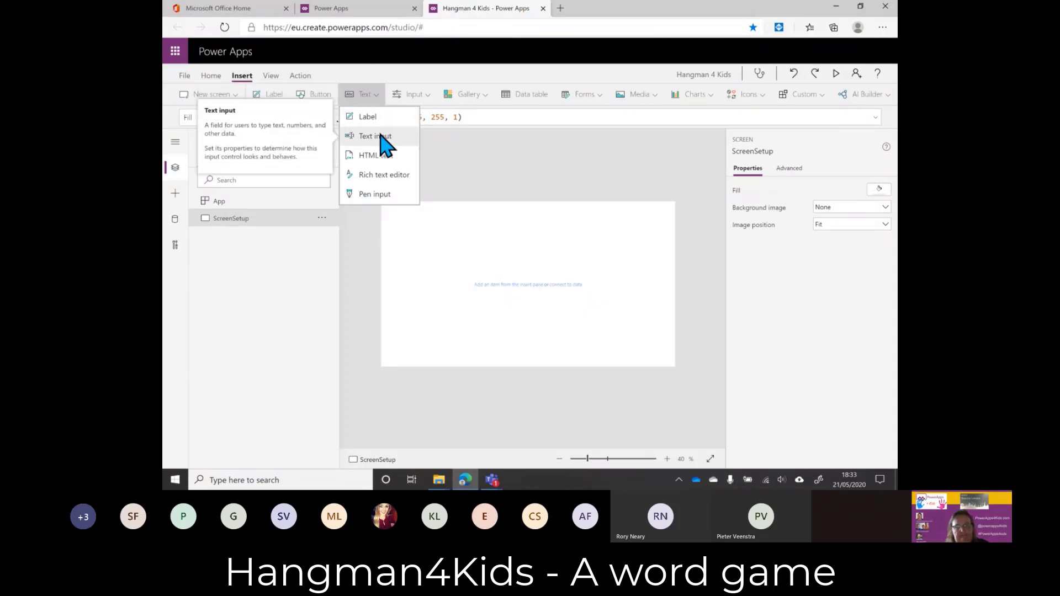
pyautogui.click(381, 136)
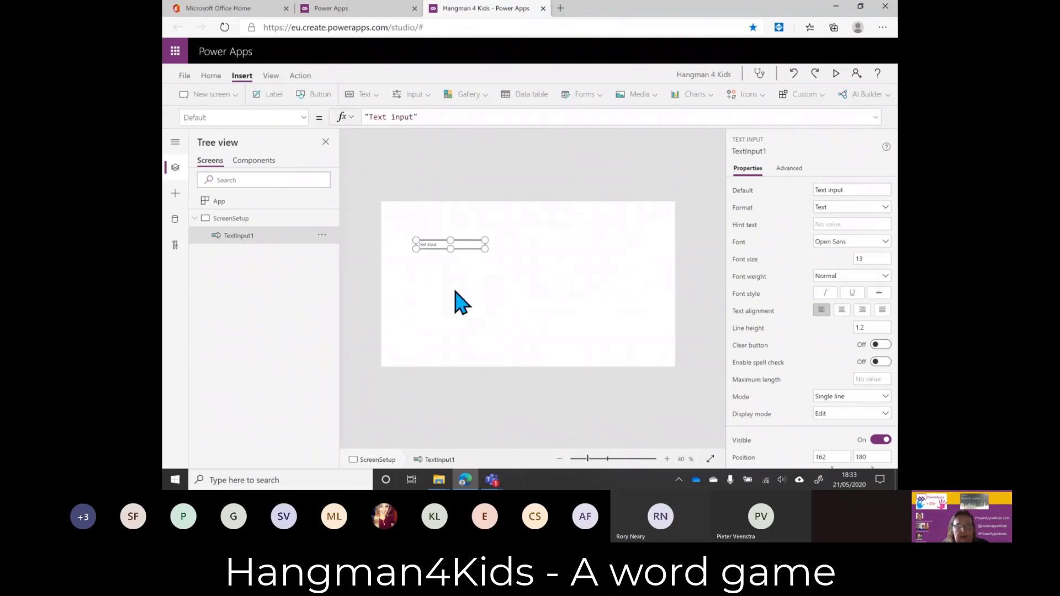
pyautogui.moveTo(485, 249); pyautogui.dragTo(444, 271)
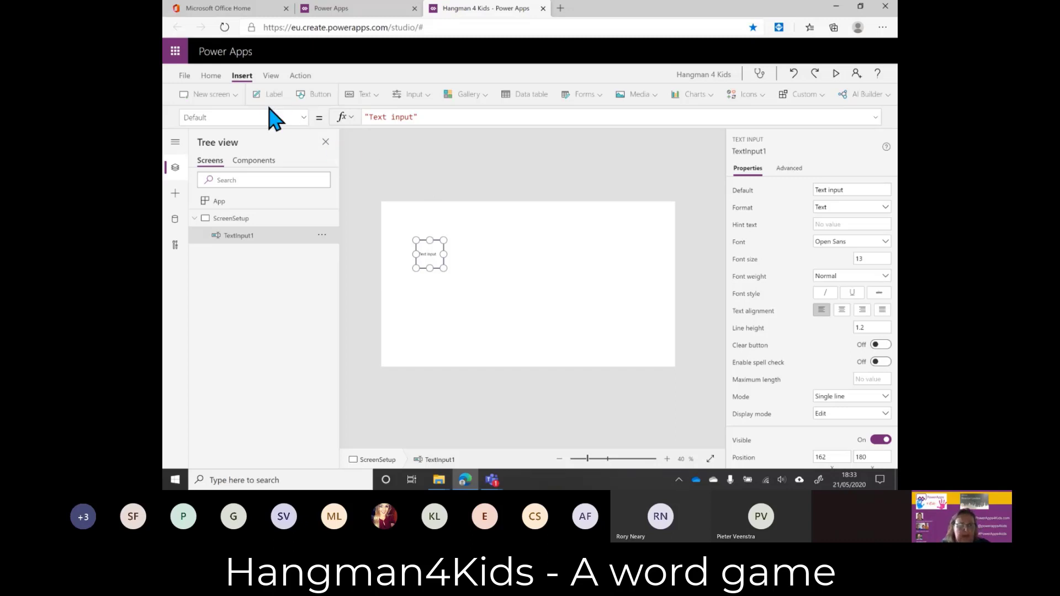
# Step: Give TextInput1 a font size of 40 and Center text alignment
pyautogui.click(213, 77)
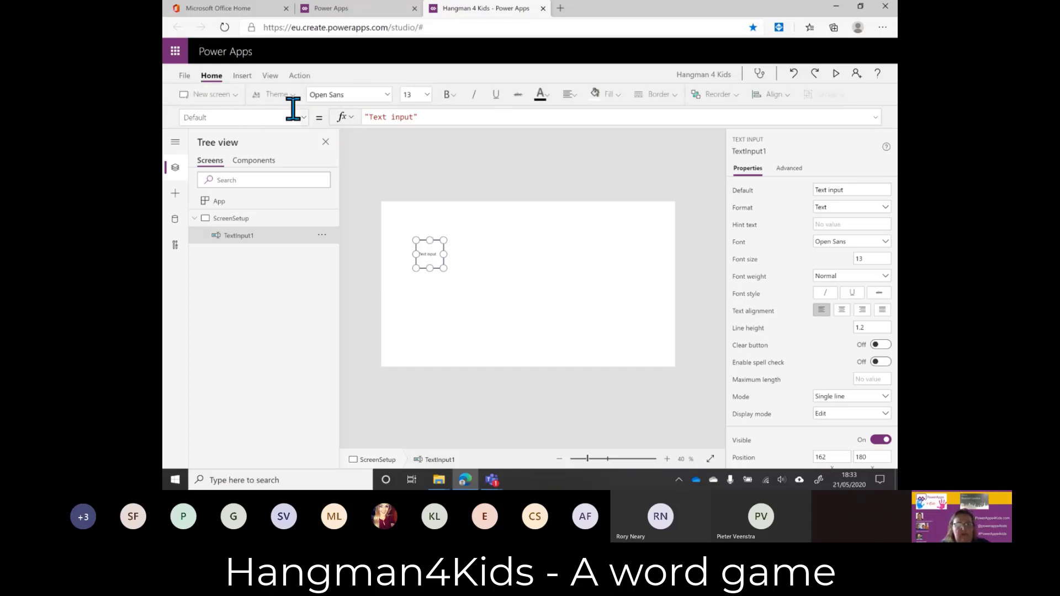
pyautogui.click(427, 96)
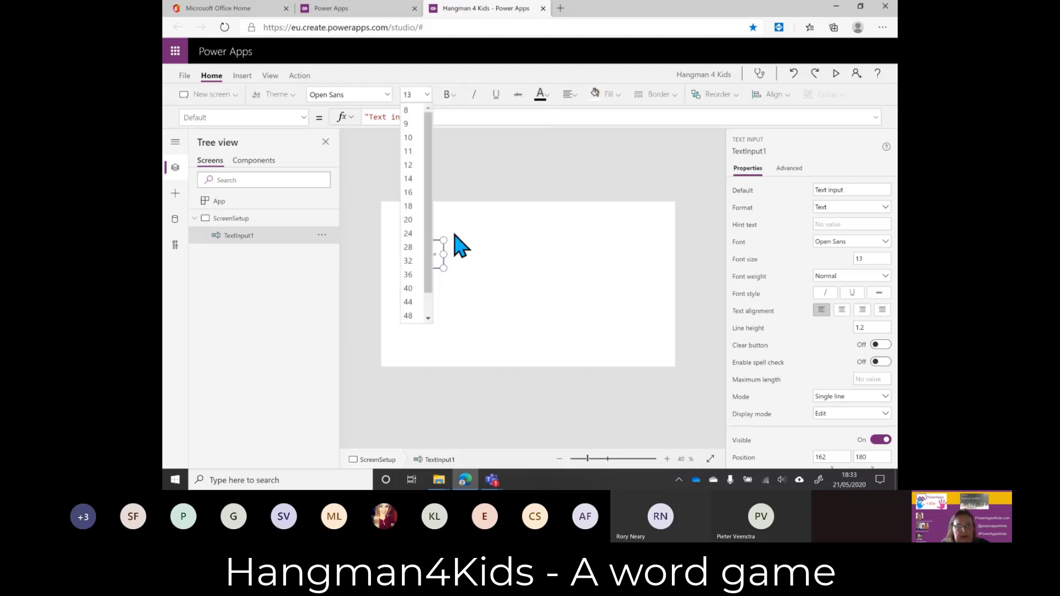
pyautogui.click(410, 289)
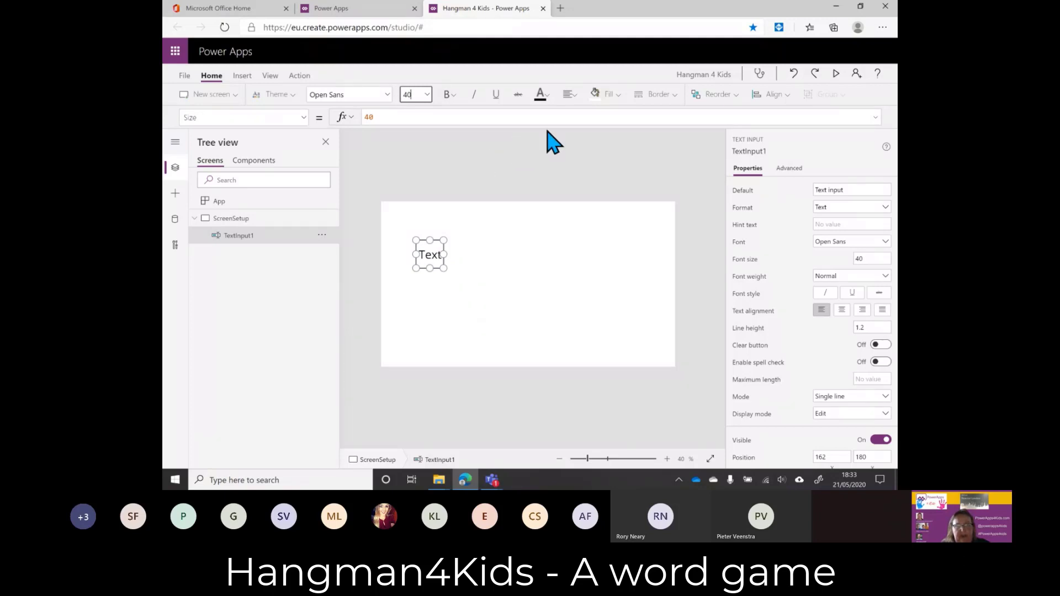
pyautogui.click(574, 100)
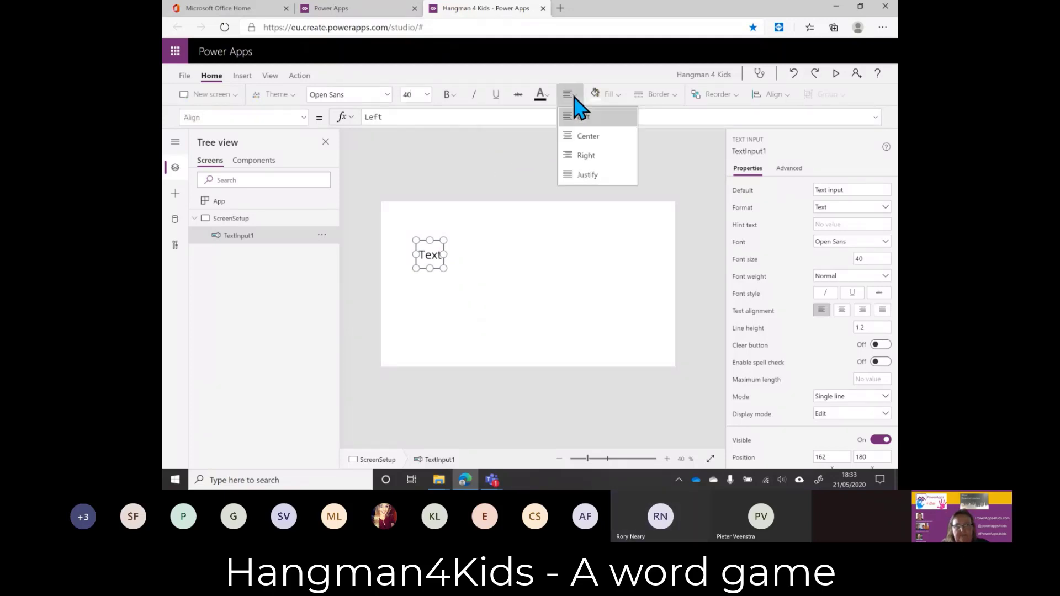
pyautogui.click(586, 136)
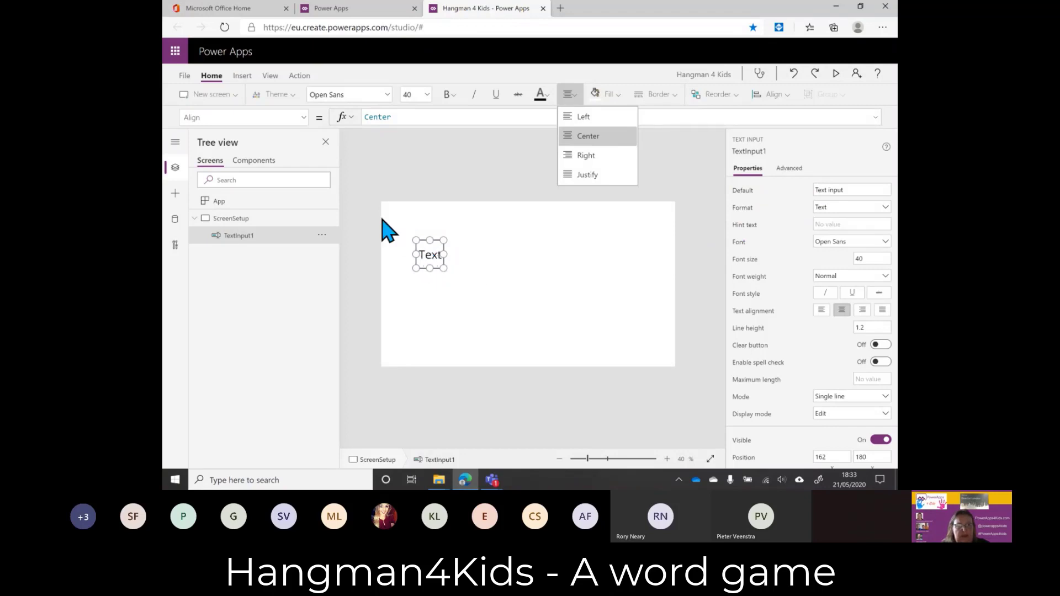
pyautogui.click(304, 118)
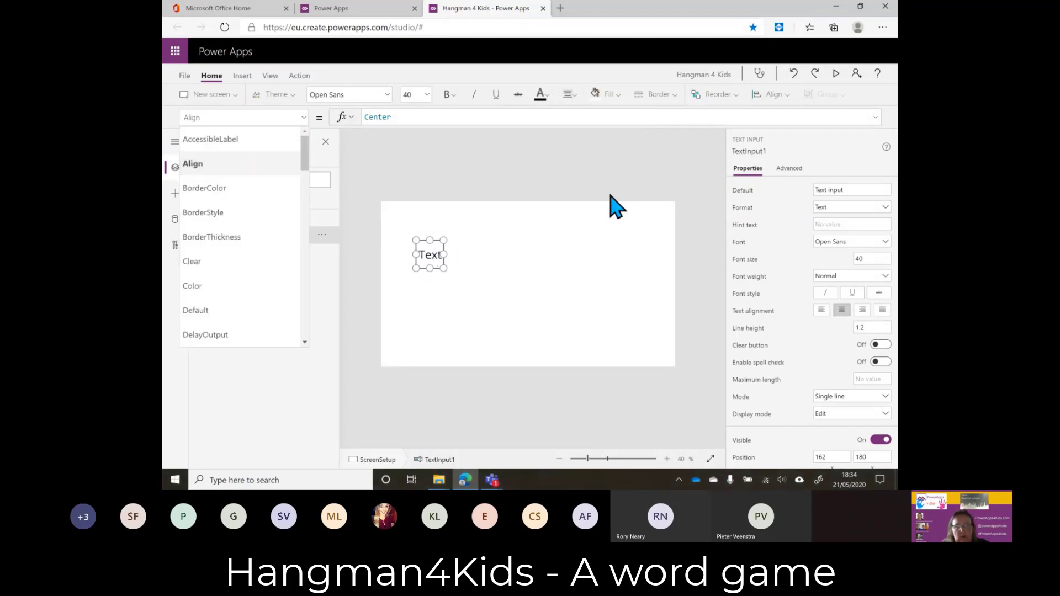
pyautogui.click(609, 208)
pyautogui.click(436, 260)
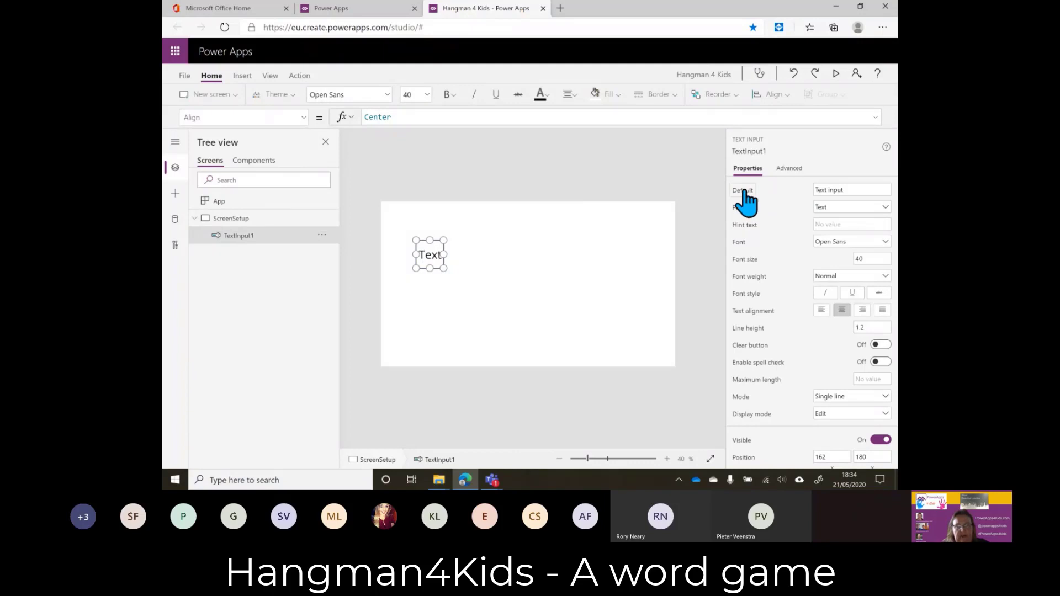
# Step: Delete 'Text input' from TextInput1's Default property, leaving an empty string ""
pyautogui.click(742, 190)
pyautogui.click(434, 117)
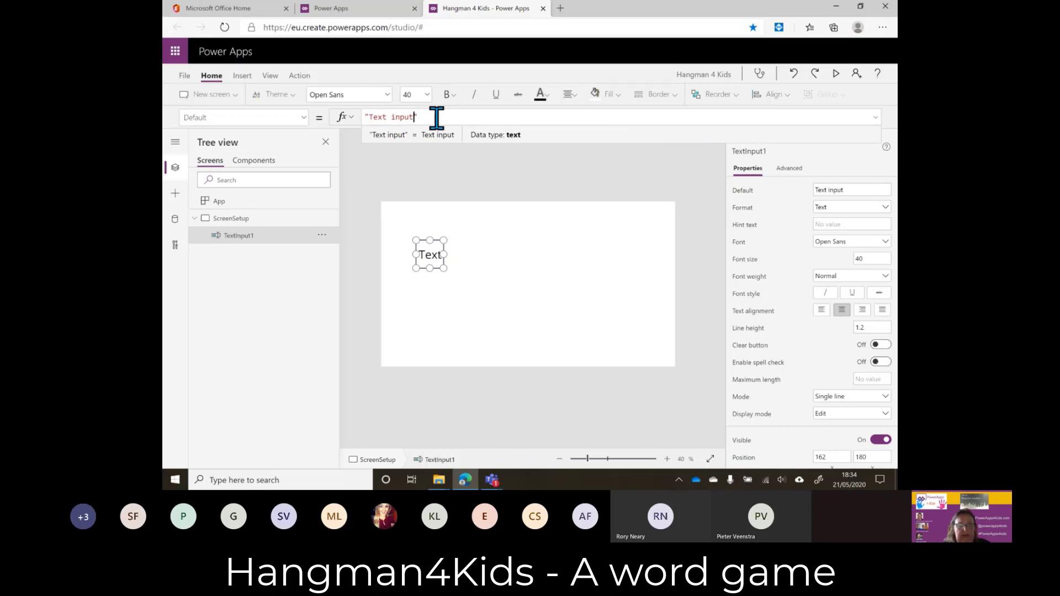
pyautogui.press('BackSpace')
pyautogui.press('BackSpace')
pyautogui.press('BackSpace')
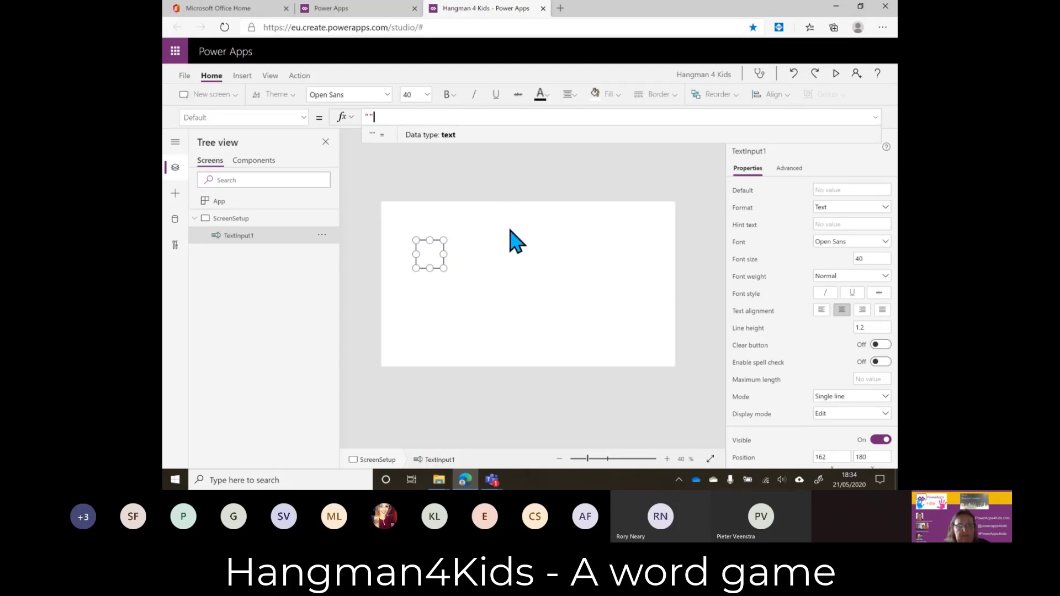
pyautogui.click(441, 275)
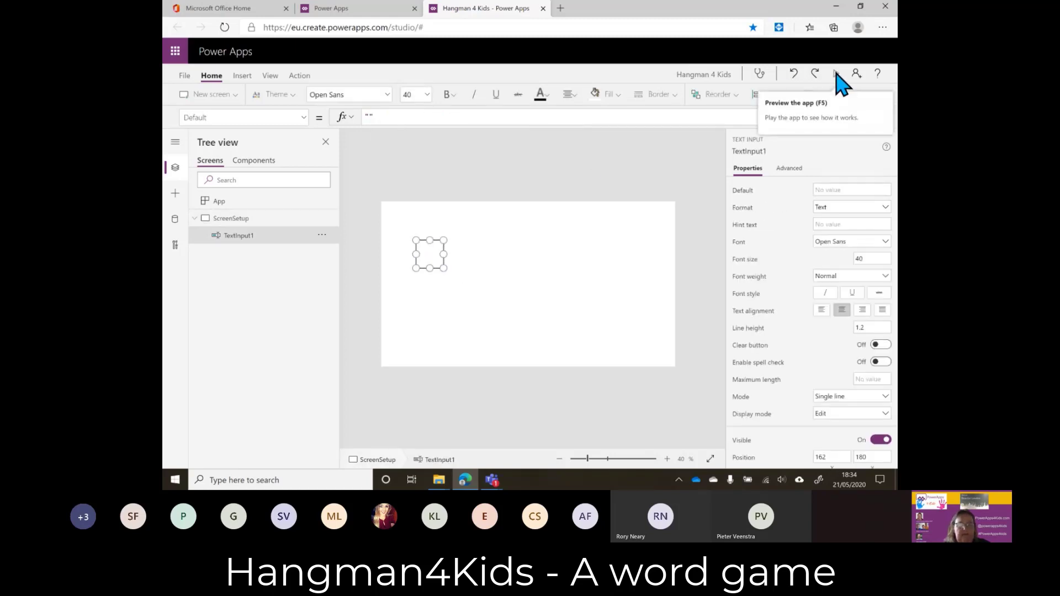
# Step: Preview the app, enter the letter A in the text input, then return to the editor
pyautogui.click(836, 73)
pyautogui.click(294, 178)
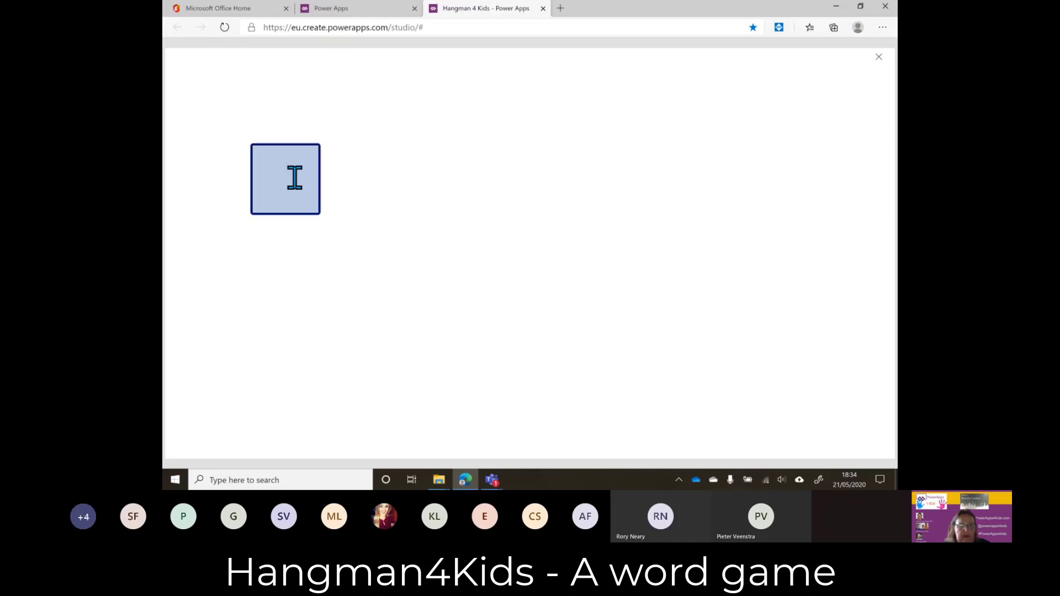
pyautogui.click(879, 58)
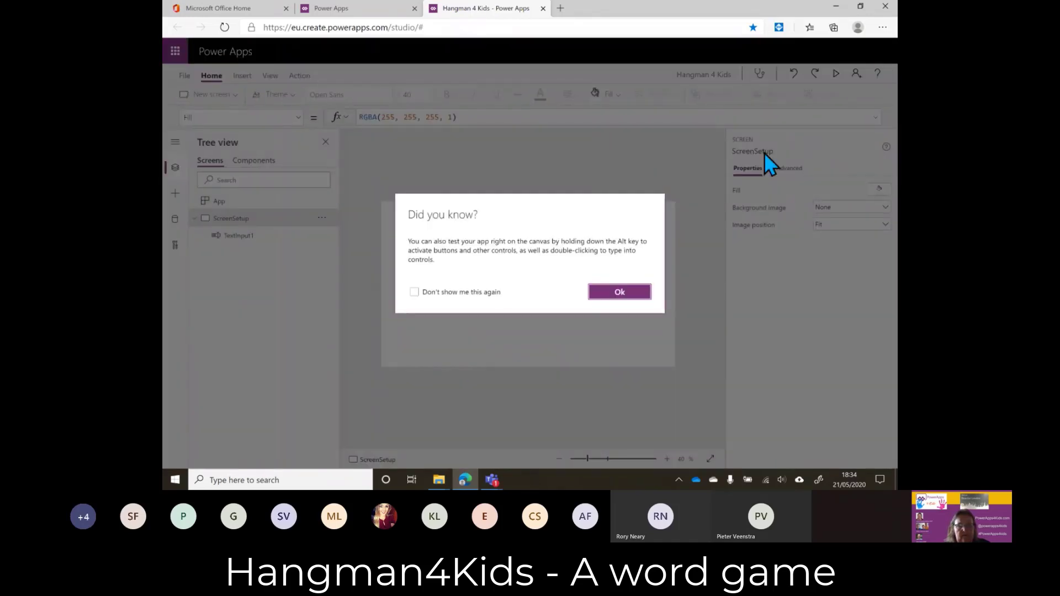
pyautogui.click(633, 293)
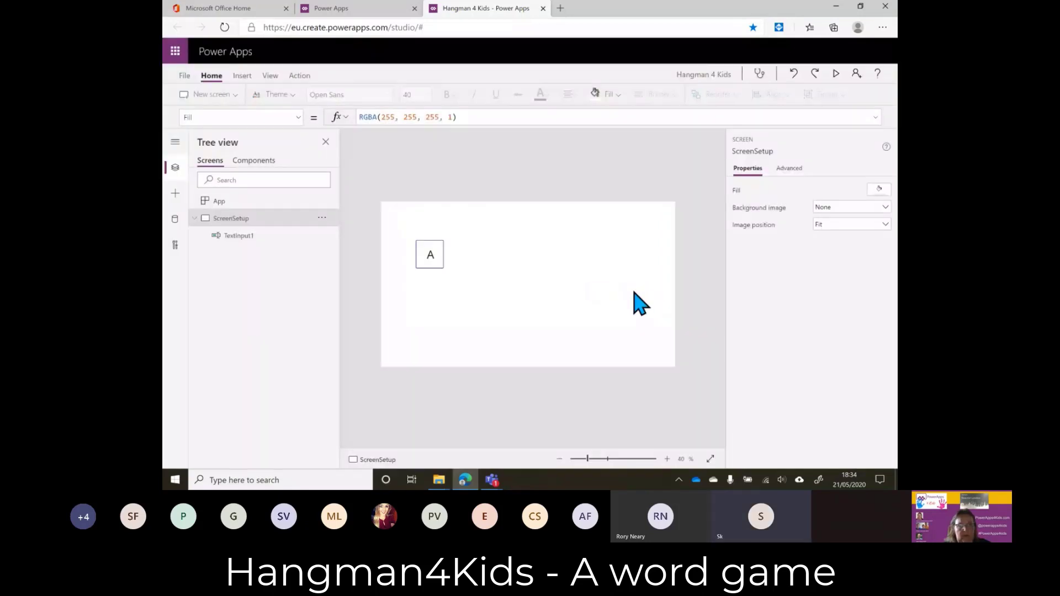
pyautogui.click(440, 260)
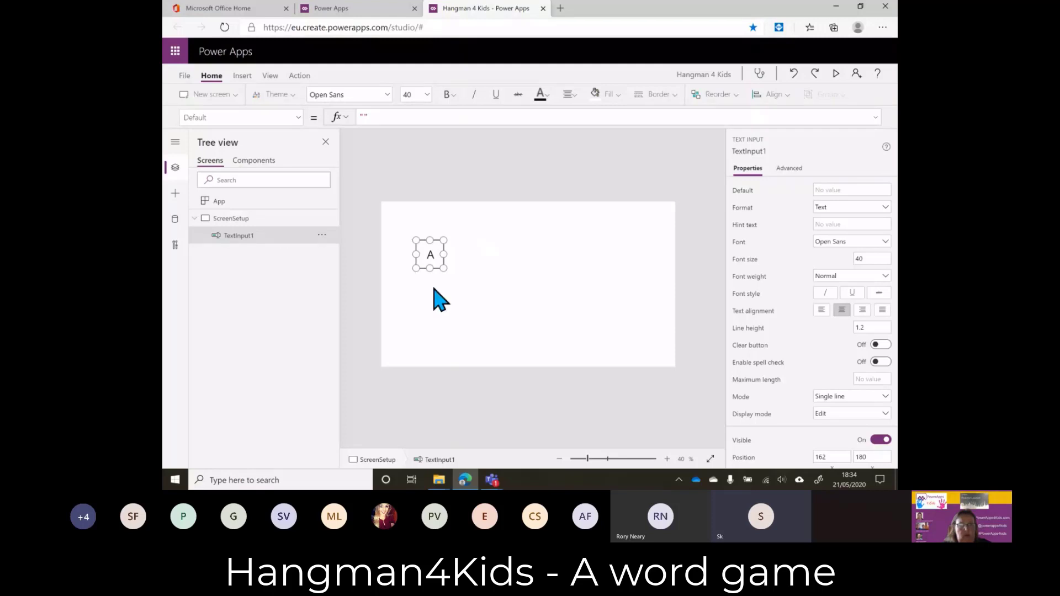
# Step: Select TextInput1's MaxLength property in the formula bar for editing
pyautogui.click(299, 117)
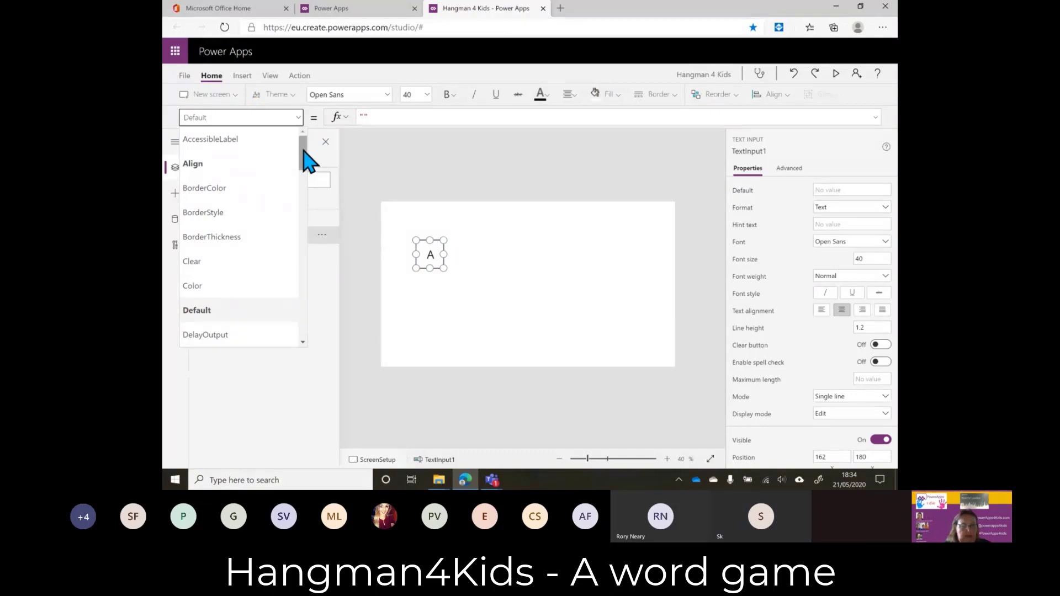
pyautogui.scroll(-2, 308, 175)
pyautogui.moveTo(303, 164); pyautogui.dragTo(312, 232)
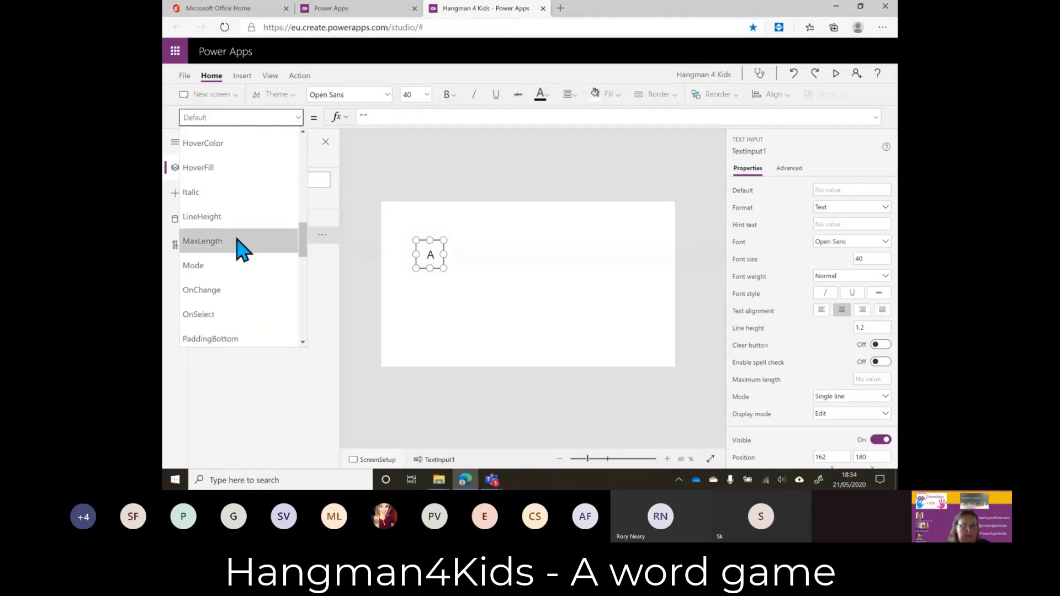
pyautogui.click(222, 241)
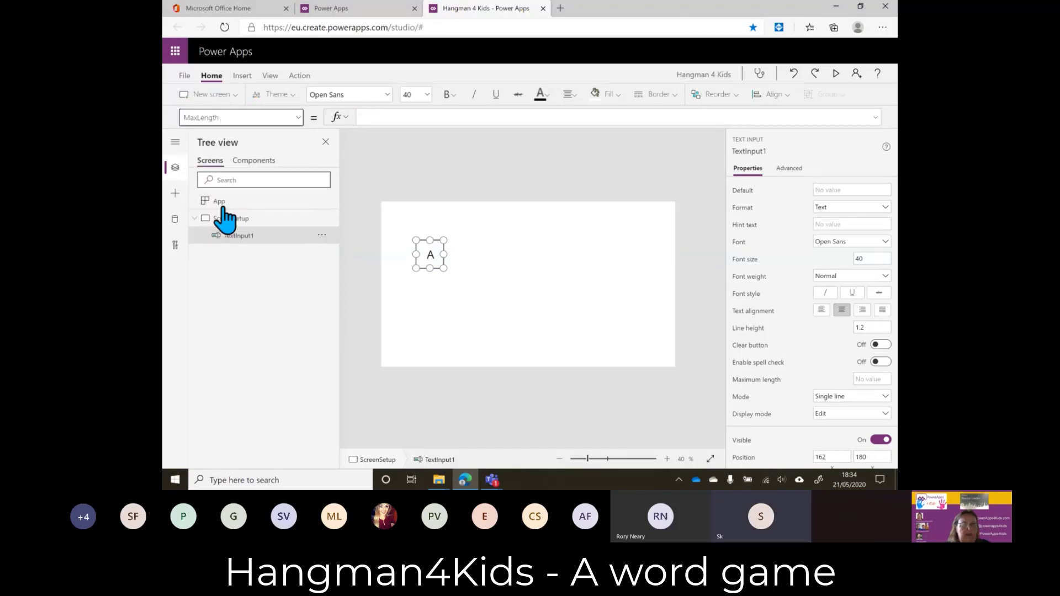
pyautogui.click(383, 118)
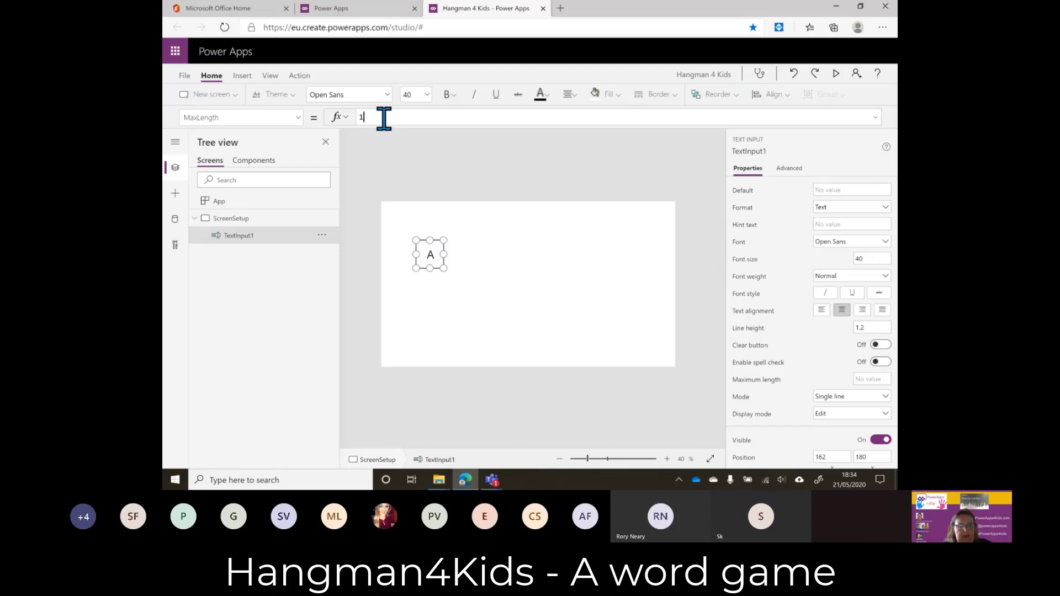
# Step: Set MaxLength to 1, confirm in preview that a second letter is rejected, then move the input up-right
pyautogui.write('1')
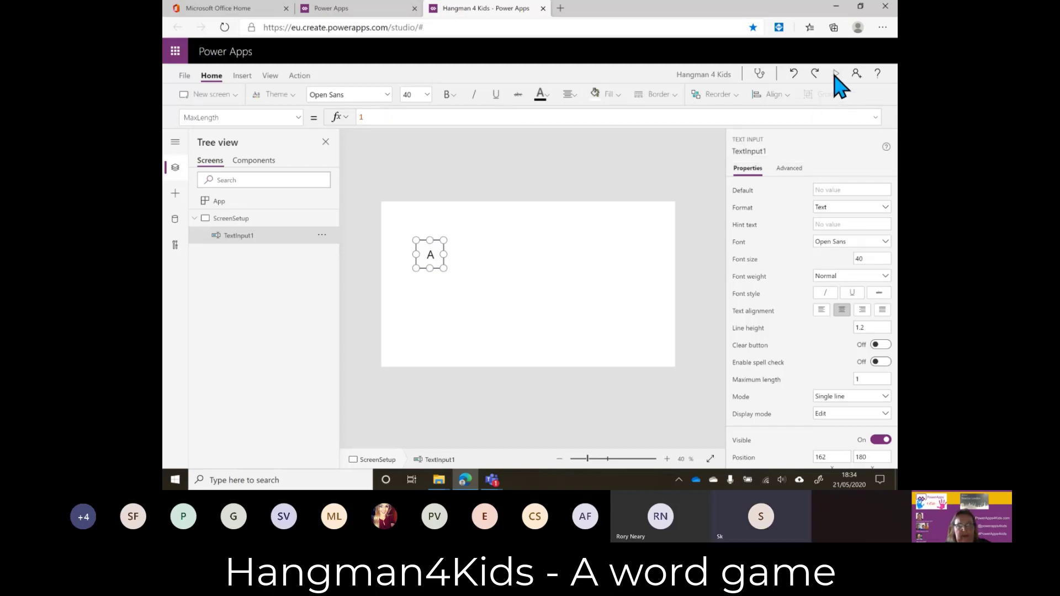
pyautogui.click(835, 75)
pyautogui.click(306, 180)
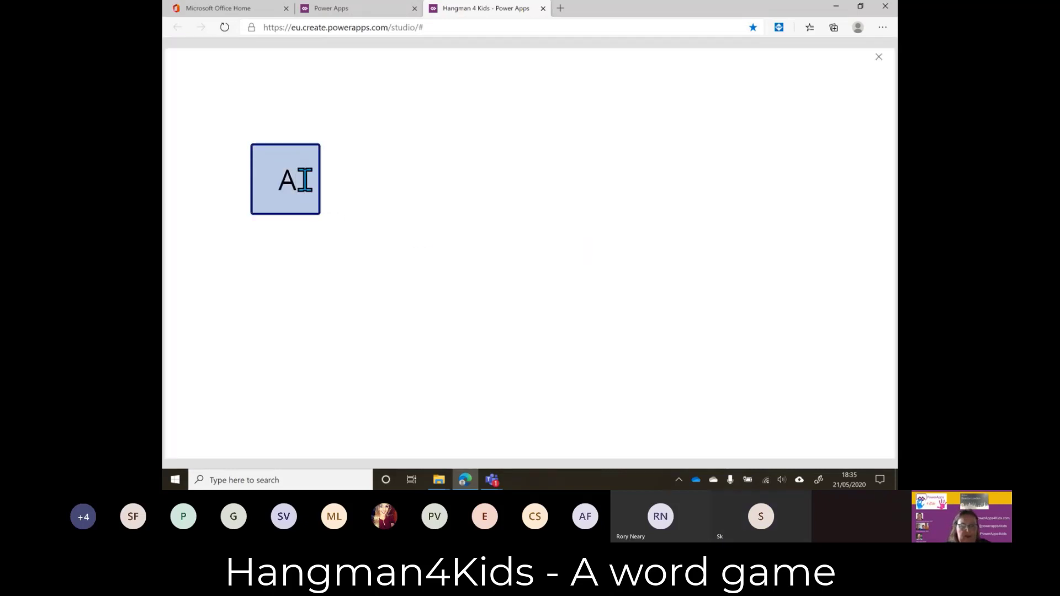
pyautogui.write('n')
pyautogui.click(878, 58)
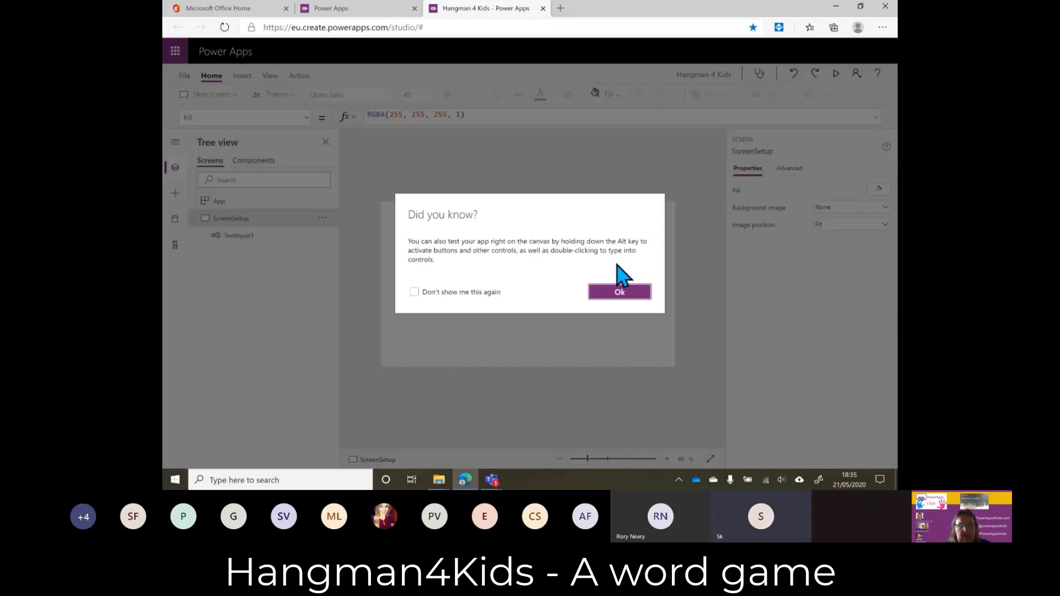
pyautogui.click(618, 290)
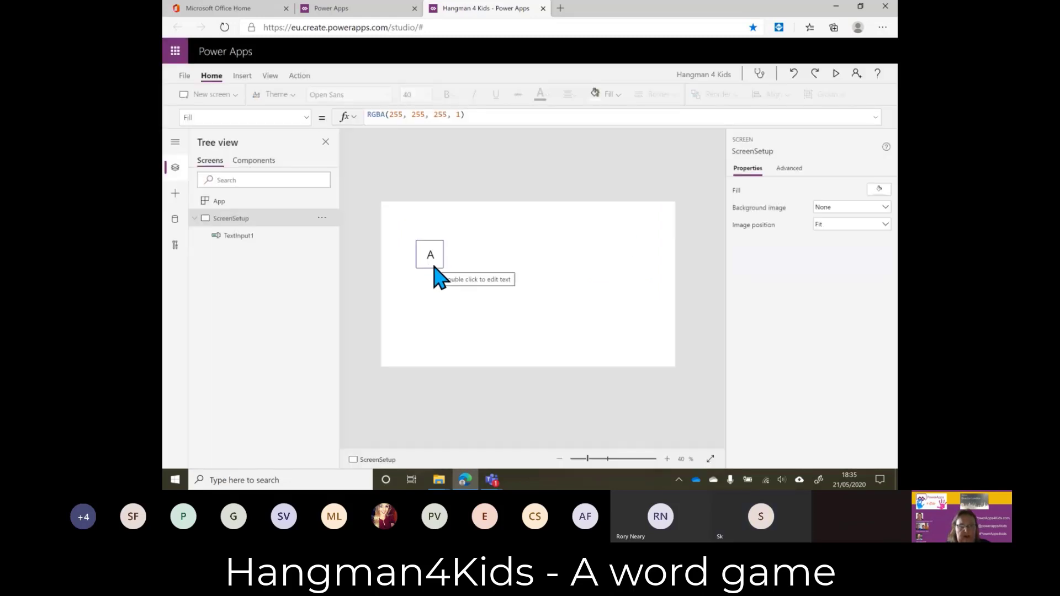
pyautogui.moveTo(435, 258); pyautogui.dragTo(447, 246)
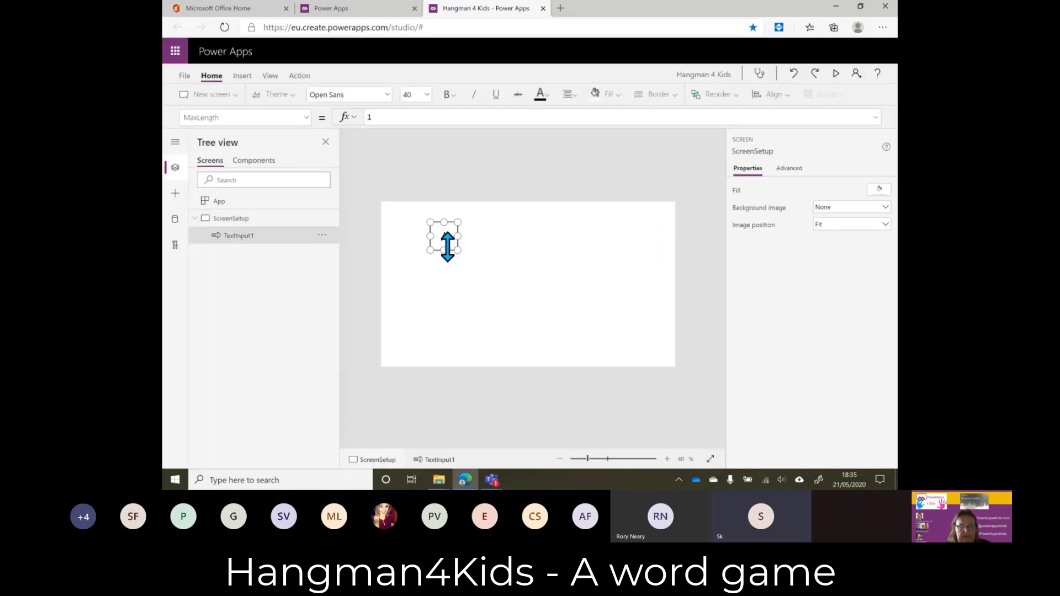
# Step: Rename TextInput1 to 'Letter' in the Tree view
pyautogui.doubleClick(250, 236)
pyautogui.write('L')
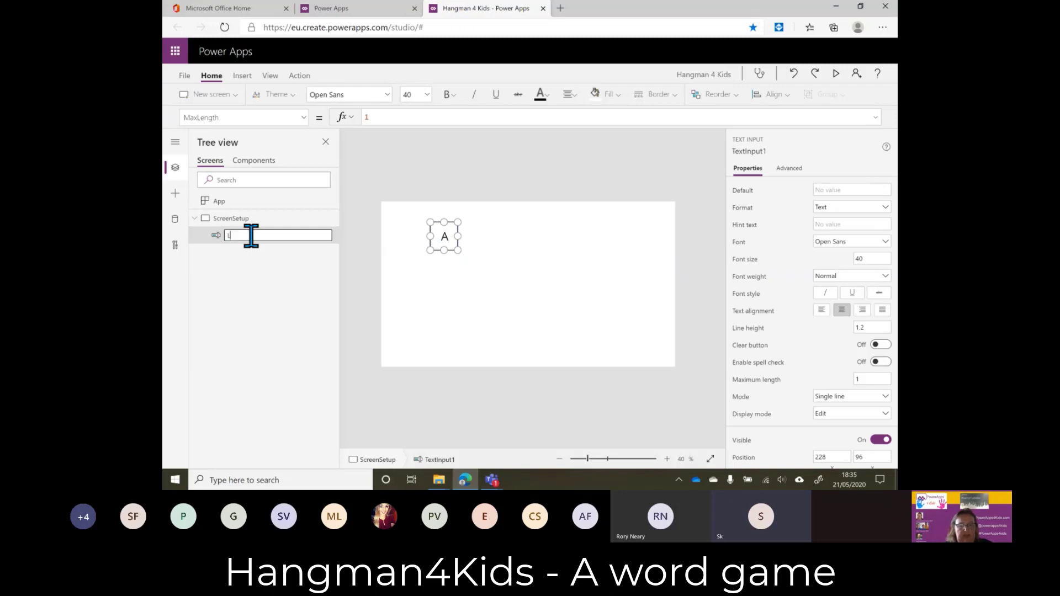
pyautogui.write('etter')
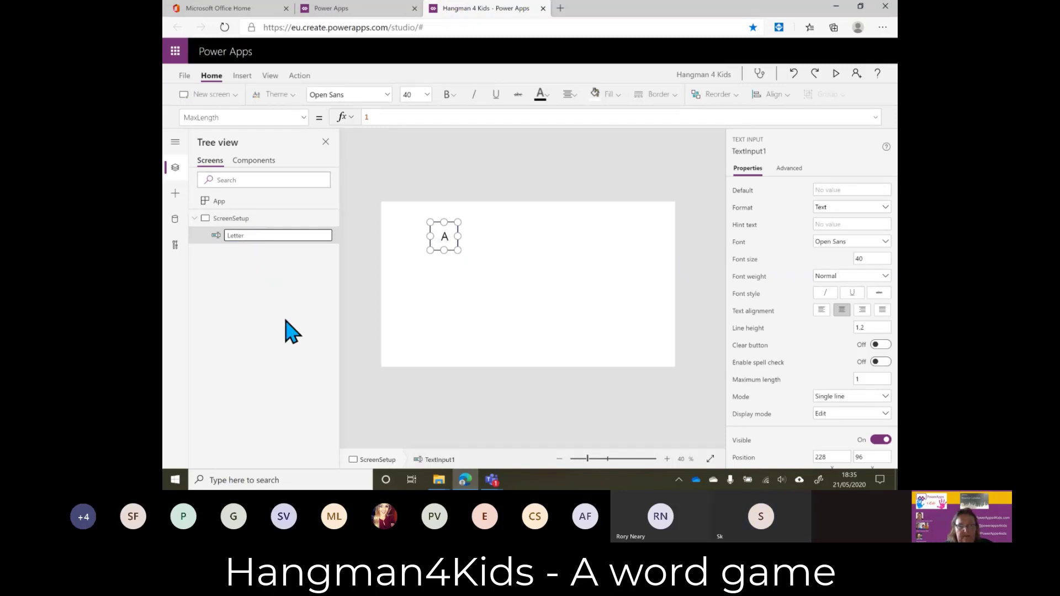
pyautogui.press('Return')
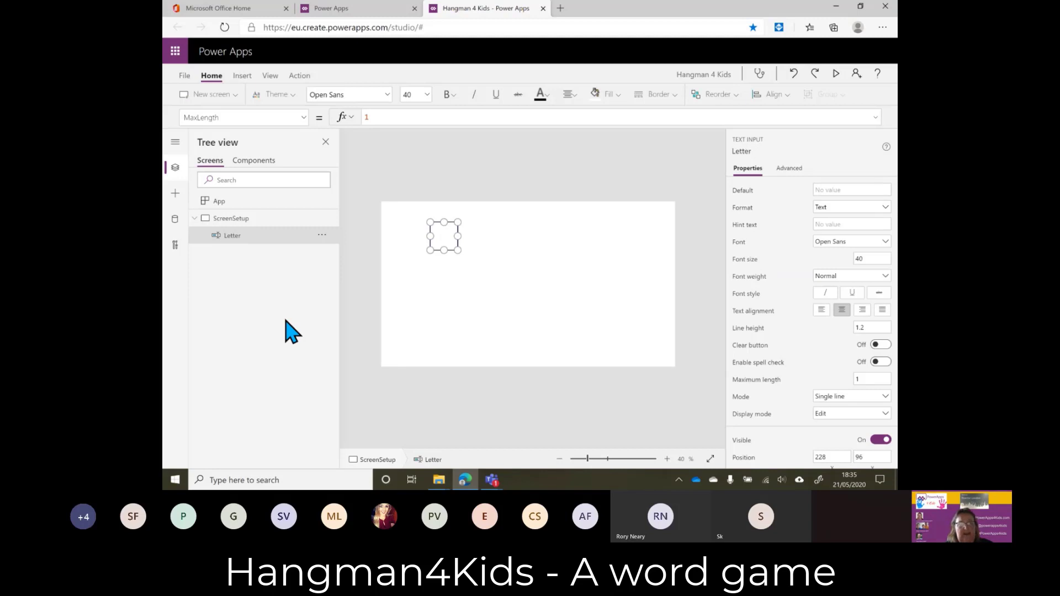
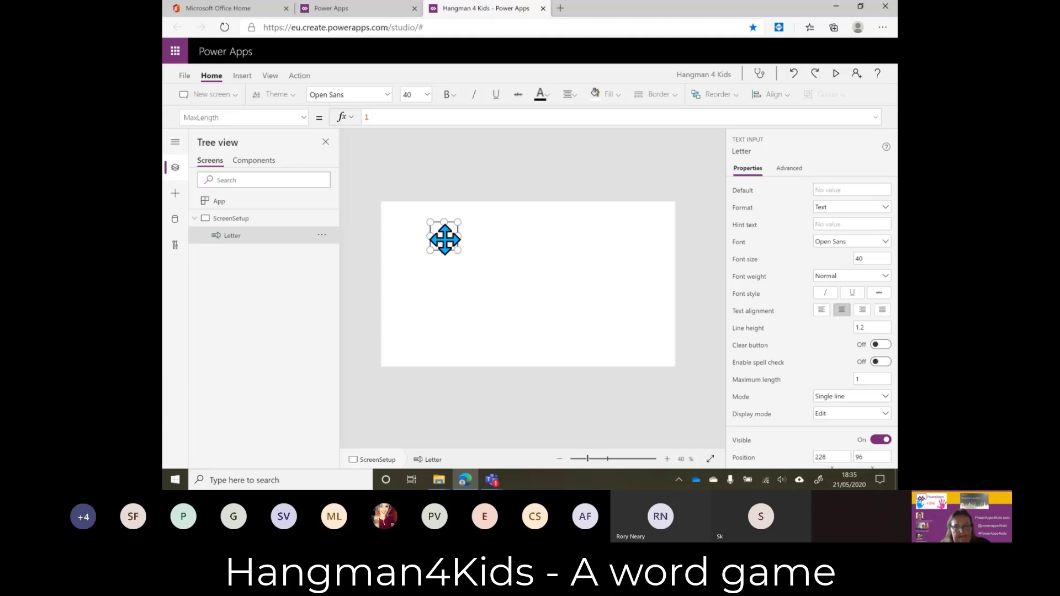
# Step: Copy the Letter input and paste two copies, Letter_1 and Letter_2, side by side
pyautogui.rightClick(446, 243)
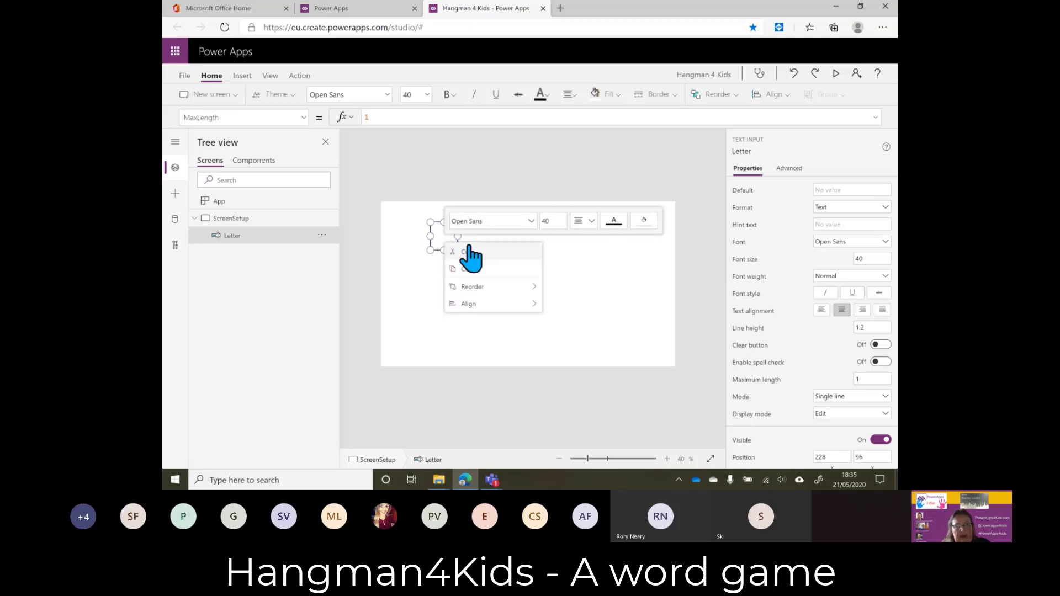
pyautogui.click(479, 271)
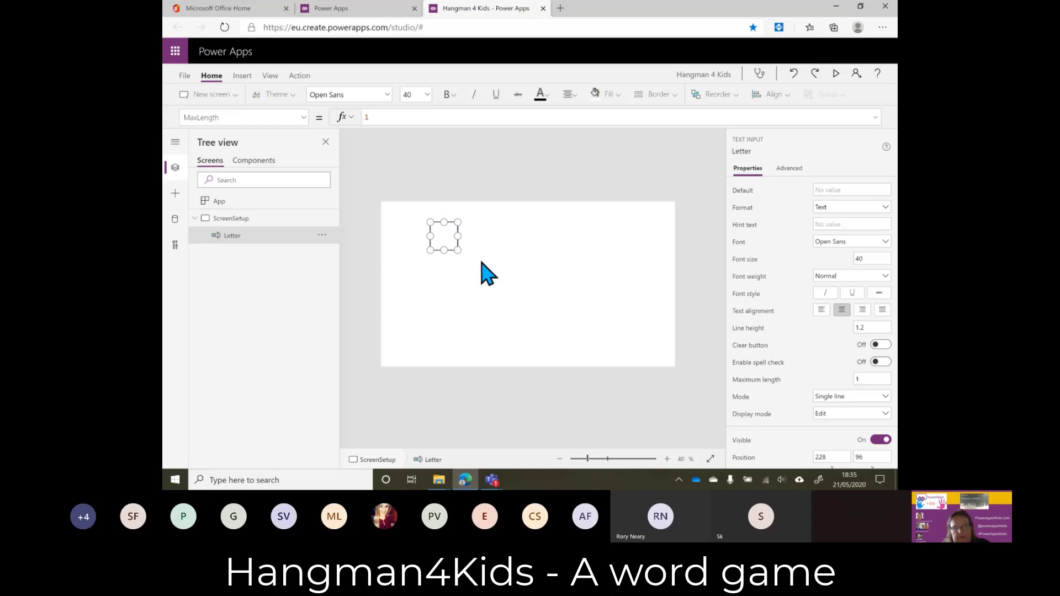
pyautogui.rightClick(482, 263)
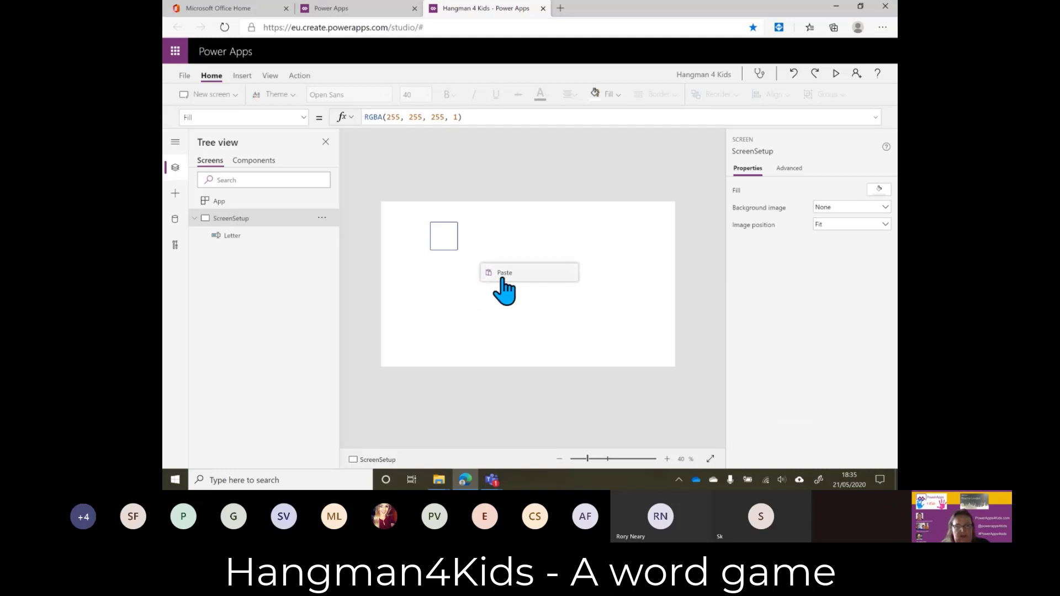
pyautogui.click(503, 274)
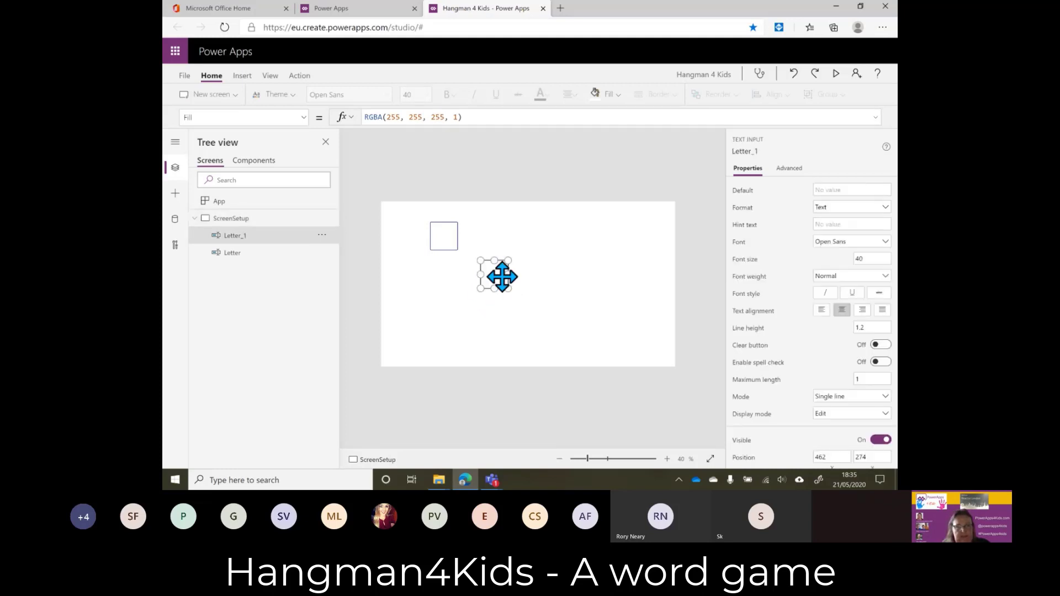
pyautogui.moveTo(497, 276); pyautogui.dragTo(470, 277)
pyautogui.click(505, 283)
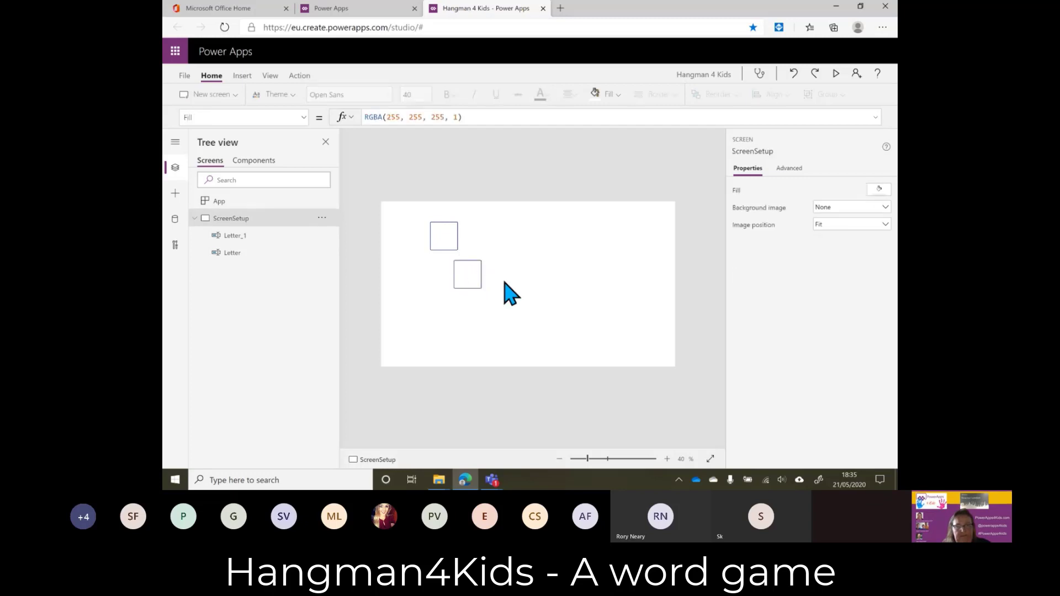
pyautogui.rightClick(504, 283)
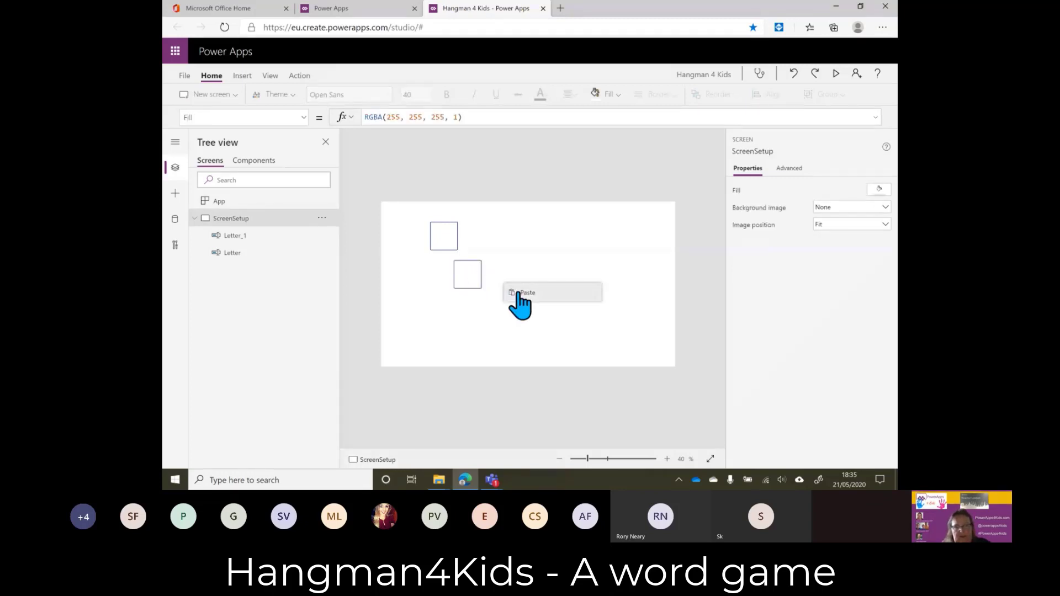
pyautogui.click(519, 294)
pyautogui.moveTo(520, 298); pyautogui.dragTo(504, 277)
# Step: Paste Letter_3, Letter_4 and Letter_5 and line them up to complete the row of five
pyautogui.click(535, 305)
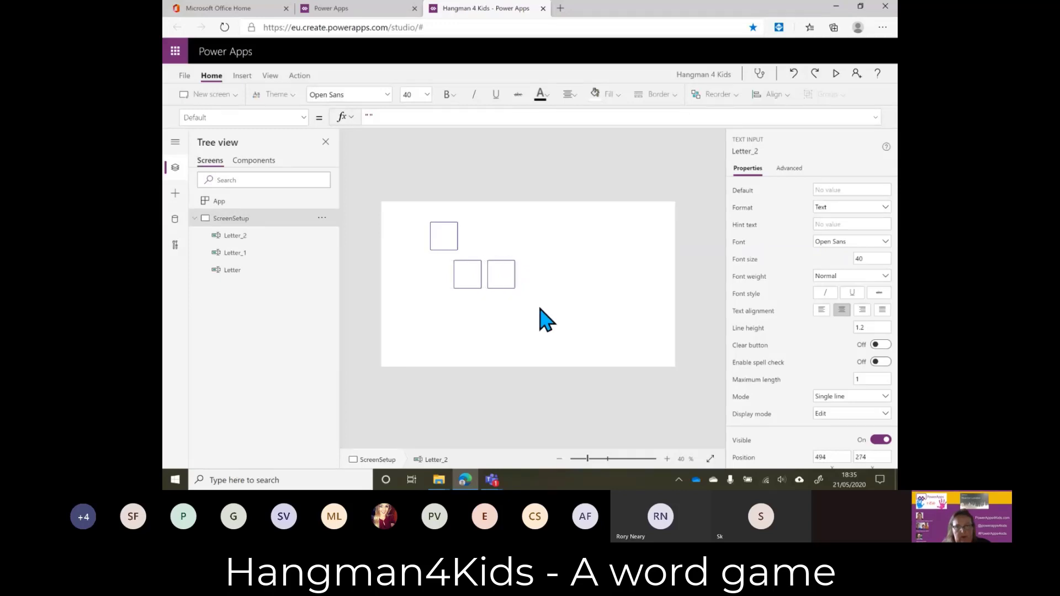
pyautogui.rightClick(540, 309)
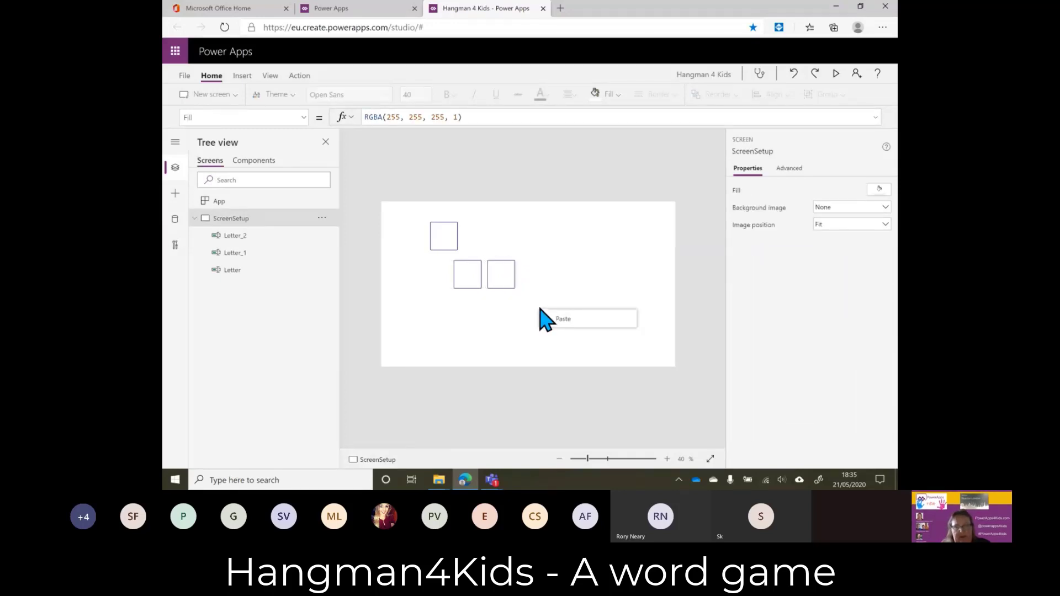
pyautogui.click(559, 315)
pyautogui.moveTo(545, 280); pyautogui.dragTo(535, 270)
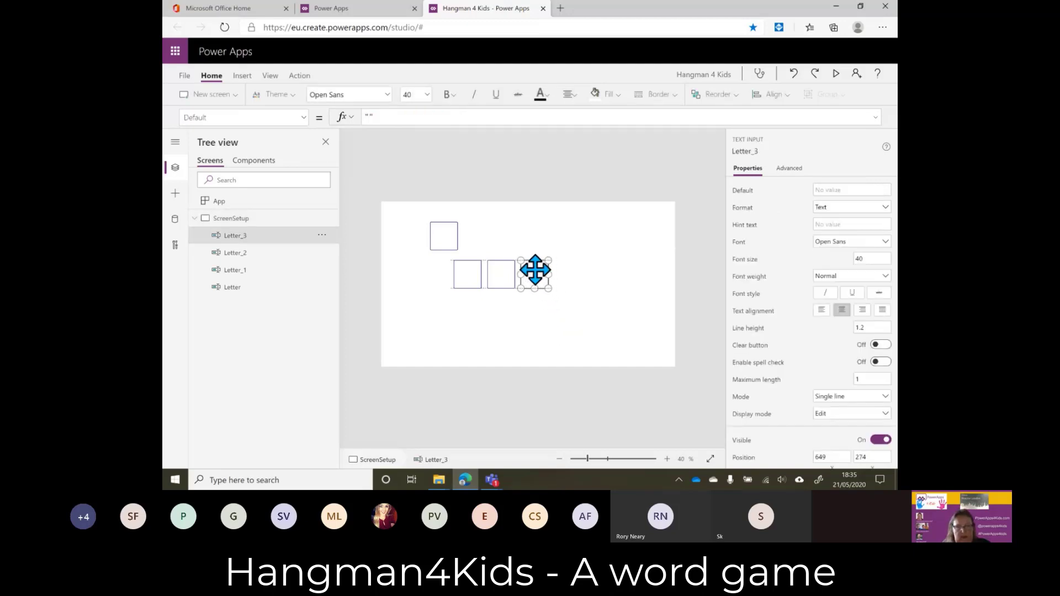
pyautogui.click(446, 236)
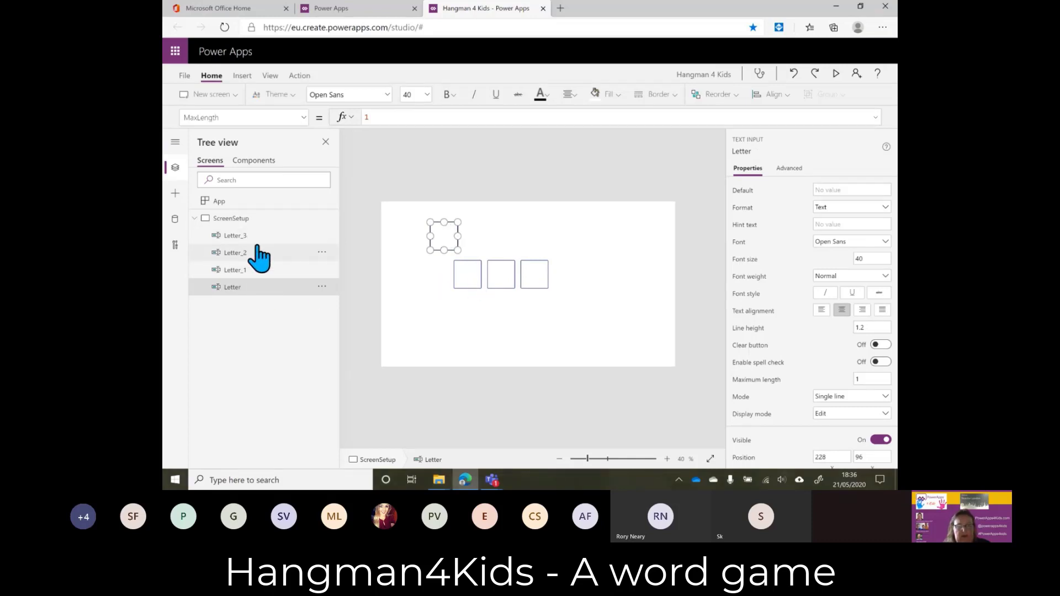
pyautogui.click(504, 323)
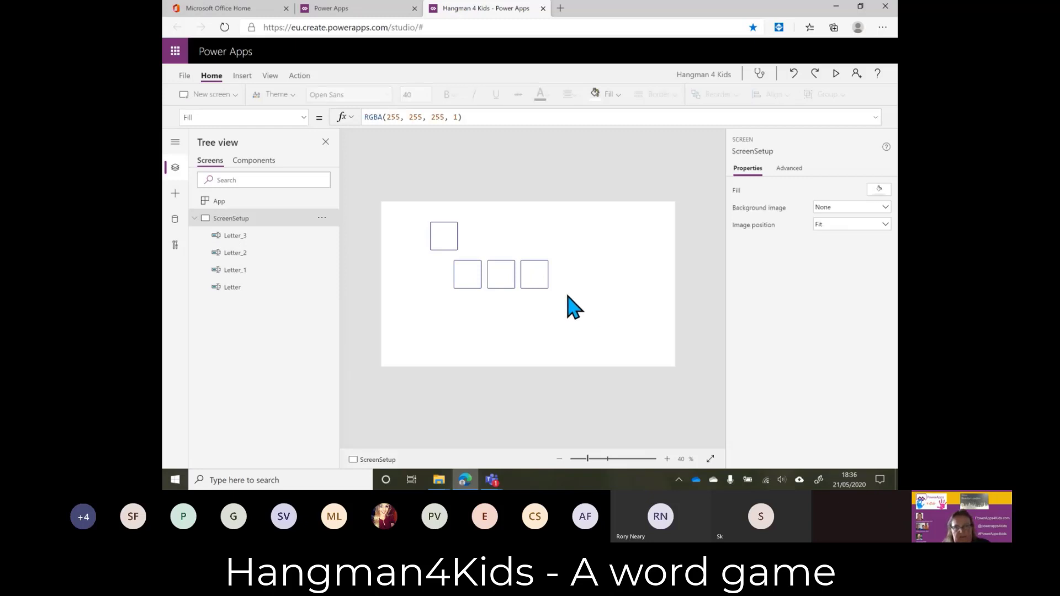
pyautogui.hotkey('ctrl', 'v')
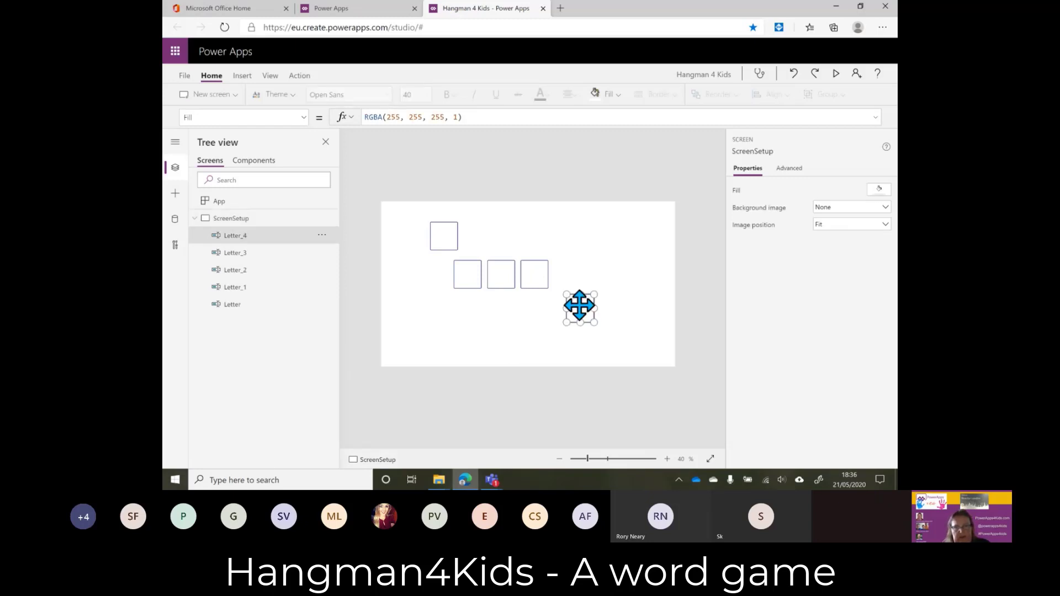
pyautogui.moveTo(579, 306); pyautogui.dragTo(568, 275)
pyautogui.click(569, 320)
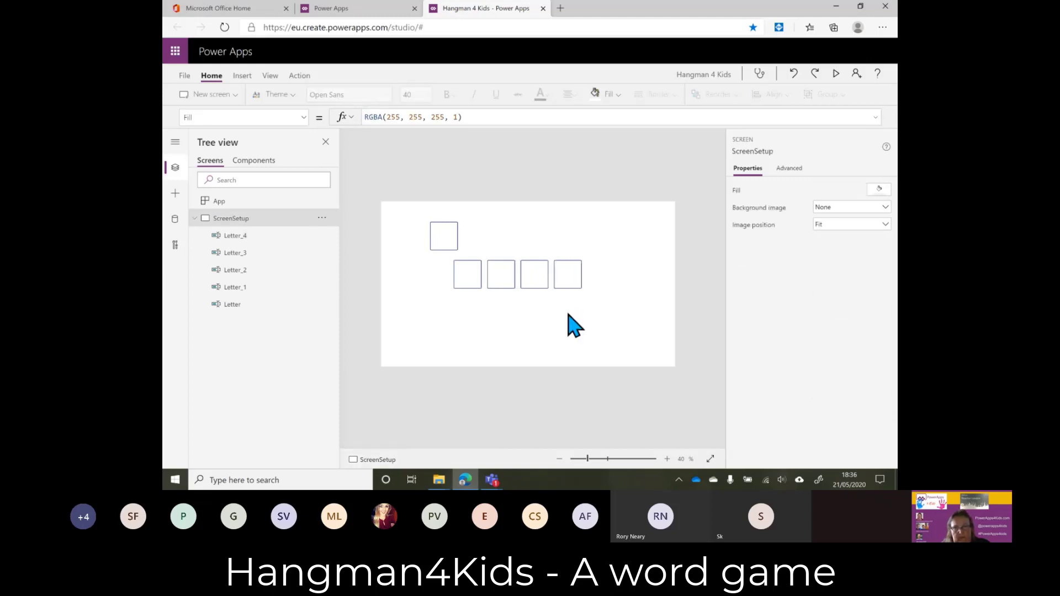
pyautogui.rightClick(570, 317)
pyautogui.click(584, 327)
pyautogui.moveTo(586, 323); pyautogui.dragTo(599, 274)
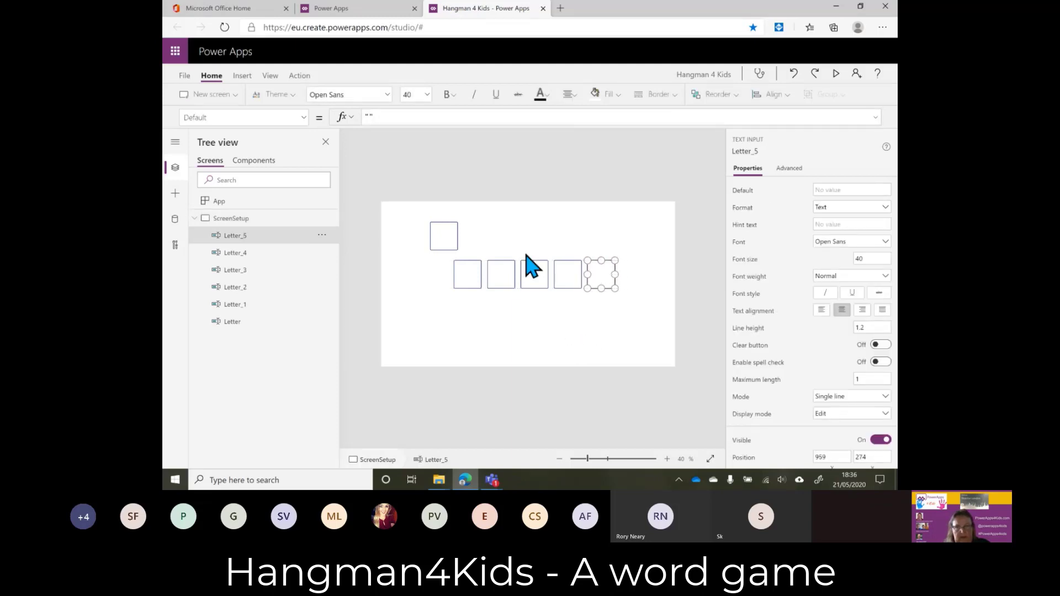
# Step: Cut the original Letter box from ScreenSetup
pyautogui.click(449, 234)
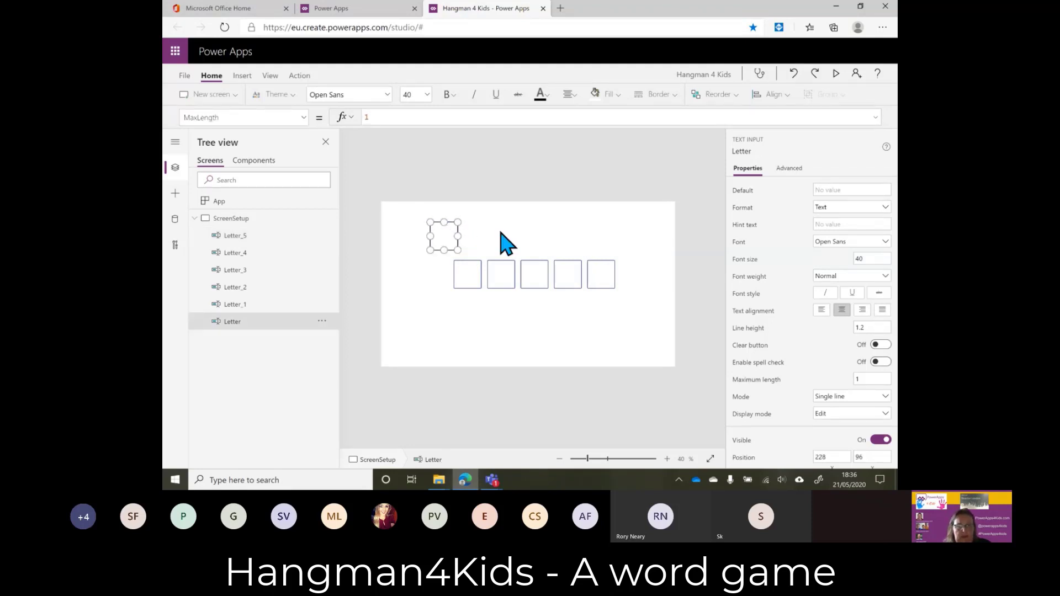
pyautogui.rightClick(445, 235)
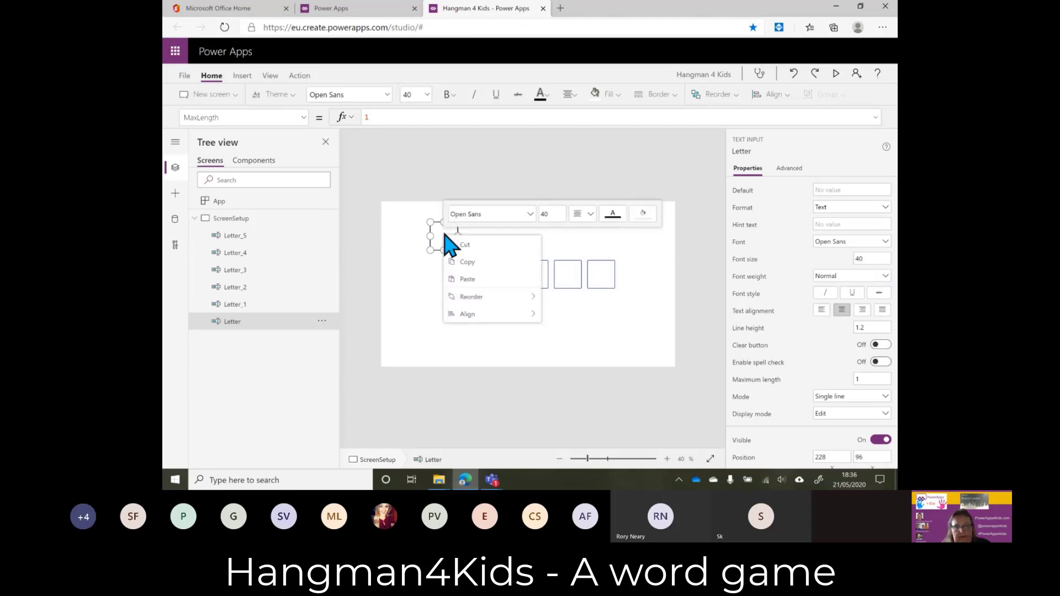
pyautogui.click(499, 247)
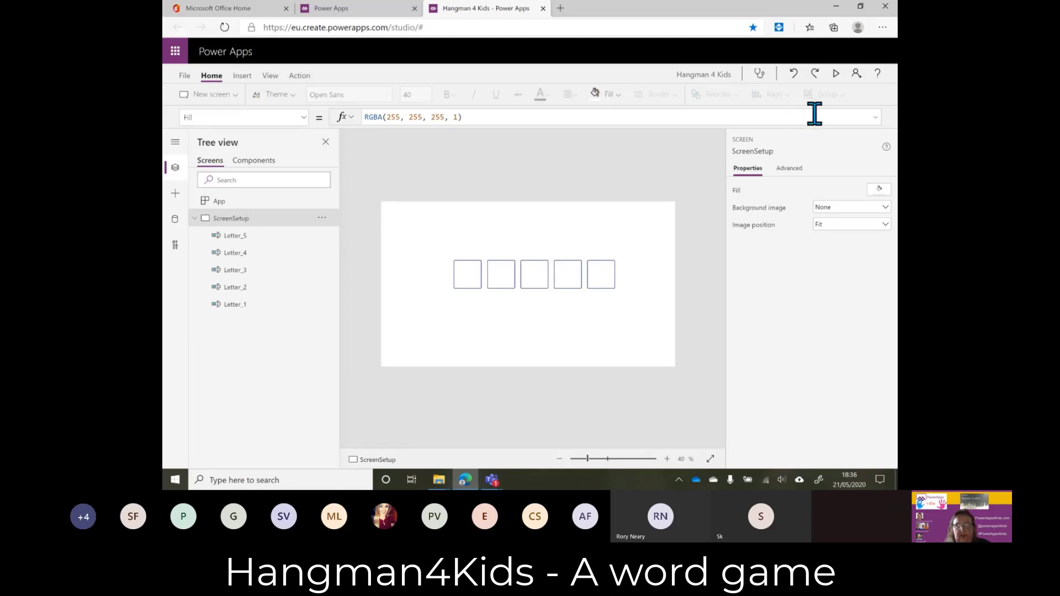
# Step: Preview the app, enter R, O, B, I, N in the five boxes, then exit preview and dismiss the tip
pyautogui.click(837, 75)
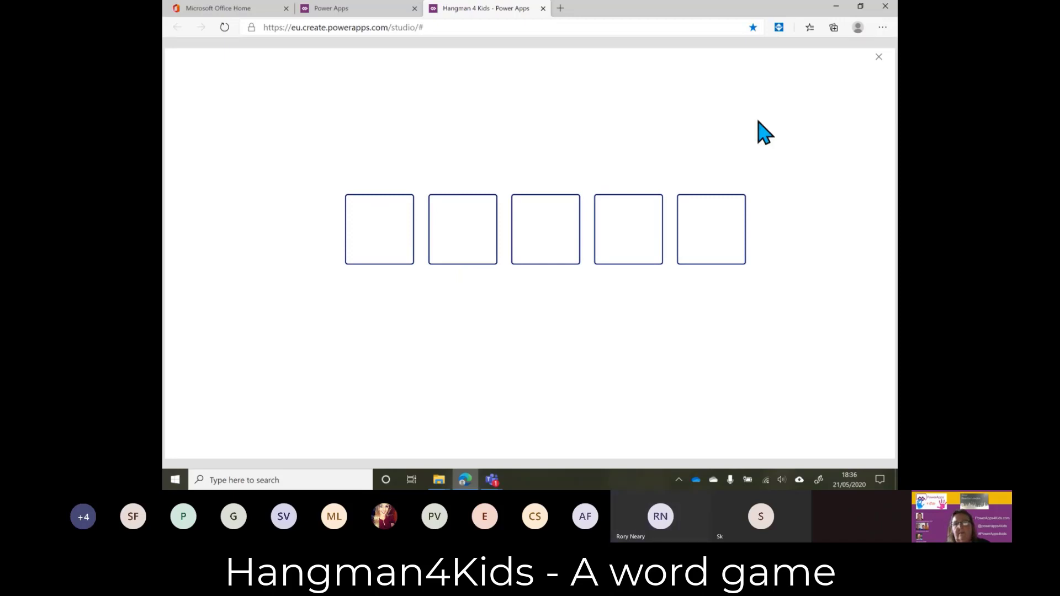
pyautogui.click(388, 232)
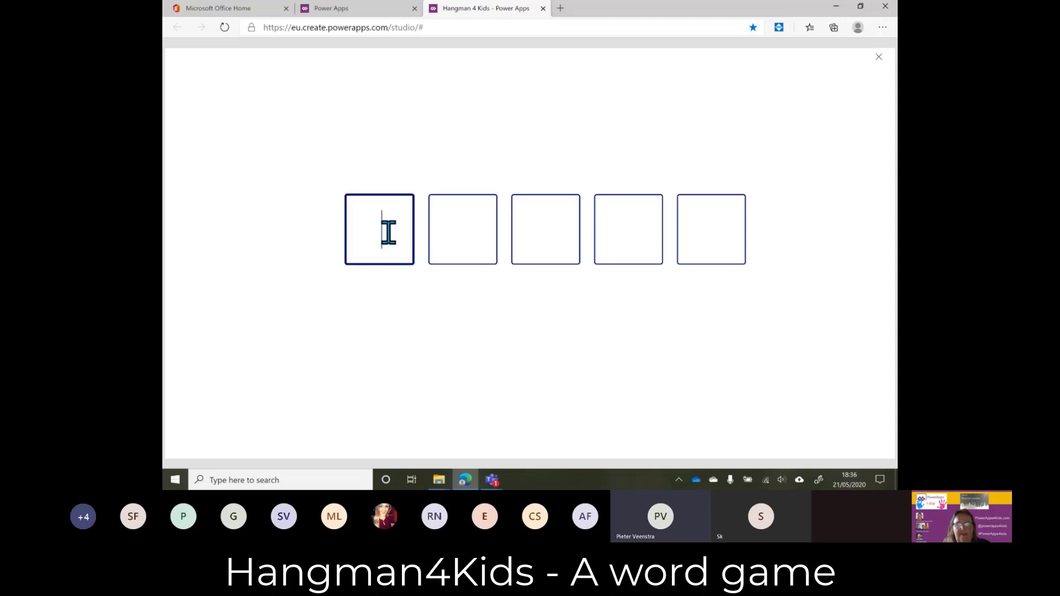
pyautogui.write('R')
pyautogui.click(466, 240)
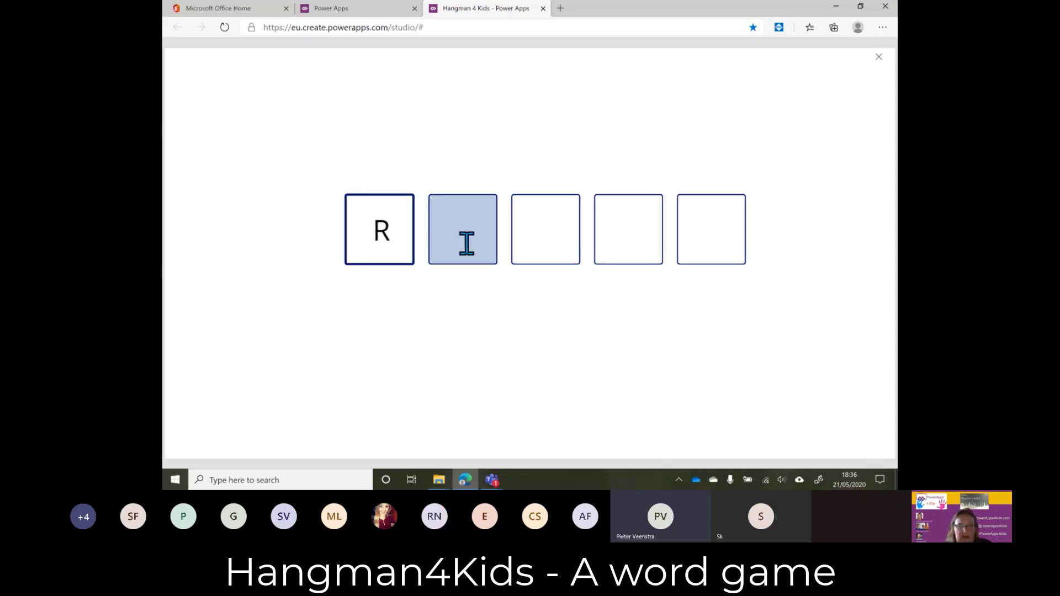
pyautogui.write('O')
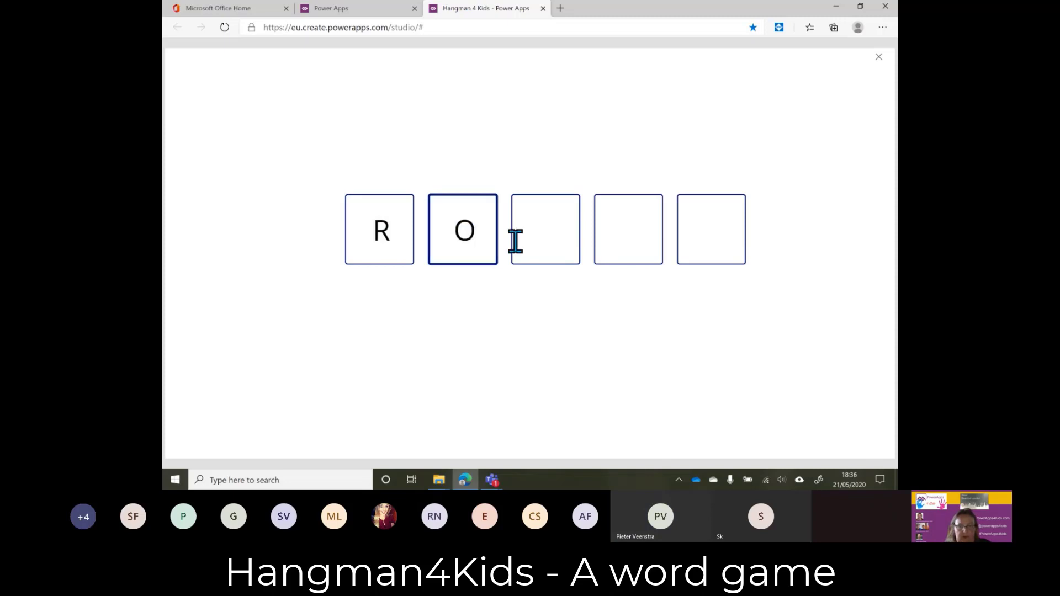
pyautogui.click(551, 233)
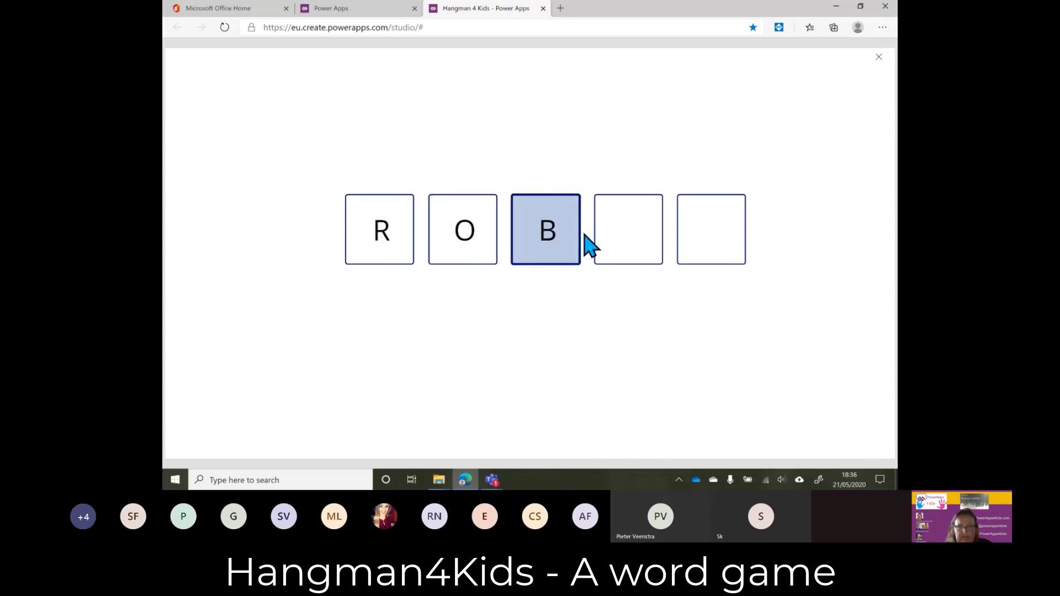
pyautogui.click(611, 232)
pyautogui.write('I')
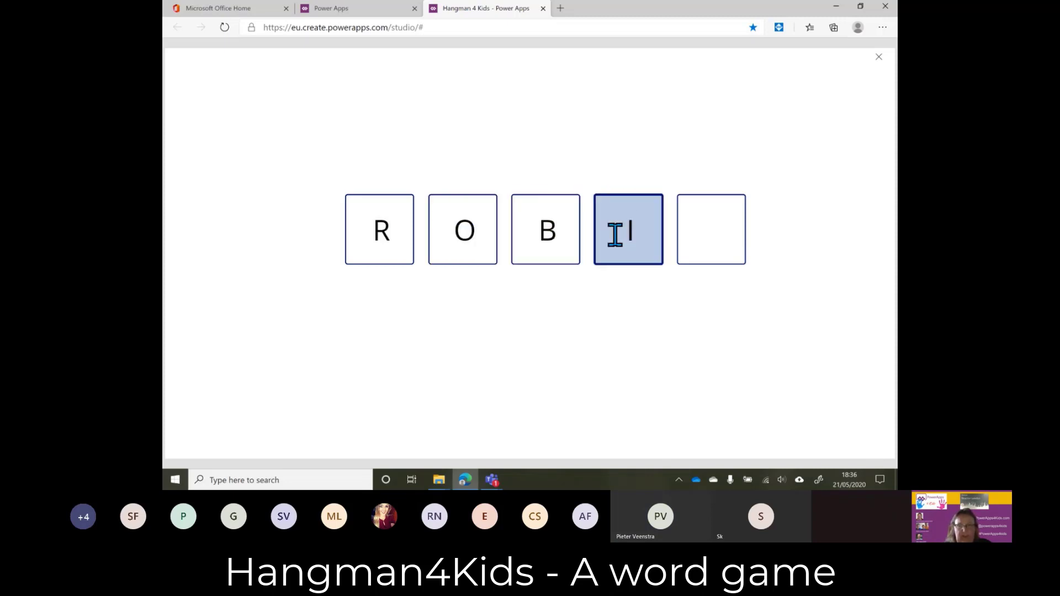
pyautogui.click(717, 234)
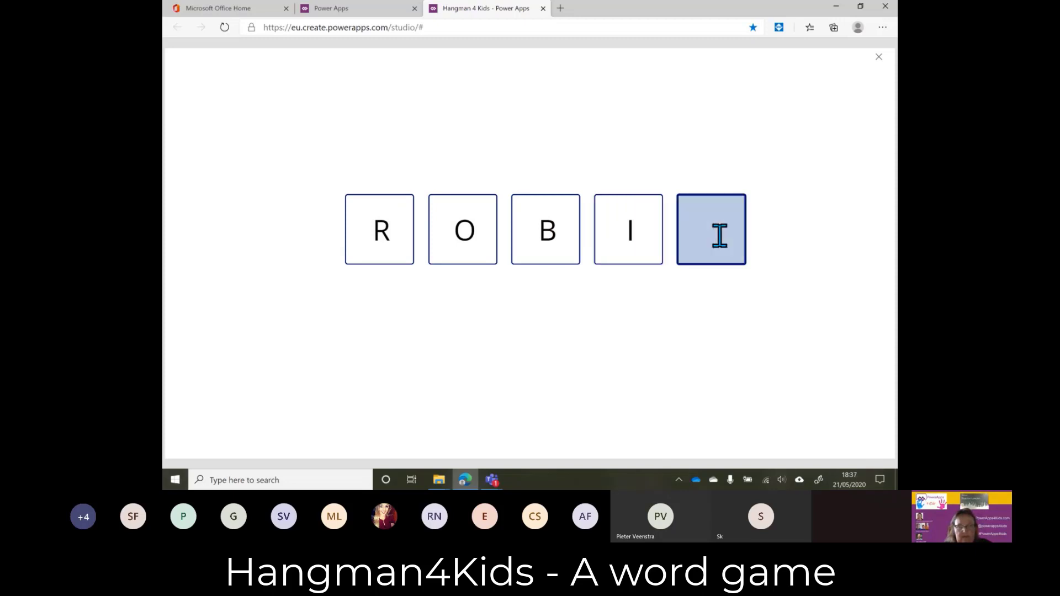
pyautogui.write('N')
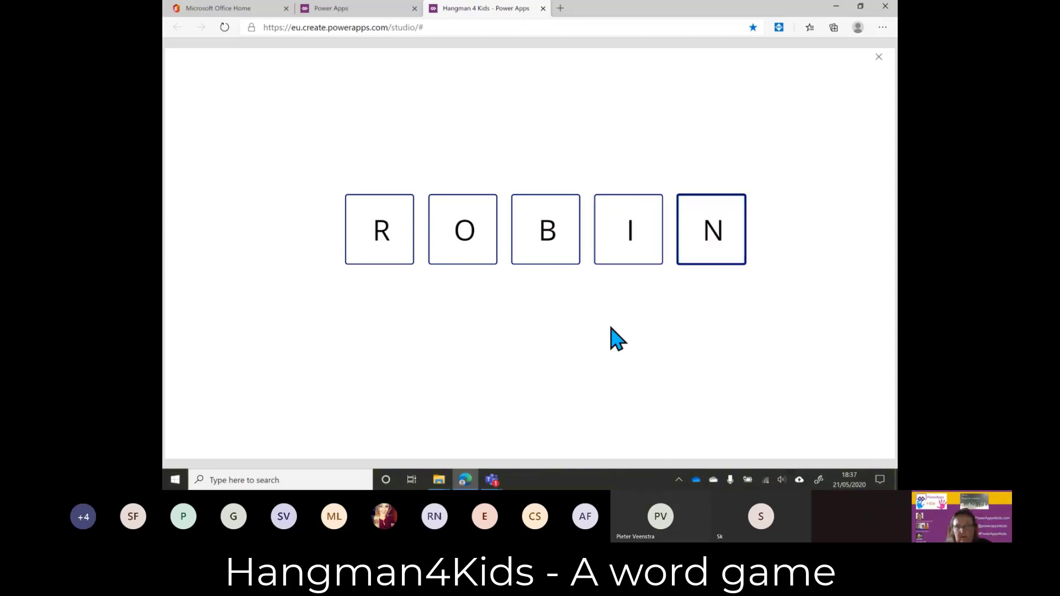
pyautogui.click(612, 328)
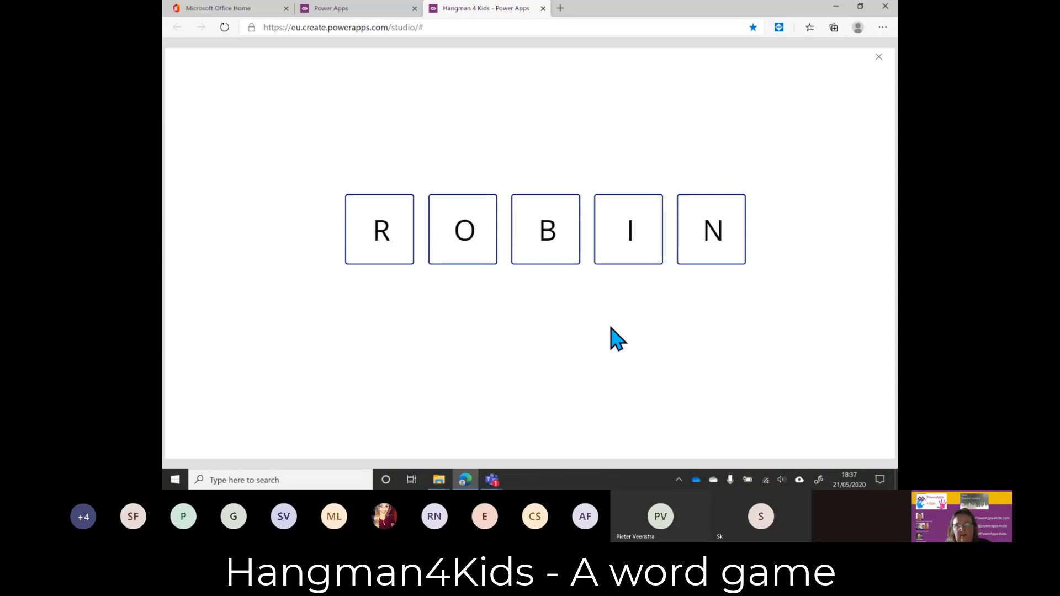
pyautogui.click(878, 57)
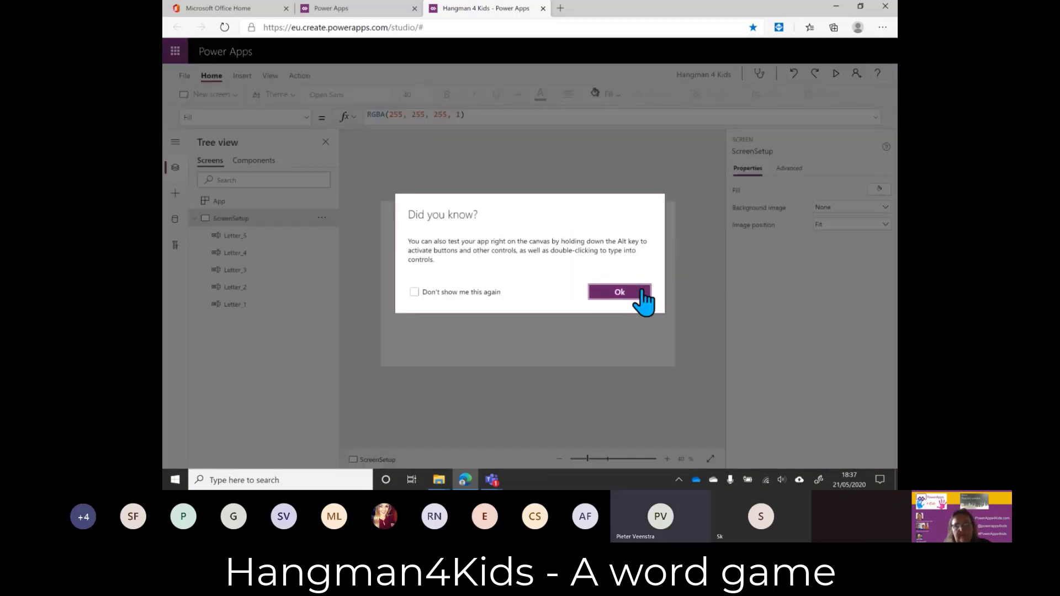
pyautogui.click(634, 291)
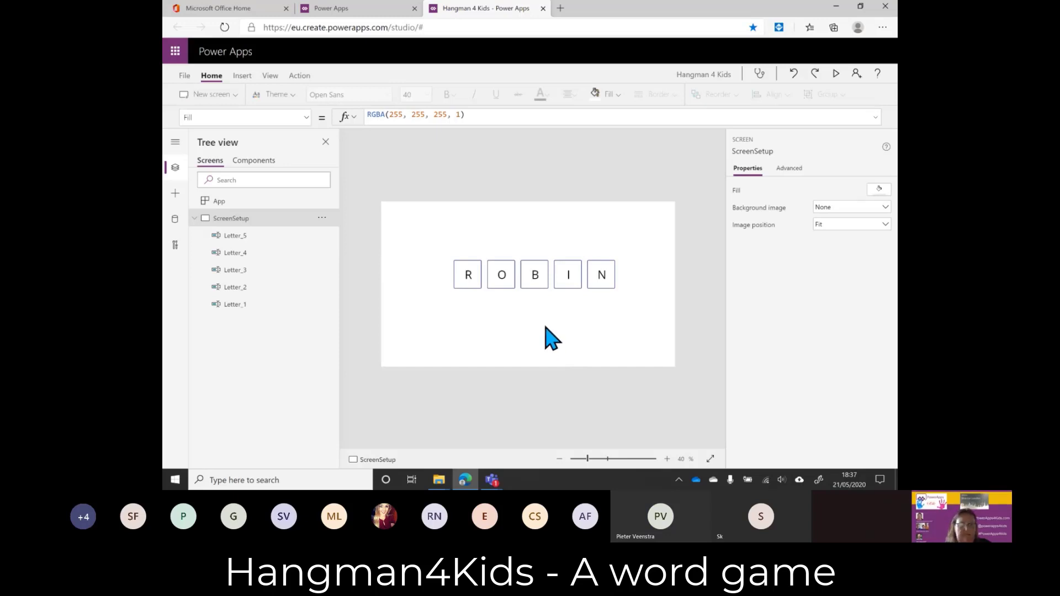
# Step: Insert a button, make it 95 tall and position it below the ROBIN boxes as Play Game
pyautogui.click(244, 77)
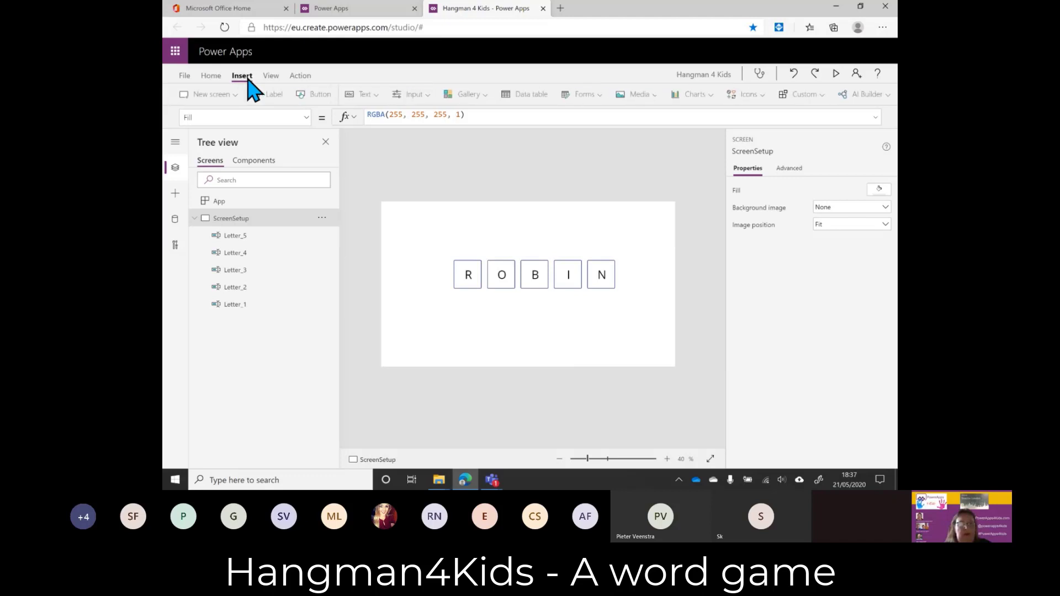
pyautogui.click(309, 95)
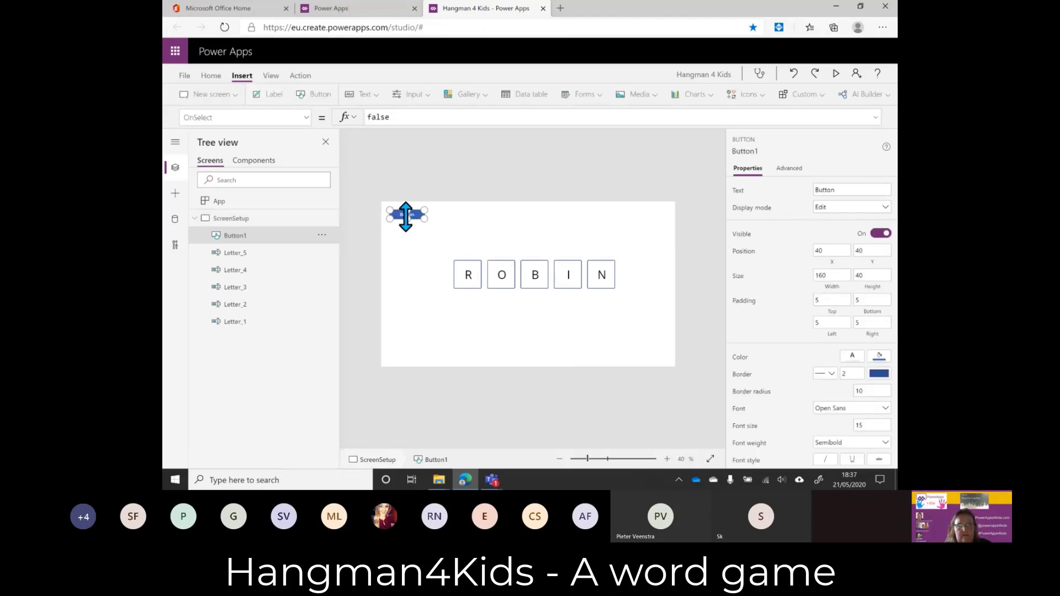
pyautogui.moveTo(406, 218); pyautogui.dragTo(541, 314)
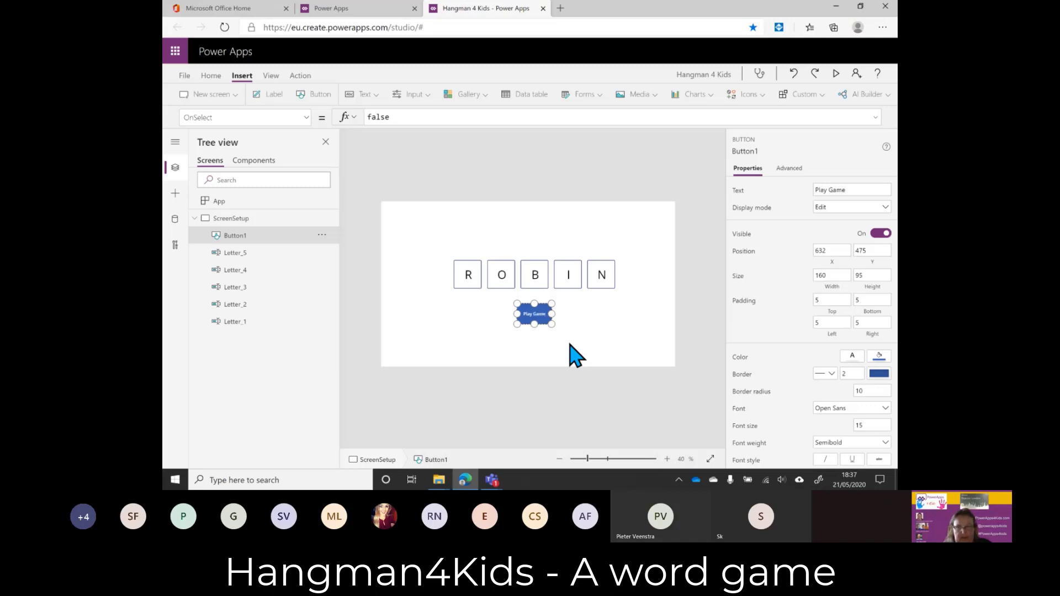
pyautogui.click(475, 328)
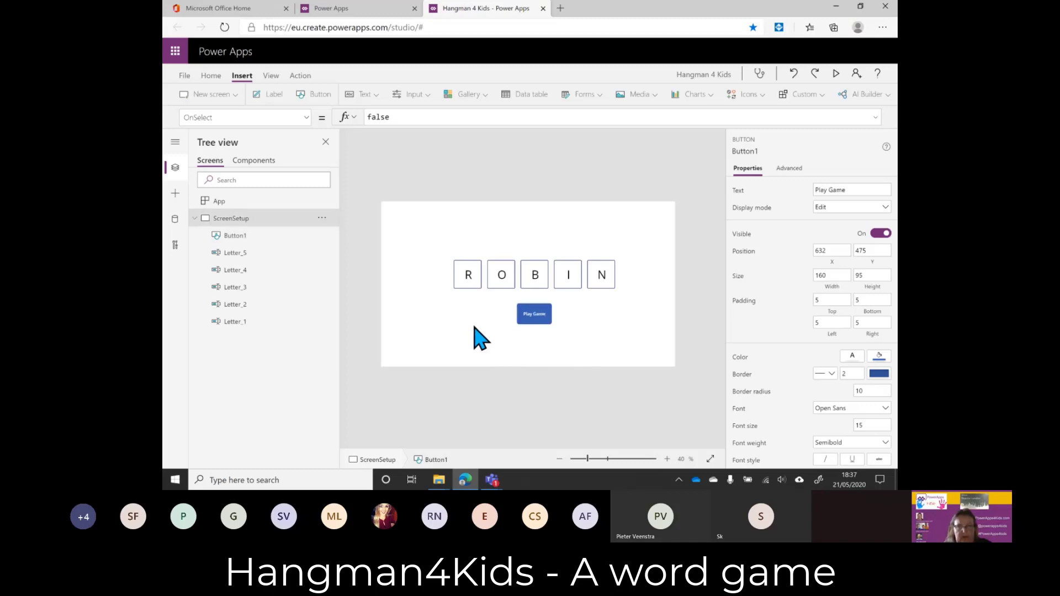
pyautogui.click(545, 321)
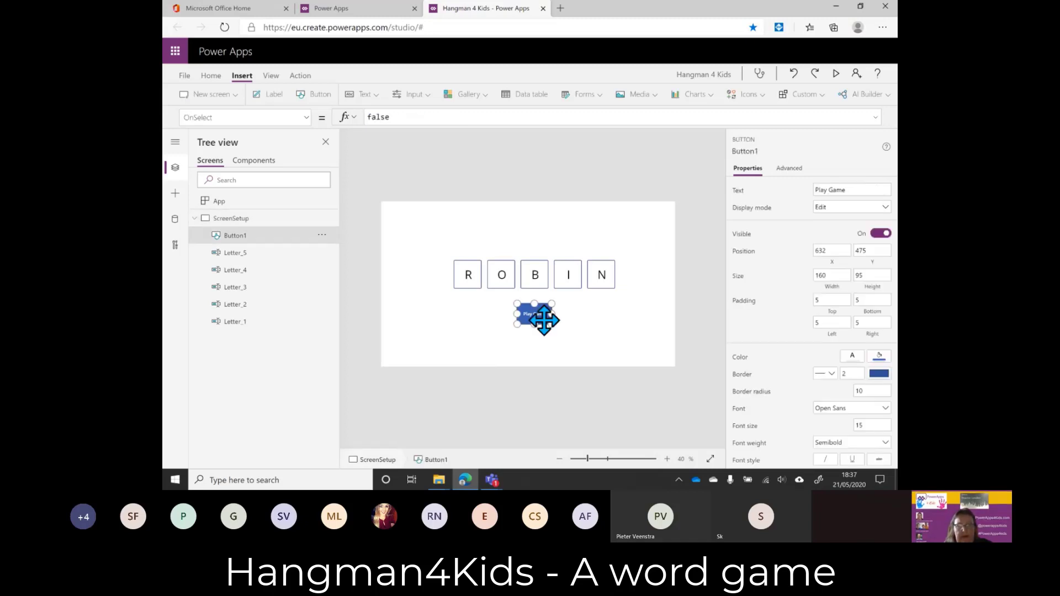
pyautogui.click(326, 142)
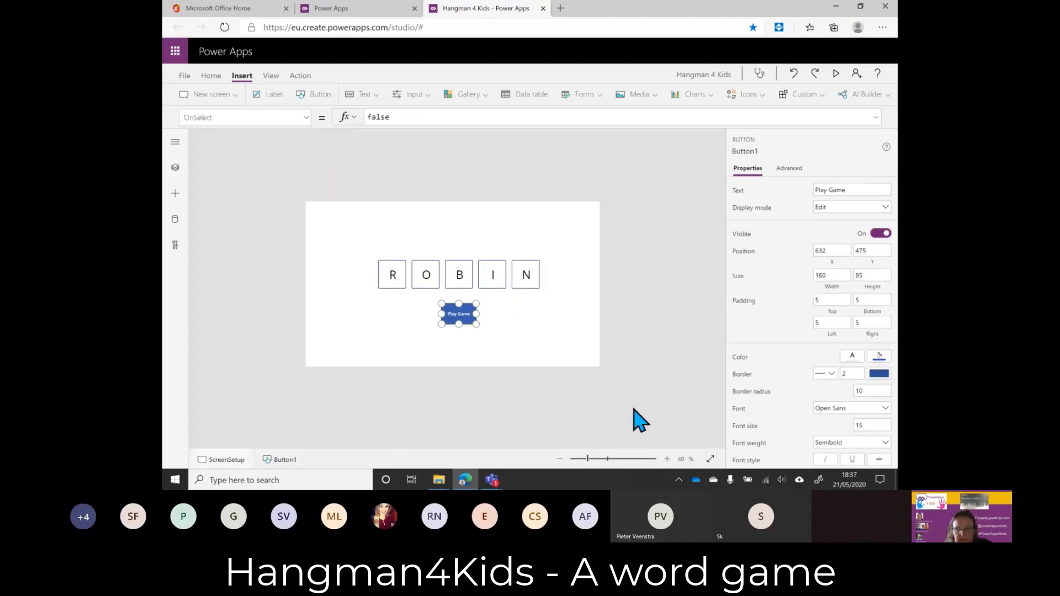
pyautogui.click(666, 459)
pyautogui.click(666, 459)
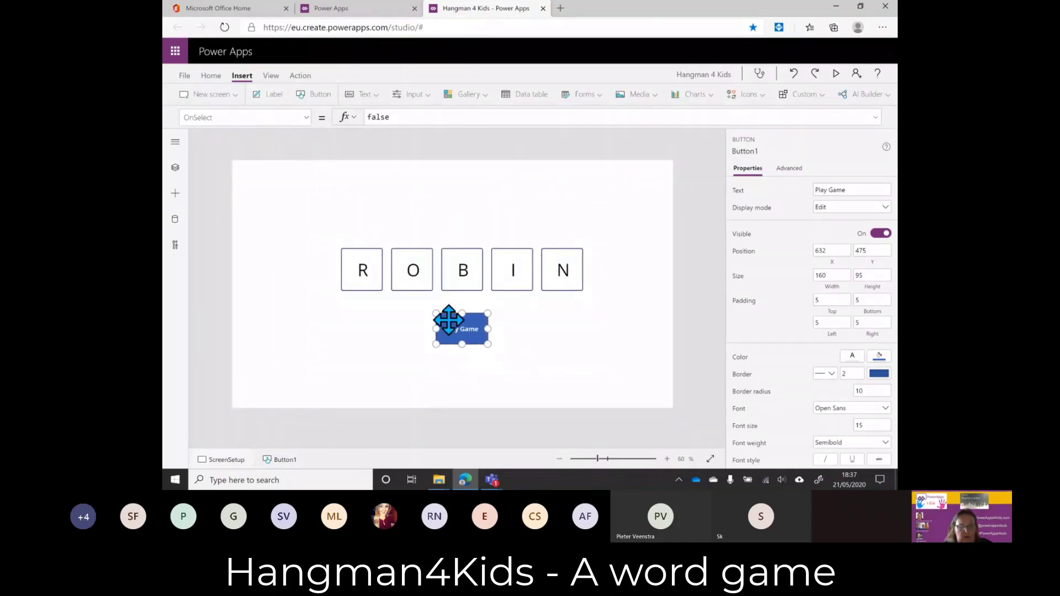
pyautogui.click(300, 76)
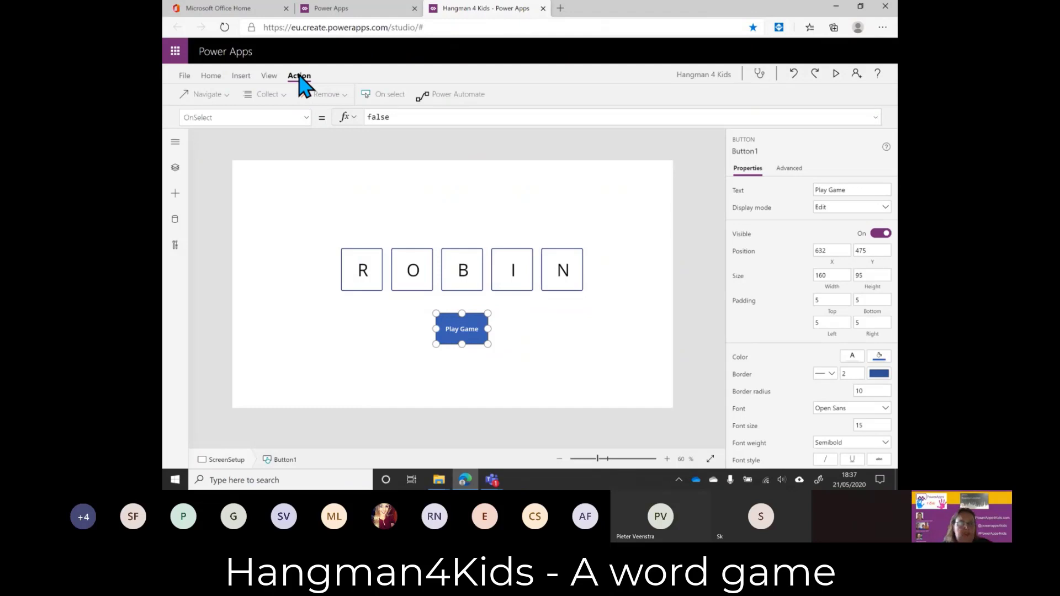
pyautogui.click(176, 168)
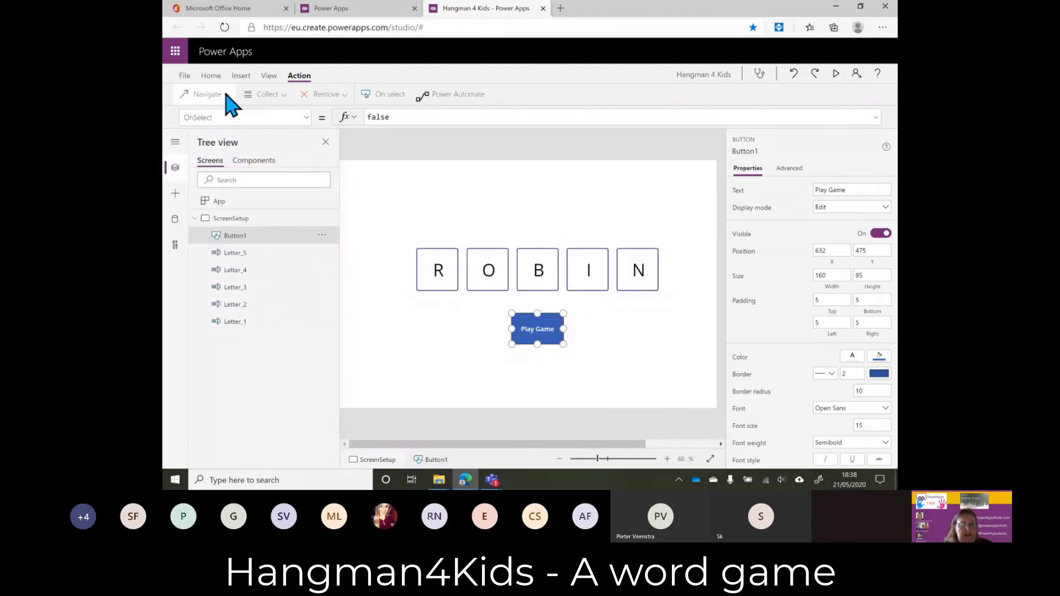
# Step: Add a blank screen named ScreenGame below ScreenSetup, then reselect the Play Game button
pyautogui.click(241, 76)
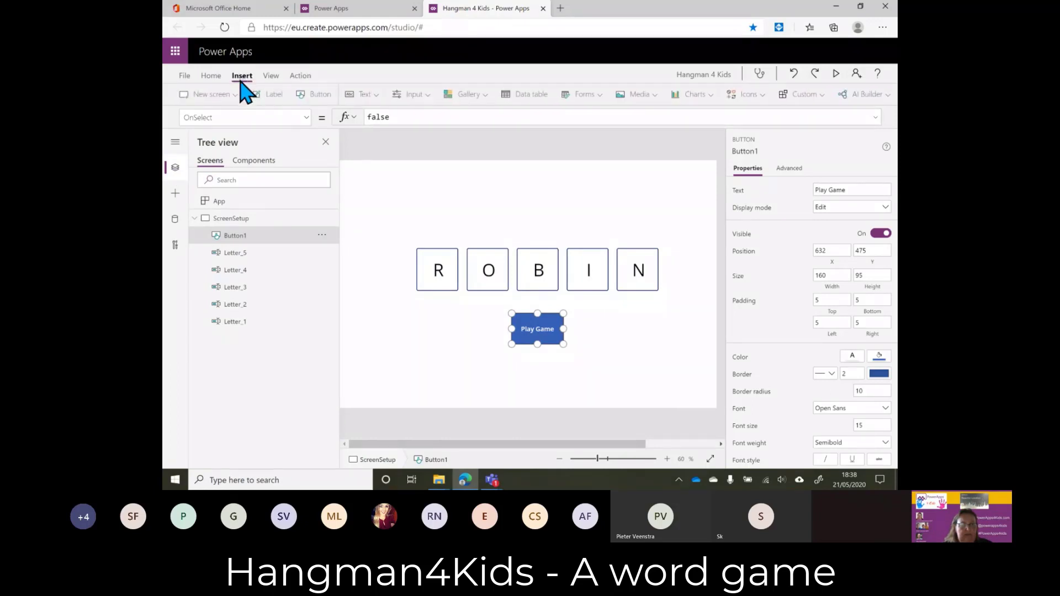
pyautogui.click(233, 97)
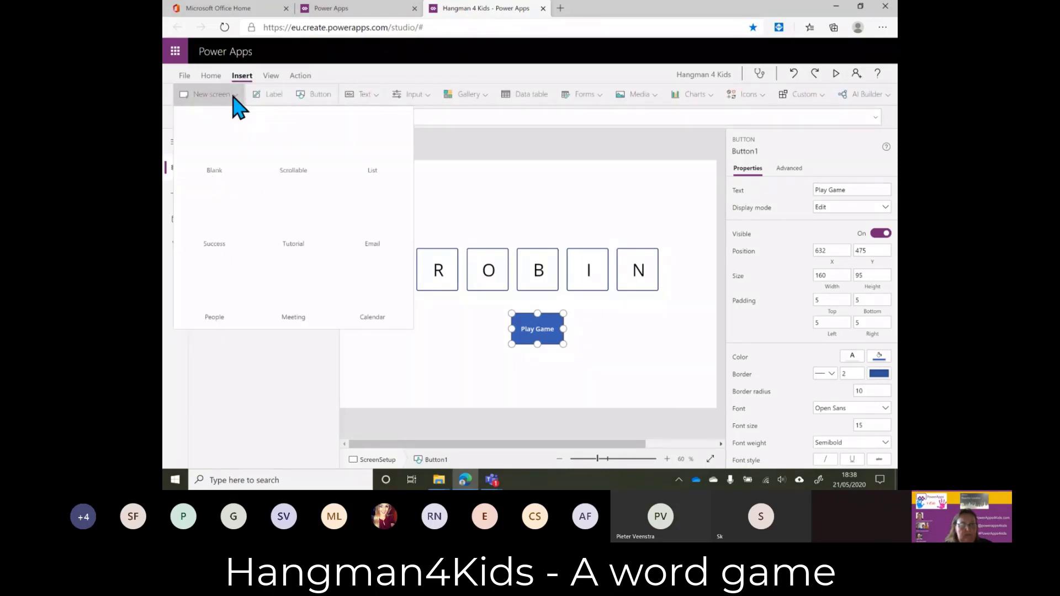
pyautogui.click(221, 161)
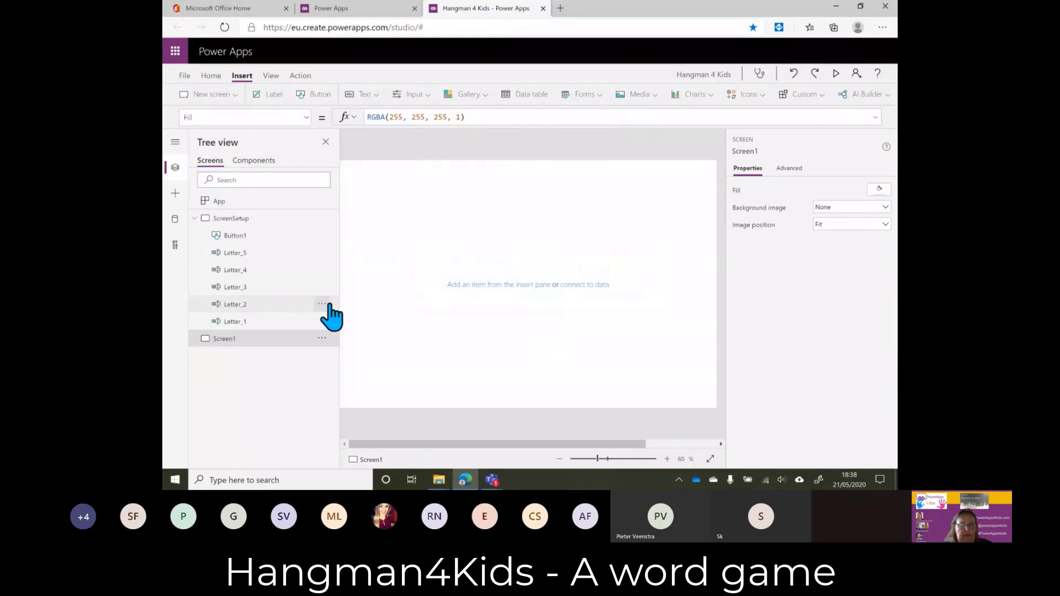
pyautogui.doubleClick(253, 338)
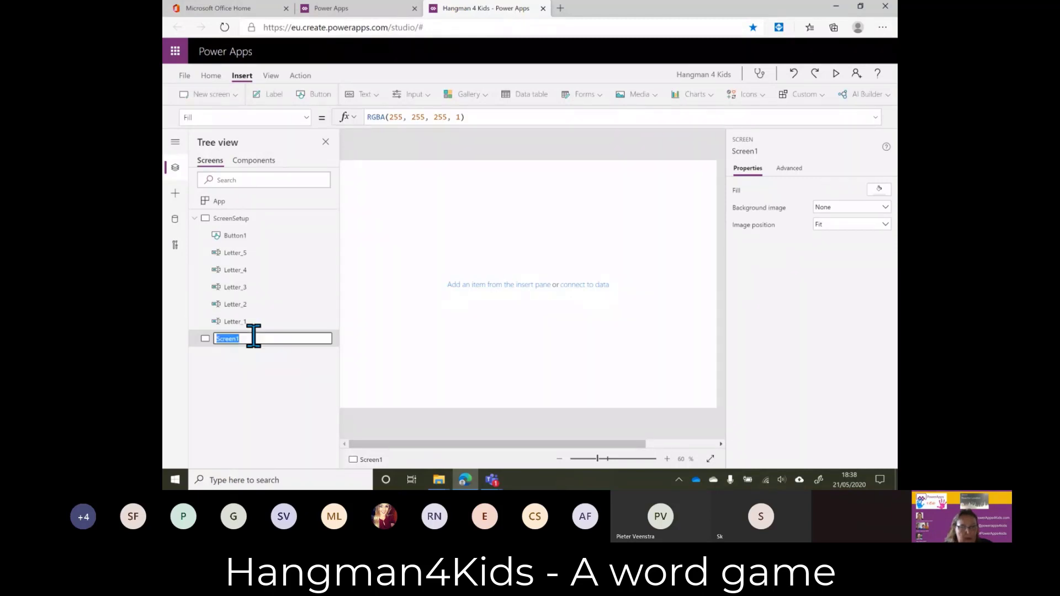
pyautogui.write('S')
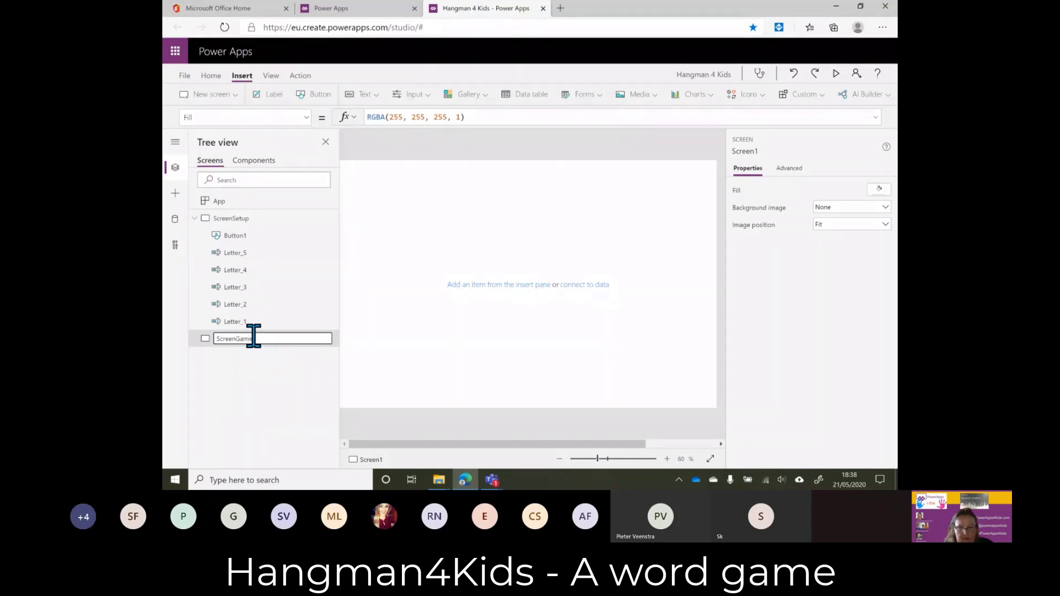
pyautogui.press('Return')
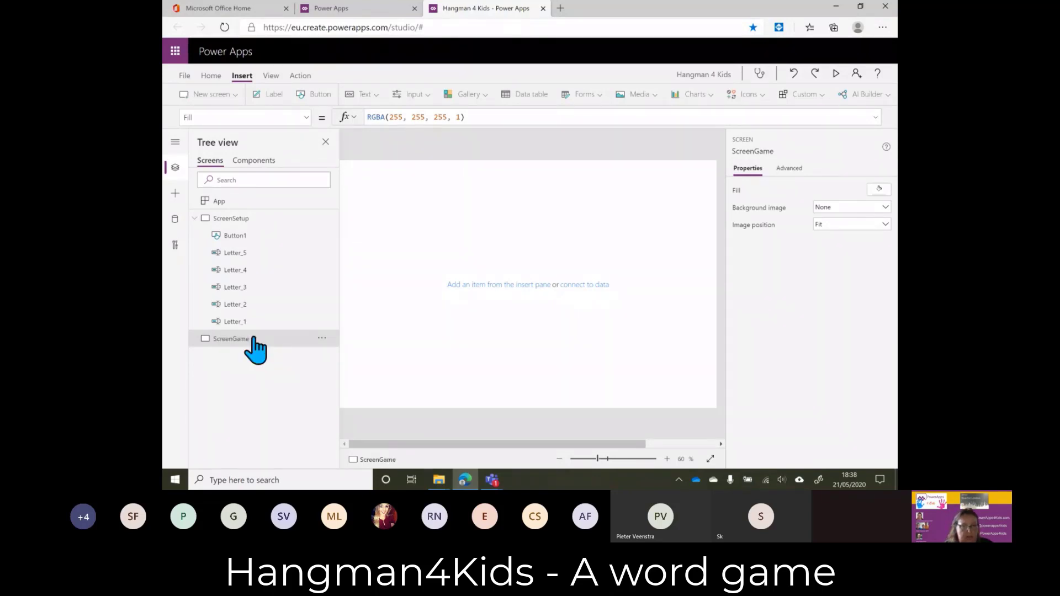
pyautogui.click(241, 220)
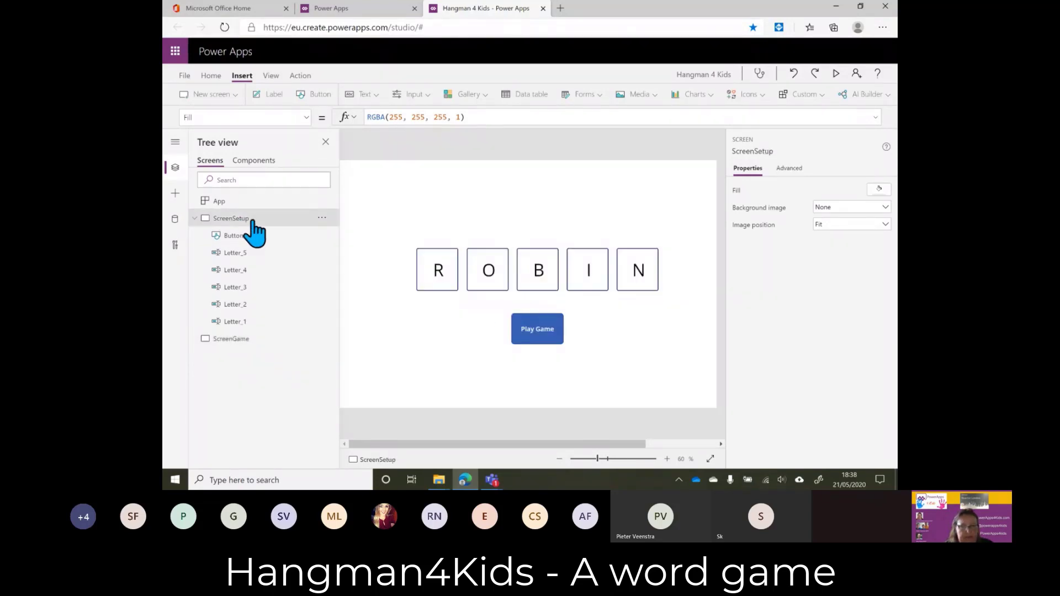
pyautogui.click(523, 337)
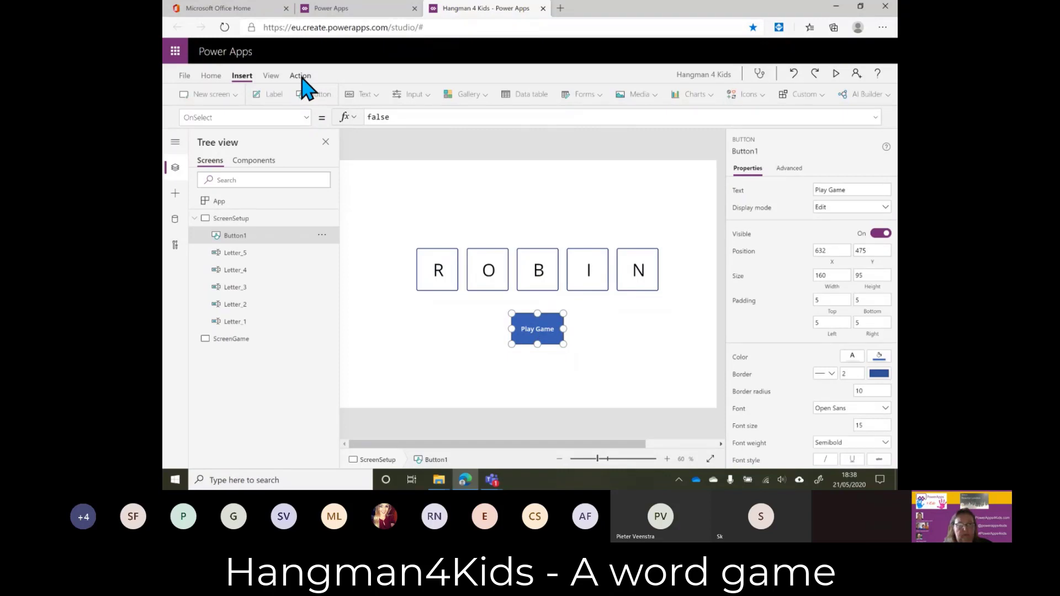
# Step: Set Play Game's action to Navigate to ScreenGame with ScreenTransition.CoverRight
pyautogui.click(301, 76)
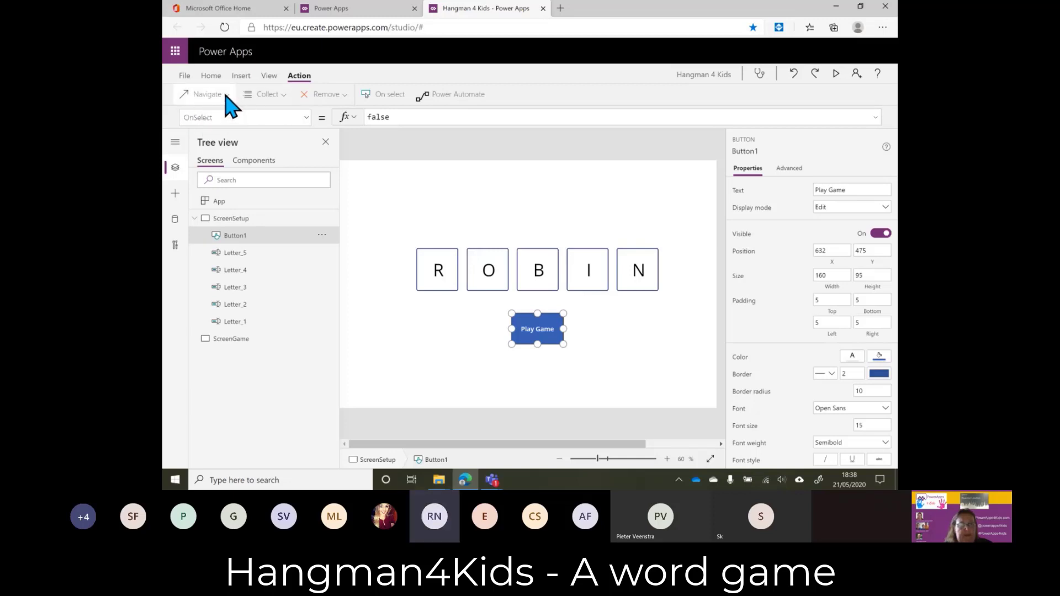
pyautogui.click(225, 96)
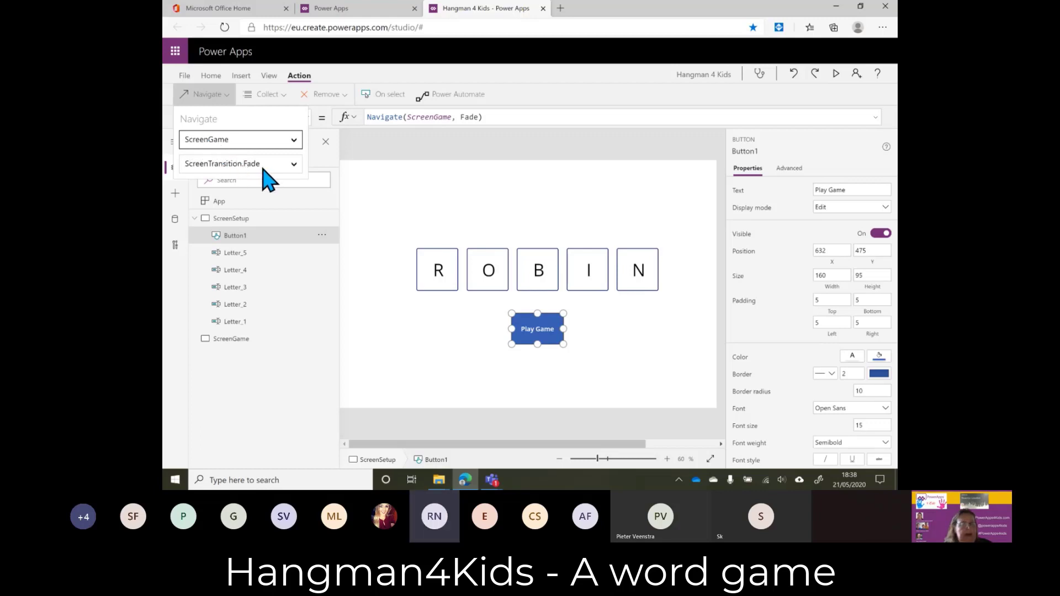
pyautogui.click(294, 165)
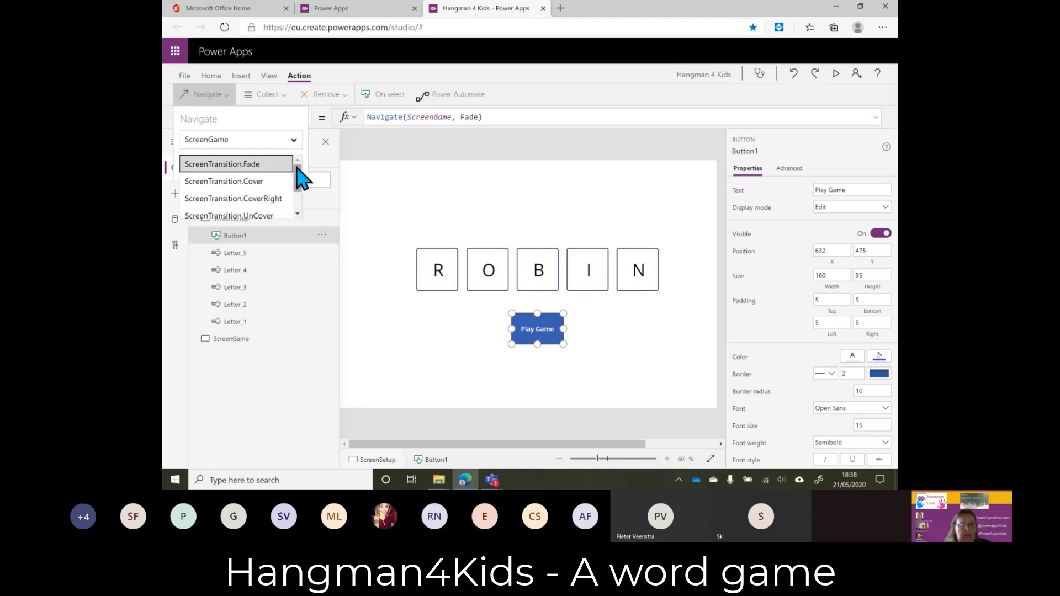
pyautogui.click(283, 200)
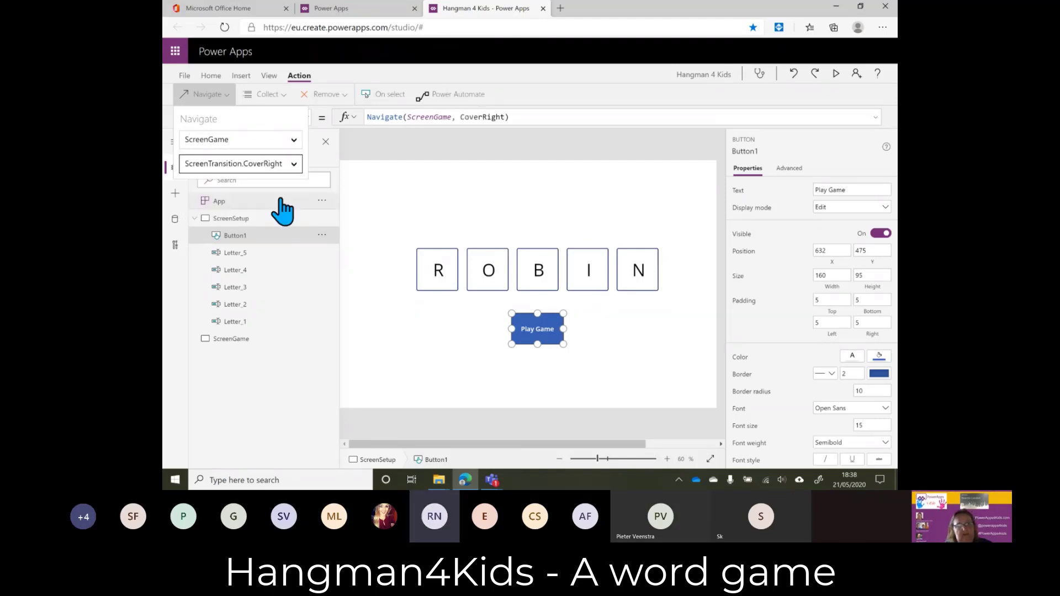
pyautogui.click(455, 191)
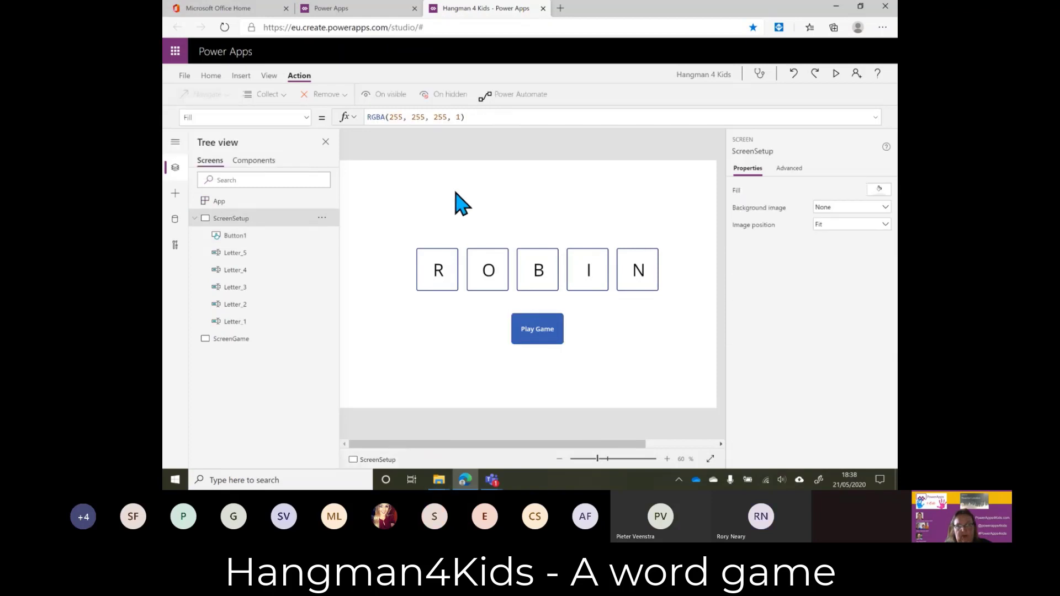
# Step: Preview and confirm Play Game opens the blank ScreenGame, then exit and turn off the tip
pyautogui.click(836, 74)
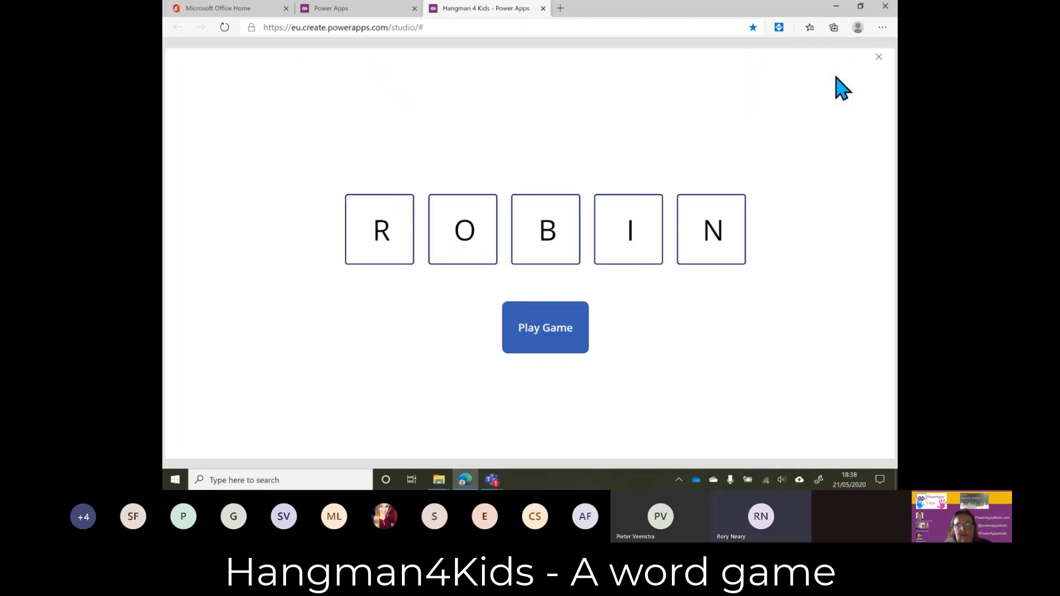
pyautogui.click(570, 342)
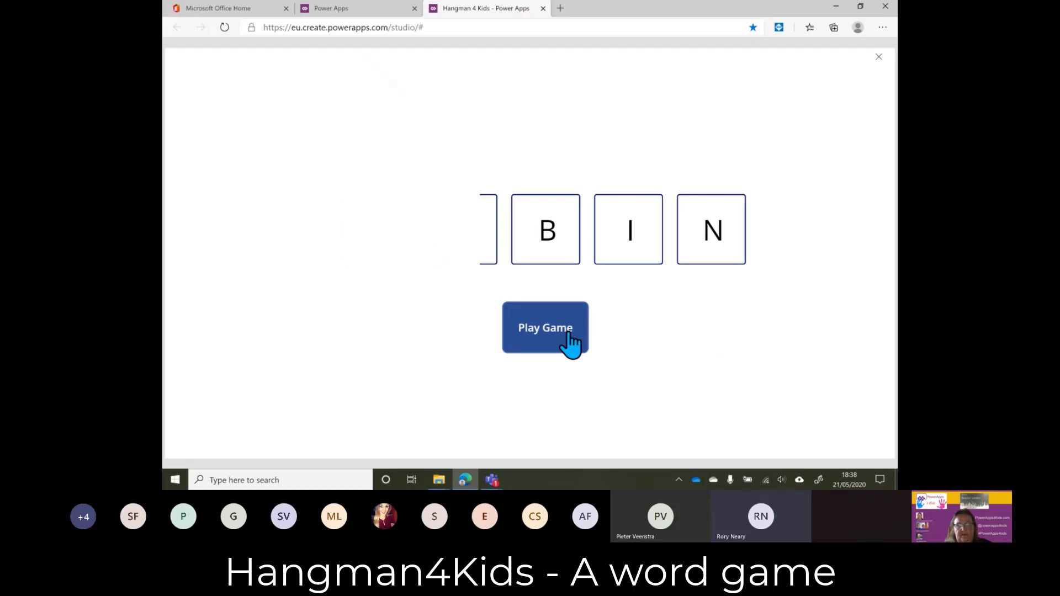
pyautogui.click(879, 58)
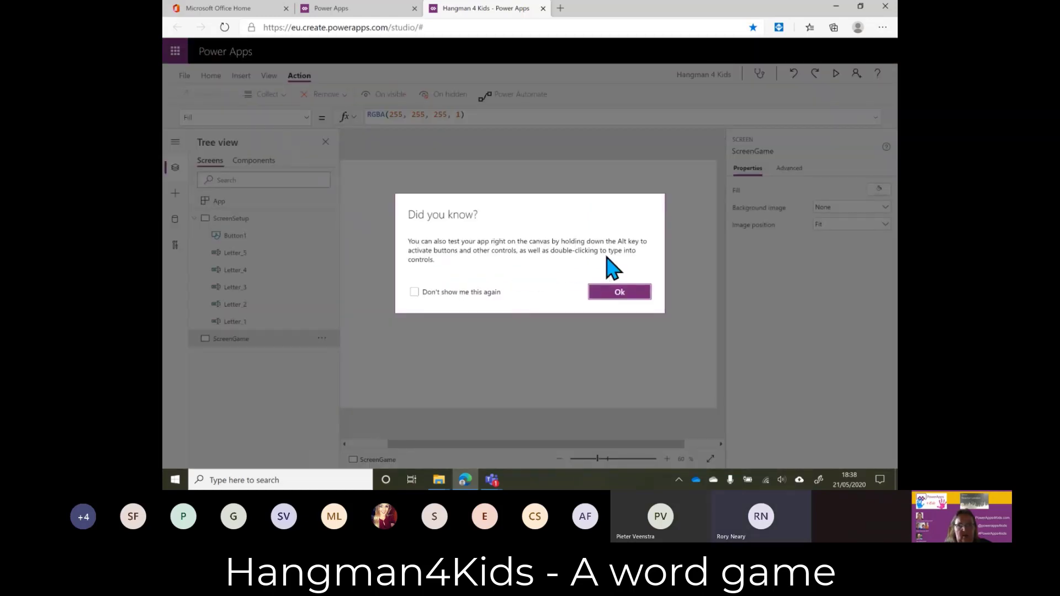
pyautogui.click(472, 291)
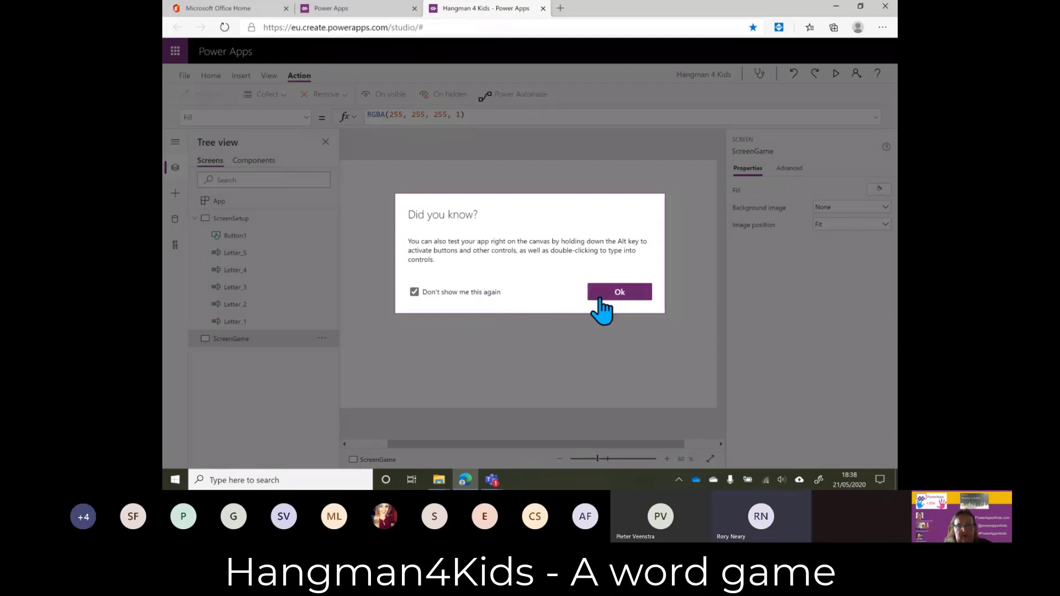
pyautogui.click(619, 293)
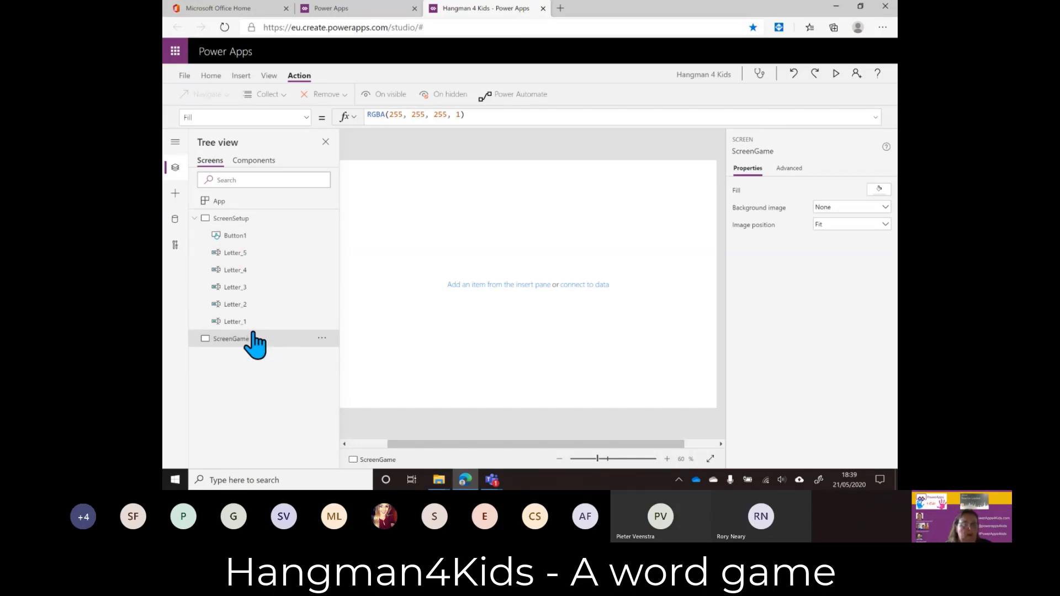
# Step: Paste the Letter text input onto ScreenGame and move it up and right
pyautogui.rightClick(460, 335)
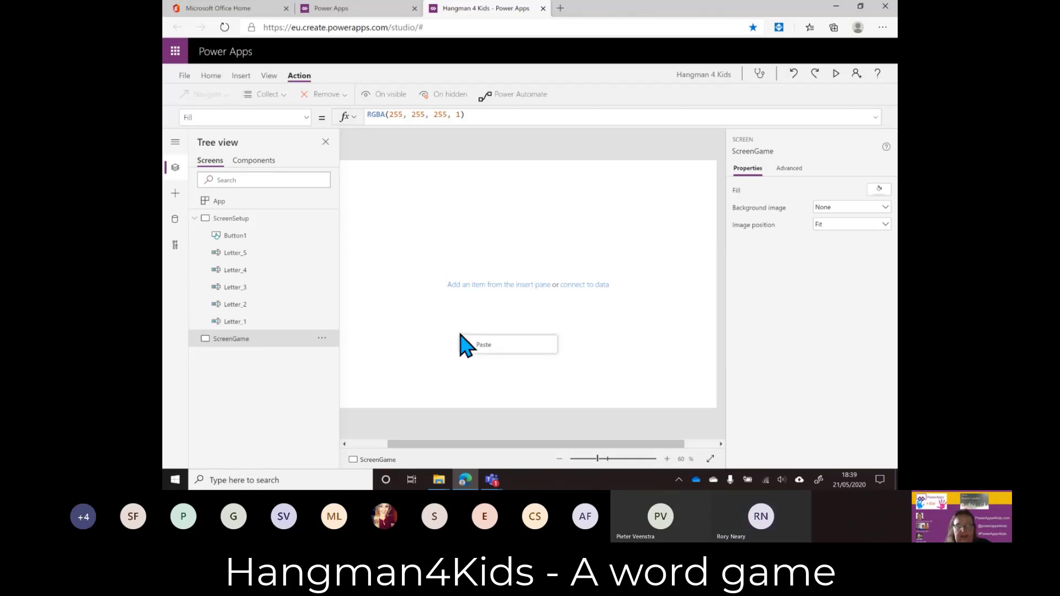
pyautogui.click(478, 345)
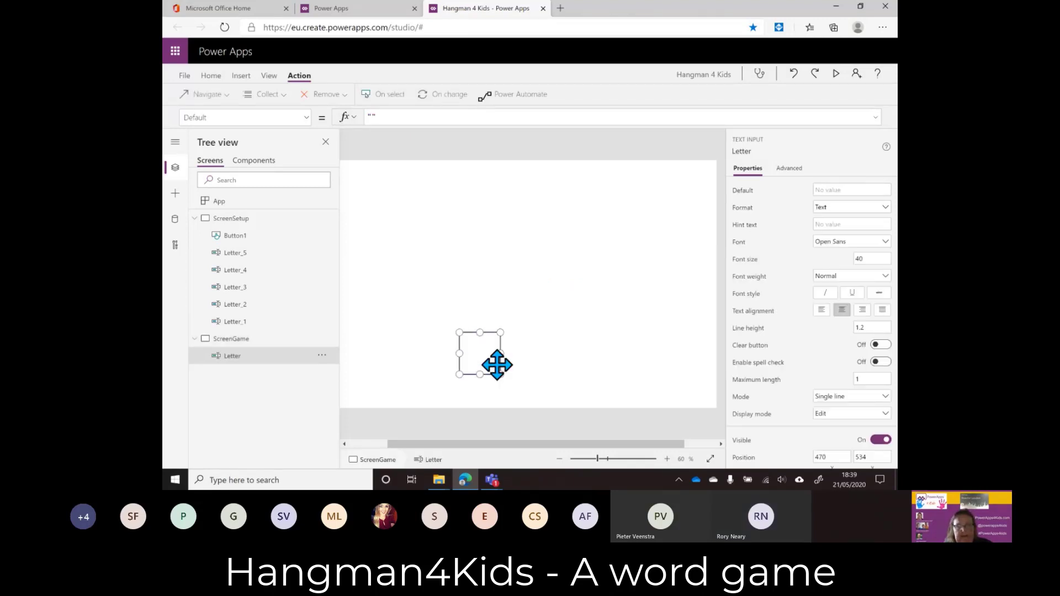
pyautogui.moveTo(486, 360); pyautogui.dragTo(524, 297)
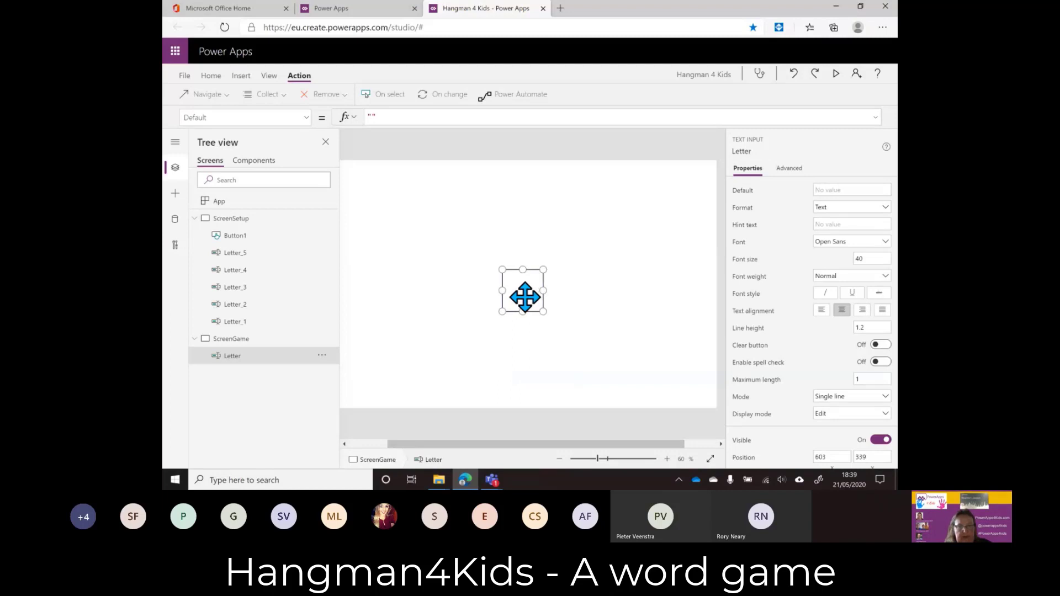
# Step: Rename the pasted input to Guess and move it slightly lower
pyautogui.doubleClick(250, 356)
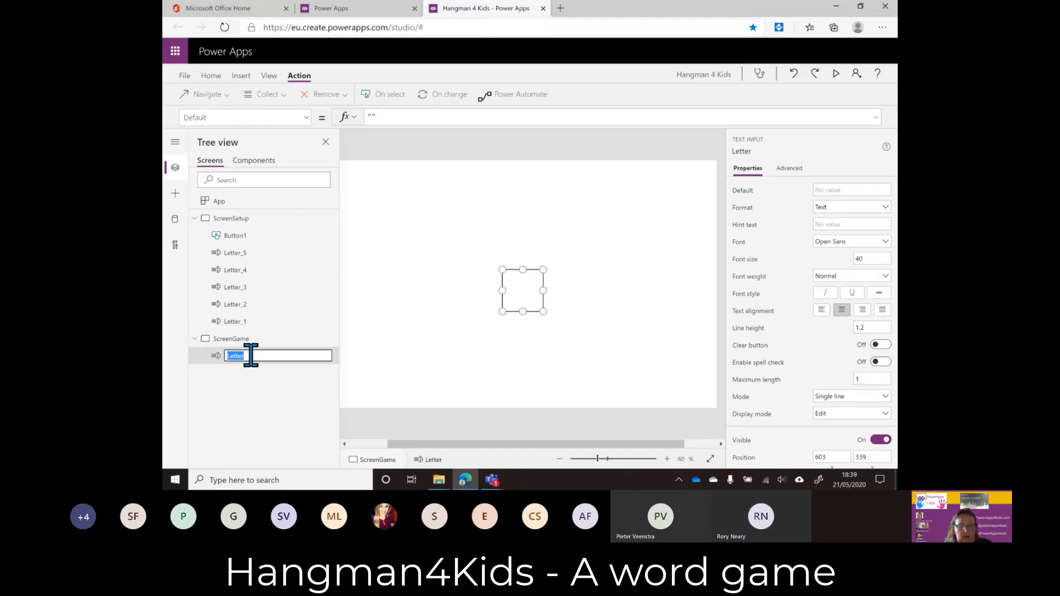
pyautogui.write('Guess')
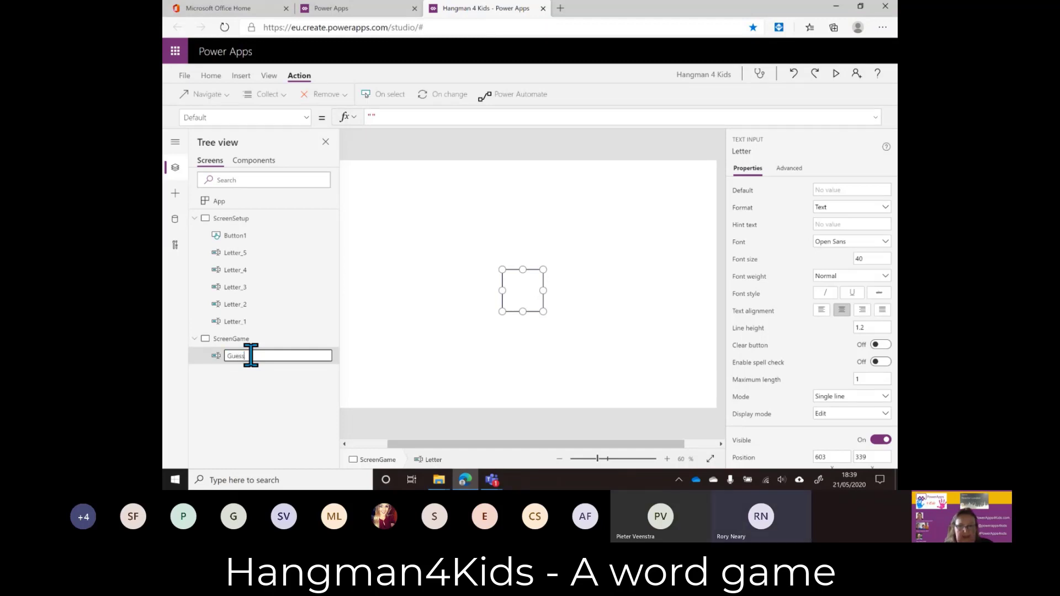
pyautogui.press('Return')
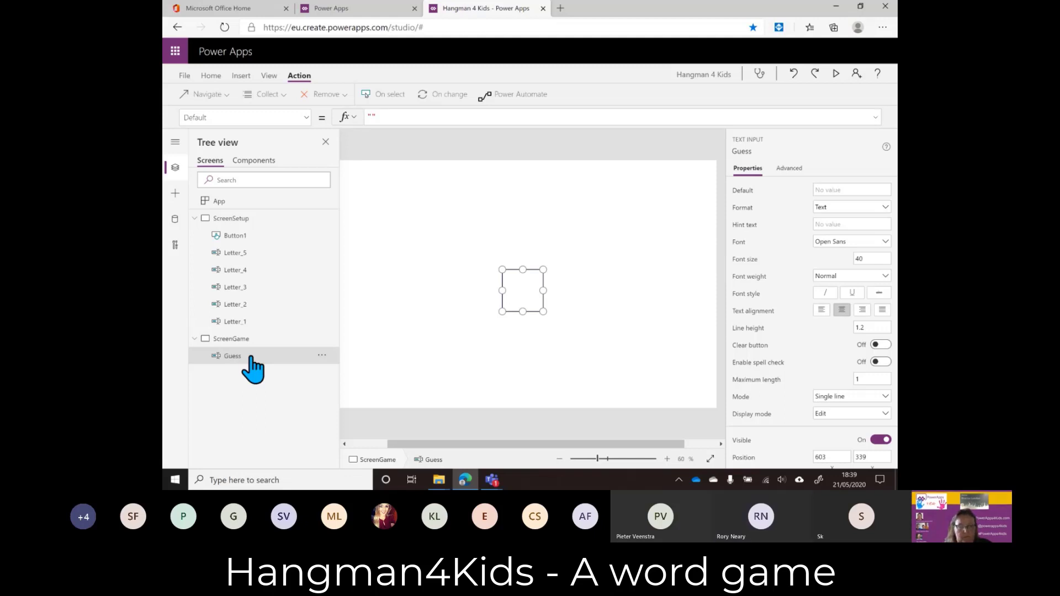
pyautogui.click(559, 377)
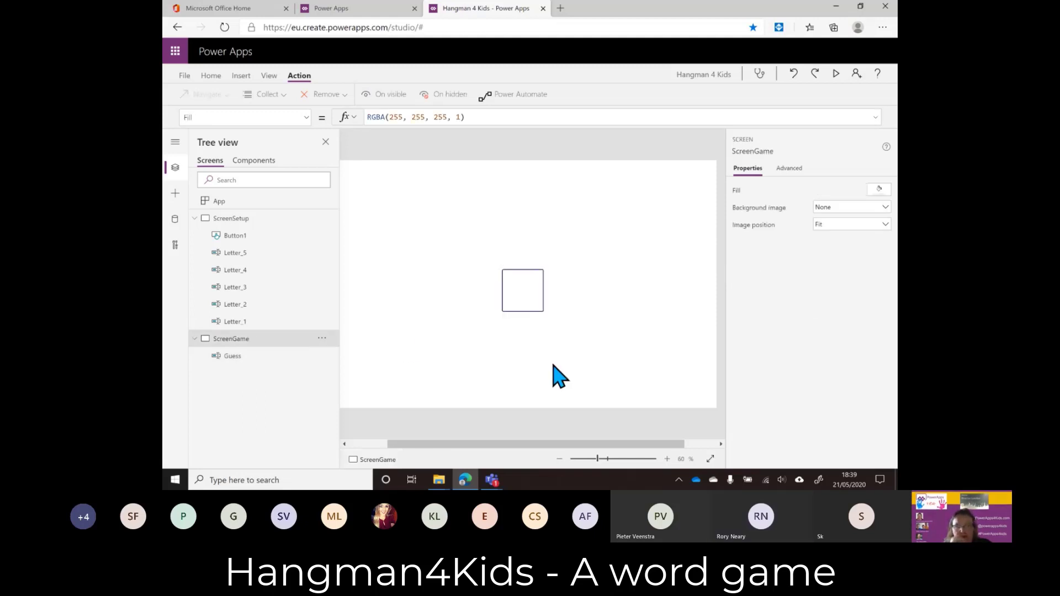
pyautogui.moveTo(528, 302); pyautogui.dragTo(544, 334)
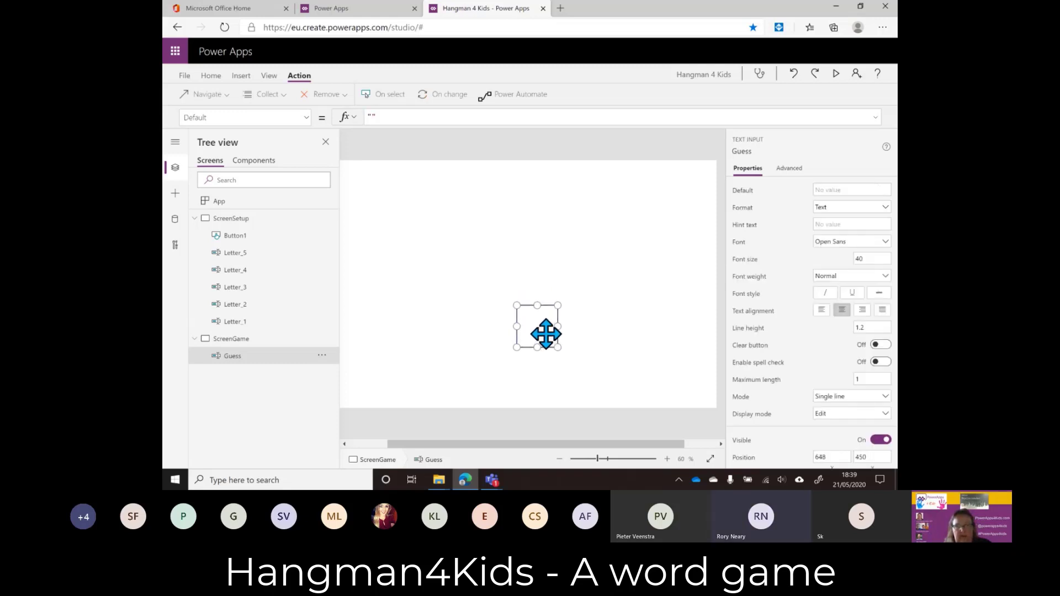
pyautogui.click(457, 294)
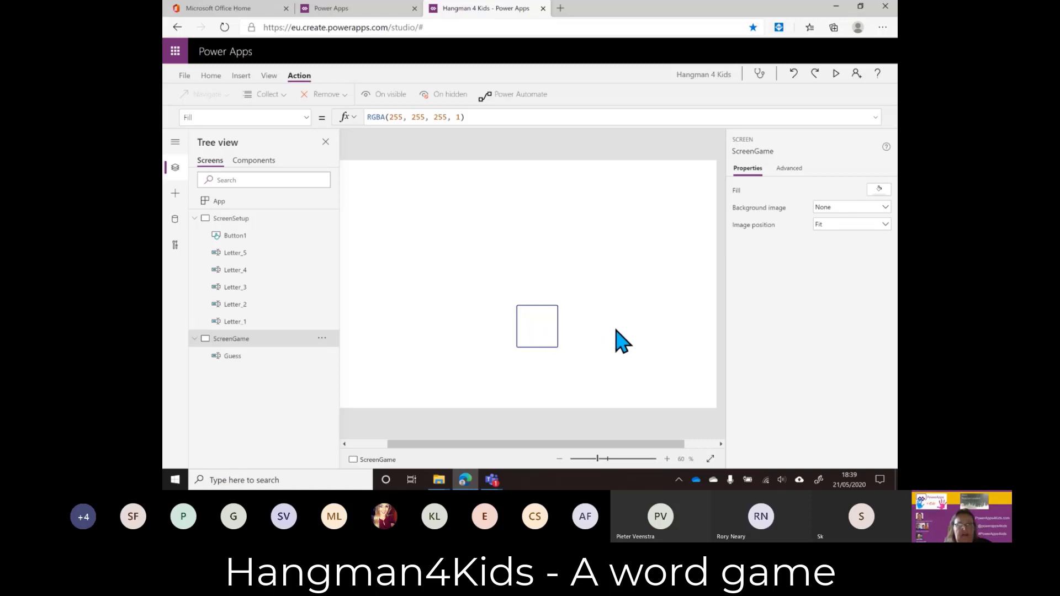
# Step: Insert a taller button right of the Guess input and caption it Make Guess
pyautogui.click(241, 76)
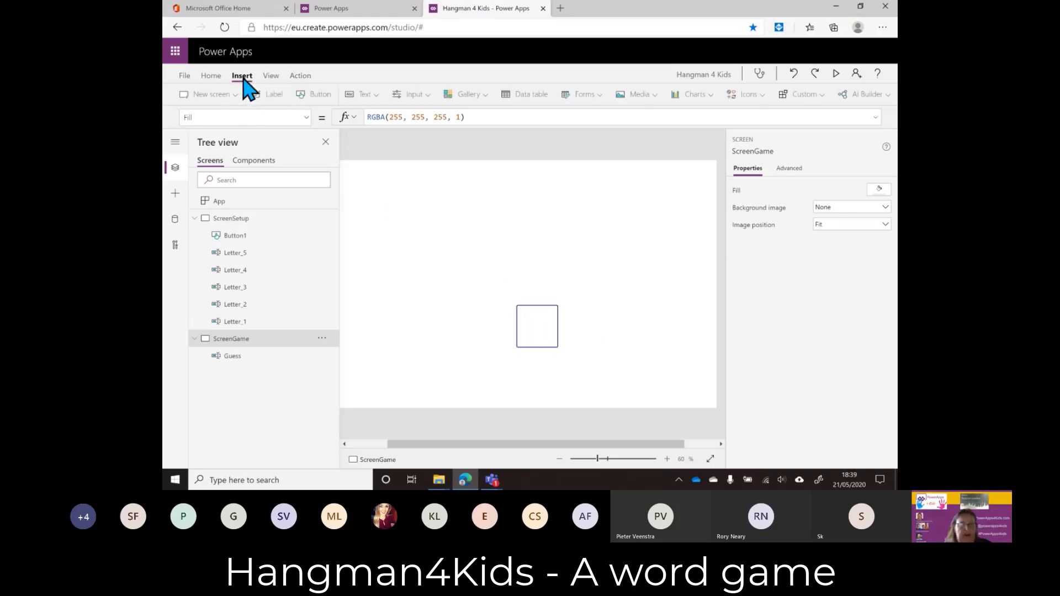
pyautogui.click(316, 96)
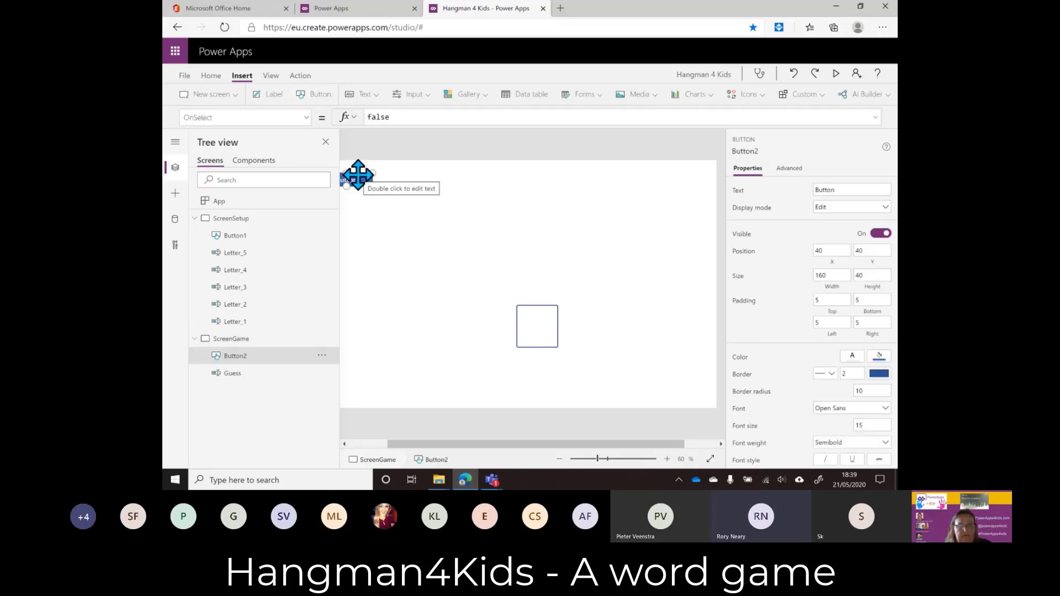
pyautogui.moveTo(356, 178); pyautogui.dragTo(606, 339)
pyautogui.doubleClick(612, 332)
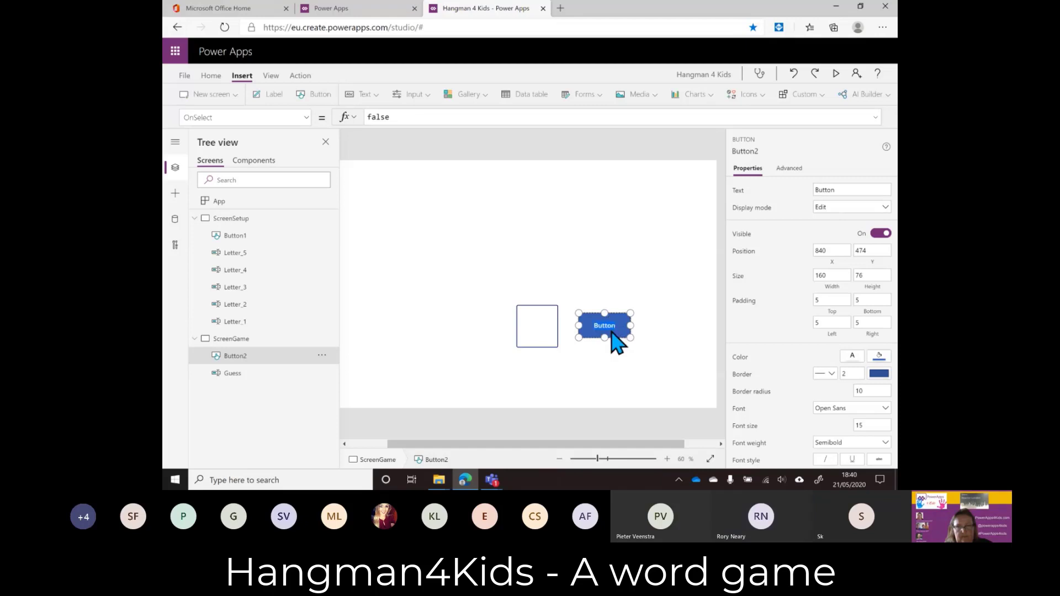
pyautogui.write('GUess')
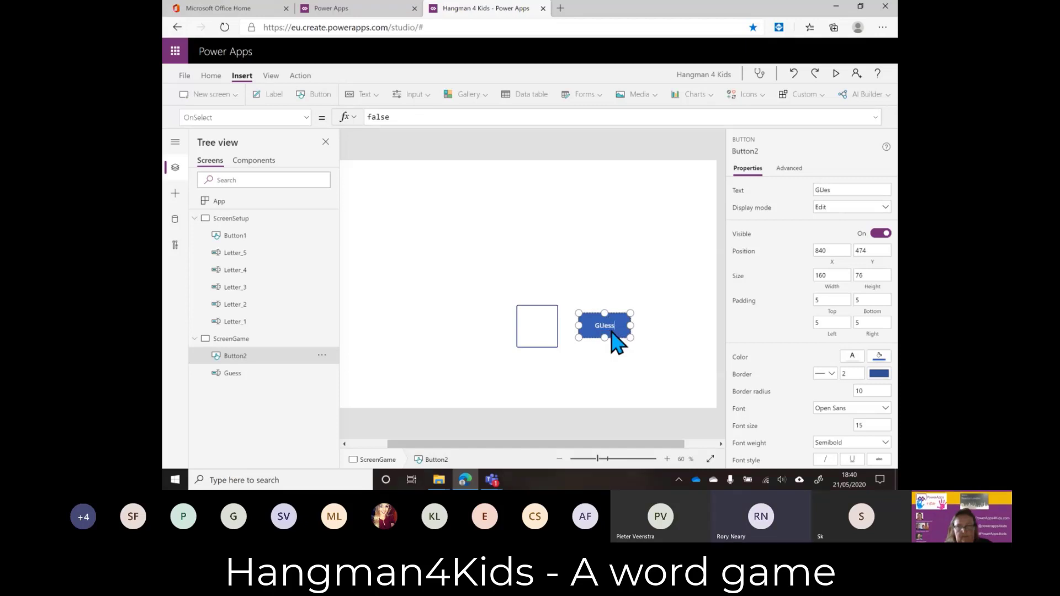
pyautogui.press('BackSpace')
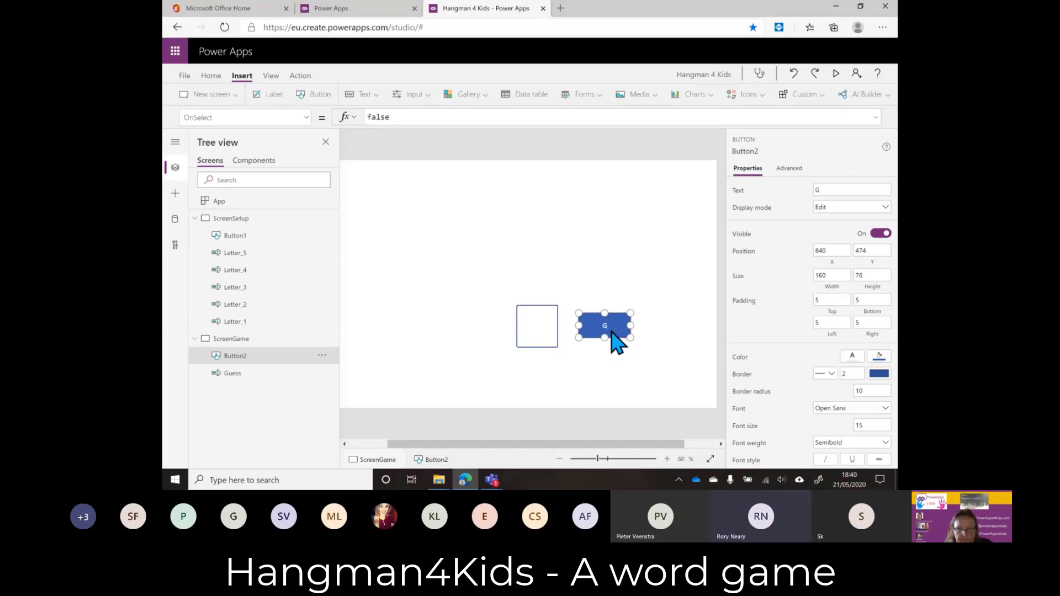
pyautogui.write('Make Guess')
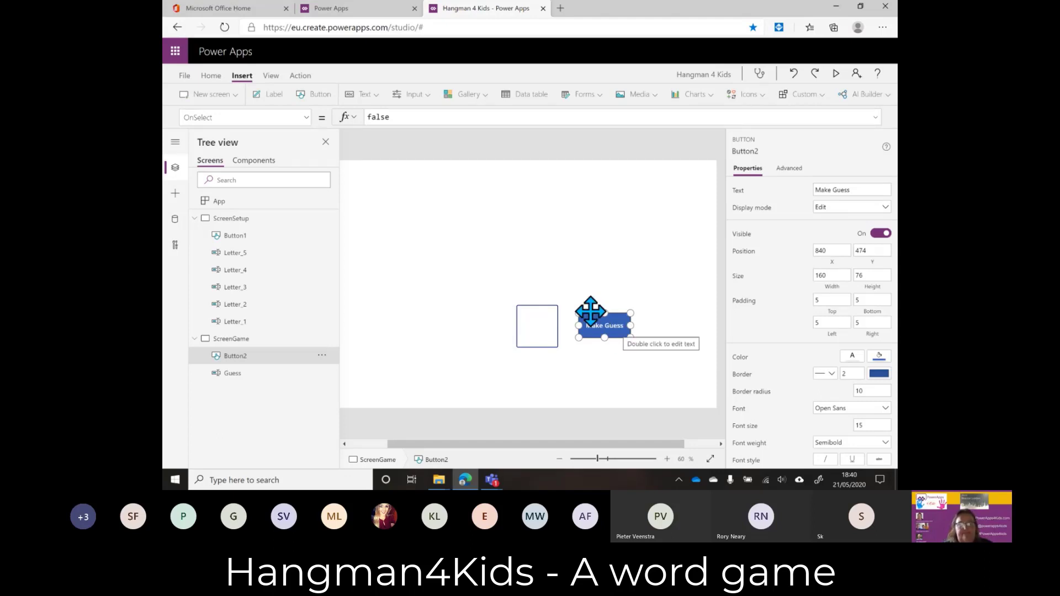
# Step: Replace the button's OnSelect false with Set(MyGuesses, Guess.Text)
pyautogui.doubleClick(373, 118)
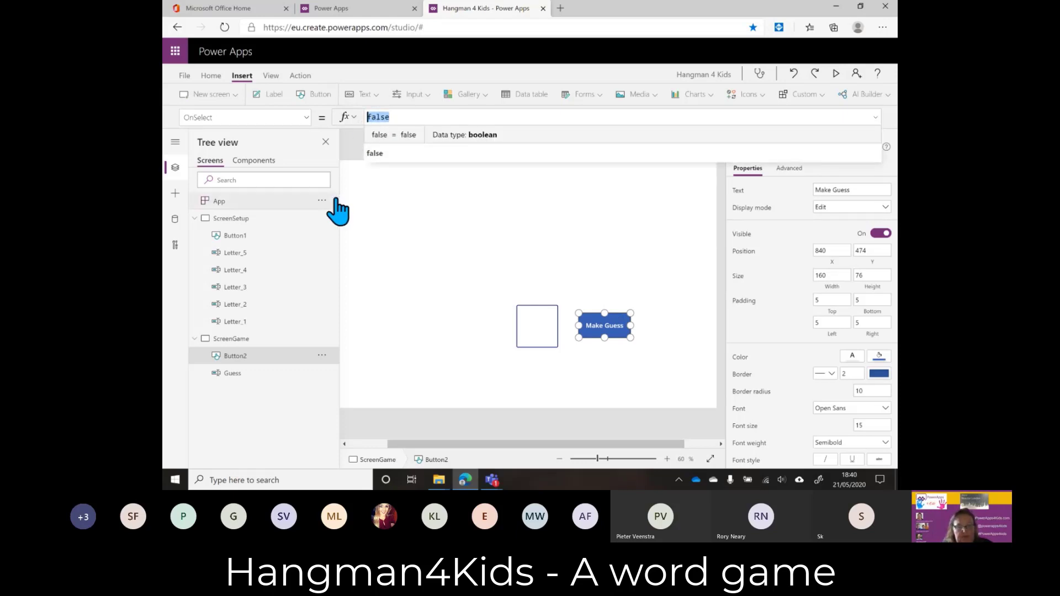
pyautogui.write('Set')
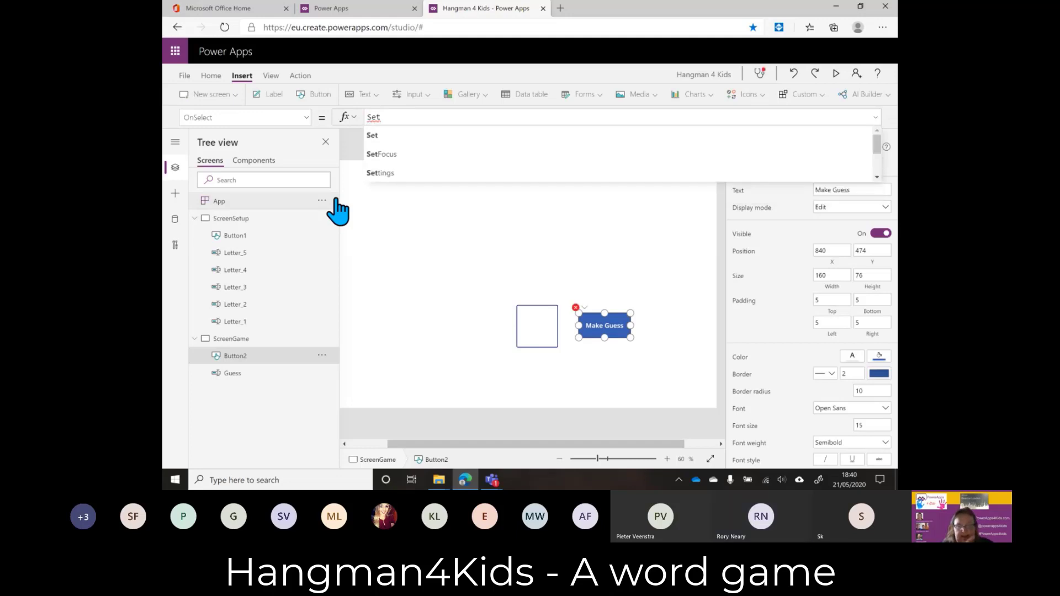
pyautogui.write('(')
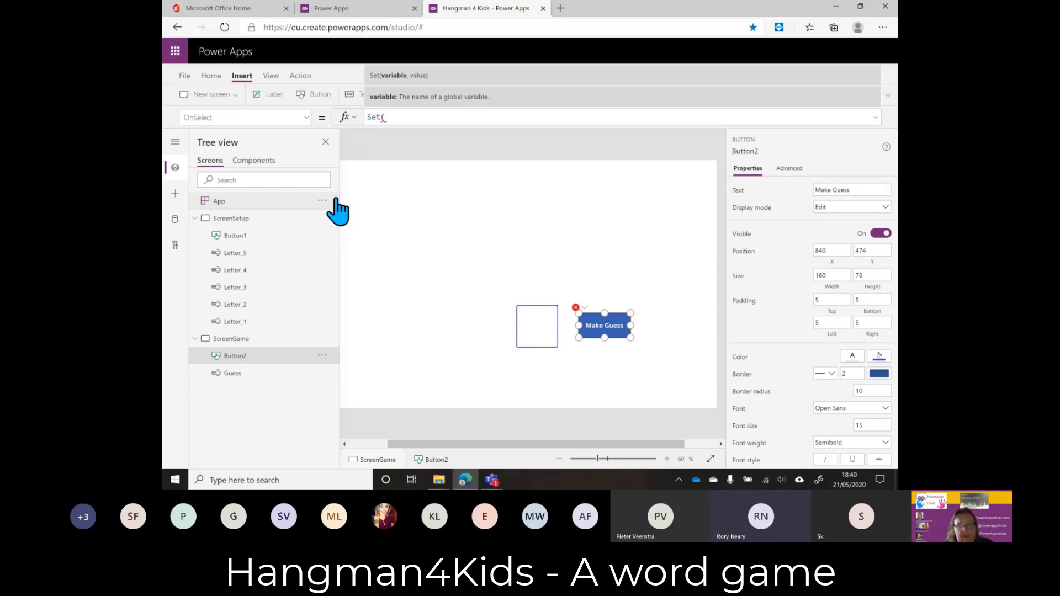
pyautogui.write('My')
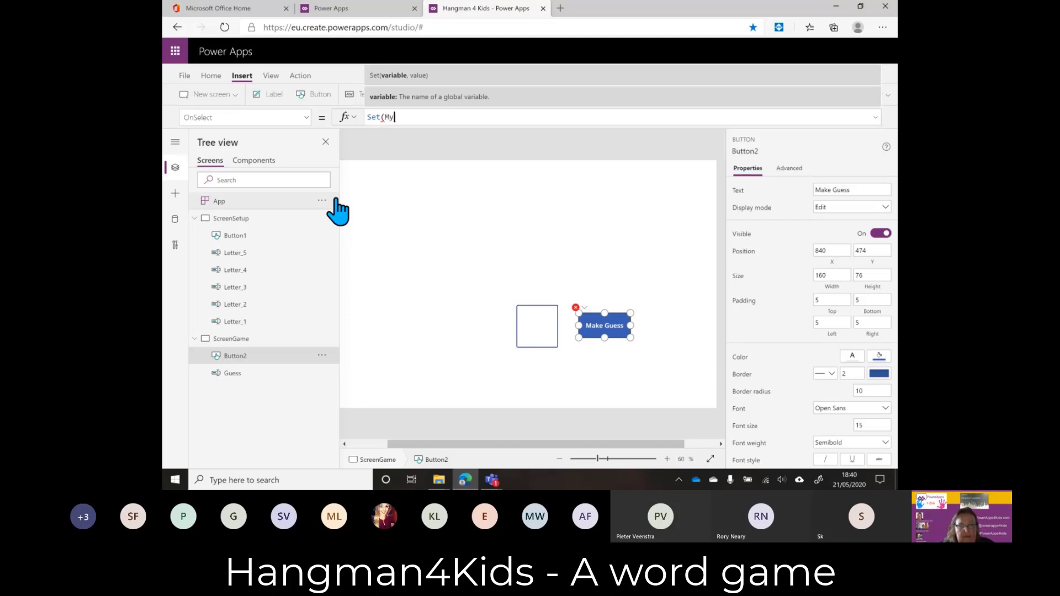
pyautogui.write('Guesses')
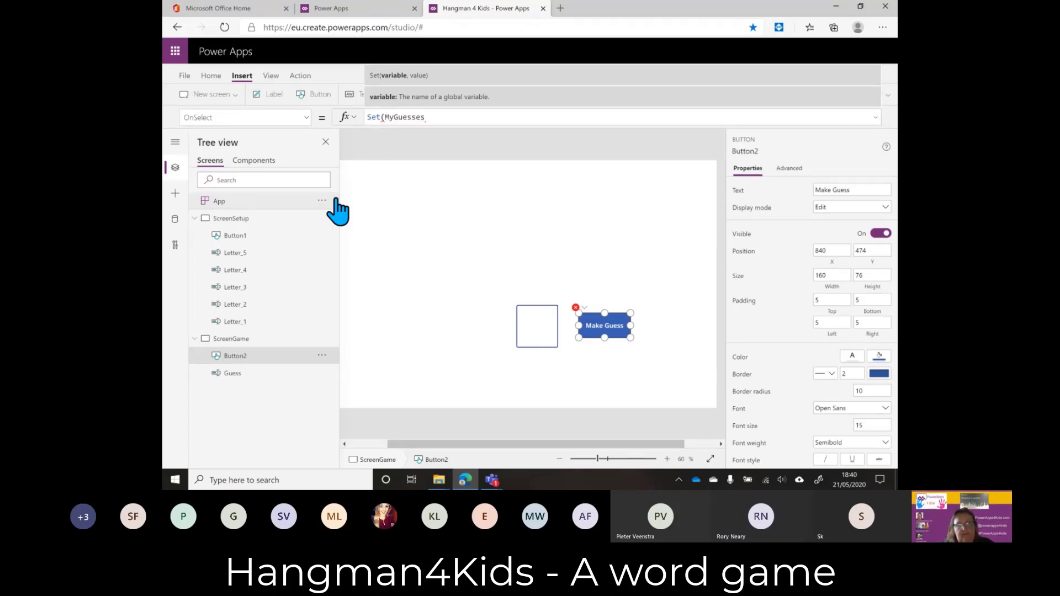
pyautogui.write(',')
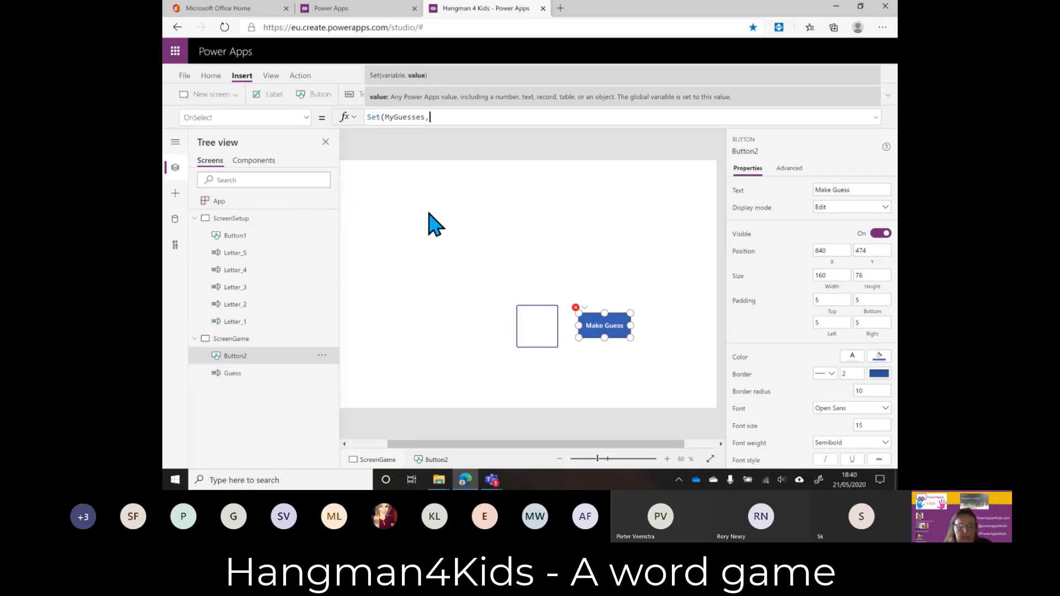
pyautogui.write('gu')
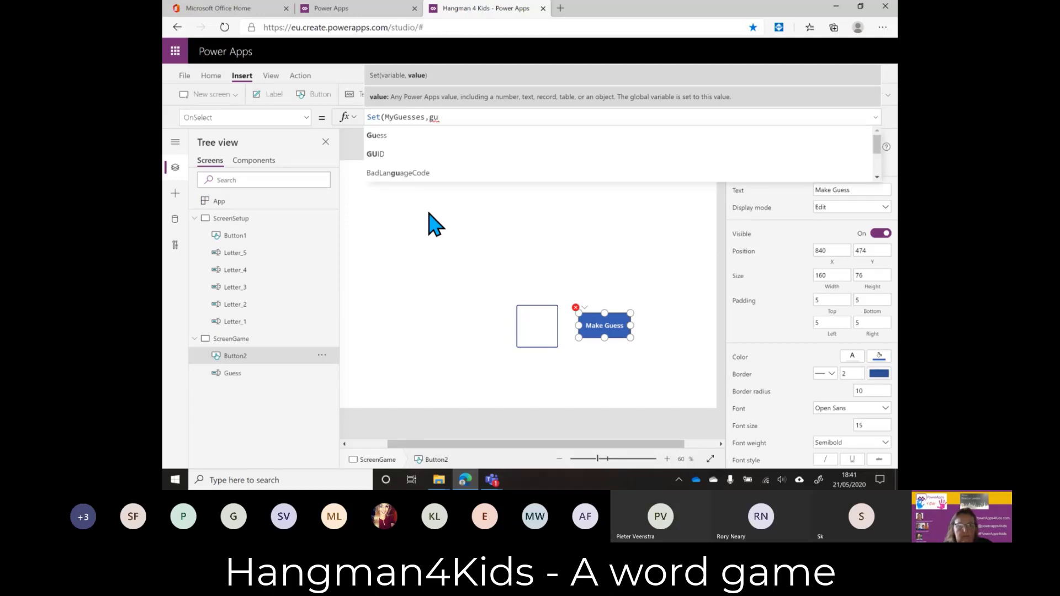
pyautogui.click(394, 139)
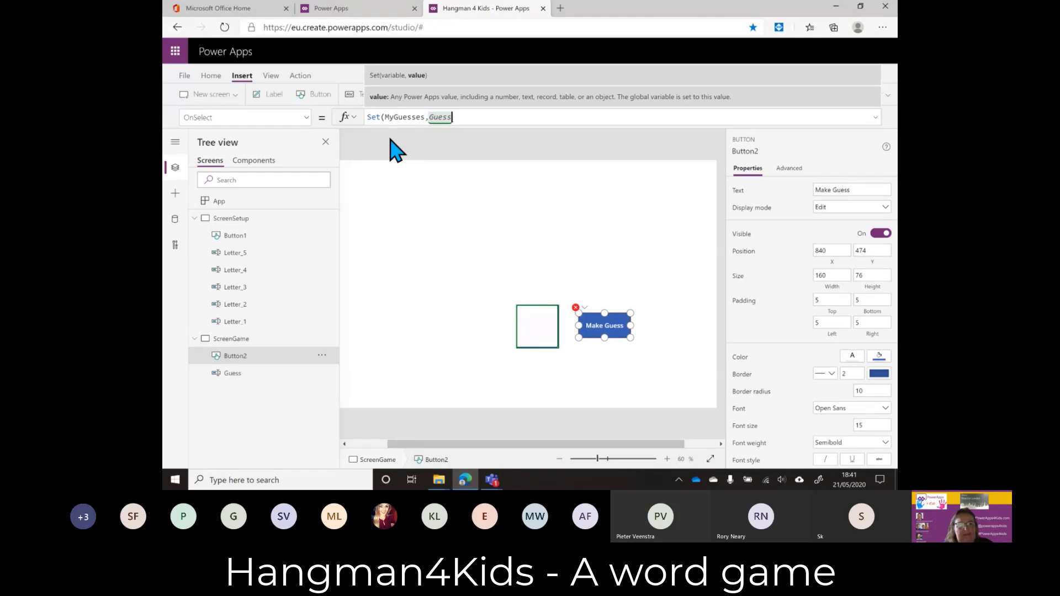
pyautogui.write('.')
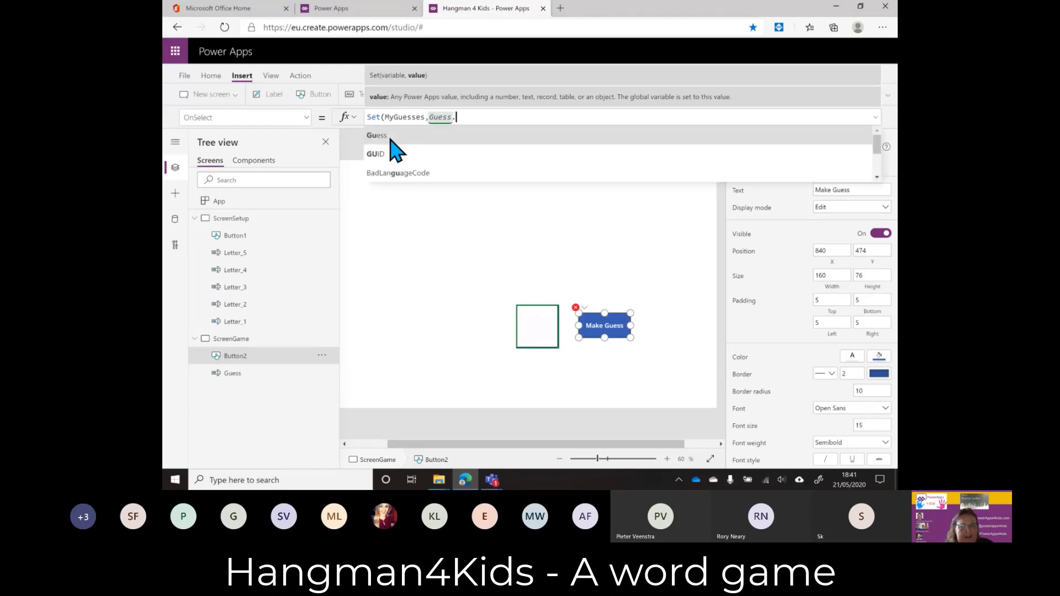
pyautogui.write('te')
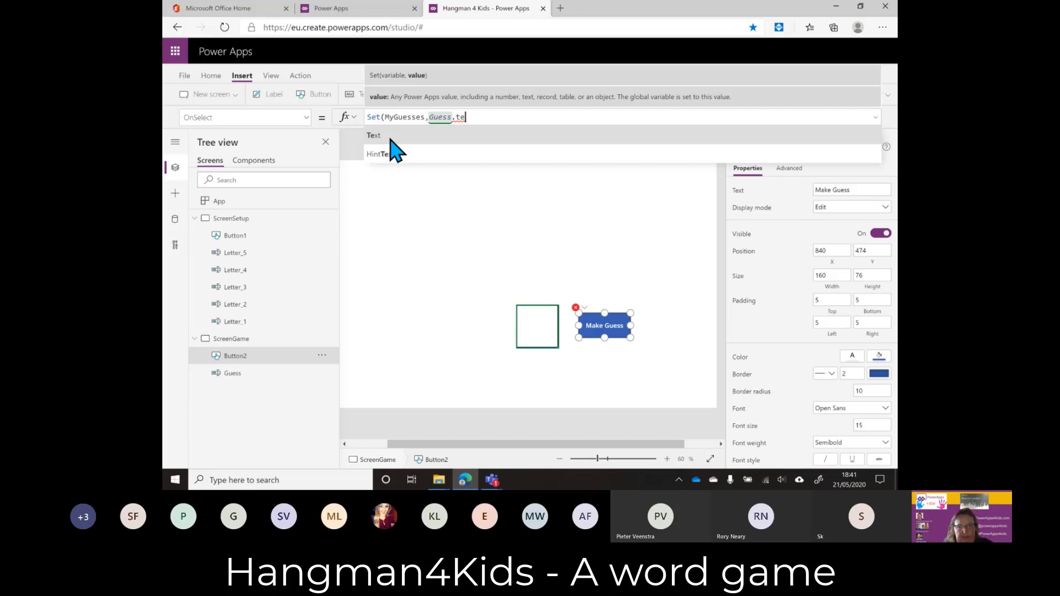
pyautogui.click(391, 140)
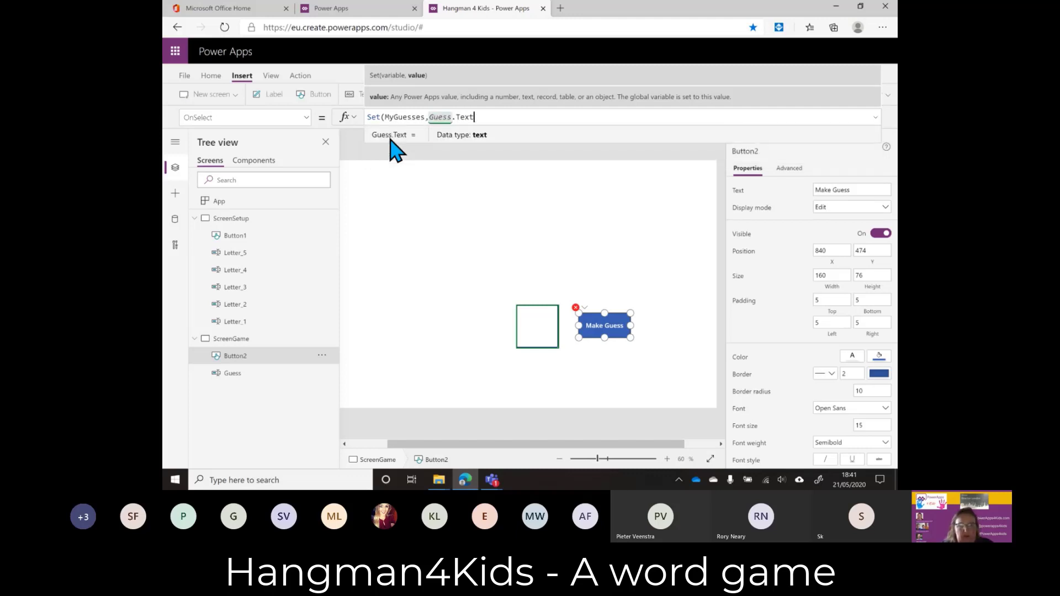
pyautogui.write(')')
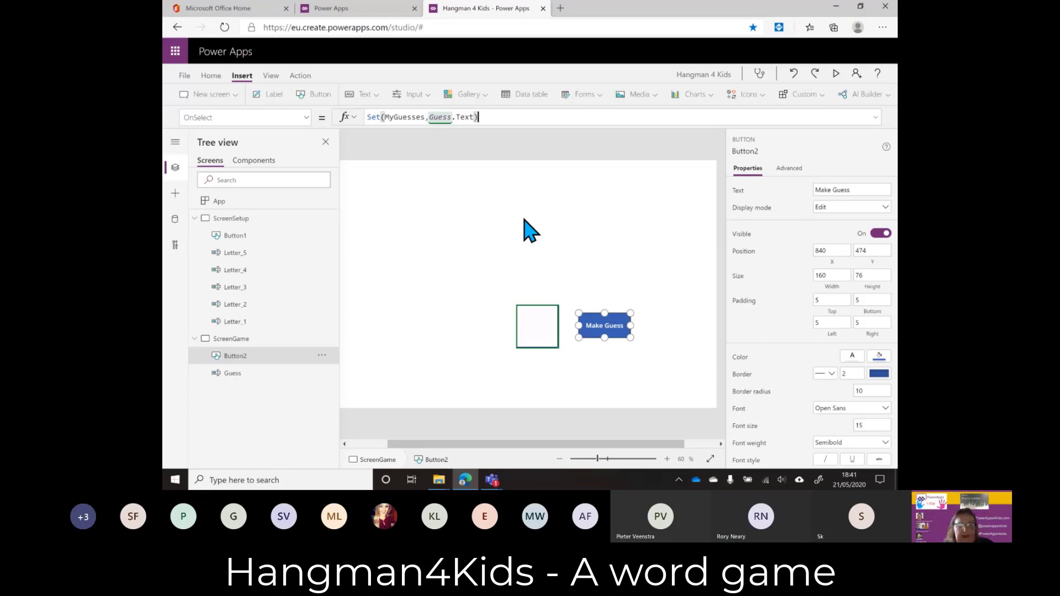
# Step: Add a label, Label1, and place it just above the Make Guess button
pyautogui.click(275, 102)
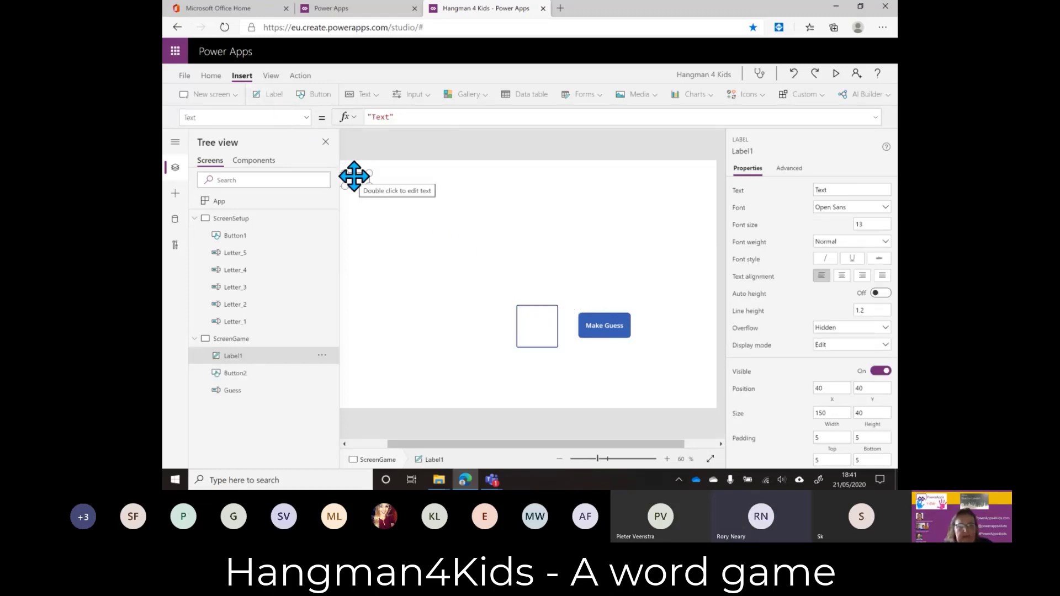
pyautogui.moveTo(351, 172); pyautogui.dragTo(602, 277)
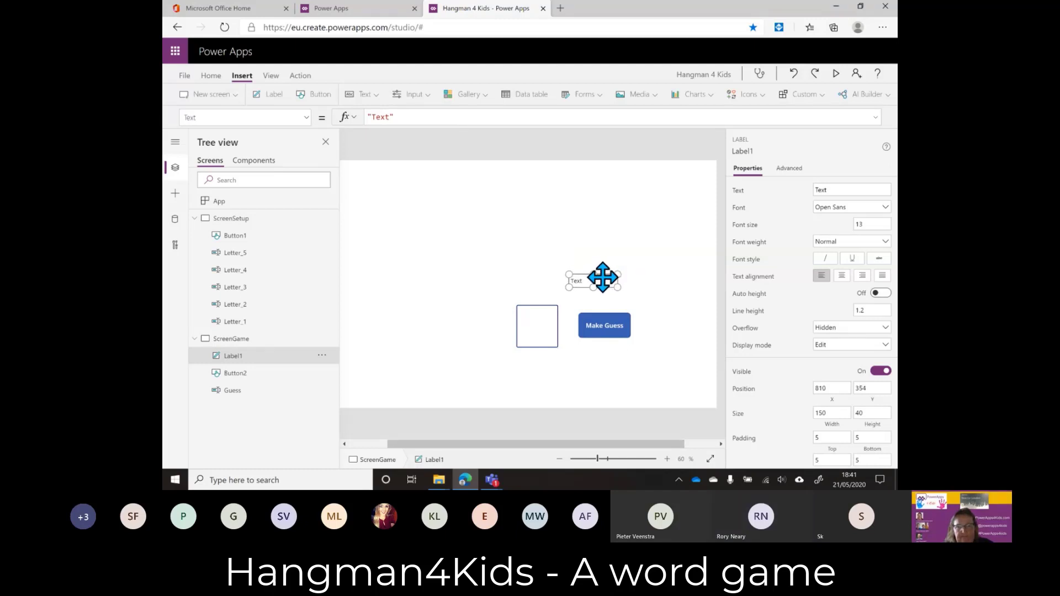
pyautogui.click(613, 330)
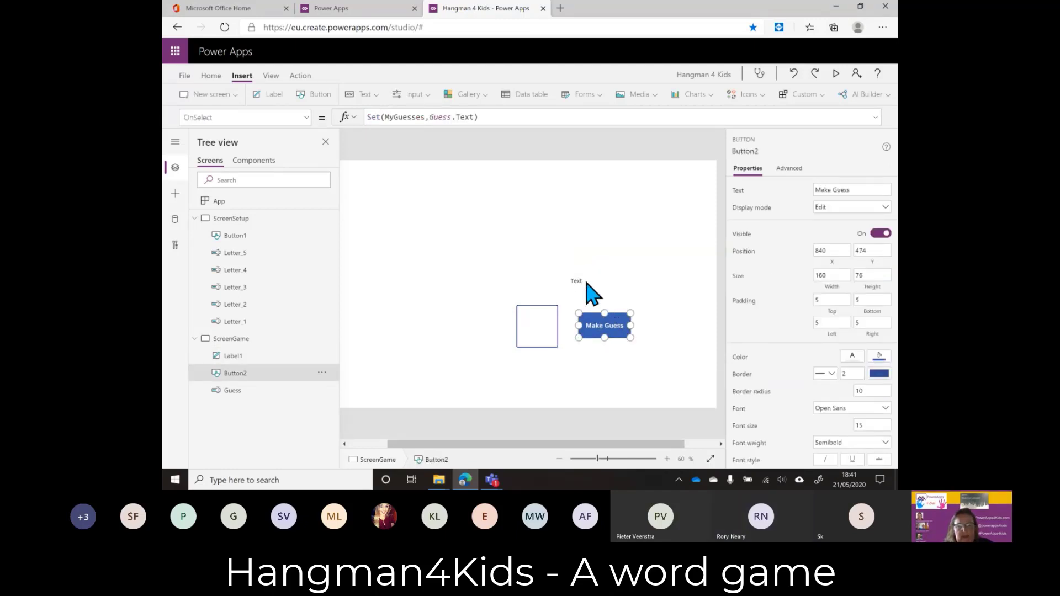
pyautogui.click(584, 280)
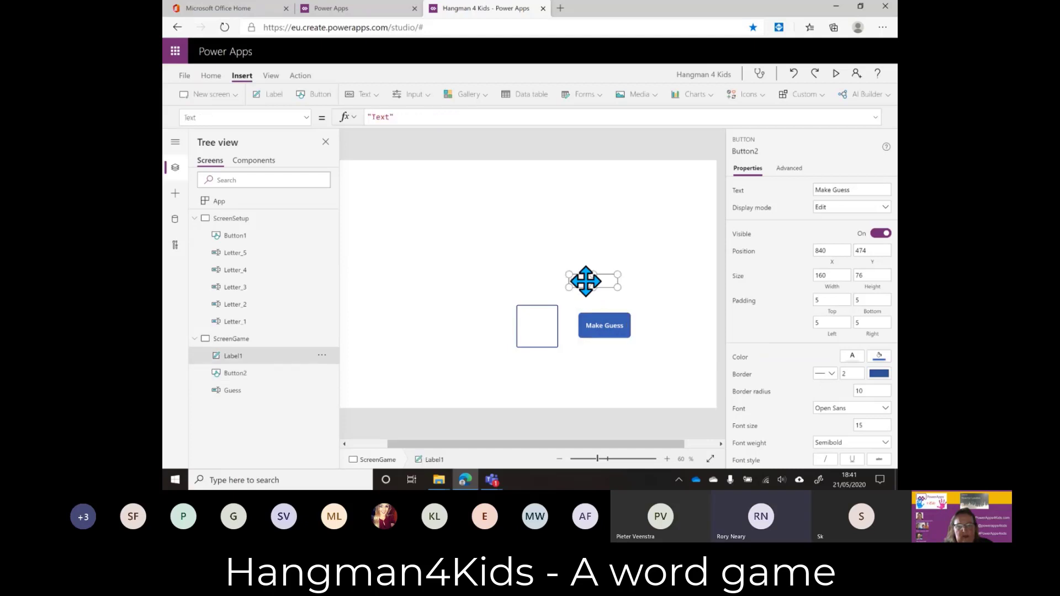
# Step: Replace Label1's Text formula with the MyGuesses variable
pyautogui.click(411, 117)
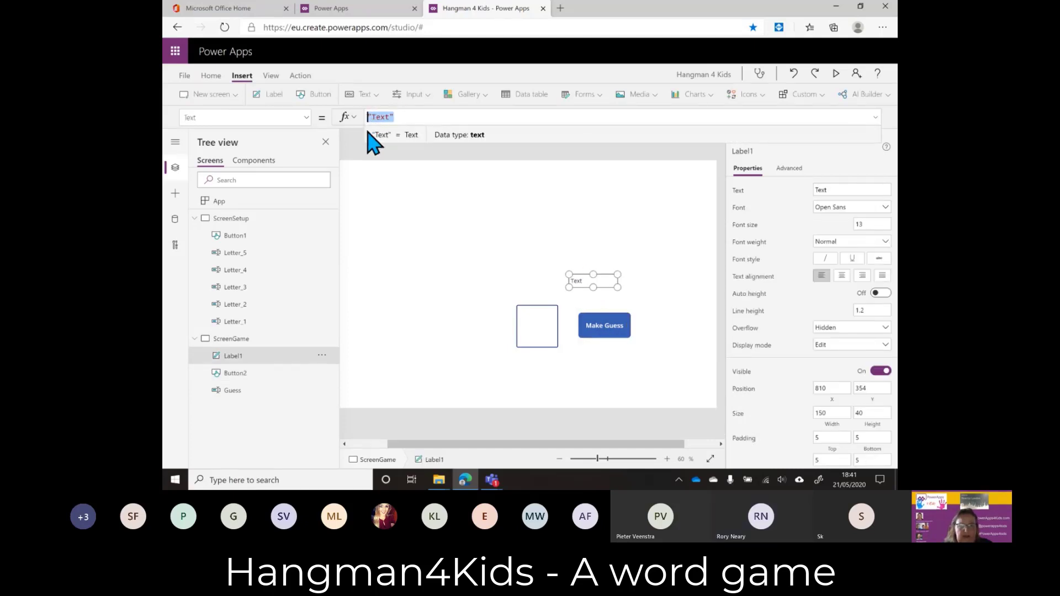
pyautogui.press('BackSpace')
pyautogui.press('BackSpace')
pyautogui.press('BackSpace')
pyautogui.press('BackSpace')
pyautogui.press('BackSpace')
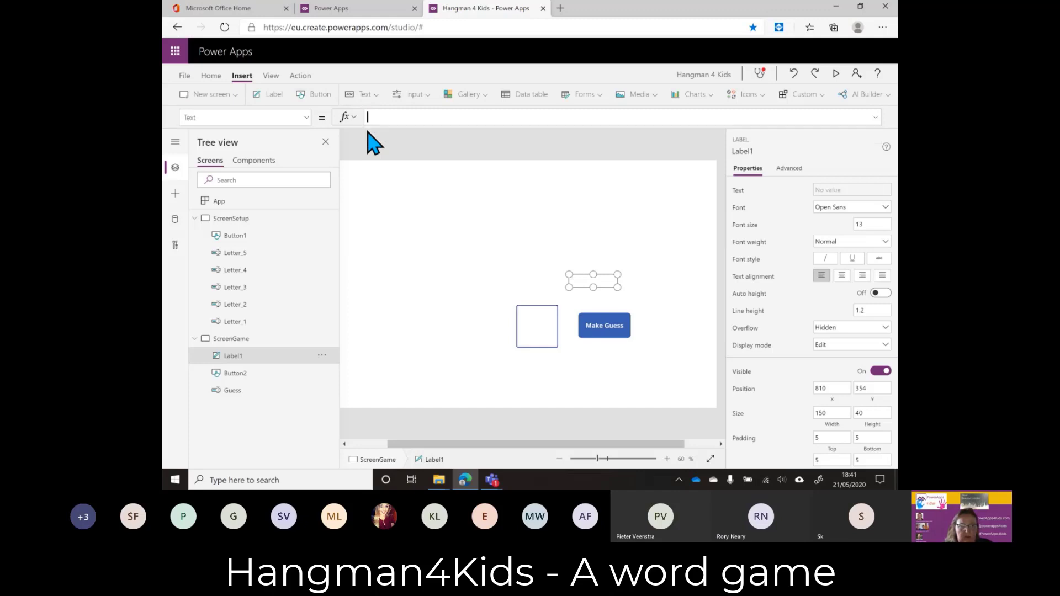
pyautogui.write('my')
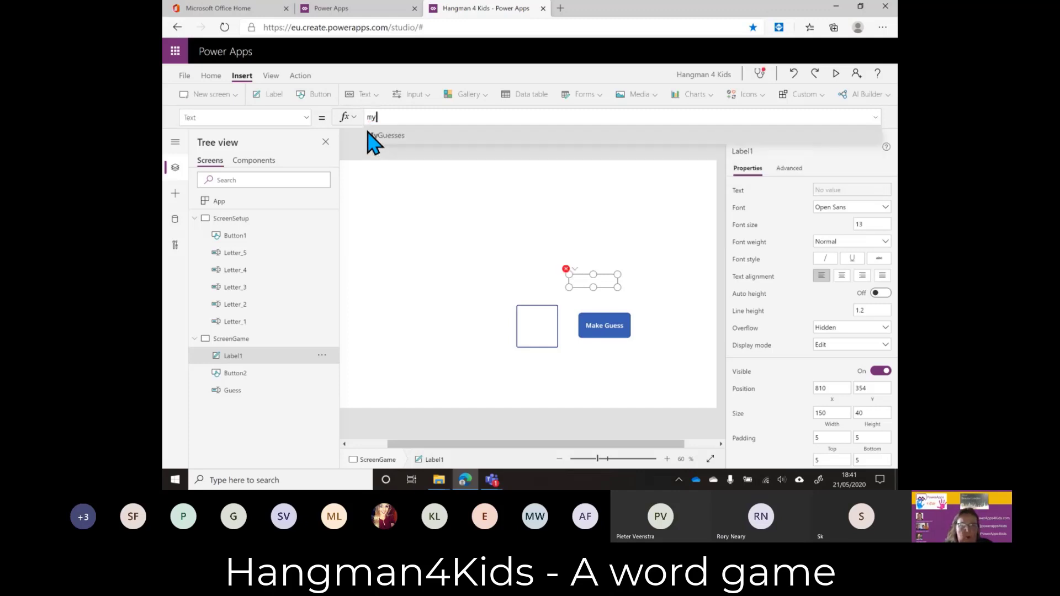
pyautogui.click(403, 138)
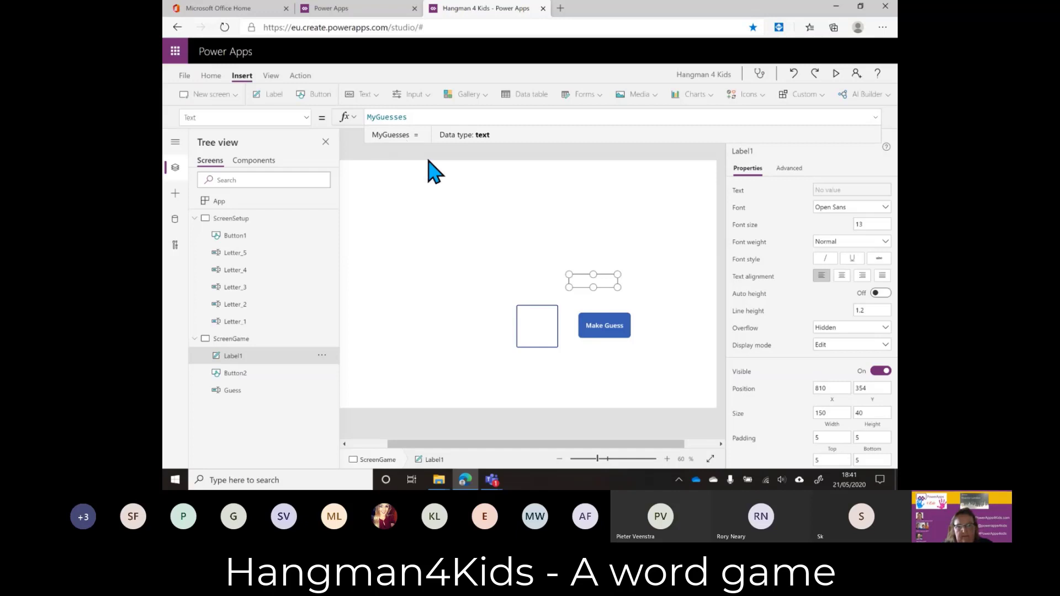
# Step: Preview the game and submit A as a guess
pyautogui.click(504, 243)
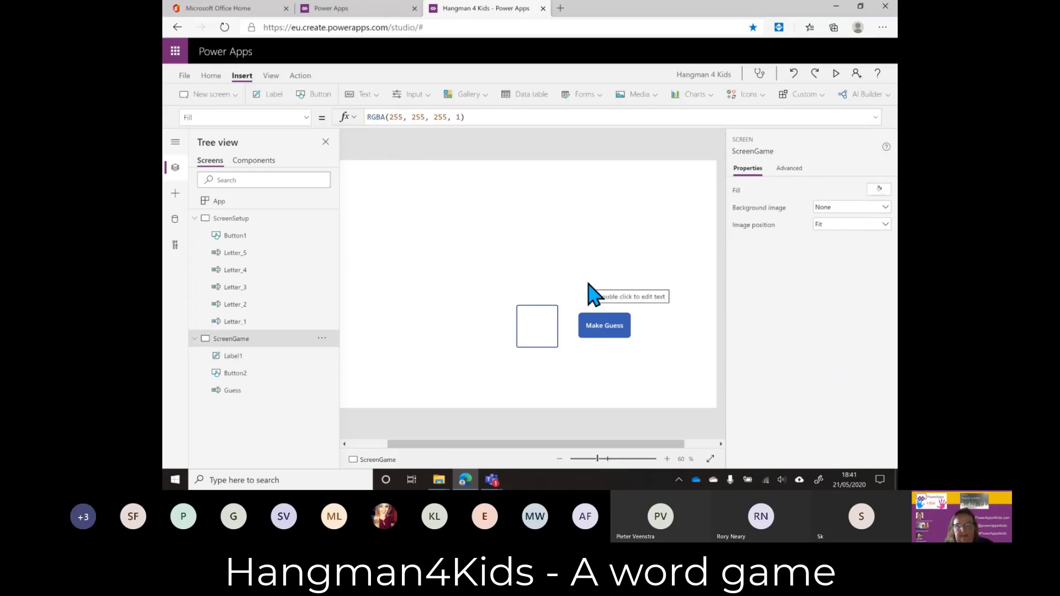
pyautogui.click(837, 75)
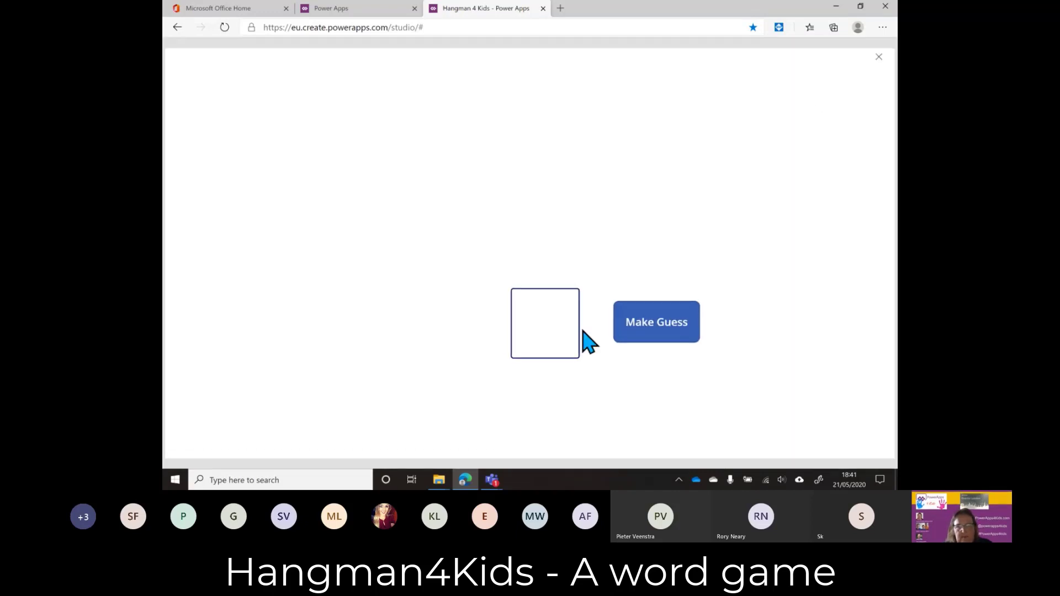
pyautogui.click(546, 324)
pyautogui.write('A')
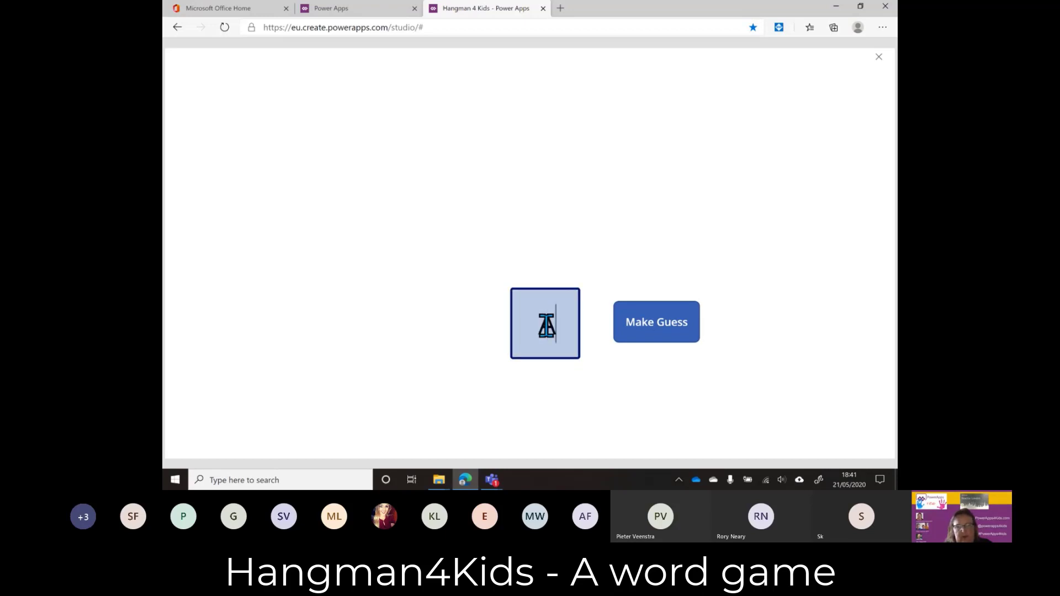
pyautogui.click(660, 330)
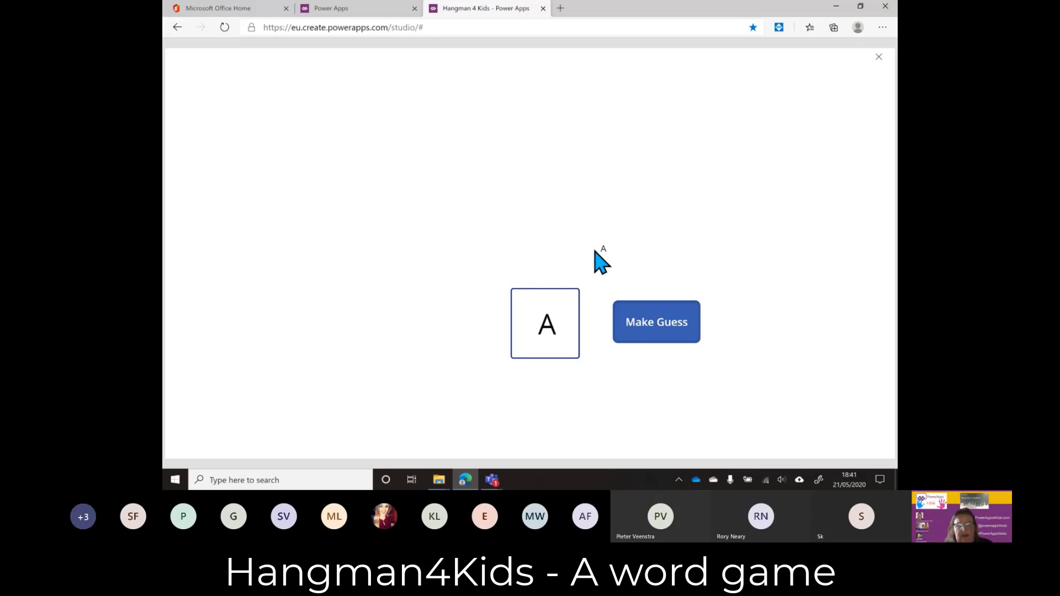
# Step: Replace the guess with B and submit it, leaving the label showing B, then exit preview
pyautogui.click(550, 325)
pyautogui.moveTo(550, 325); pyautogui.dragTo(539, 330)
pyautogui.write('B')
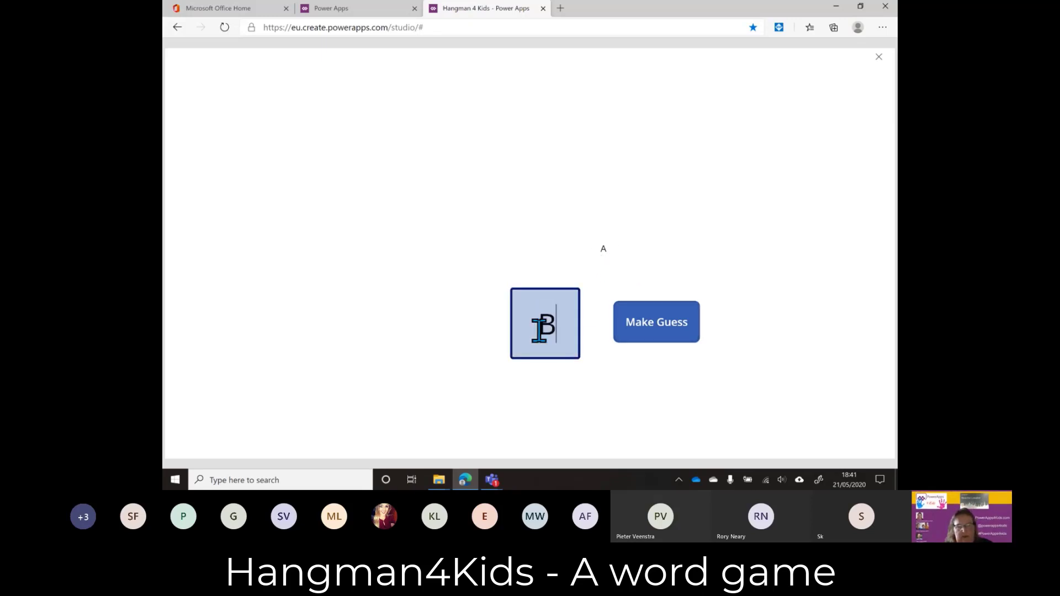
pyautogui.click(651, 327)
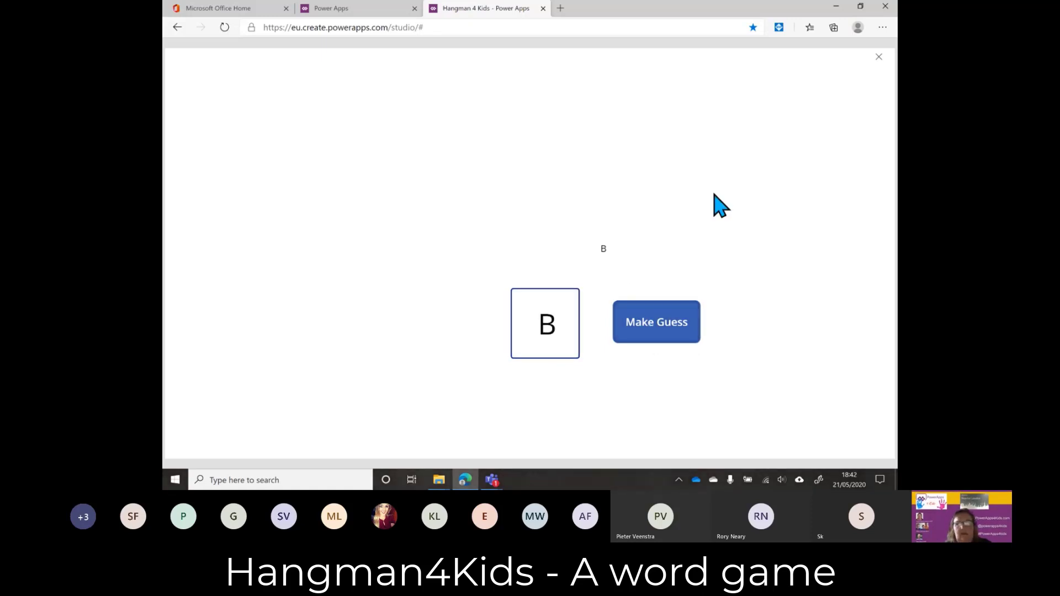
pyautogui.click(877, 59)
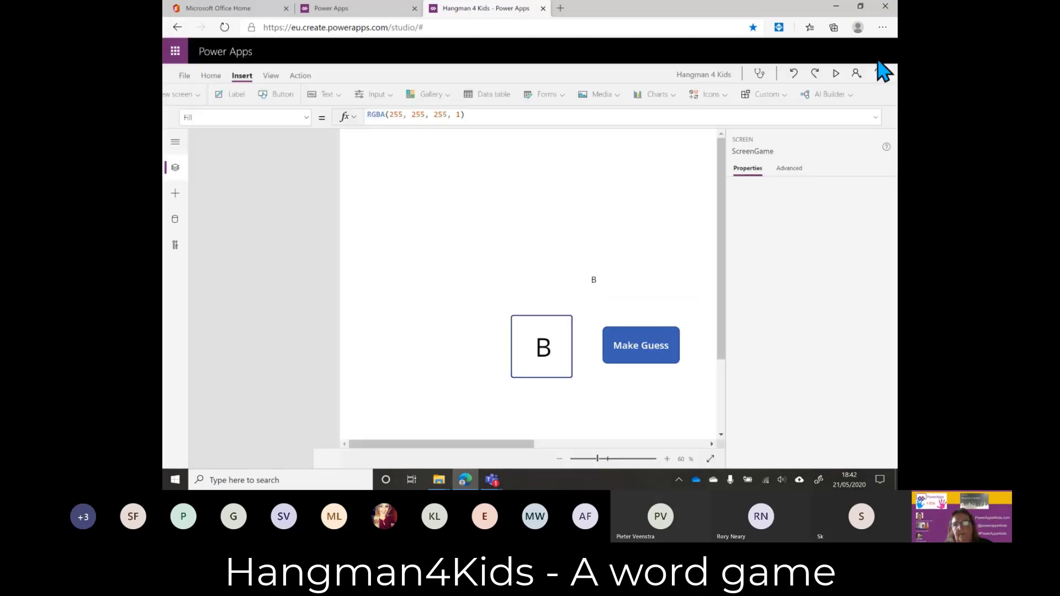
# Step: Change the Make Guess OnSelect to Set(MyGuesses, Guess.Text & MyGuesses) and preview the app
pyautogui.click(614, 333)
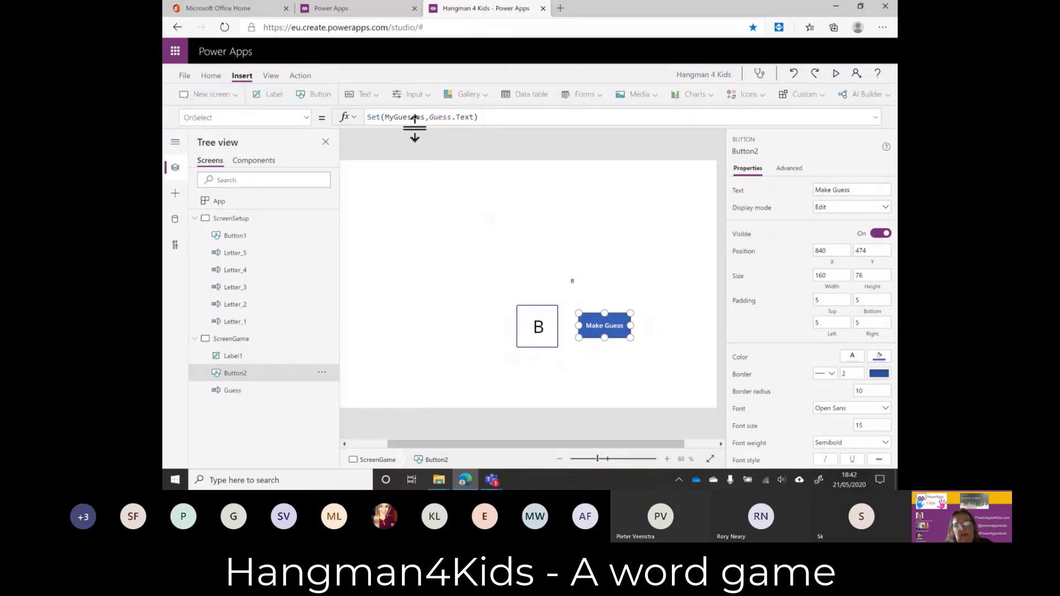
pyautogui.click(474, 117)
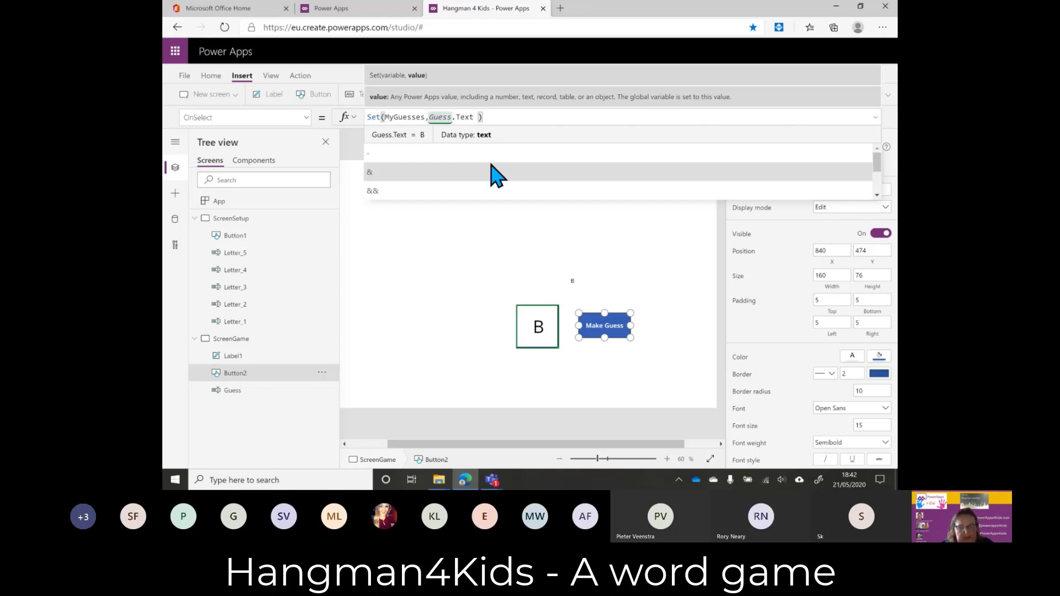
pyautogui.write('&')
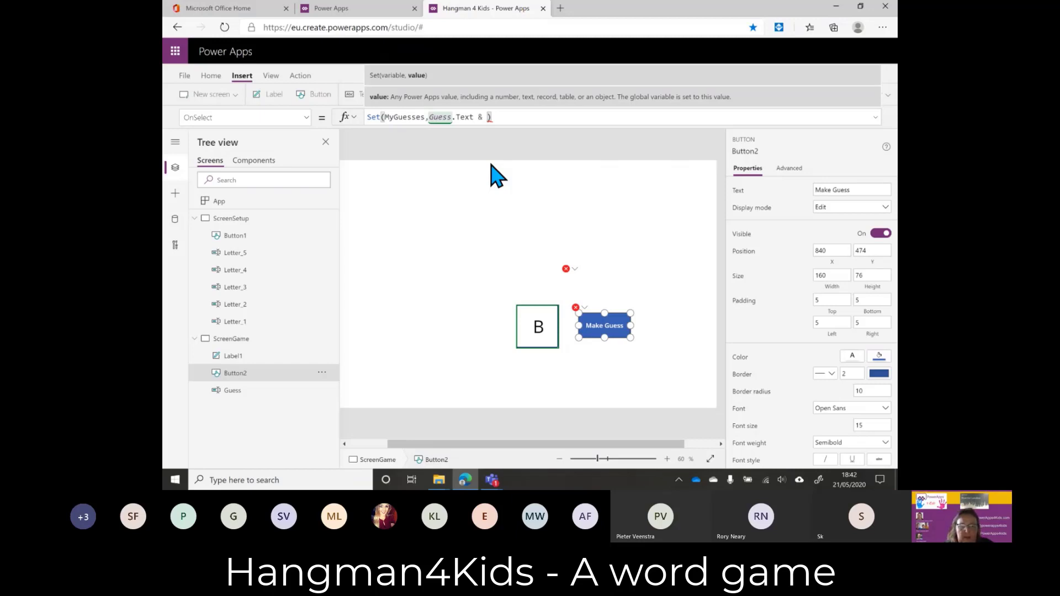
pyautogui.write('my')
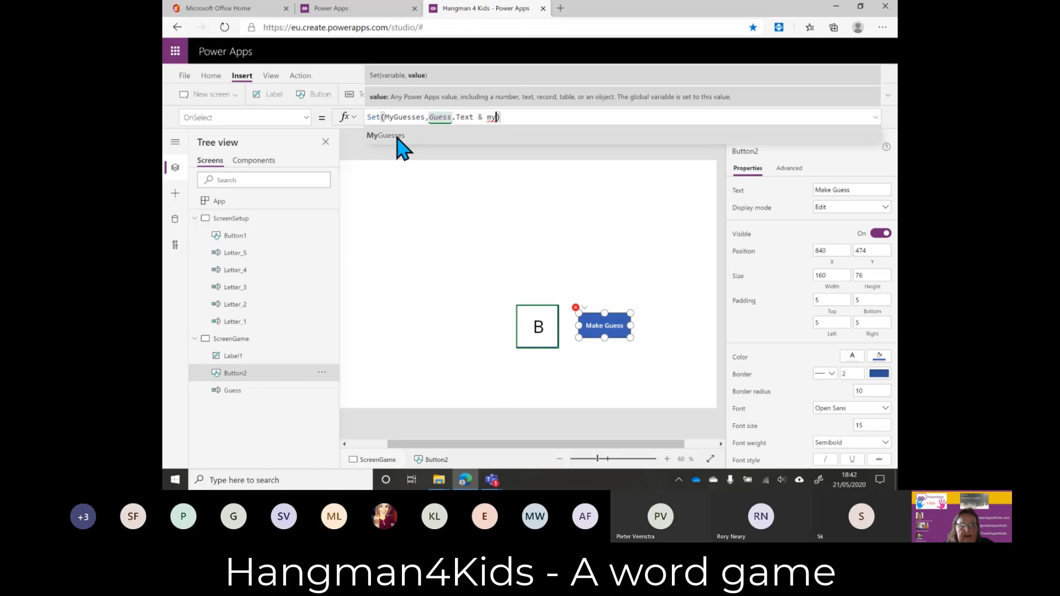
pyautogui.click(397, 138)
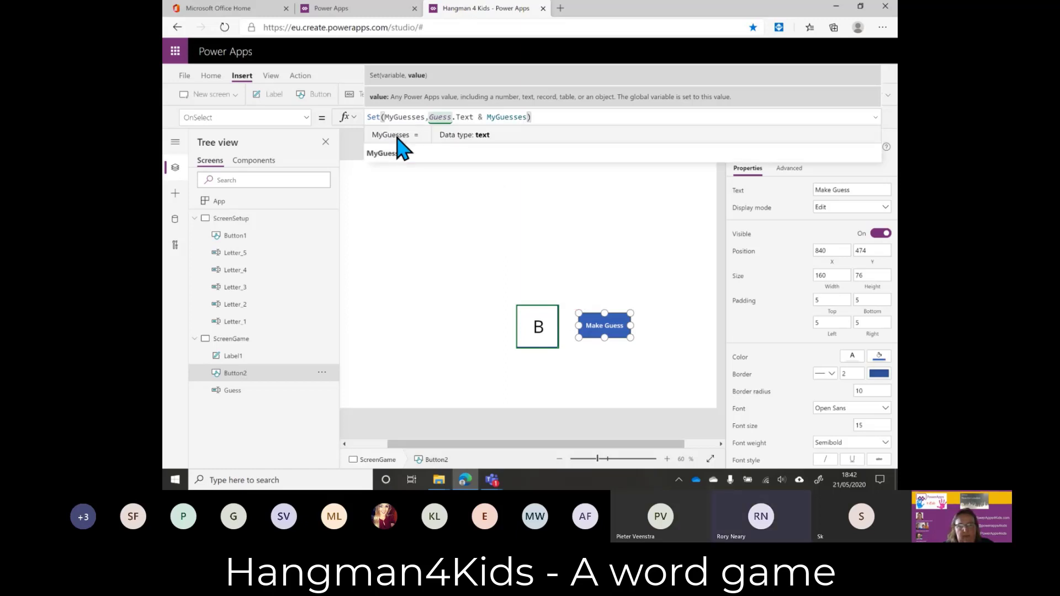
pyautogui.click(634, 260)
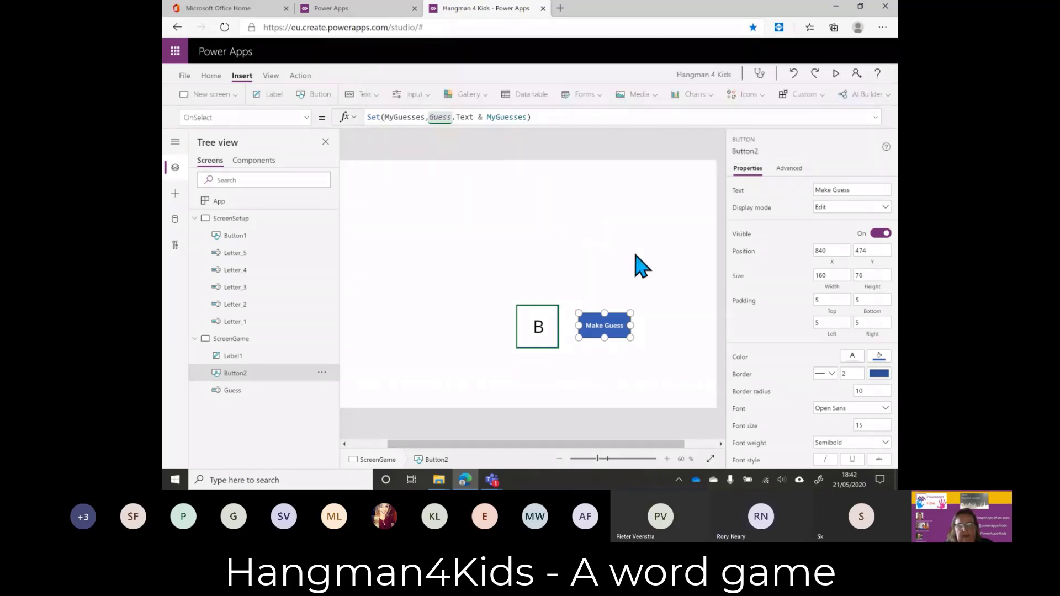
pyautogui.click(836, 75)
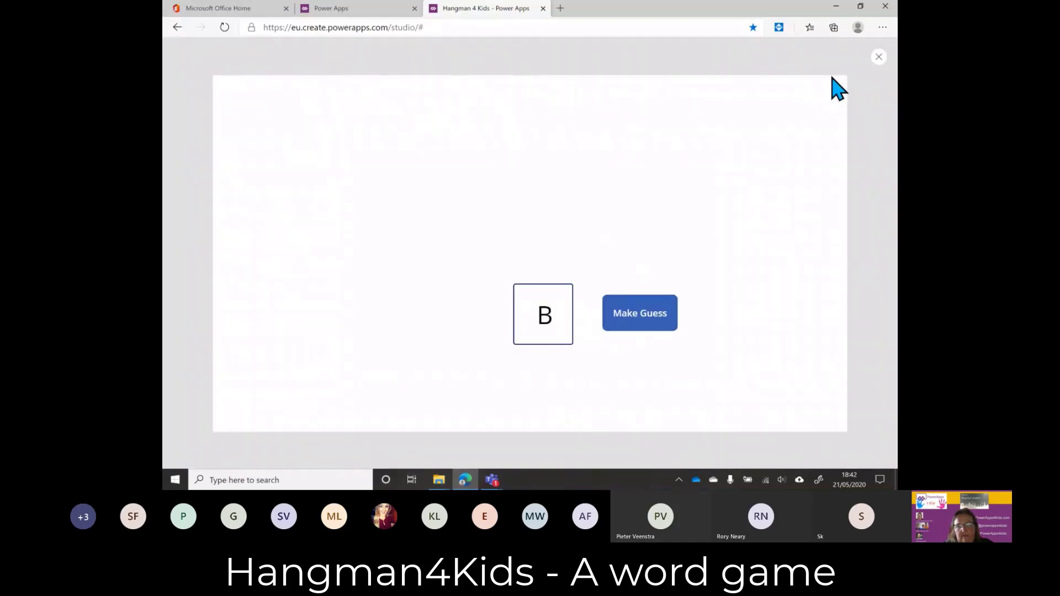
# Step: Guess B and then G in preview so the label reads GB, then return to the editor
pyautogui.click(649, 335)
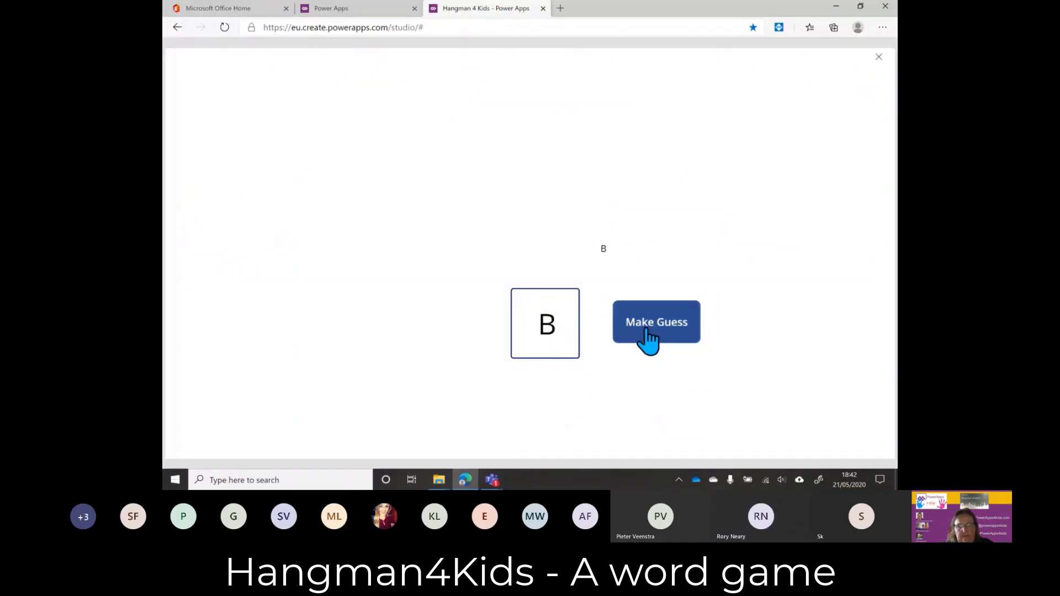
pyautogui.click(558, 326)
pyautogui.press('BackSpace')
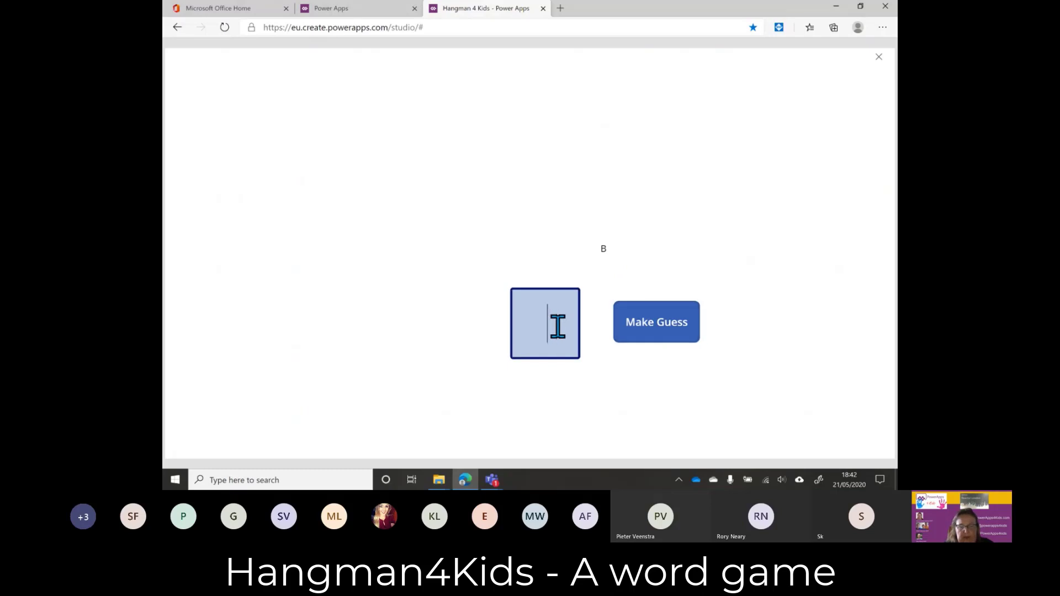
pyautogui.write('G')
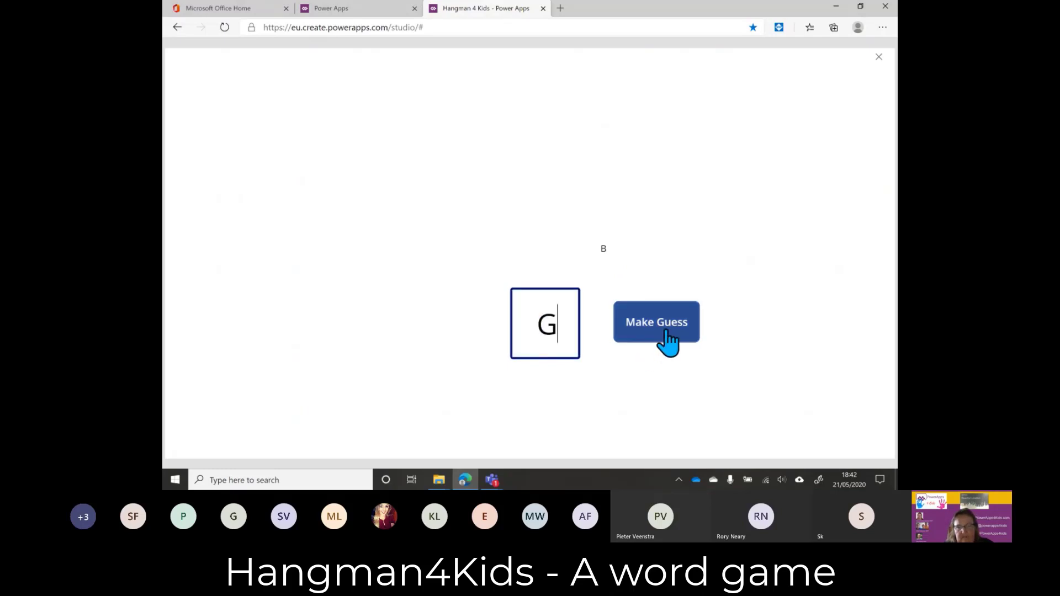
pyautogui.click(663, 340)
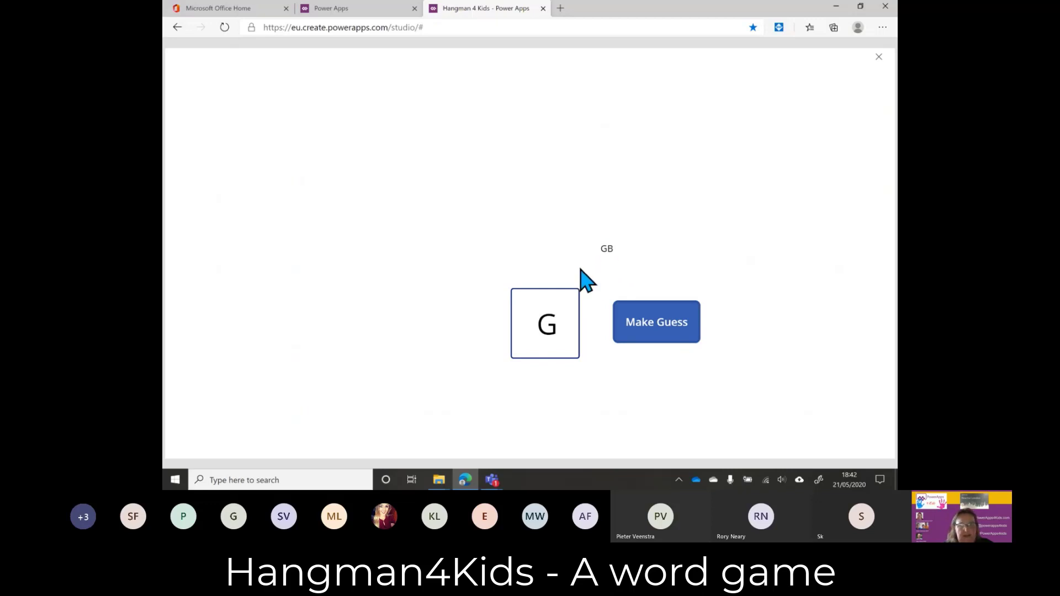
pyautogui.click(879, 57)
pyautogui.click(612, 328)
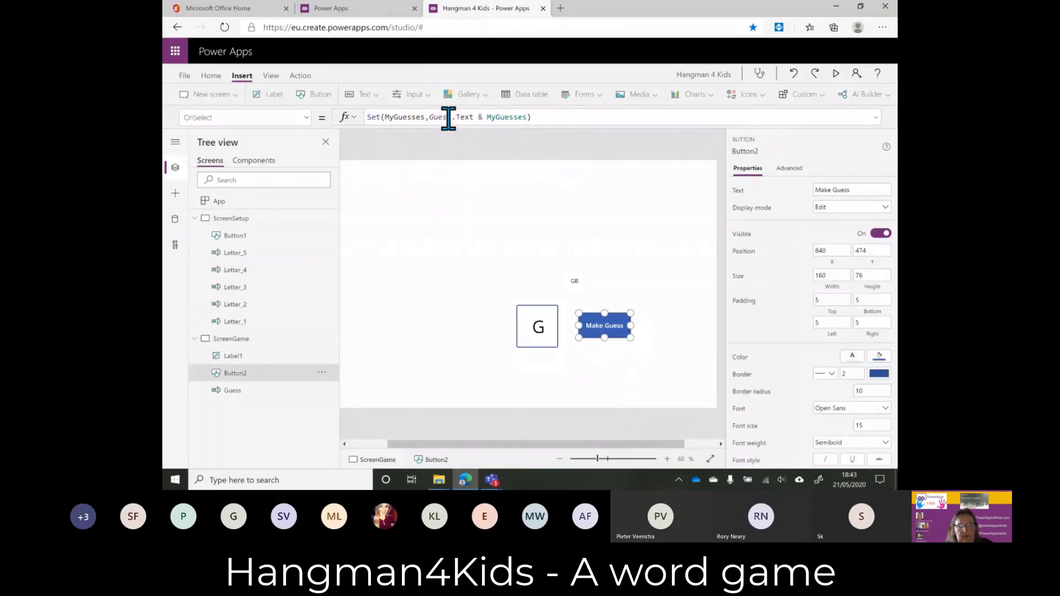
# Step: Set Label1's font size to 28 and widen it so GB fits
pyautogui.moveTo(431, 117); pyautogui.dragTo(525, 115)
pyautogui.click(545, 116)
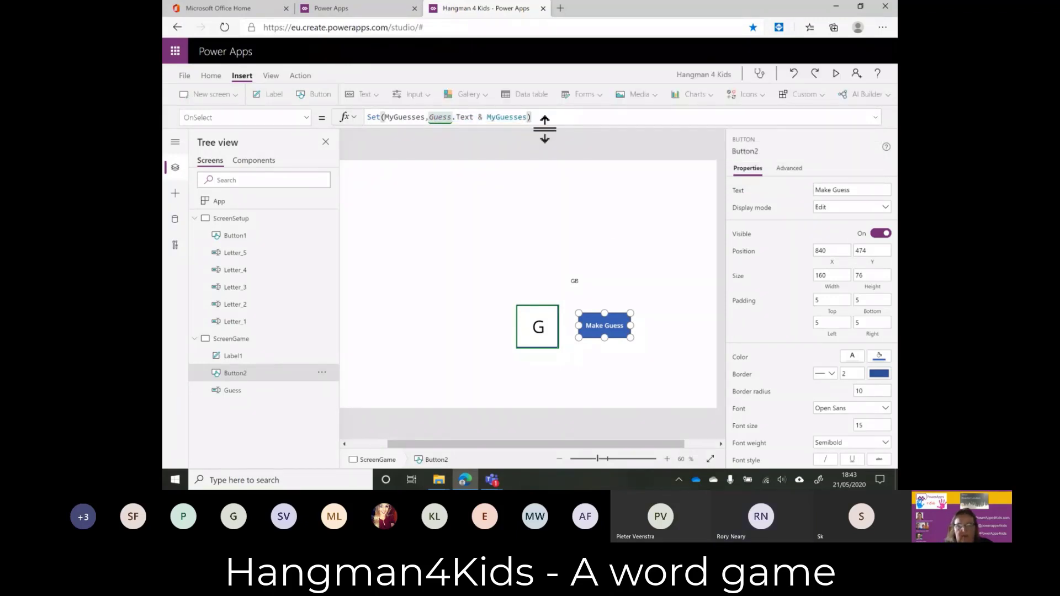
pyautogui.click(579, 280)
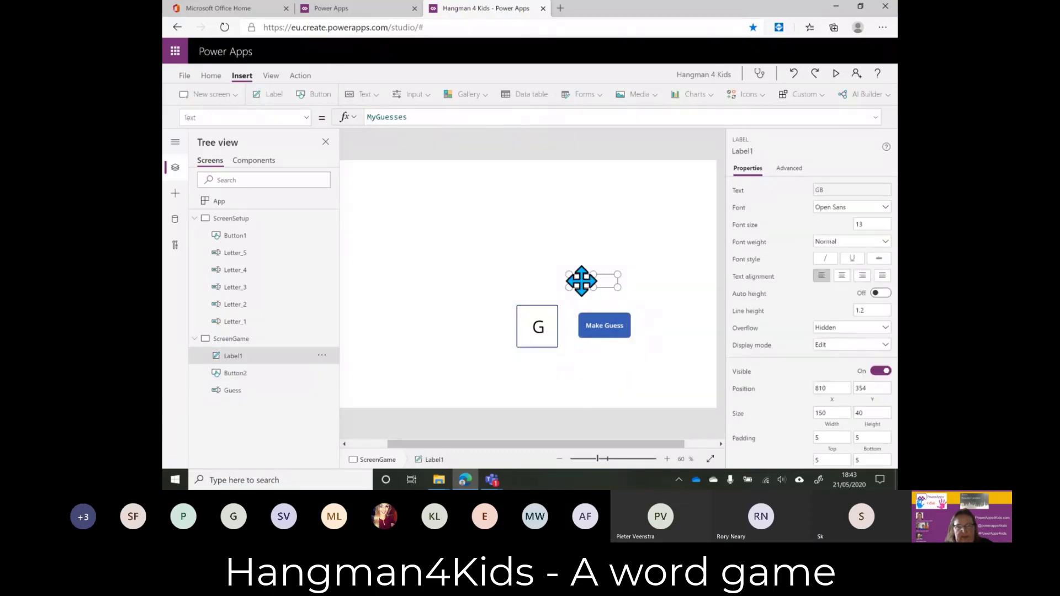
pyautogui.click(213, 77)
pyautogui.click(427, 98)
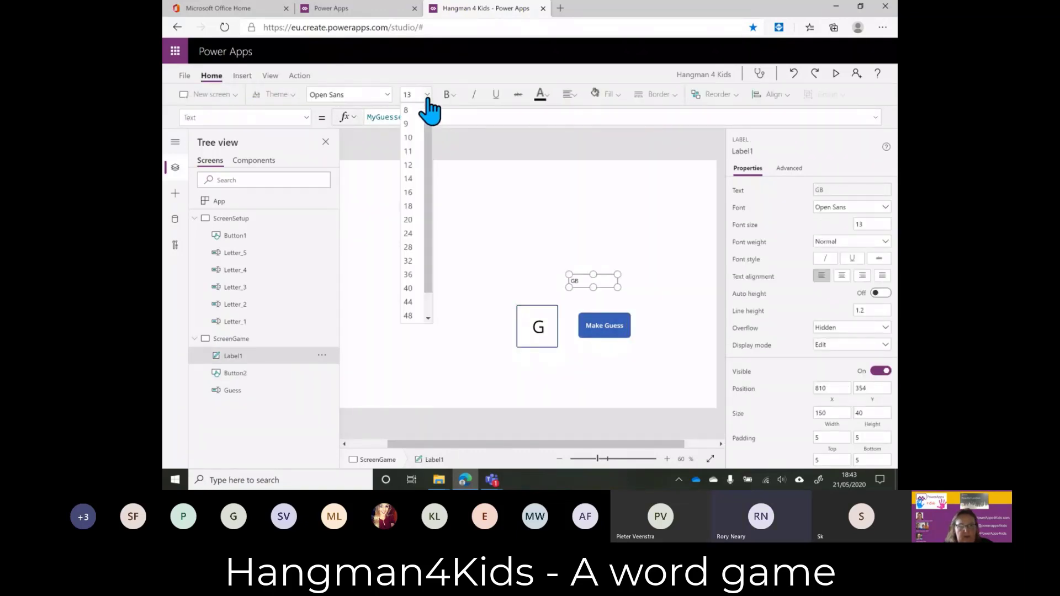
pyautogui.click(409, 247)
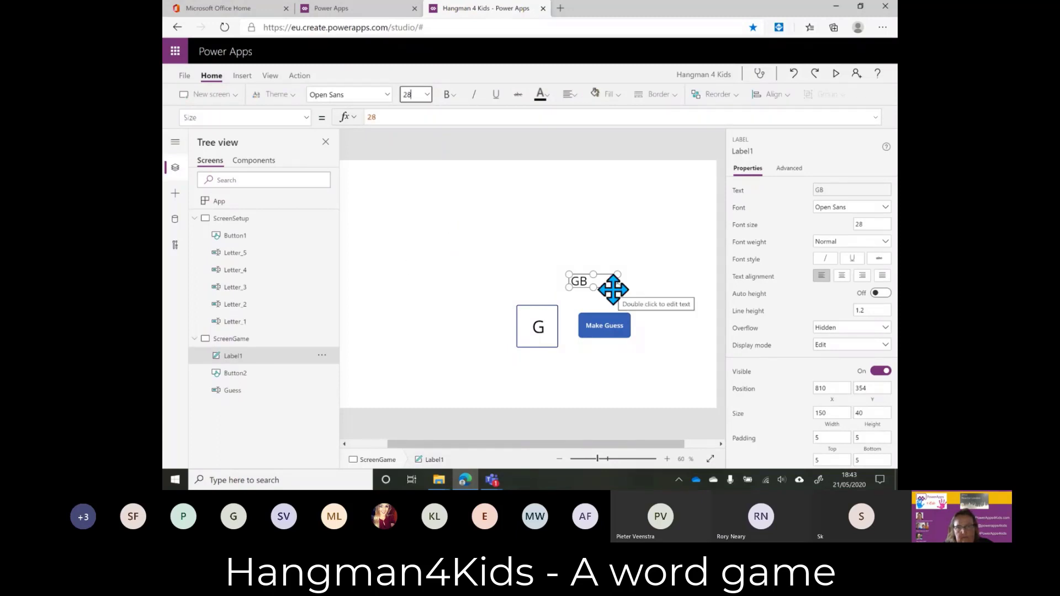
pyautogui.moveTo(617, 288)
pyautogui.mouseDown()
pyautogui.moveTo(672, 308)
pyautogui.moveTo(694, 291)
pyautogui.moveTo(615, 286)
pyautogui.mouseUp()
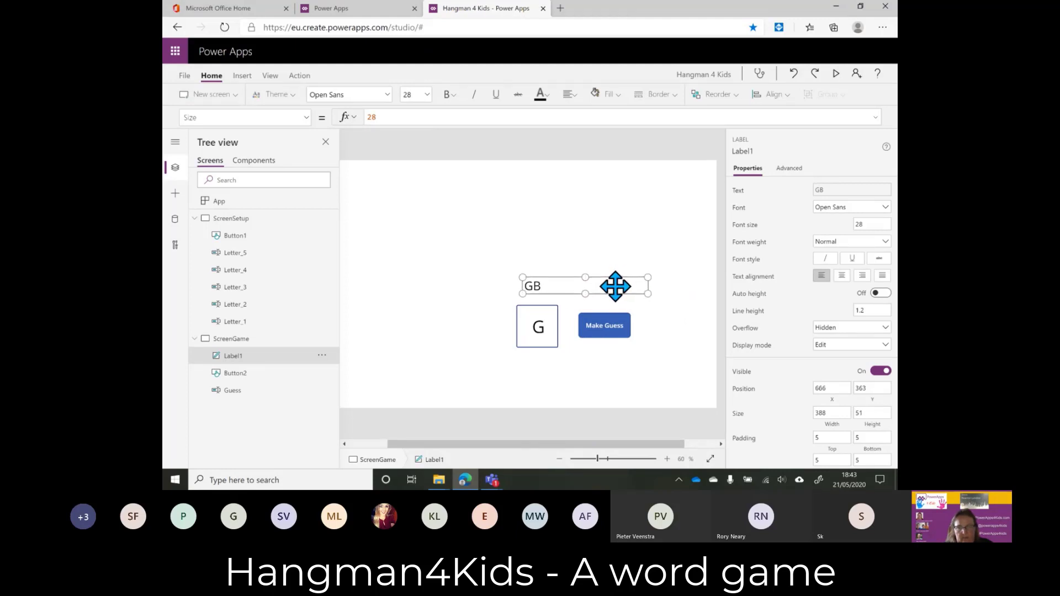
pyautogui.click(673, 330)
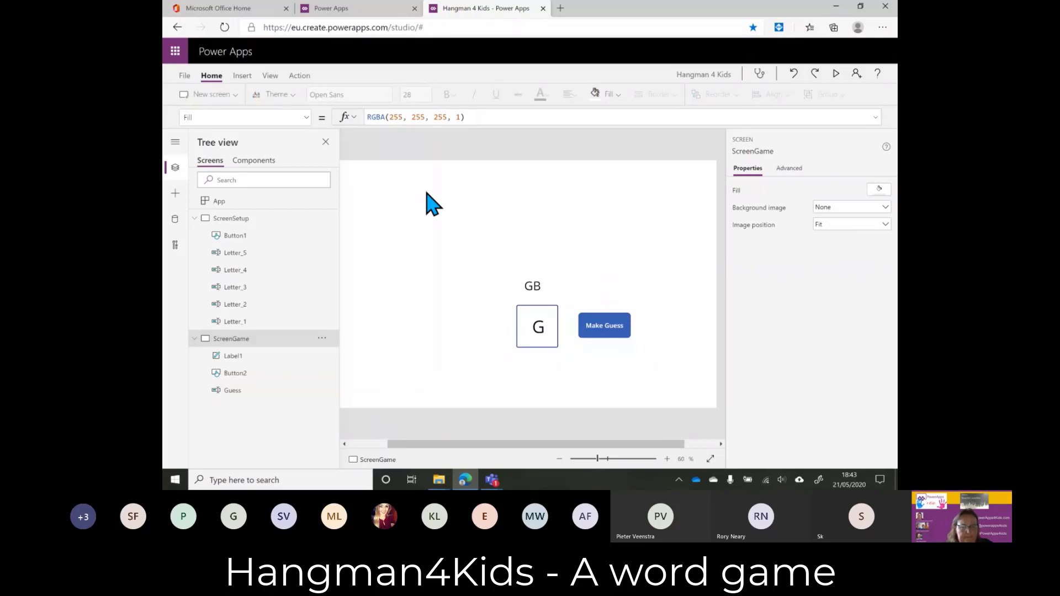
# Step: Insert a new label, move it toward the top-left, and rename it Answer
pyautogui.click(244, 76)
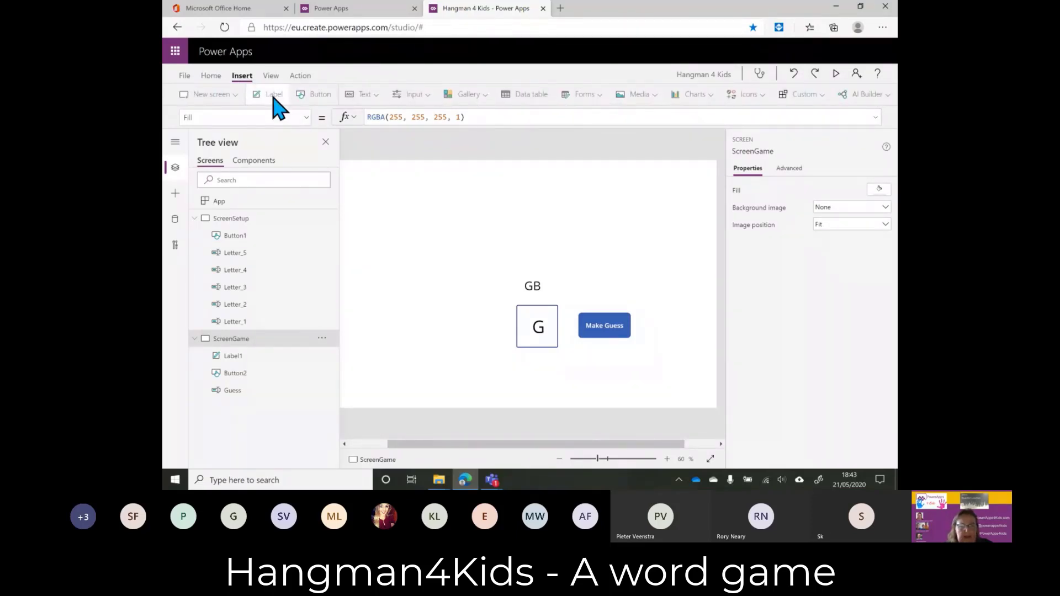
pyautogui.click(274, 96)
pyautogui.moveTo(352, 180); pyautogui.dragTo(539, 263)
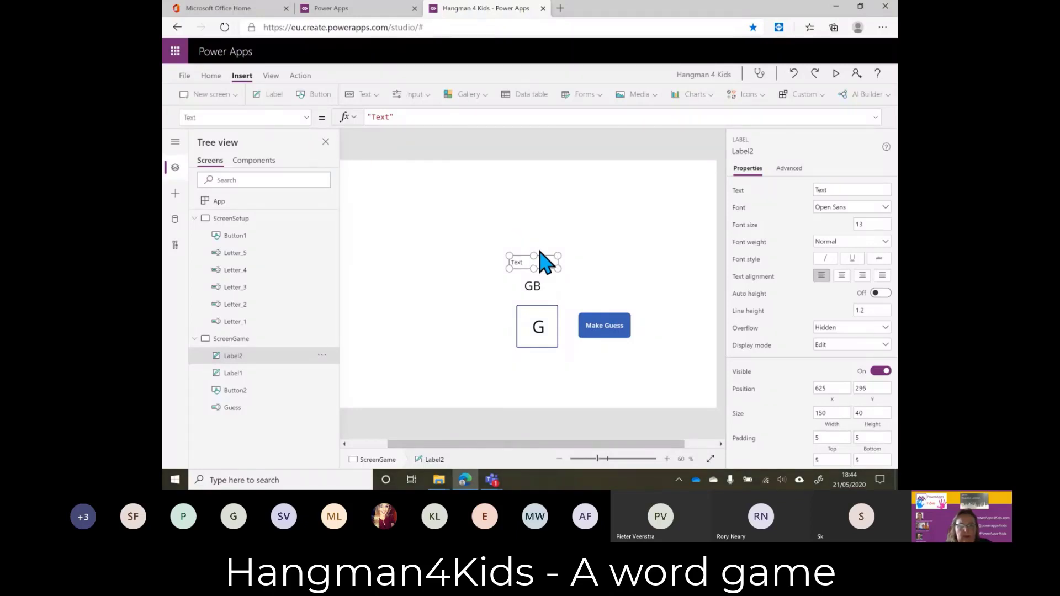
pyautogui.moveTo(537, 262); pyautogui.dragTo(445, 192)
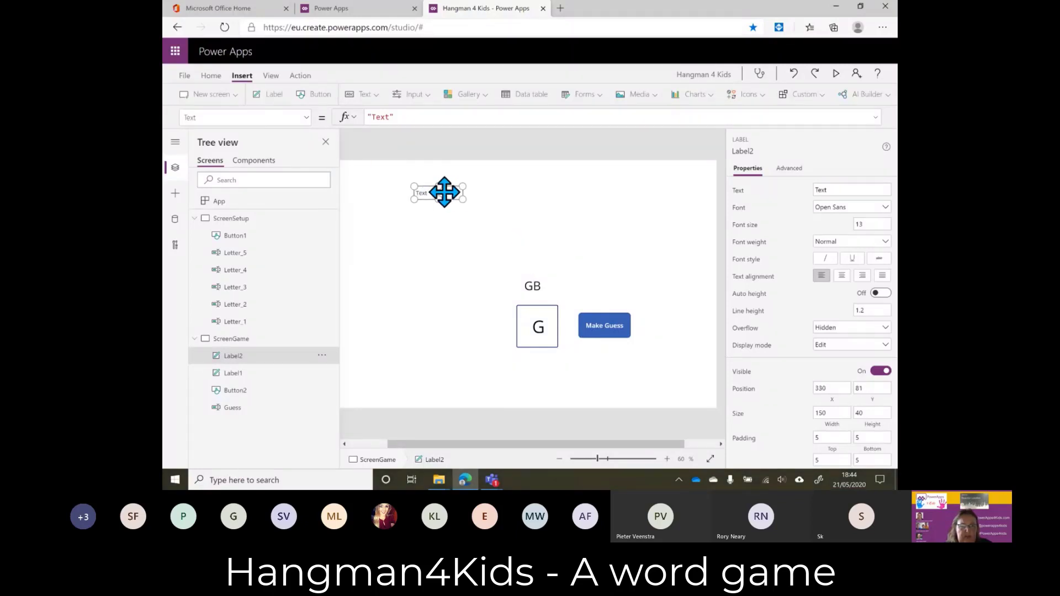
pyautogui.doubleClick(237, 356)
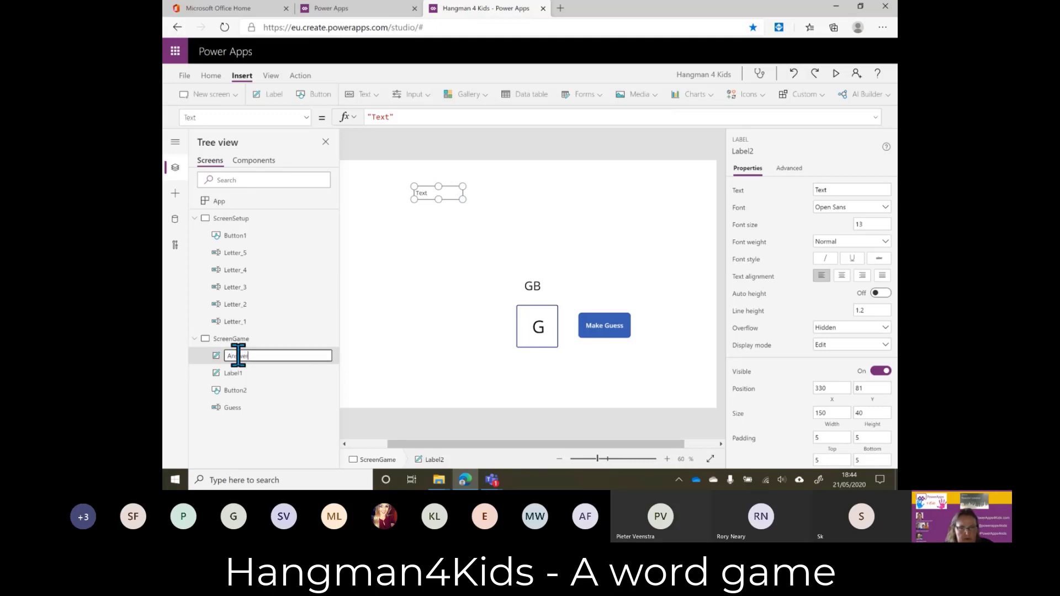
pyautogui.press('Return')
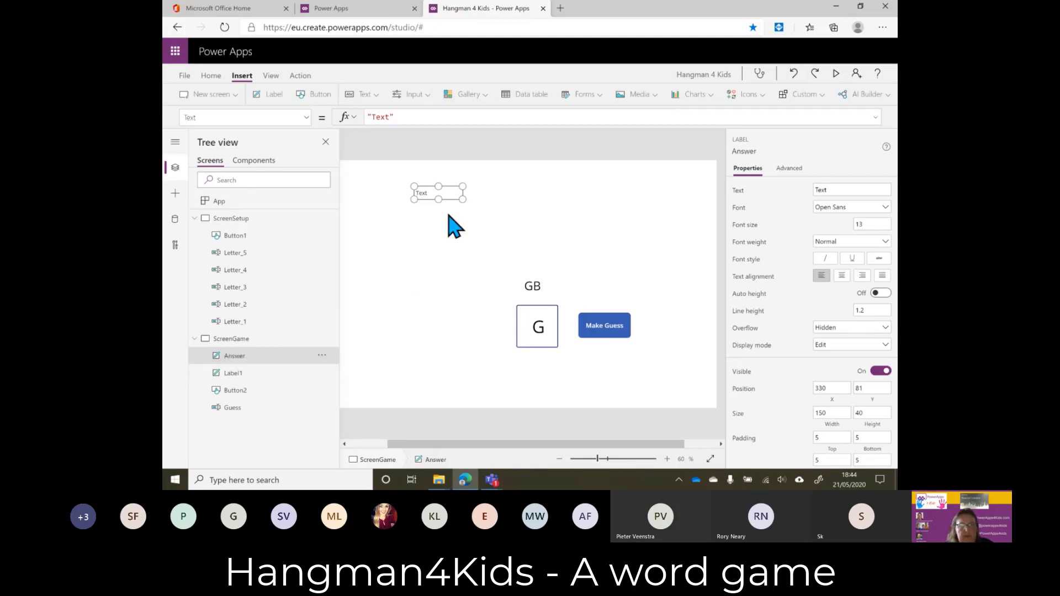
# Step: Give Answer font size 40, make it taller, and centre its text
pyautogui.click(217, 76)
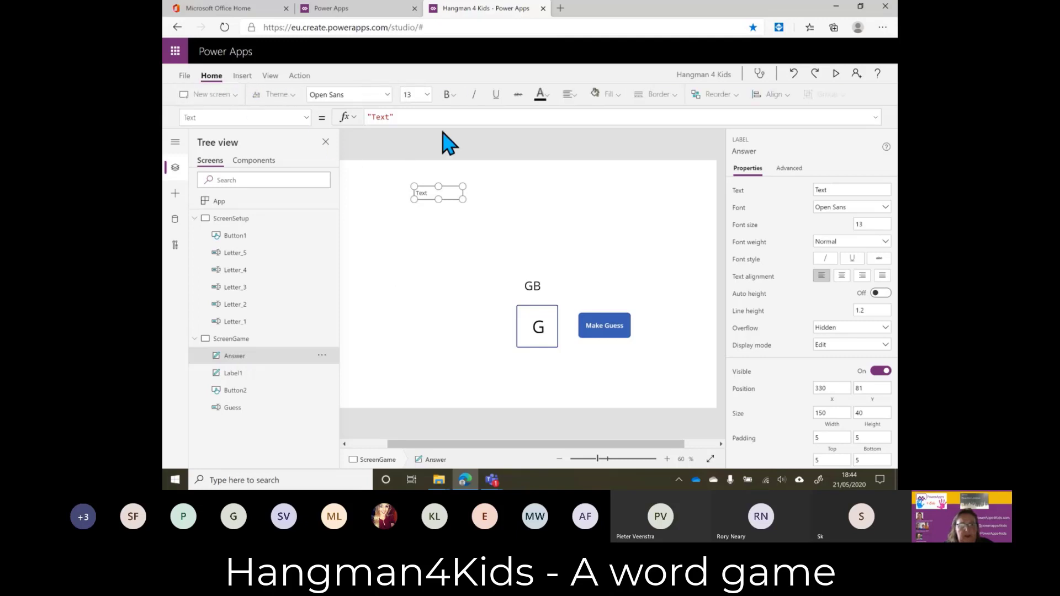
pyautogui.click(428, 95)
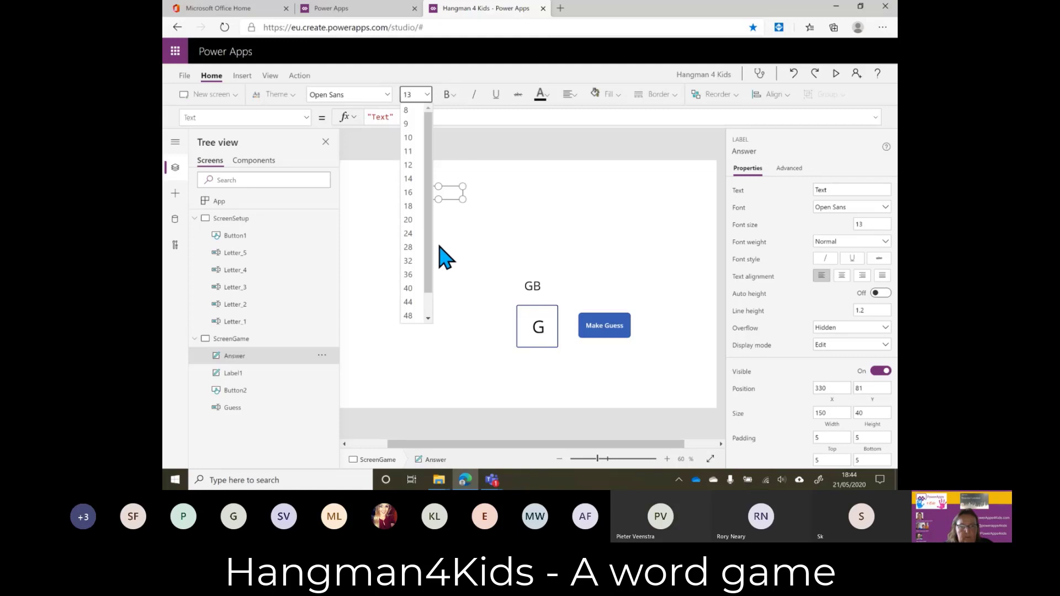
pyautogui.click(412, 288)
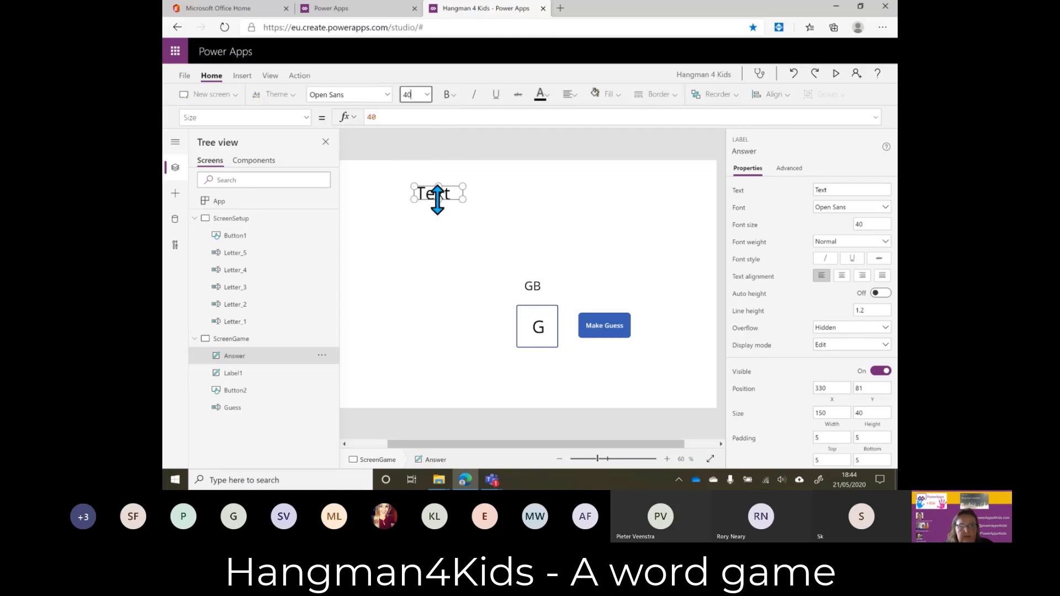
pyautogui.moveTo(438, 199); pyautogui.dragTo(436, 222)
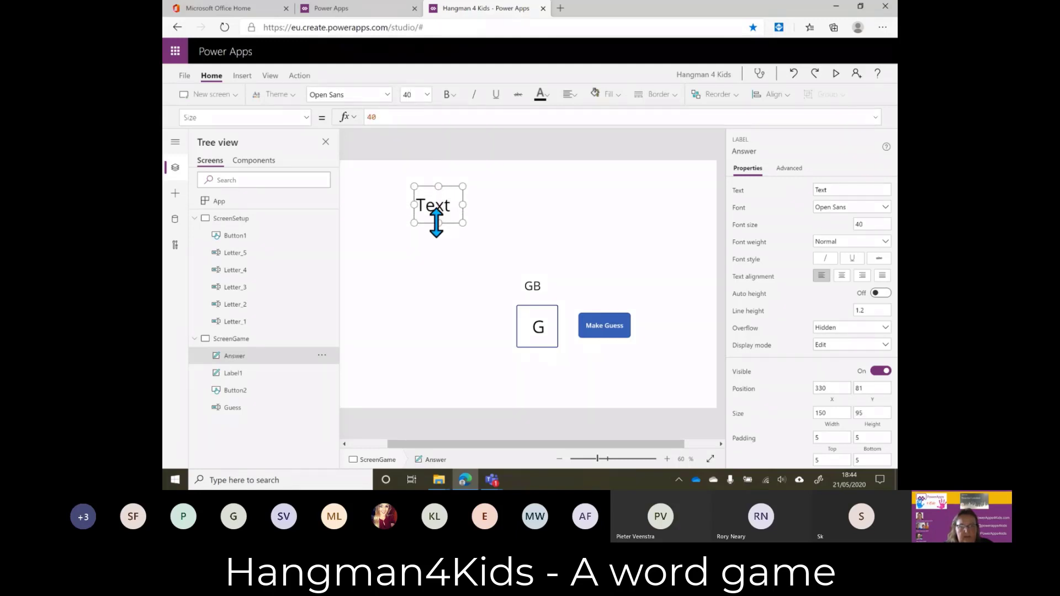
pyautogui.click(574, 96)
pyautogui.click(585, 138)
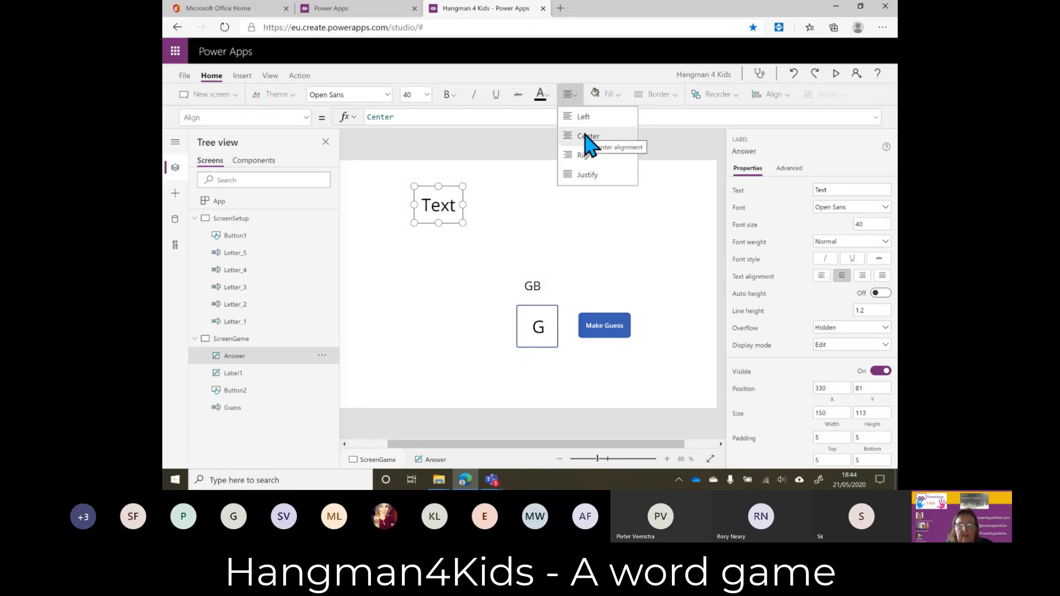
pyautogui.click(534, 180)
pyautogui.click(444, 215)
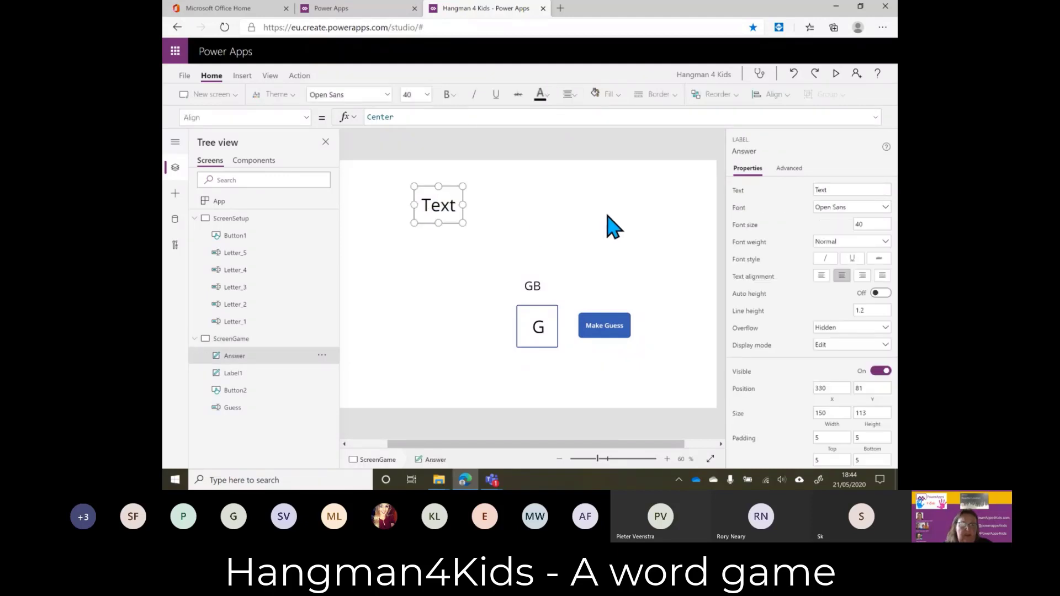
pyautogui.click(739, 192)
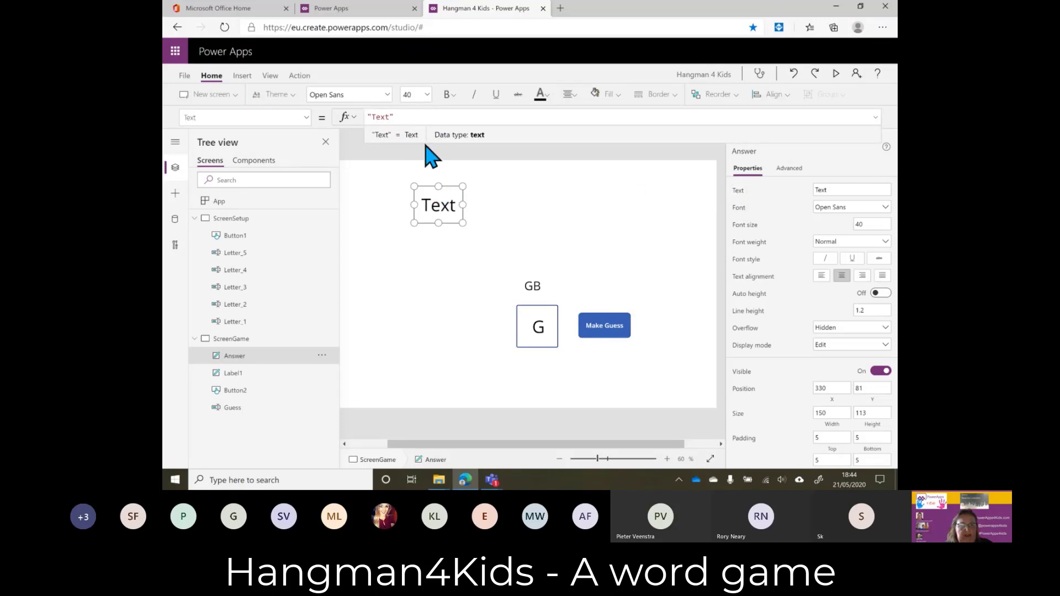
# Step: Set Answer's Text formula to Letter_1.Text so it shows R, and narrow it to one letter
pyautogui.click(412, 117)
pyautogui.moveTo(412, 117); pyautogui.dragTo(369, 119)
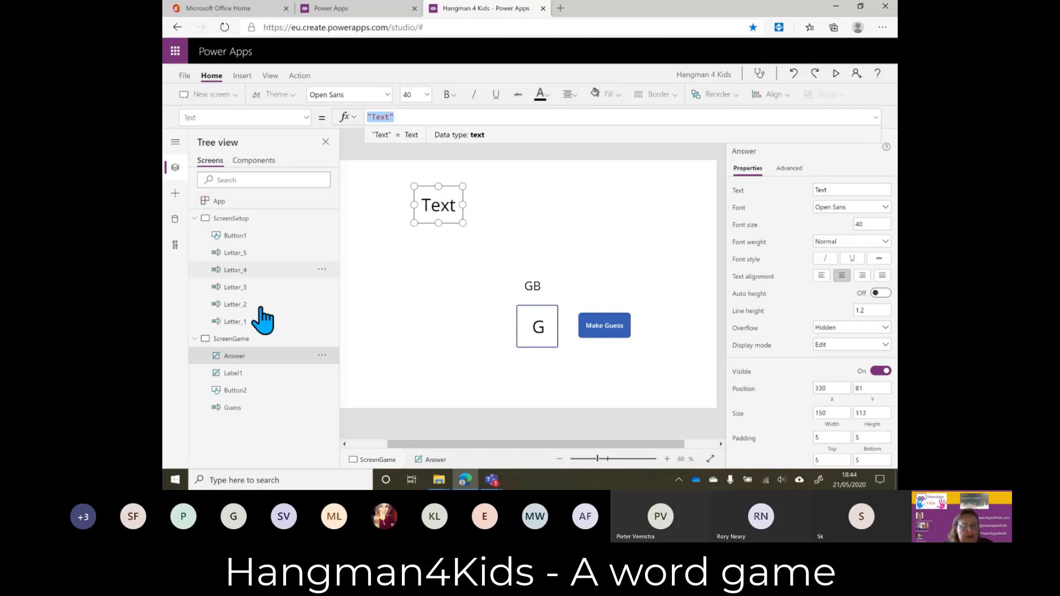
pyautogui.write('Lett')
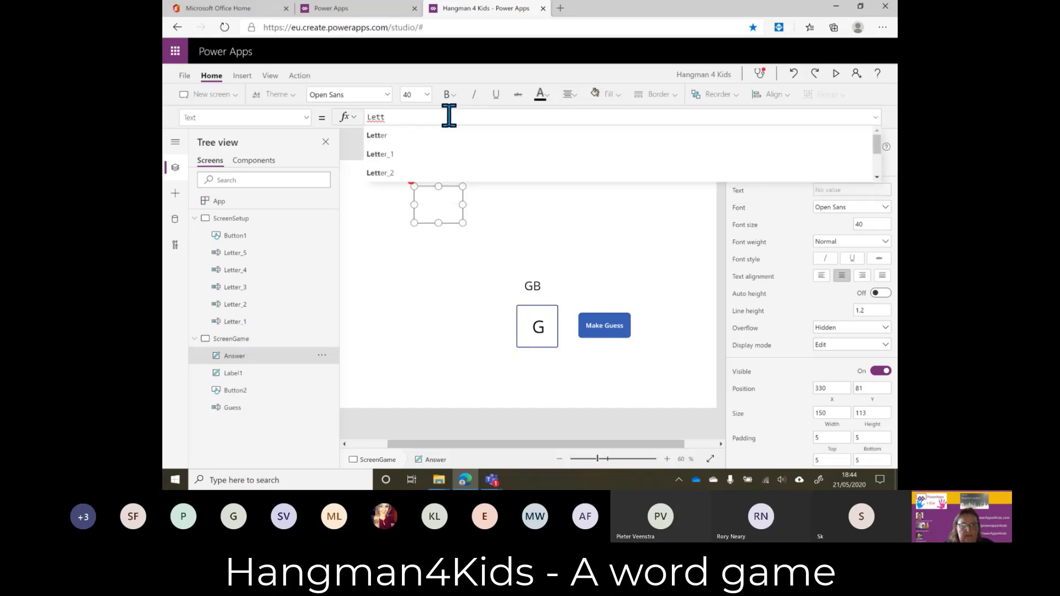
pyautogui.press('Down')
pyautogui.press('Down')
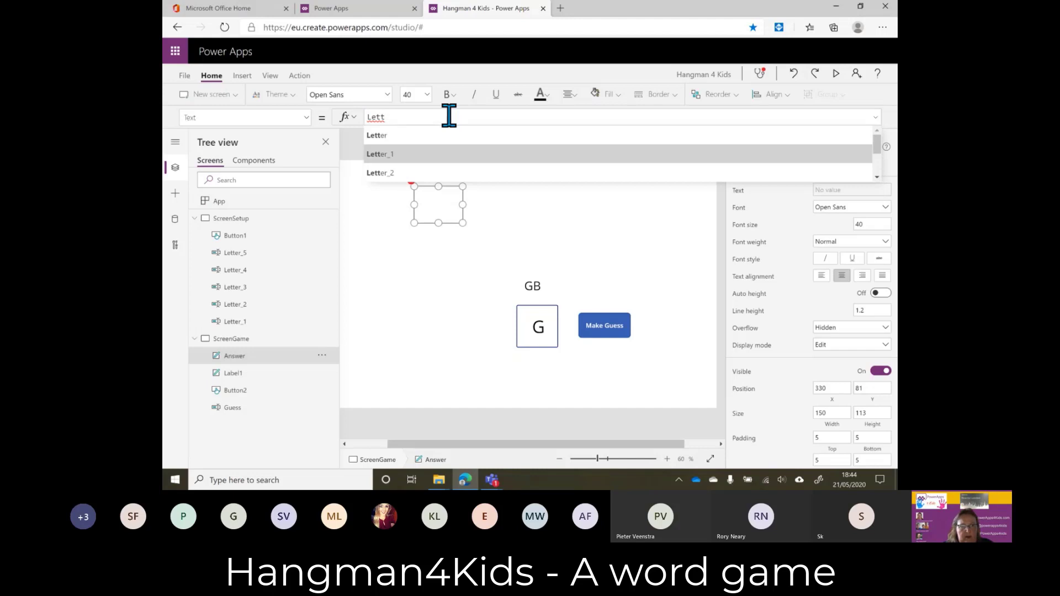
pyautogui.press('Return')
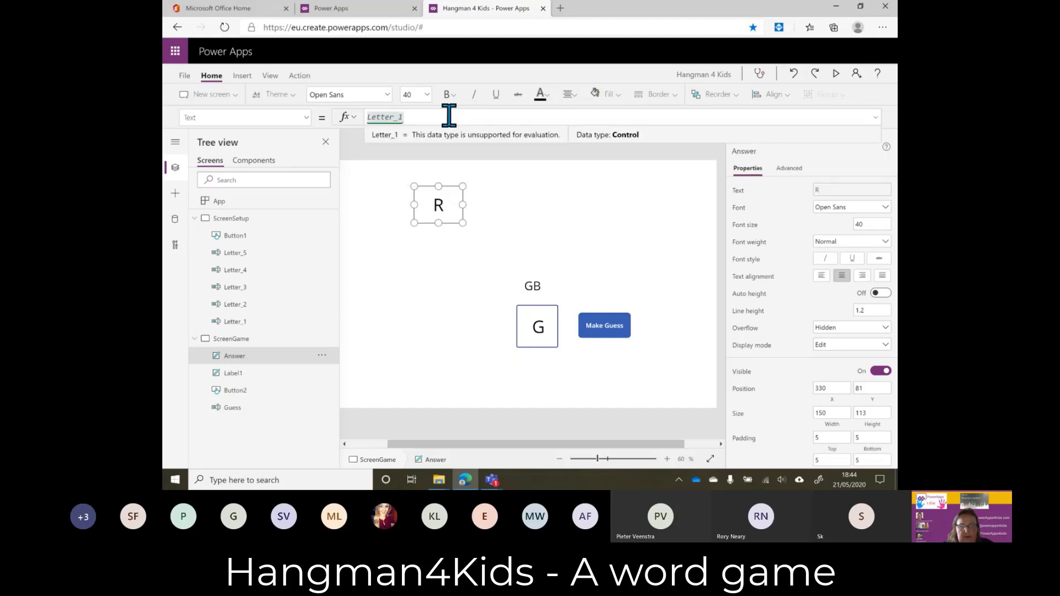
pyautogui.write('.Text')
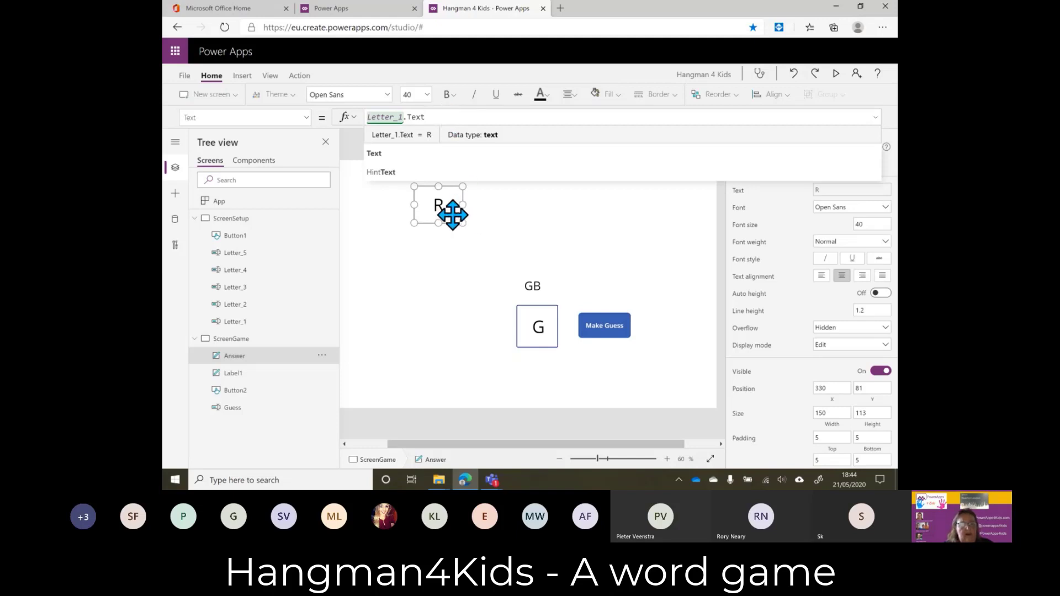
pyautogui.click(461, 246)
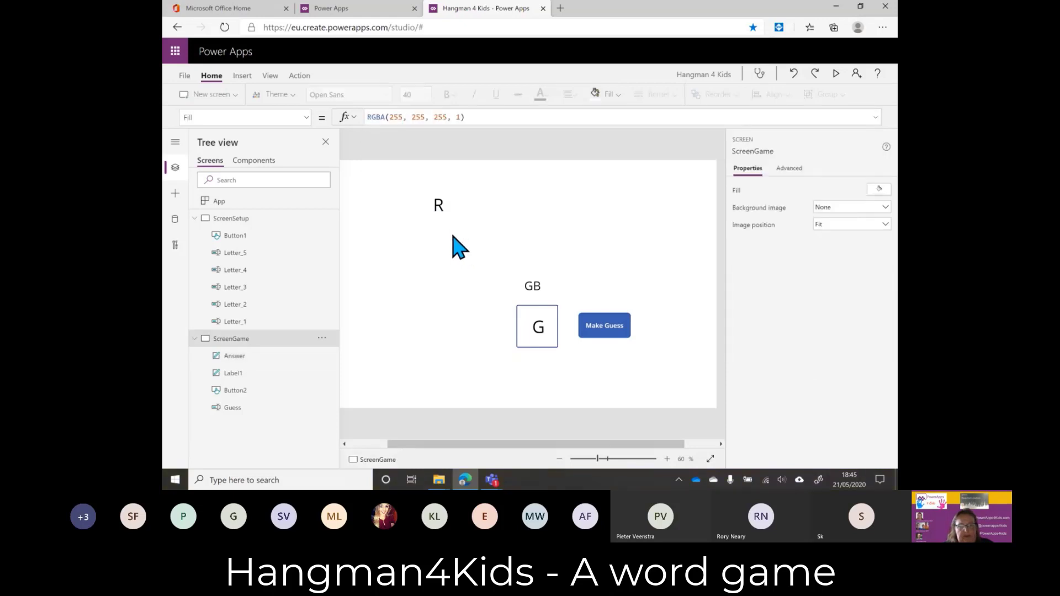
pyautogui.click(446, 208)
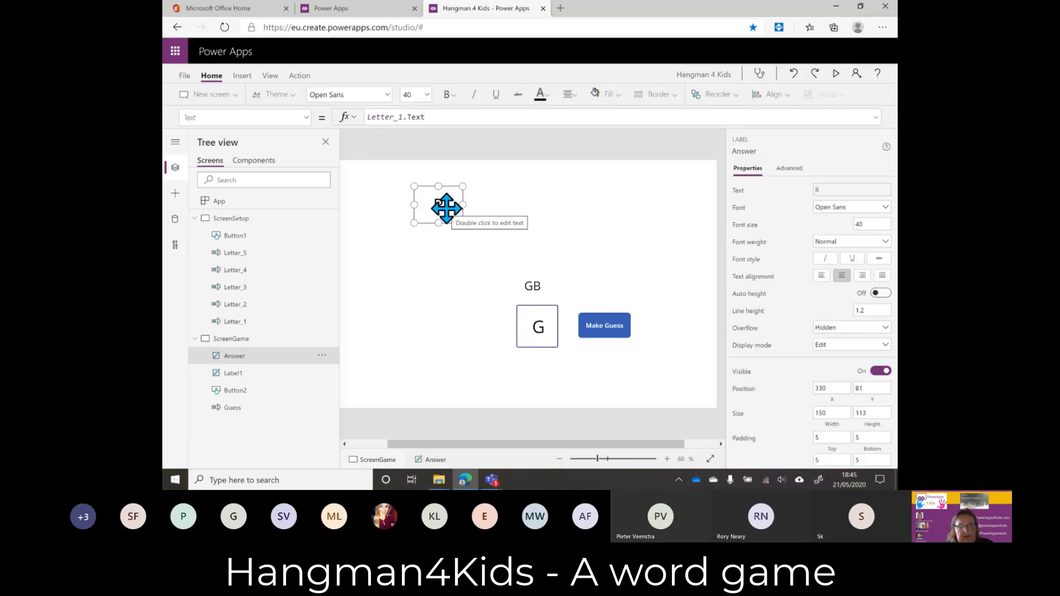
pyautogui.moveTo(462, 205); pyautogui.dragTo(452, 205)
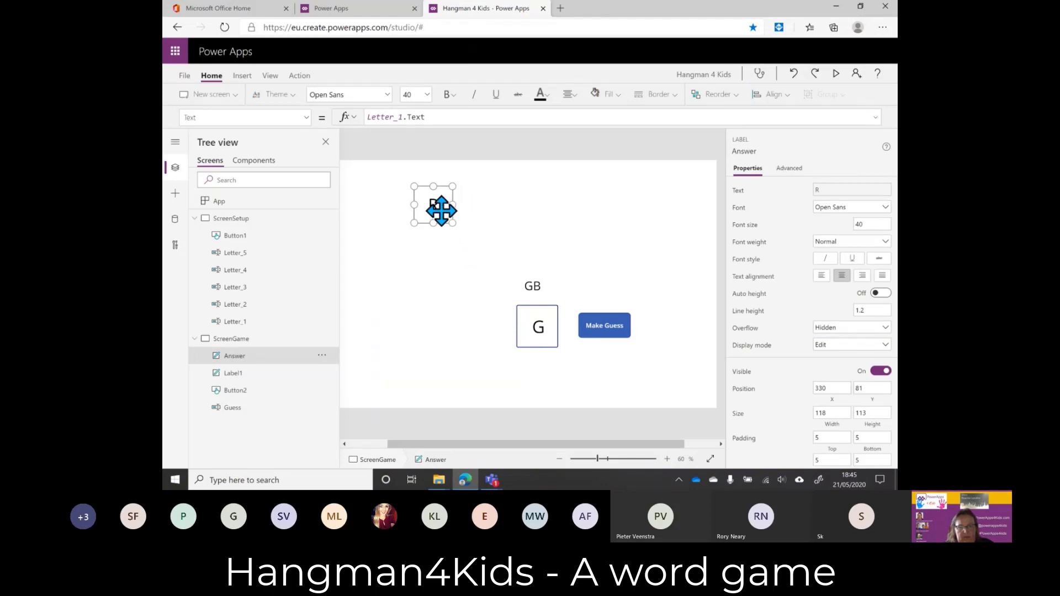
# Step: Copy the Answer label and paste two copies into a row above GB
pyautogui.rightClick(442, 215)
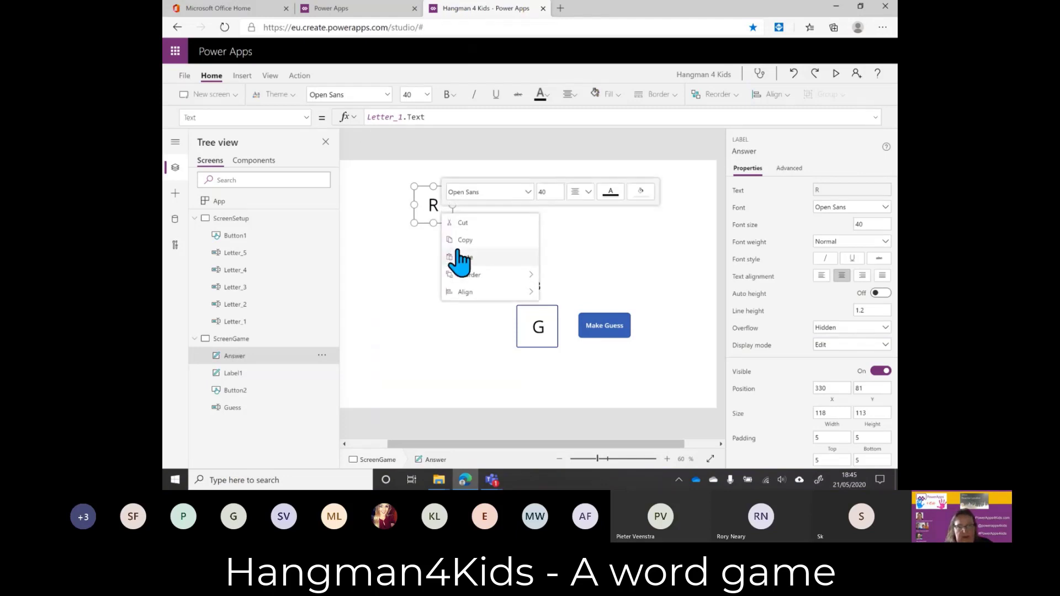
pyautogui.click(466, 243)
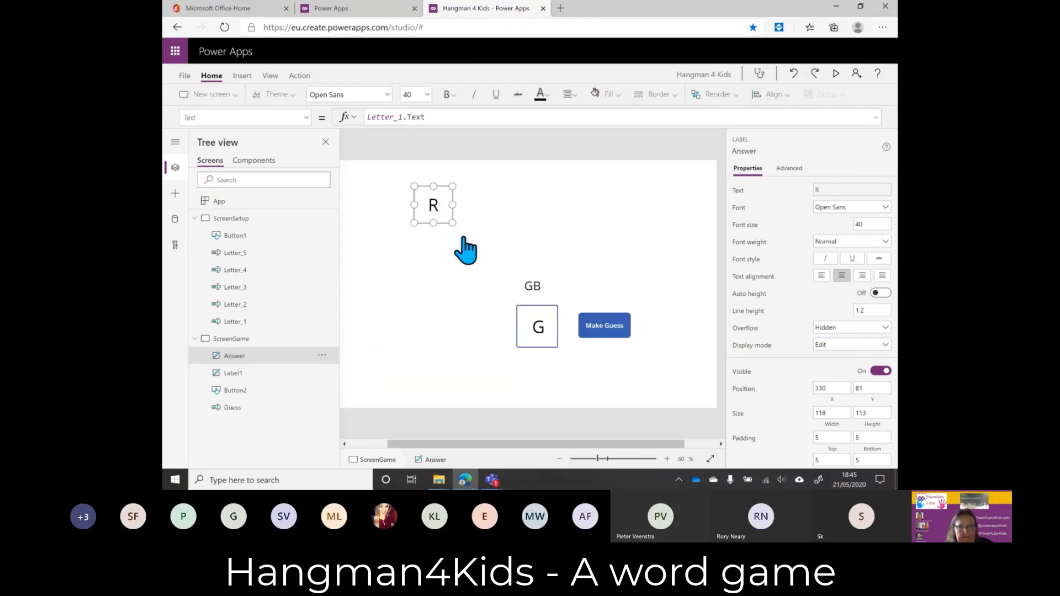
pyautogui.rightClick(468, 267)
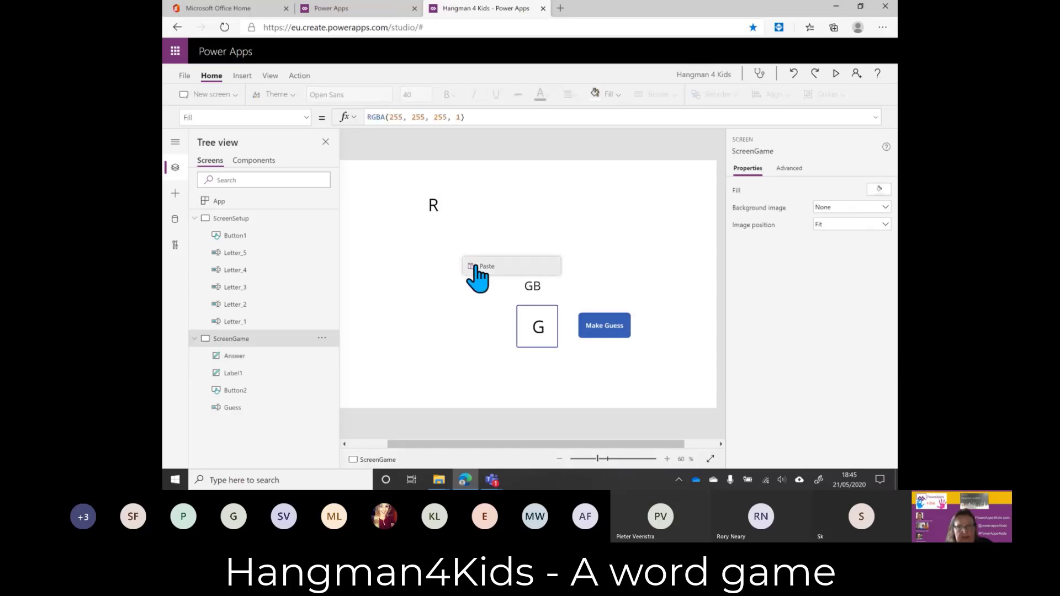
pyautogui.click(480, 276)
pyautogui.moveTo(475, 266); pyautogui.dragTo(474, 253)
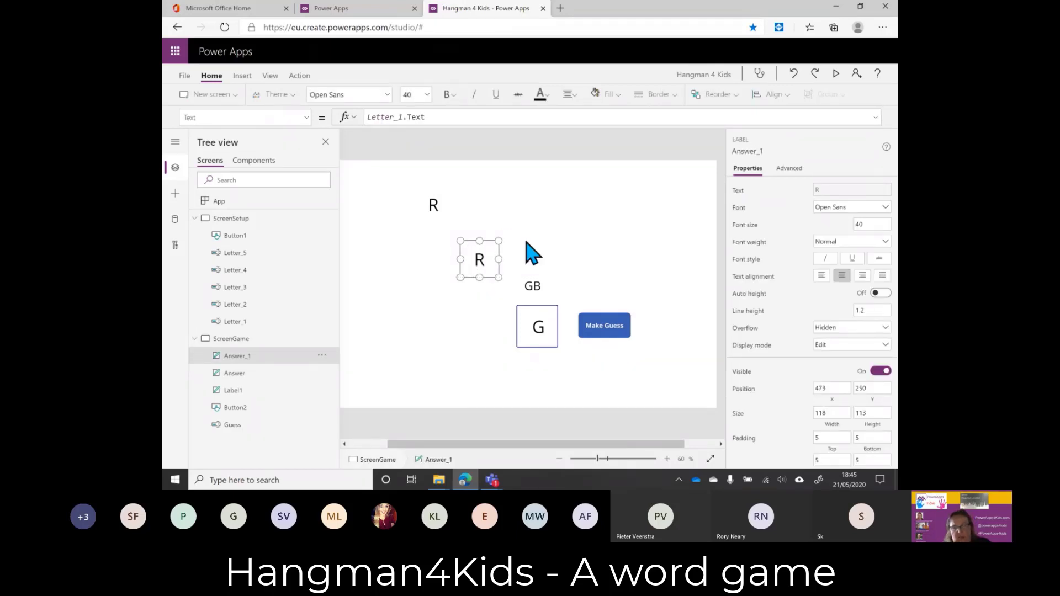
pyautogui.rightClick(526, 242)
pyautogui.click(537, 253)
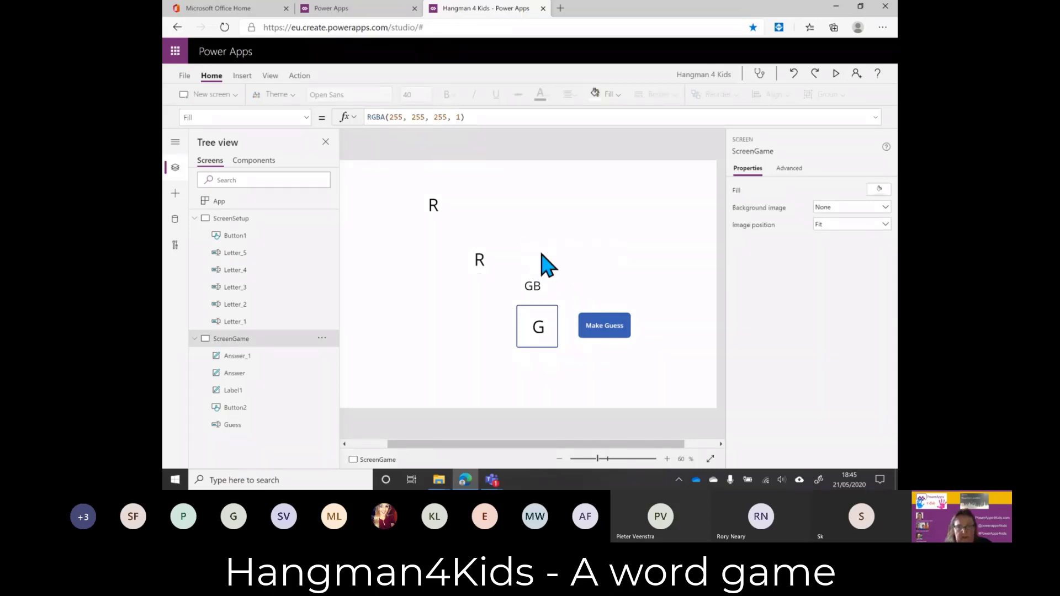
pyautogui.moveTo(540, 253); pyautogui.dragTo(514, 255)
# Step: Paste further copies, Answer_3 to Answer_5, and line them up at the end of the R row
pyautogui.rightClick(556, 212)
pyautogui.click(562, 215)
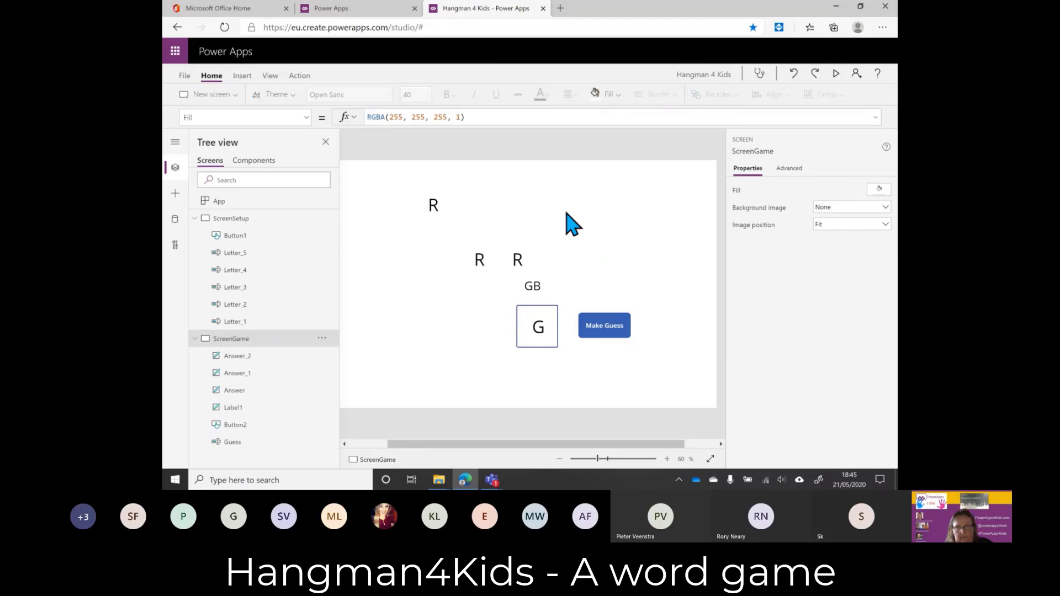
pyautogui.moveTo(563, 212); pyautogui.dragTo(547, 252)
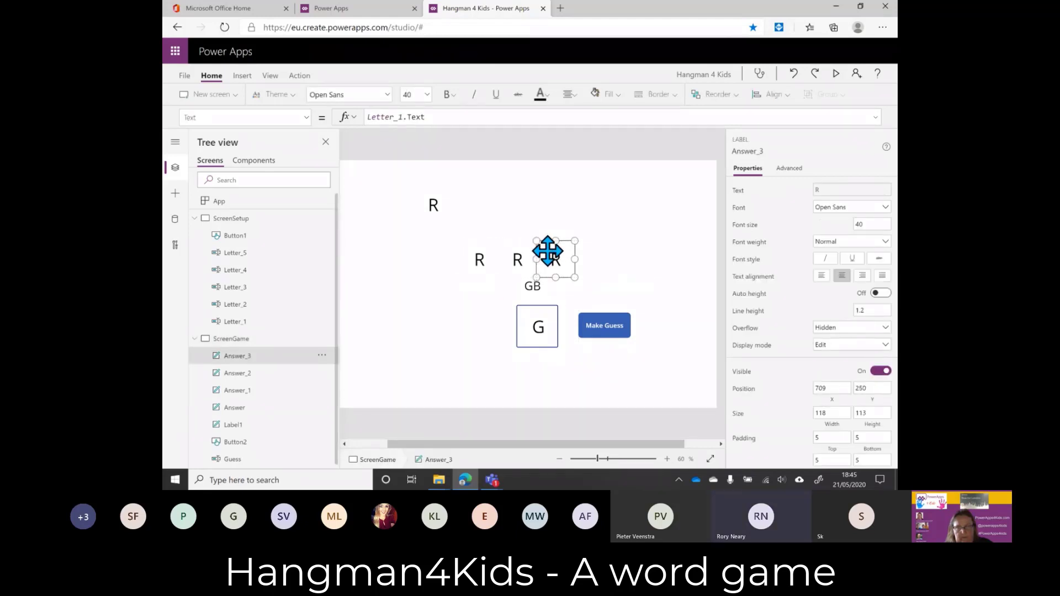
pyautogui.click(583, 209)
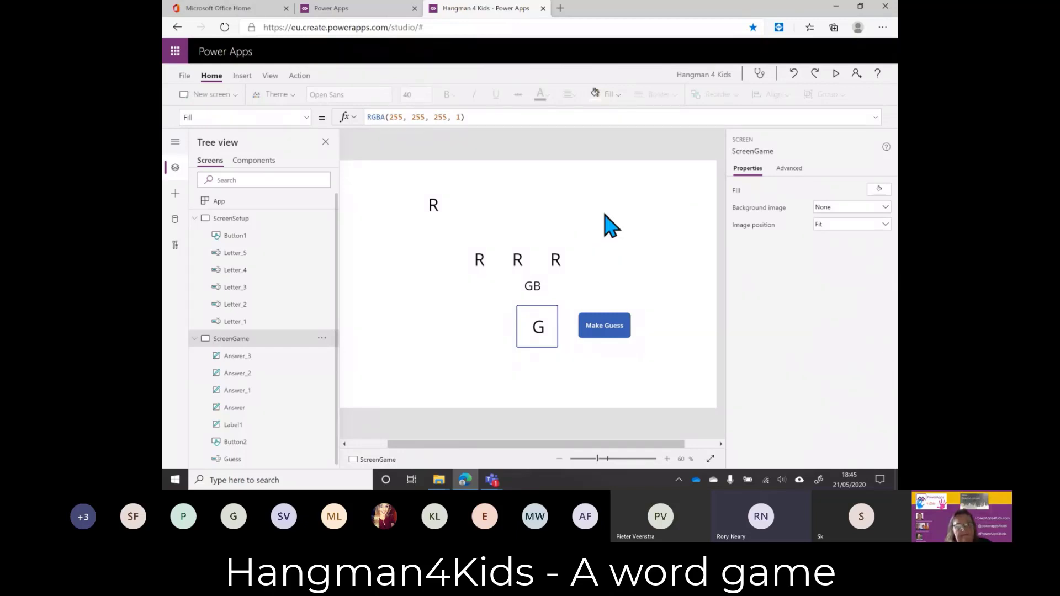
pyautogui.hotkey('ctrl', 'v')
pyautogui.moveTo(604, 214); pyautogui.dragTo(603, 251)
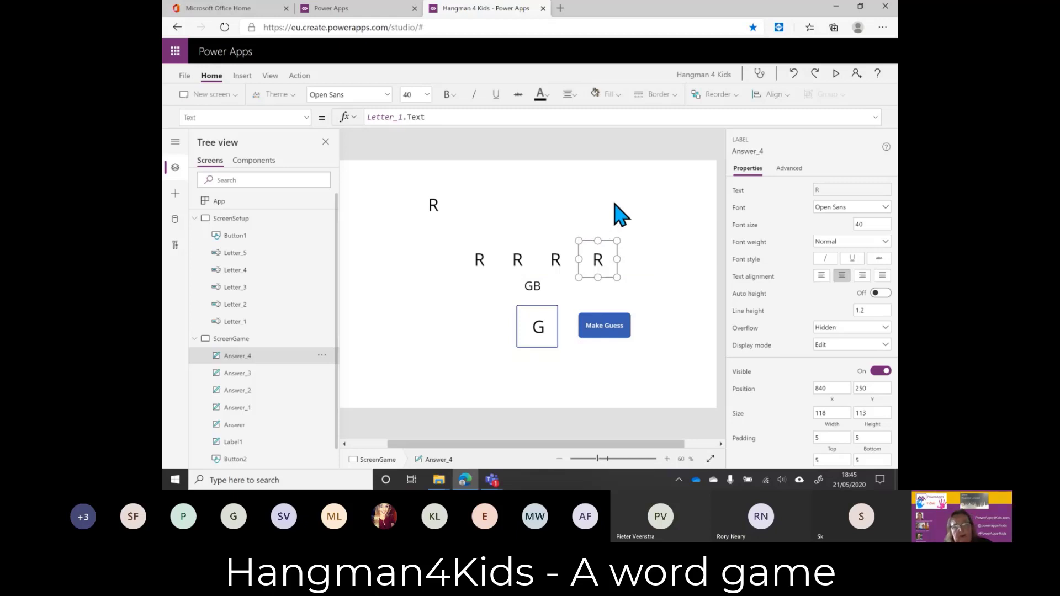
pyautogui.click(620, 211)
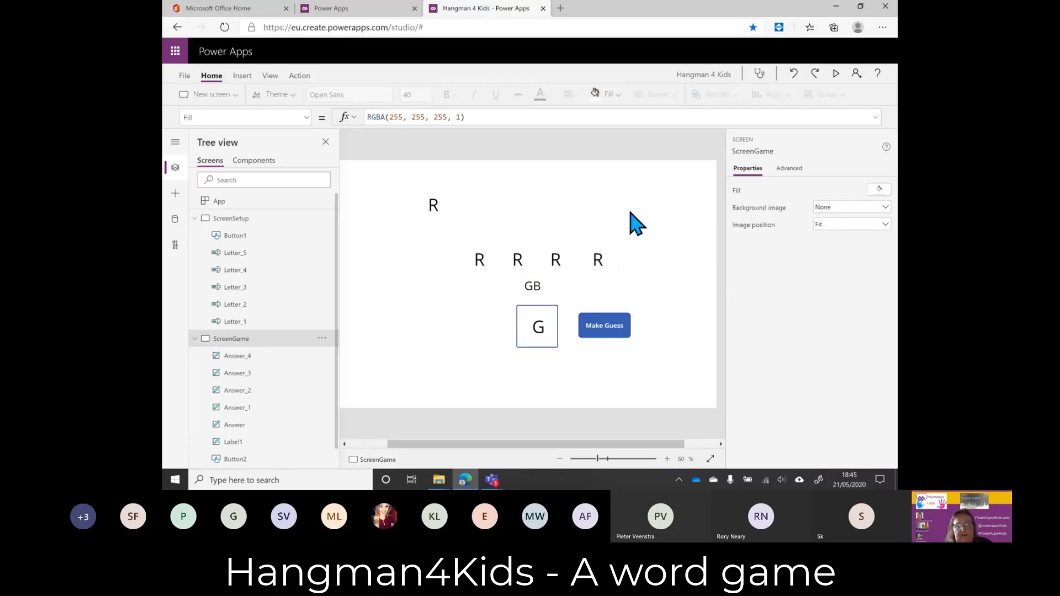
pyautogui.hotkey('ctrl', 'v')
pyautogui.moveTo(627, 217); pyautogui.dragTo(622, 269)
pyautogui.click(629, 269)
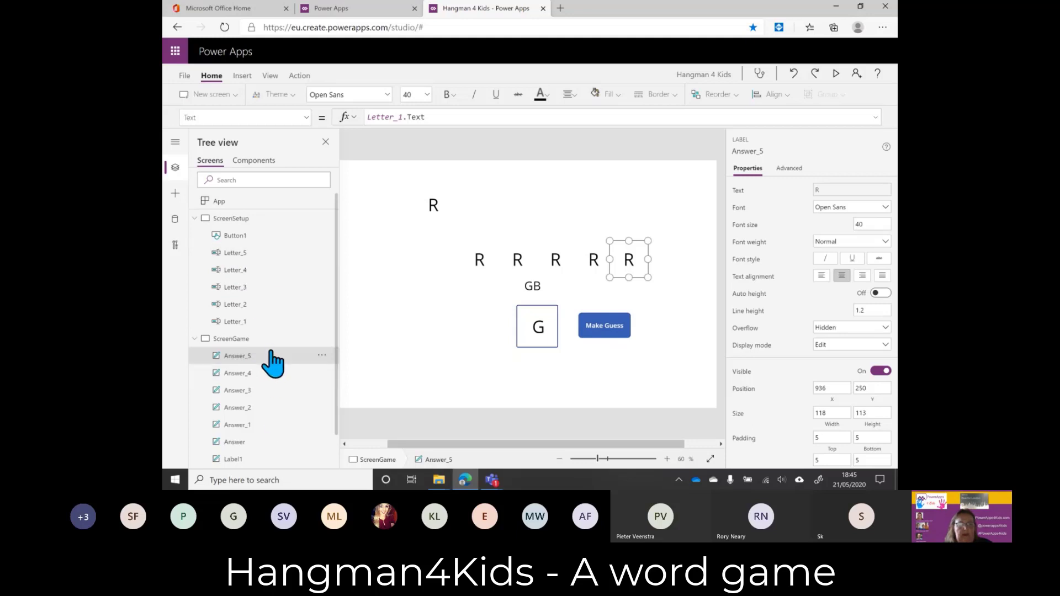
# Step: Delete the stray top R label and change Answer_2's Text formula to Letter_2.Text
pyautogui.click(445, 207)
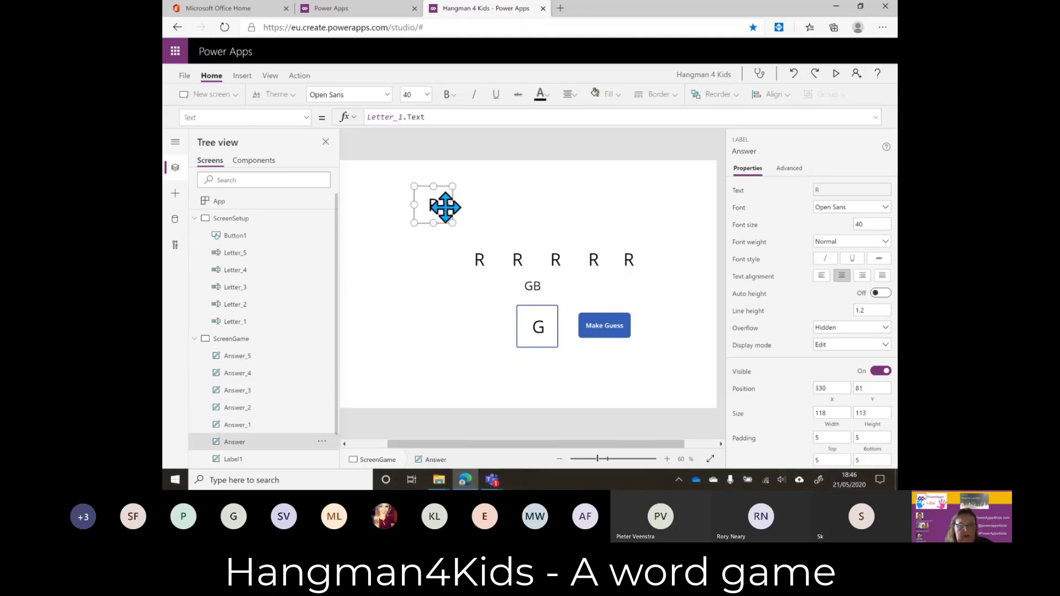
pyautogui.press('Delete')
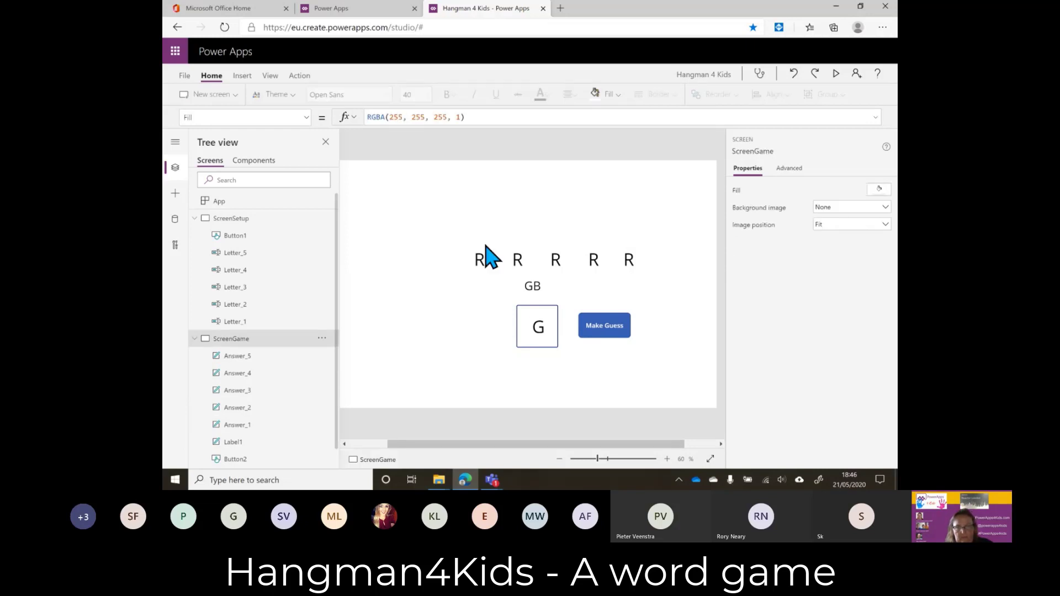
pyautogui.click(517, 265)
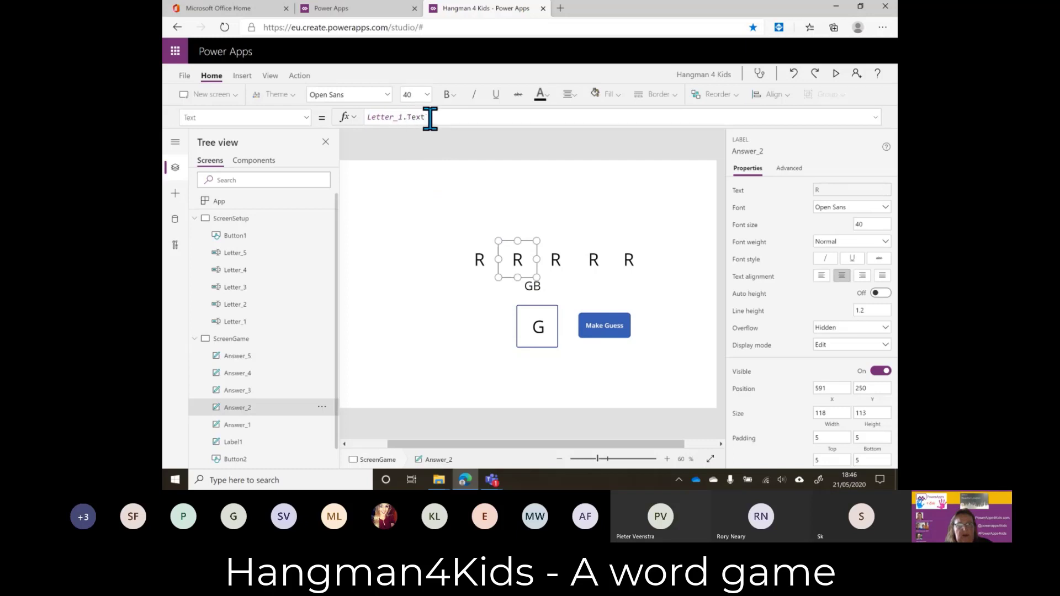
pyautogui.click(450, 117)
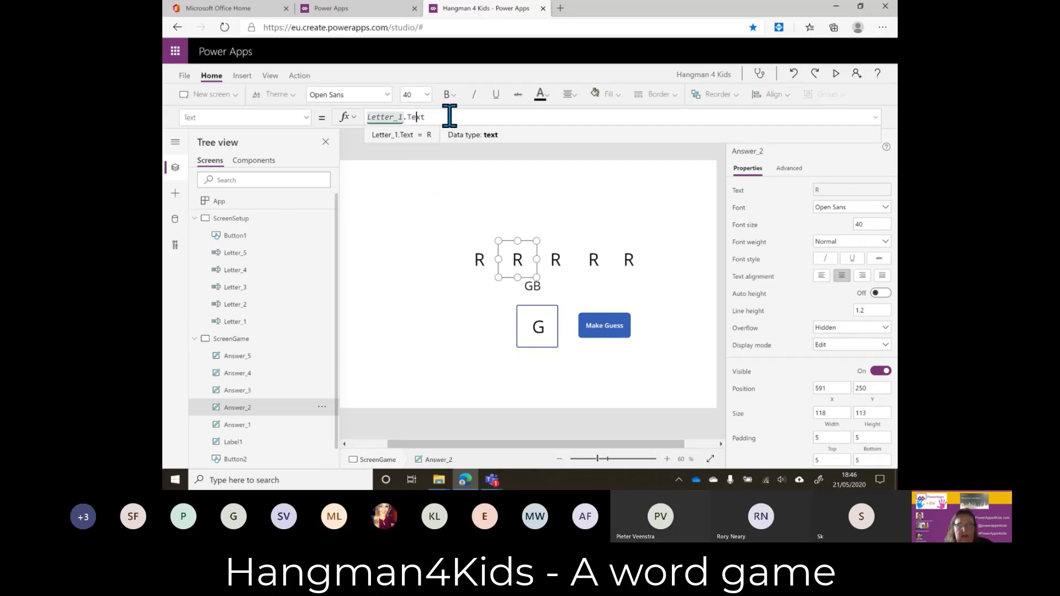
pyautogui.press('Left')
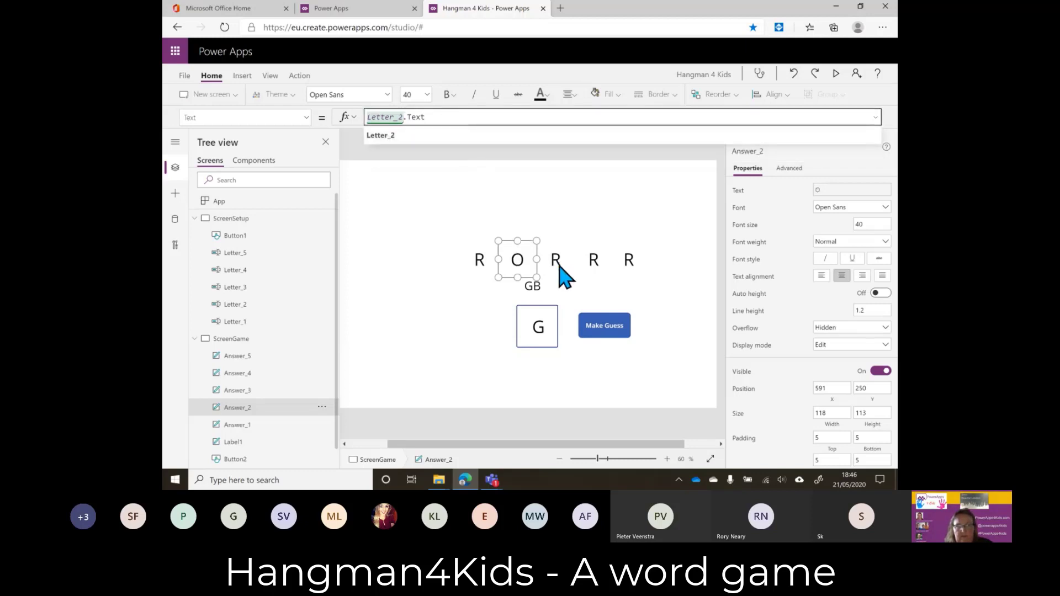
# Step: Change Answer_3 to Answer_5 Text formulas to Letter_3.Text through Letter_5.Text
pyautogui.click(554, 270)
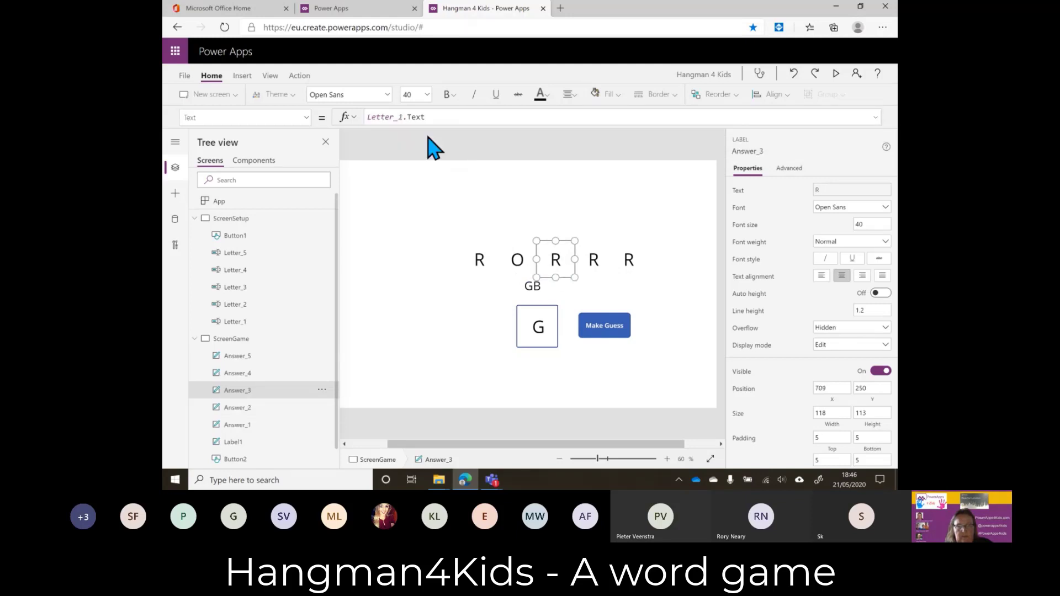
pyautogui.click(404, 117)
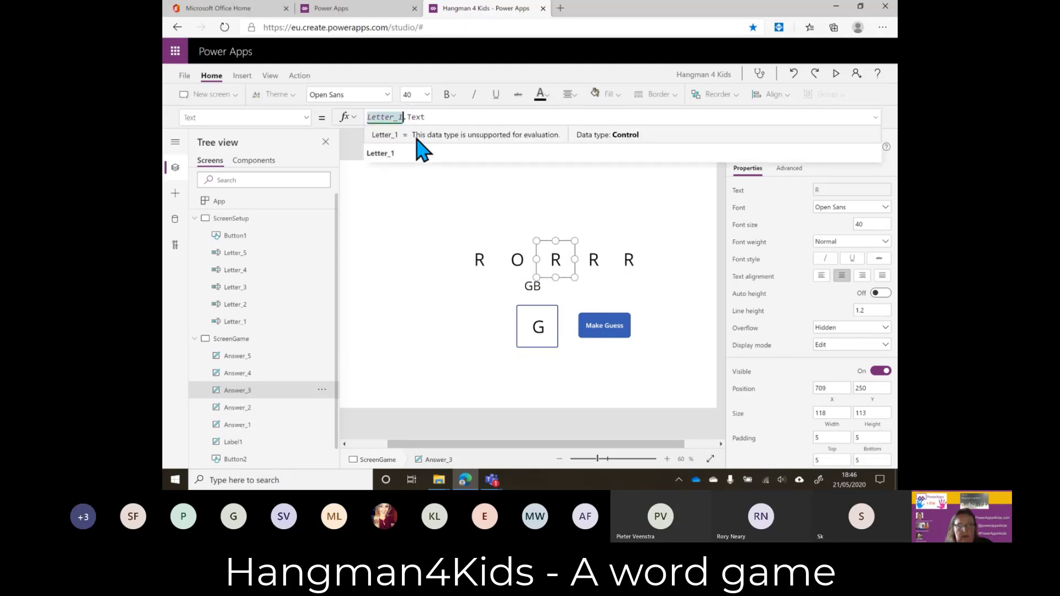
pyautogui.click(599, 263)
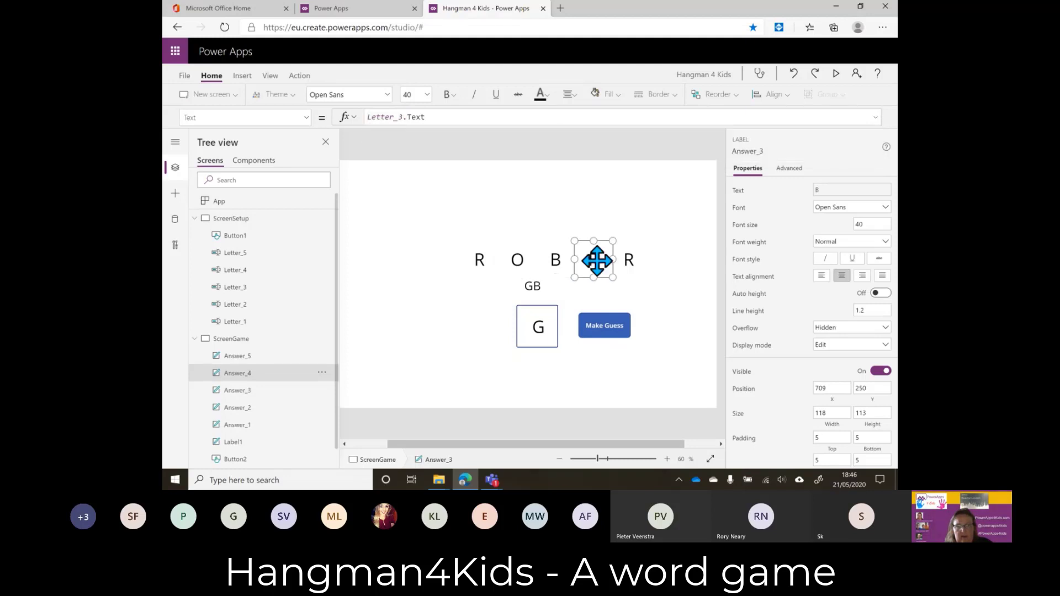
pyautogui.click(402, 116)
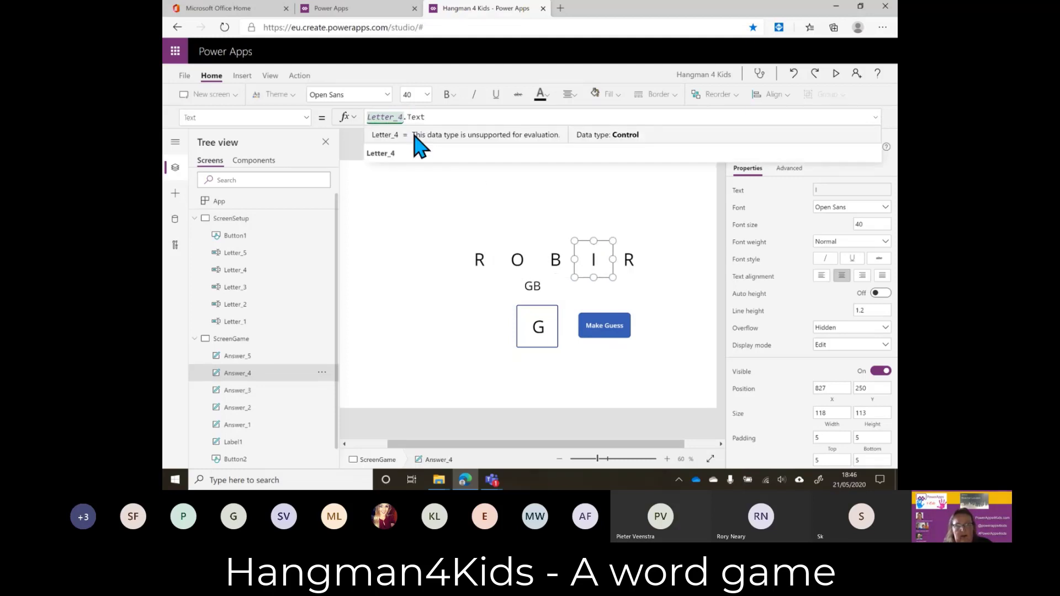
pyautogui.click(630, 268)
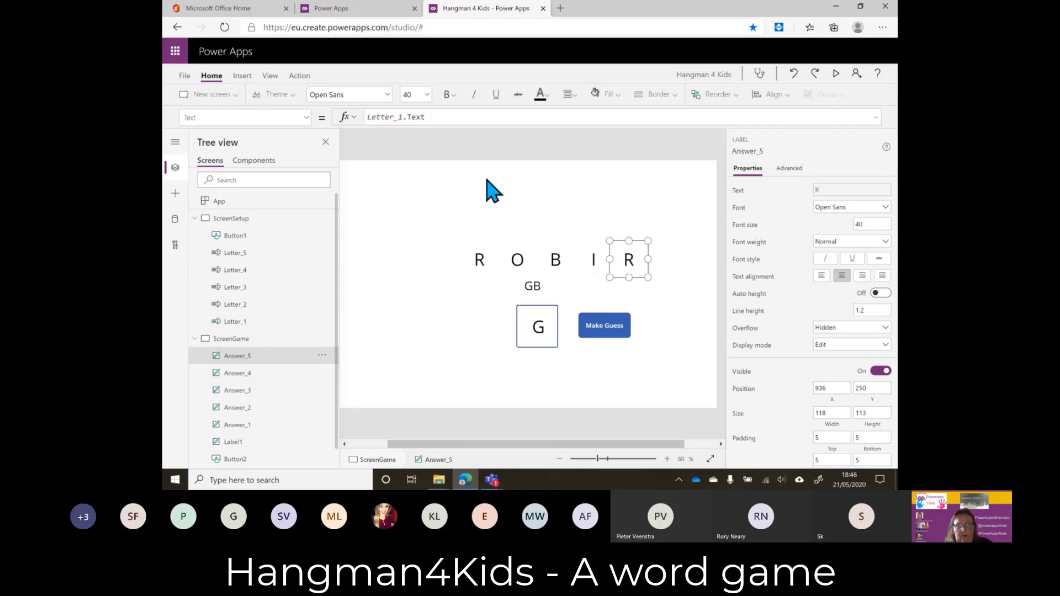
pyautogui.click(404, 125)
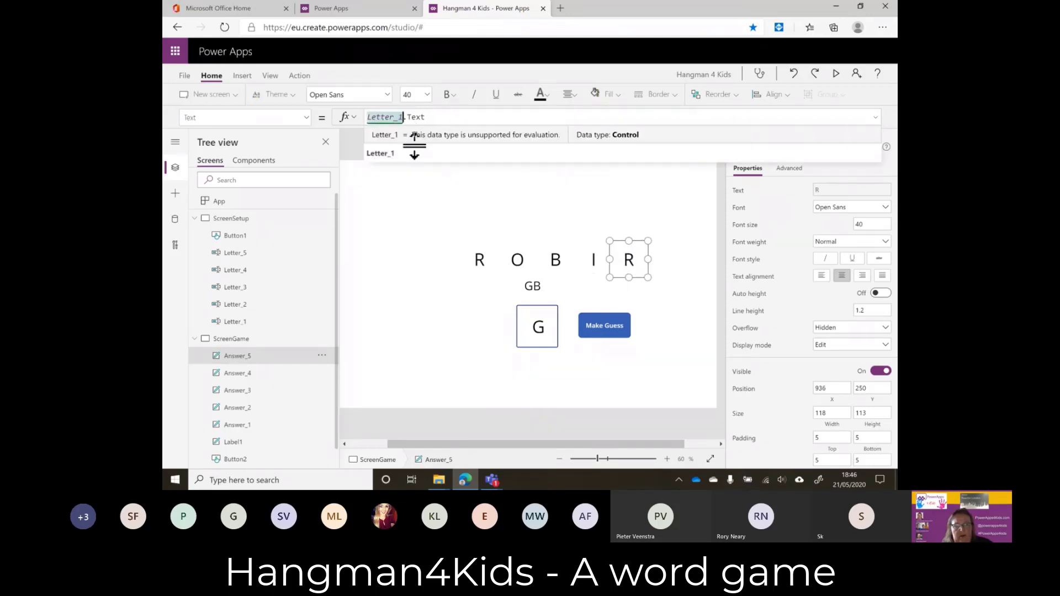
pyautogui.write('5')
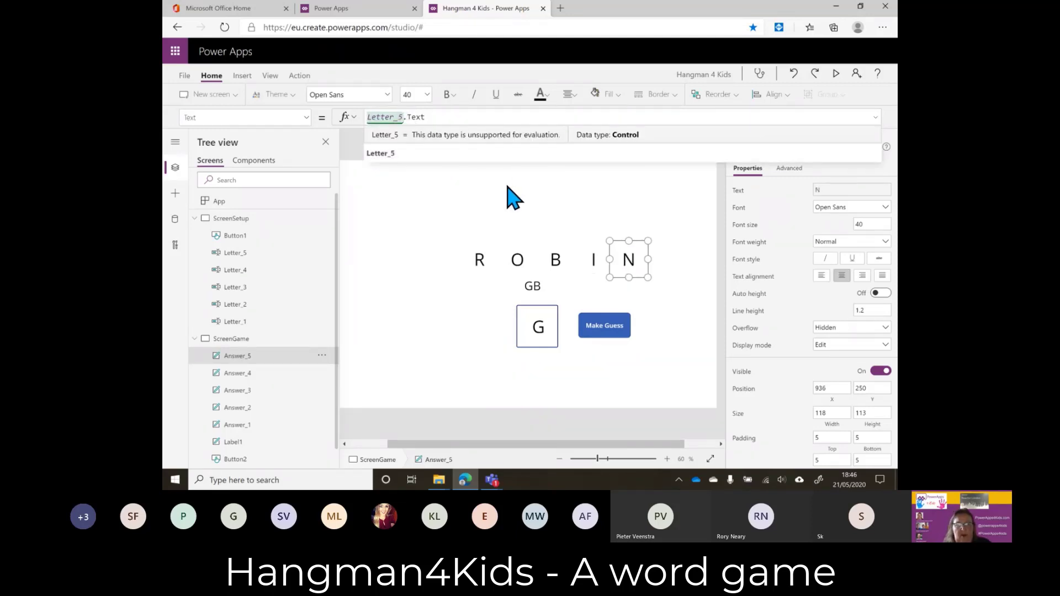
pyautogui.click(508, 188)
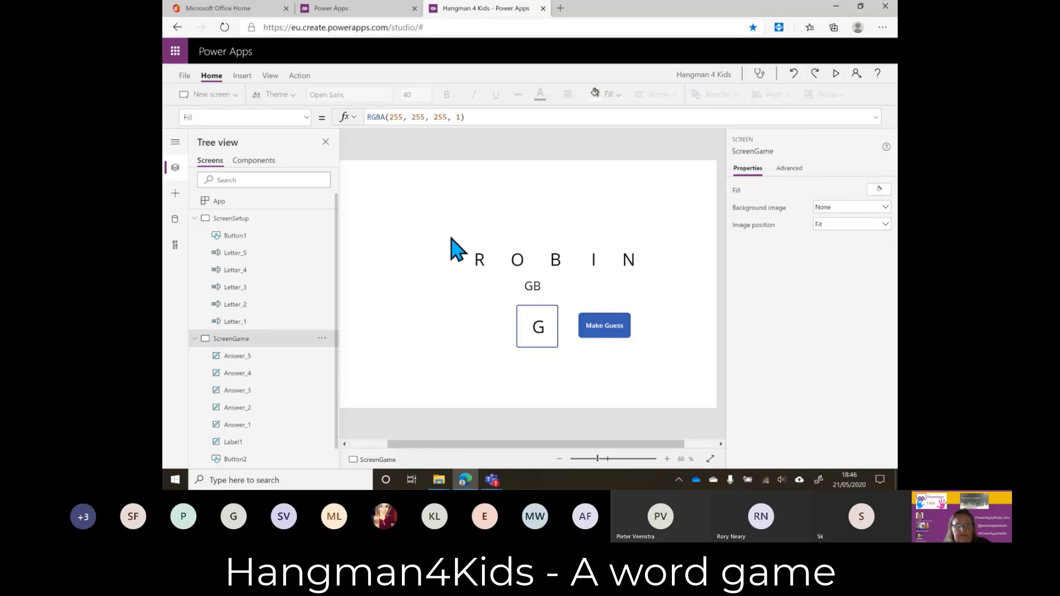
# Step: Reposition the GB label to 666, 393, just above the Guess box
pyautogui.click(541, 295)
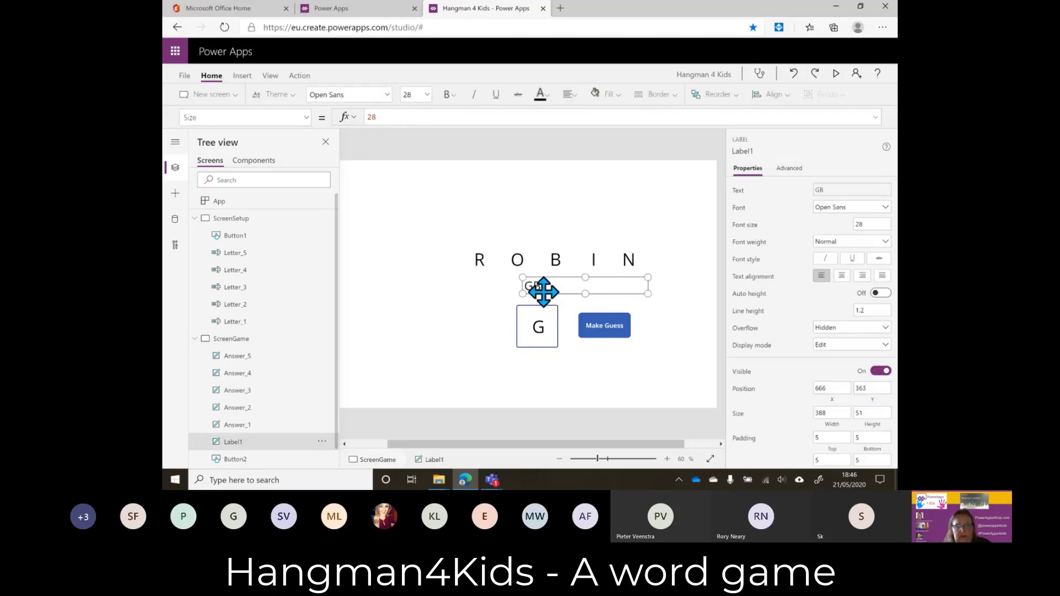
pyautogui.click(582, 232)
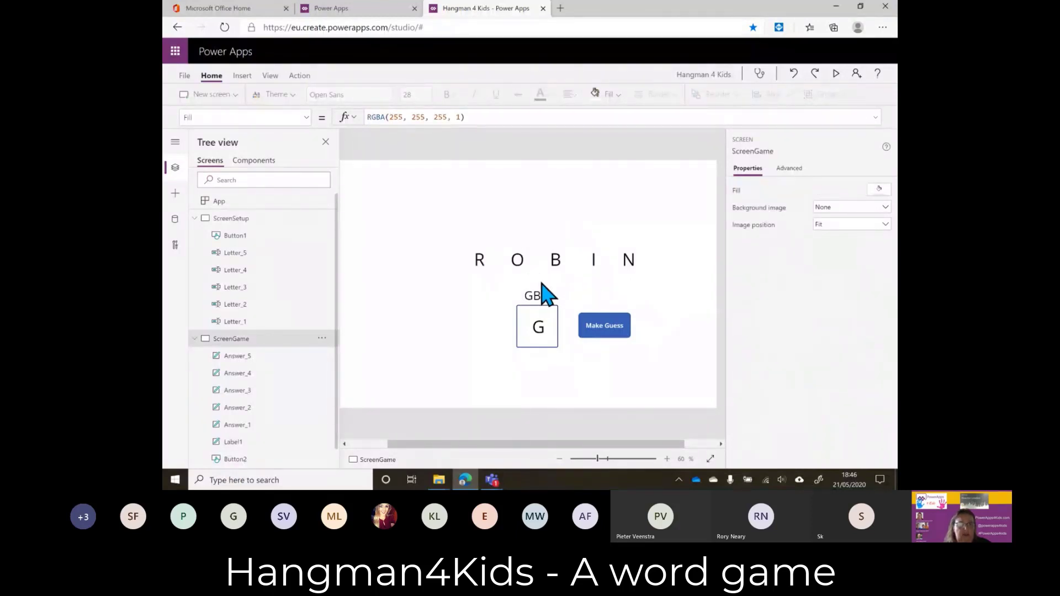
pyautogui.click(536, 299)
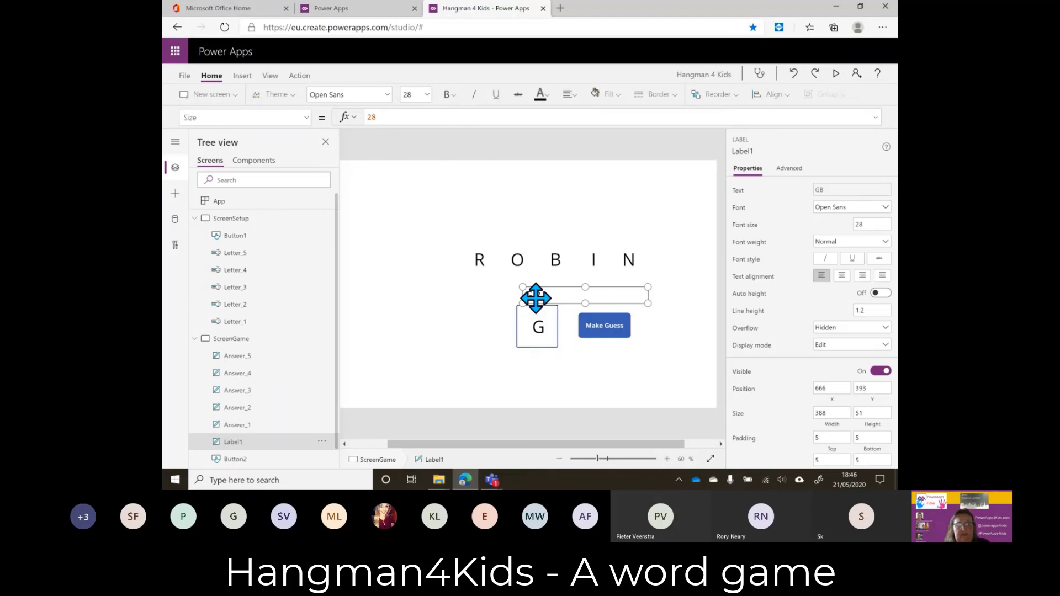
pyautogui.click(484, 265)
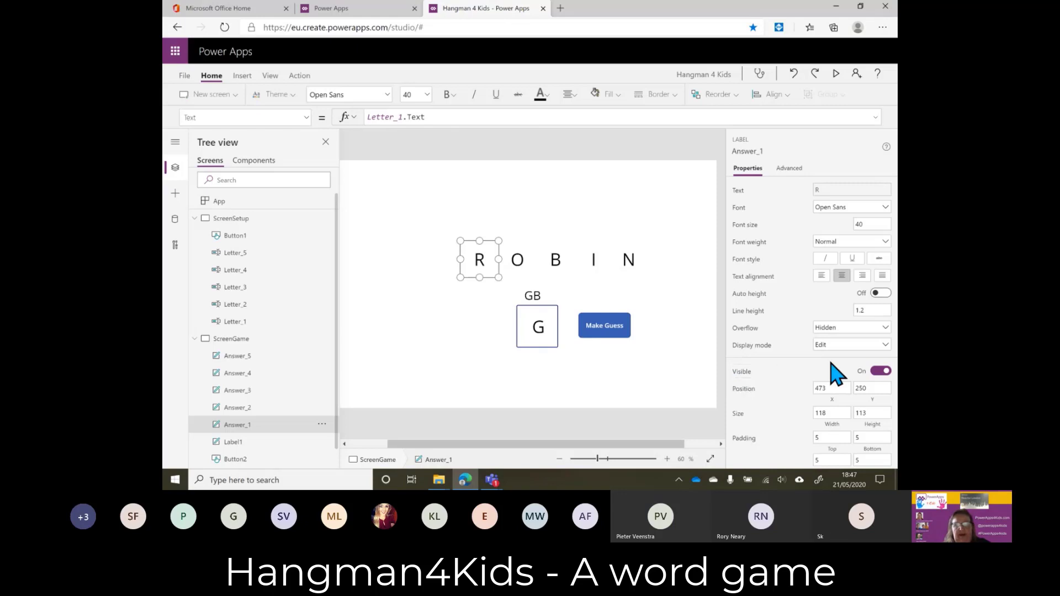
# Step: Toggle Answer_1's Visible setting off and back on, then select its Visible formula
pyautogui.click(875, 375)
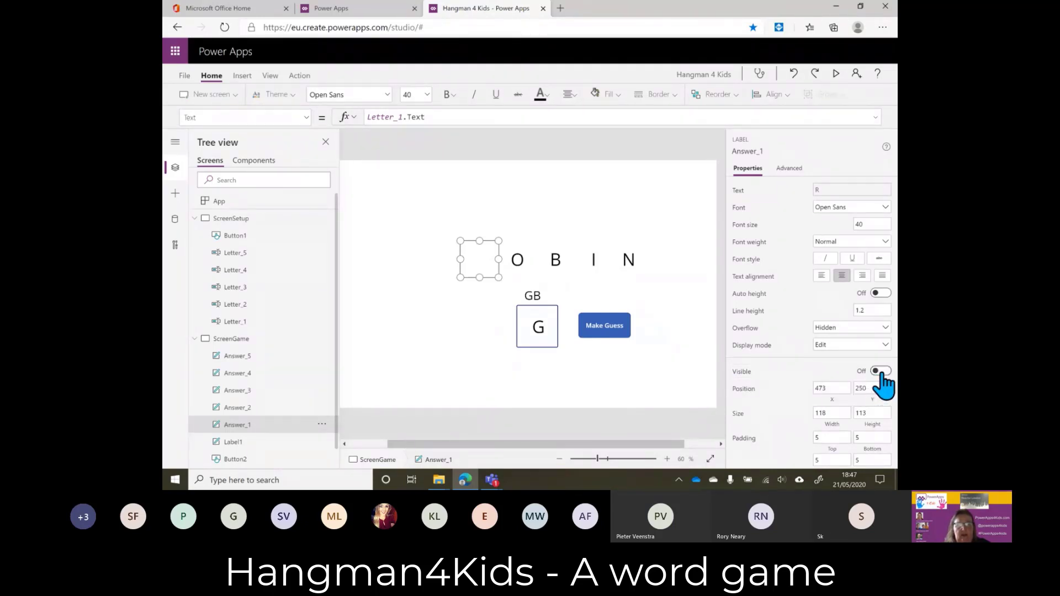
pyautogui.click(882, 376)
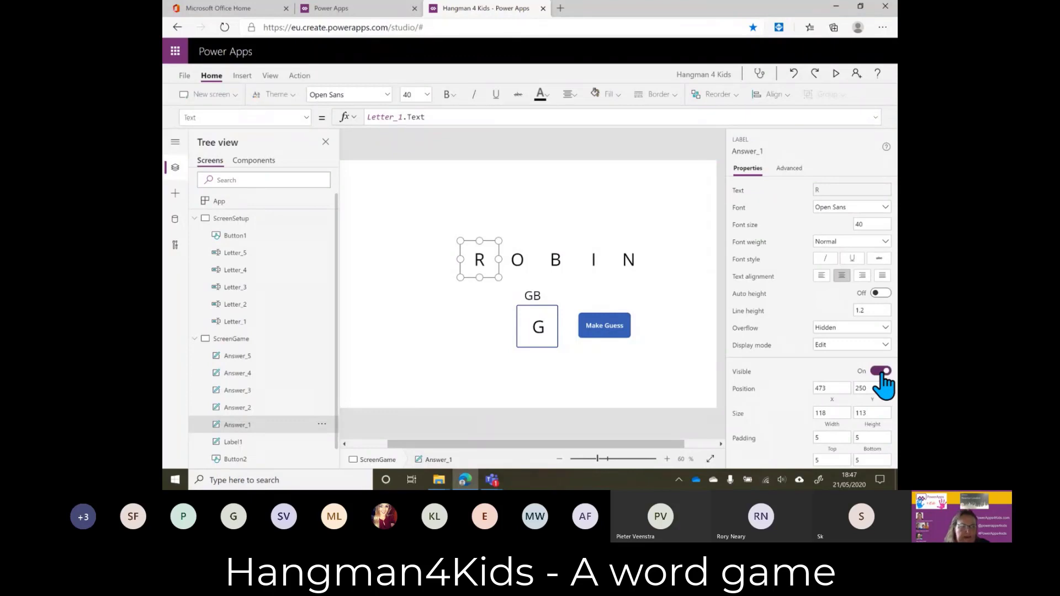
pyautogui.click(744, 377)
pyautogui.click(399, 117)
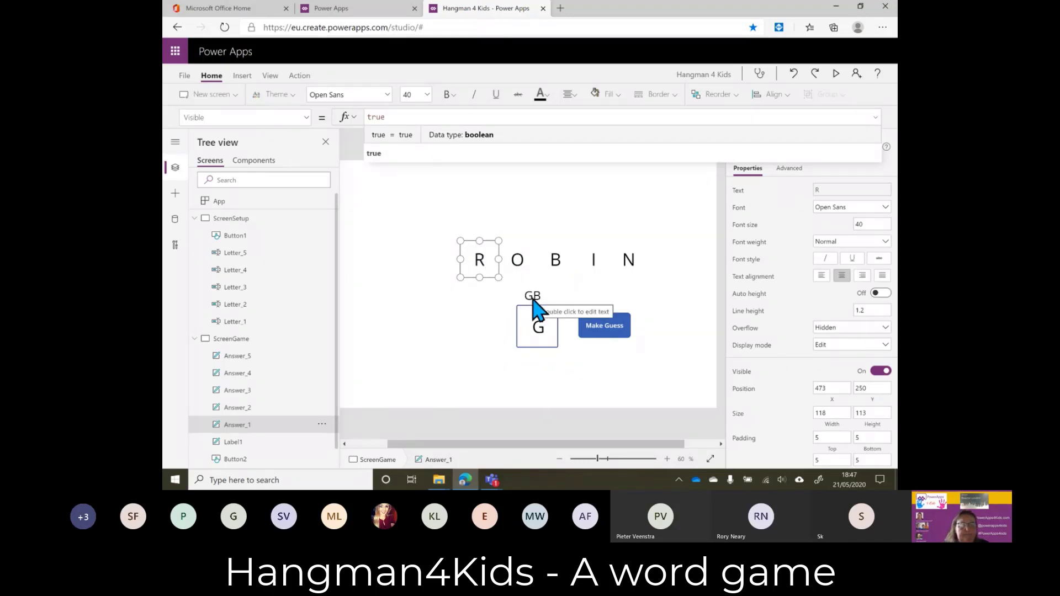
# Step: Replace Answer_1's Visible value true with Letter_1.Text in MyGuesses
pyautogui.press('BackSpace')
pyautogui.press('BackSpace')
pyautogui.press('BackSpace')
pyautogui.press('BackSpace')
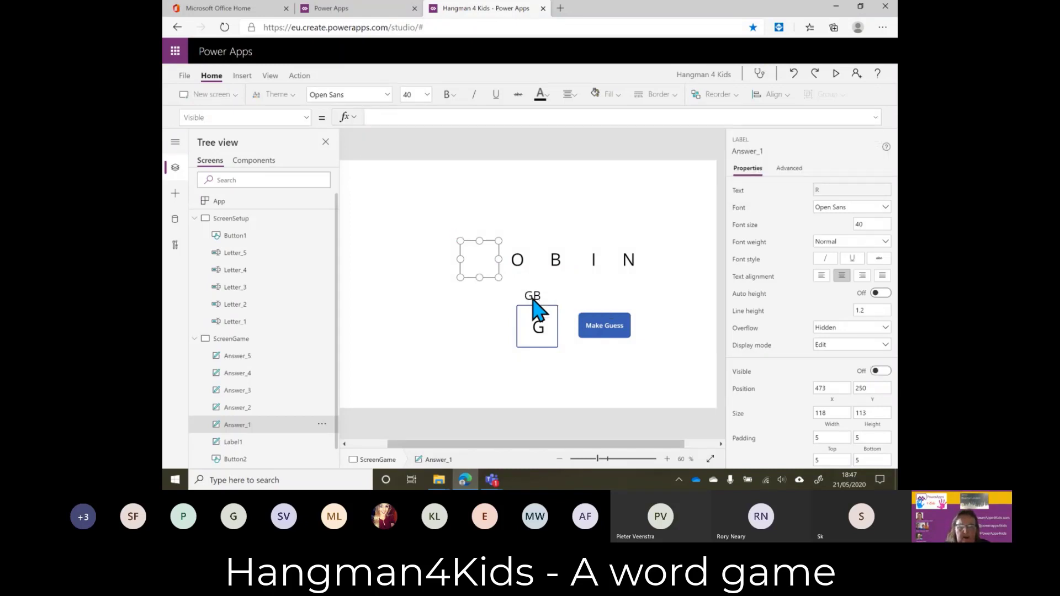
pyautogui.write('lett')
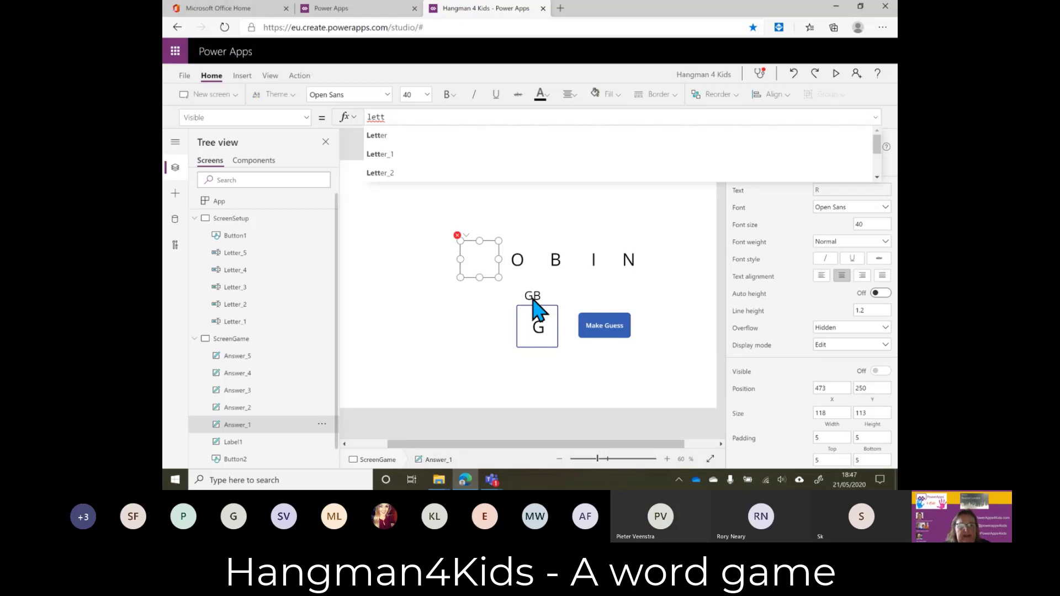
pyautogui.press('Down')
pyautogui.press('Down')
pyautogui.press('Return')
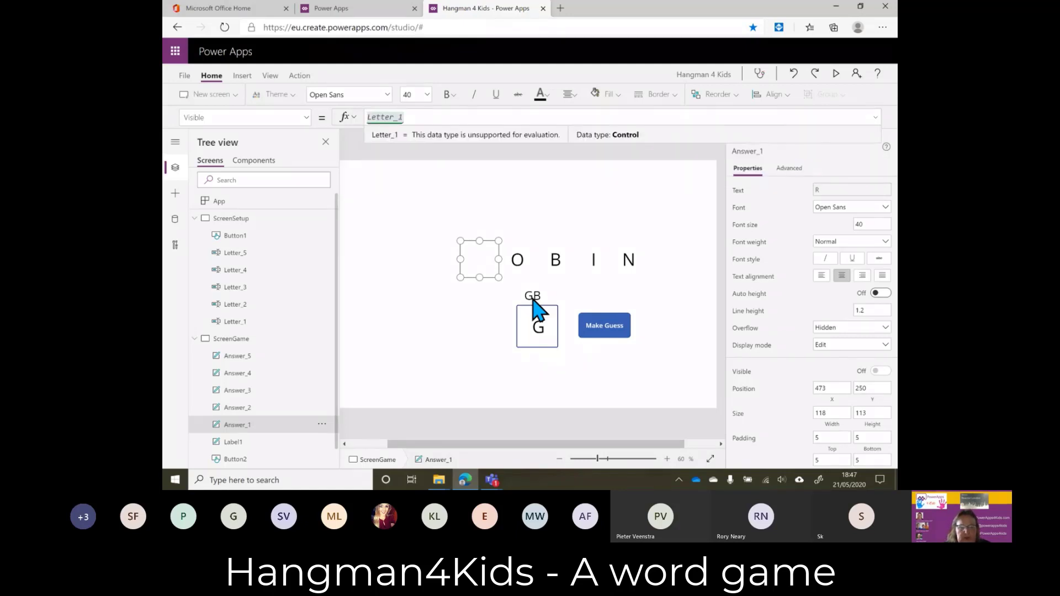
pyautogui.write('.text')
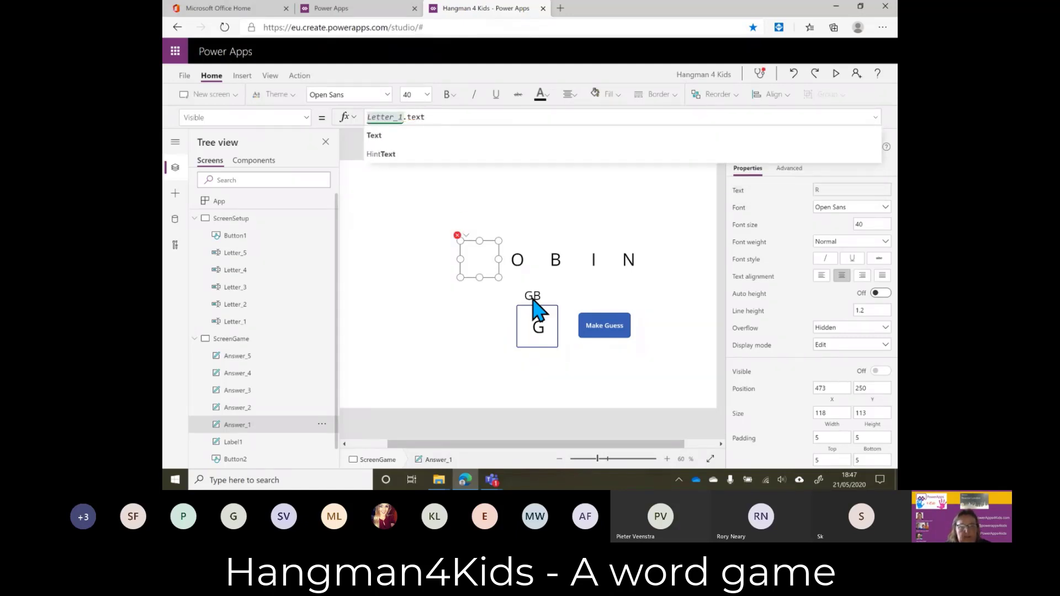
pyautogui.press('Down')
pyautogui.press('Return')
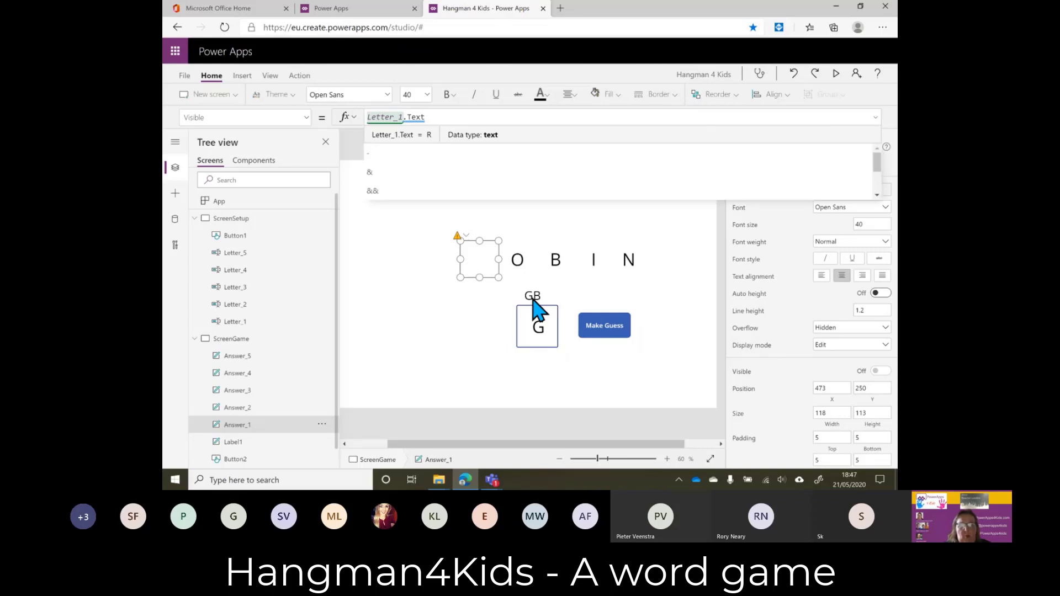
pyautogui.write('in')
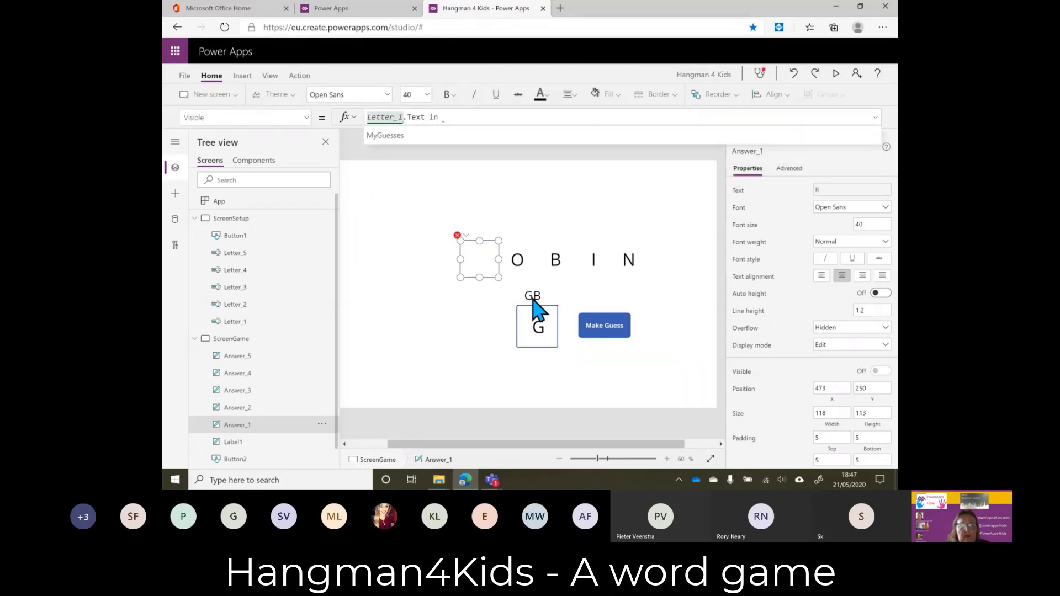
pyautogui.click(394, 137)
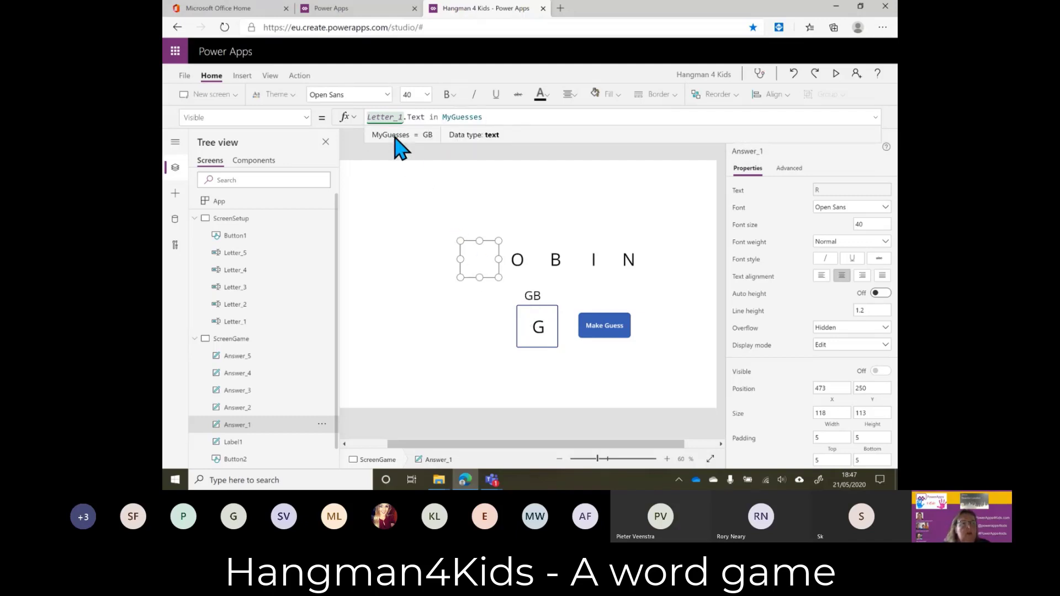
# Step: Preview the game, guess R so the guesses read RGB, then select Answer_2 in the editor
pyautogui.click(835, 74)
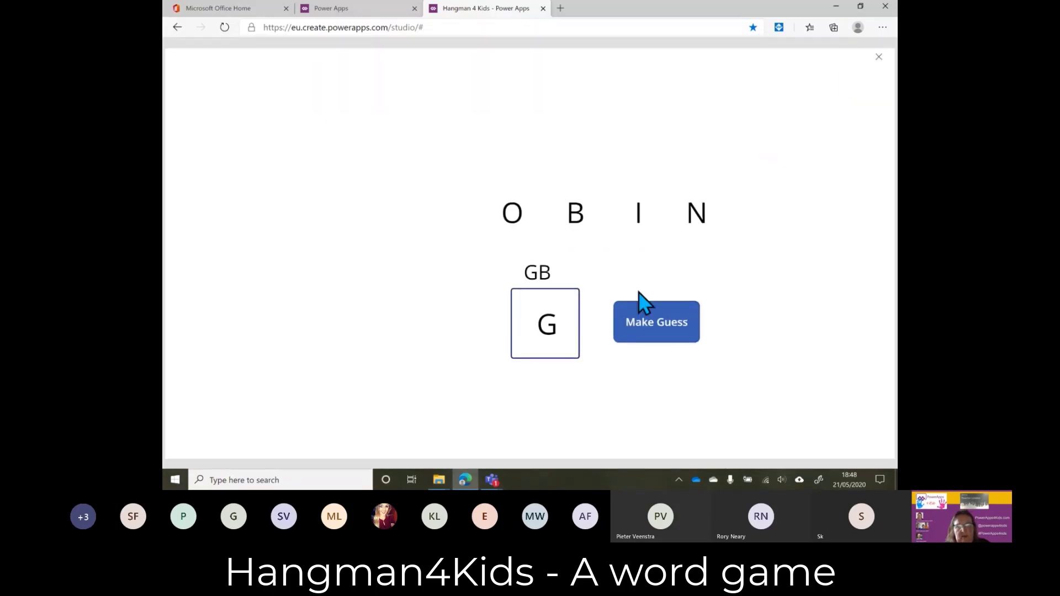
pyautogui.moveTo(562, 323); pyautogui.dragTo(536, 324)
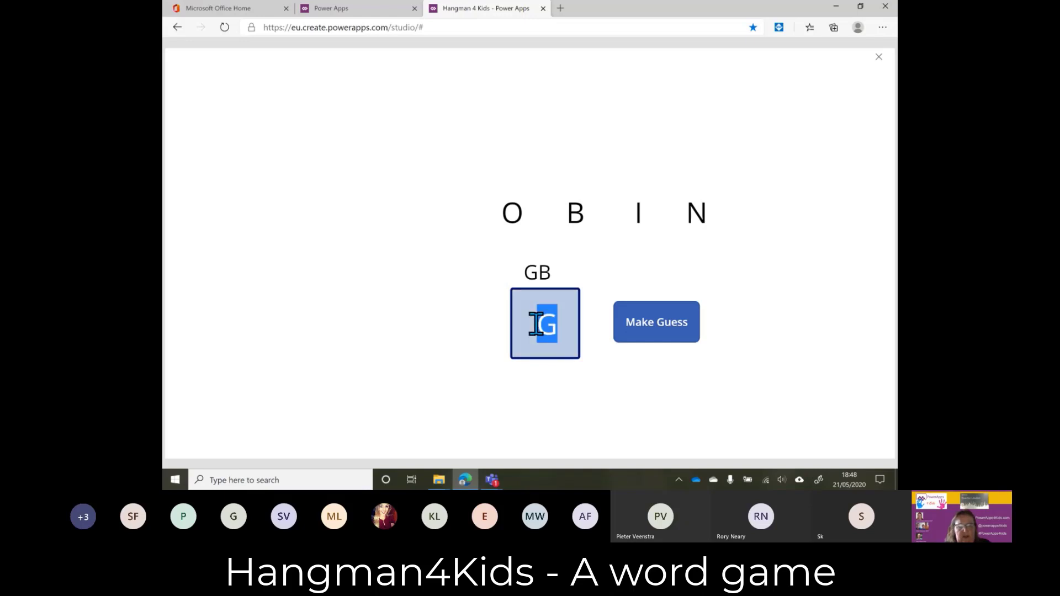
pyautogui.write('R')
pyautogui.click(659, 332)
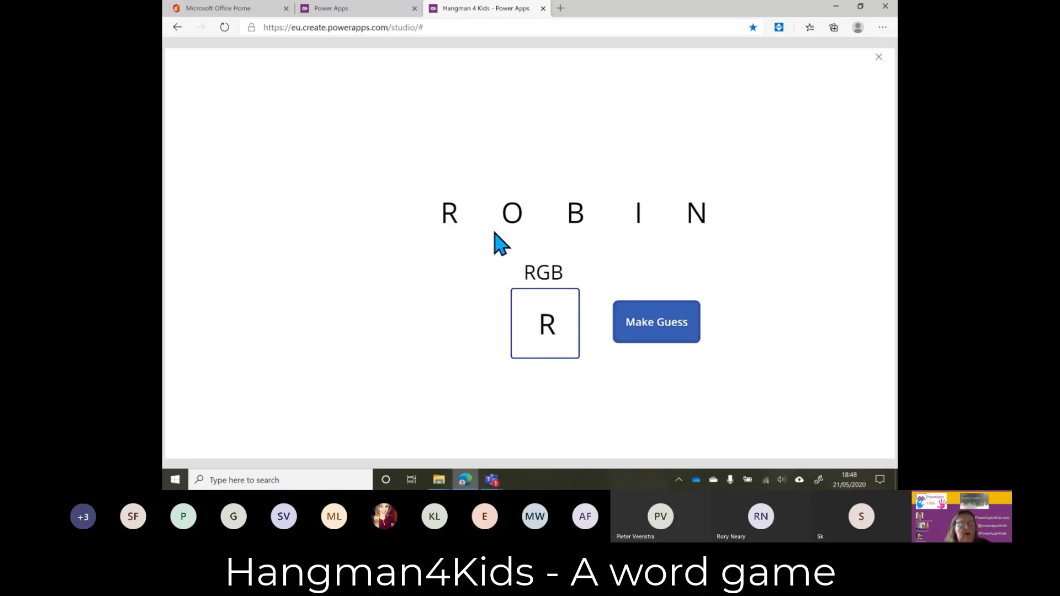
pyautogui.click(879, 57)
pyautogui.click(522, 264)
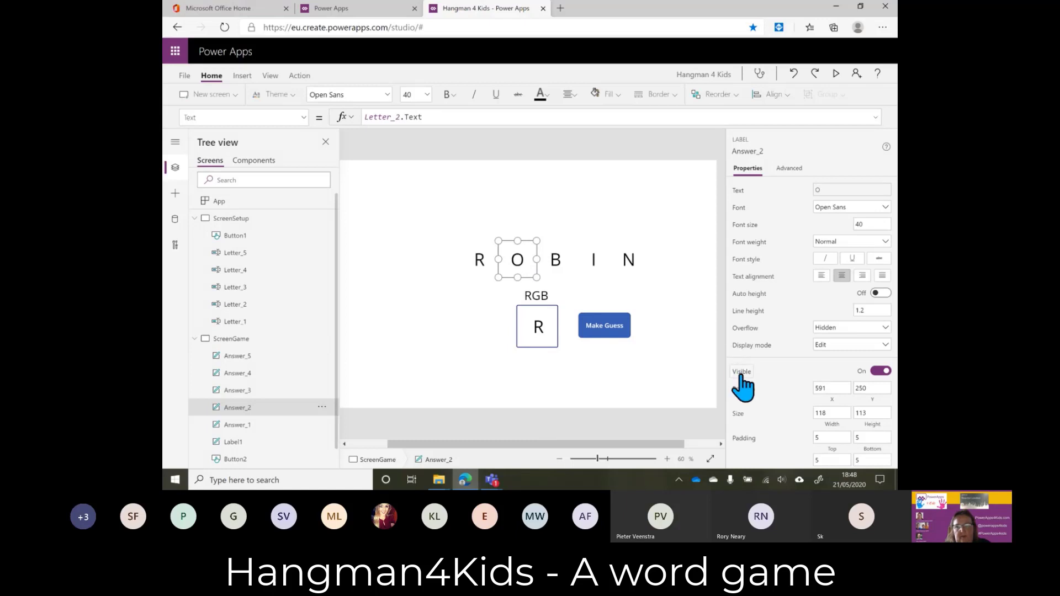
# Step: Replace Answer_2's Visible value true with the formula Letter_2.Text in MyGuesses
pyautogui.click(741, 373)
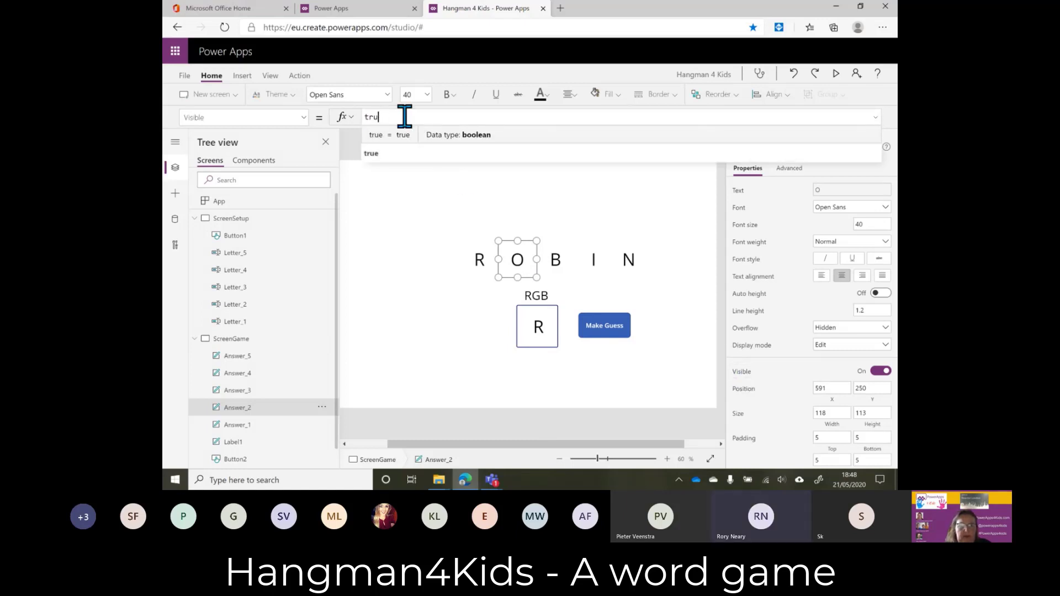
pyautogui.press('BackSpace')
pyautogui.press('BackSpace')
pyautogui.press('BackSpace')
pyautogui.write('Le')
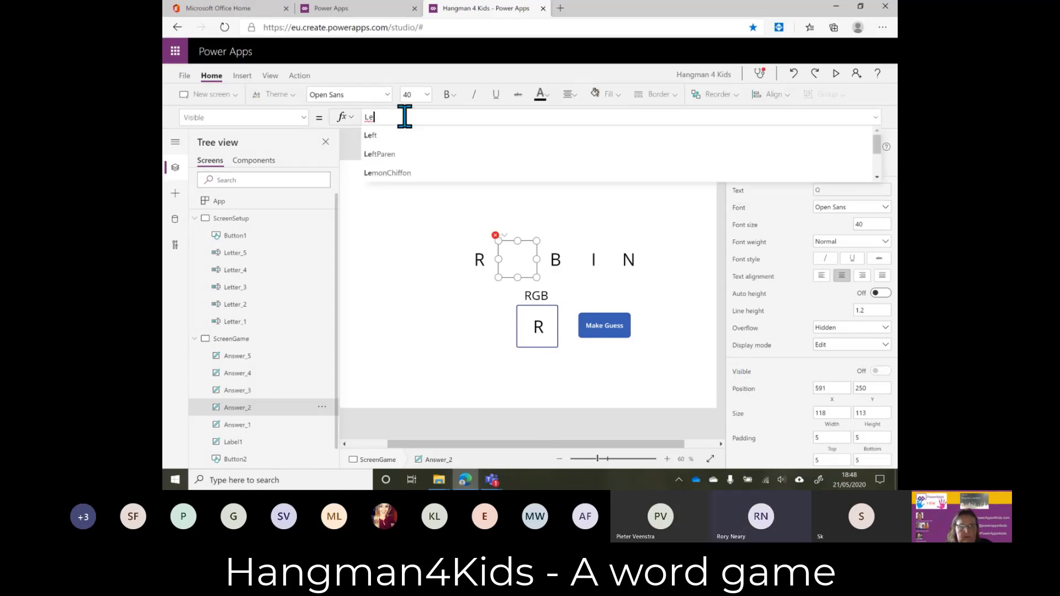
pyautogui.write('tt')
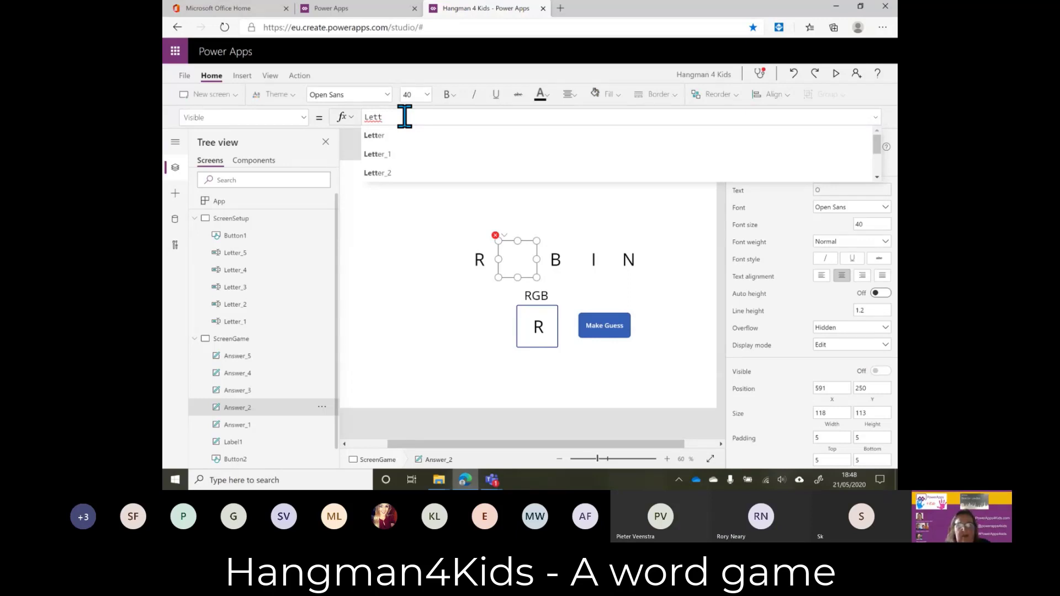
pyautogui.click(401, 171)
pyautogui.write('.')
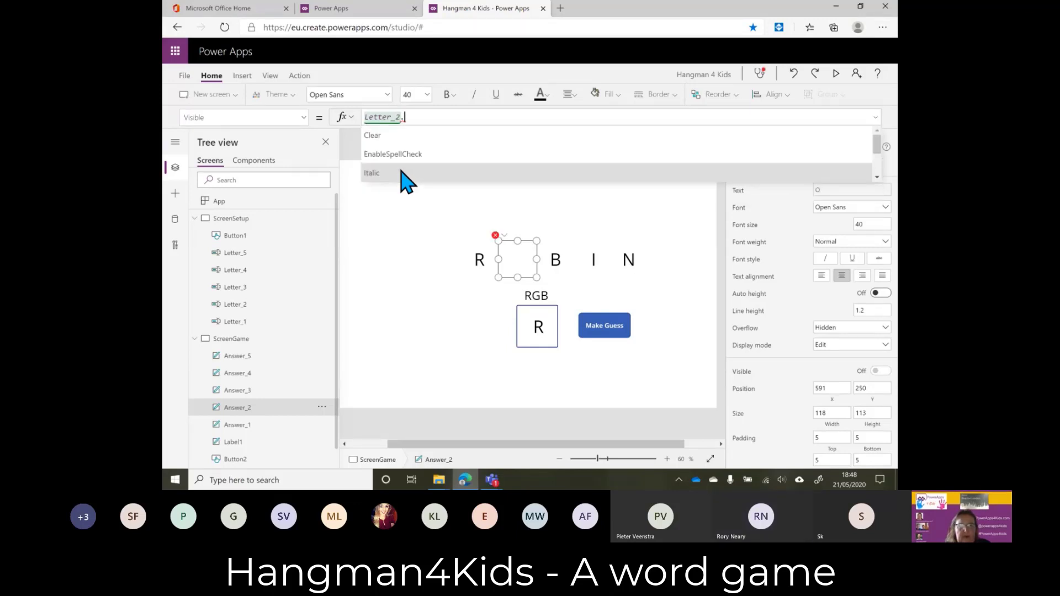
pyautogui.write('Tex')
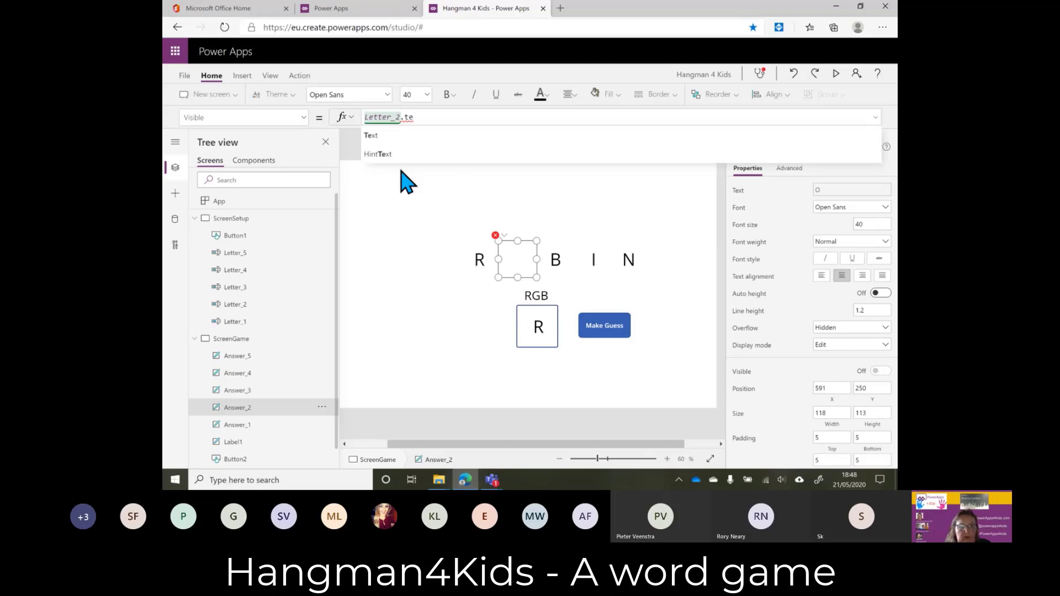
pyautogui.click(377, 136)
pyautogui.write('in ')
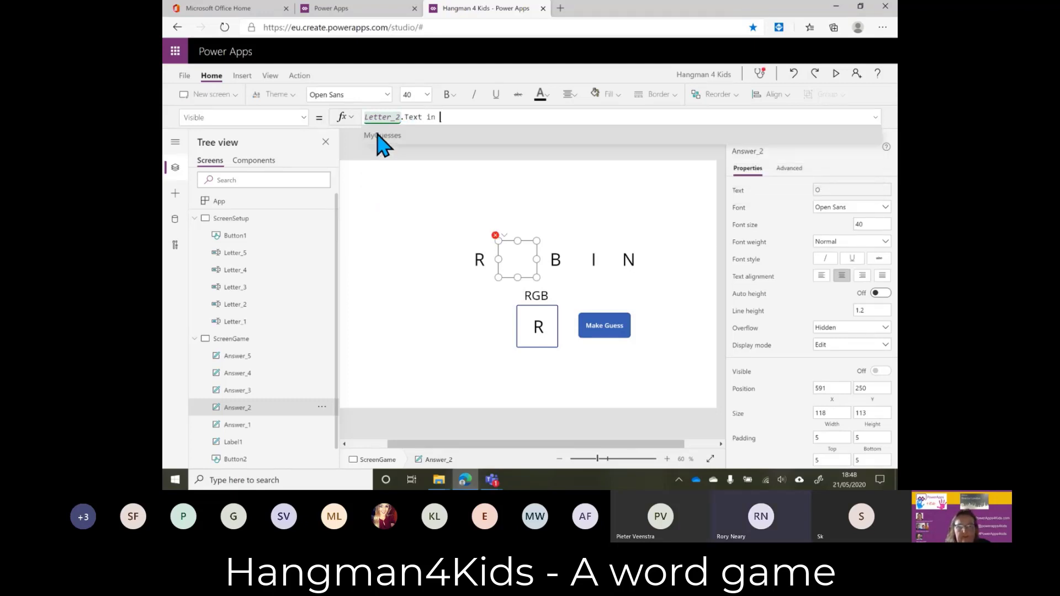
pyautogui.write('my')
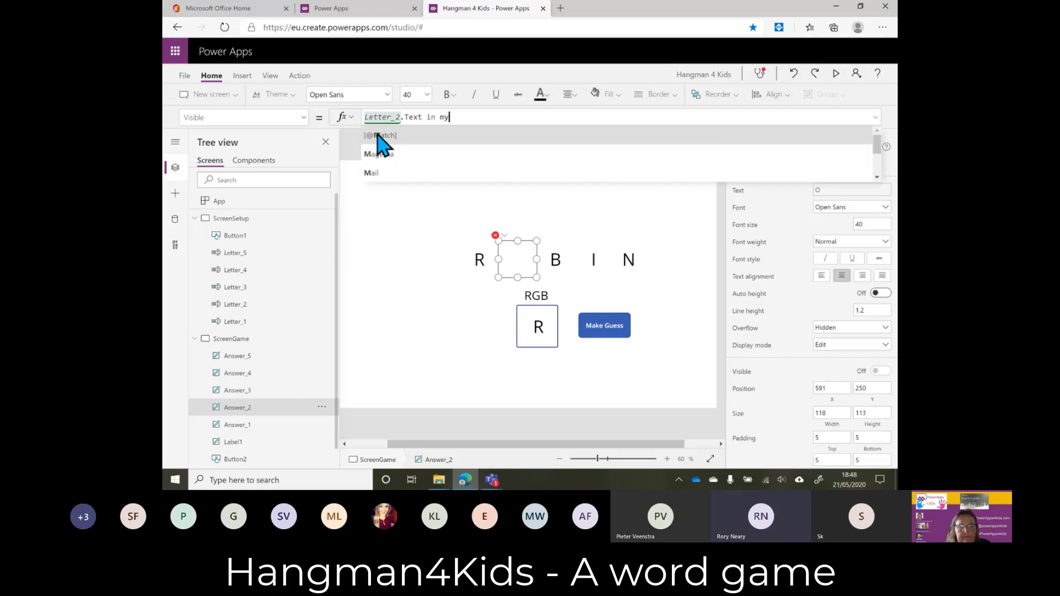
pyautogui.click(378, 137)
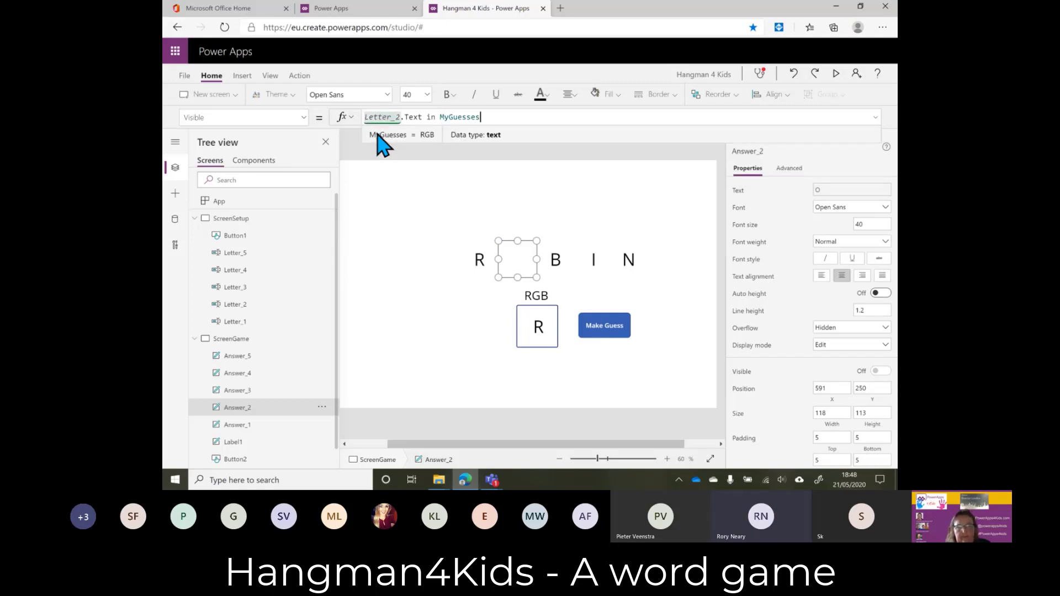
# Step: Set the B label Answer_3's Visible formula to Letter_3.Text in MyGuesses
pyautogui.click(562, 264)
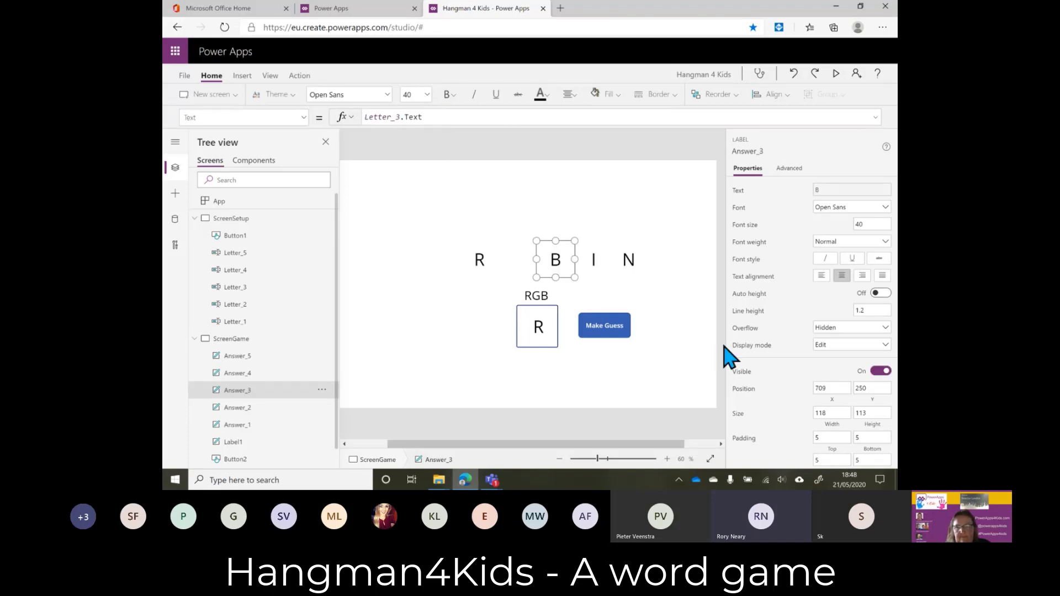
pyautogui.click(741, 374)
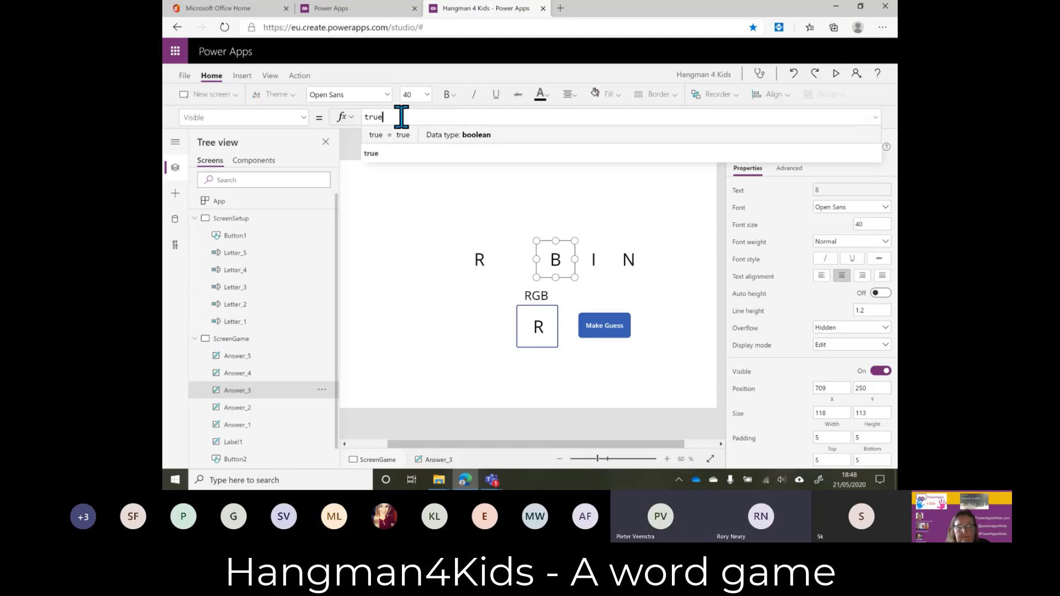
pyautogui.press('BackSpace')
pyautogui.press('BackSpace')
pyautogui.press('BackSpace')
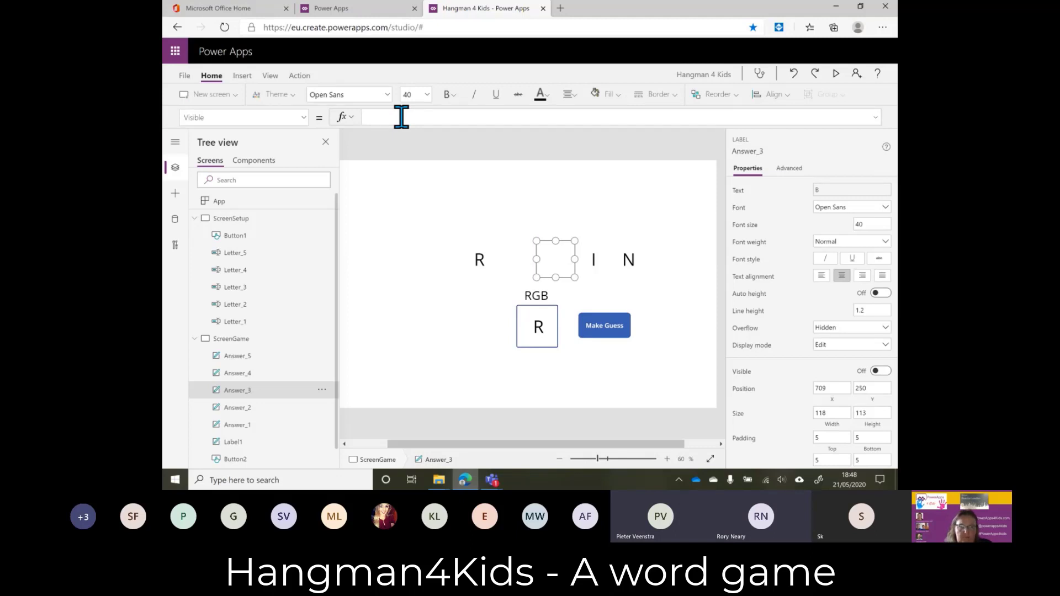
pyautogui.write('let')
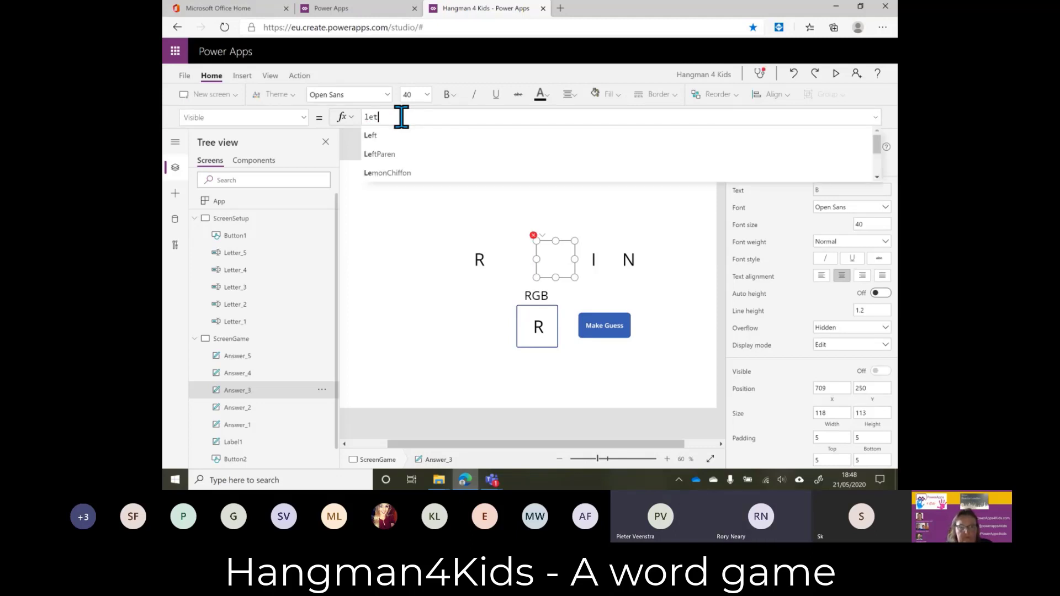
pyautogui.write('t')
pyautogui.press('Down')
pyautogui.press('Down')
pyautogui.press('Down')
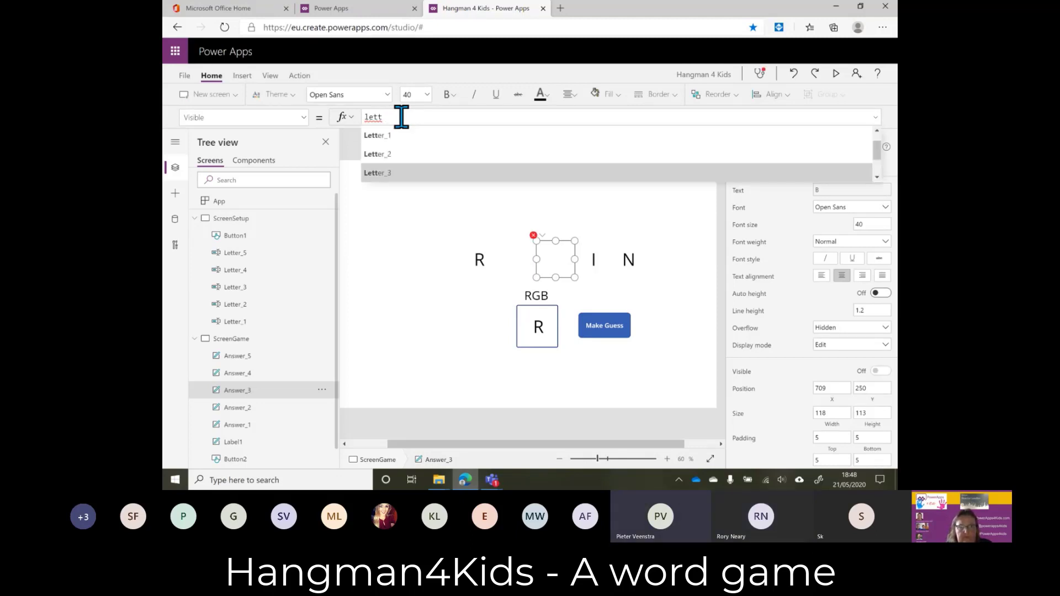
pyautogui.press('Tab')
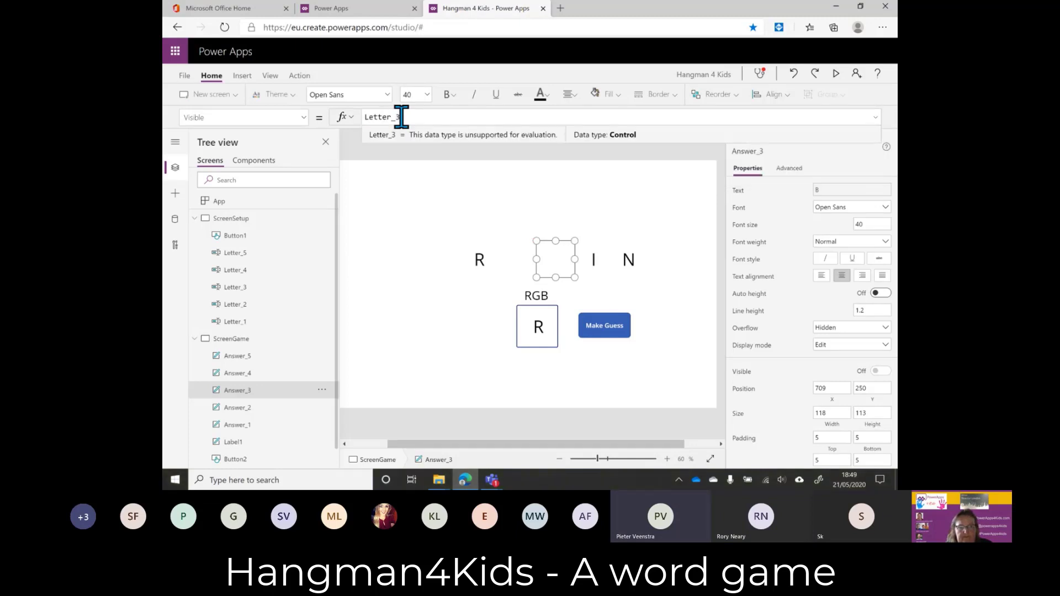
pyautogui.write('.')
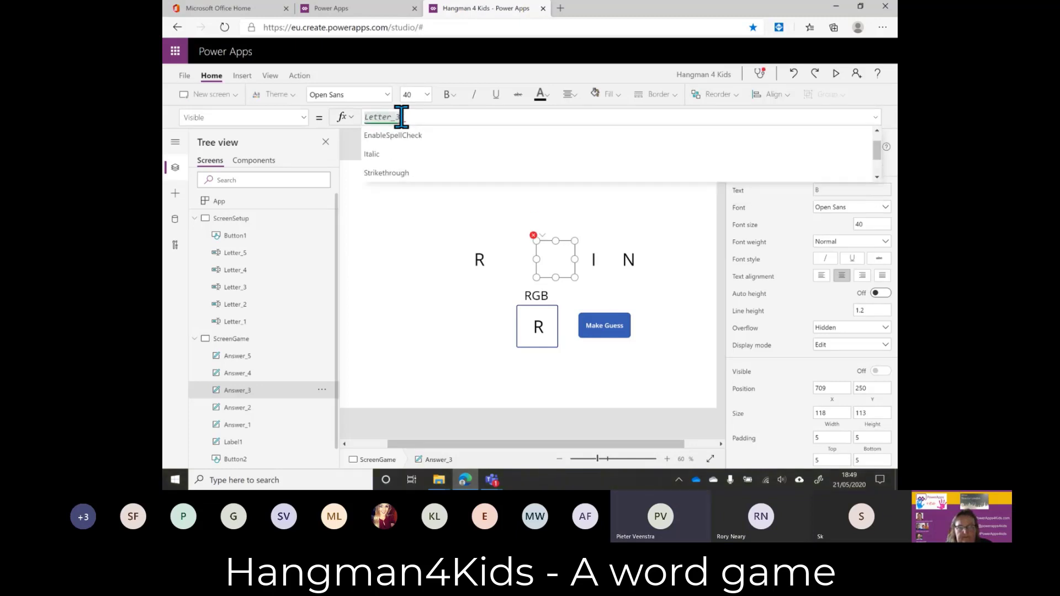
pyautogui.write('t')
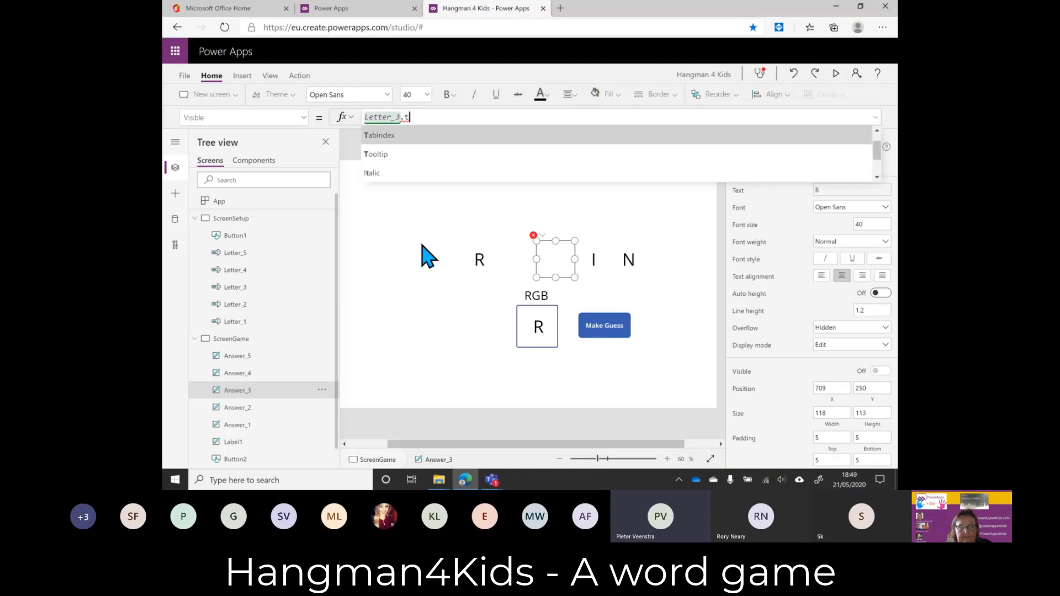
pyautogui.write('e')
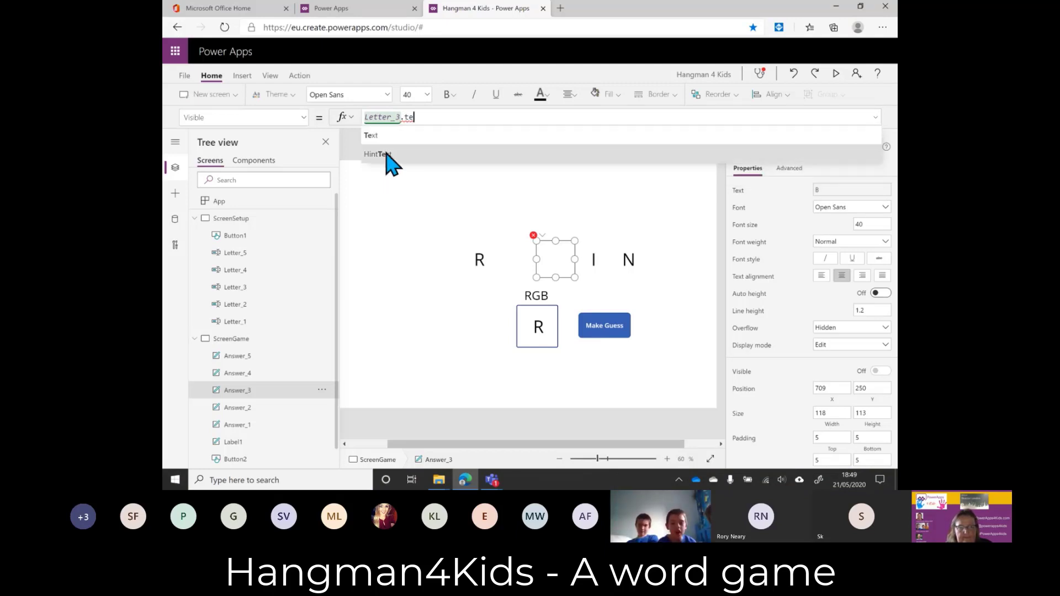
pyautogui.click(385, 137)
pyautogui.write('i')
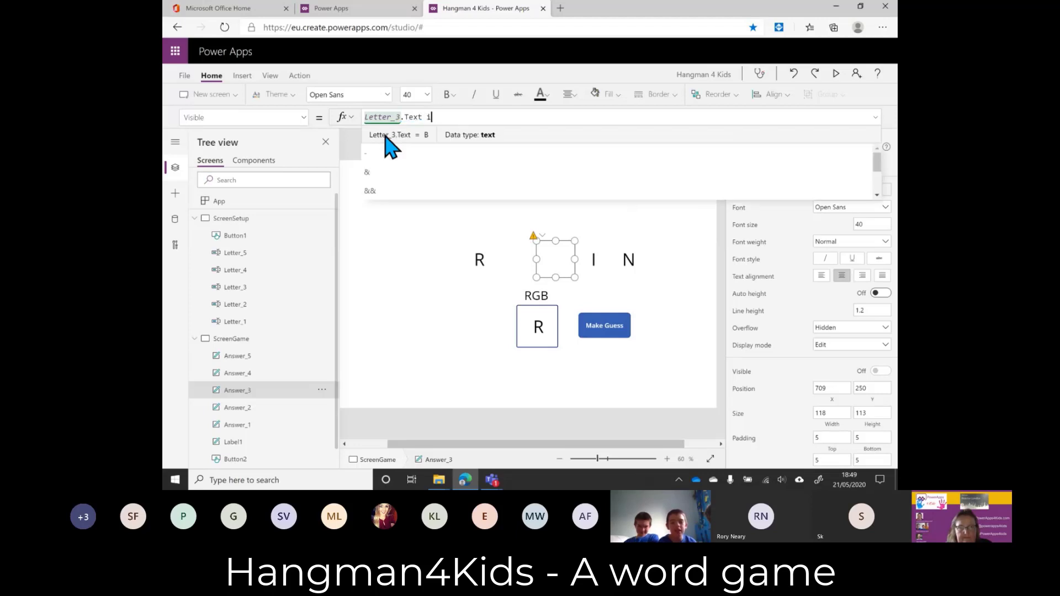
pyautogui.write('n')
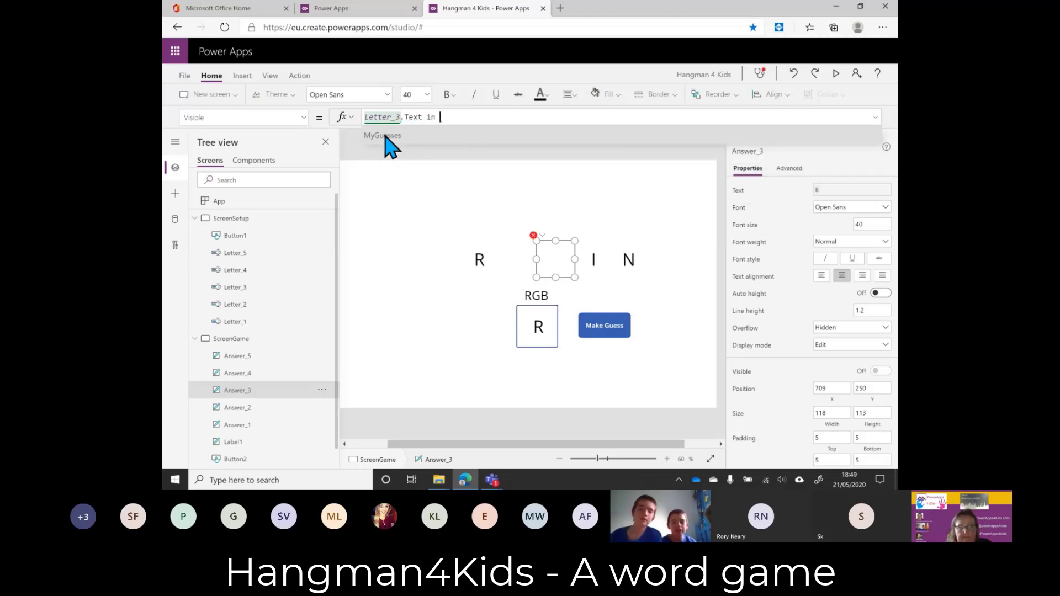
pyautogui.click(385, 136)
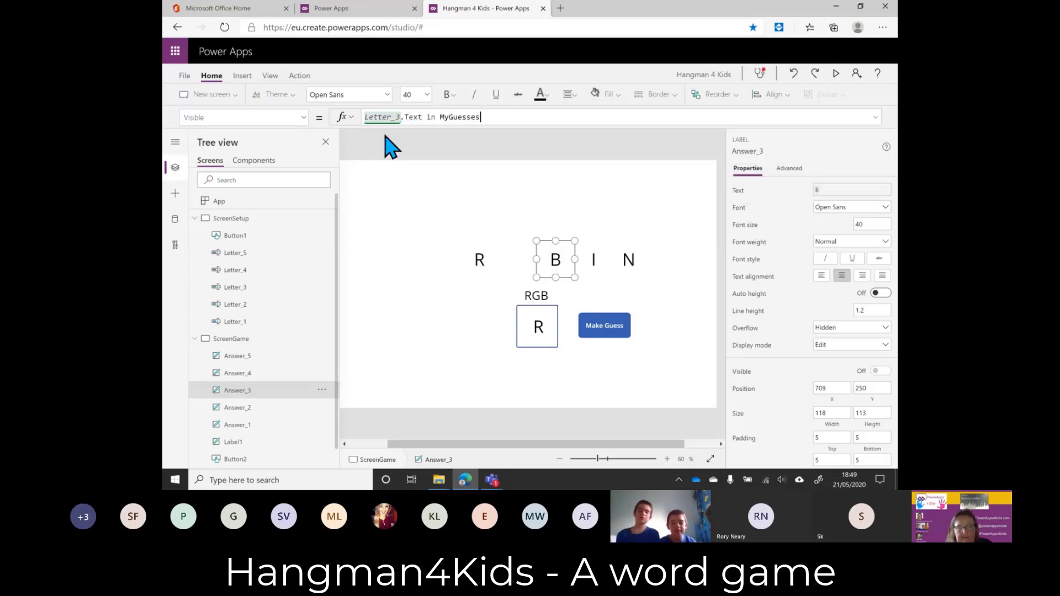
pyautogui.click(599, 267)
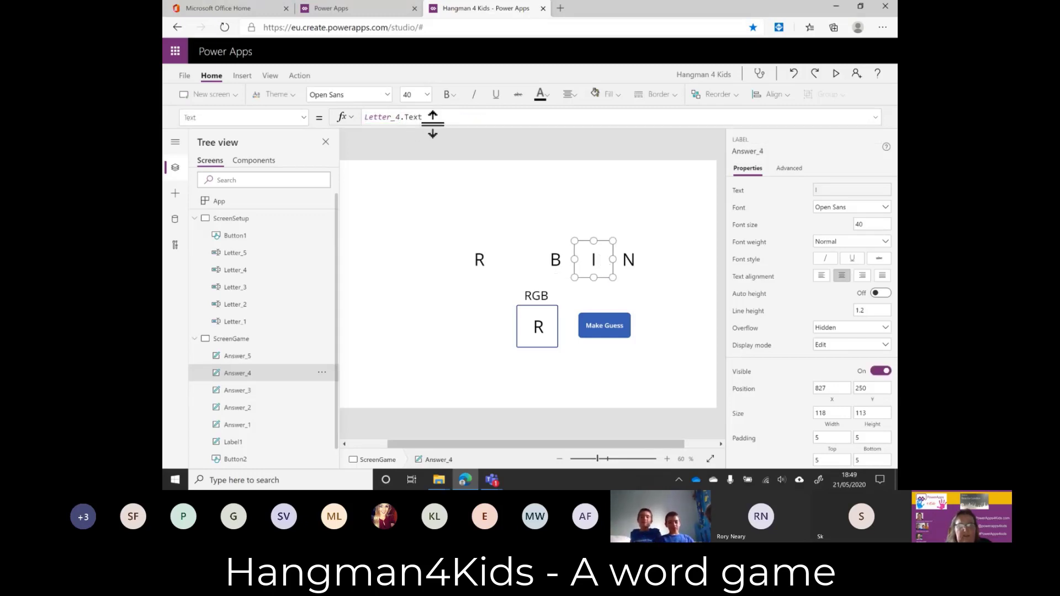
# Step: Set the I label Answer_4's Visible formula to Letter_4.Text in MyGuesses
pyautogui.click(742, 372)
pyautogui.click(389, 117)
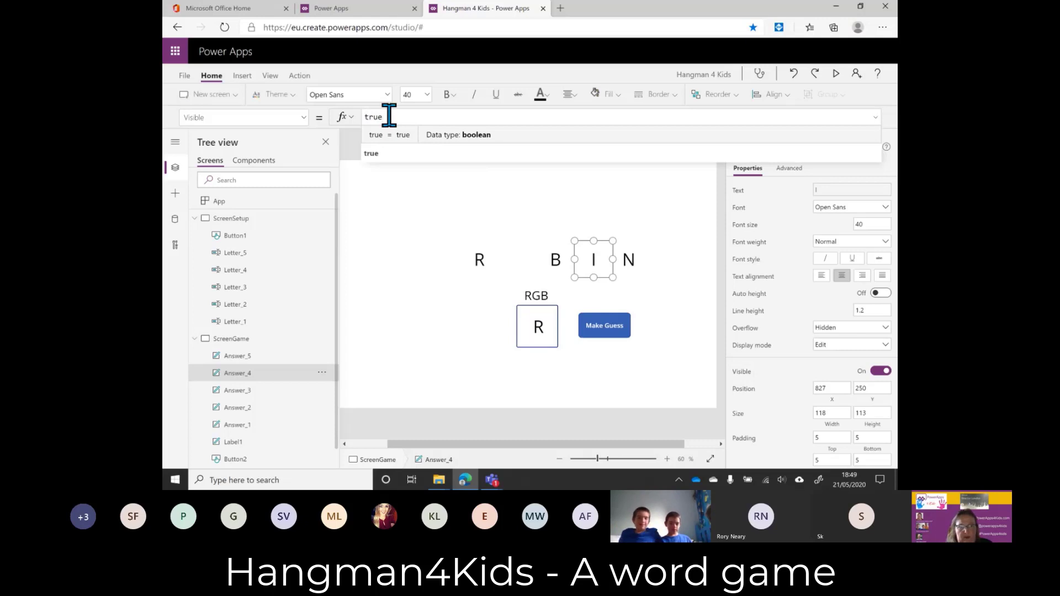
pyautogui.press('BackSpace')
pyautogui.press('BackSpace')
pyautogui.press('BackSpace')
pyautogui.press('BackSpace')
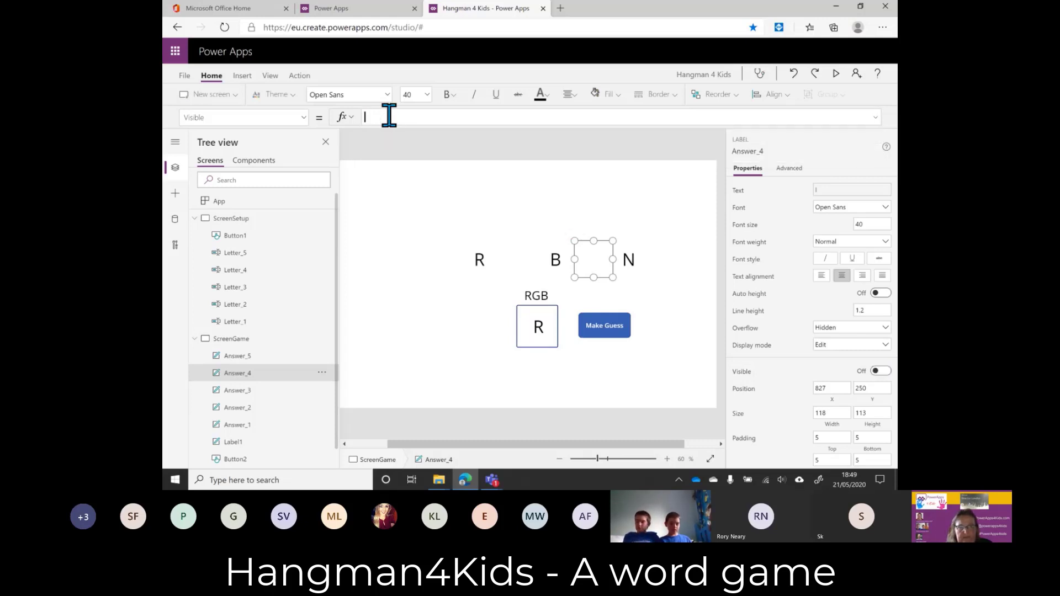
pyautogui.write('lett')
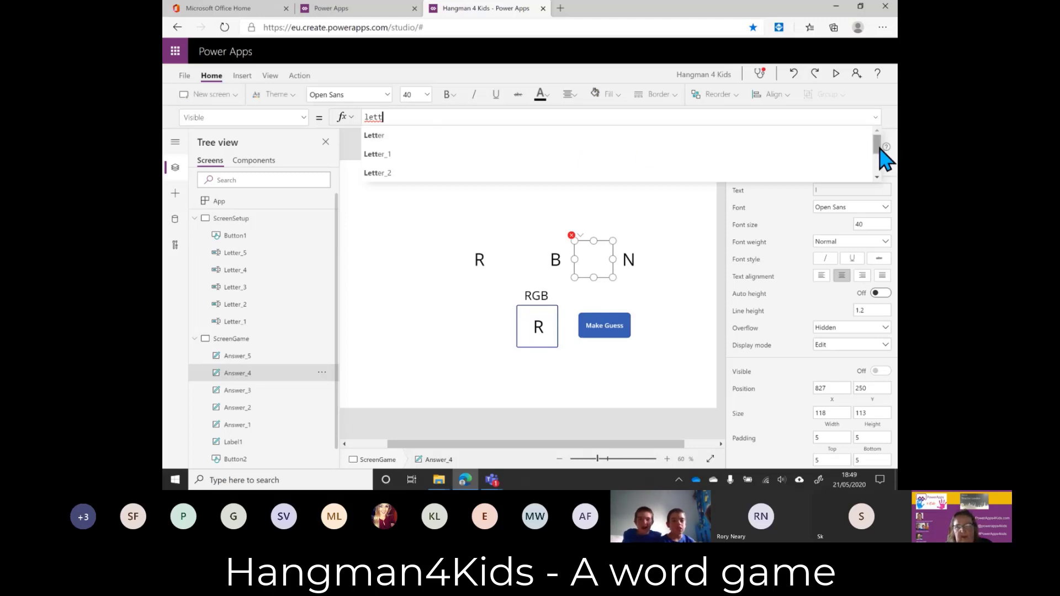
pyautogui.scroll(-2, 882, 163)
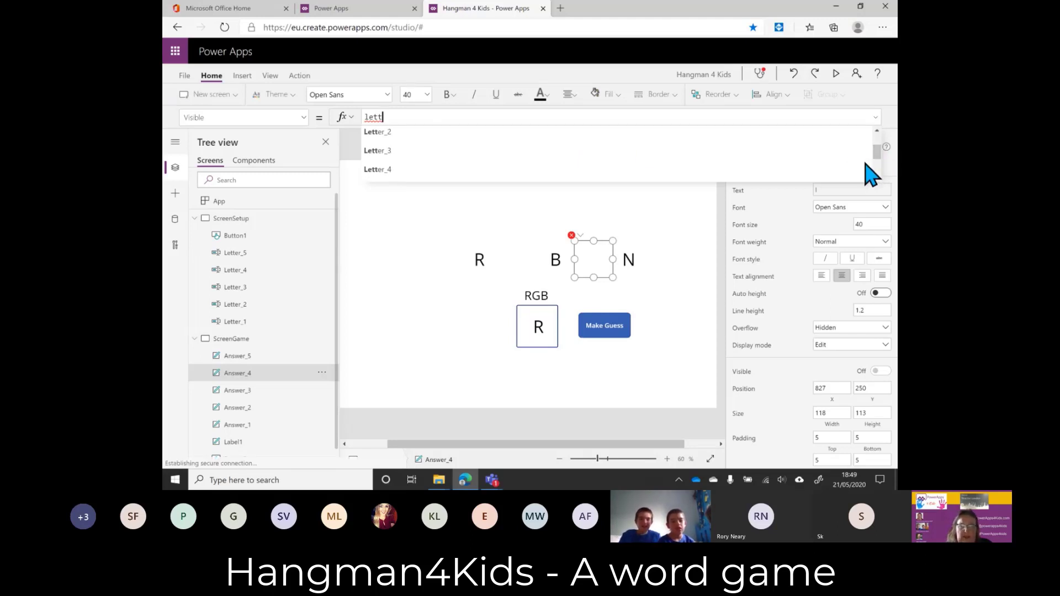
pyautogui.click(390, 169)
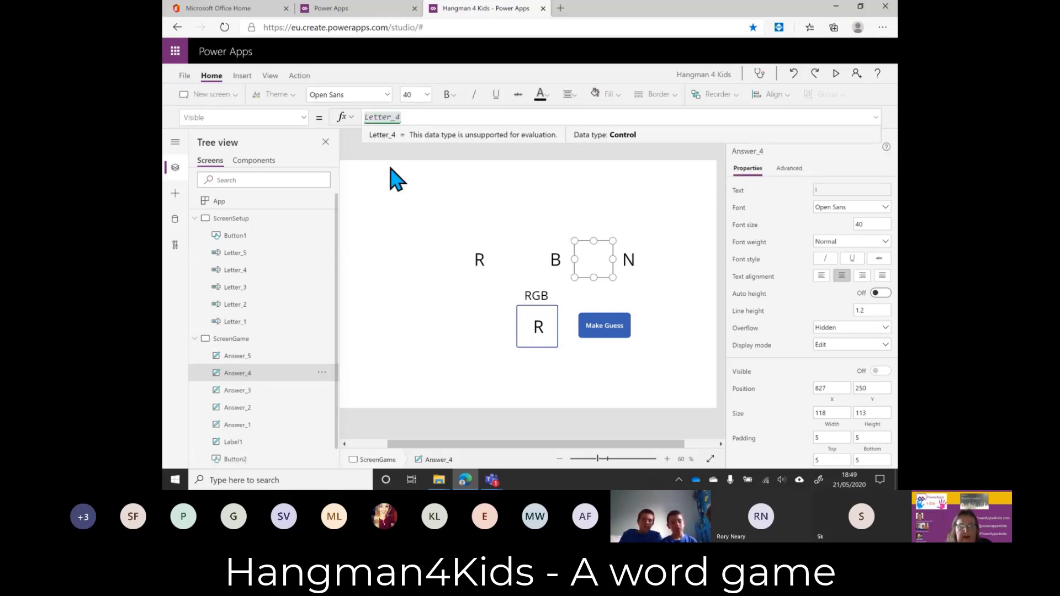
pyautogui.write('.t')
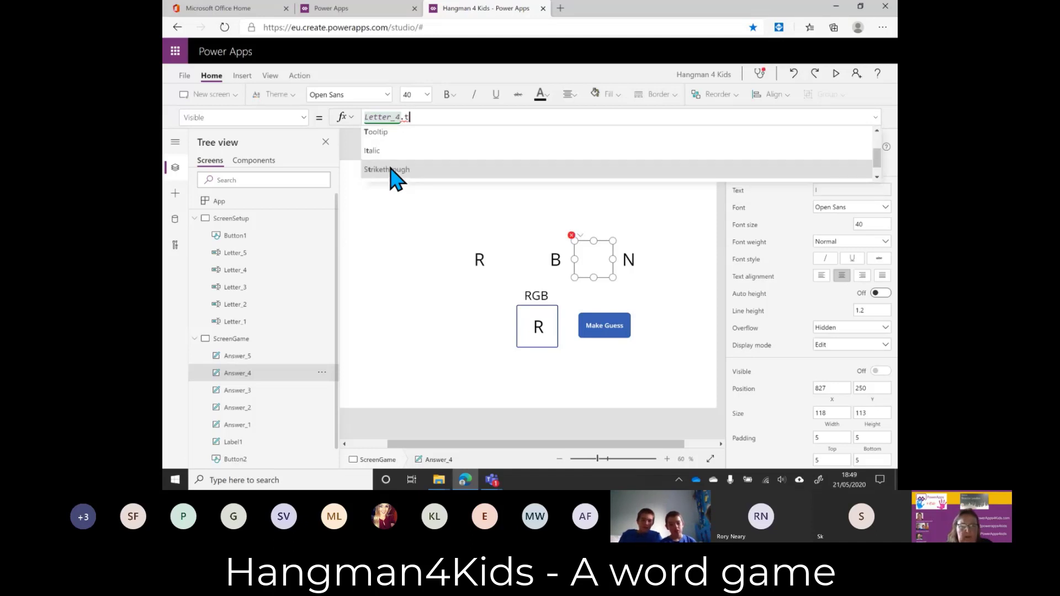
pyautogui.write('e')
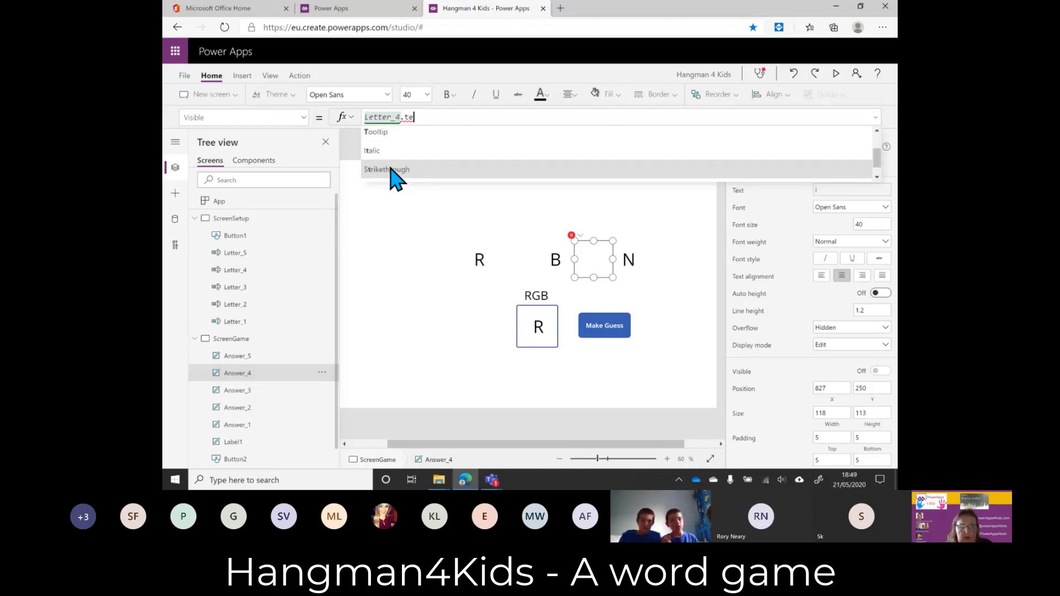
pyautogui.click(381, 137)
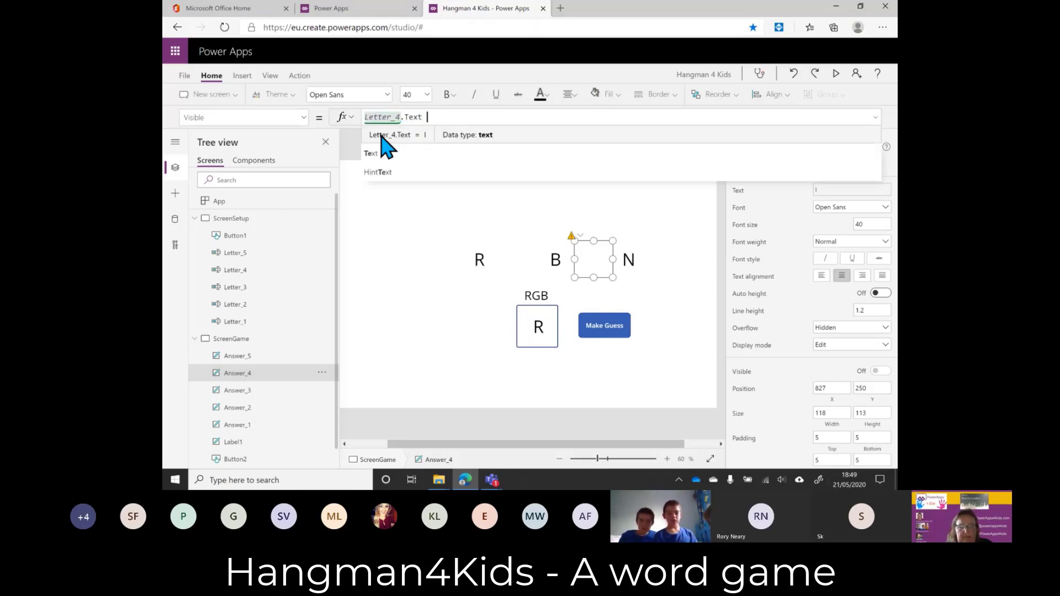
pyautogui.write('in my')
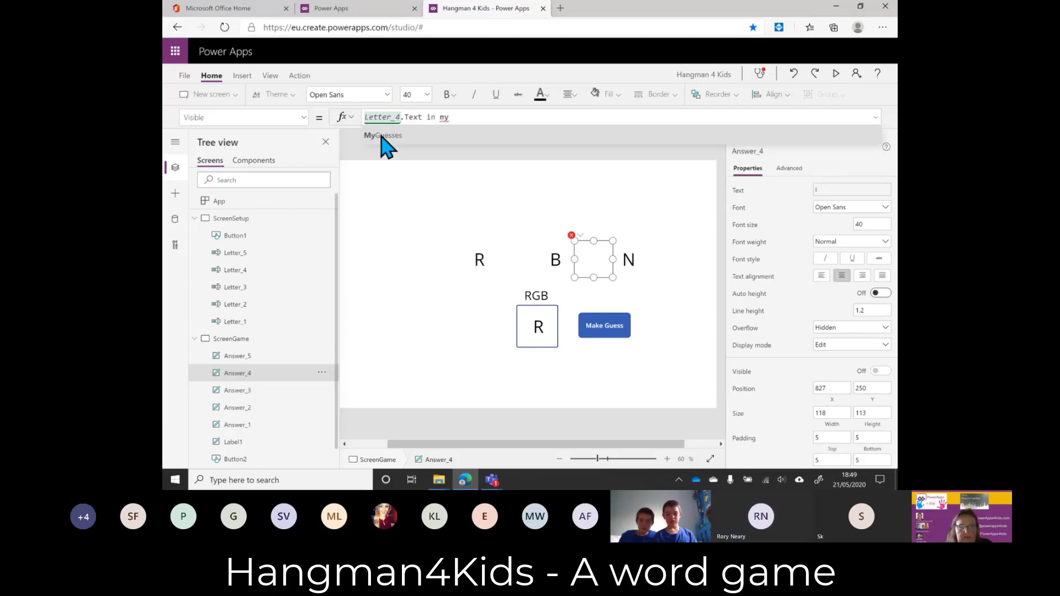
pyautogui.click(382, 136)
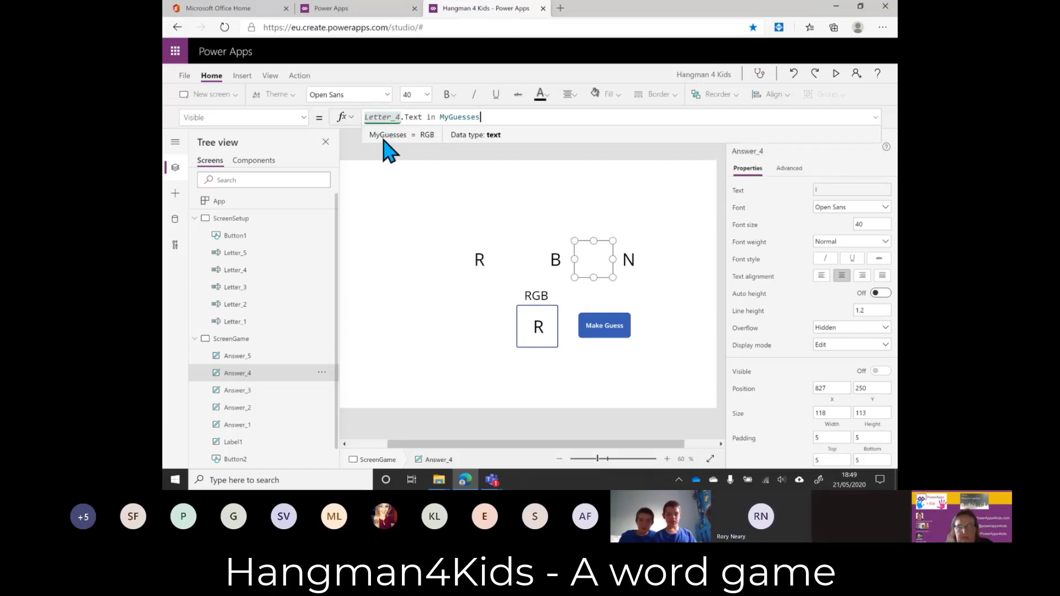
pyautogui.click(623, 271)
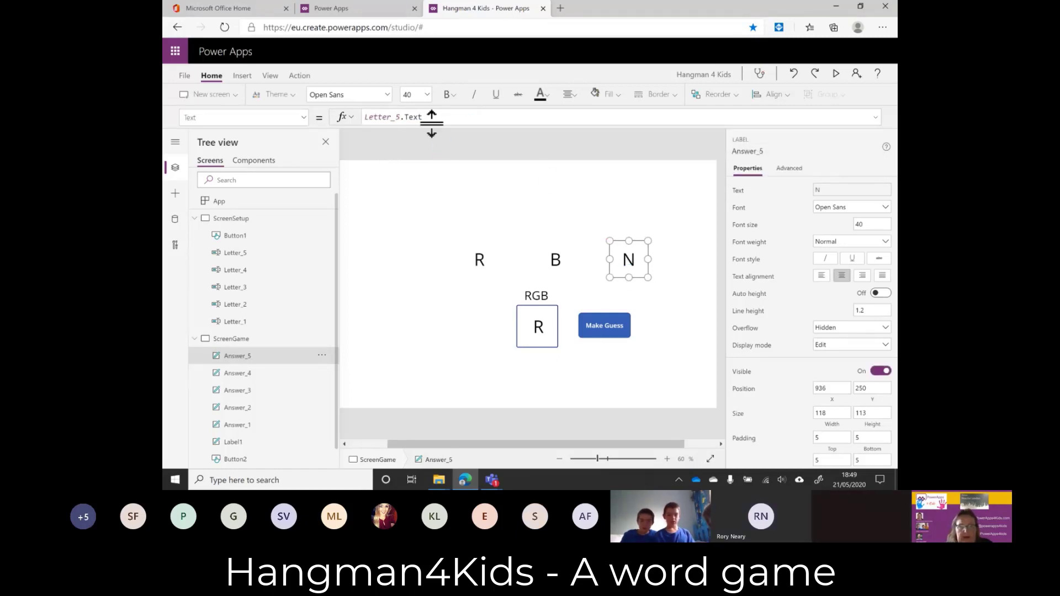
# Step: Replace Answer_5's Visible value true with Letter_5.Text in MyGuesses, hiding the N
pyautogui.click(743, 372)
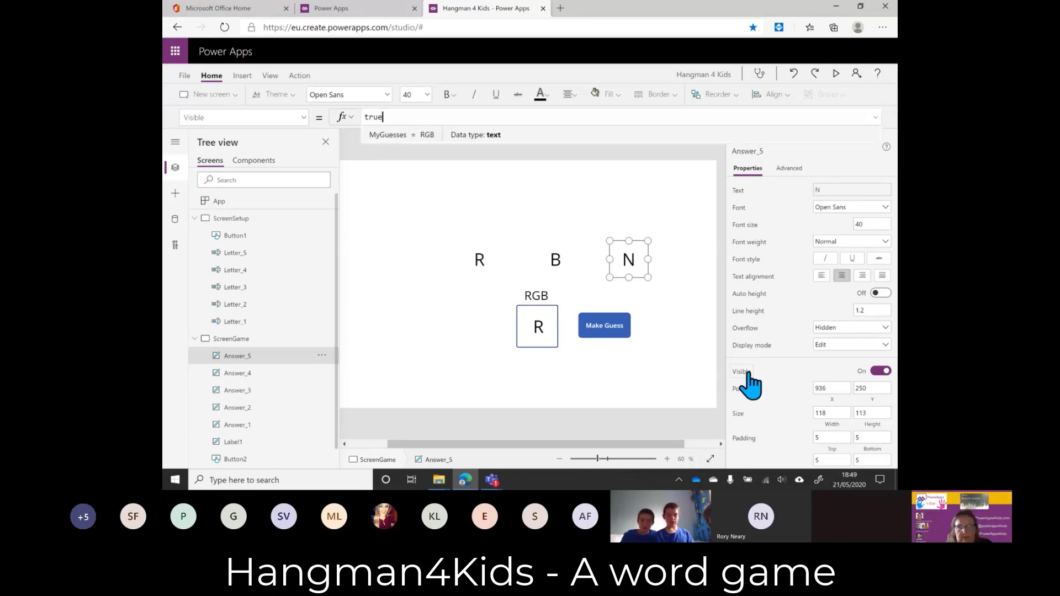
pyautogui.press('BackSpace')
pyautogui.press('BackSpace')
pyautogui.press('BackSpace')
pyautogui.press('BackSpace')
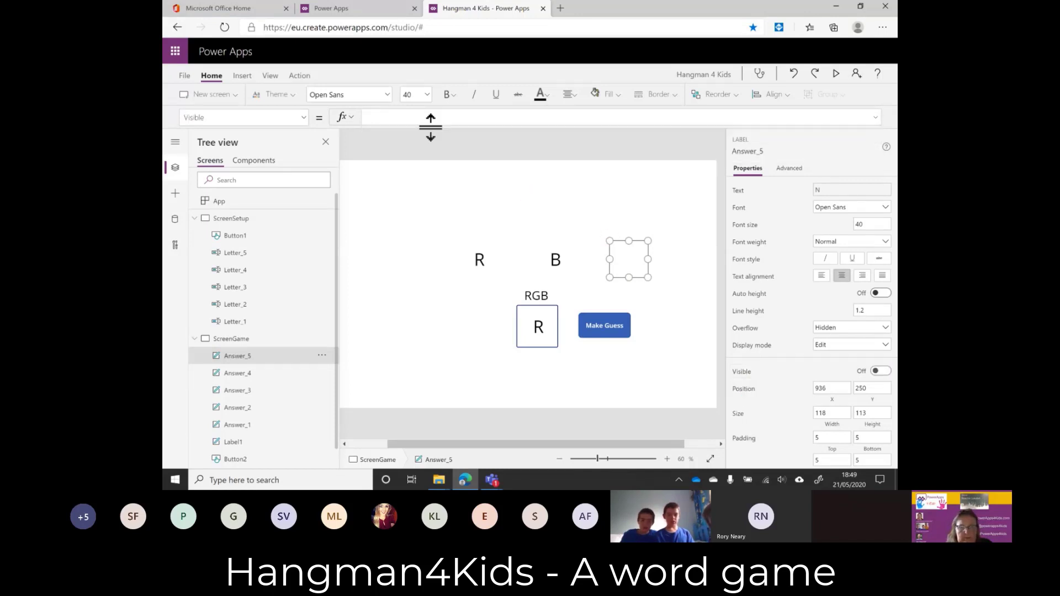
pyautogui.write('fatter')
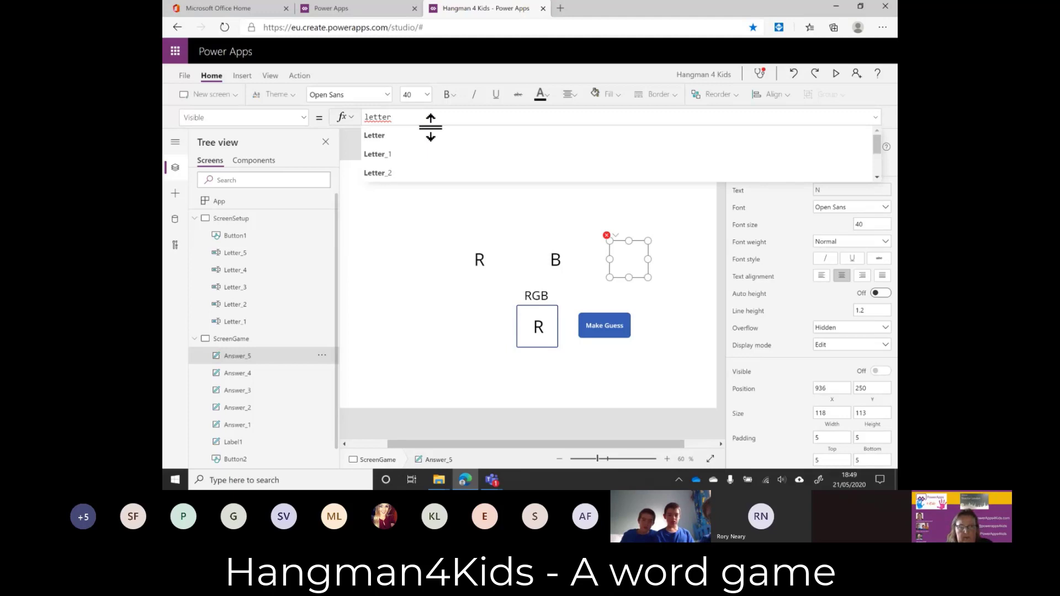
pyautogui.moveTo(876, 147); pyautogui.dragTo(877, 169)
pyautogui.click(402, 167)
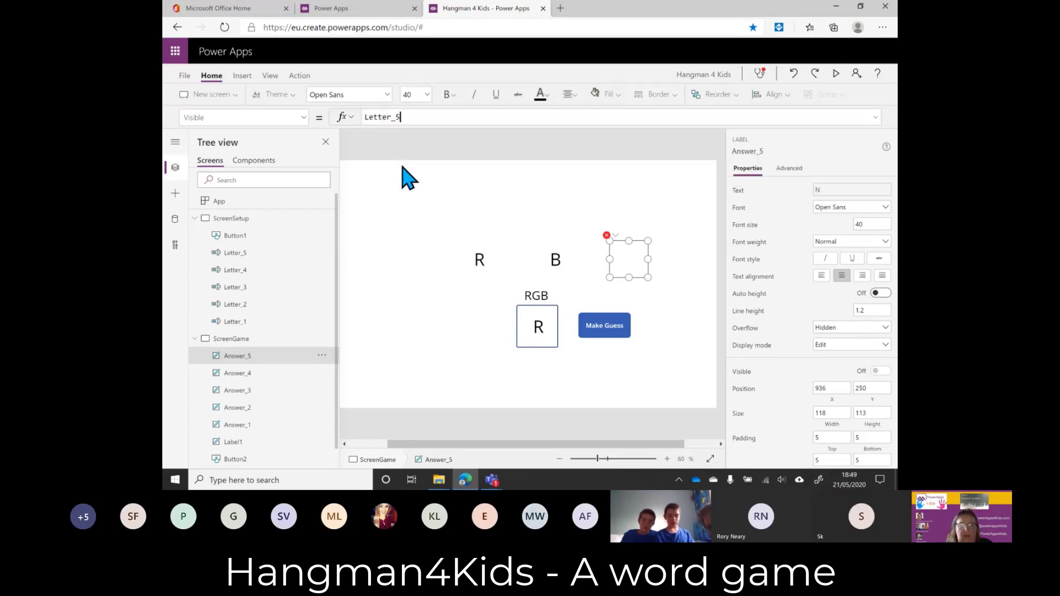
pyautogui.write('.text')
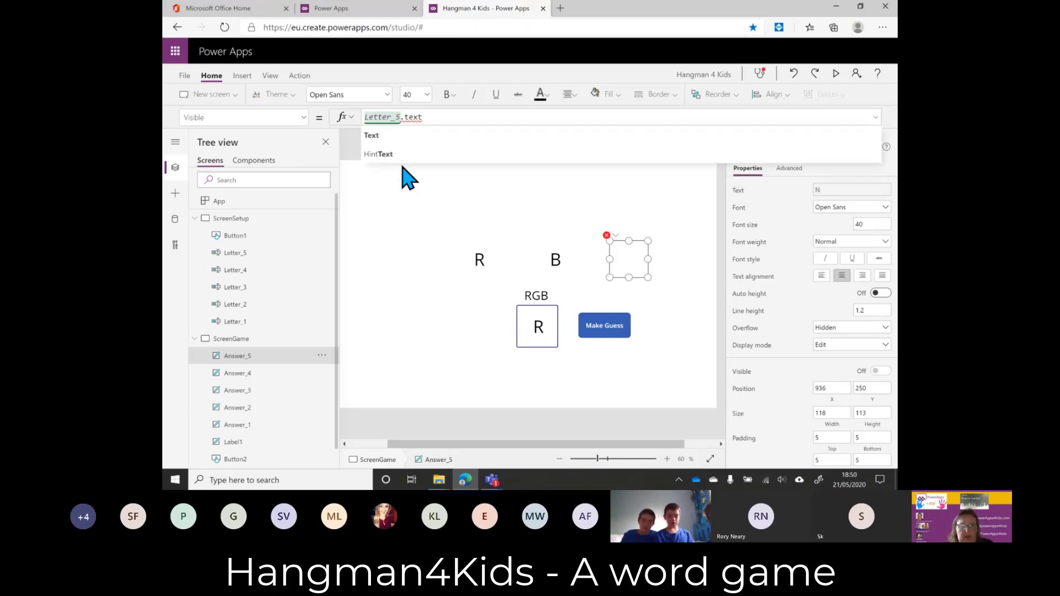
pyautogui.click(386, 138)
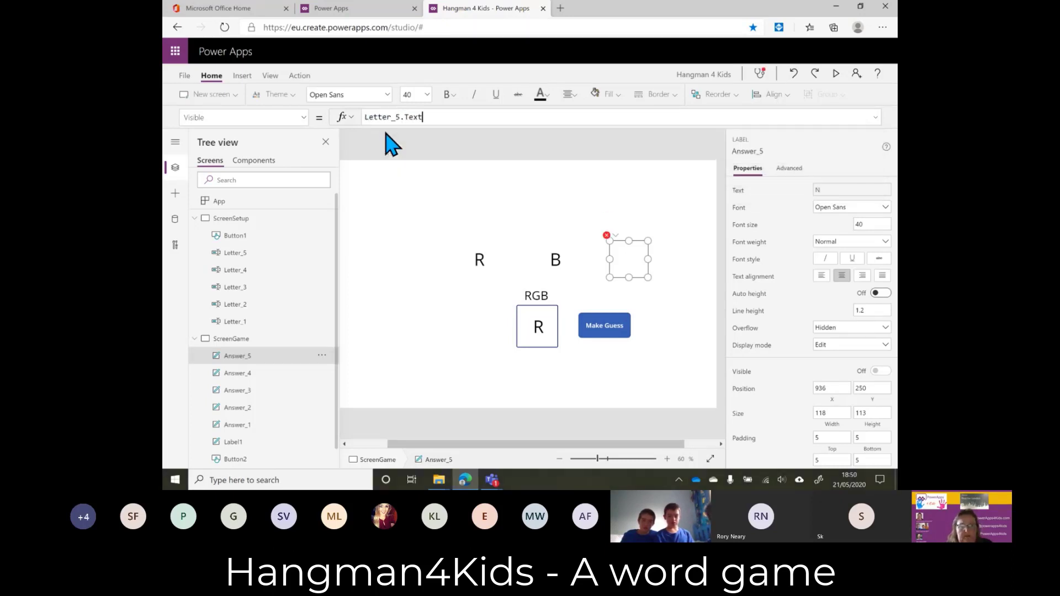
pyautogui.write('in my')
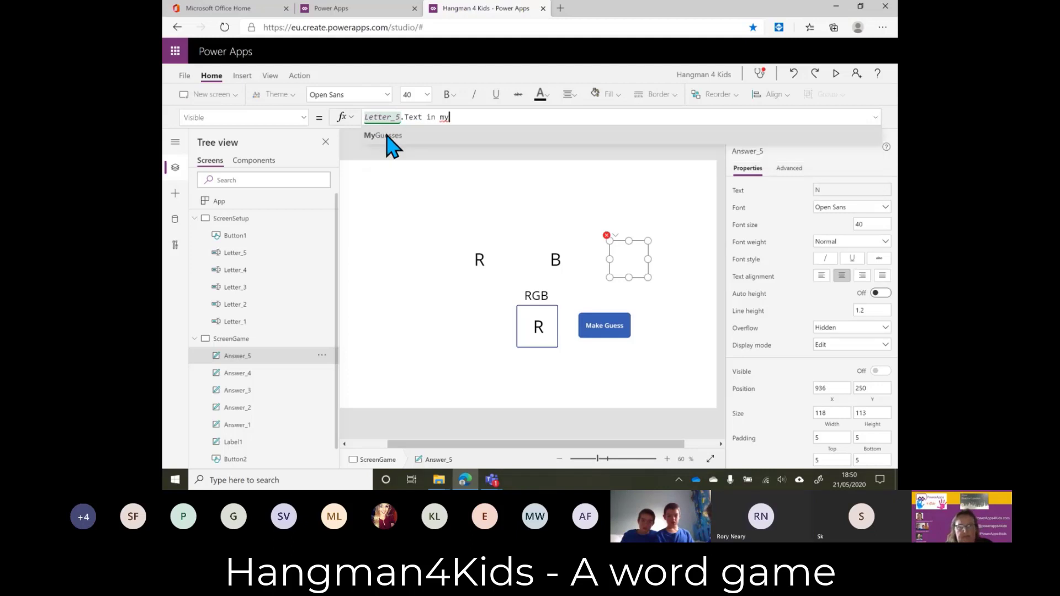
pyautogui.click(386, 137)
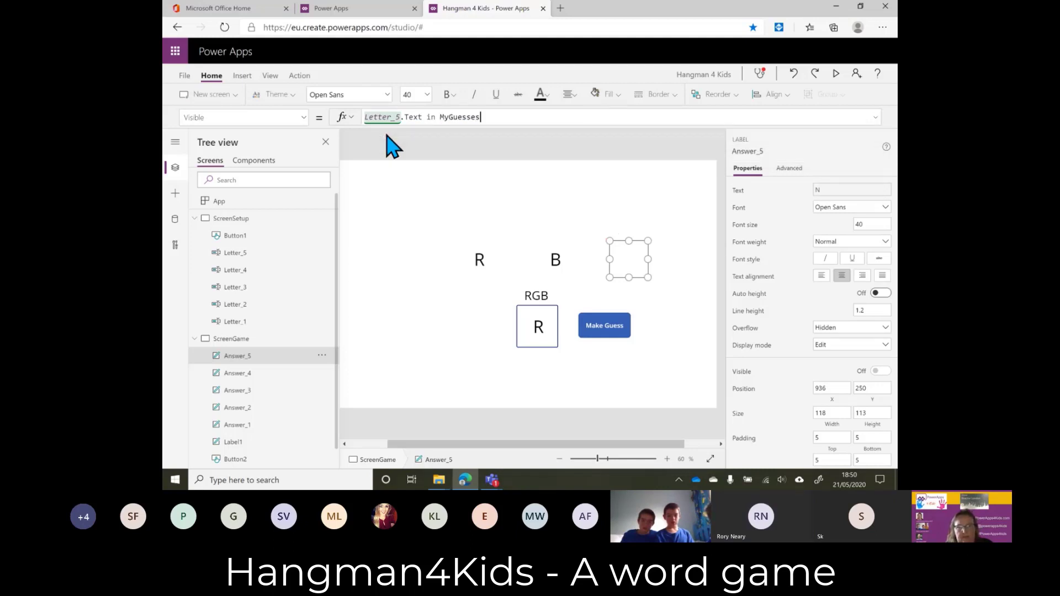
# Step: Preview the game and submit O as a guess
pyautogui.click(836, 73)
pyautogui.click(559, 325)
pyautogui.press('BackSpace')
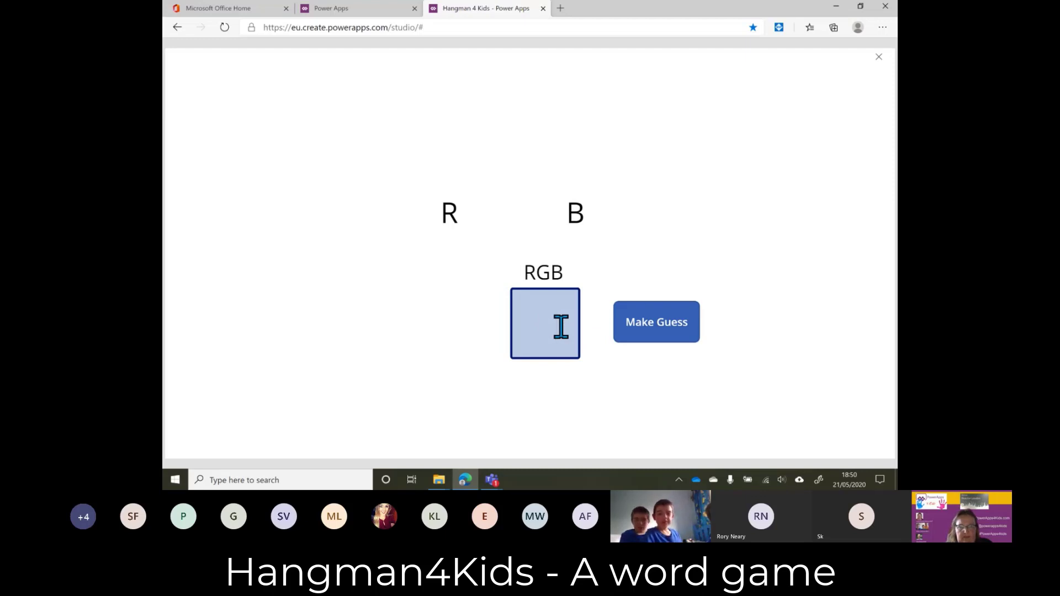
pyautogui.write('O')
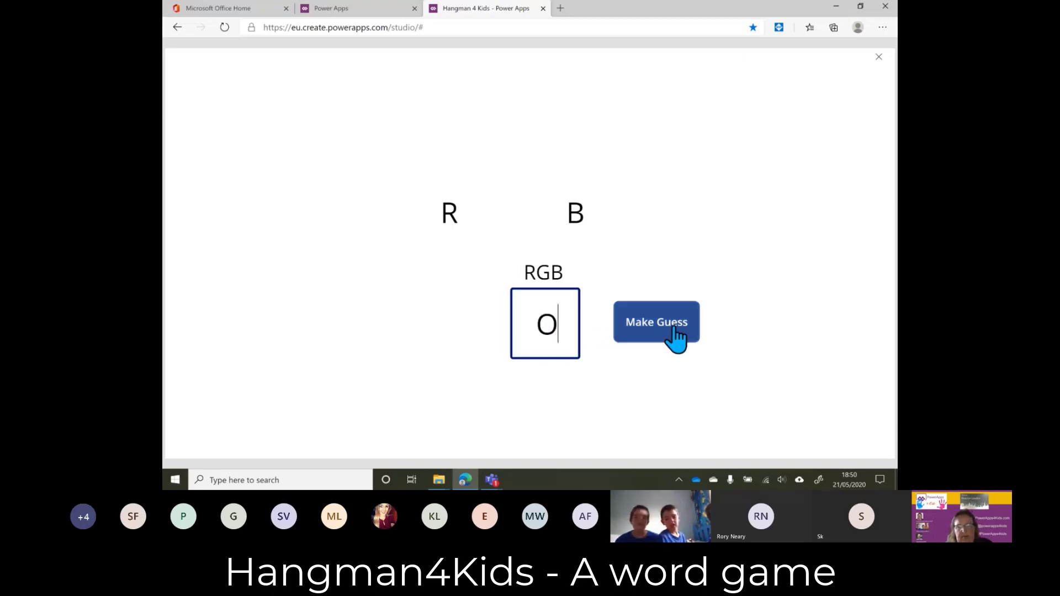
pyautogui.click(676, 337)
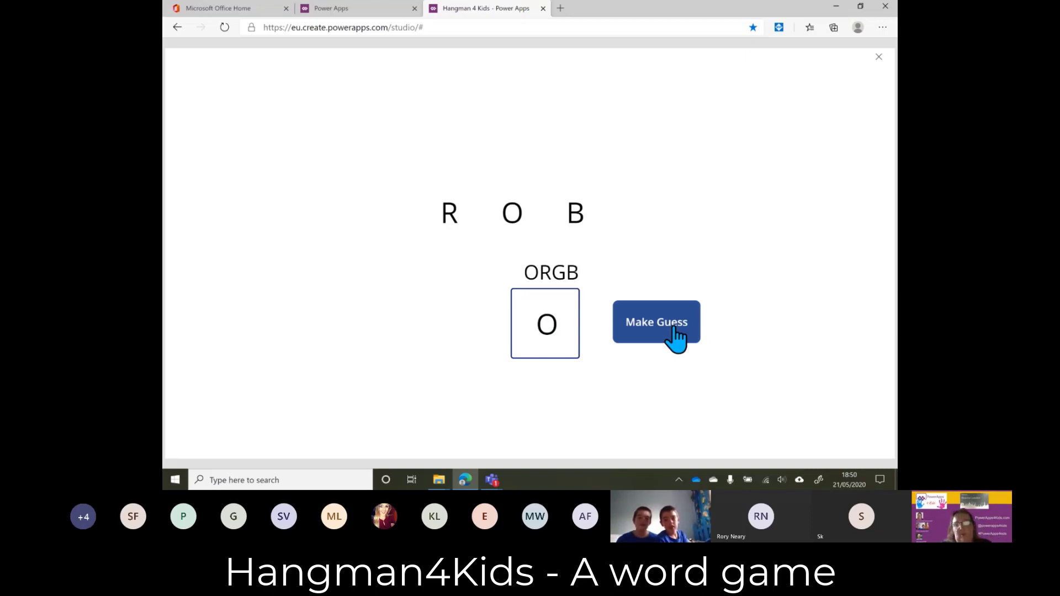
# Step: Guess i so the word shows R O B I with guesses iORGB
pyautogui.click(561, 329)
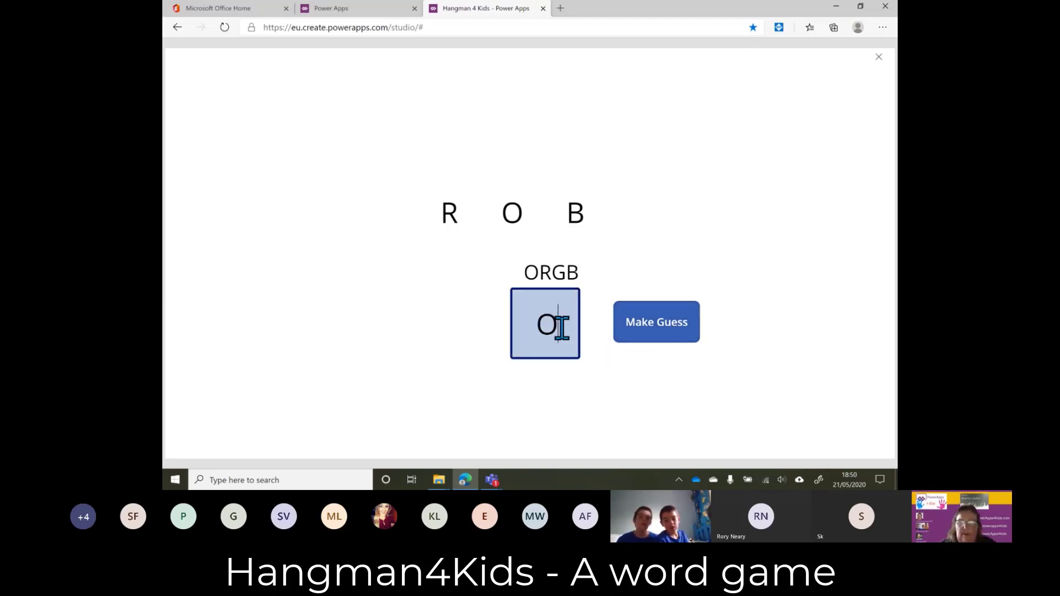
pyautogui.press('BackSpace')
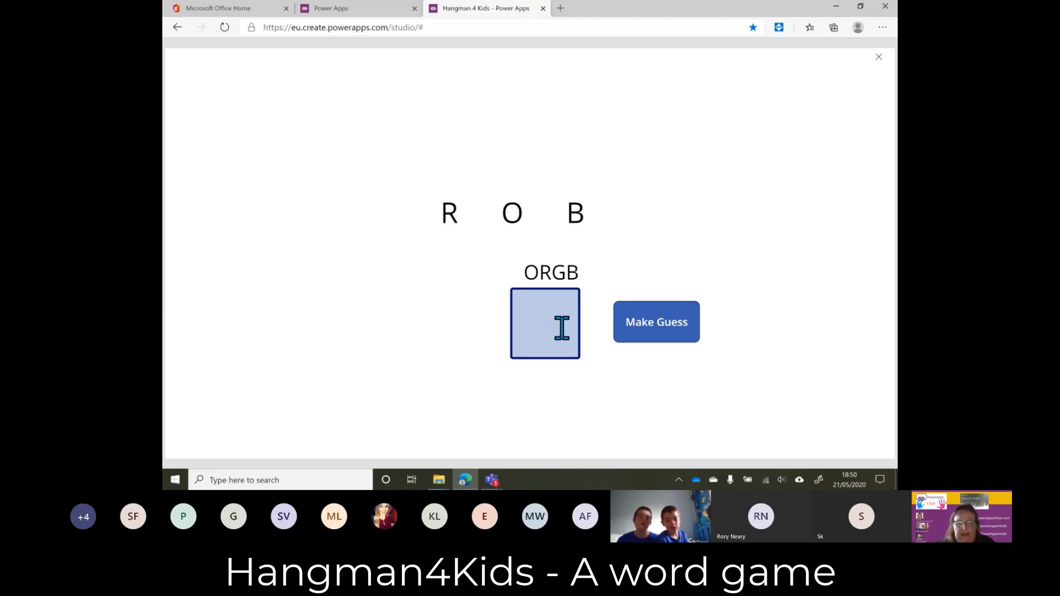
pyautogui.write('i')
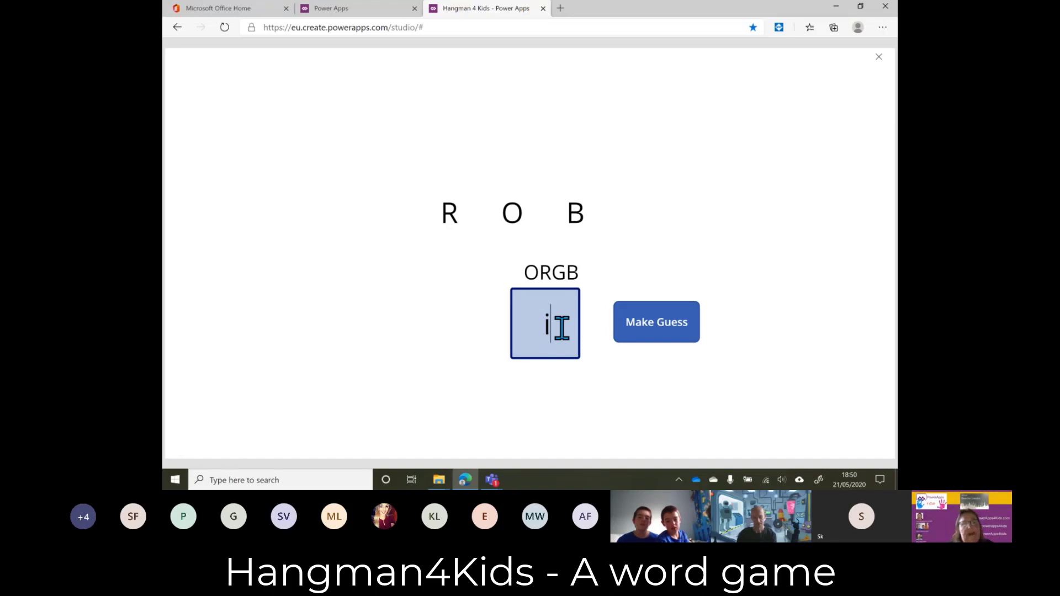
pyautogui.click(644, 338)
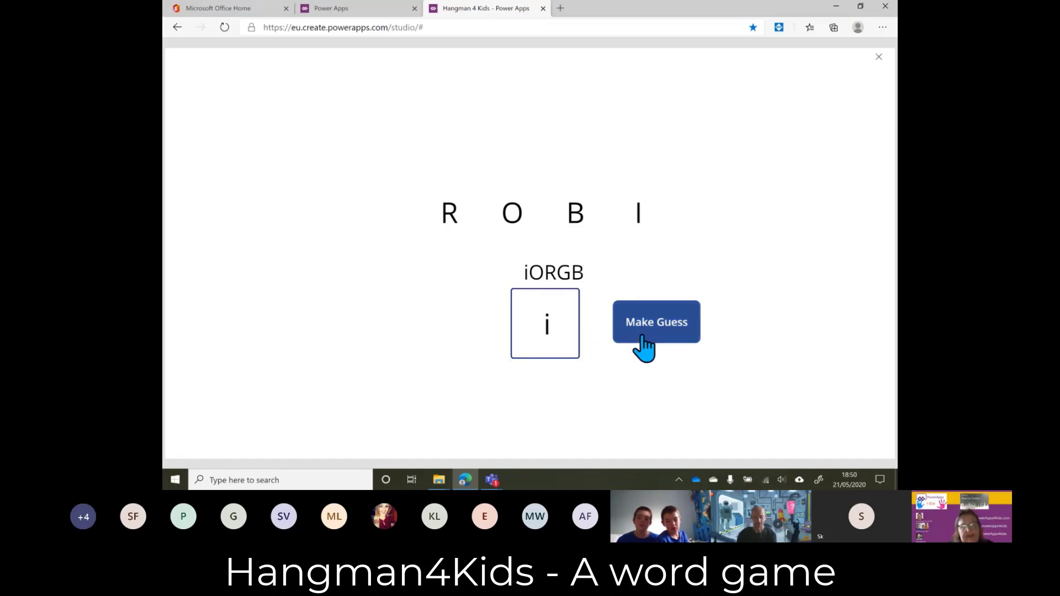
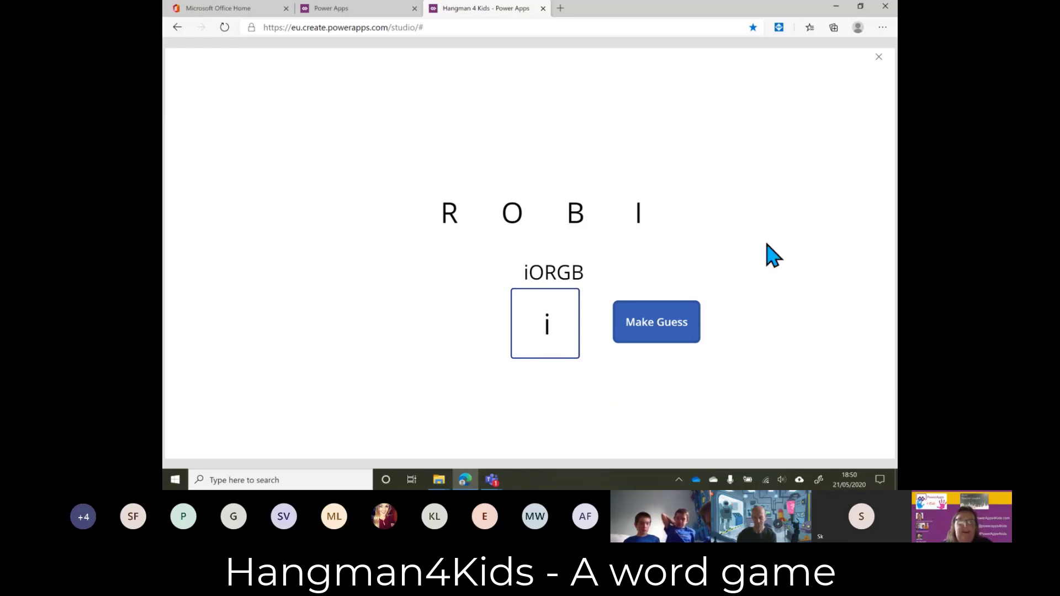
# Step: Close the preview showing R O B I and guesses iORGB to return to ScreenGame
pyautogui.click(879, 57)
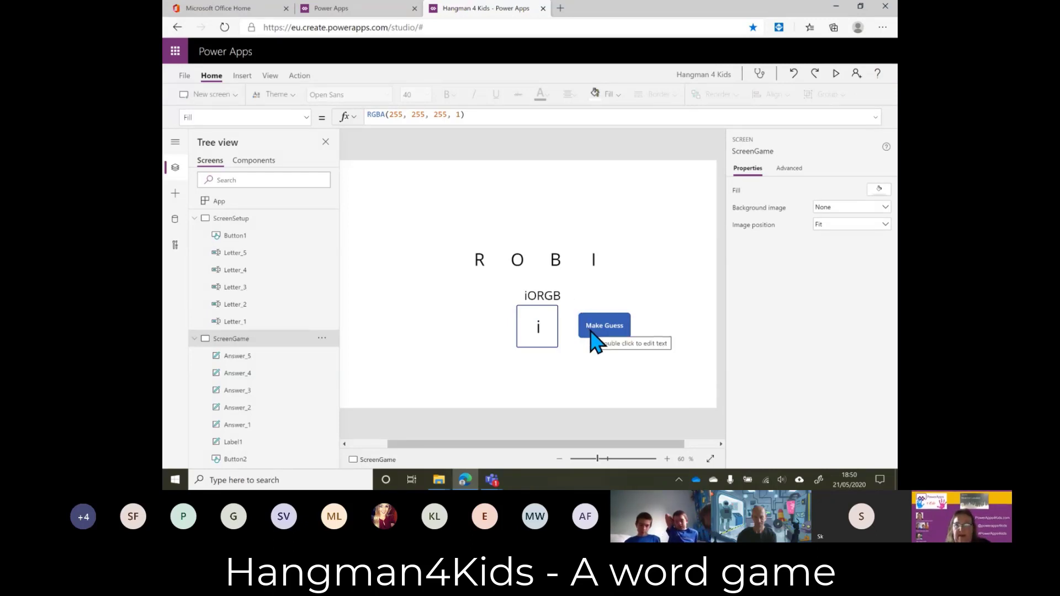
# Step: Preview the app and guess i again, so the guess list reads iiORGB
pyautogui.click(544, 329)
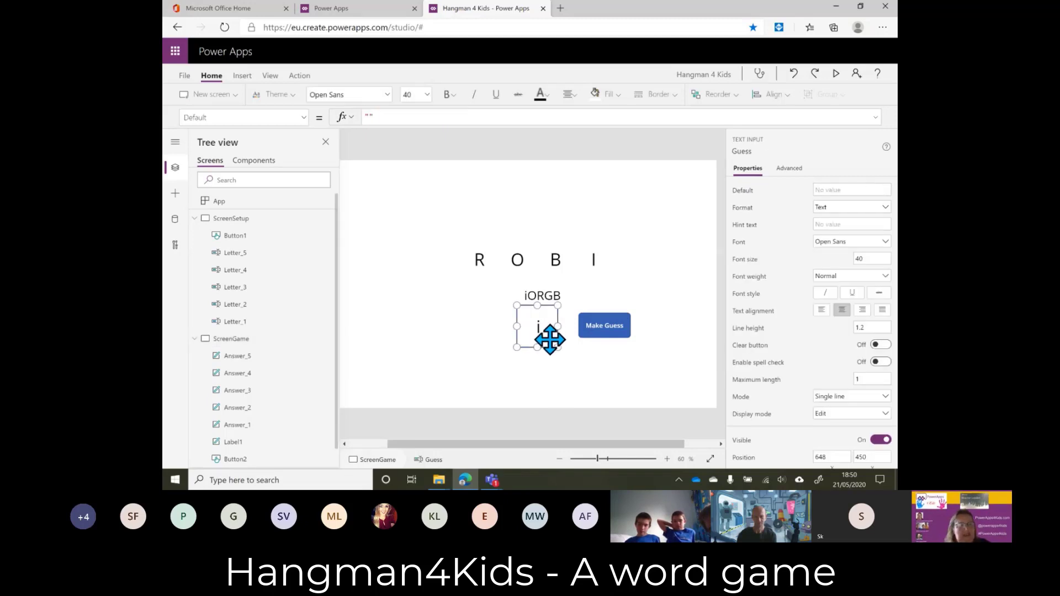
pyautogui.click(600, 331)
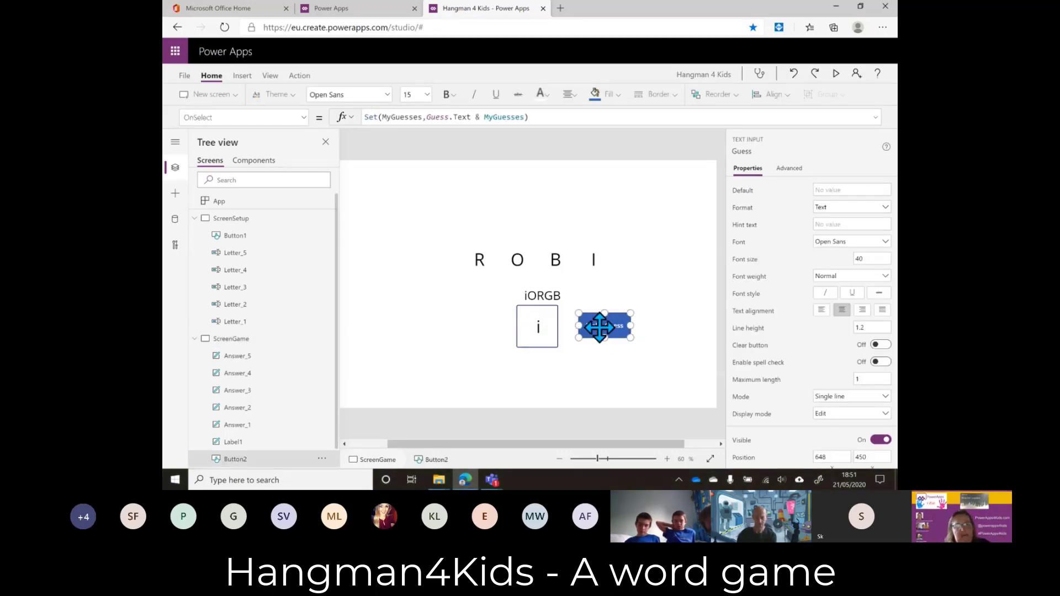
pyautogui.click(835, 73)
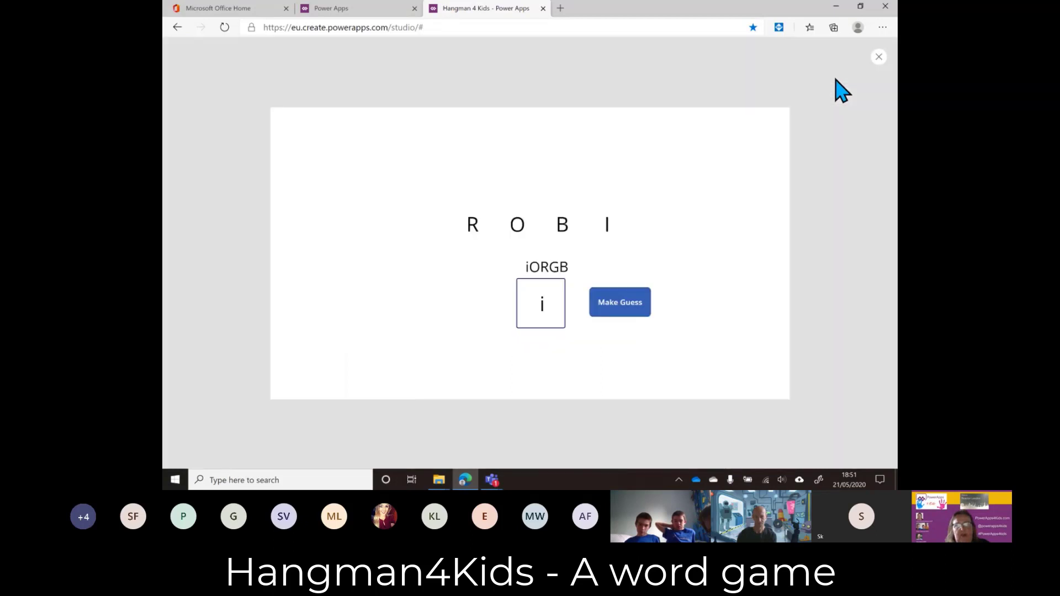
pyautogui.click(662, 322)
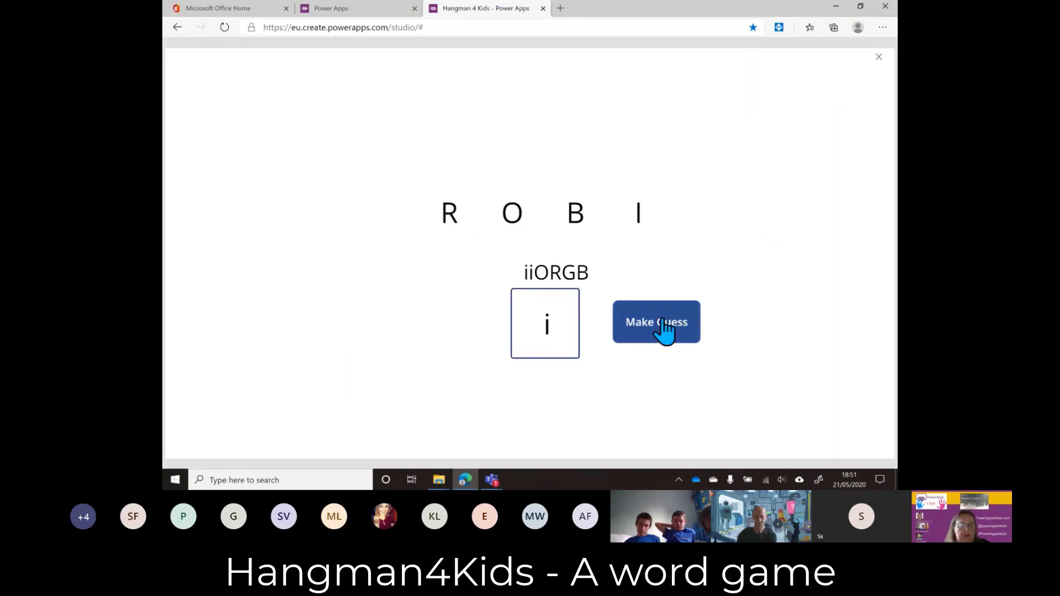
# Step: Back in the editor, bring up Button2's OnSelect formula in the expanded formula bar
pyautogui.click(878, 57)
pyautogui.click(623, 326)
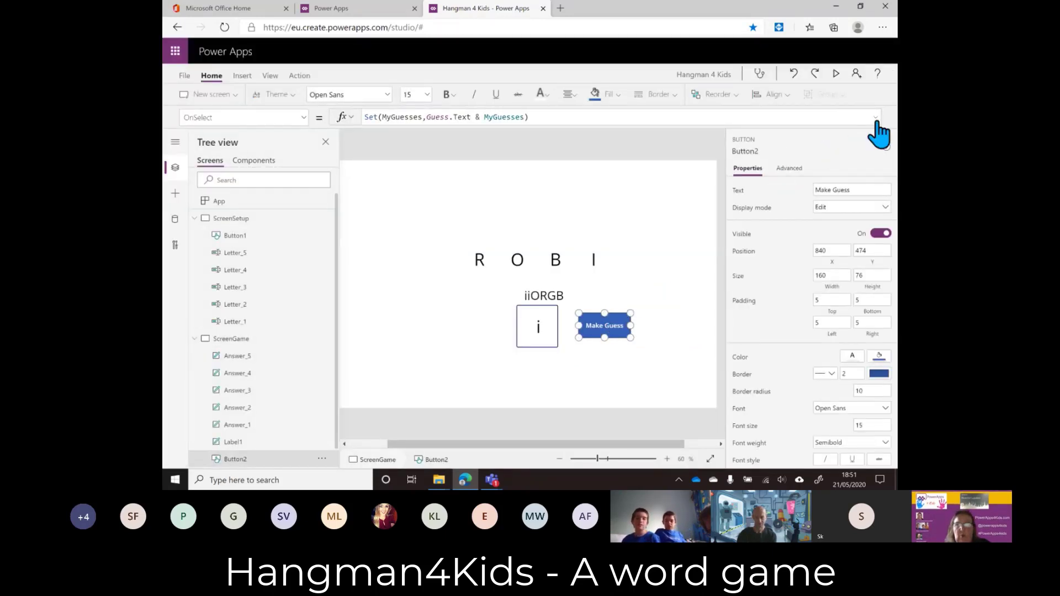
pyautogui.click(876, 118)
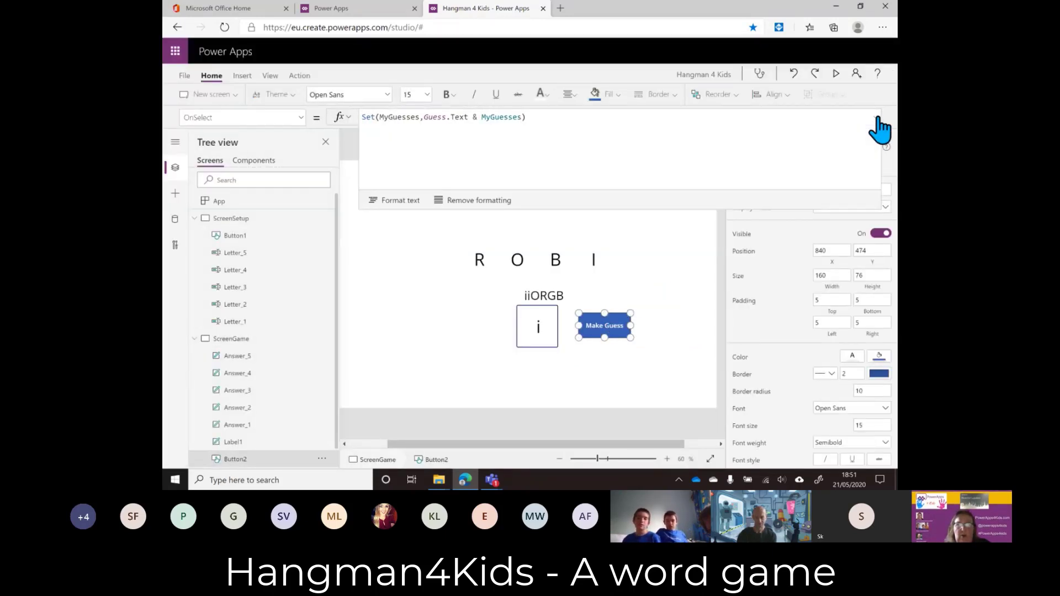
# Step: Append ;Reset(Guess) to the Make Guess OnSelect formula so the Guess box clears
pyautogui.click(581, 116)
pyautogui.write(';')
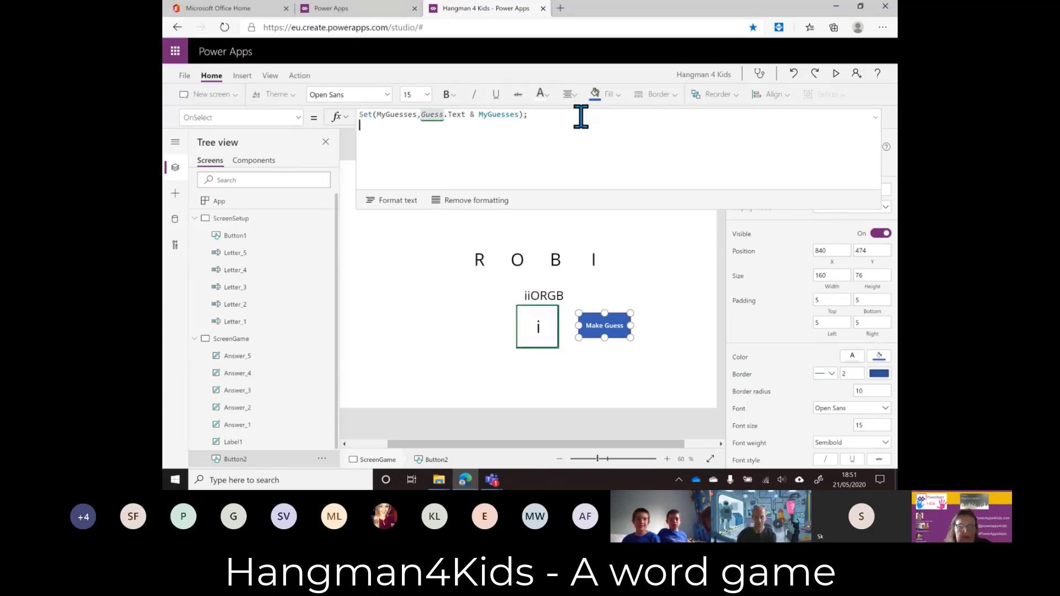
pyautogui.write('re')
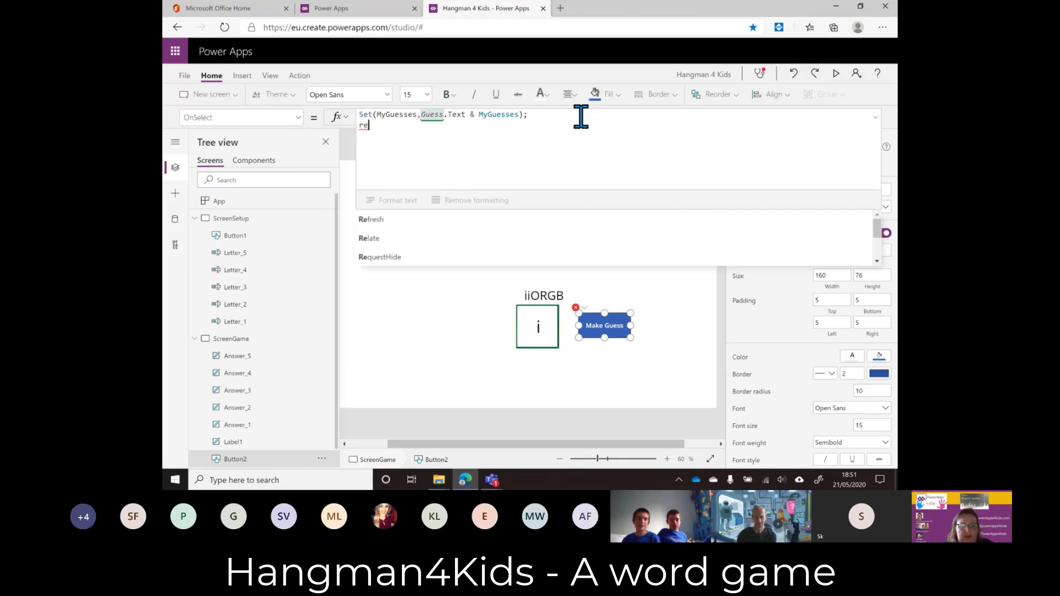
pyautogui.write('set')
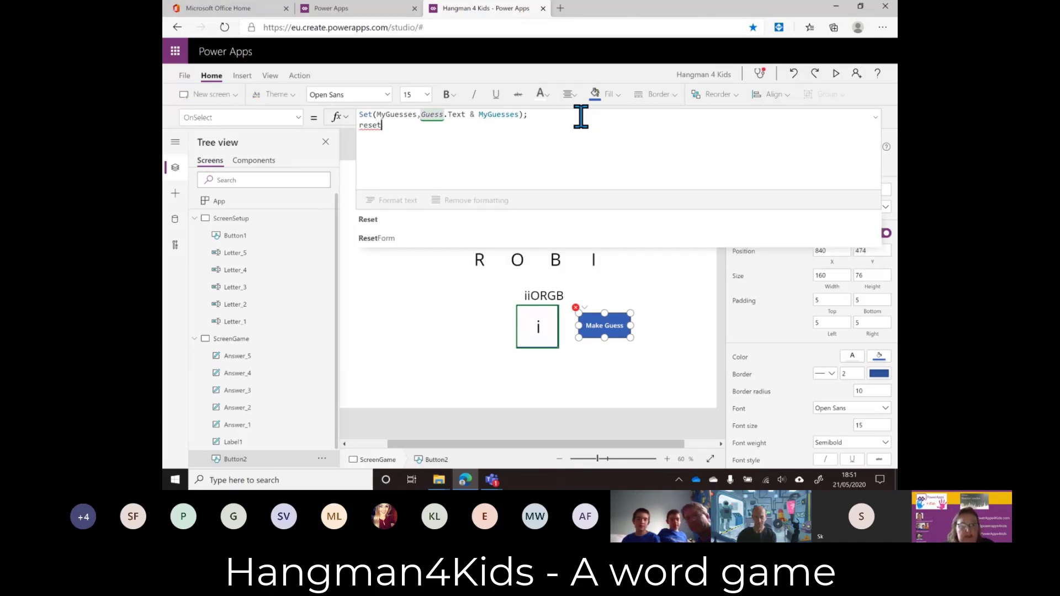
pyautogui.write('(')
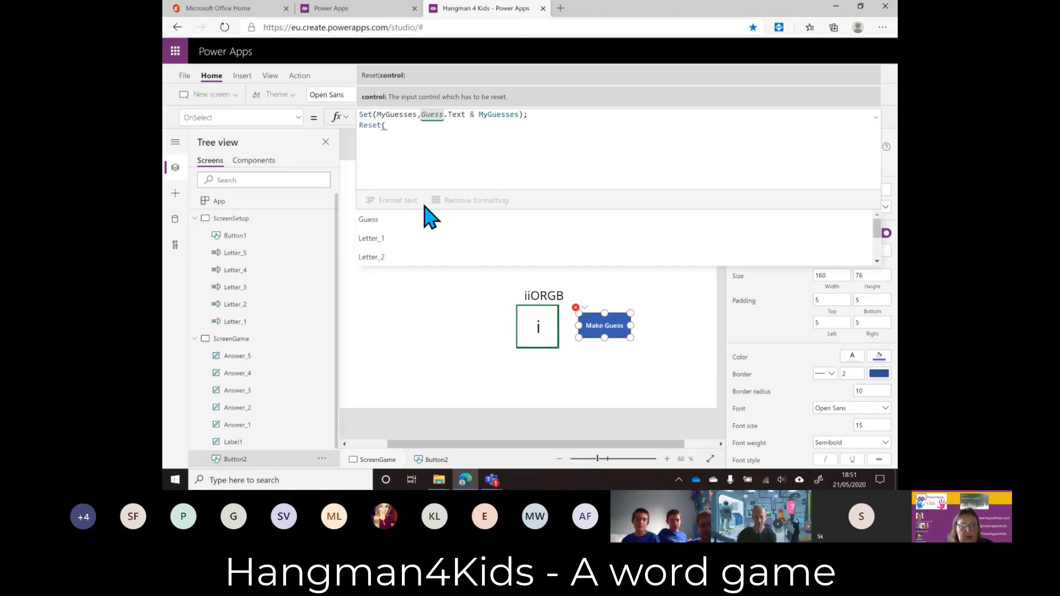
pyautogui.click(375, 220)
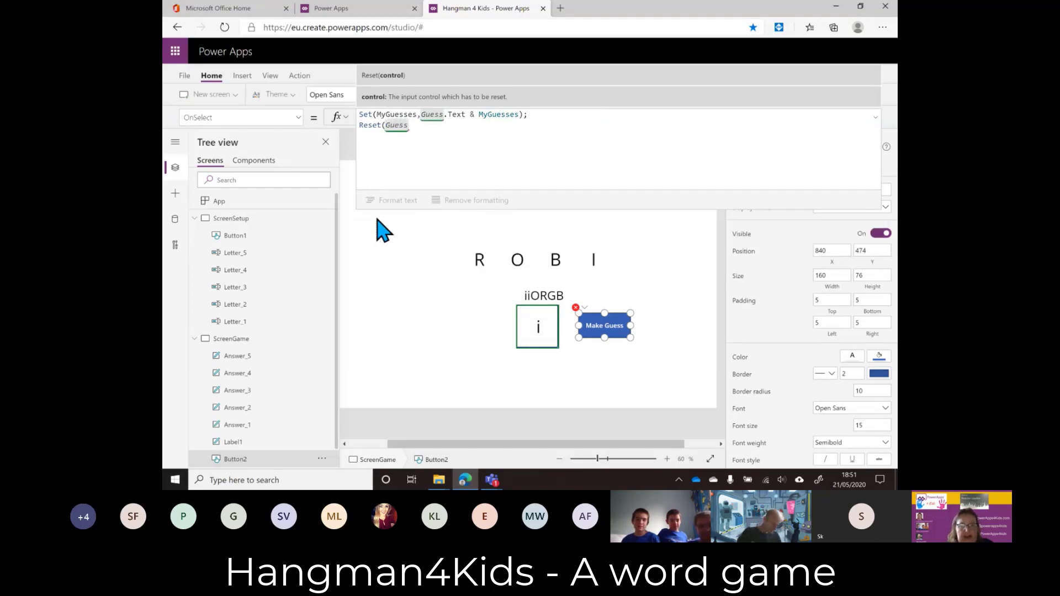
pyautogui.write(')')
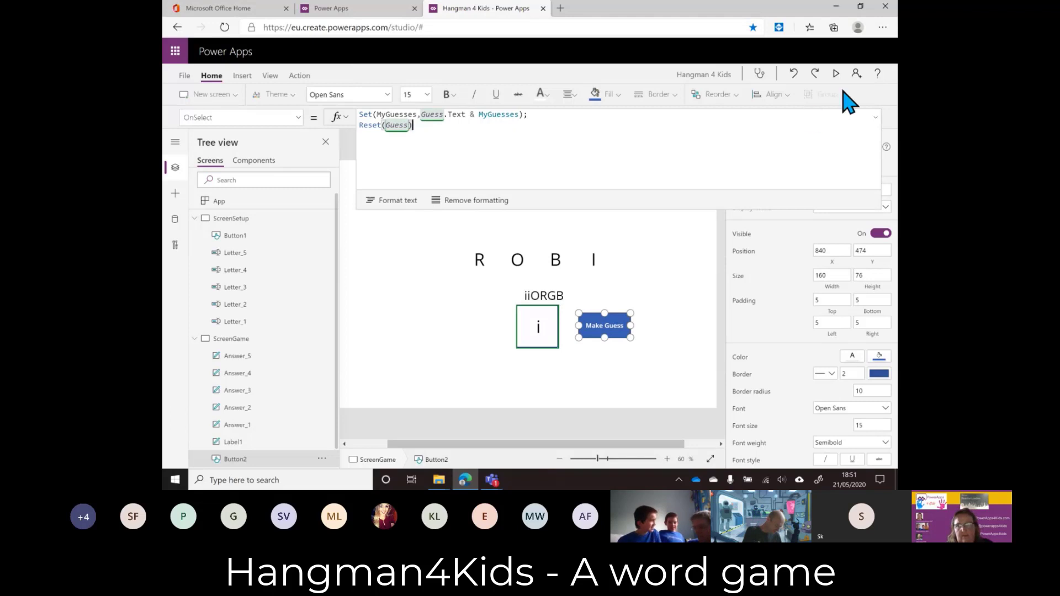
pyautogui.click(836, 75)
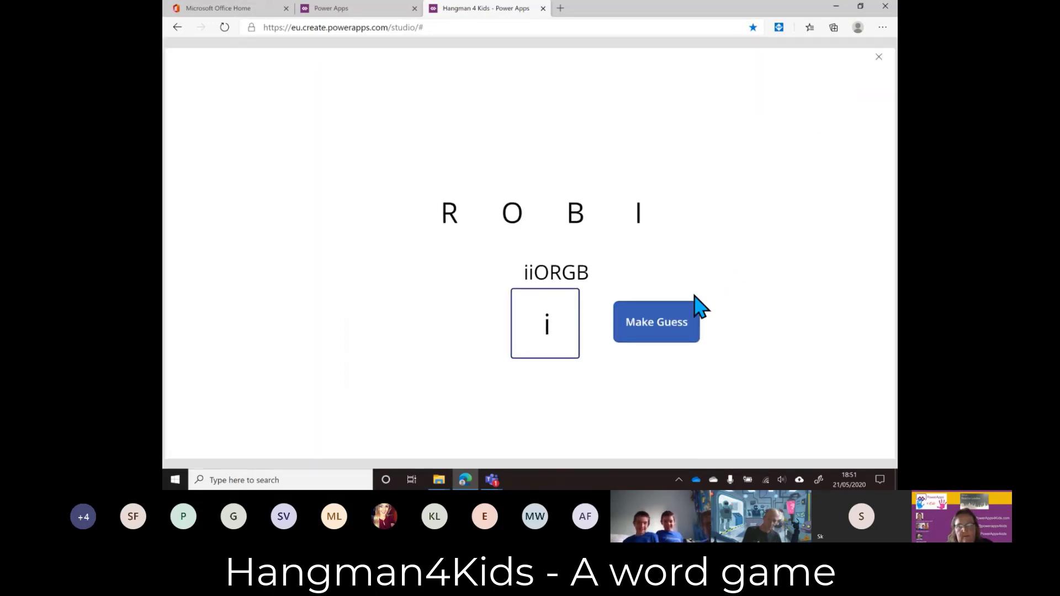
# Step: Guess Z in preview, confirming guesses become ZiiORGB and the Guess box empties
pyautogui.click(550, 323)
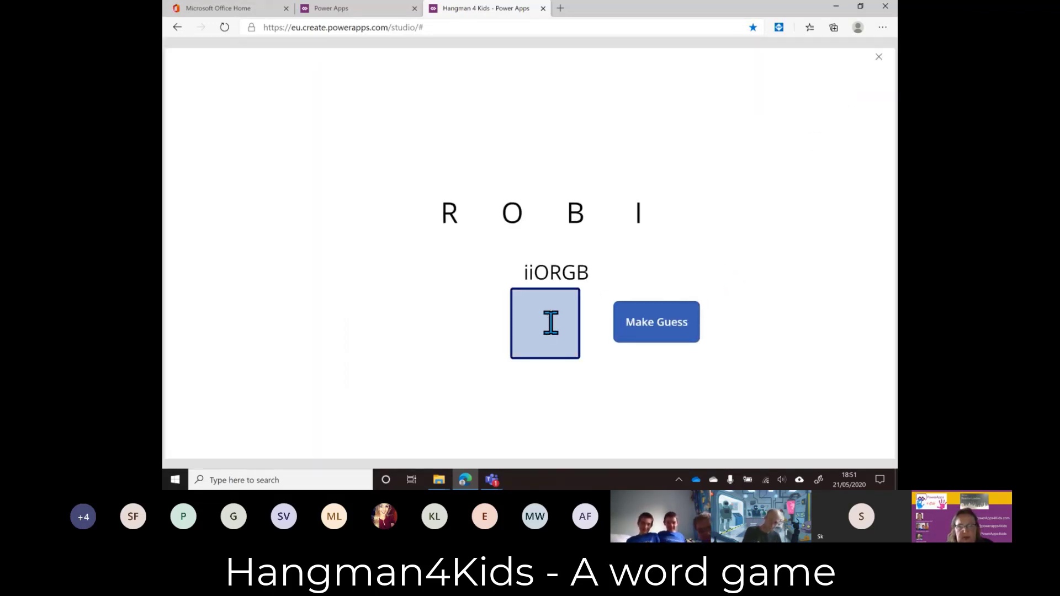
pyautogui.write('Z')
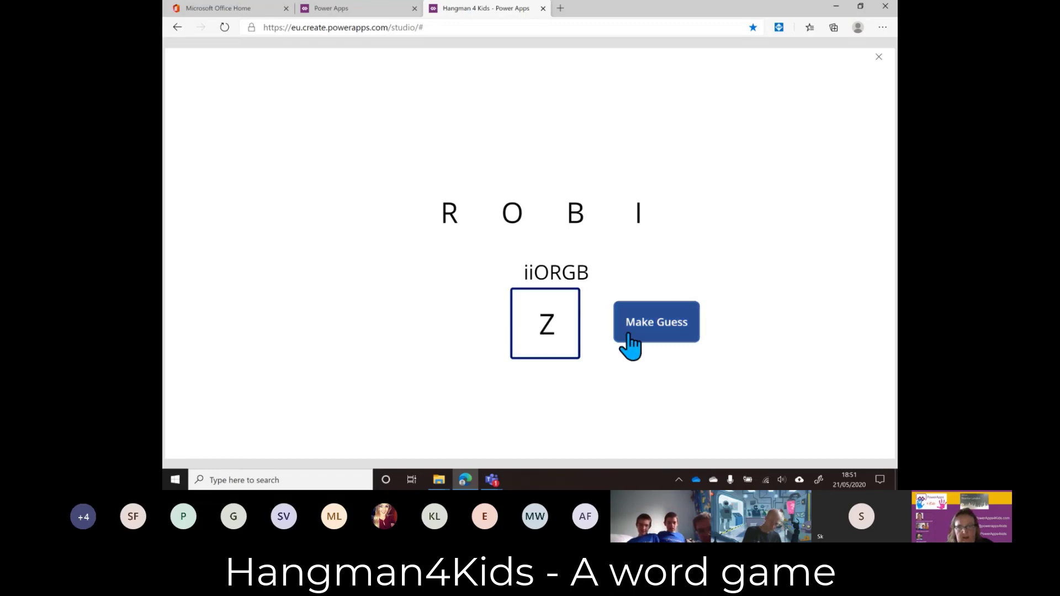
pyautogui.click(651, 329)
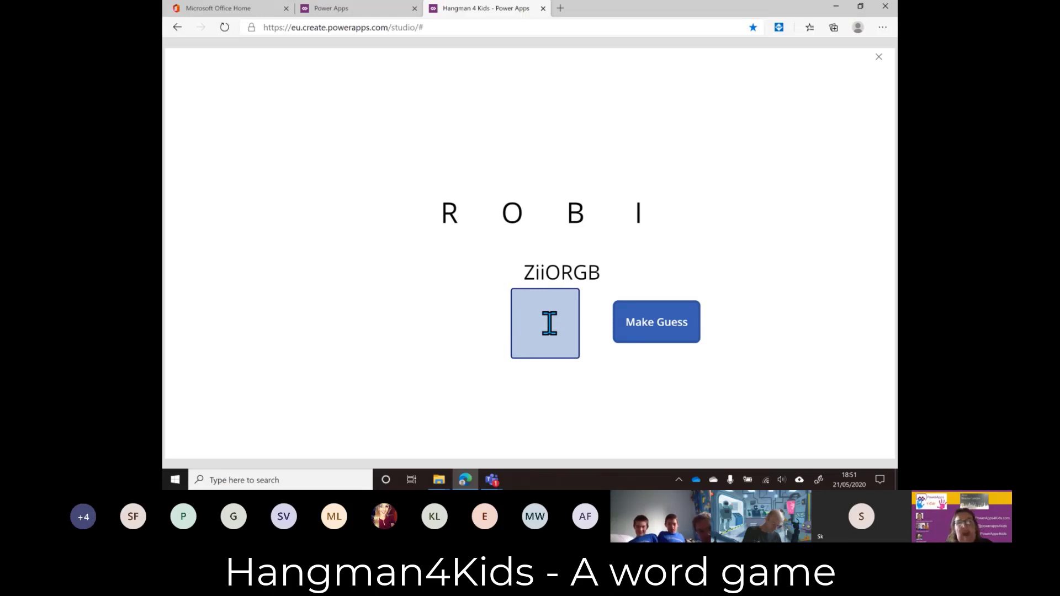
pyautogui.click(879, 58)
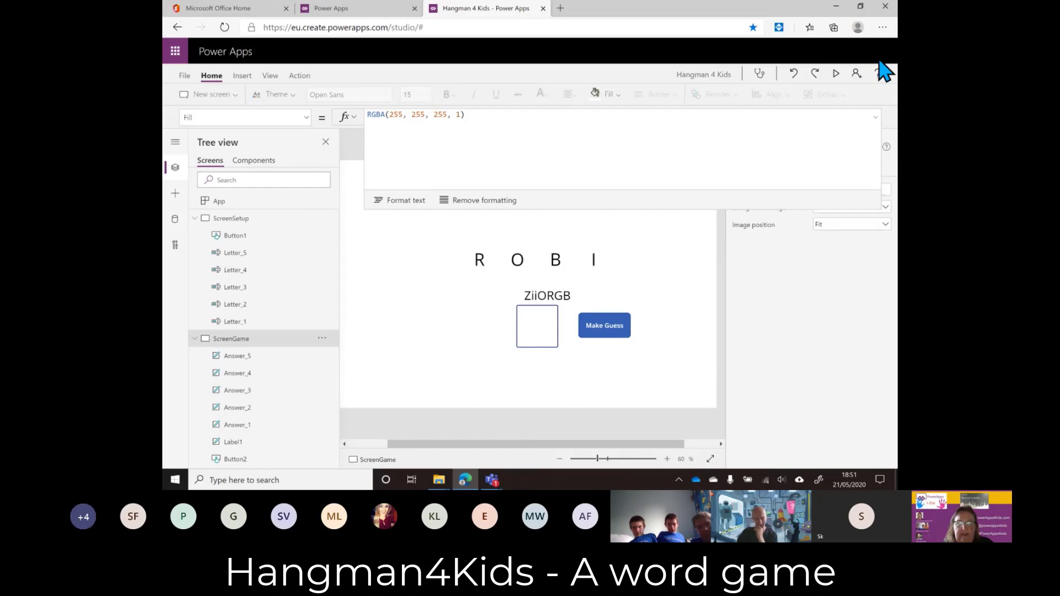
# Step: Add a new line Set(GuessCount,Len(MyGuesses)) to the end of Make Guess's OnSelect formula
pyautogui.click(621, 334)
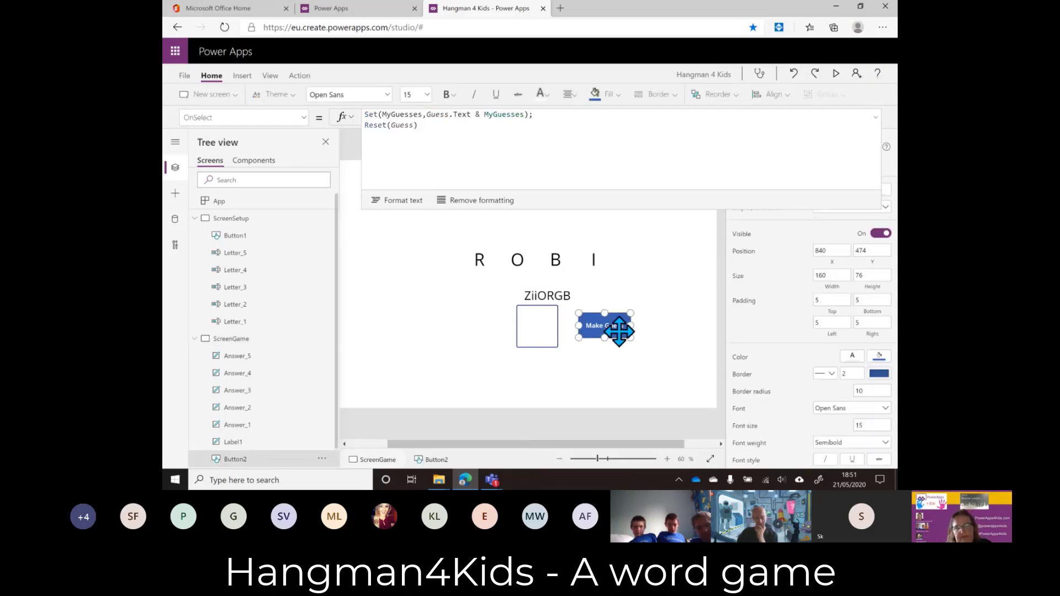
pyautogui.click(429, 127)
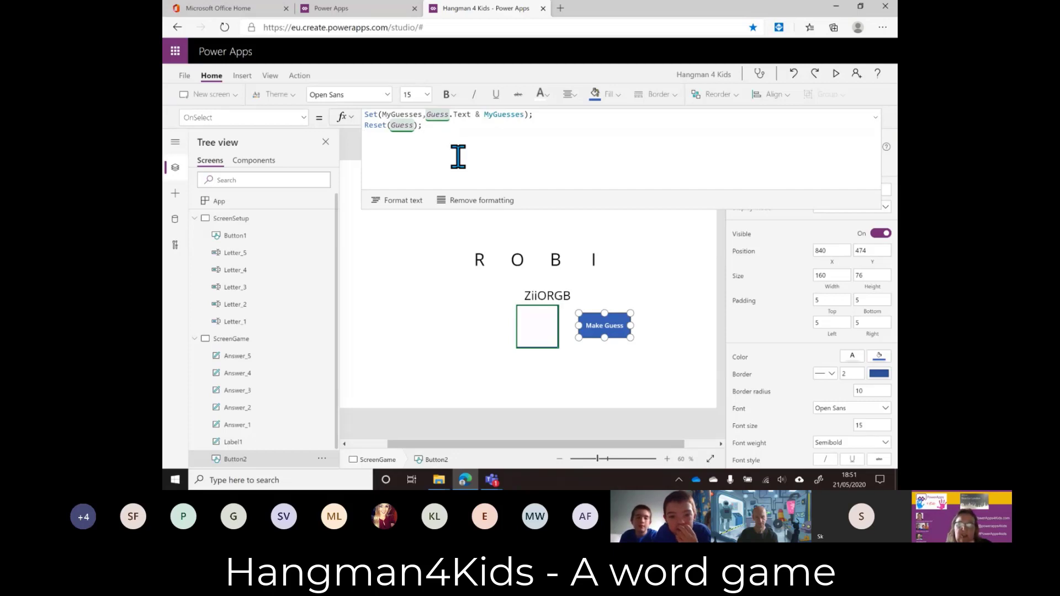
pyautogui.hotkey('shift', 'Return')
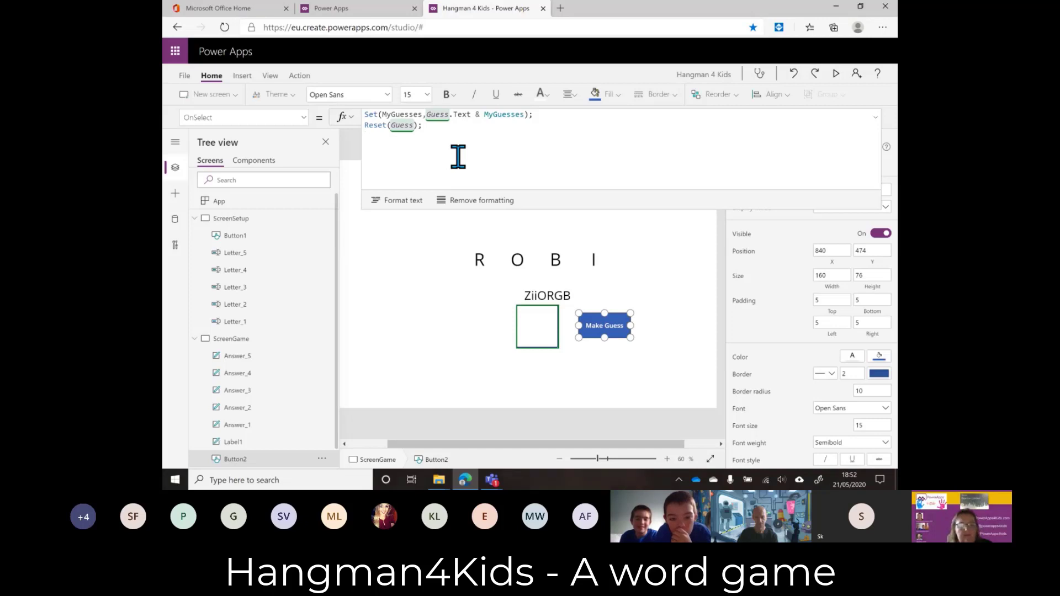
pyautogui.write('Set')
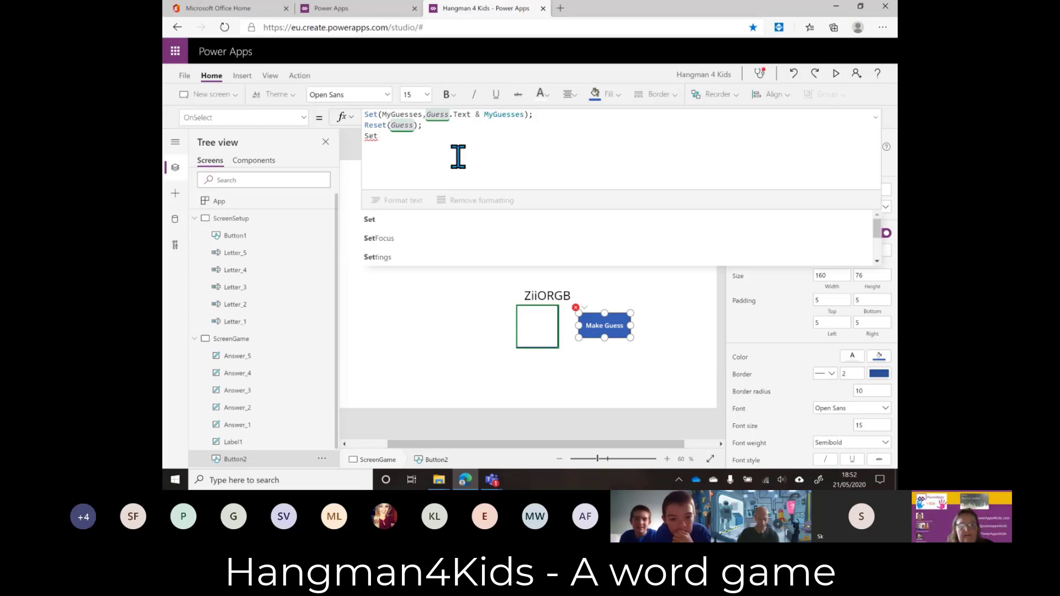
pyautogui.write('(')
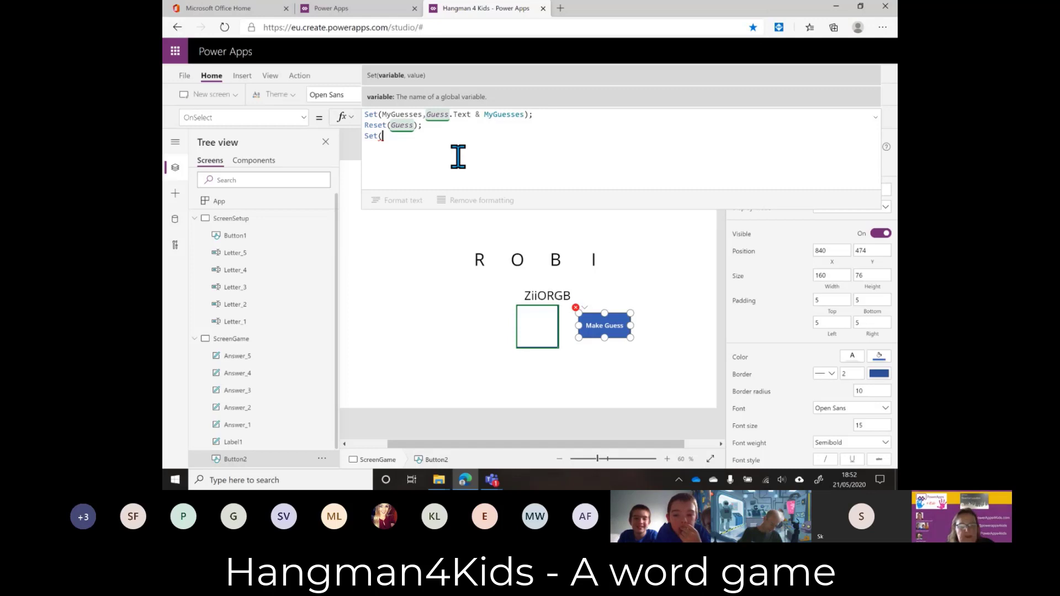
pyautogui.write('Guess')
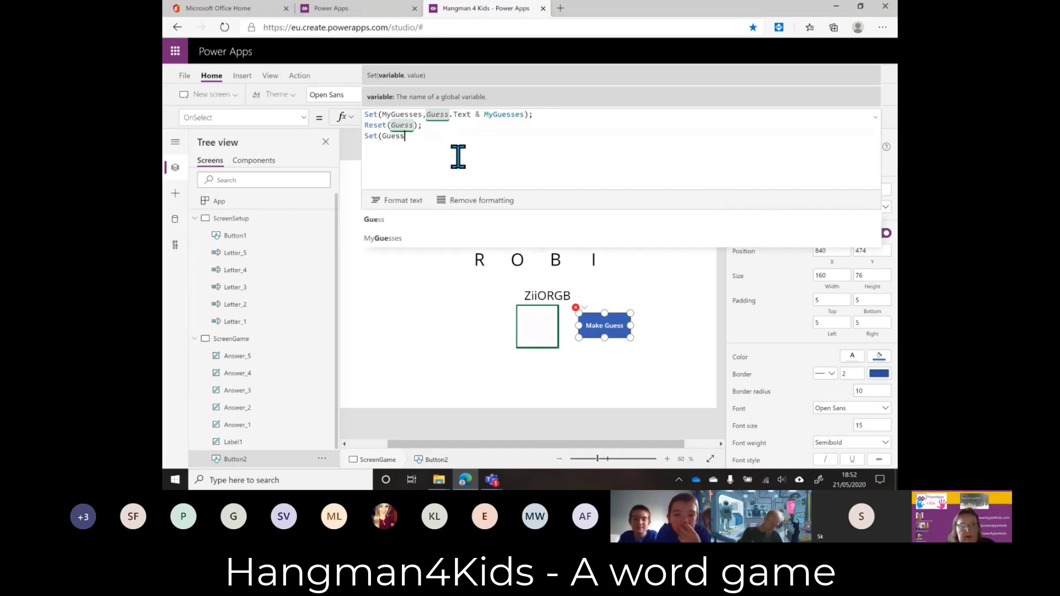
pyautogui.write('Count')
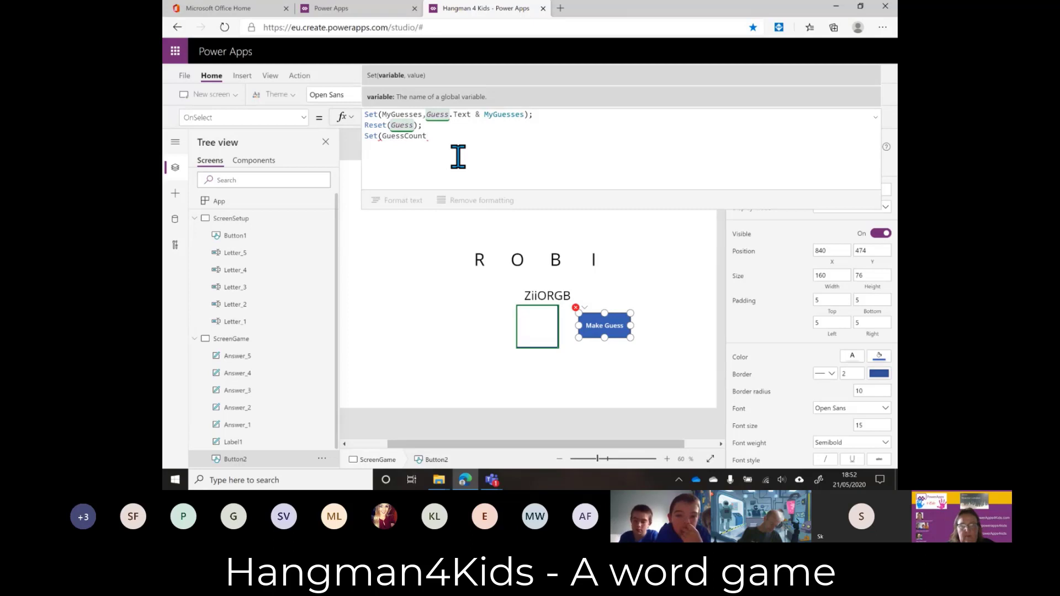
pyautogui.write(',')
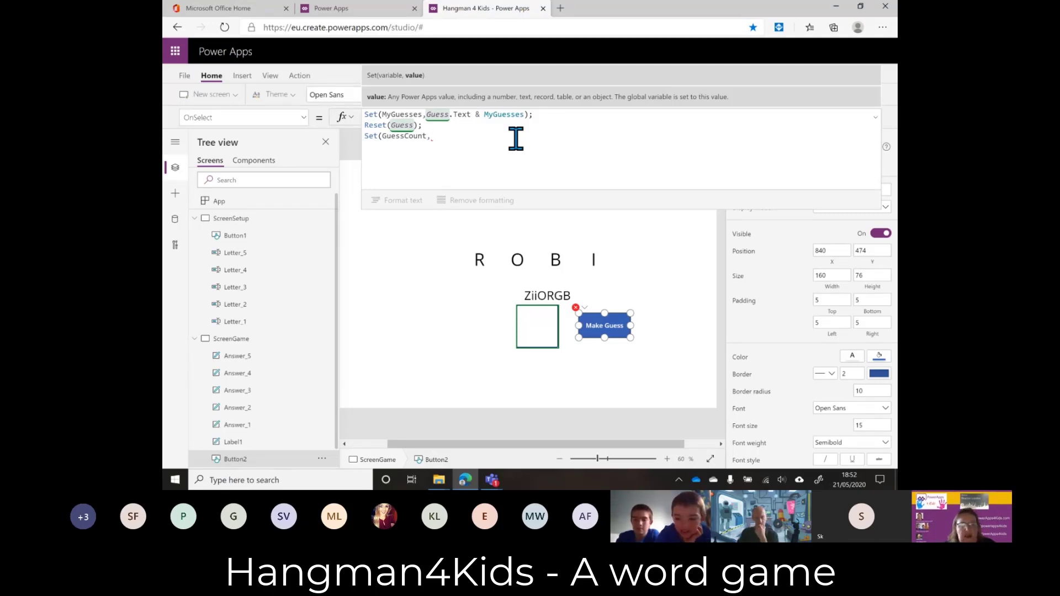
pyautogui.write('l')
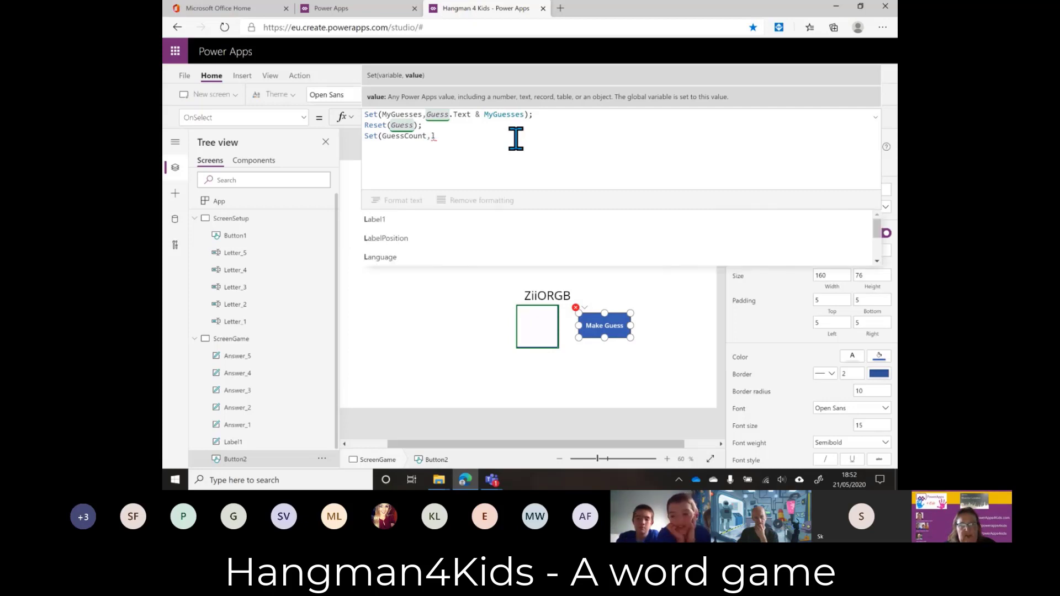
pyautogui.write('en')
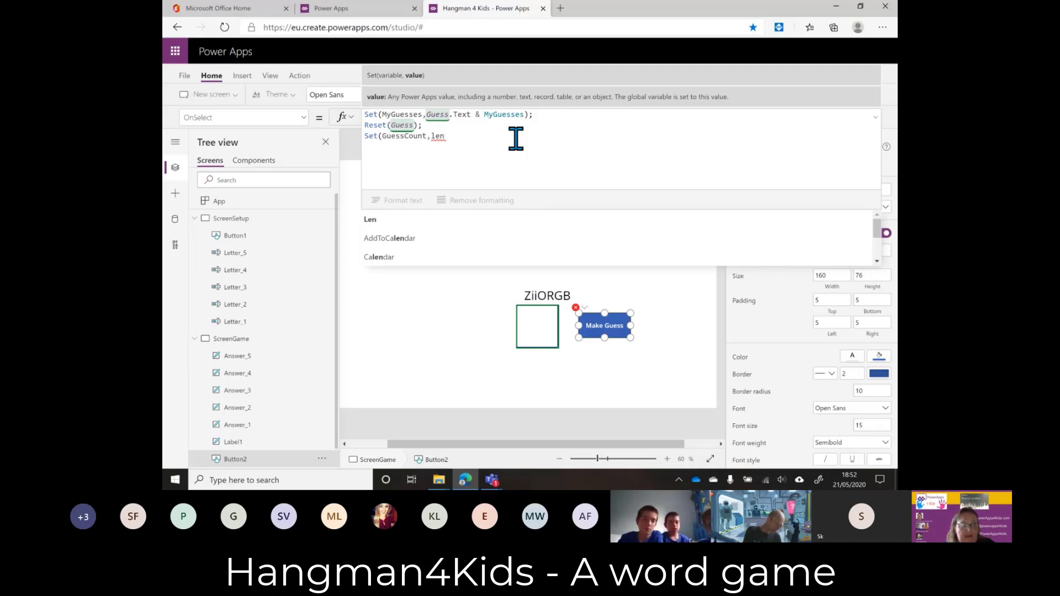
pyautogui.click(395, 220)
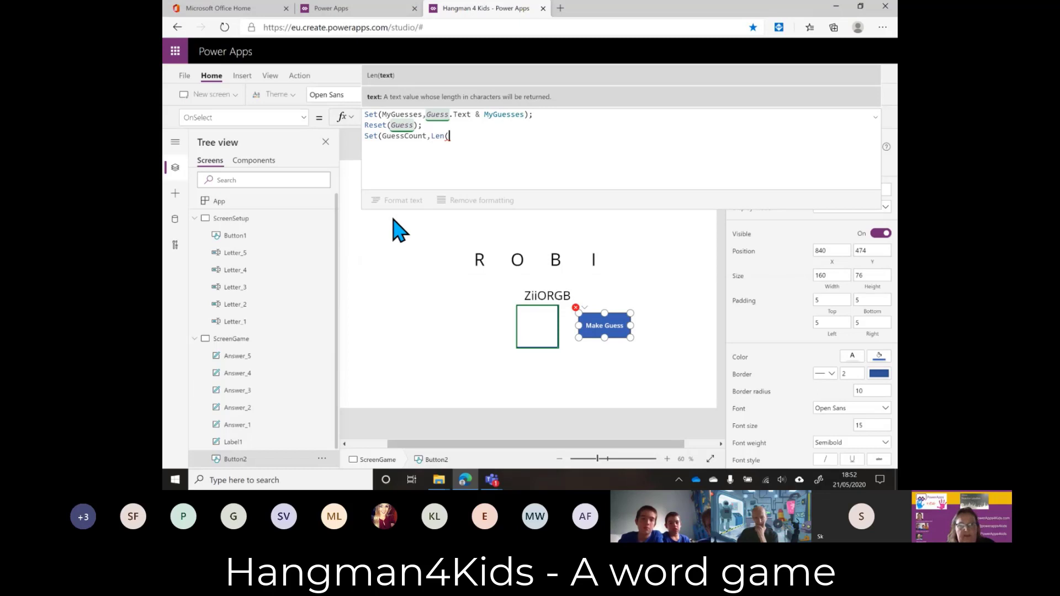
pyautogui.write('m')
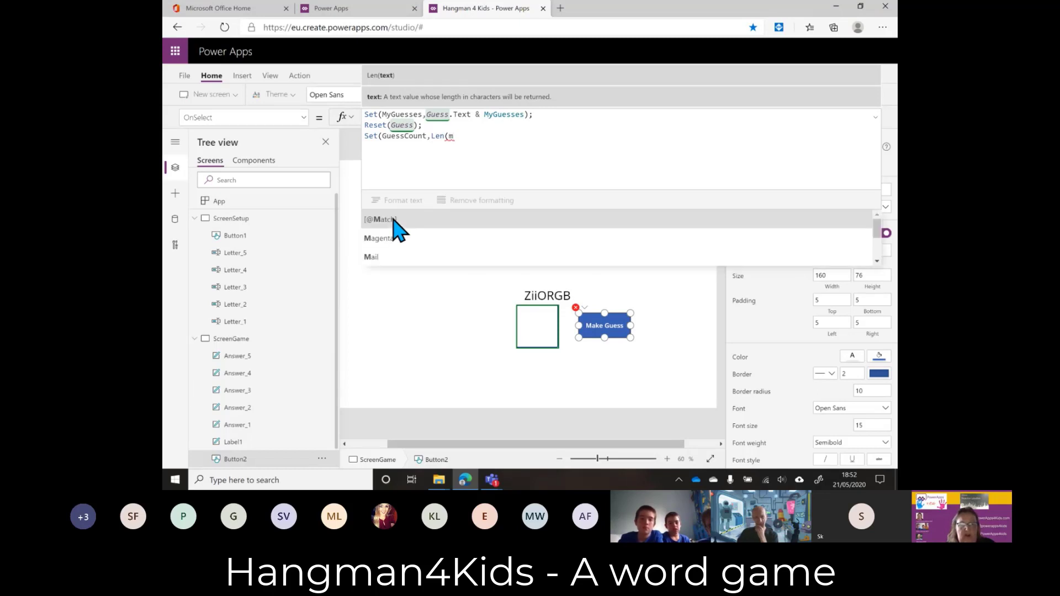
pyautogui.write('y')
pyautogui.click(393, 220)
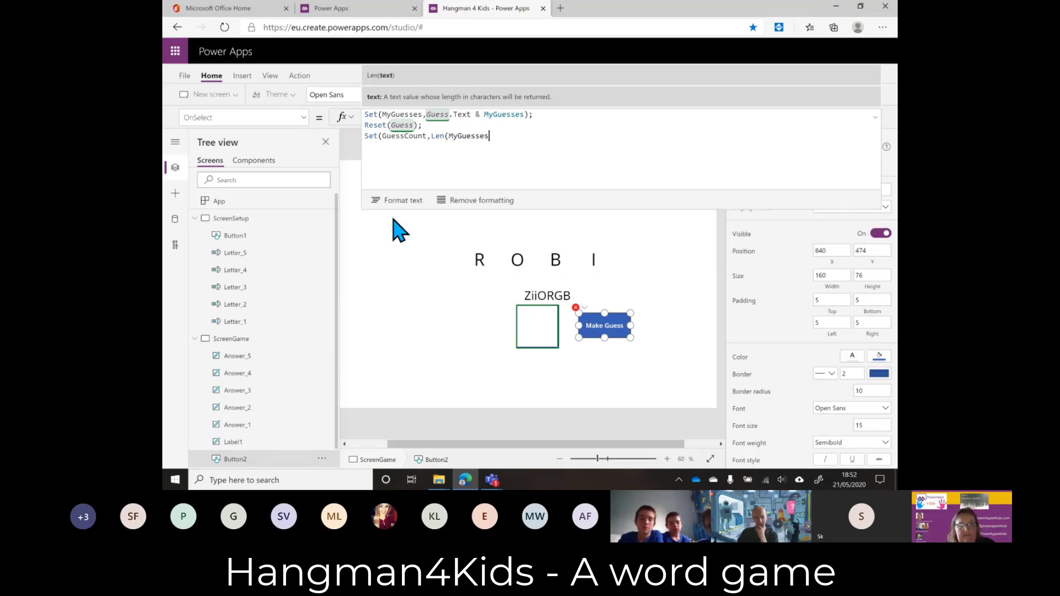
pyautogui.write(')')
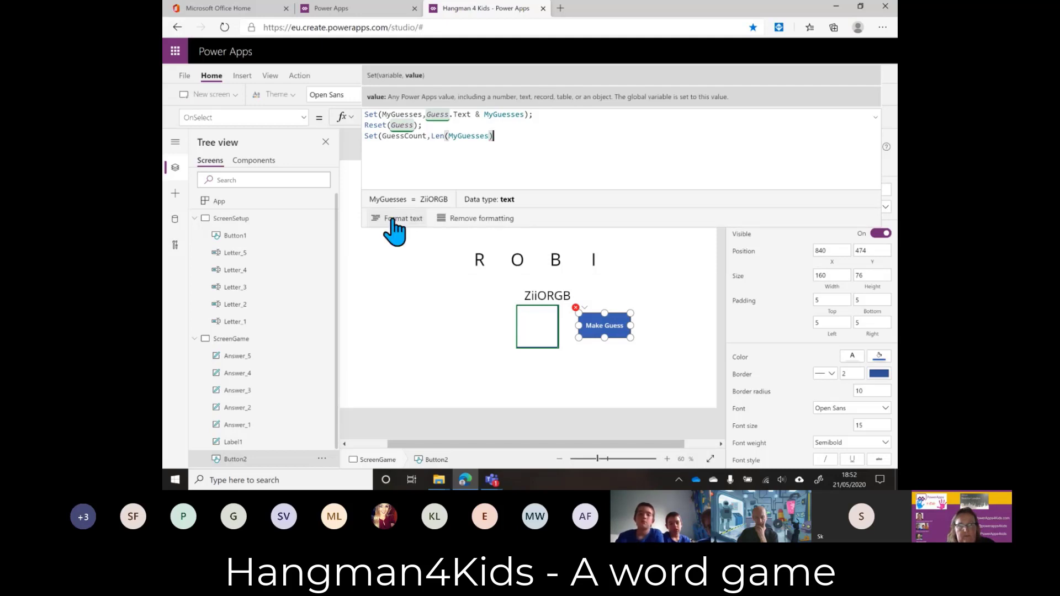
pyautogui.write(')')
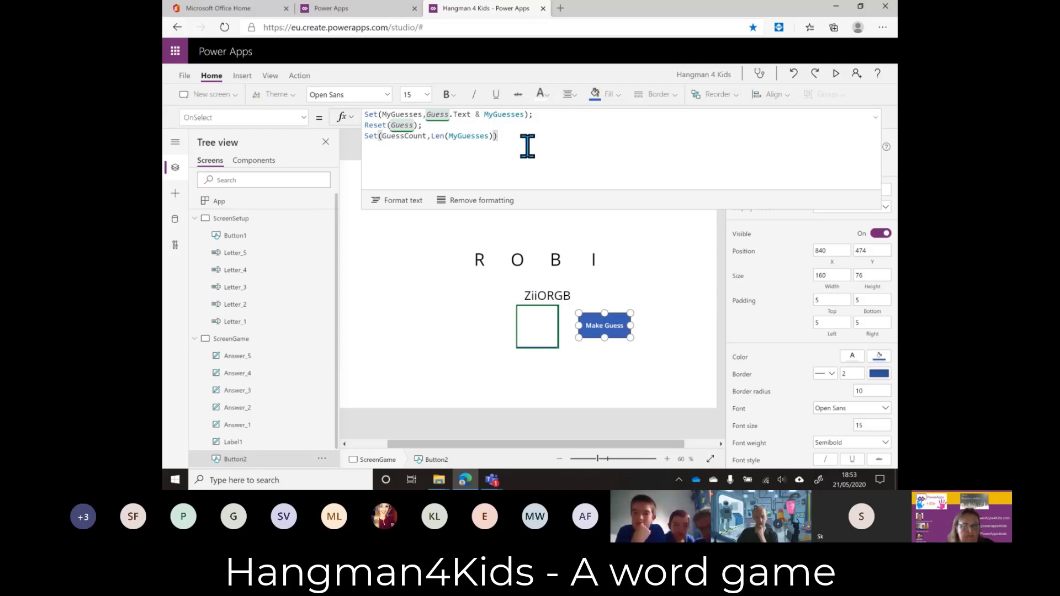
# Step: Run the game preview once more, then return and collapse the formula bar
pyautogui.click(836, 75)
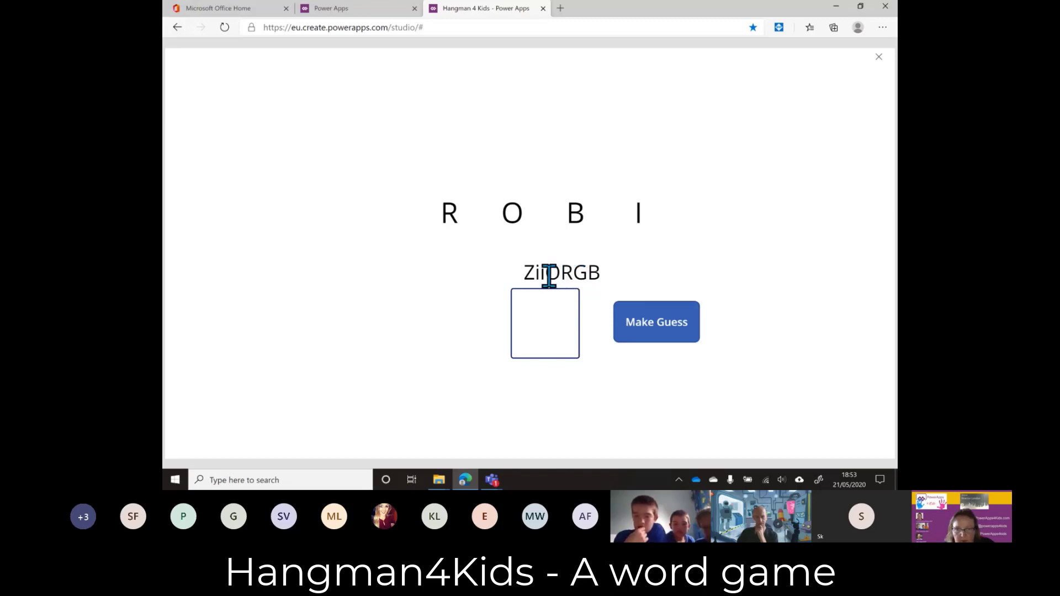
pyautogui.click(878, 61)
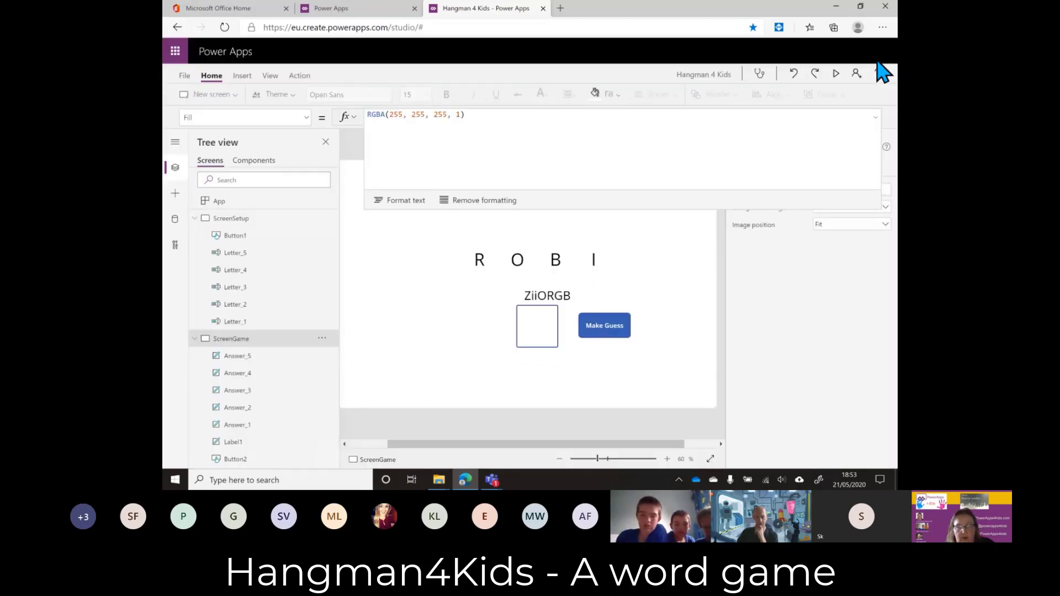
pyautogui.click(875, 120)
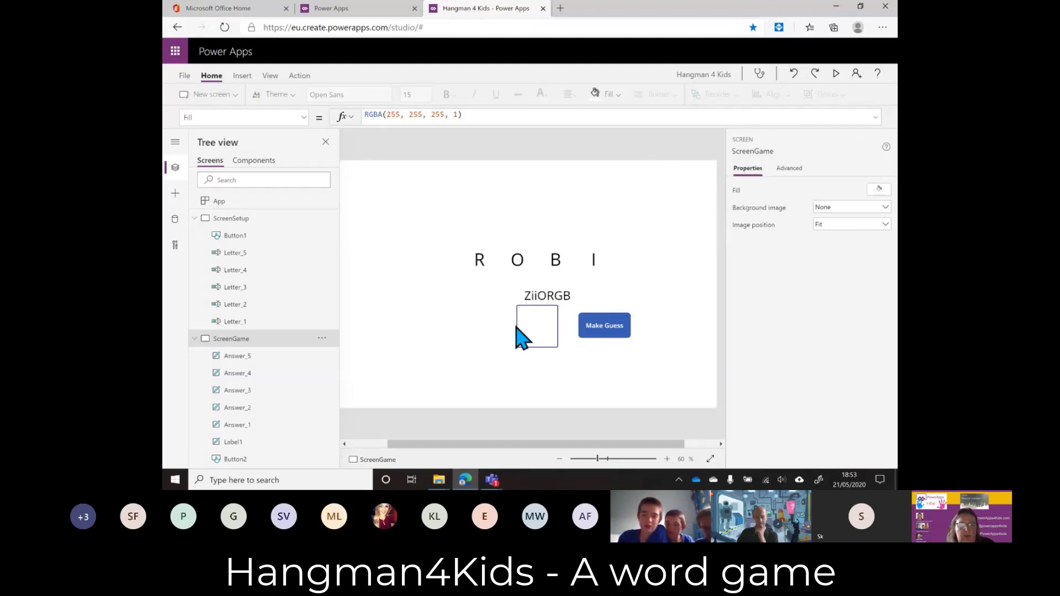
pyautogui.moveTo(447, 445); pyautogui.dragTo(405, 445)
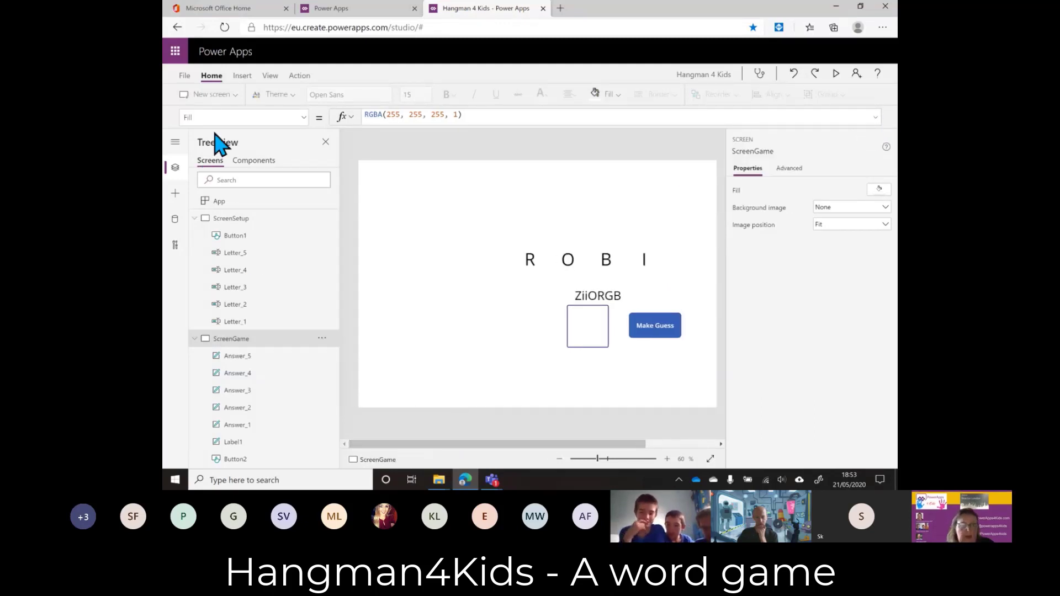
pyautogui.click(271, 77)
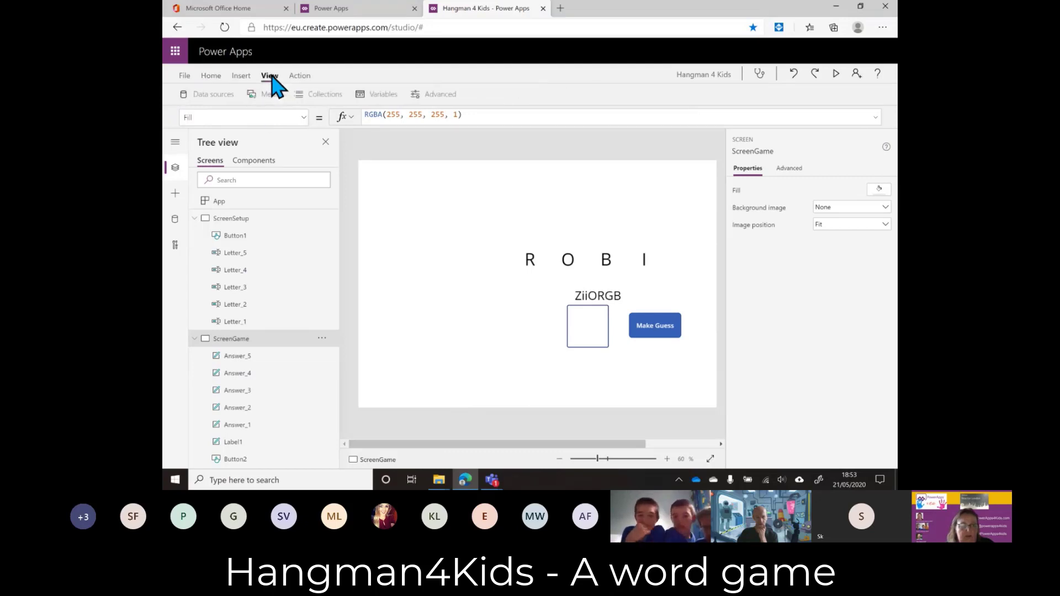
# Step: Upload the 'game over' and 'winner' pictures from Pictures > _PA4K to the app's media
pyautogui.click(267, 94)
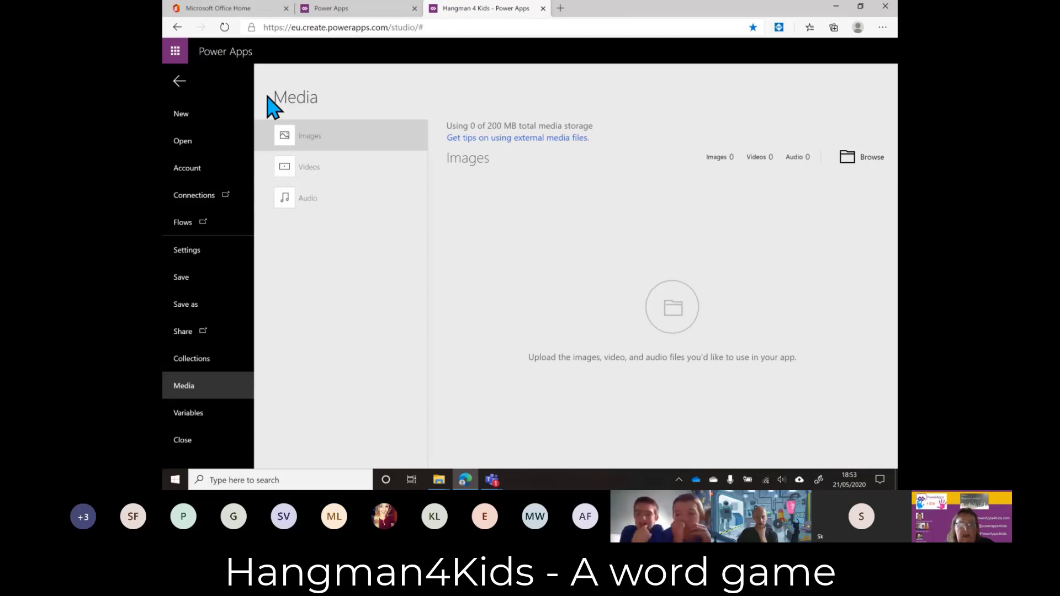
pyautogui.click(852, 158)
pyautogui.click(854, 159)
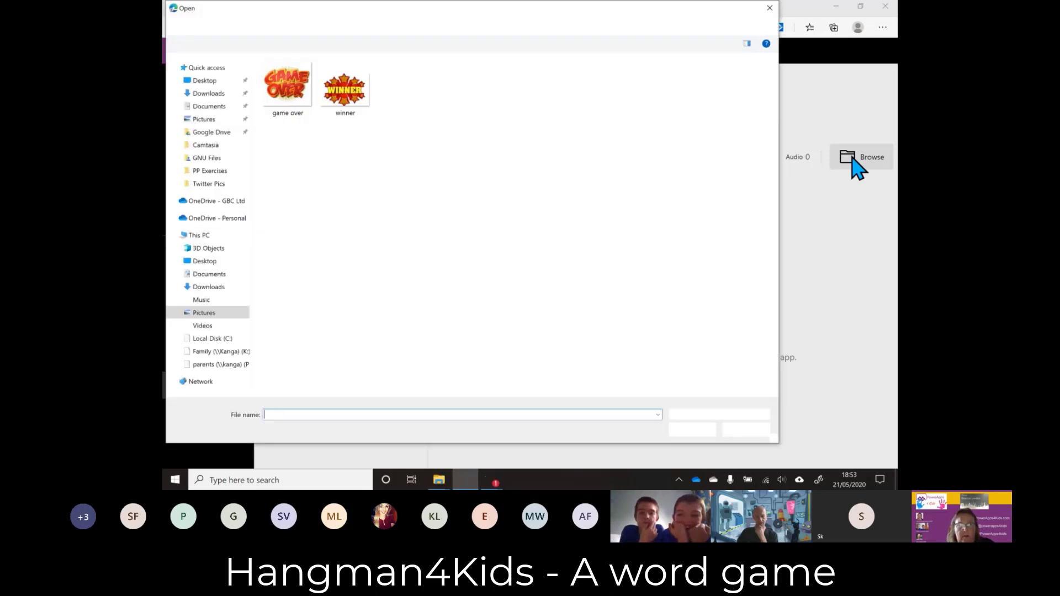
pyautogui.click(299, 104)
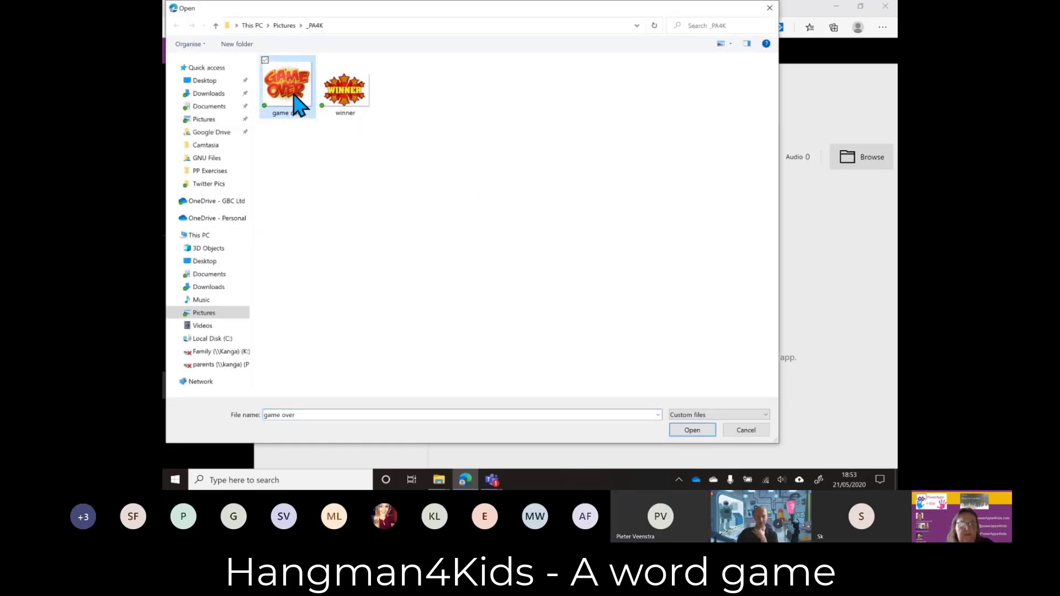
pyautogui.keyDown('ctrl'); pyautogui.click(356, 102); pyautogui.keyUp('ctrl')
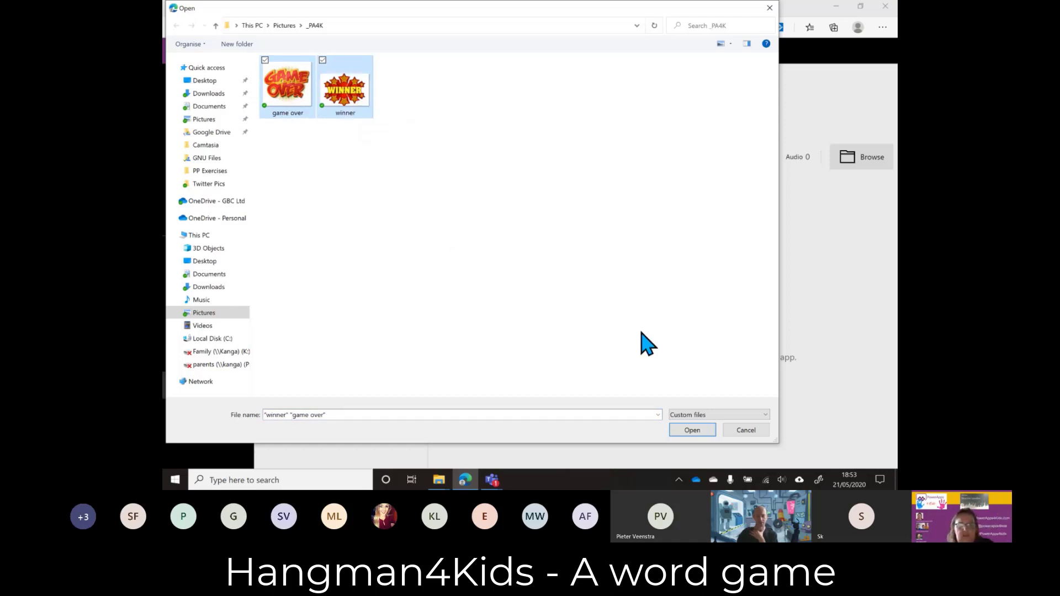
pyautogui.click(692, 431)
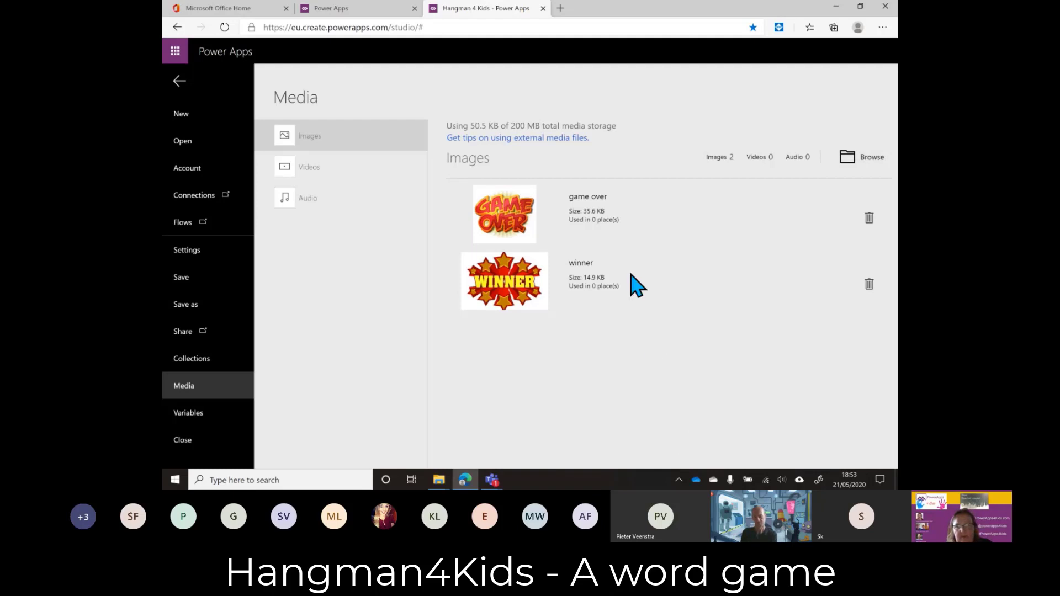
pyautogui.click(180, 81)
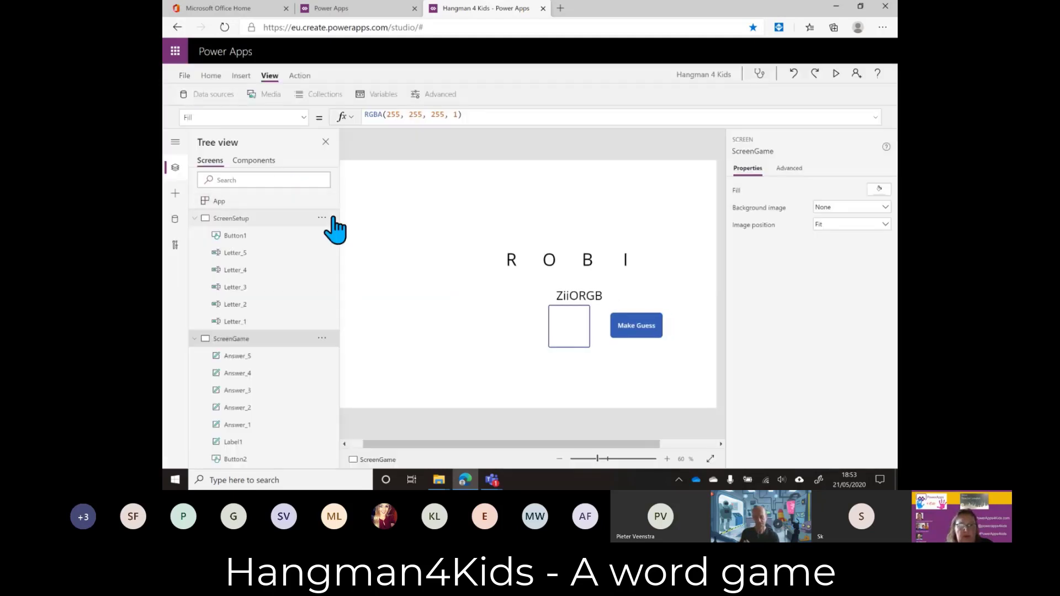
# Step: Insert an image control on the game screen and resize it to 433x466
pyautogui.moveTo(395, 444); pyautogui.dragTo(348, 444)
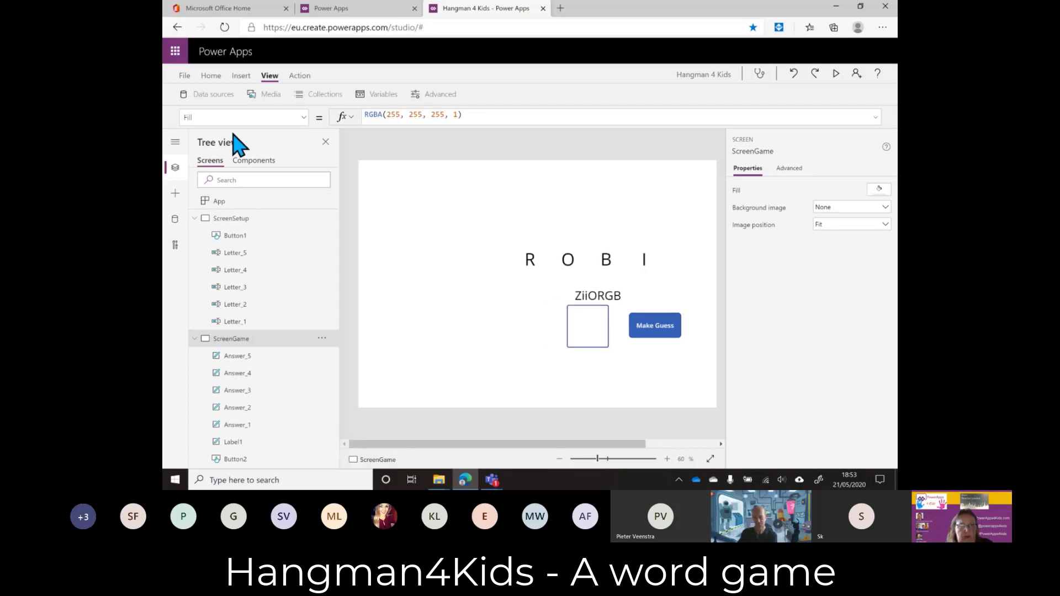
pyautogui.click(242, 76)
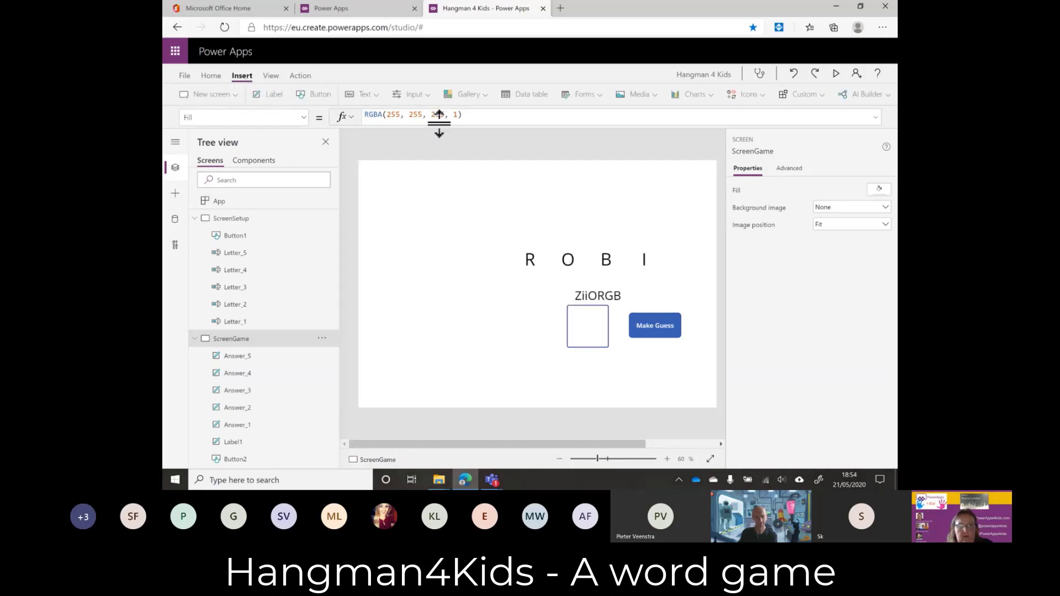
pyautogui.click(655, 95)
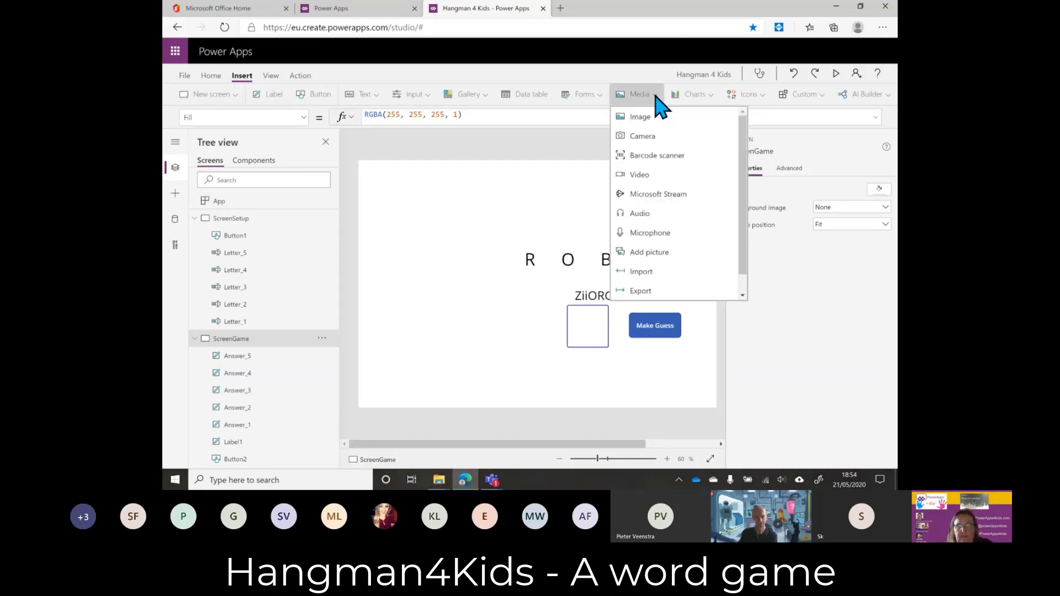
pyautogui.click(649, 117)
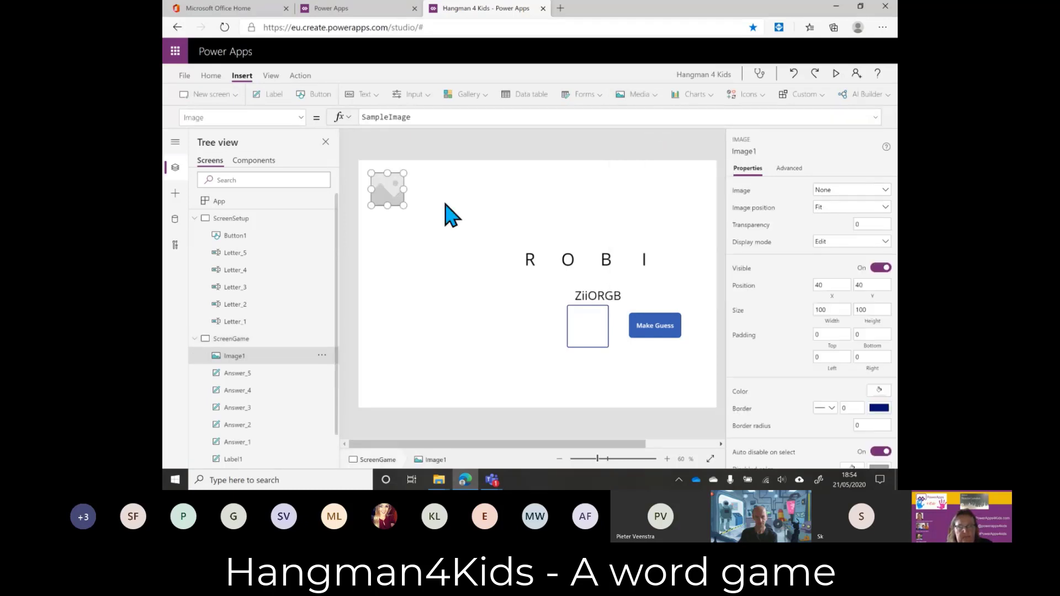
pyautogui.moveTo(405, 209); pyautogui.dragTo(513, 322)
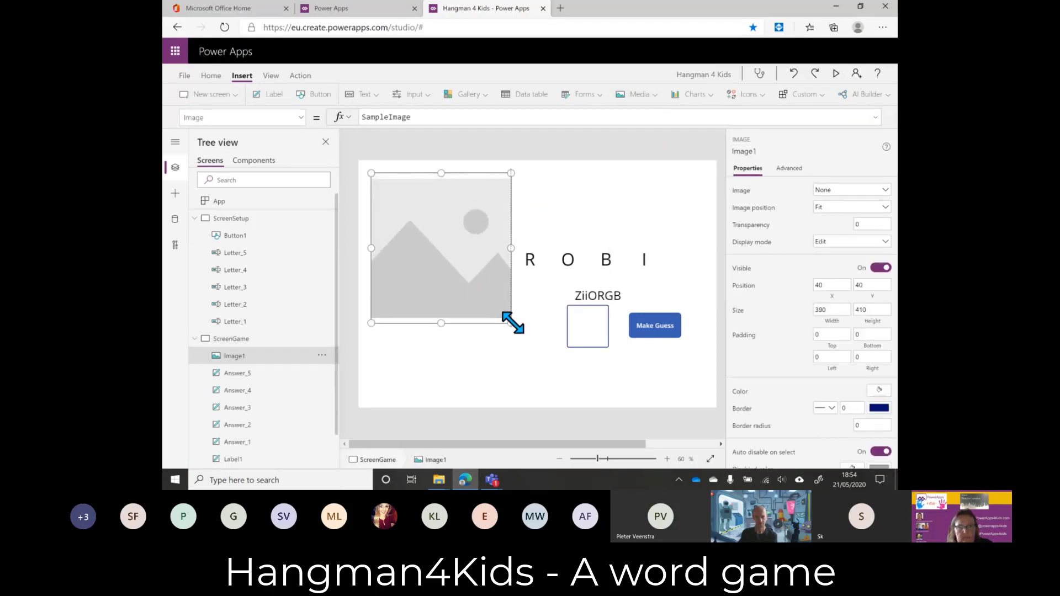
pyautogui.moveTo(466, 242); pyautogui.dragTo(458, 288)
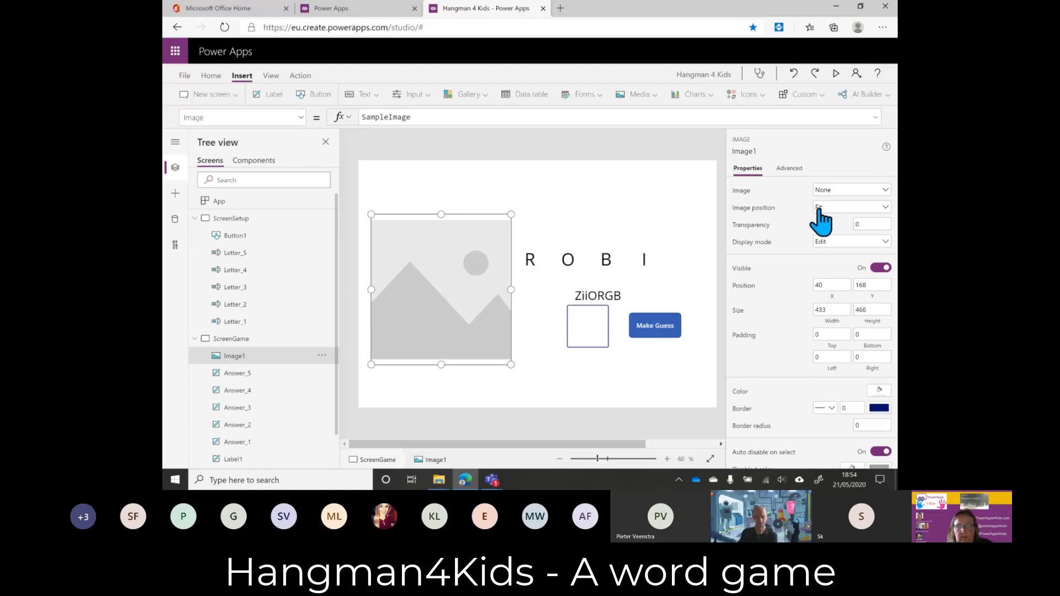
# Step: Set the new image to display the 'game over' picture
pyautogui.click(885, 191)
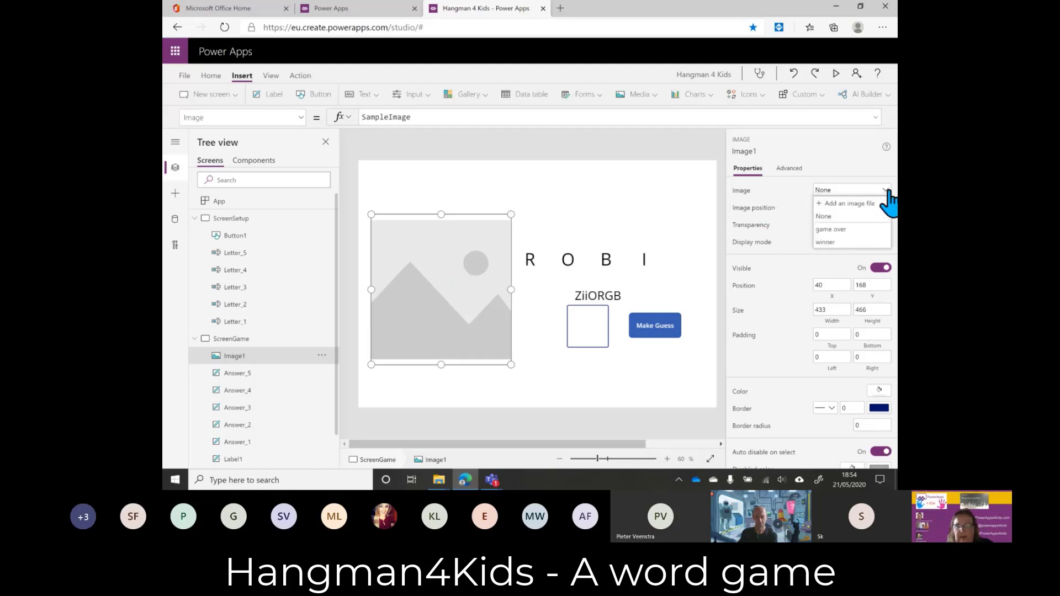
pyautogui.click(840, 230)
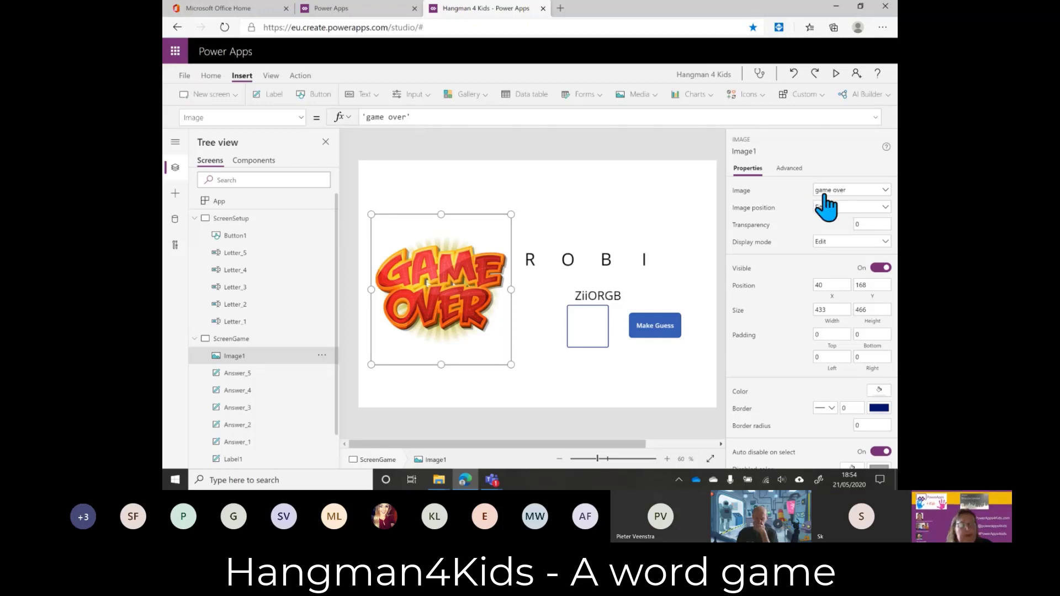
pyautogui.click(885, 190)
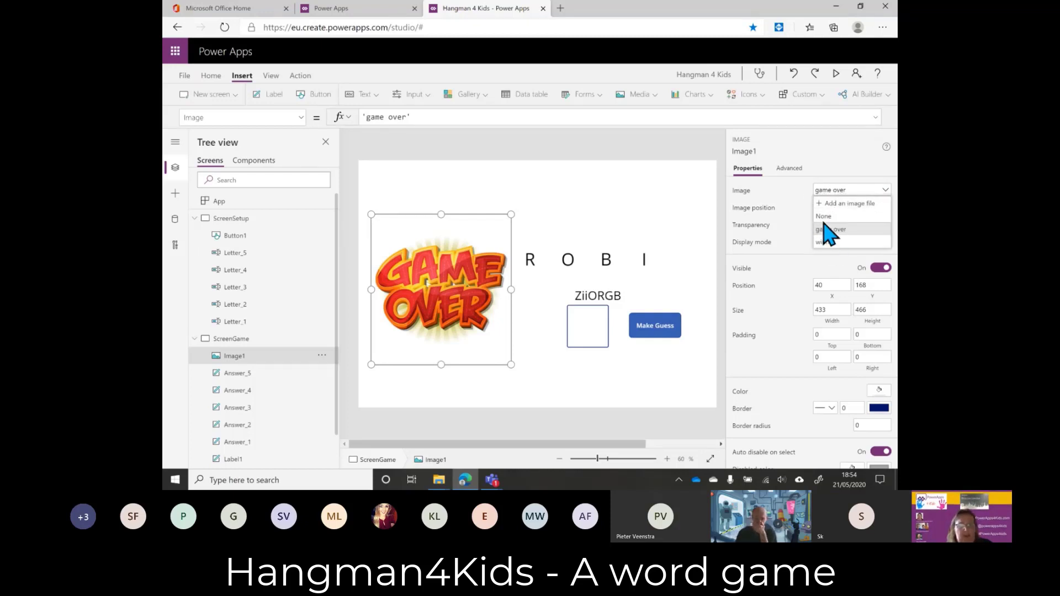
pyautogui.click(694, 145)
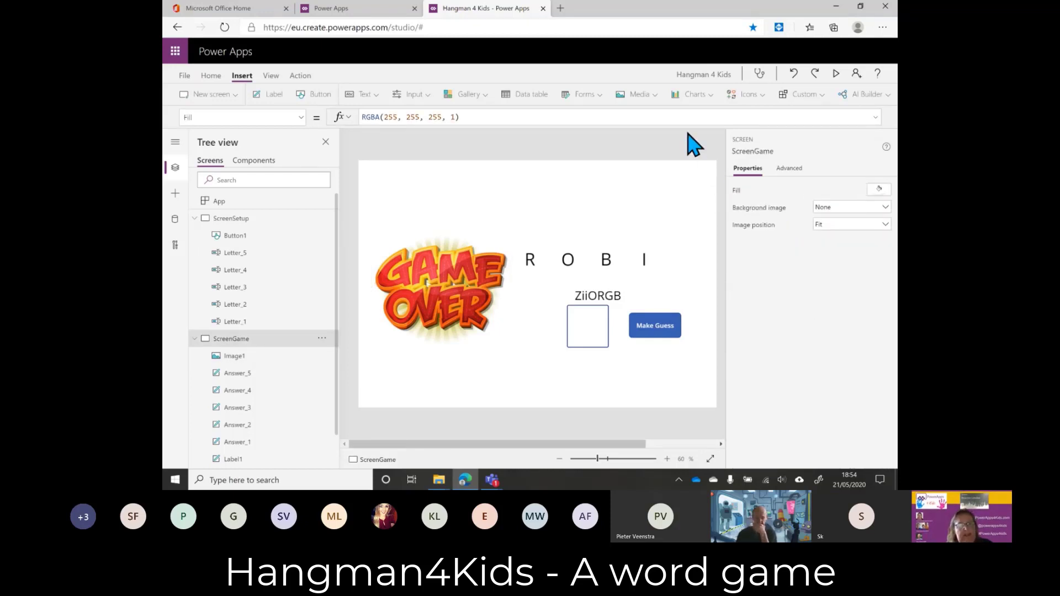
# Step: Set Image1's Visible property to GuessCount >= 10
pyautogui.click(464, 283)
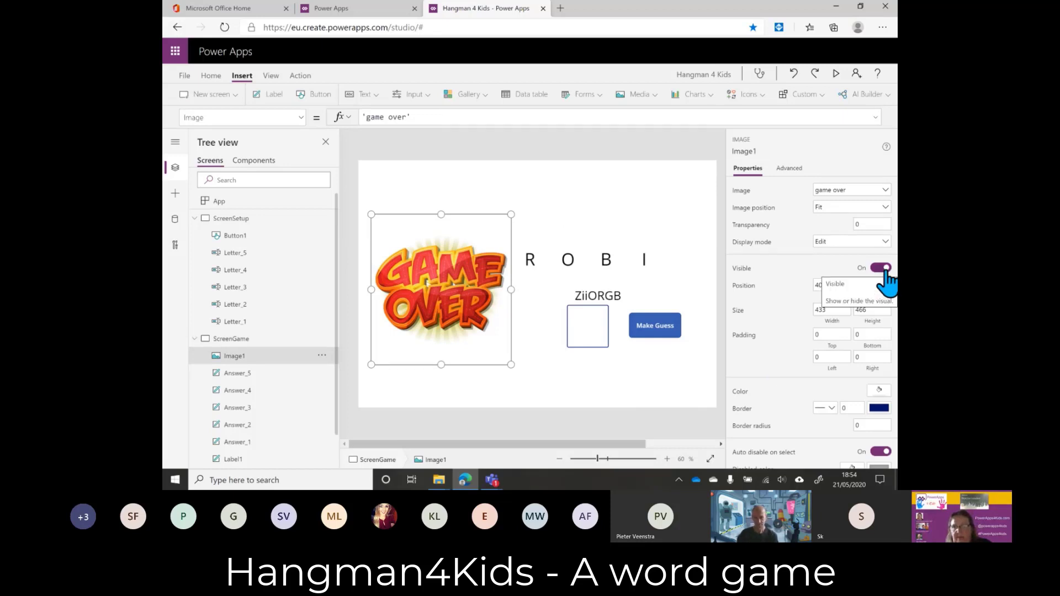
pyautogui.click(745, 270)
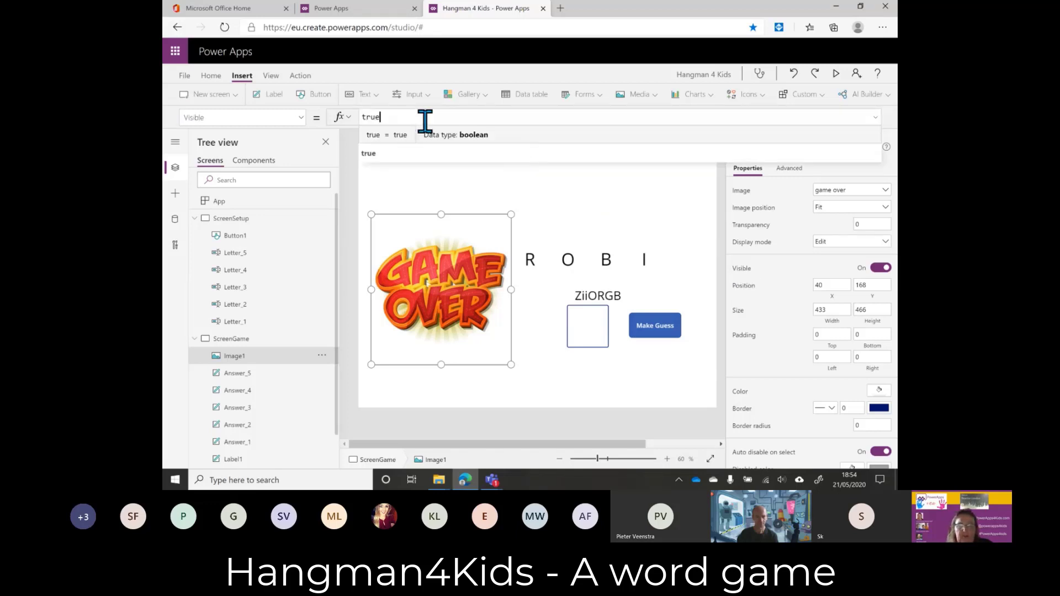
pyautogui.press('BackSpace')
pyautogui.press('BackSpace')
pyautogui.press('BackSpace')
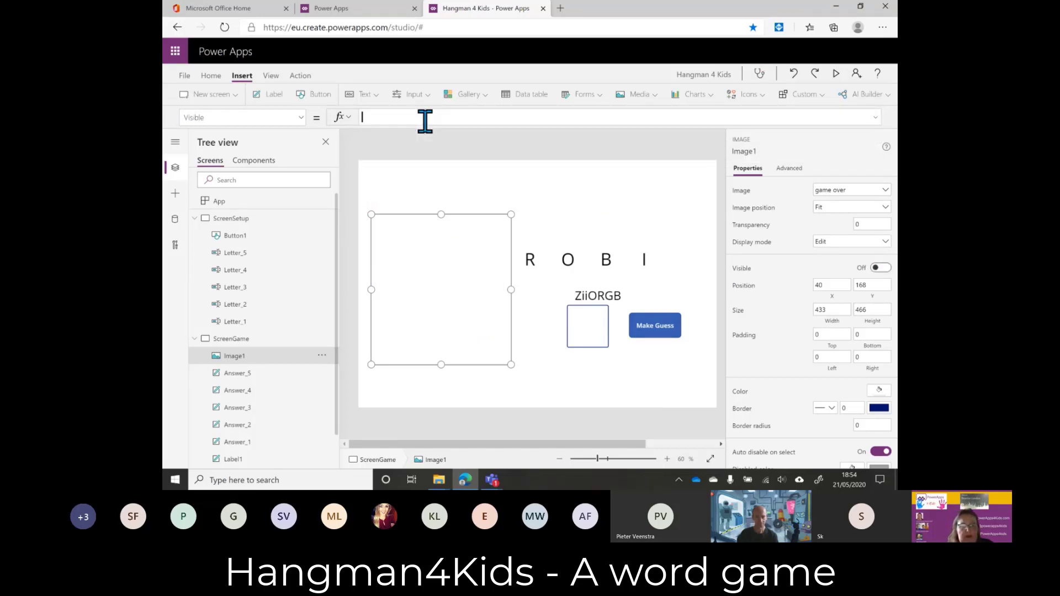
pyautogui.write('Gu')
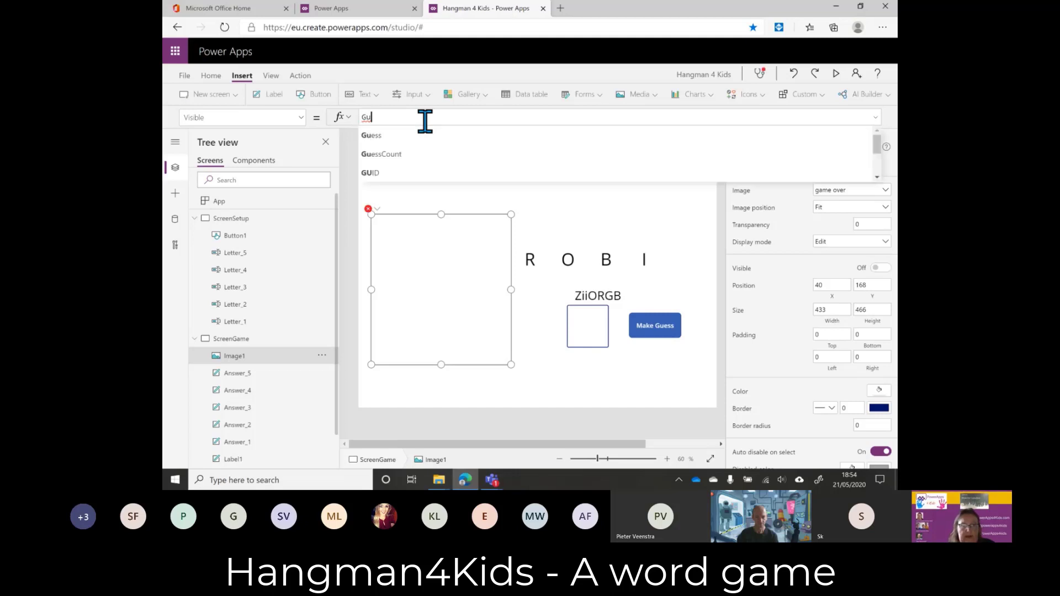
pyautogui.press('Down')
pyautogui.press('Tab')
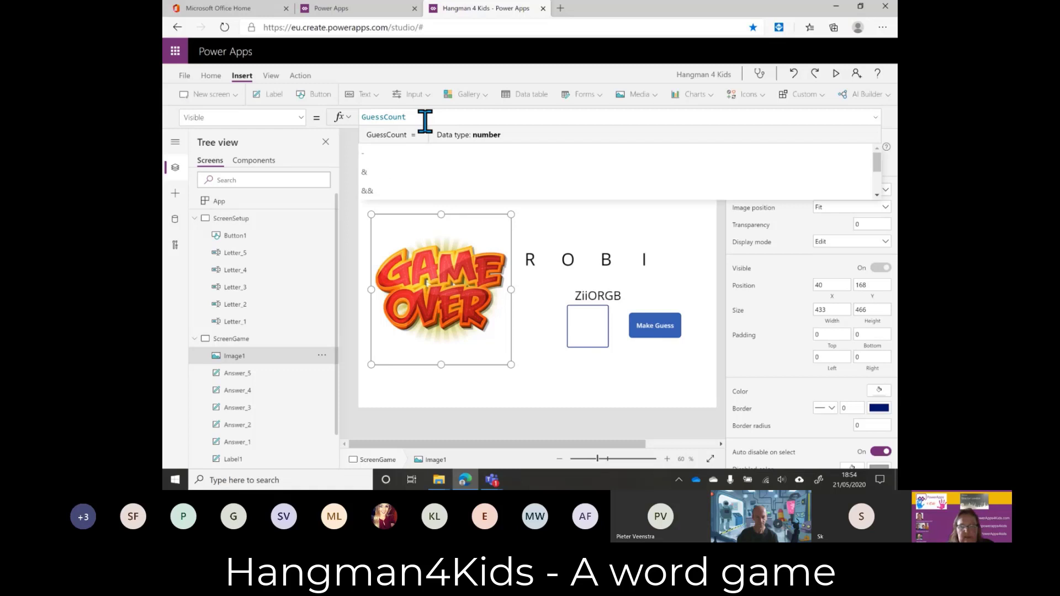
pyautogui.write('>')
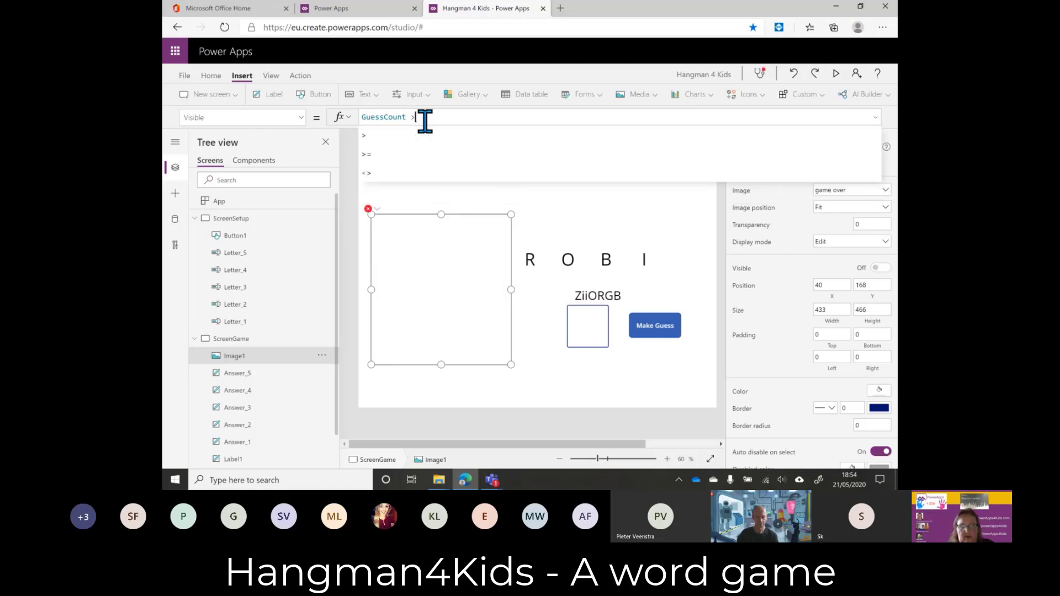
pyautogui.write('= 10')
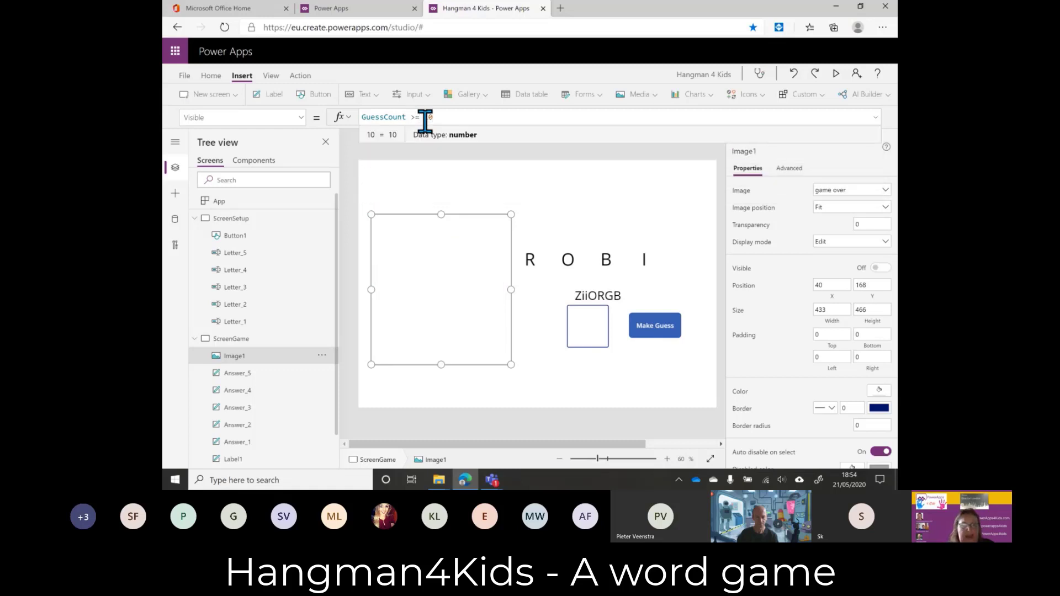
pyautogui.click(837, 74)
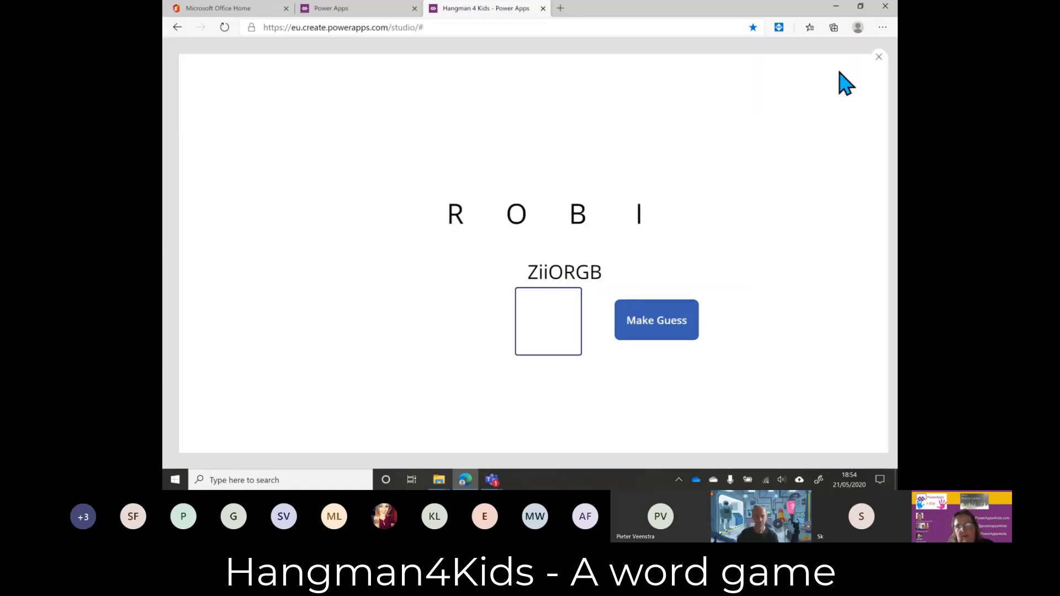
# Step: Guess X, j and A so the tenth guess (AjXZiiORGB) reveals the Game Over image
pyautogui.click(555, 313)
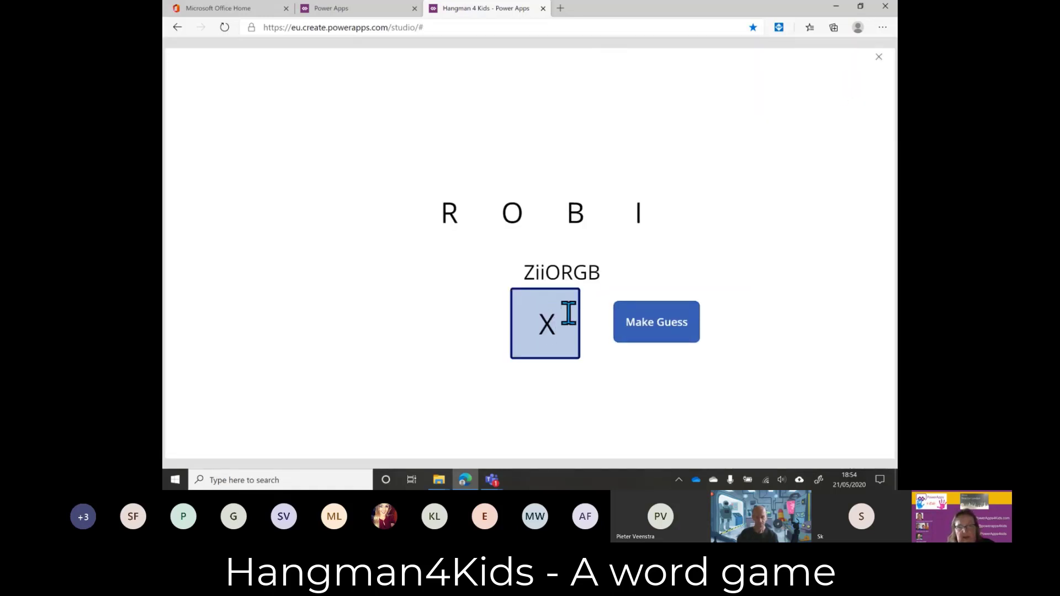
pyautogui.click(657, 332)
pyautogui.click(557, 322)
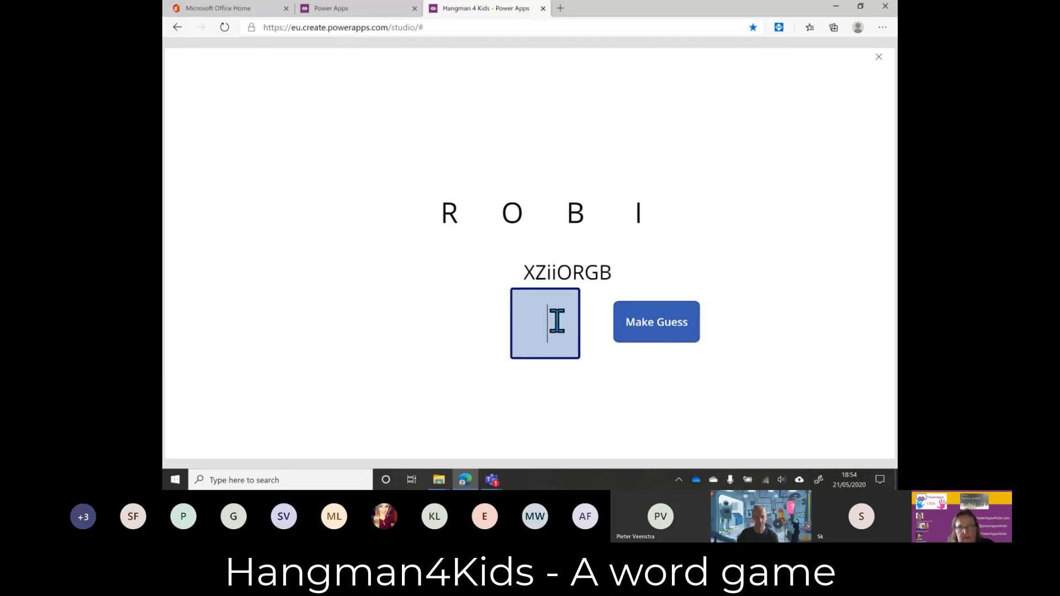
pyautogui.click(653, 331)
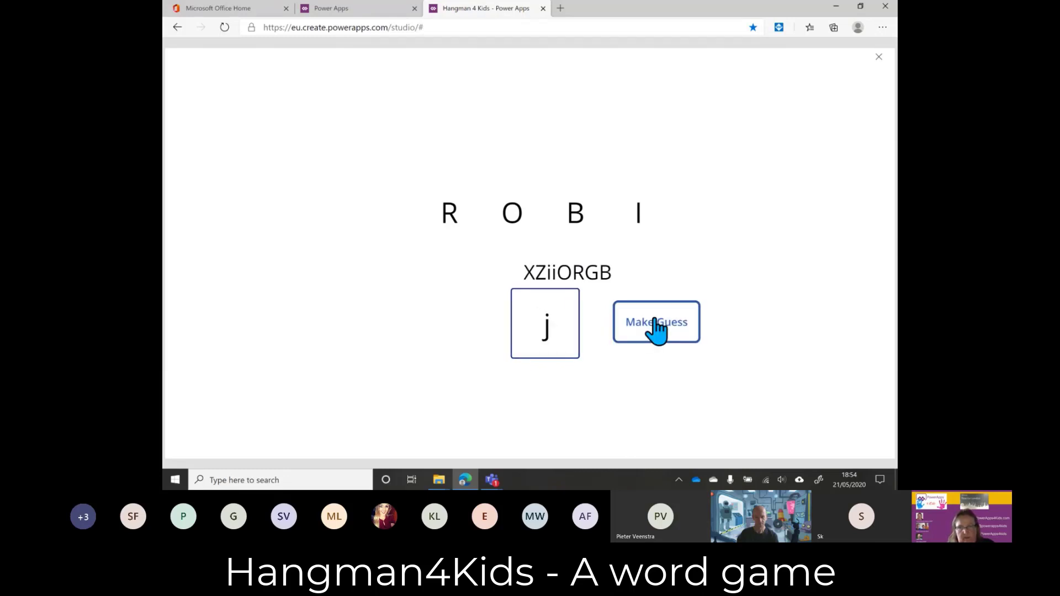
pyautogui.click(549, 320)
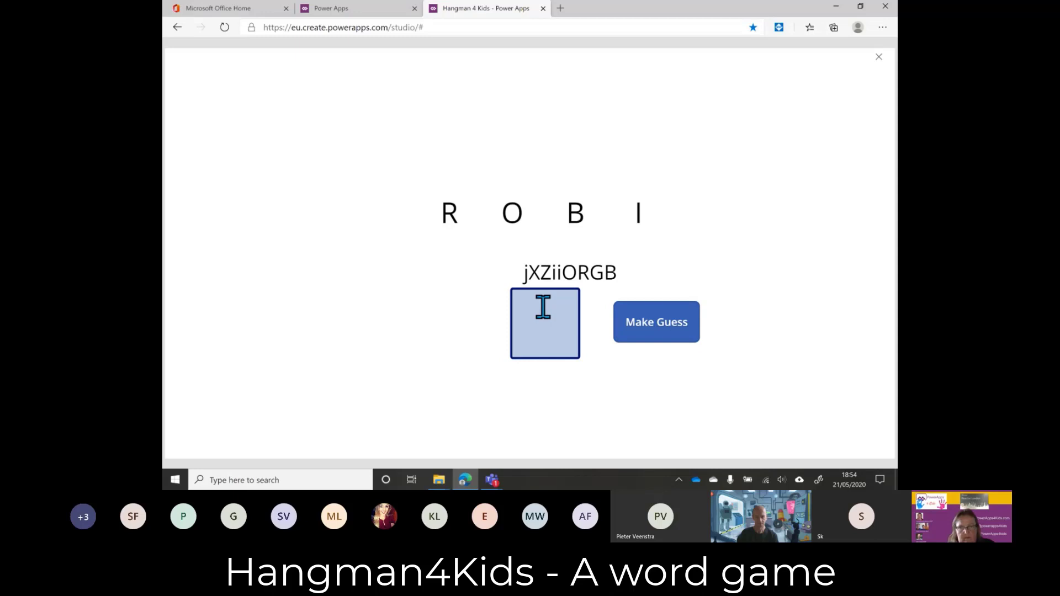
pyautogui.click(657, 337)
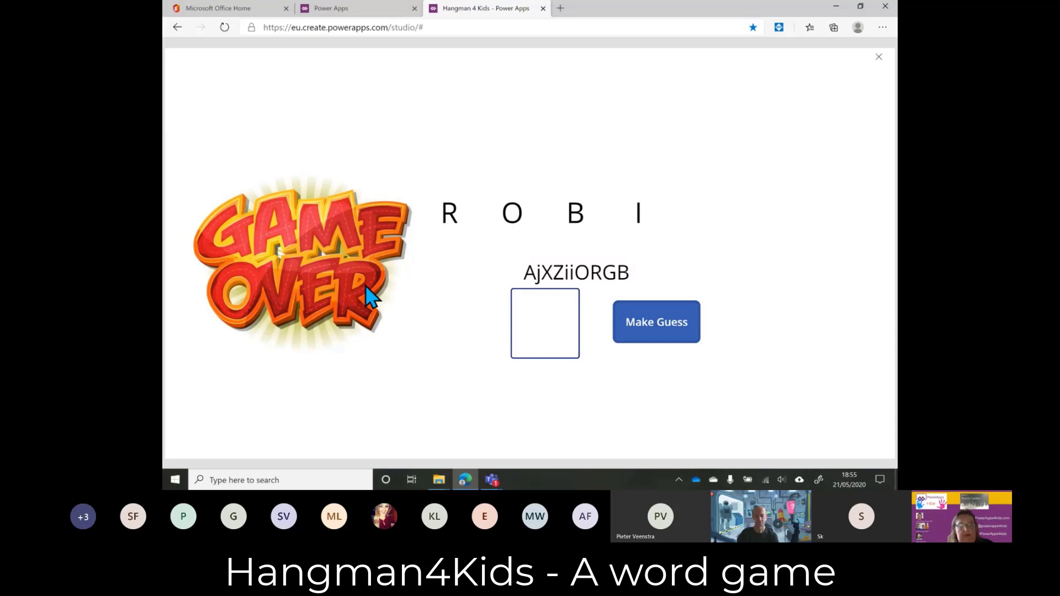
pyautogui.click(879, 57)
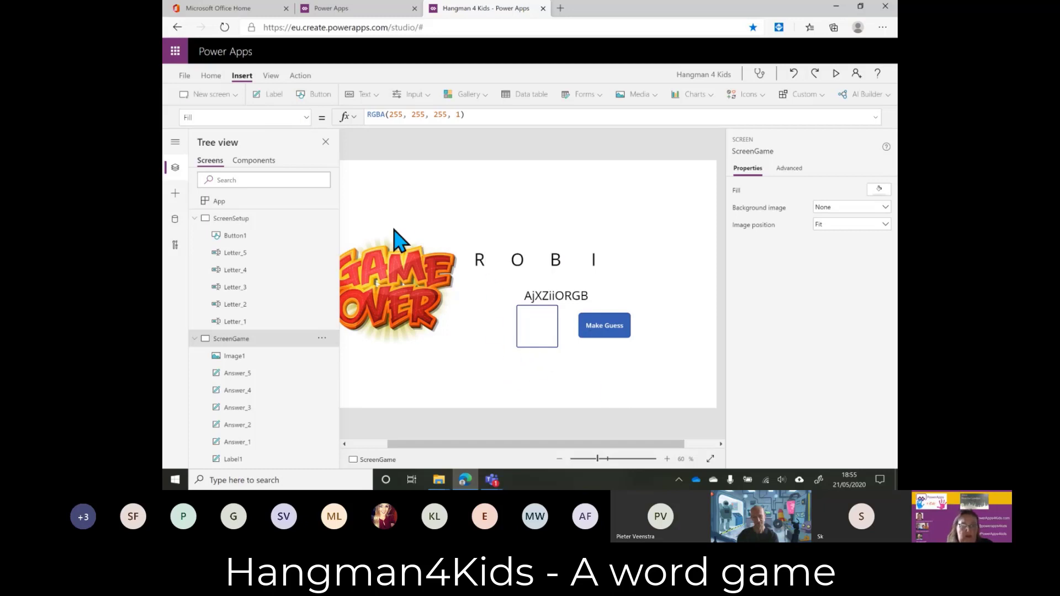
# Step: Add a new button just below Make Guess and review the Make Guess OnSelect formula
pyautogui.click(213, 77)
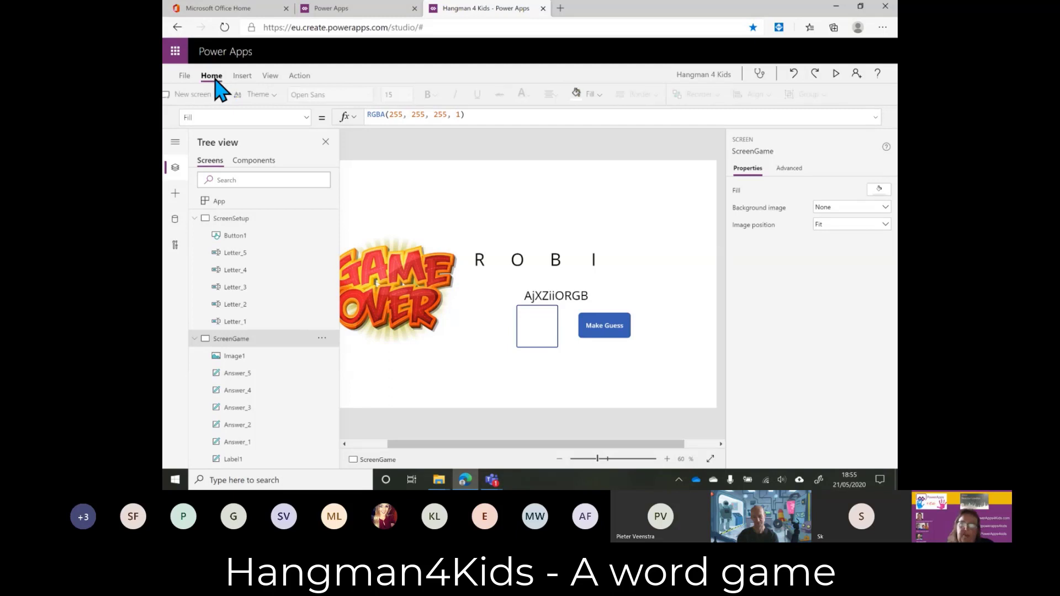
pyautogui.click(247, 76)
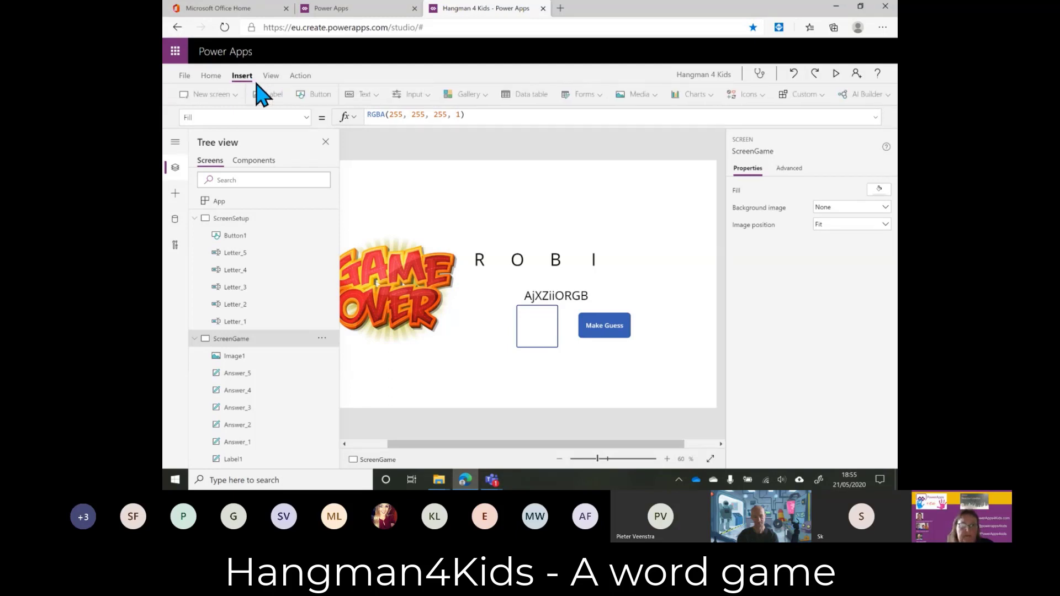
pyautogui.click(320, 99)
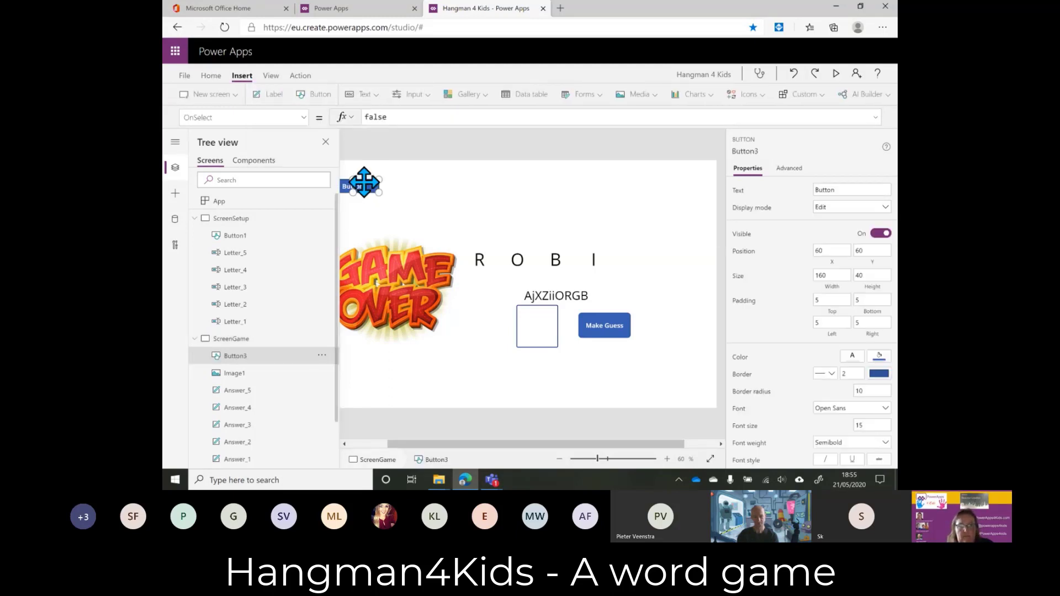
pyautogui.moveTo(363, 183); pyautogui.dragTo(618, 349)
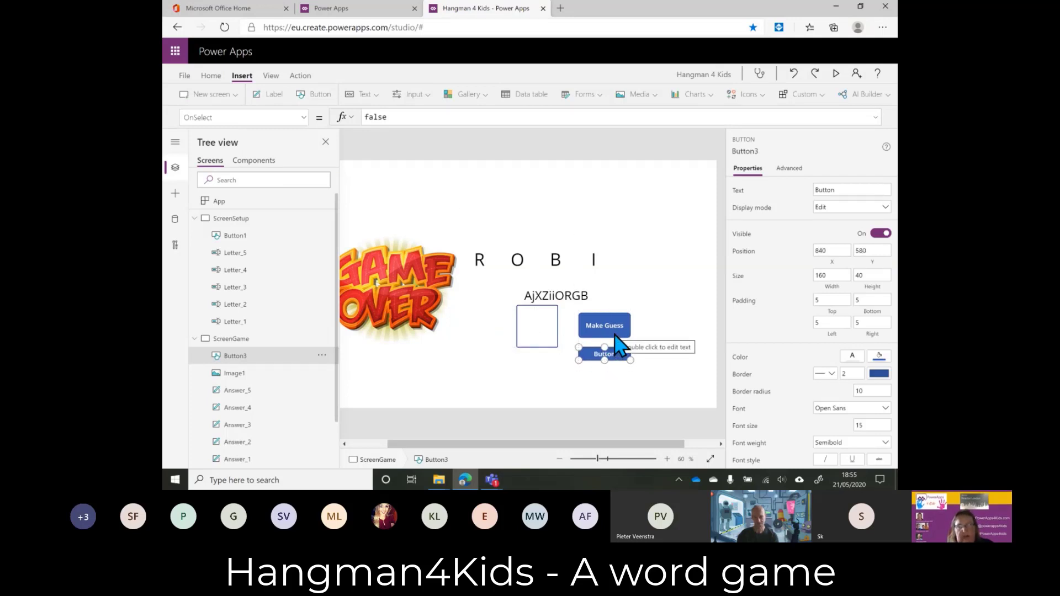
pyautogui.click(614, 331)
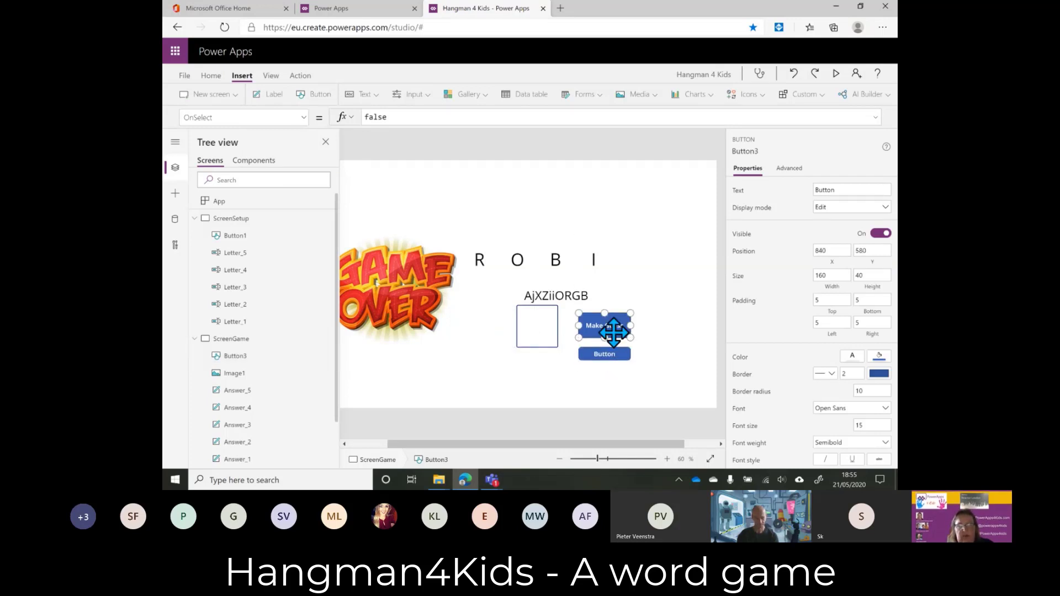
pyautogui.click(875, 118)
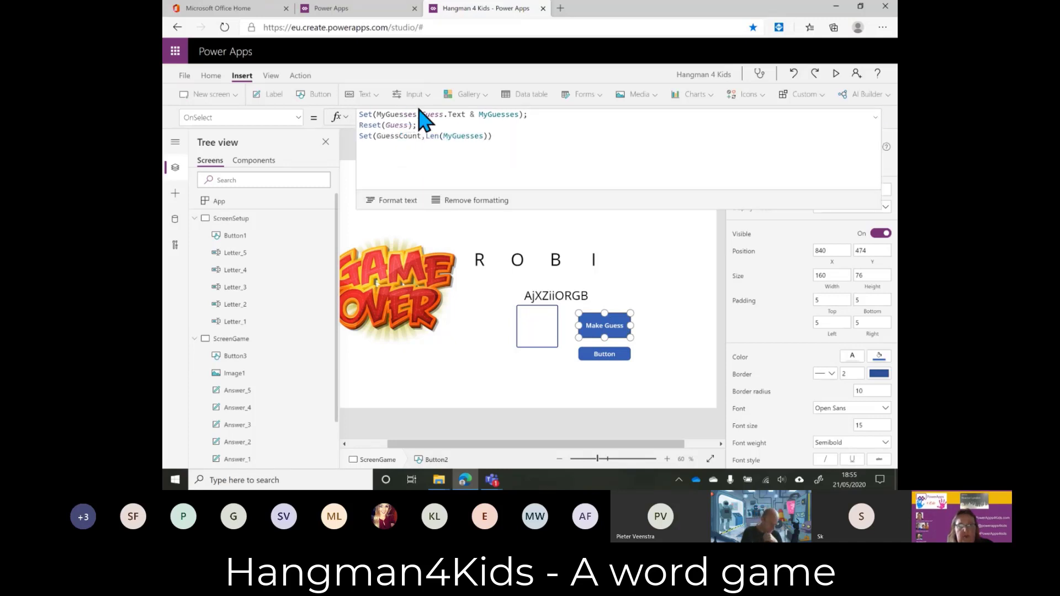
# Step: Replace the new button's OnSelect false with Set(GuessCount,0); and Set(MyGuesses,"")
pyautogui.click(620, 358)
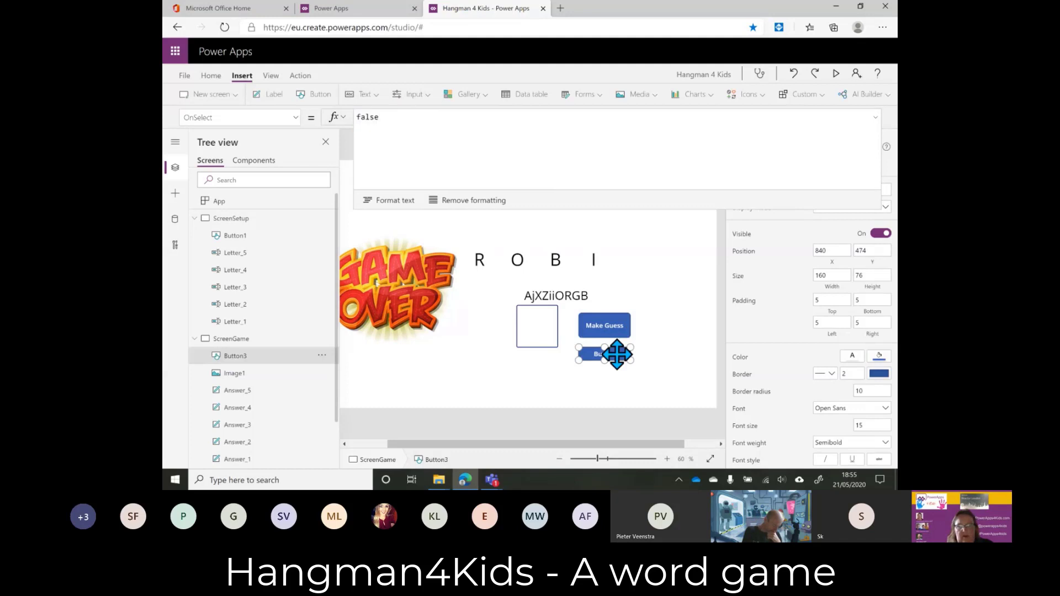
pyautogui.click(384, 116)
pyautogui.doubleClick(362, 117)
pyautogui.write('Set')
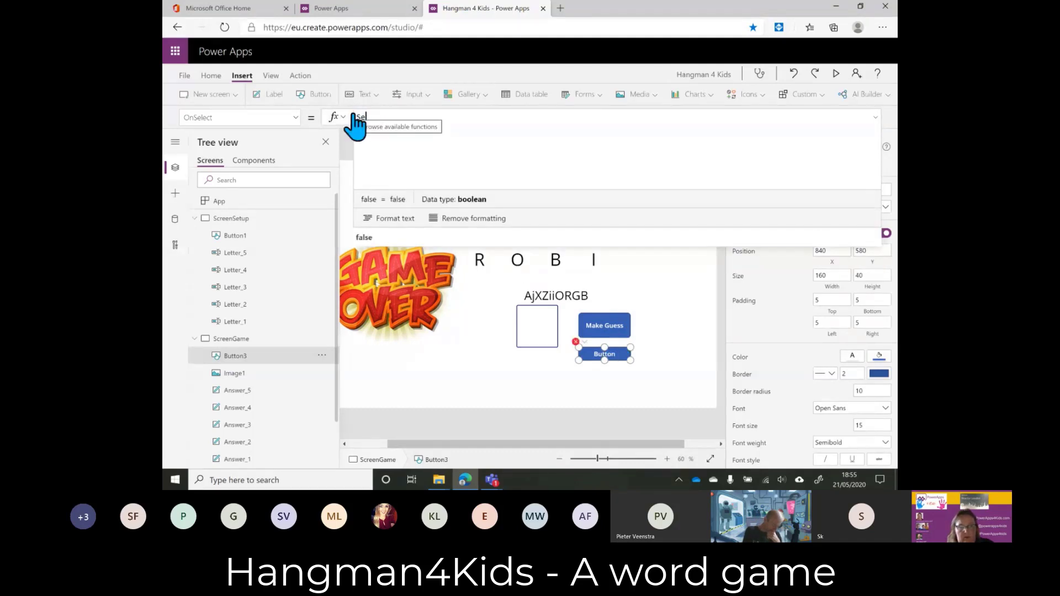
pyautogui.write('(')
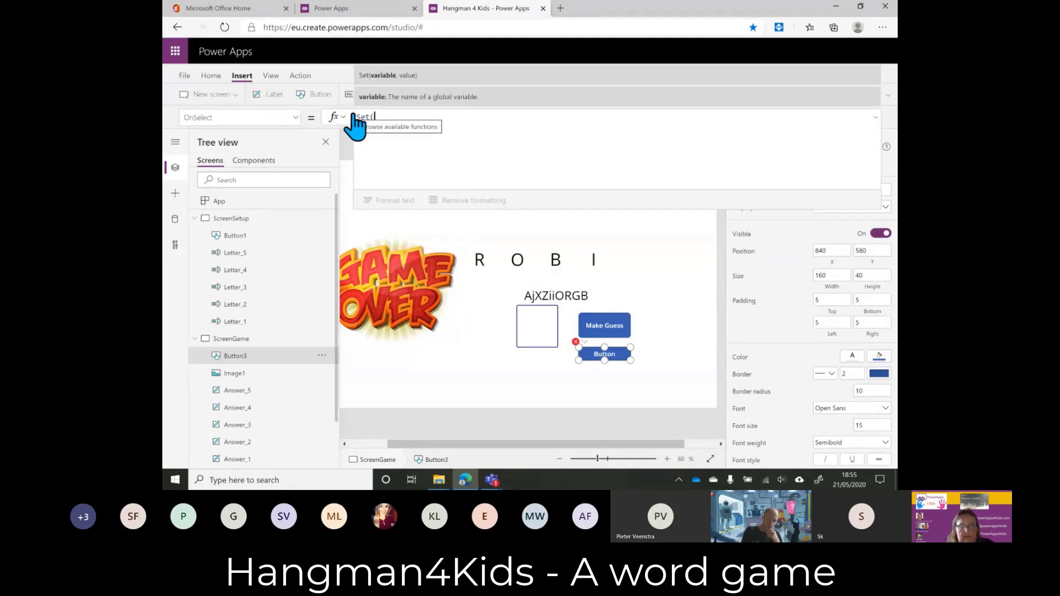
pyautogui.write('Gu')
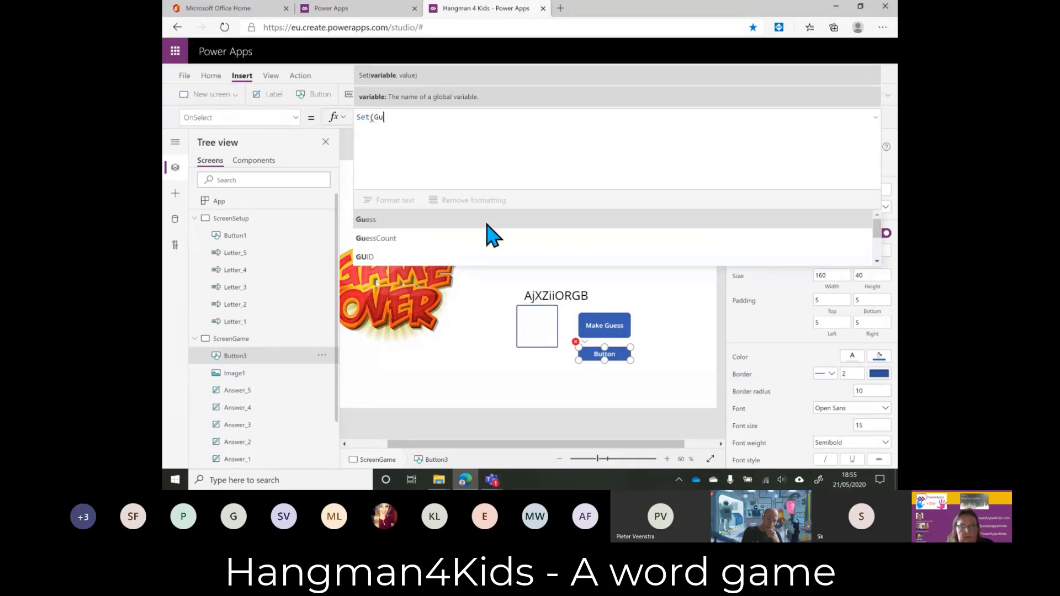
pyautogui.click(383, 238)
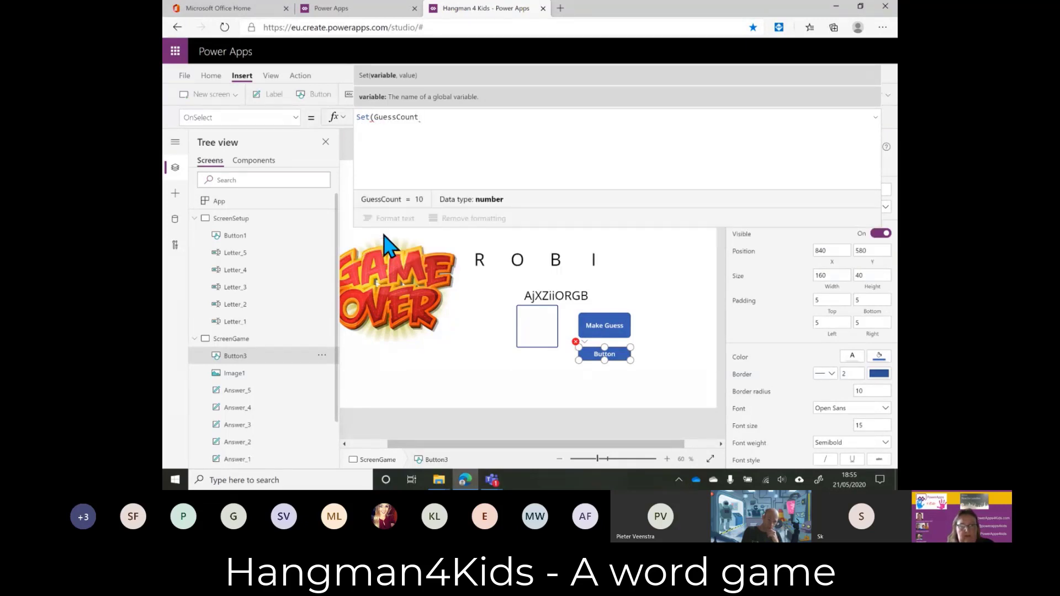
pyautogui.write(',0')
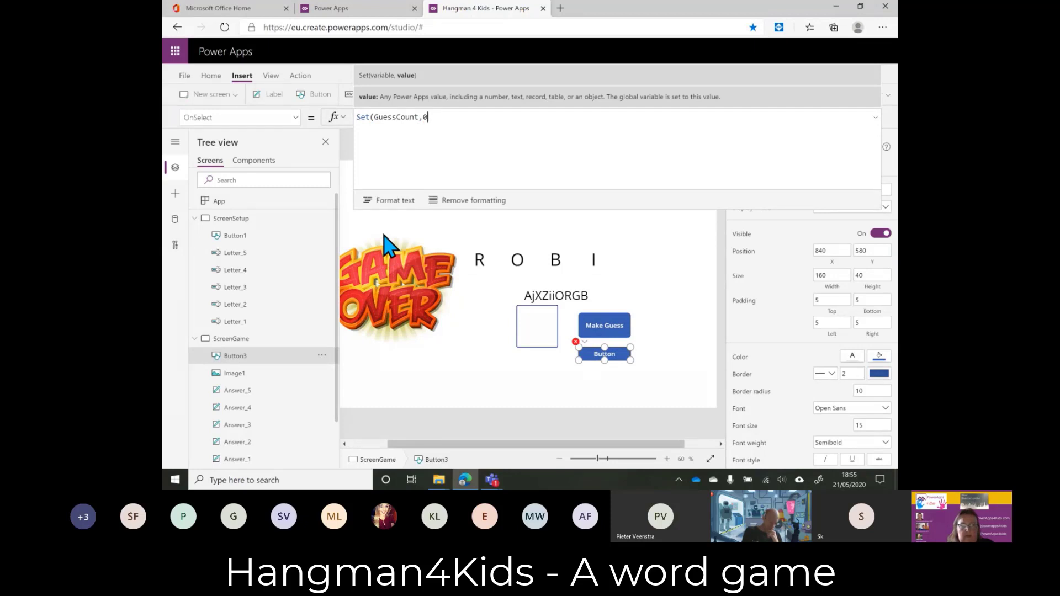
pyautogui.write(')')
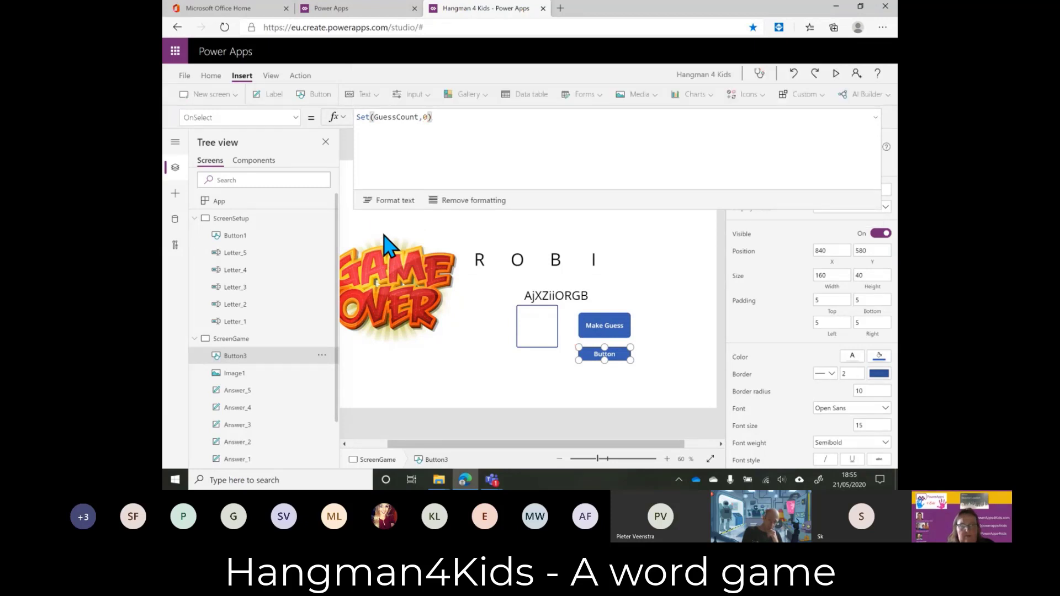
pyautogui.write(';')
pyautogui.hotkey('shift', 'Return')
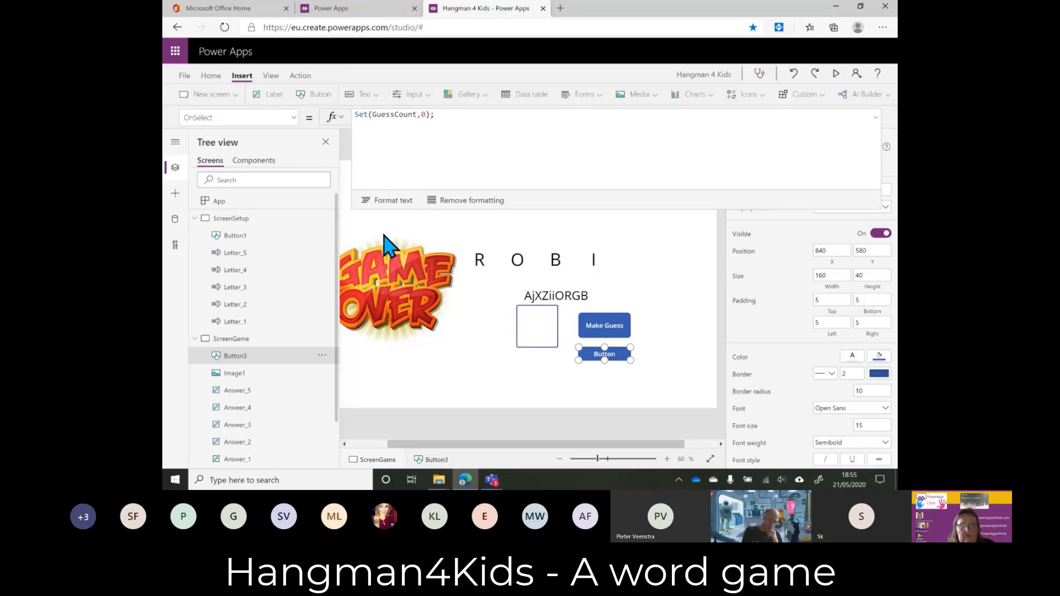
pyautogui.write('Set')
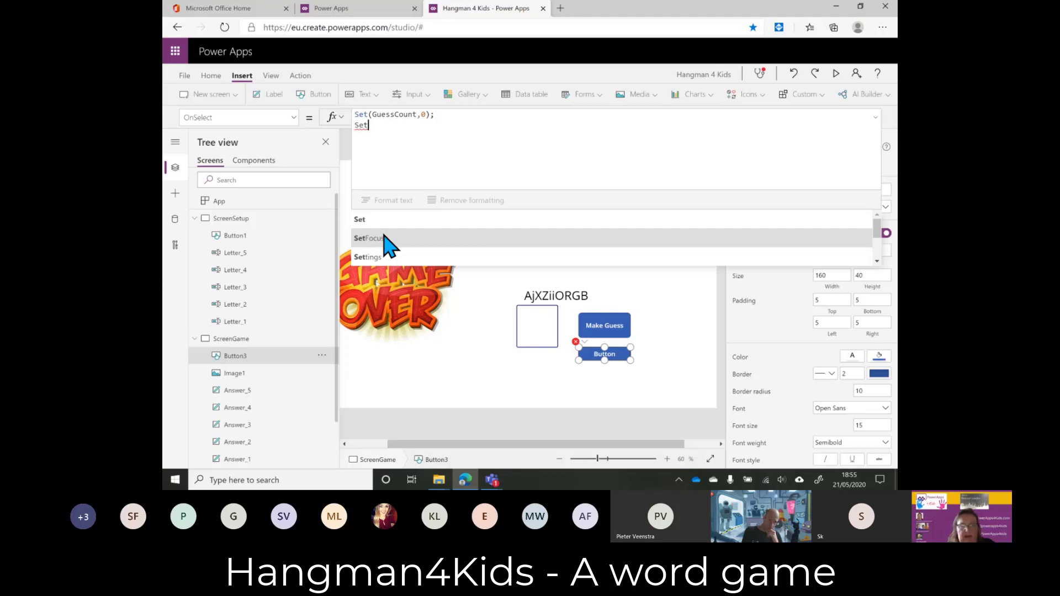
pyautogui.write('(My')
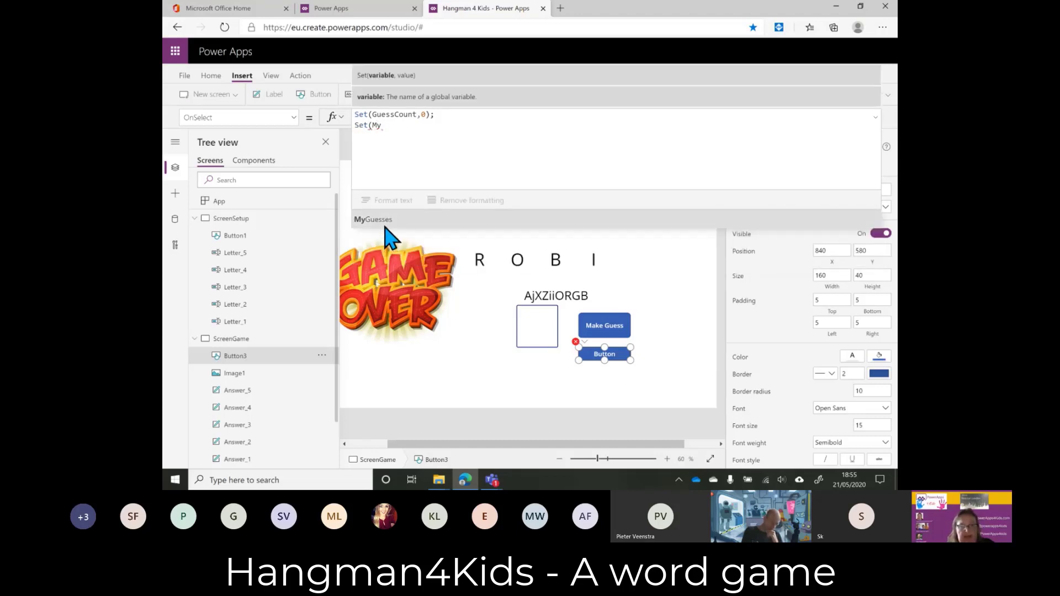
pyautogui.click(386, 224)
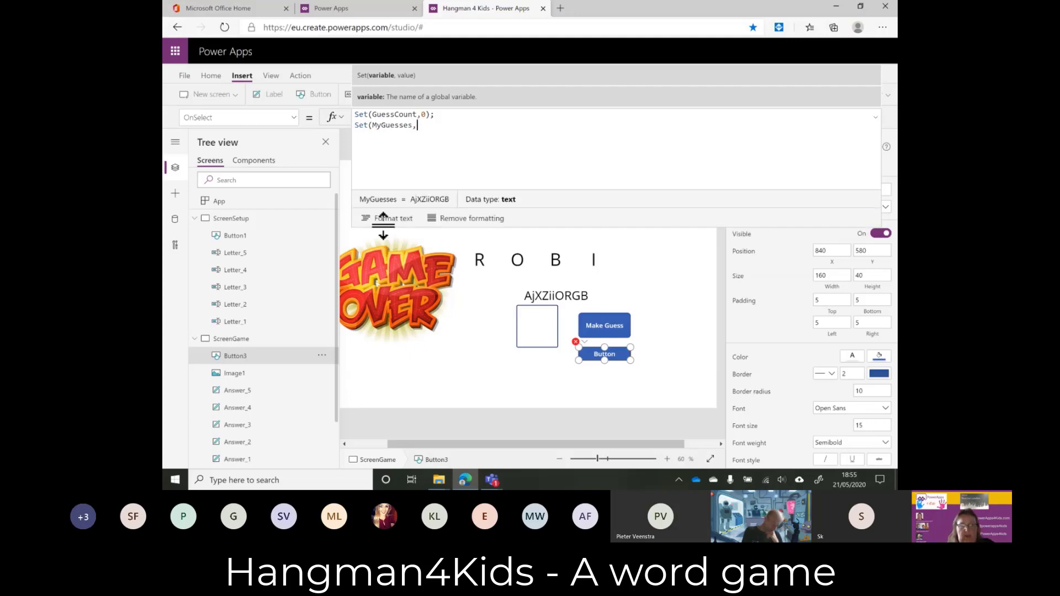
pyautogui.write(',')
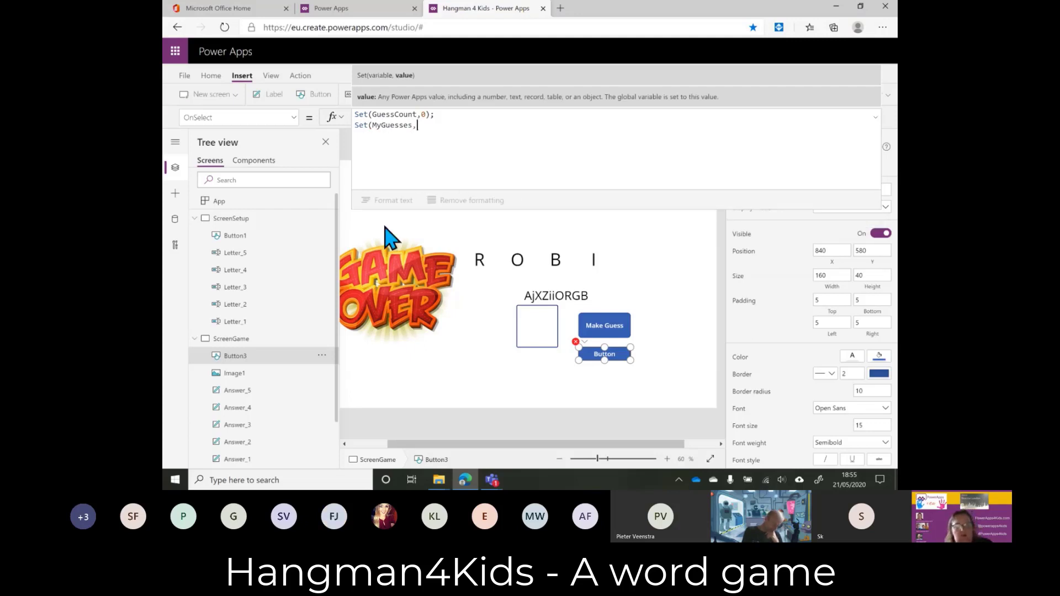
pyautogui.write('""')
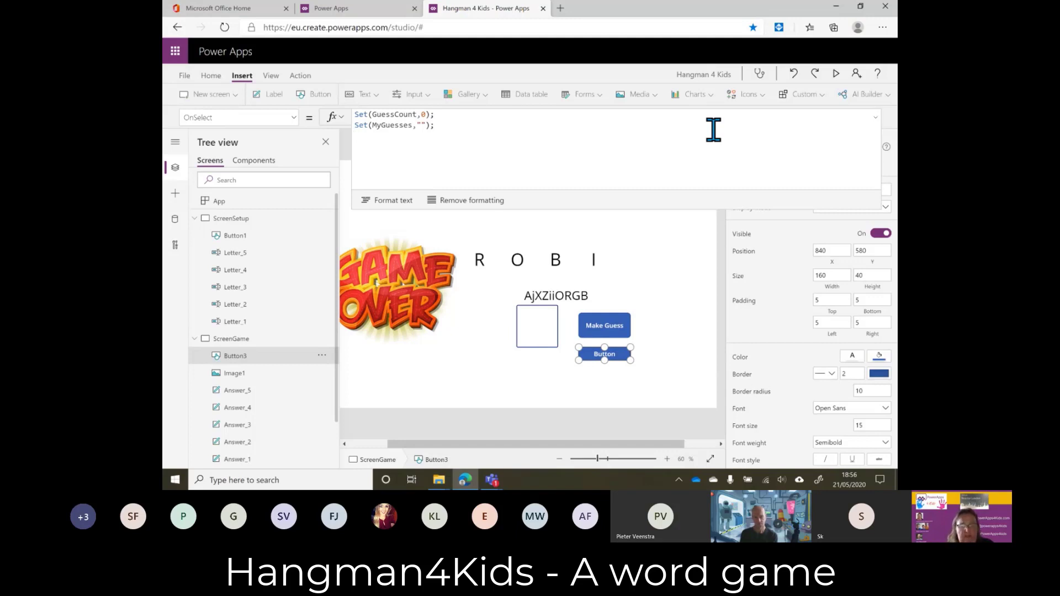
# Step: Append Navigate(ScreenSetup, ScreenTransition.Cover) to the new button's OnSelect formula
pyautogui.write('N')
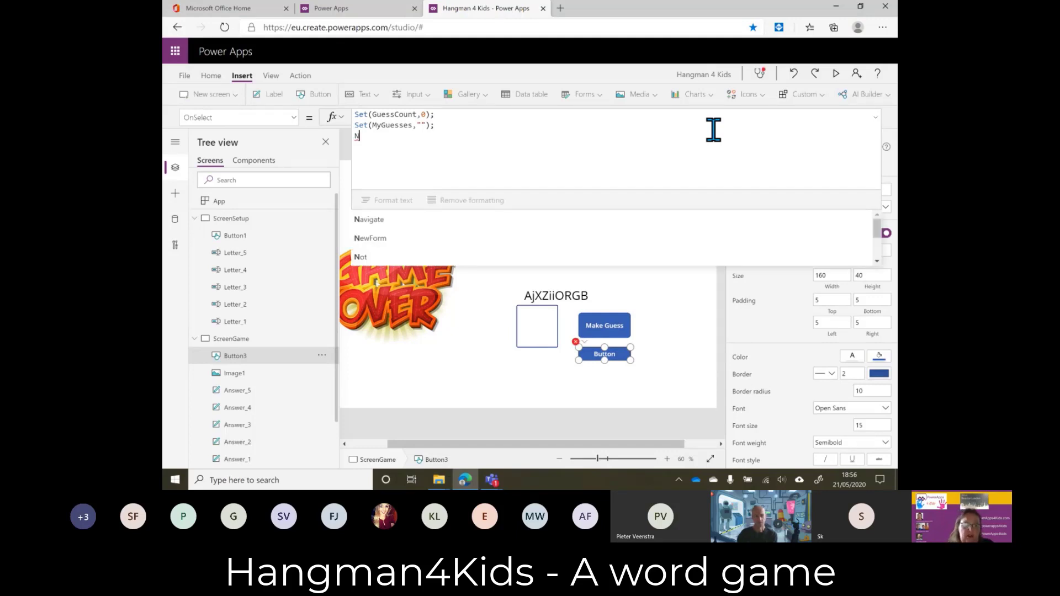
pyautogui.write('avi')
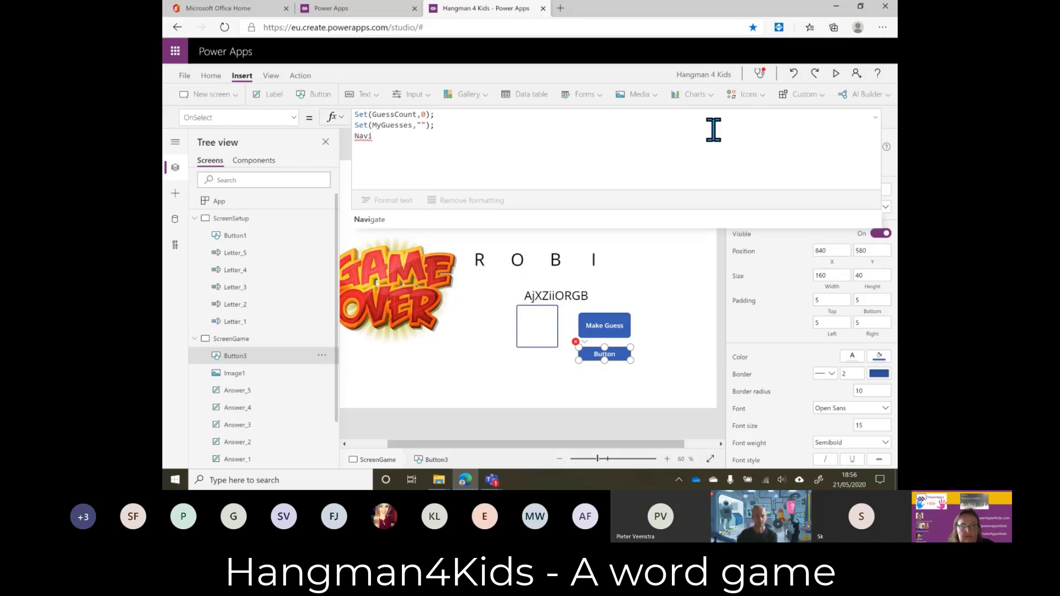
pyautogui.click(398, 219)
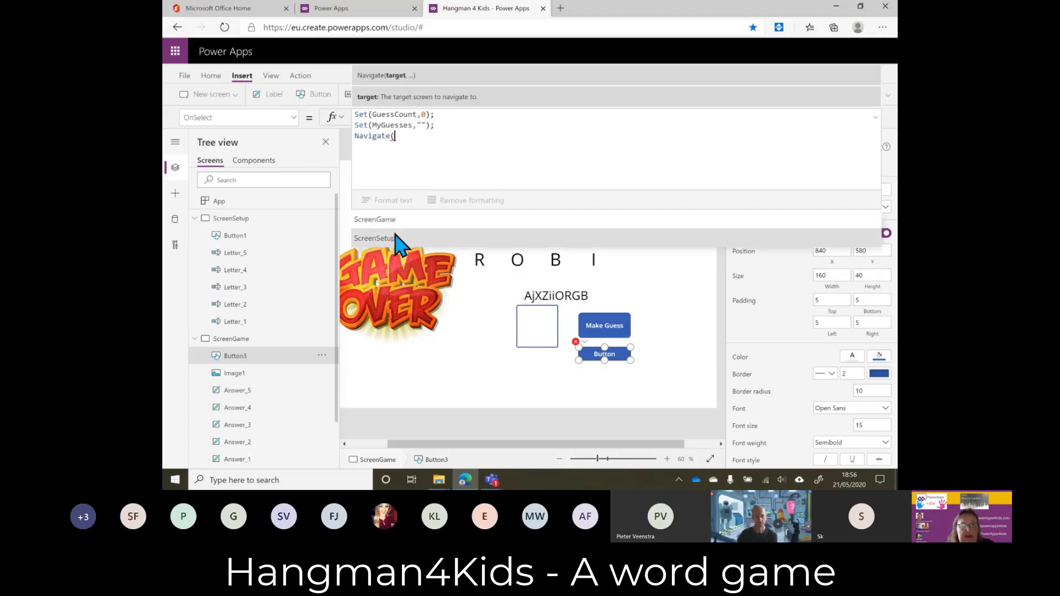
pyautogui.click(395, 238)
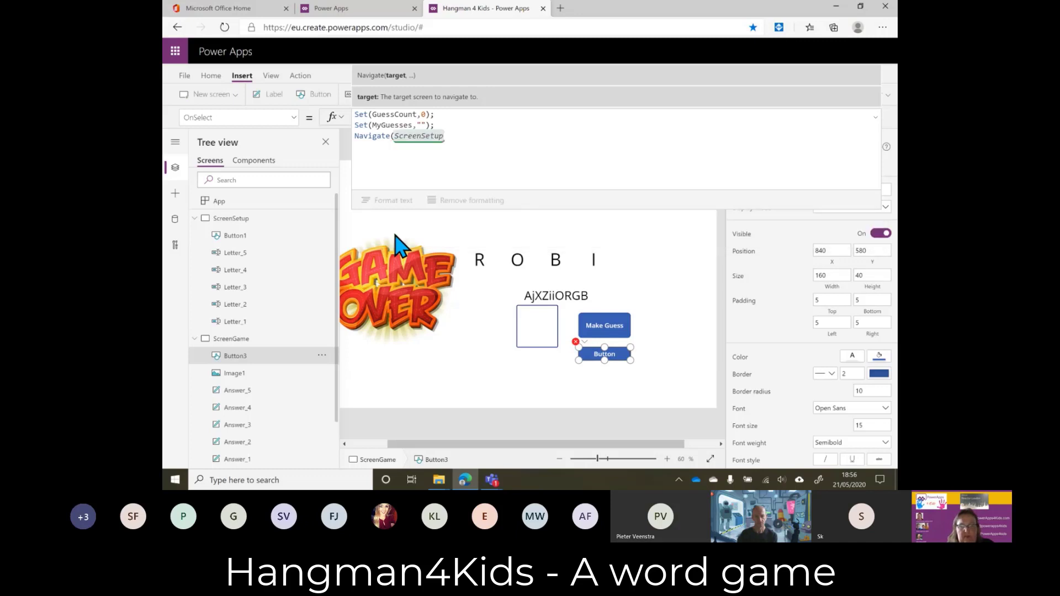
pyautogui.write(',')
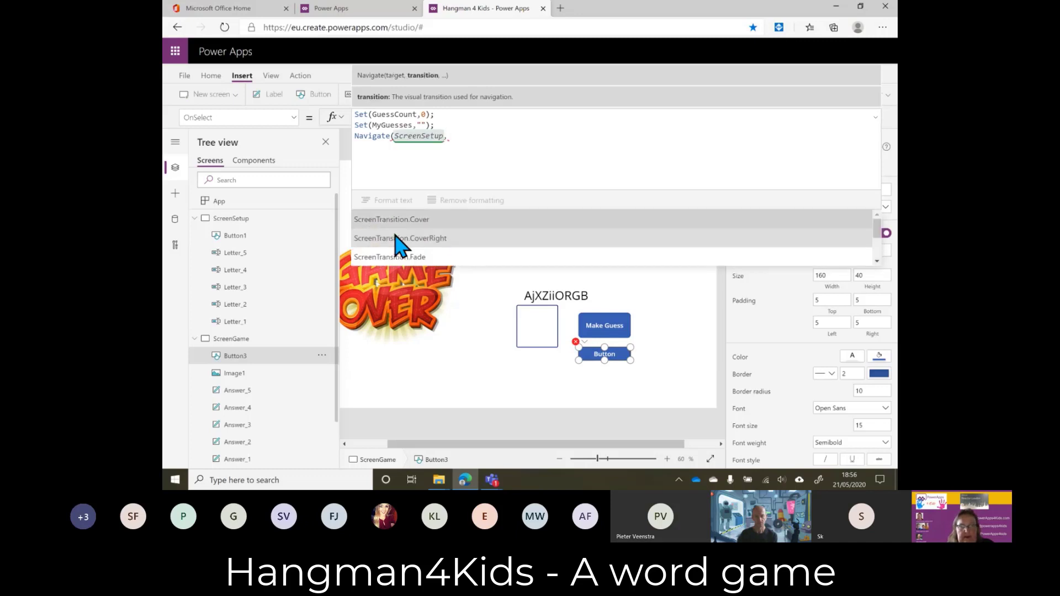
pyautogui.click(423, 221)
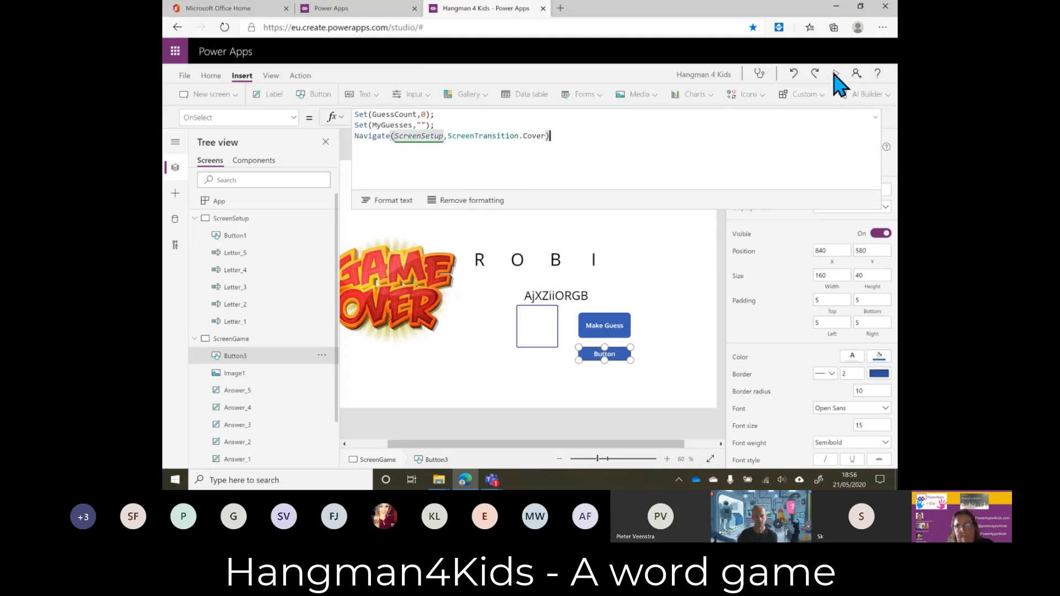
# Step: Preview the app, start a new ROBIN game, and guess R and O
pyautogui.click(836, 73)
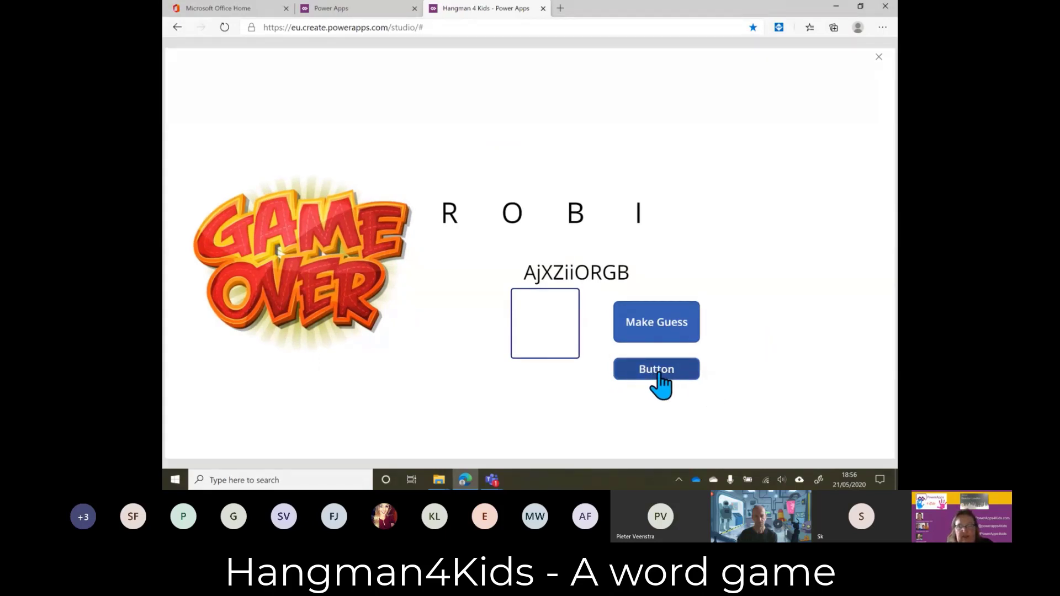
pyautogui.click(660, 375)
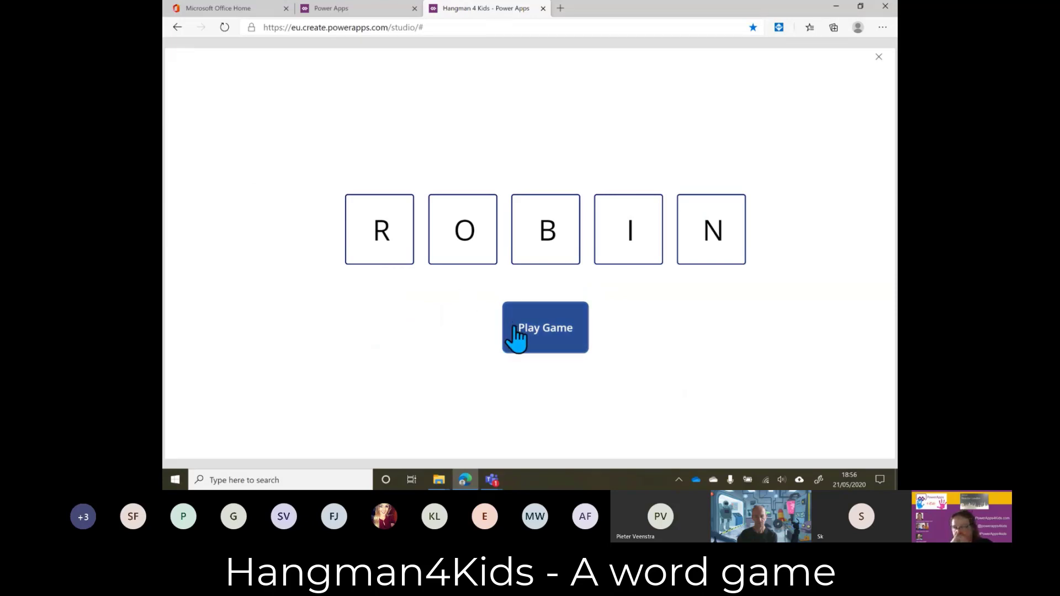
pyautogui.click(550, 333)
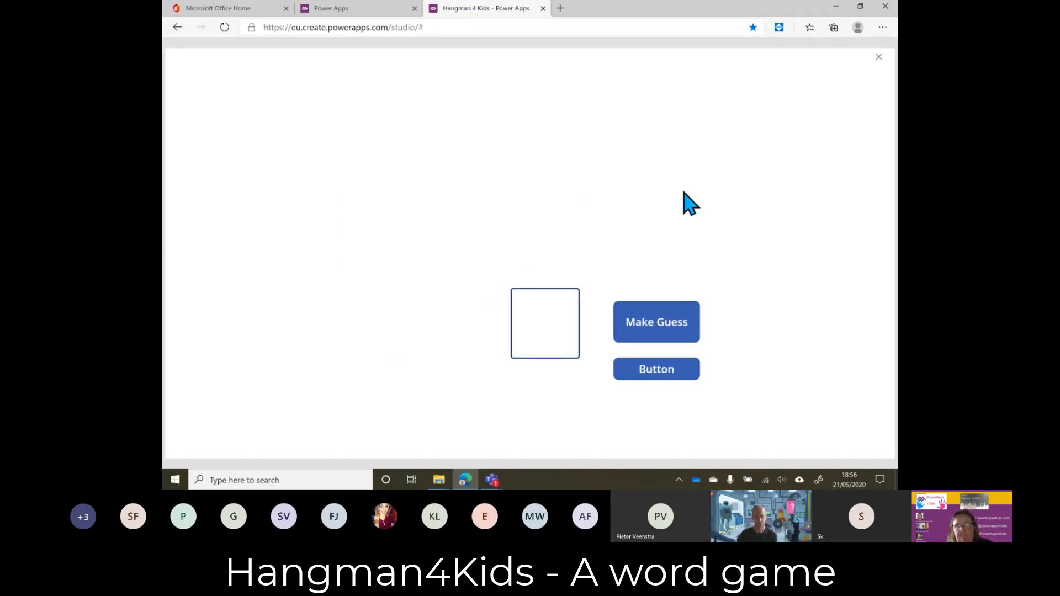
pyautogui.click(547, 316)
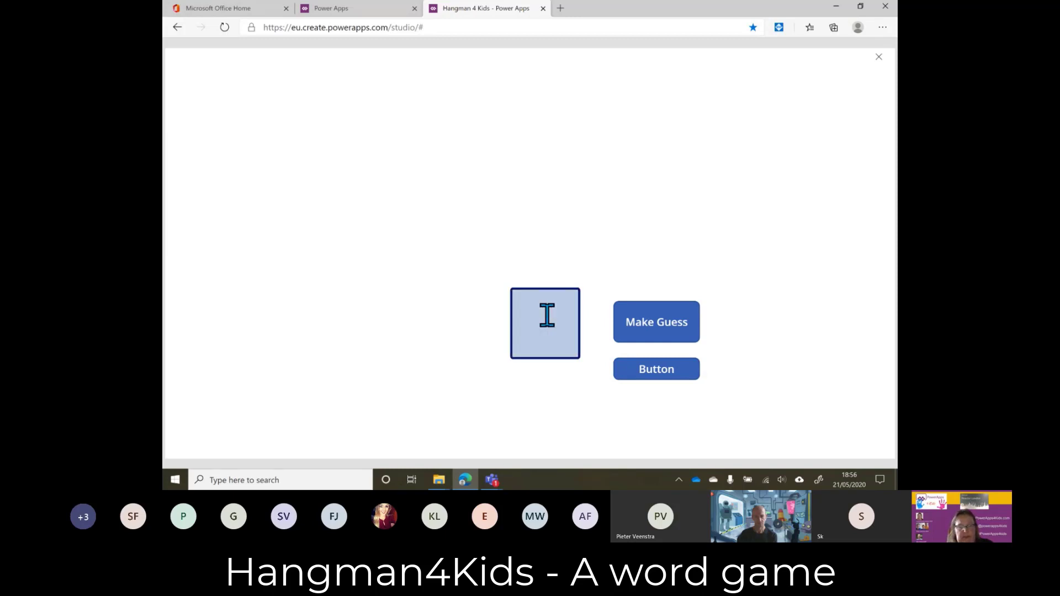
pyautogui.click(666, 317)
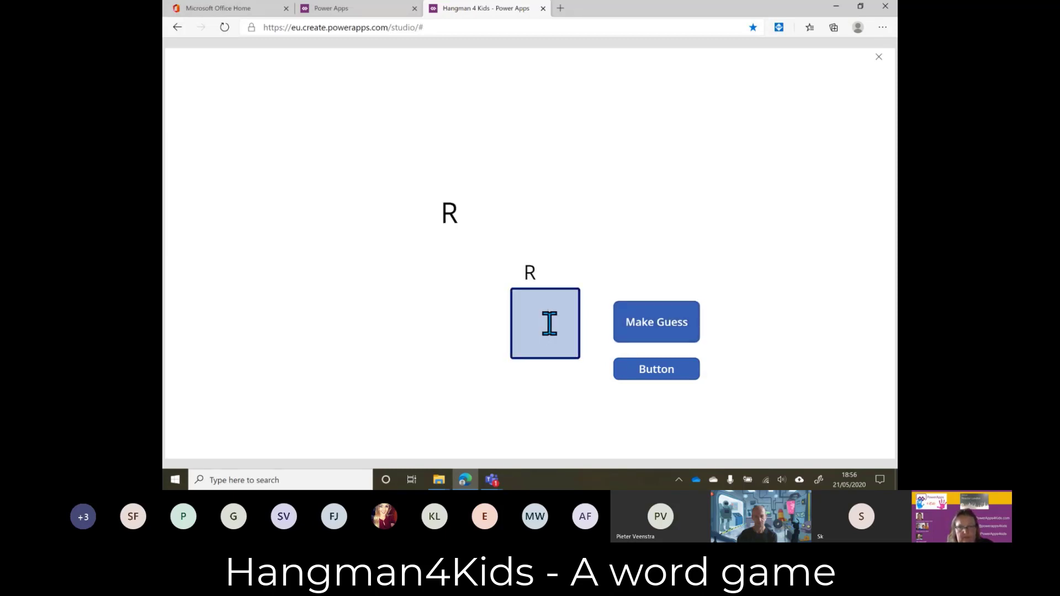
pyautogui.click(641, 331)
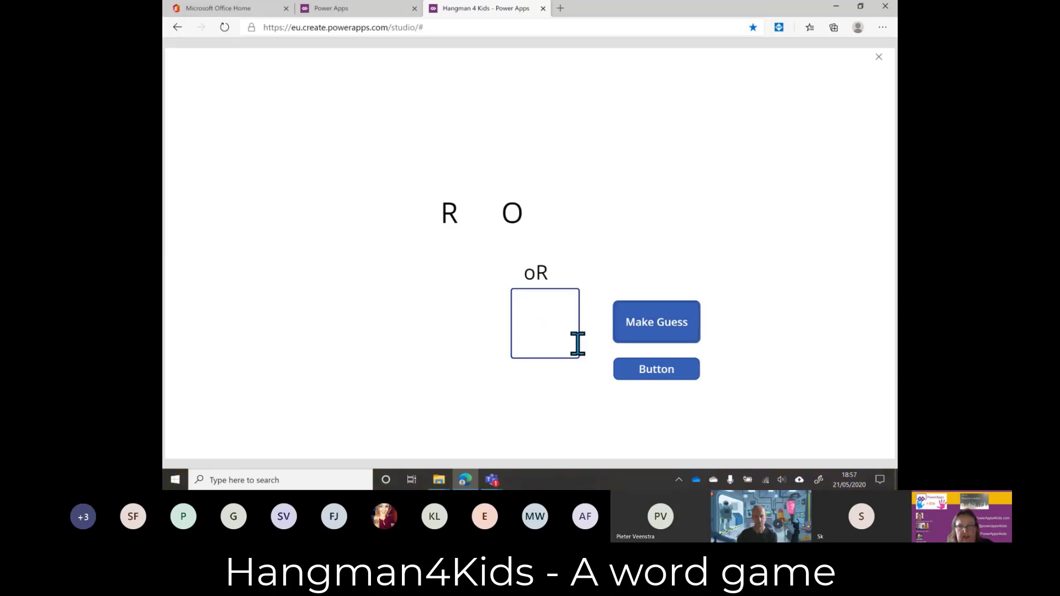
# Step: Guess b, u, i and n to reveal ROBIN completely, then close the preview
pyautogui.click(550, 330)
pyautogui.write('b')
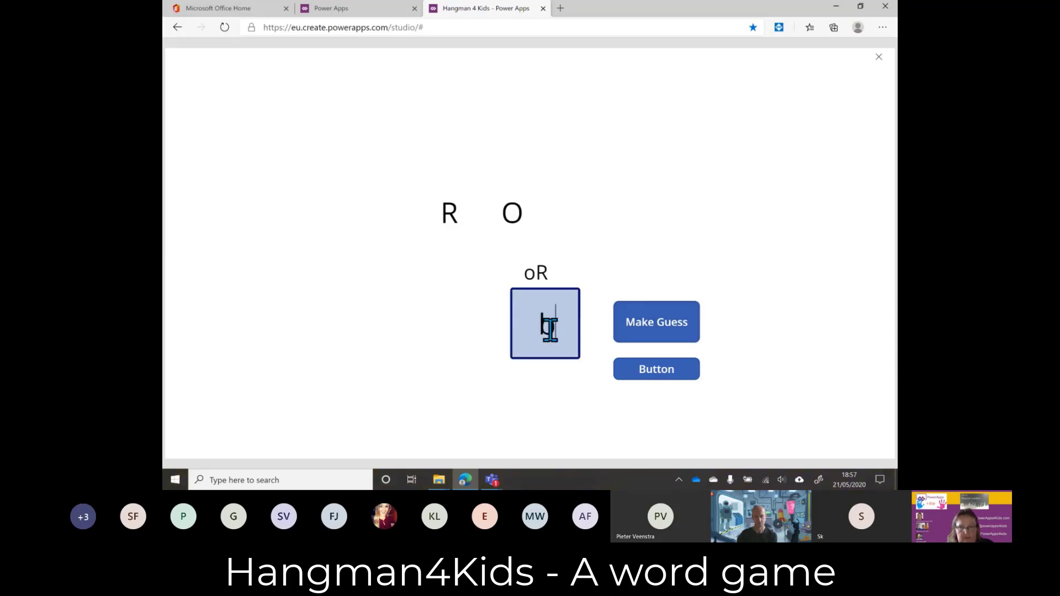
pyautogui.click(651, 333)
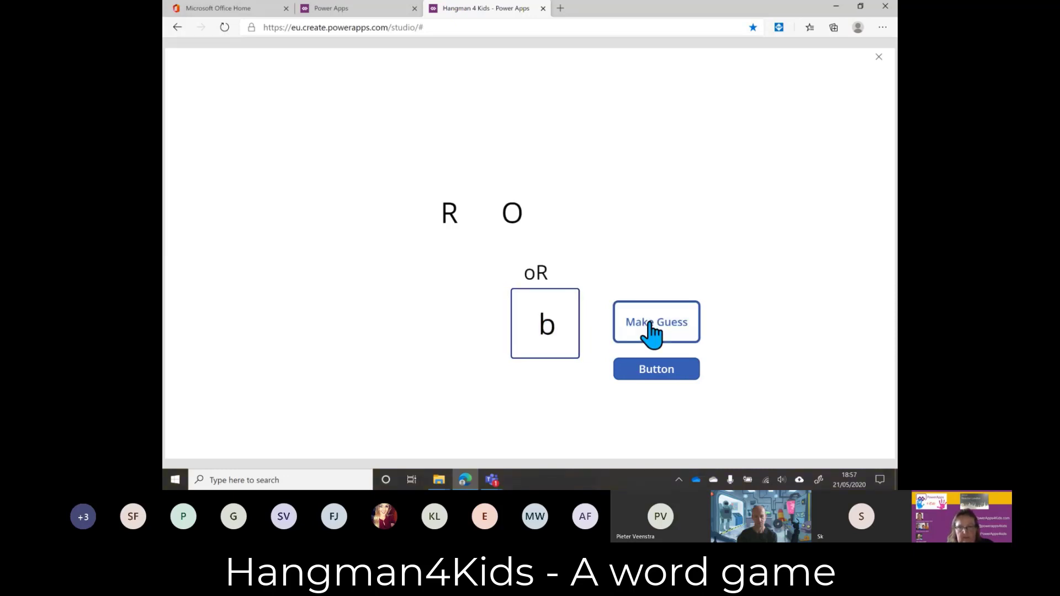
pyautogui.click(545, 324)
pyautogui.write('u')
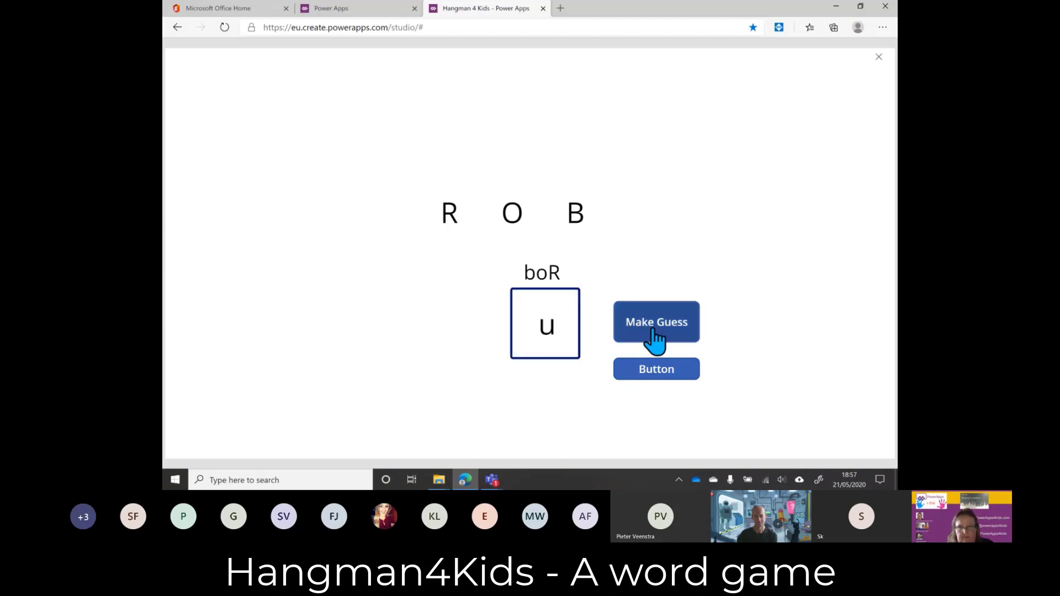
pyautogui.click(653, 340)
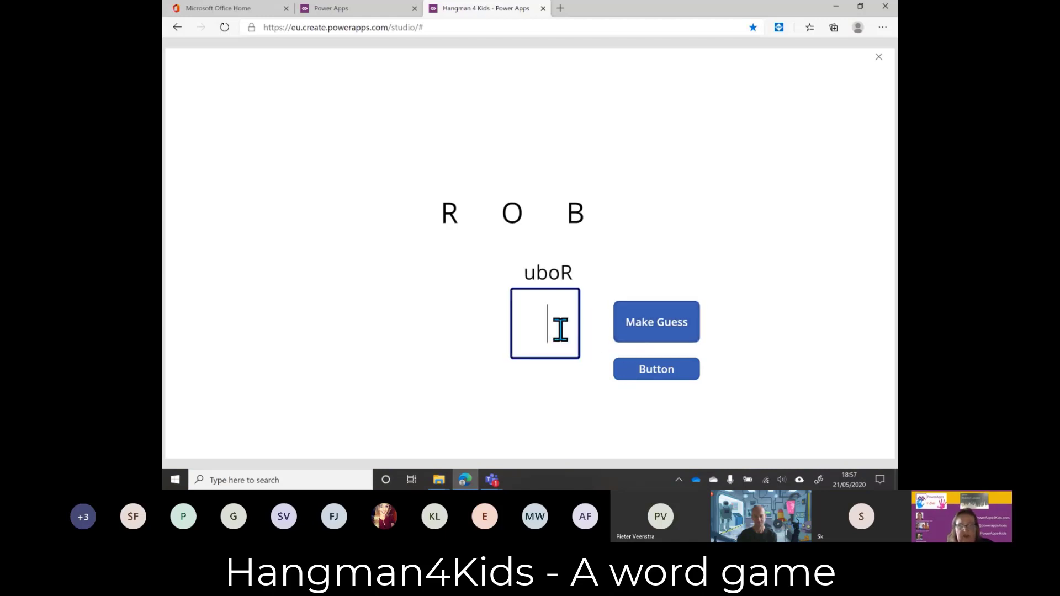
pyautogui.click(561, 326)
pyautogui.write('i')
pyautogui.click(672, 331)
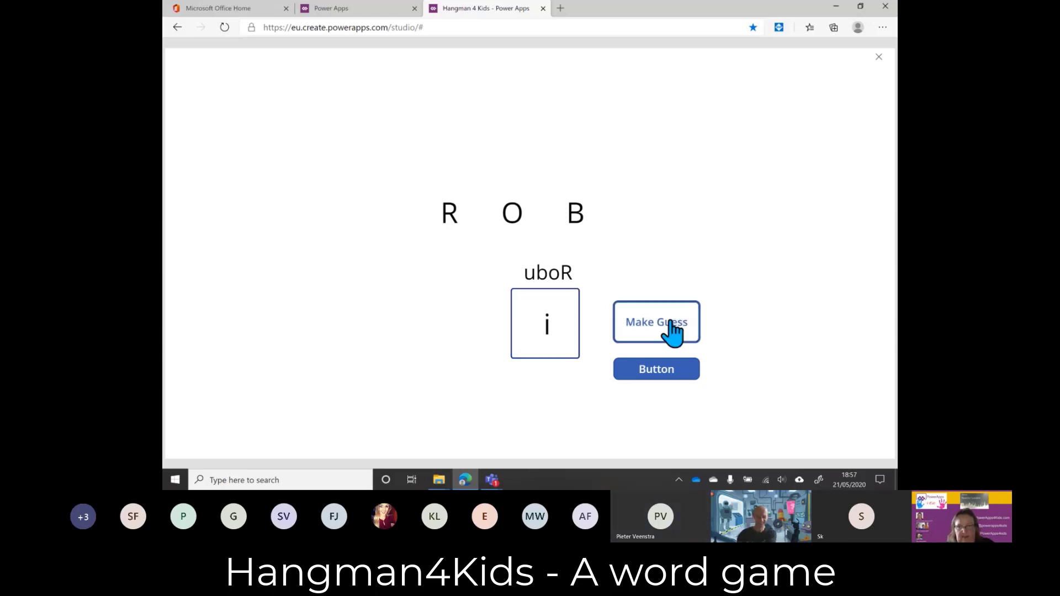
pyautogui.click(552, 325)
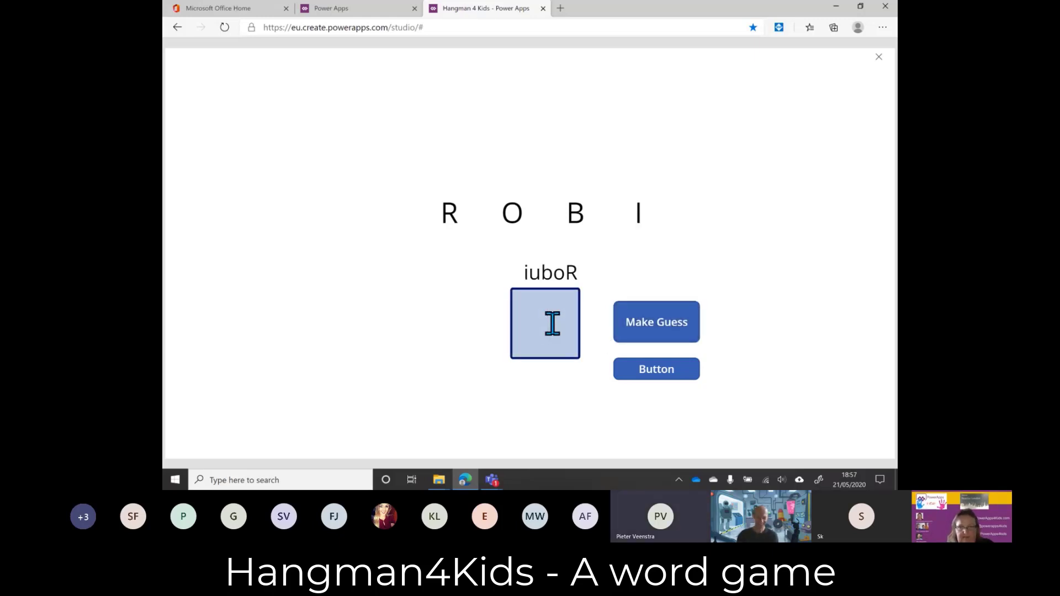
pyautogui.click(658, 326)
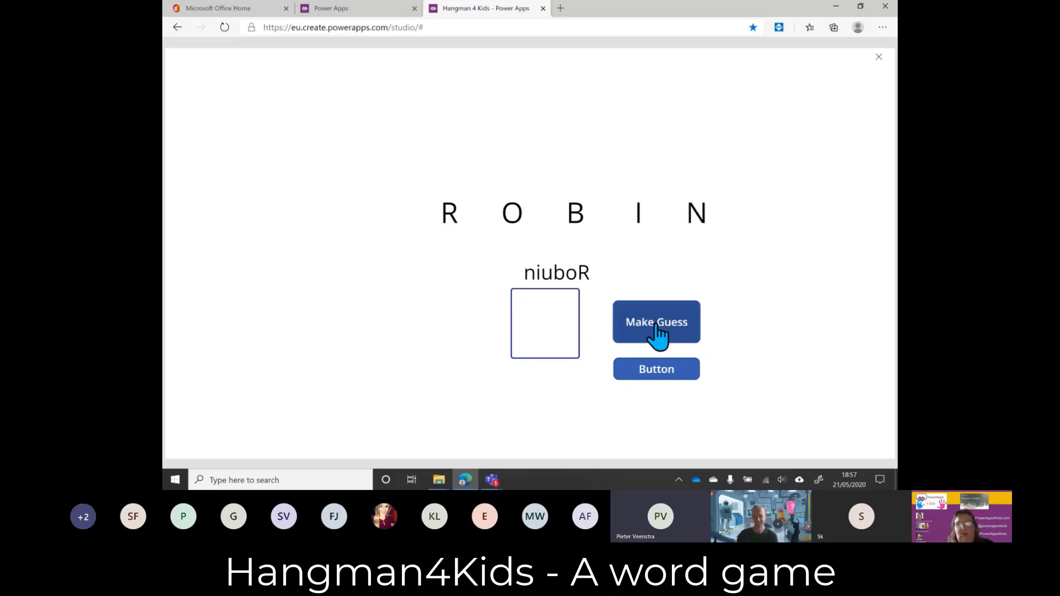
pyautogui.click(879, 57)
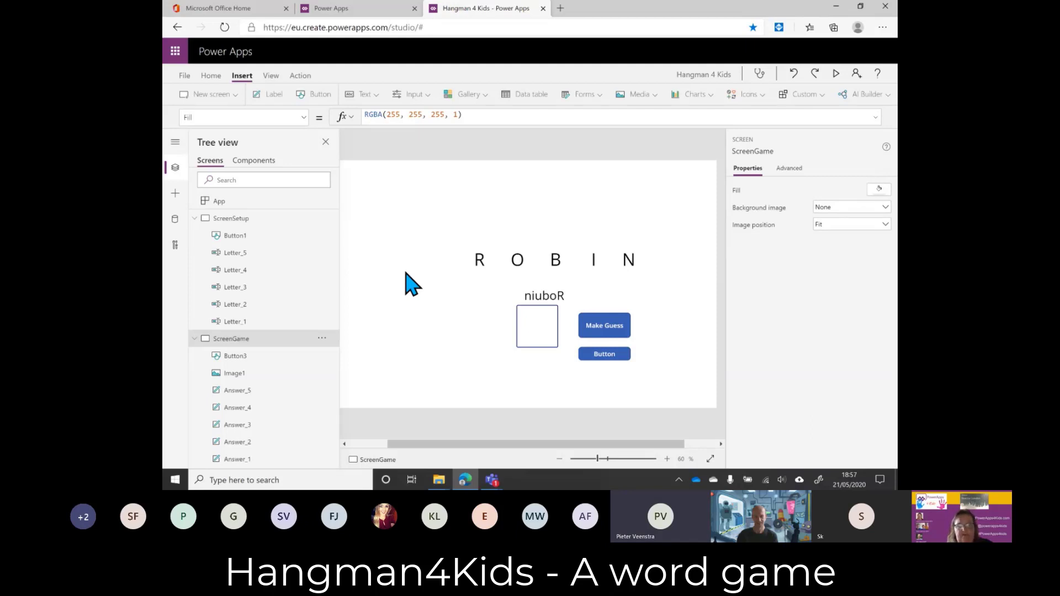
# Step: Start a new Make Guess line: Set(Score, Answer_1.Visible +
pyautogui.click(600, 334)
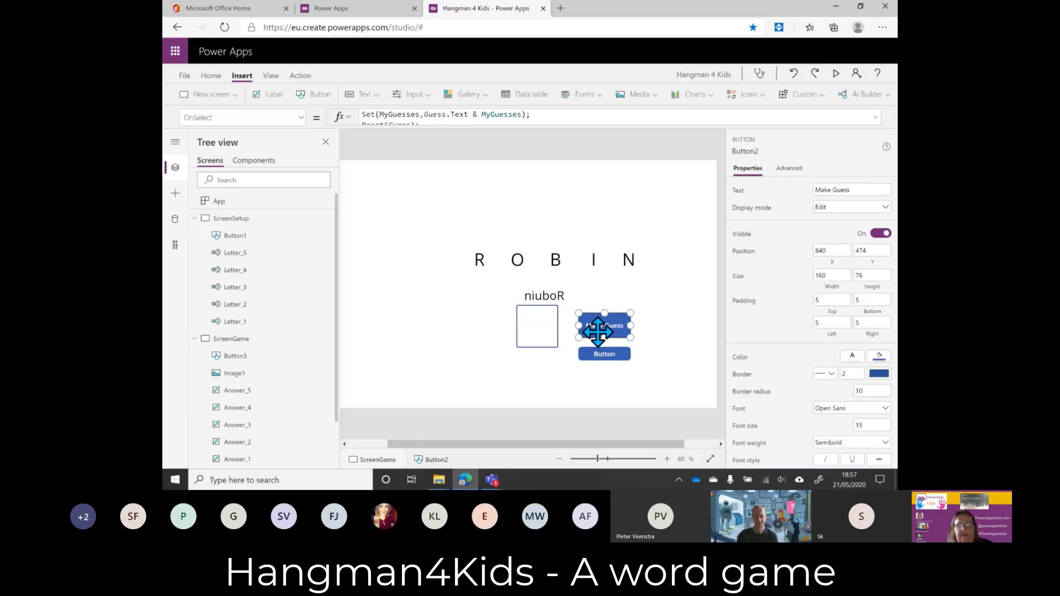
pyautogui.click(874, 118)
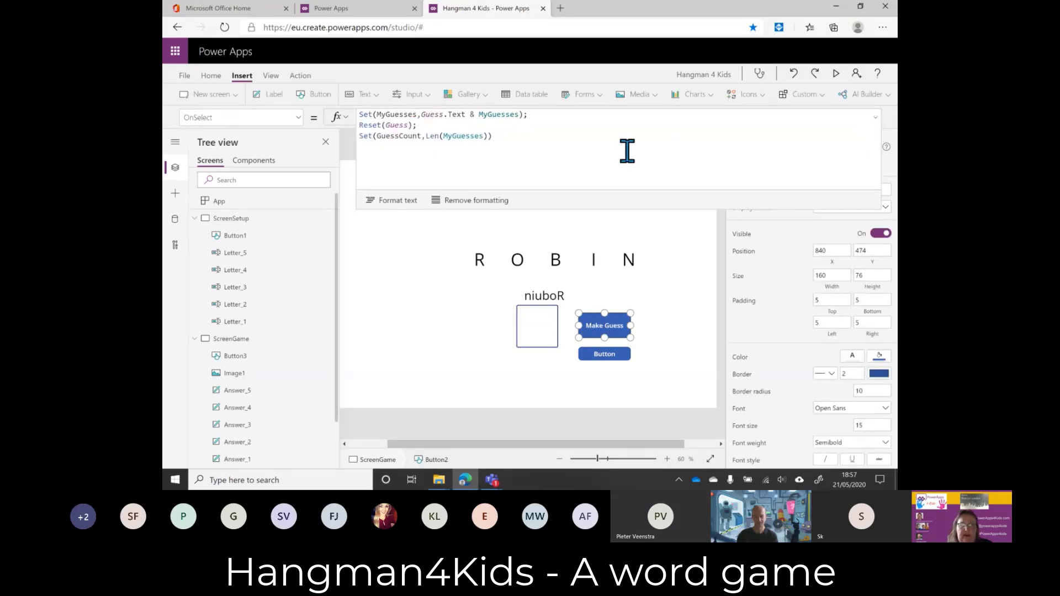
pyautogui.click(513, 141)
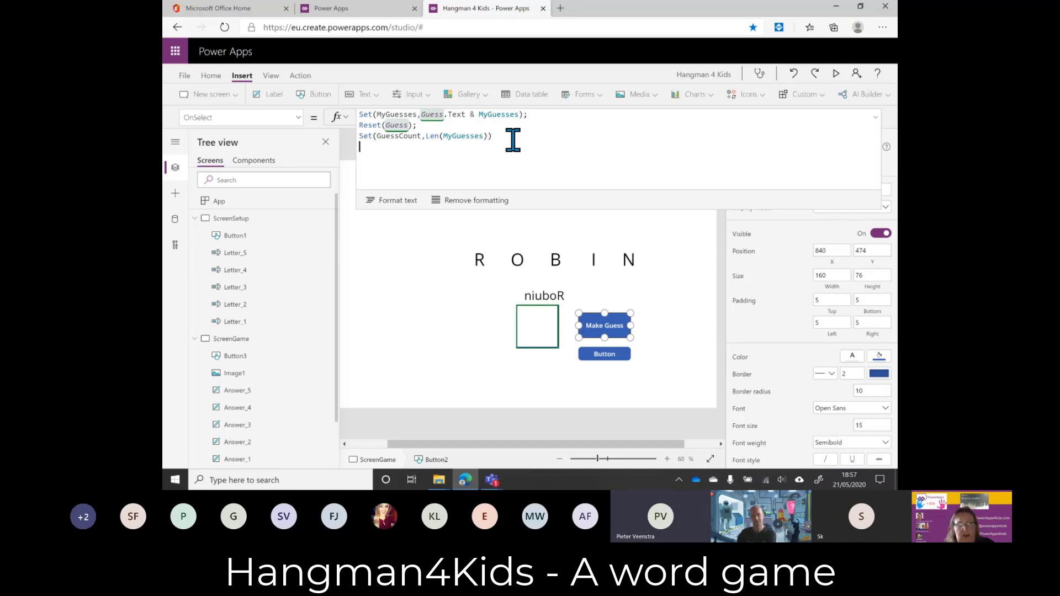
pyautogui.press('BackSpace')
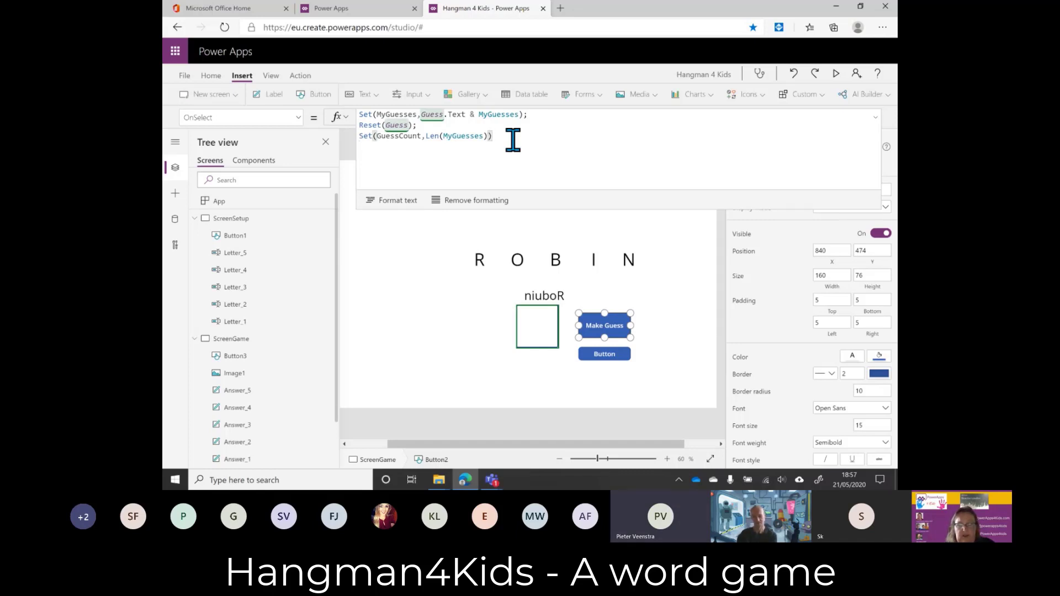
pyautogui.write(';')
pyautogui.write('Set')
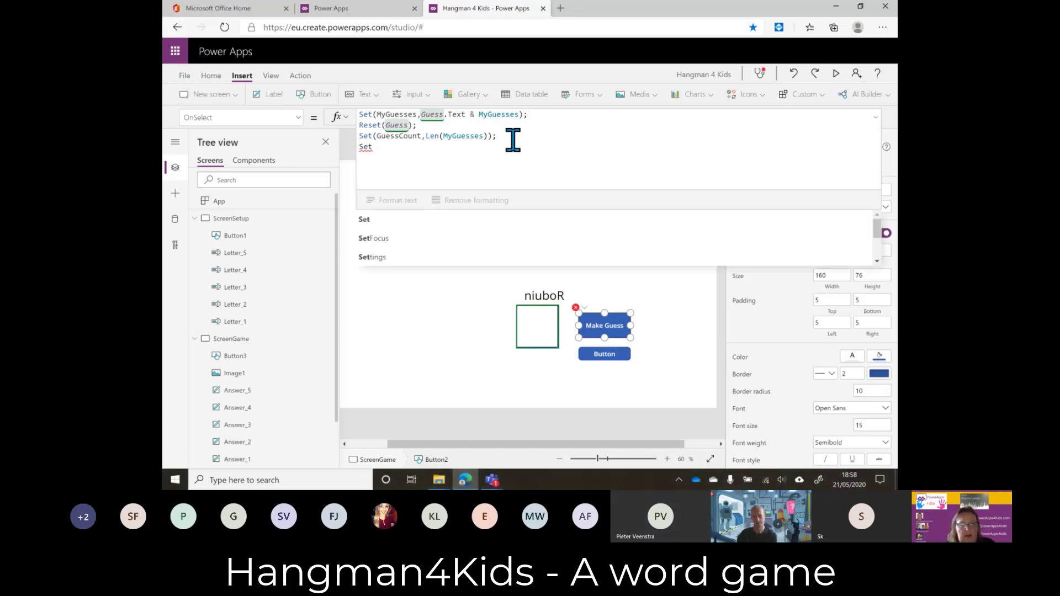
pyautogui.write('(')
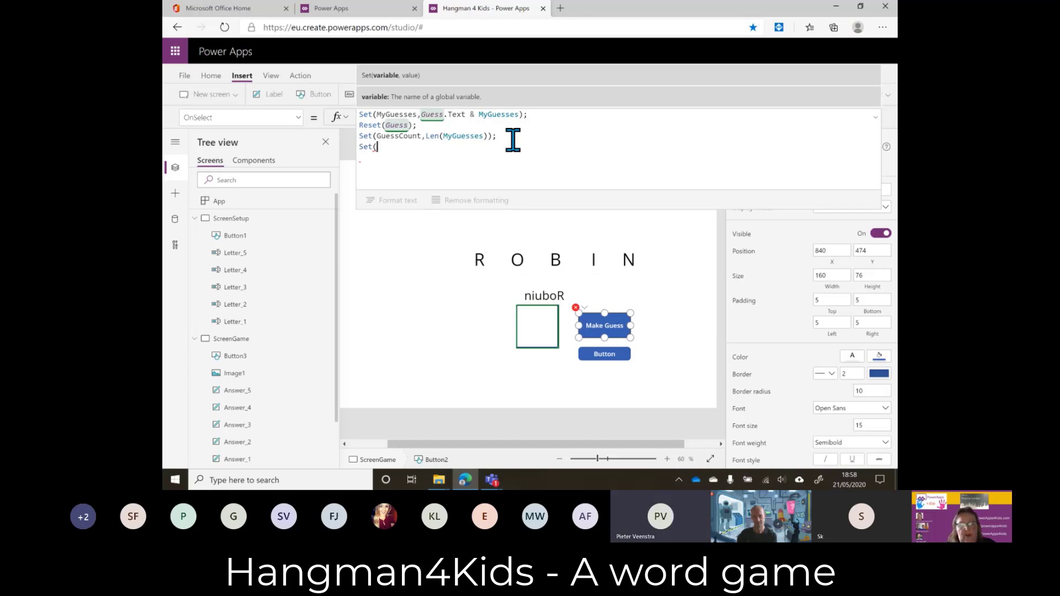
pyautogui.write('Score,')
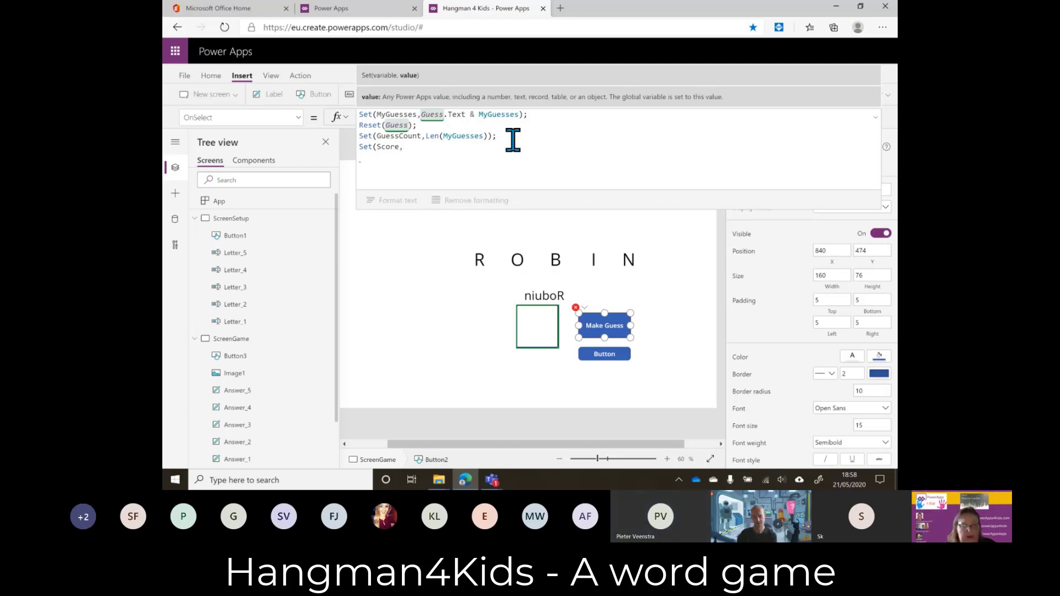
pyautogui.write('A')
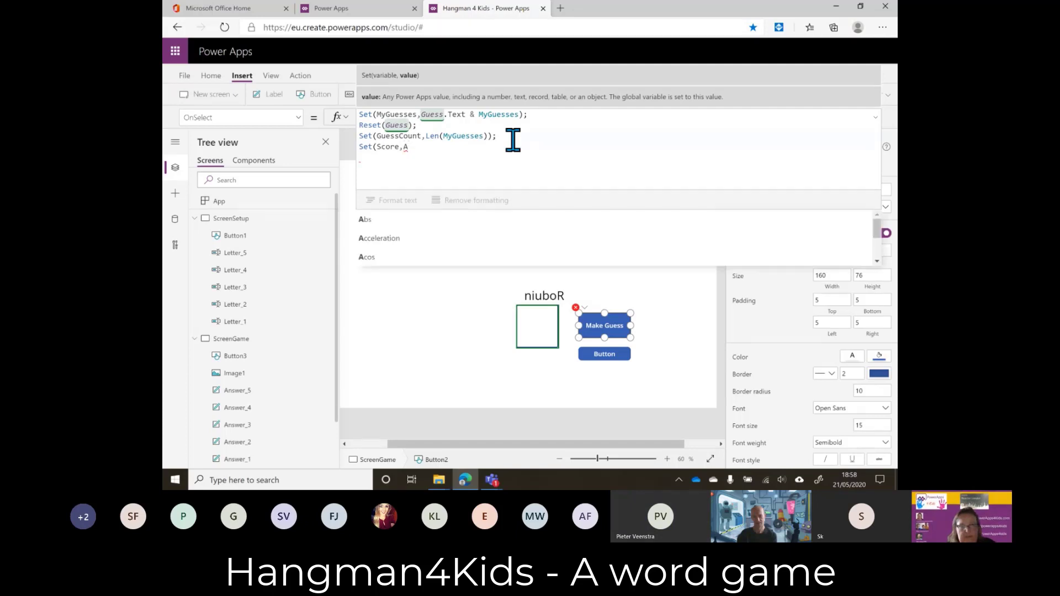
pyautogui.write('nswer')
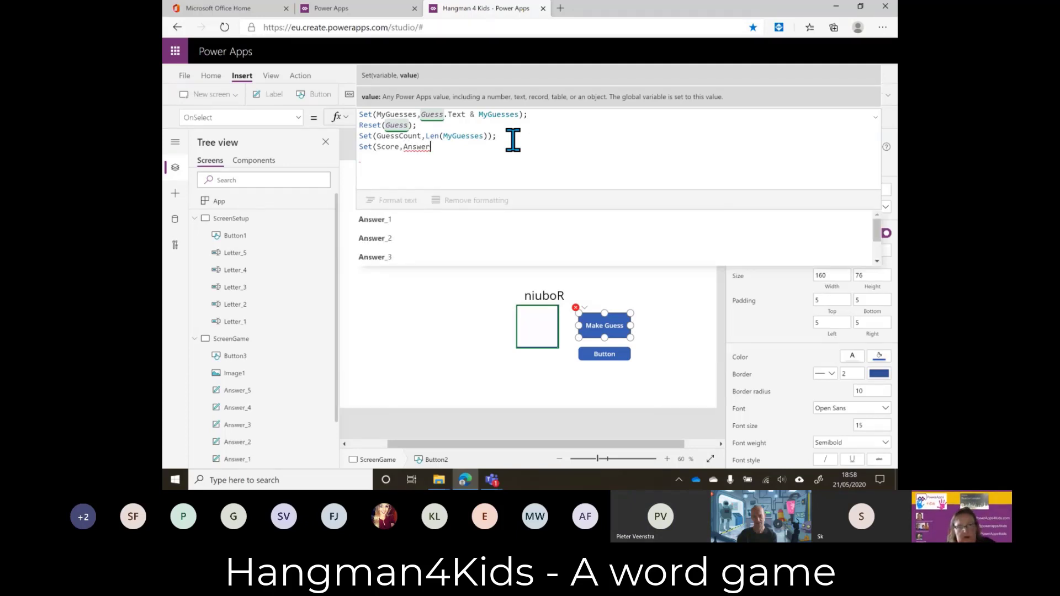
pyautogui.write('!1')
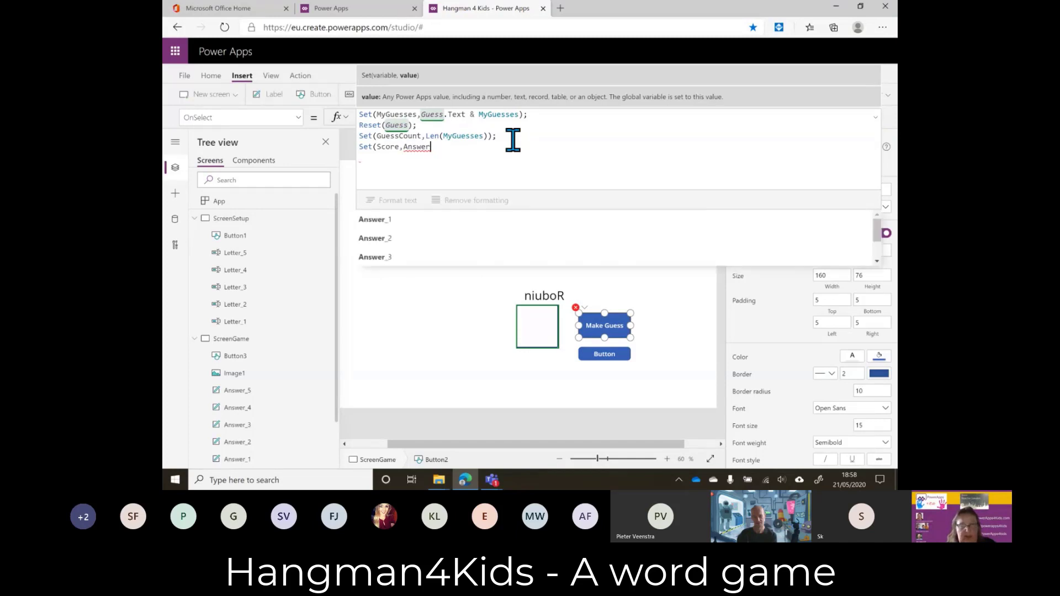
pyautogui.click(406, 221)
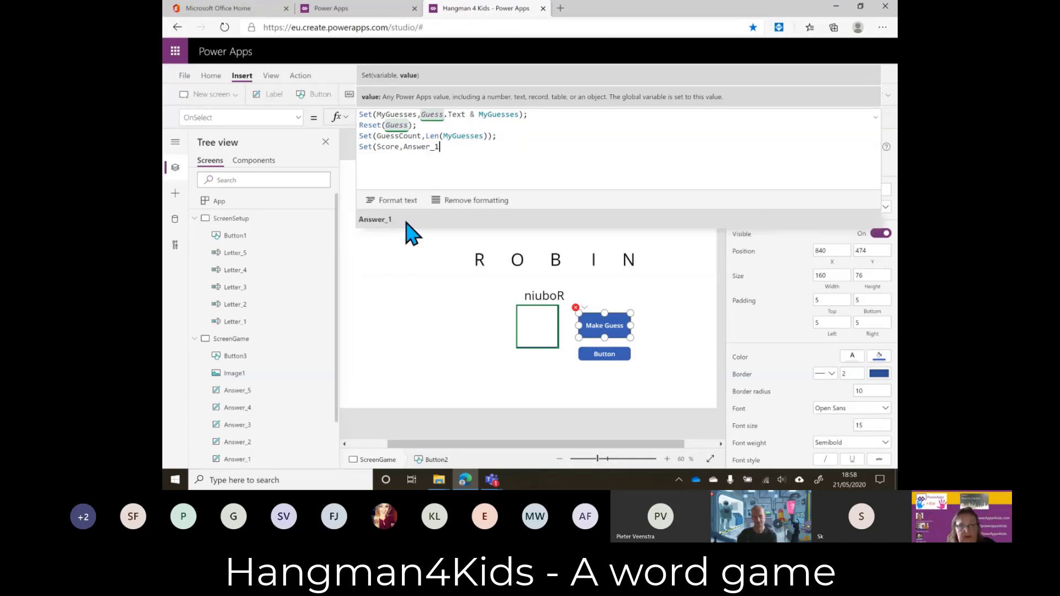
pyautogui.write('.vi')
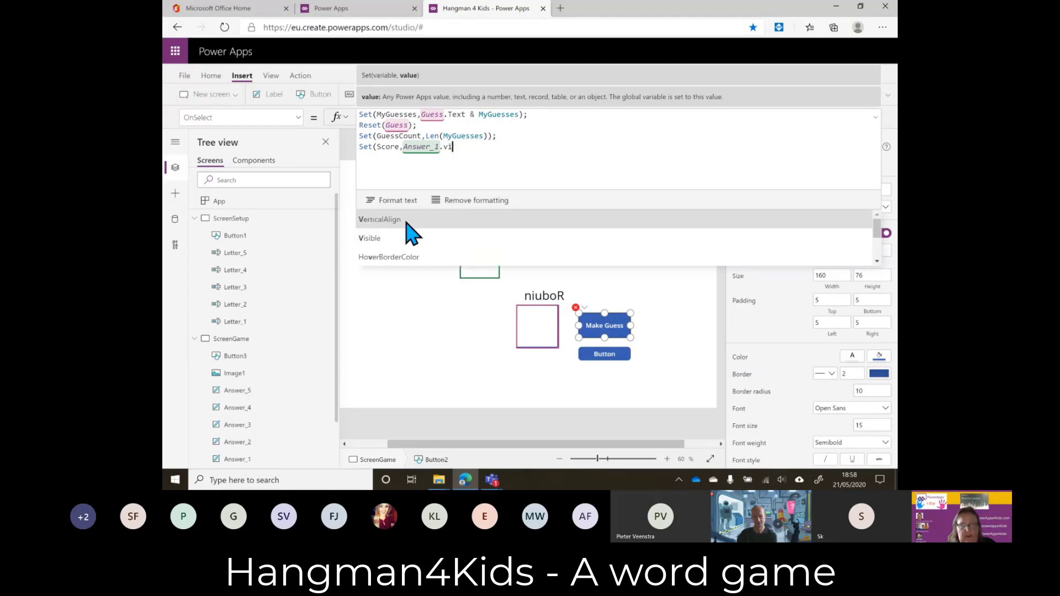
pyautogui.click(407, 222)
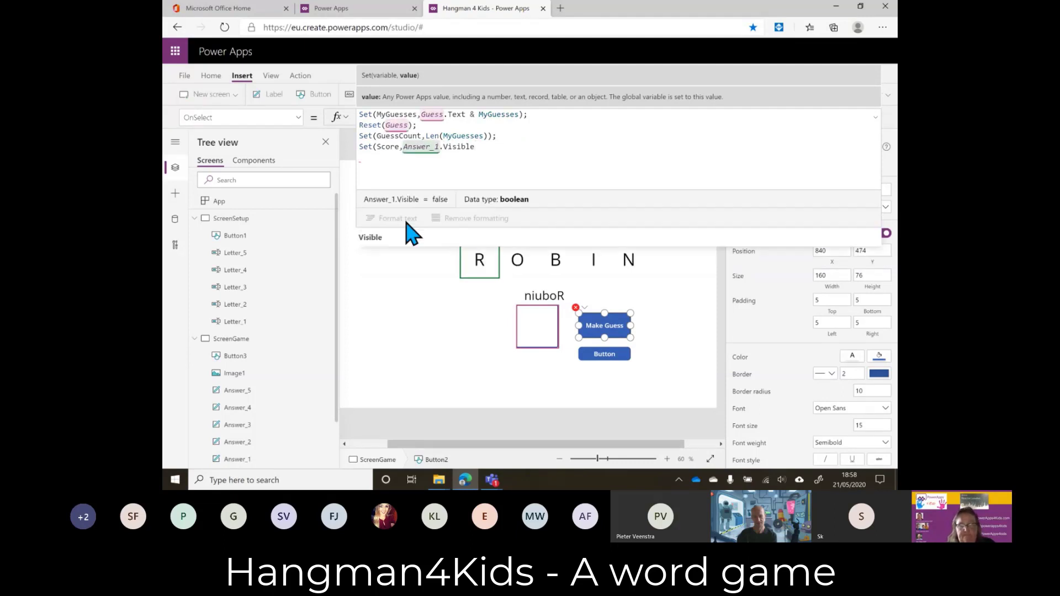
pyautogui.write('+')
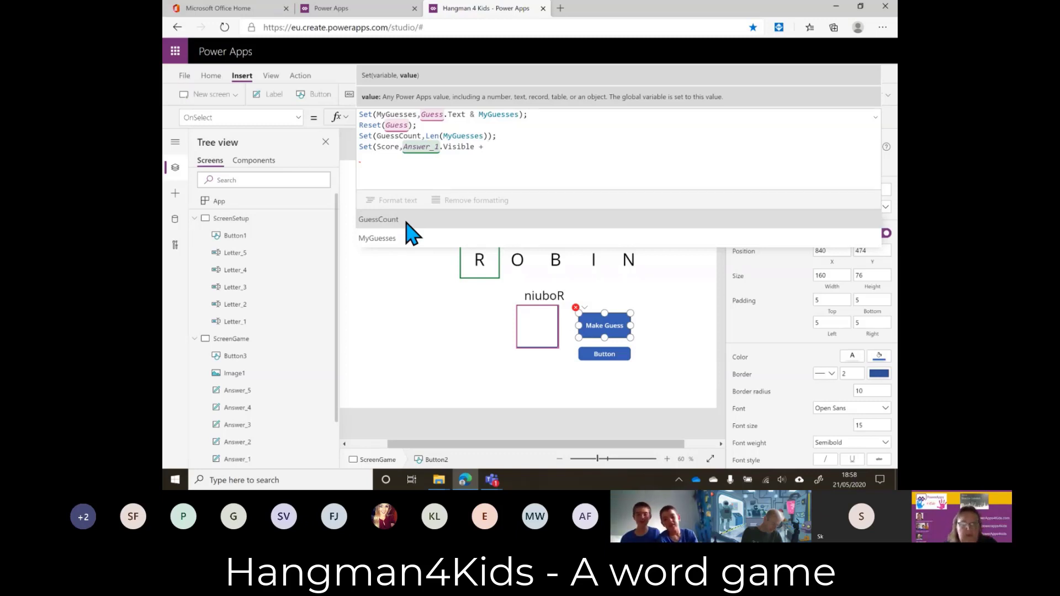
# Step: Add Answer_2.Visible and Answer_3.Visible to the Score sum
pyautogui.write('answe')
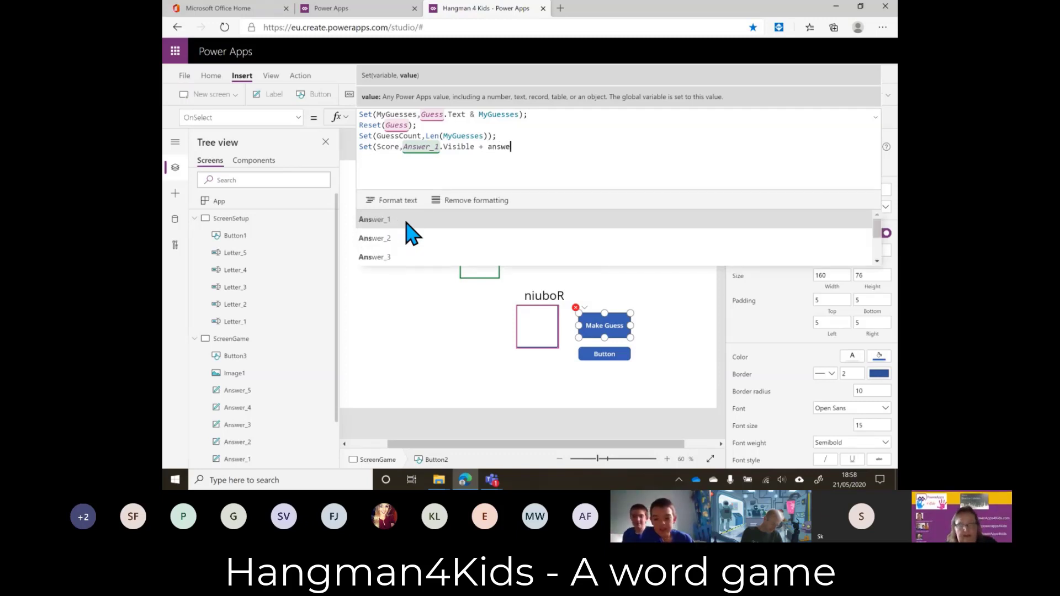
pyautogui.click(393, 237)
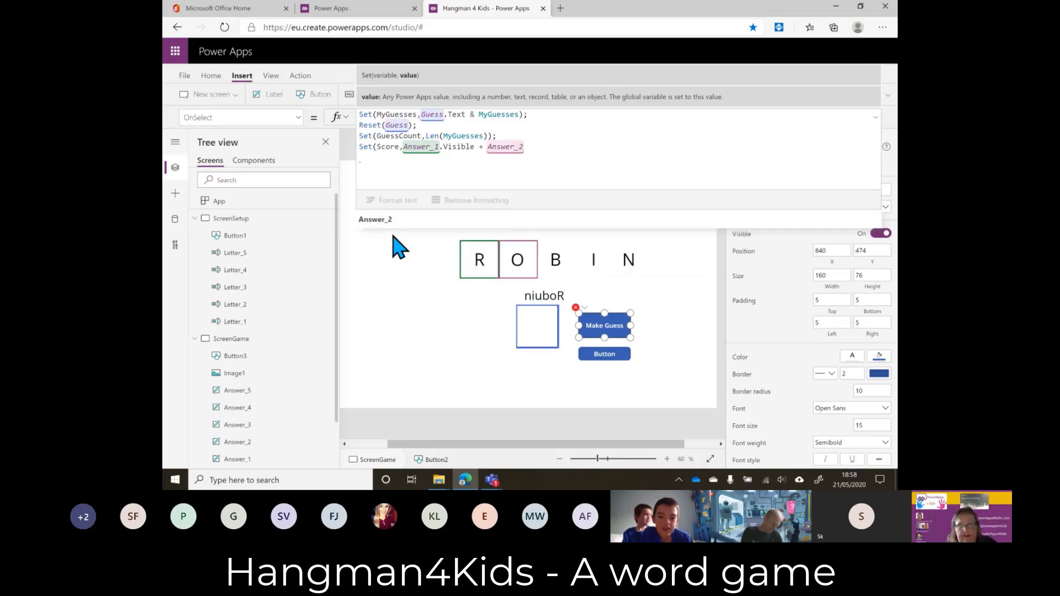
pyautogui.write('.vi')
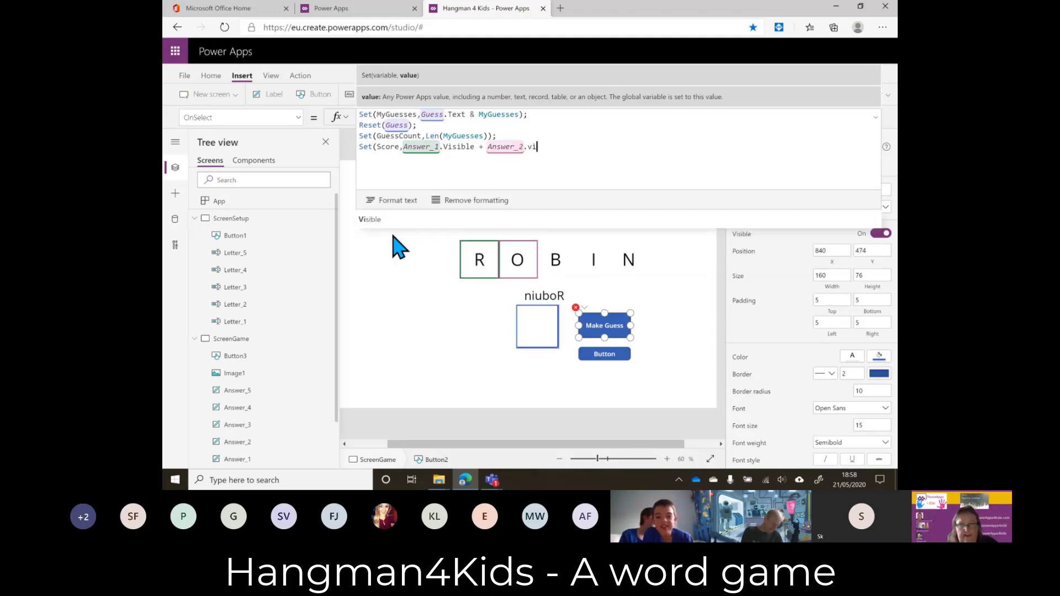
pyautogui.click(376, 219)
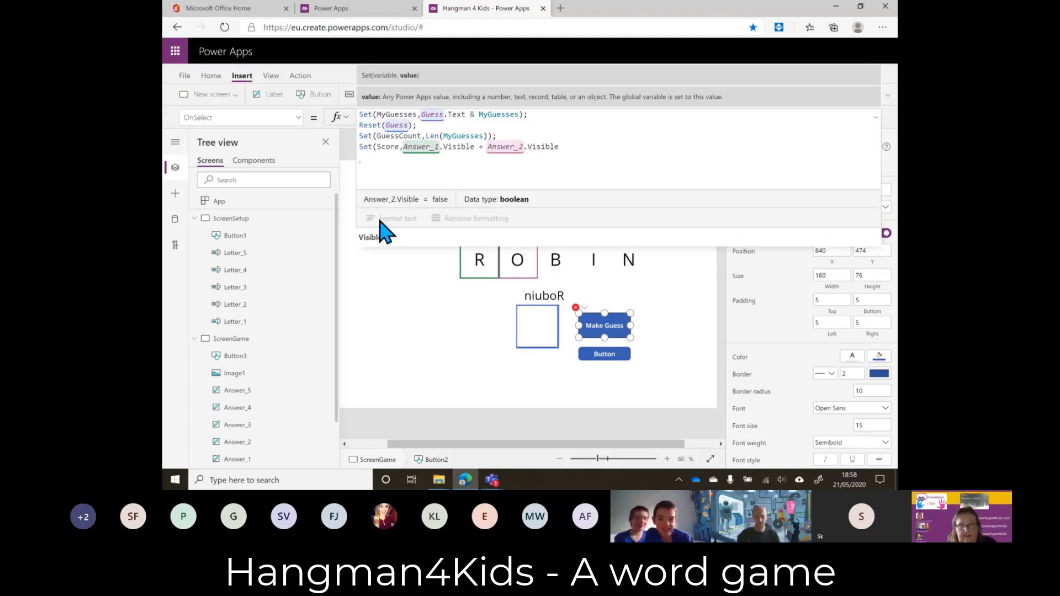
pyautogui.write('+ a')
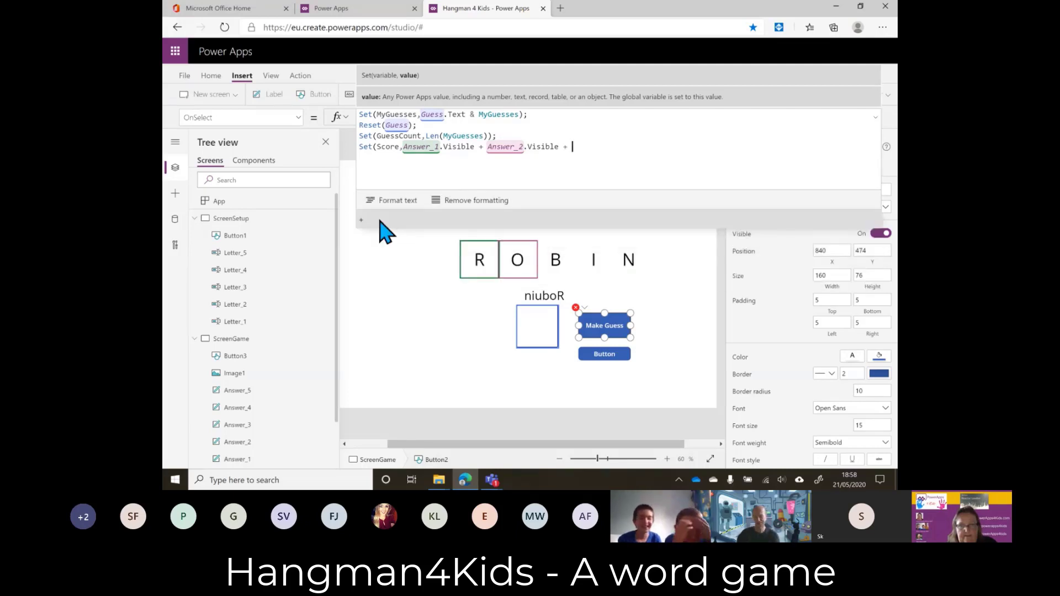
pyautogui.write('ns')
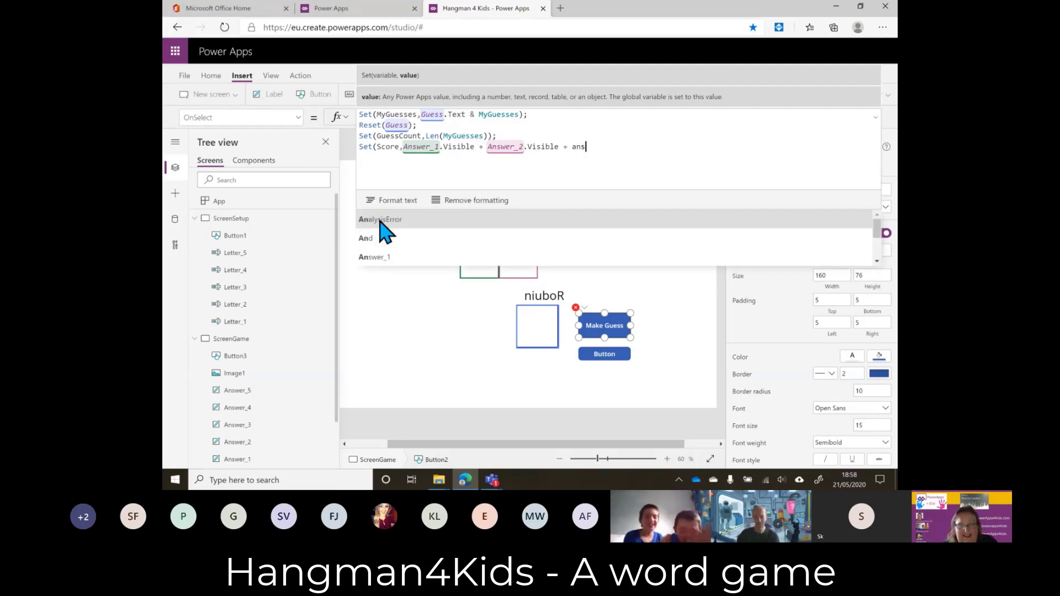
pyautogui.click(382, 257)
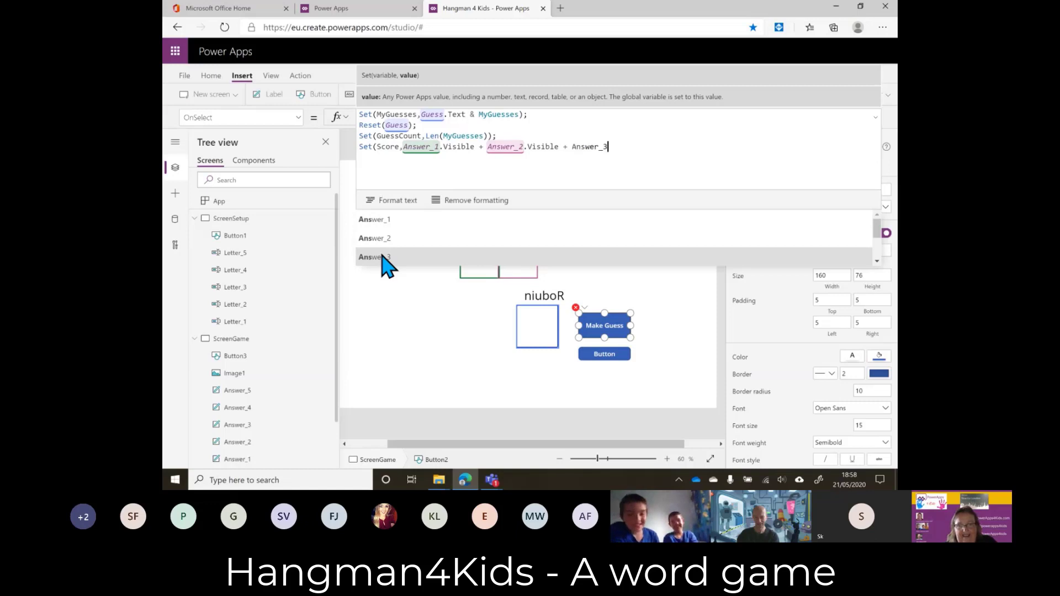
pyautogui.write('.vi')
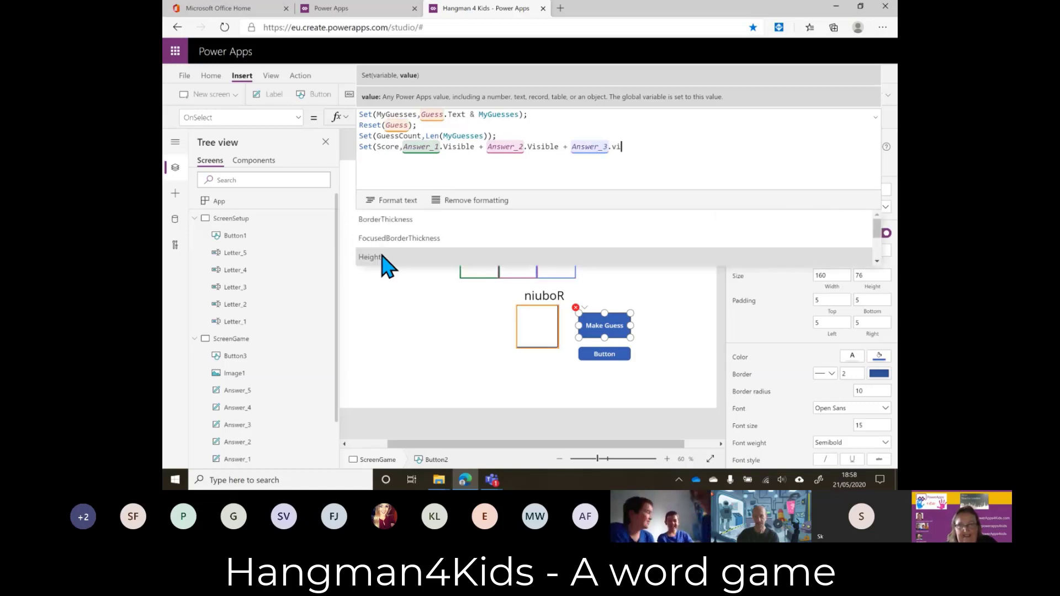
pyautogui.click(380, 226)
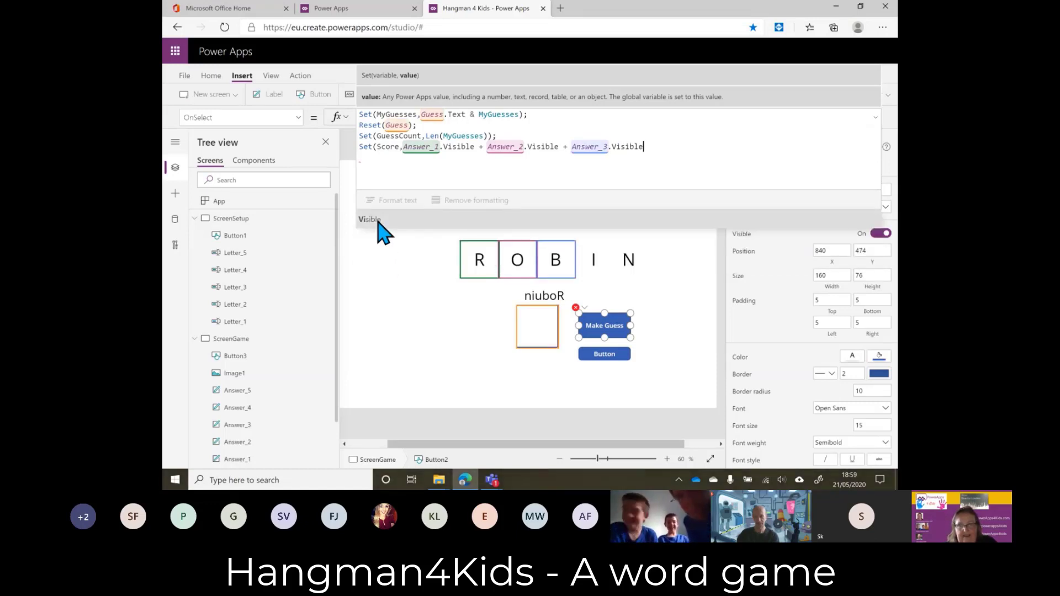
pyautogui.write('+ ')
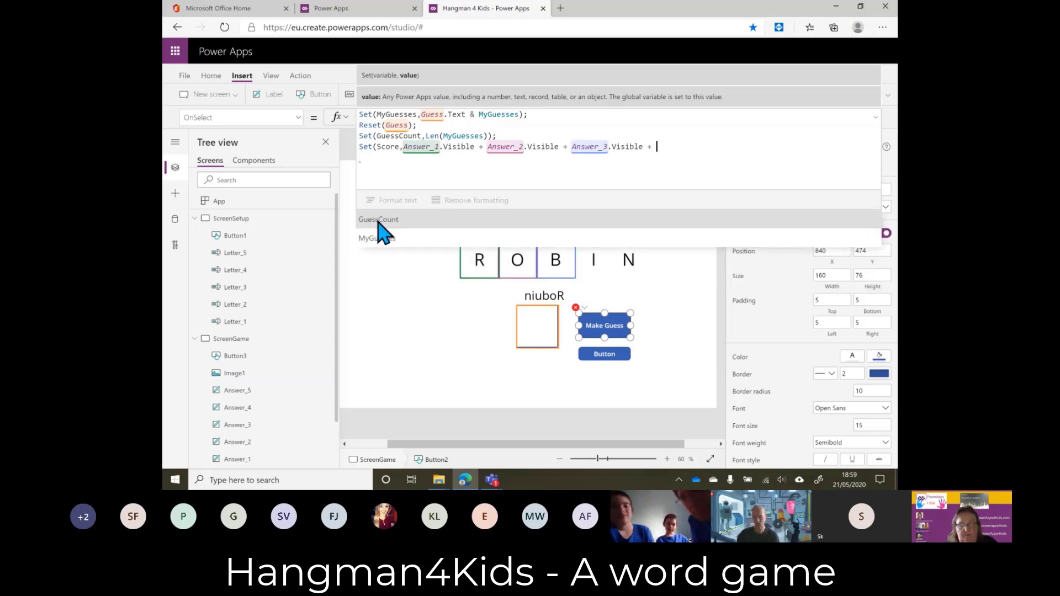
pyautogui.write('a')
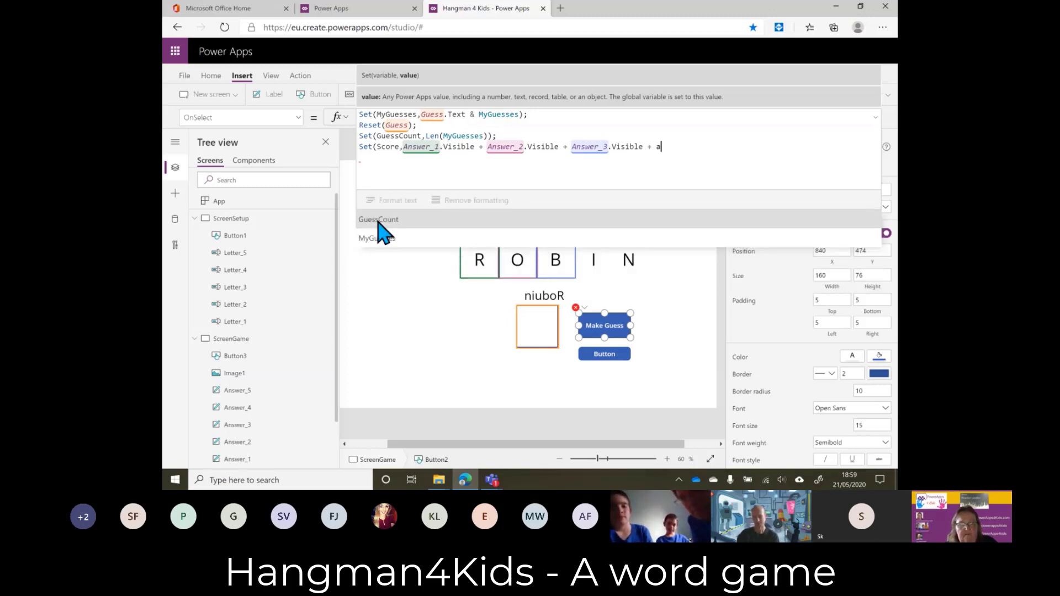
pyautogui.write('ns')
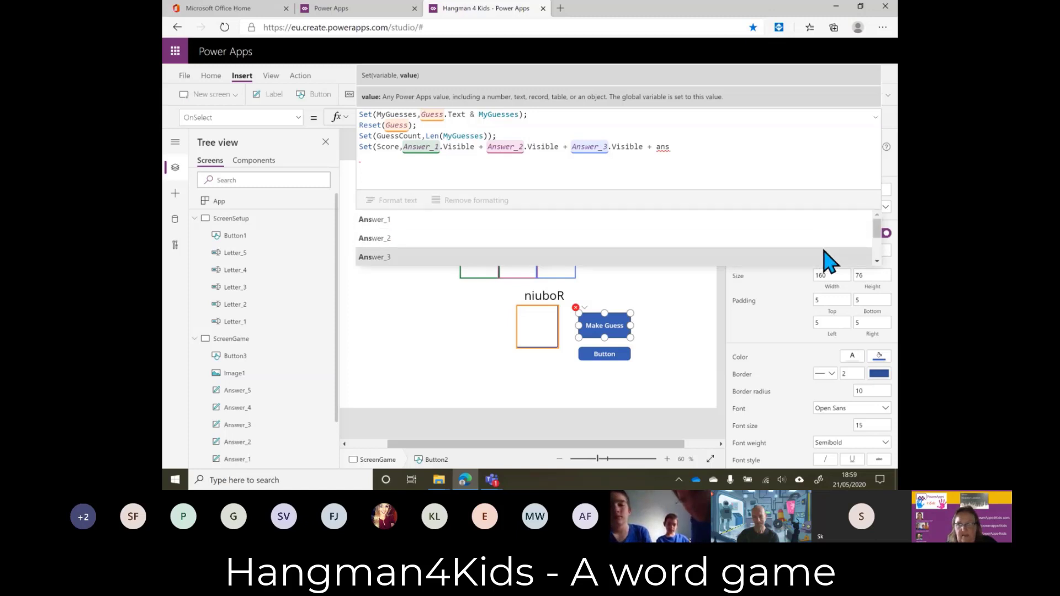
pyautogui.click(876, 261)
pyautogui.click(876, 261)
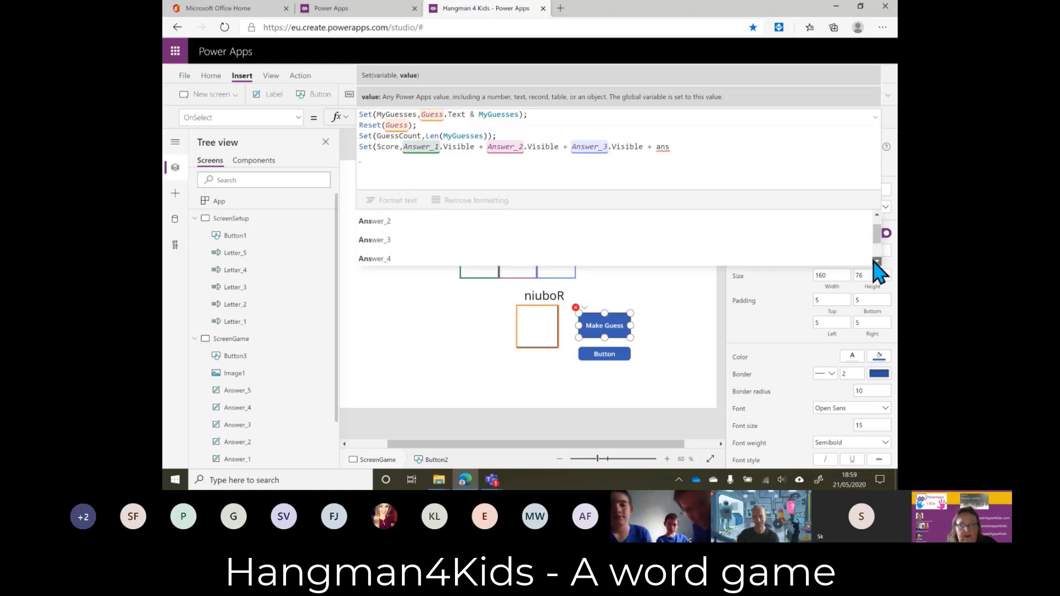
pyautogui.click(876, 262)
pyautogui.click(876, 261)
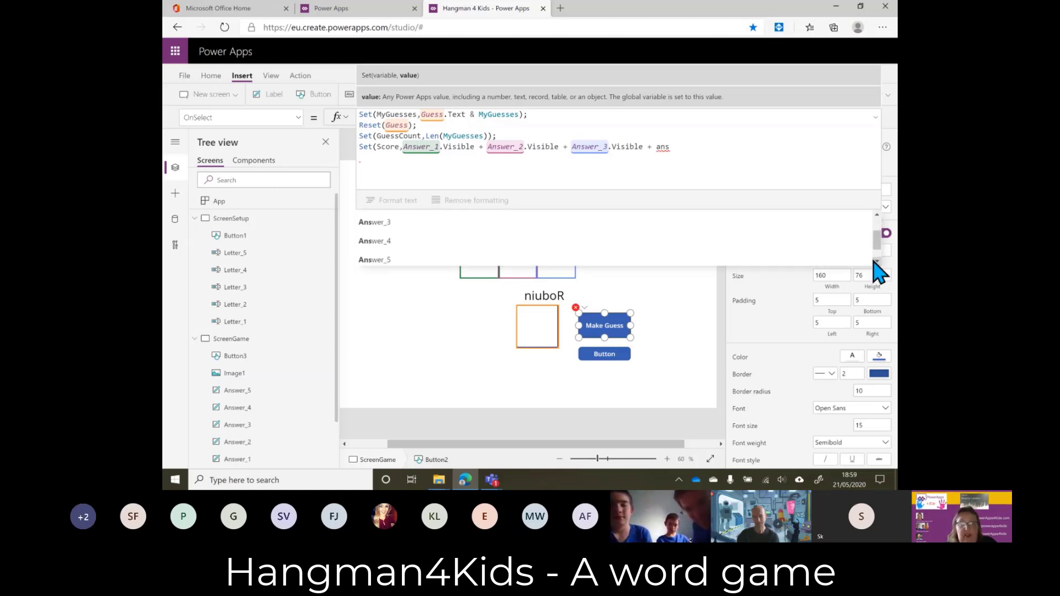
# Step: Finish the sum with Answer_4.Visible and Answer_5.Visible and close the bracket
pyautogui.click(437, 243)
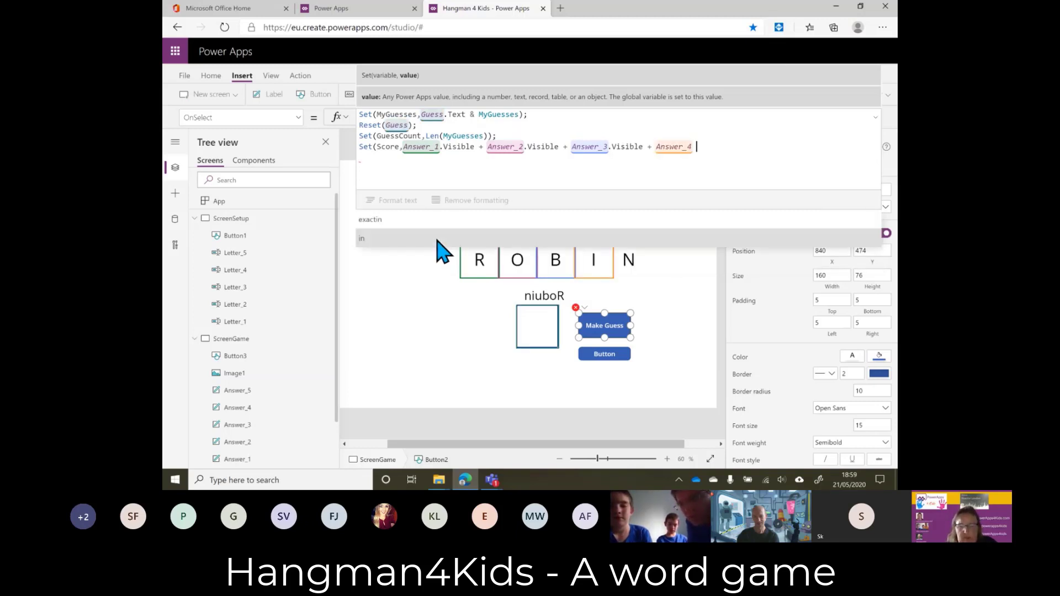
pyautogui.write('+')
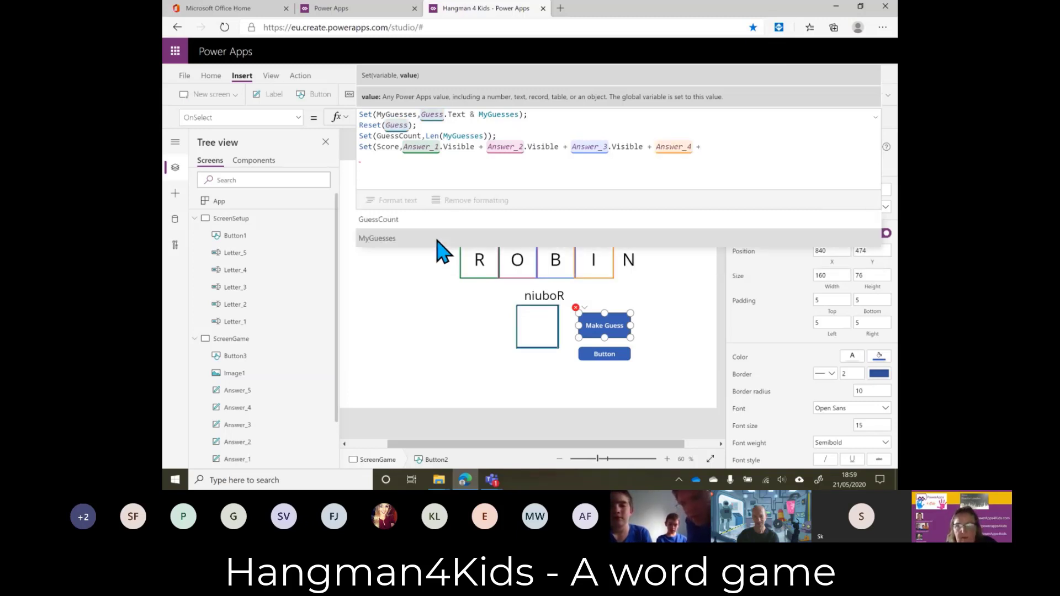
pyautogui.click(691, 147)
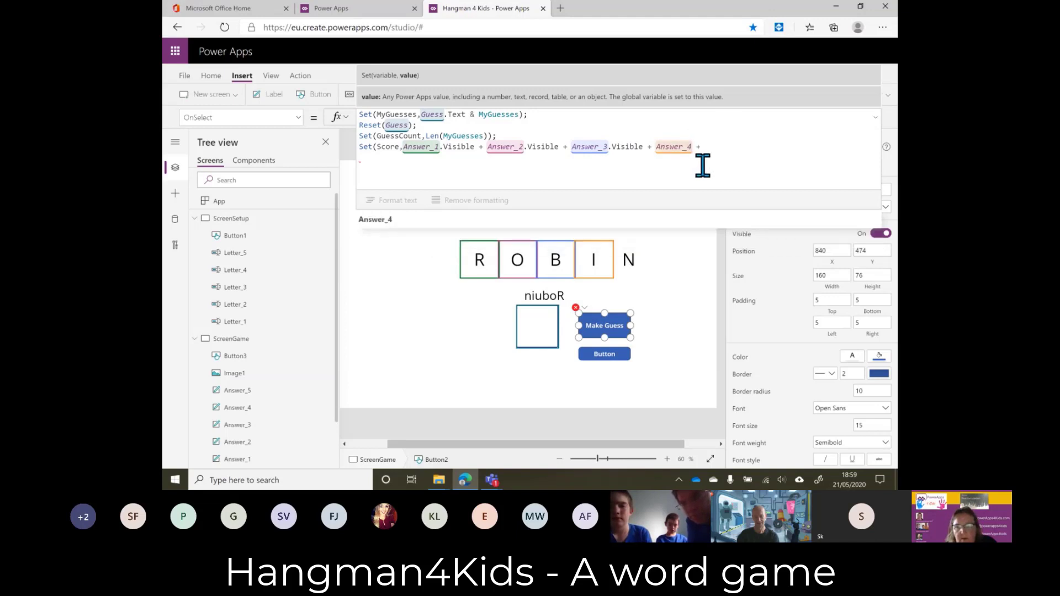
pyautogui.write('.')
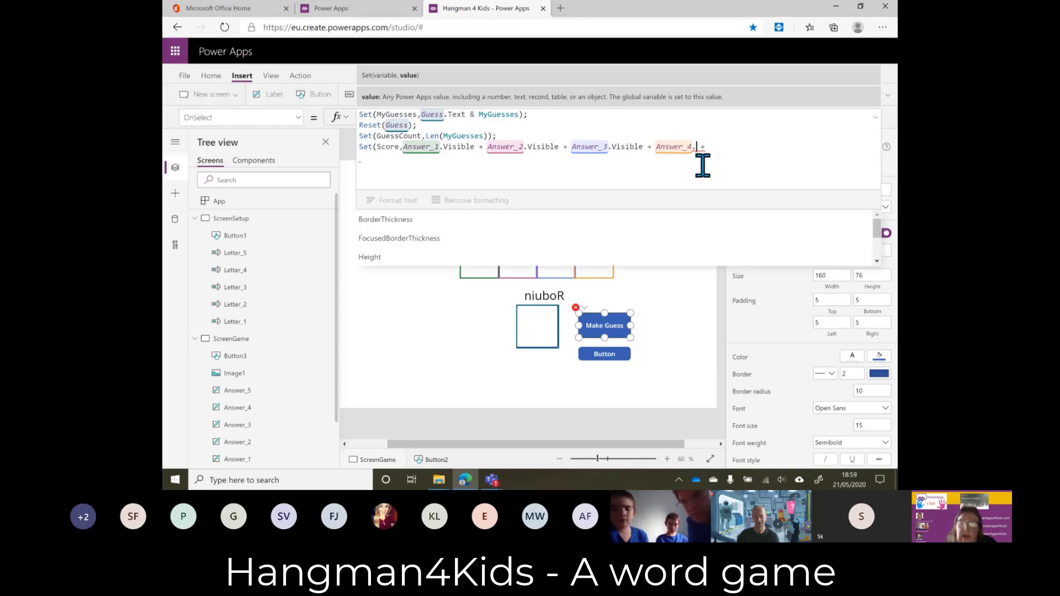
pyautogui.write('vi')
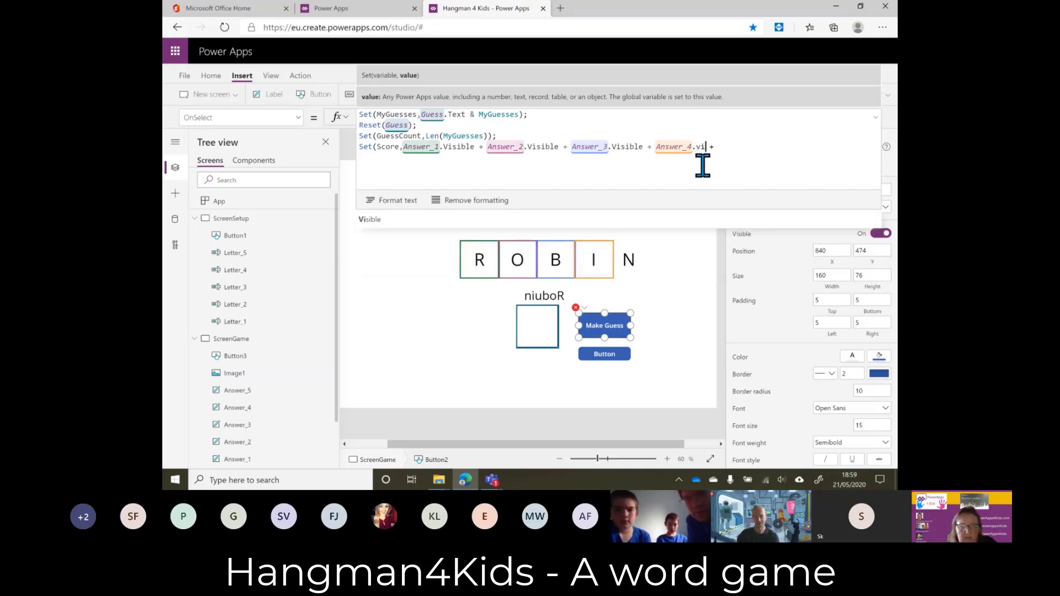
pyautogui.click(671, 223)
pyautogui.click(756, 151)
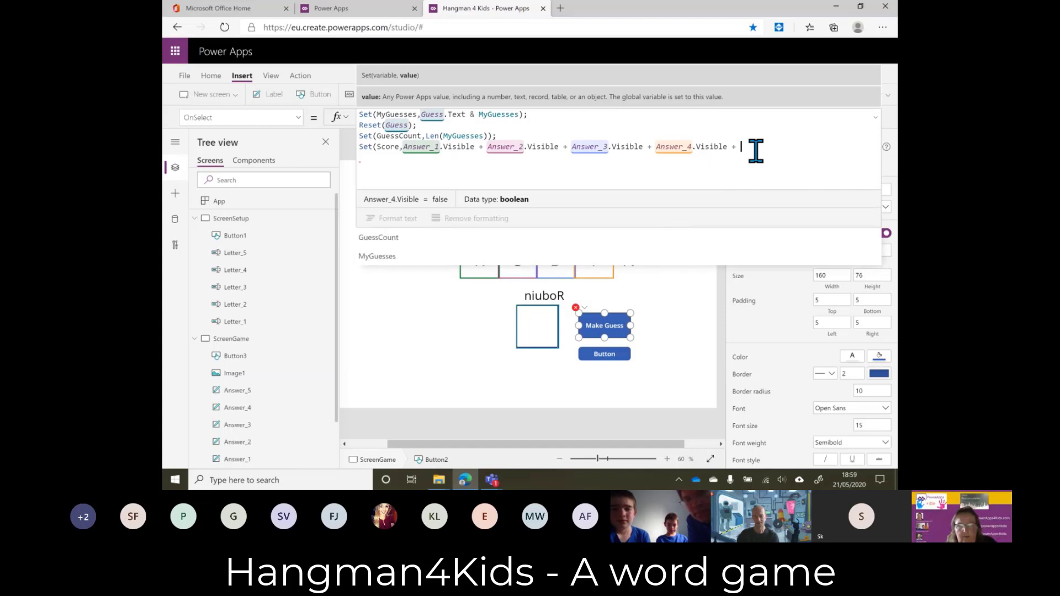
pyautogui.write('an')
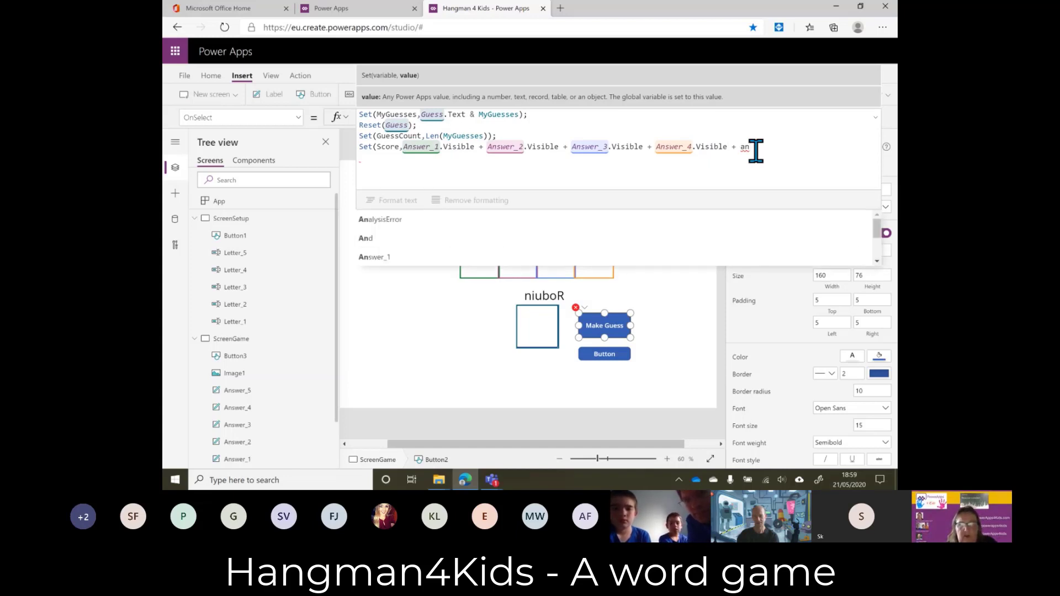
pyautogui.write('s')
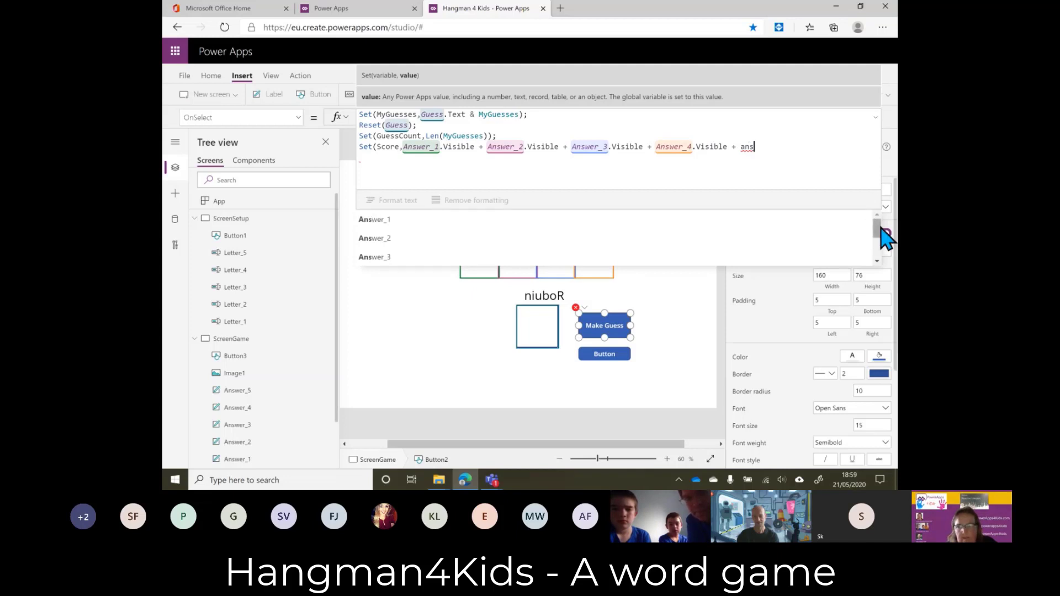
pyautogui.moveTo(880, 230); pyautogui.dragTo(878, 243)
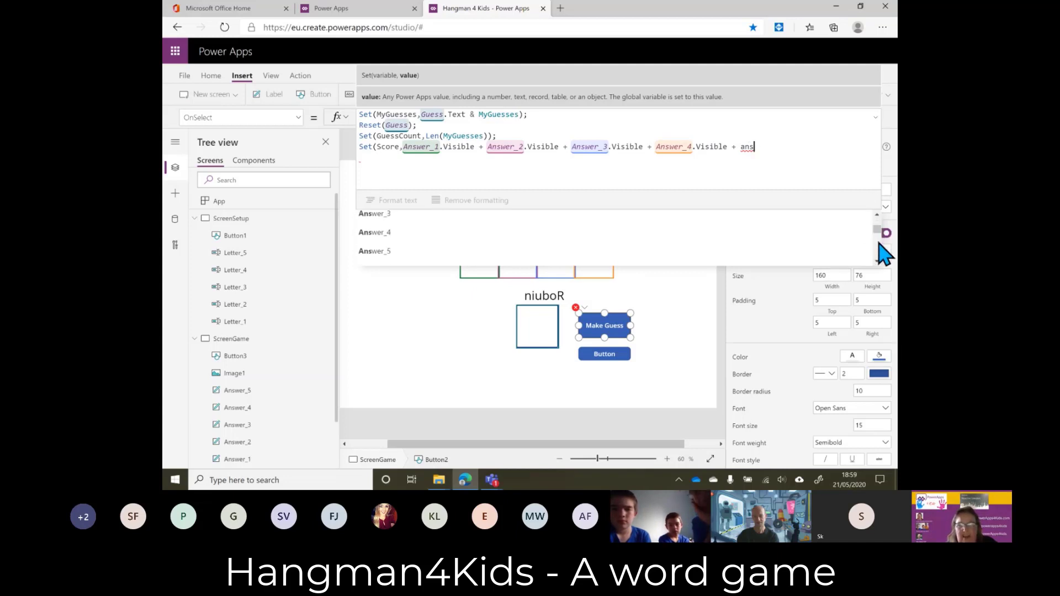
pyautogui.click(450, 251)
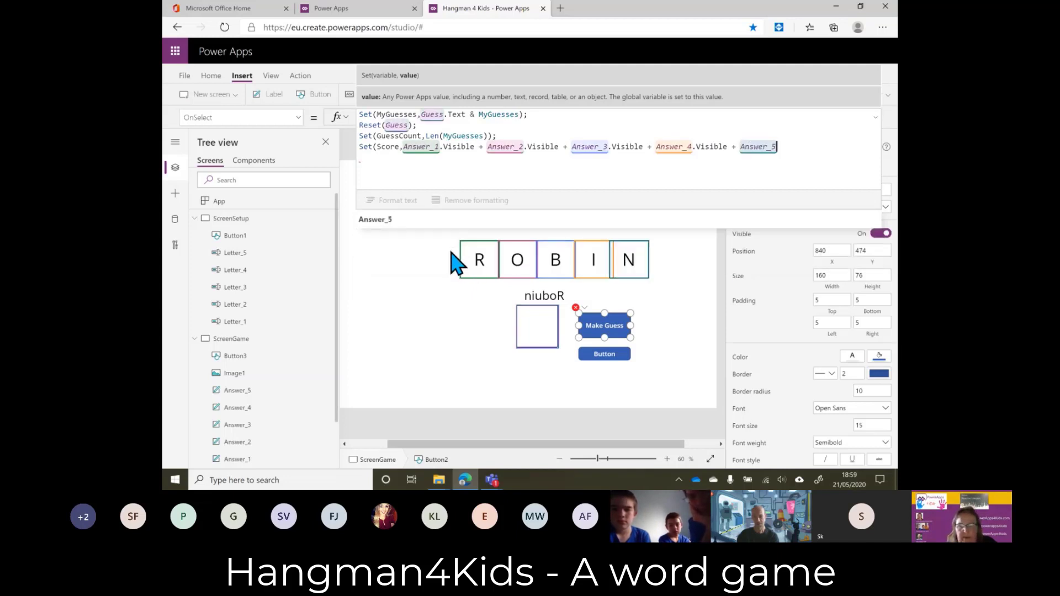
pyautogui.write('.vi')
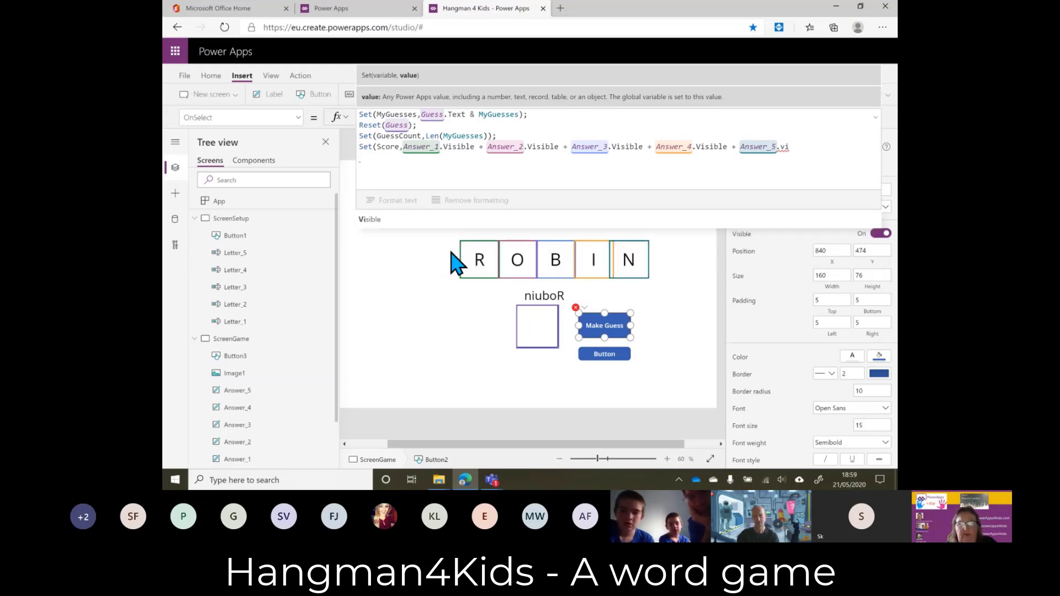
pyautogui.click(392, 223)
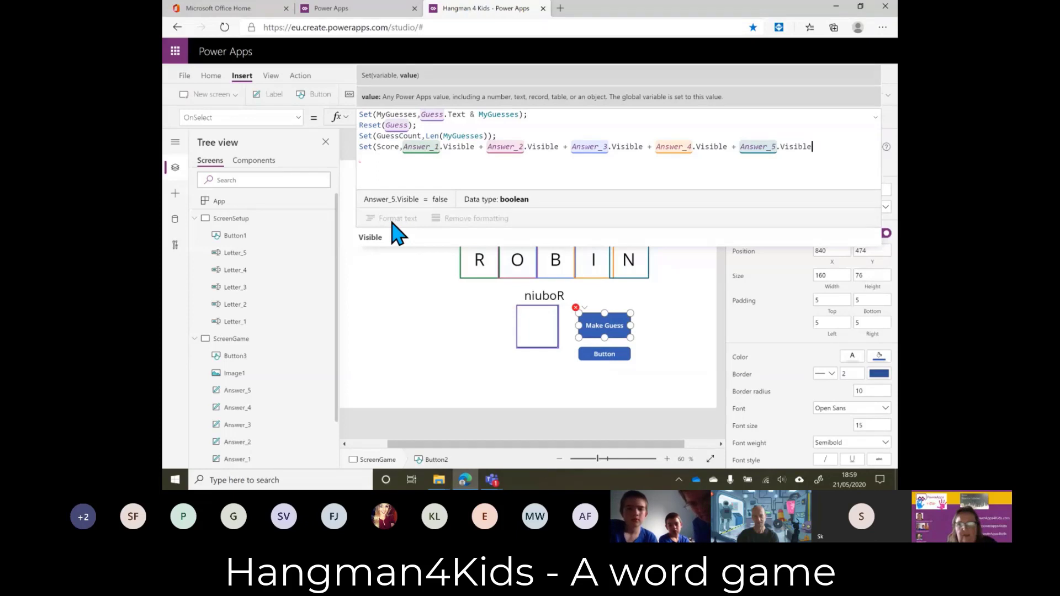
pyautogui.write(')')
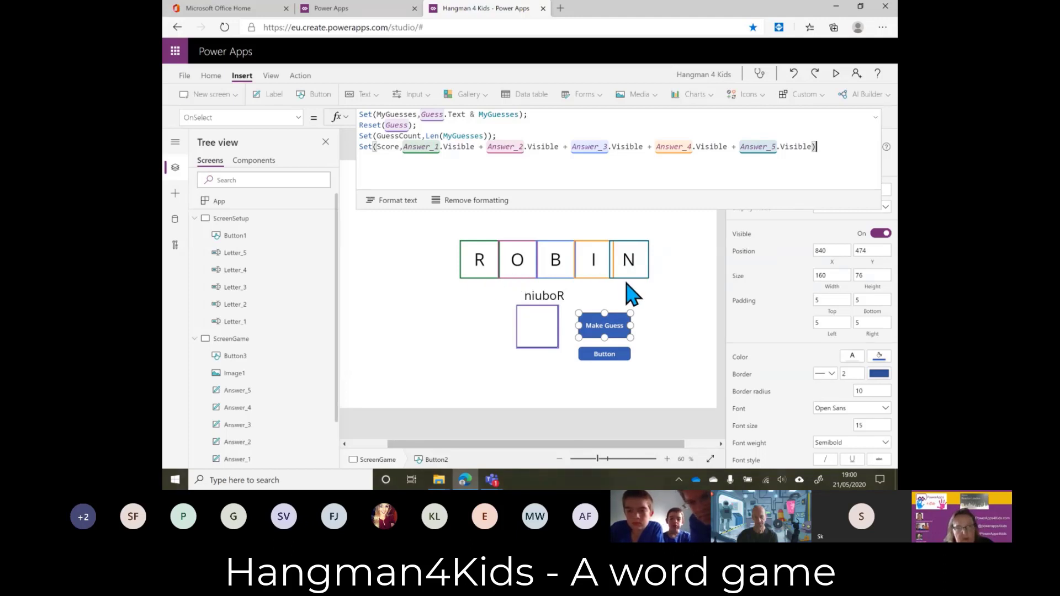
# Step: Deselect Make Guess, collapse the formula bar, and insert an Image control from Media
pyautogui.click(515, 373)
pyautogui.moveTo(511, 445); pyautogui.dragTo(492, 416)
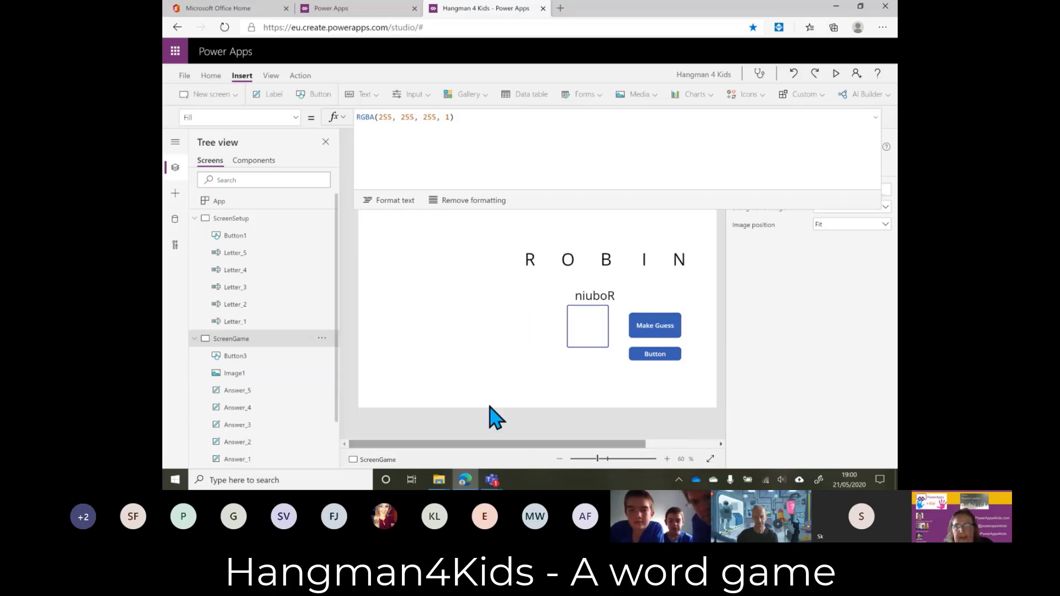
pyautogui.click(875, 117)
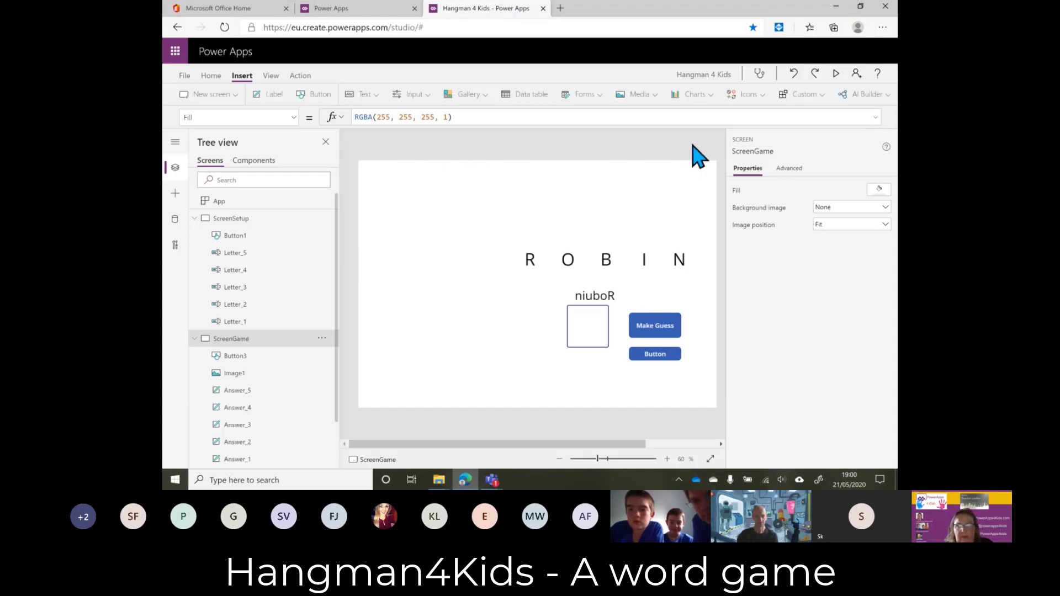
pyautogui.click(654, 97)
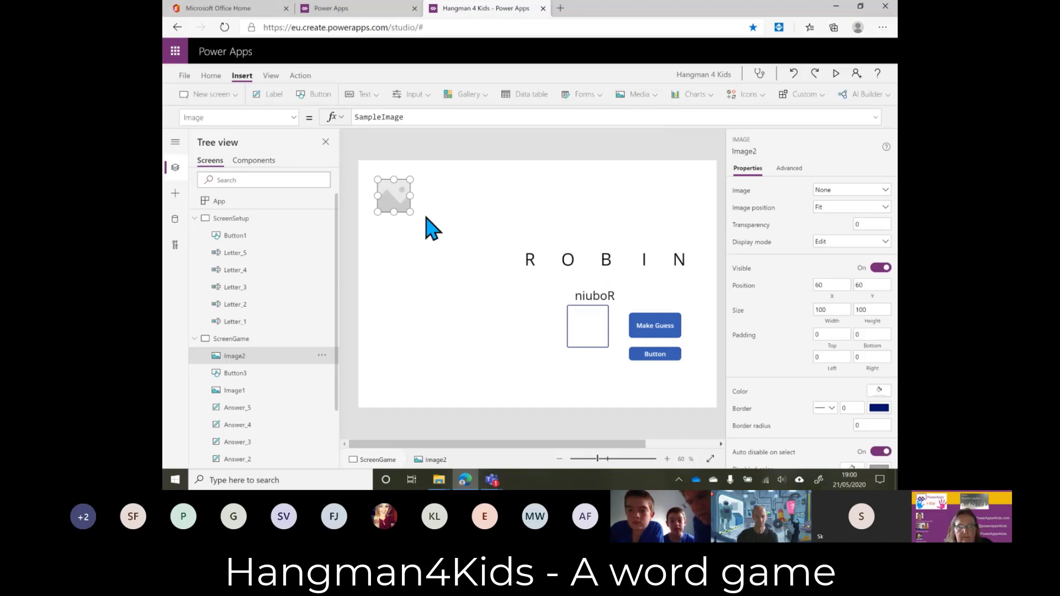
# Step: Resize Image2 to about 440x473 at position 40,182 and set its Image to winner
pyautogui.moveTo(410, 211); pyautogui.dragTo(525, 334)
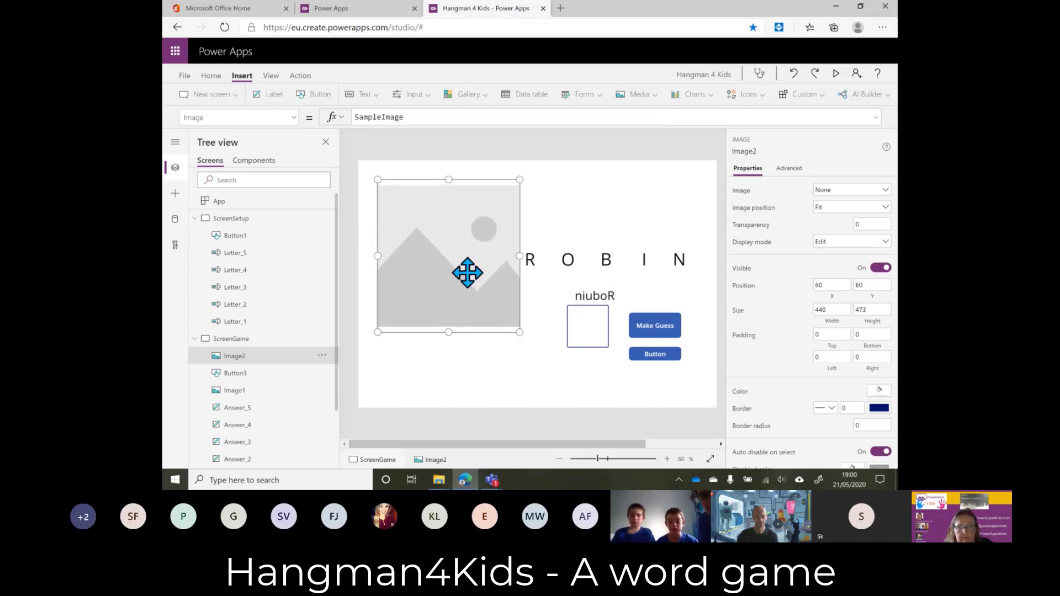
pyautogui.moveTo(466, 272); pyautogui.dragTo(463, 313)
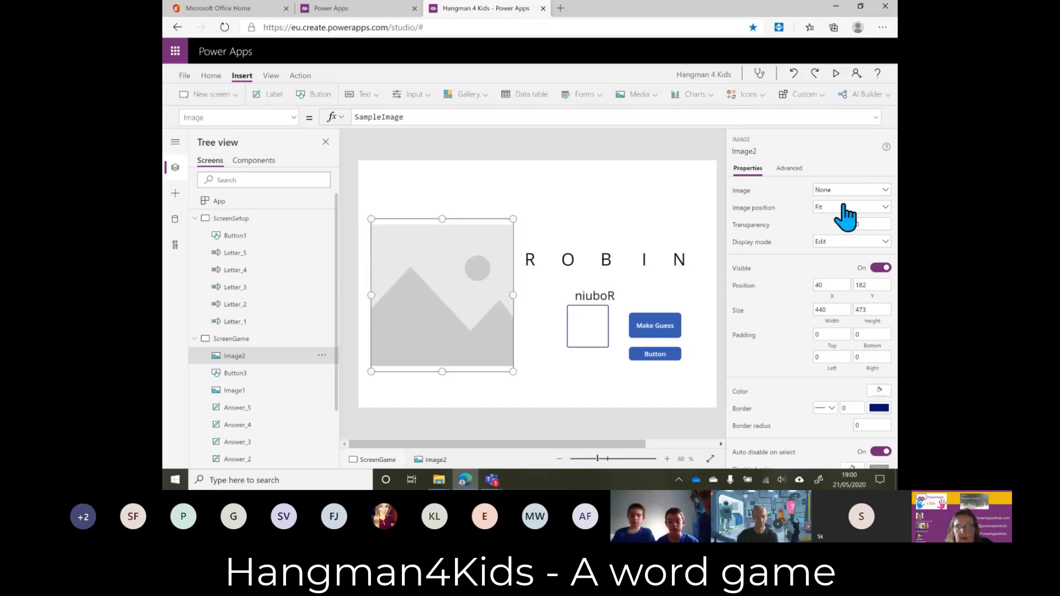
pyautogui.click(885, 191)
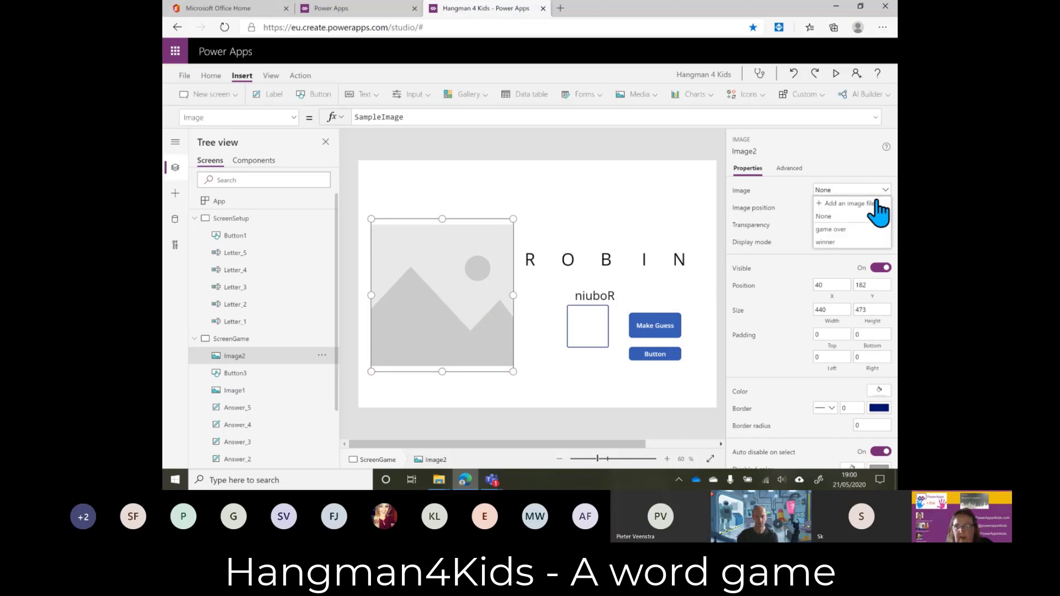
pyautogui.click(837, 242)
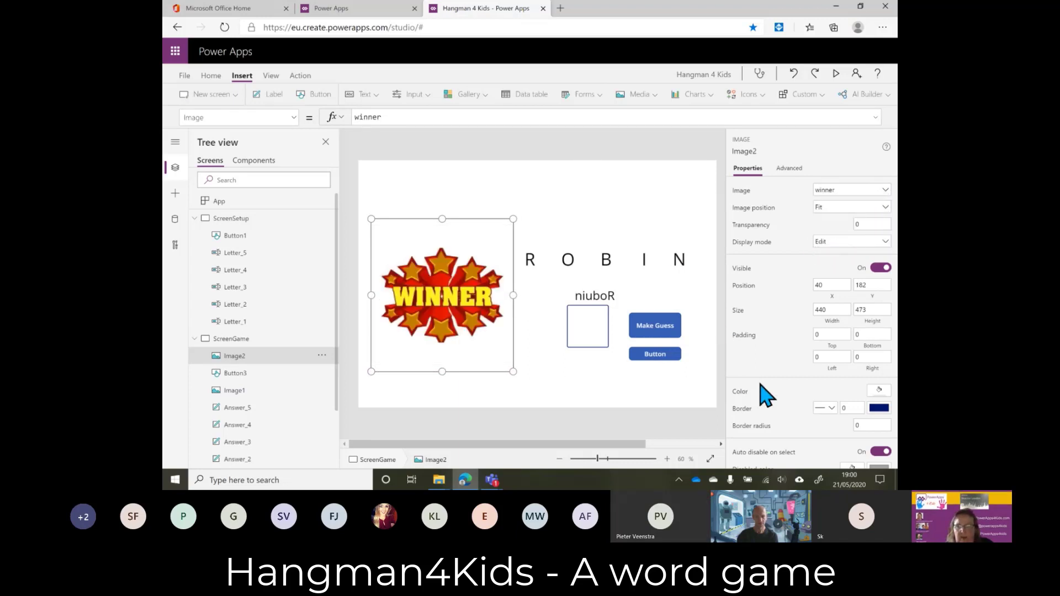
pyautogui.click(741, 272)
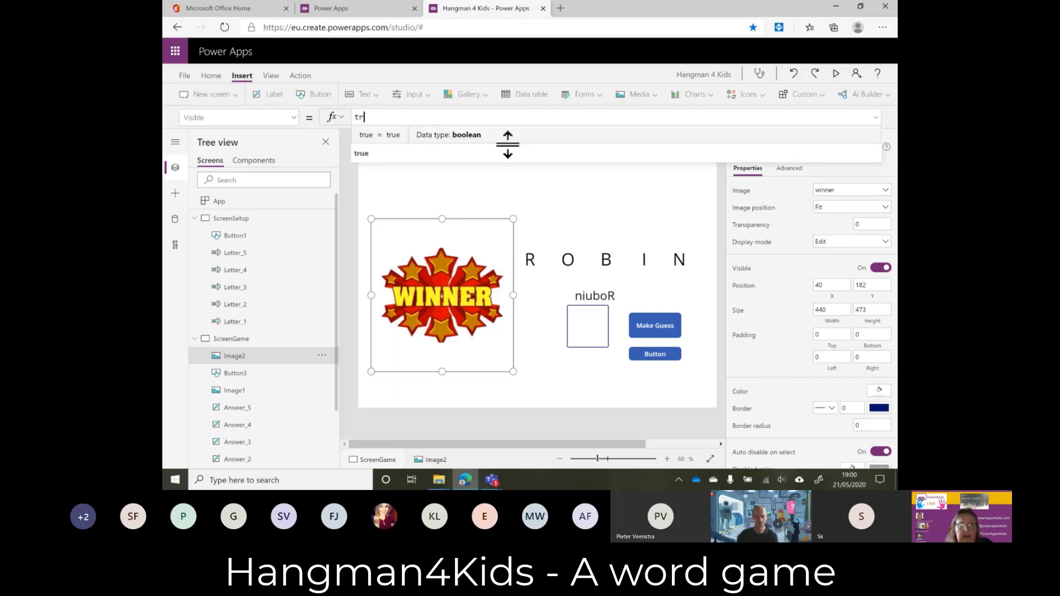
# Step: Change Image2's Visible formula from true to Score = 5
pyautogui.press('BackSpace')
pyautogui.press('BackSpace')
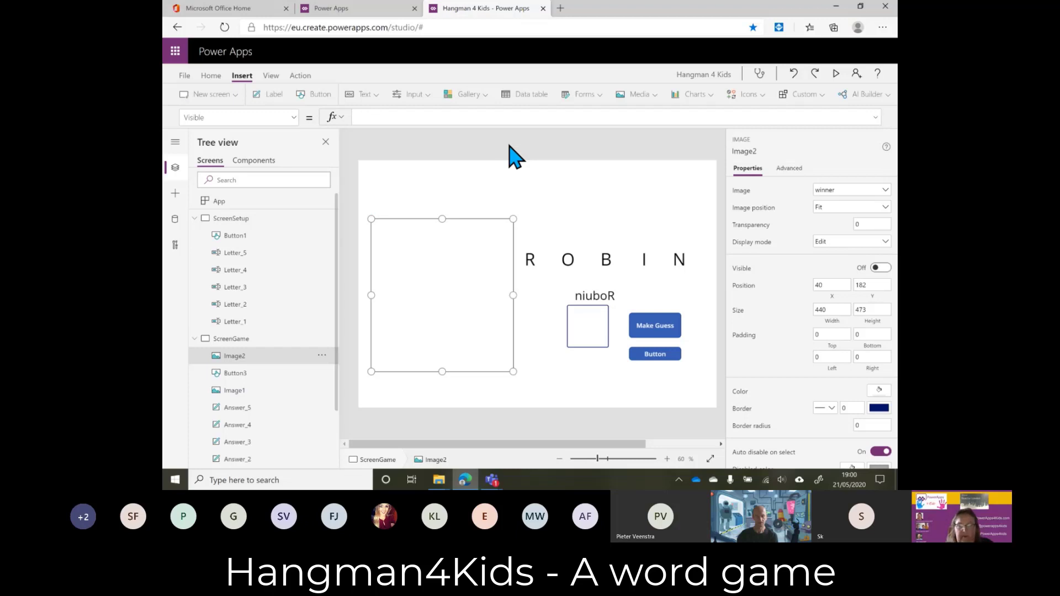
pyautogui.write('Score')
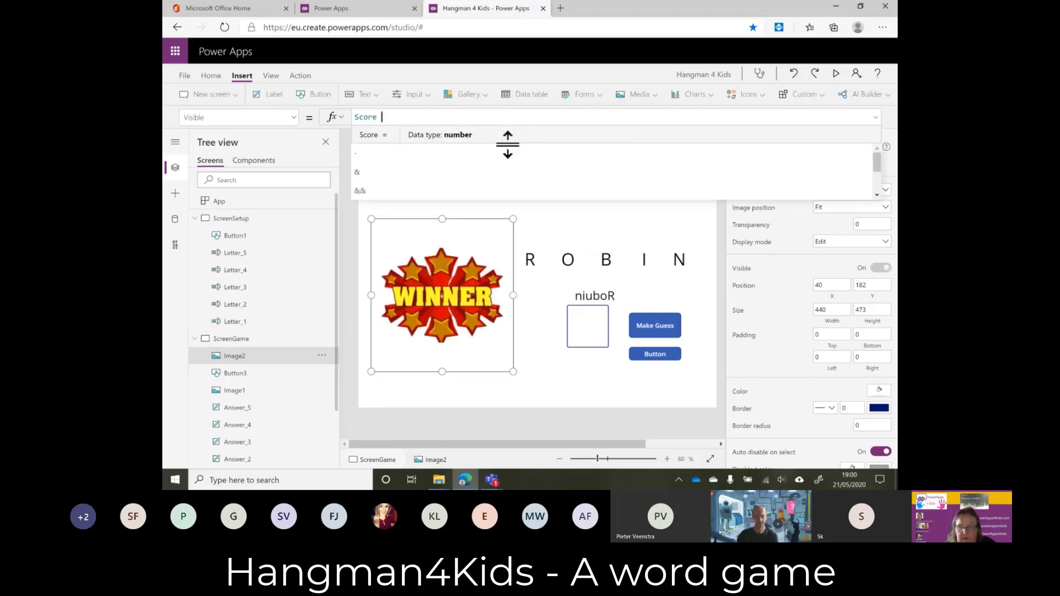
pyautogui.write(' >=')
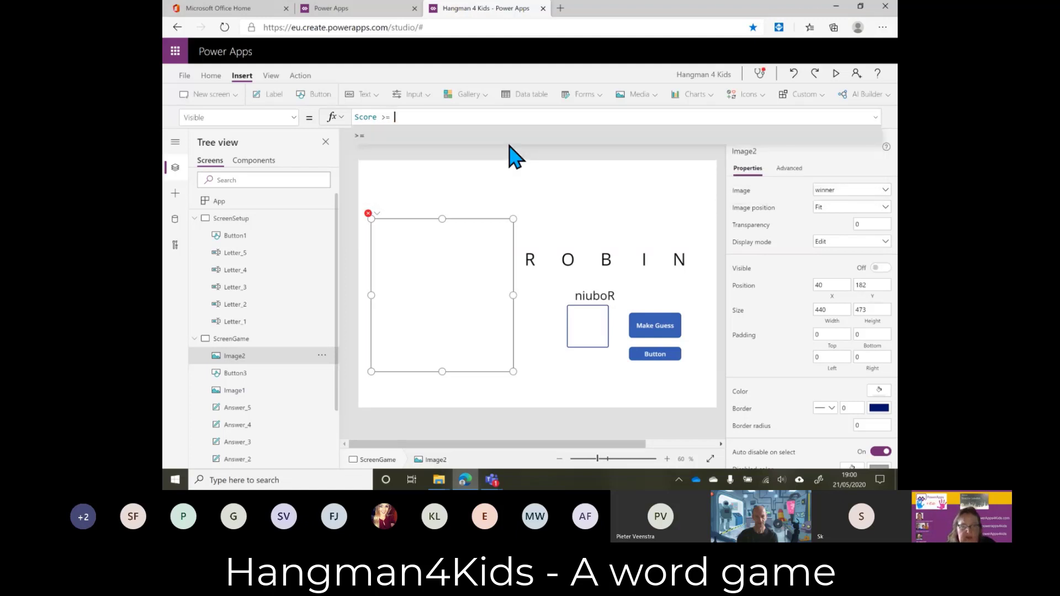
pyautogui.write(' 5')
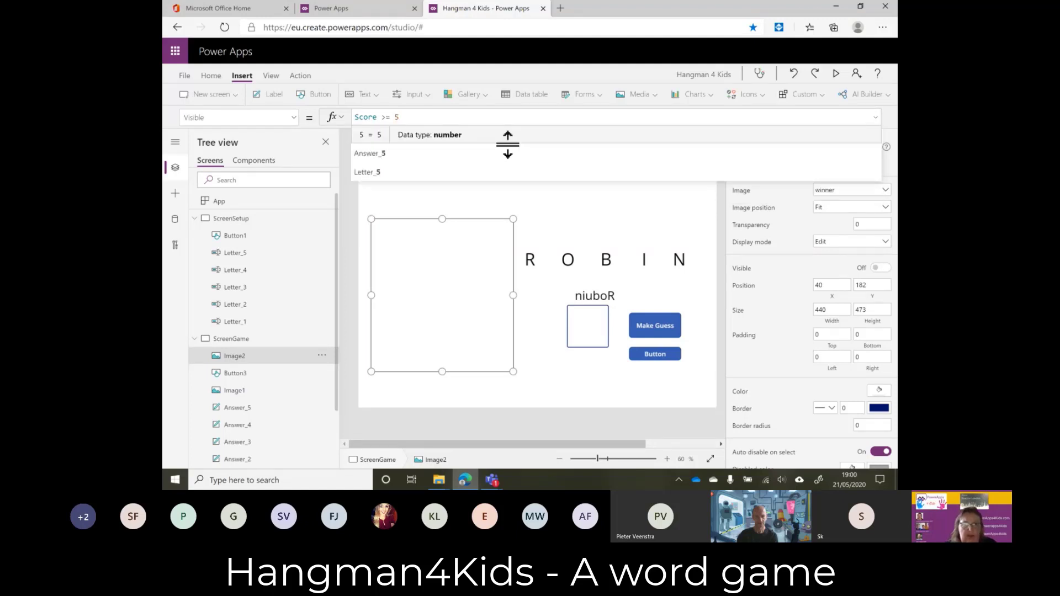
pyautogui.press('BackSpace')
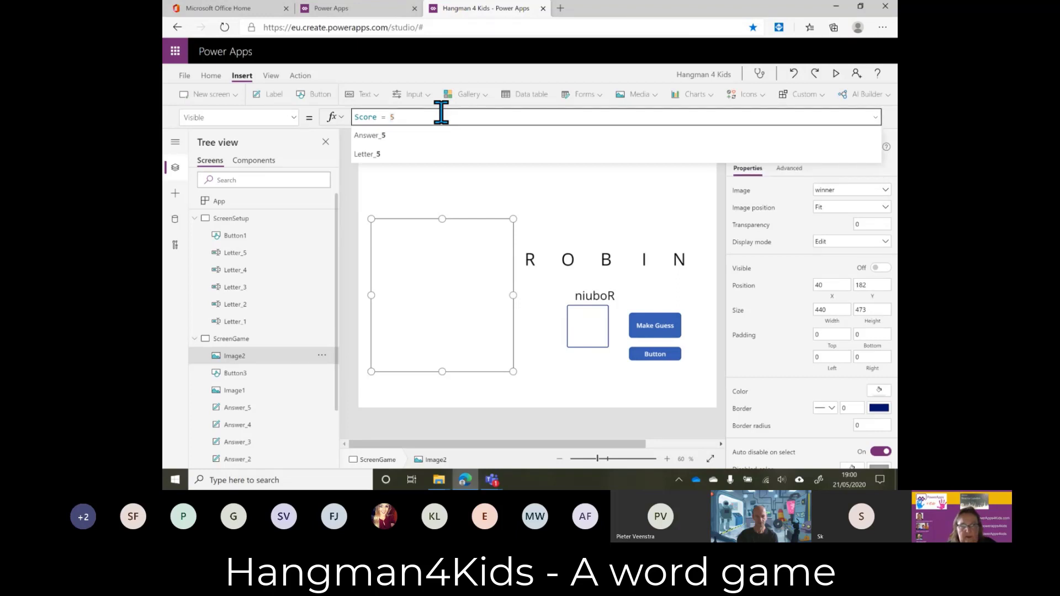
pyautogui.click(575, 201)
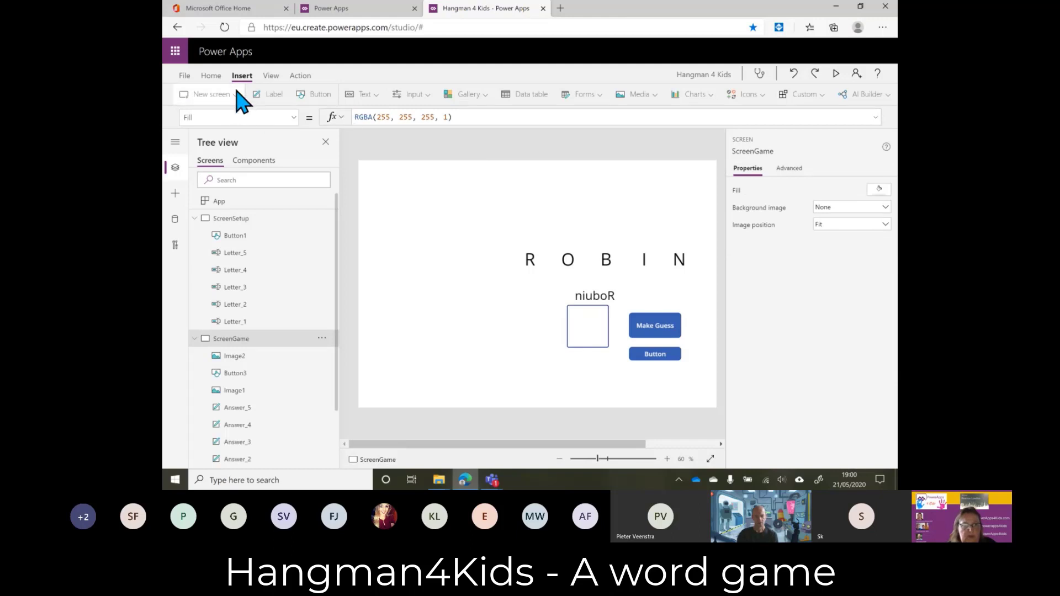
# Step: Add a label with Text Score, then preview guessing Z to see 5 and the winner picture
pyautogui.click(271, 95)
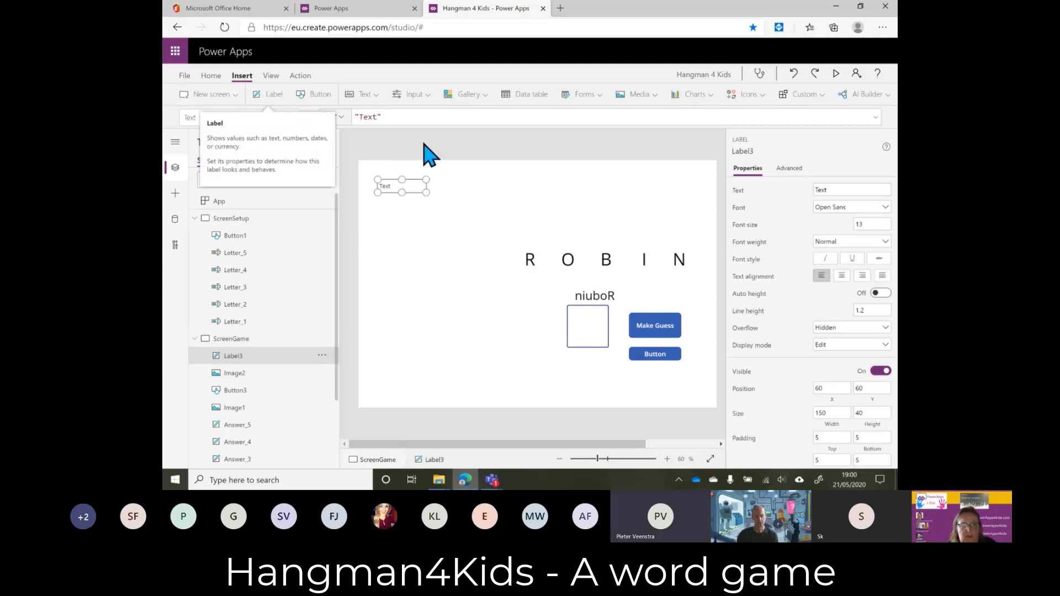
pyautogui.write('Score')
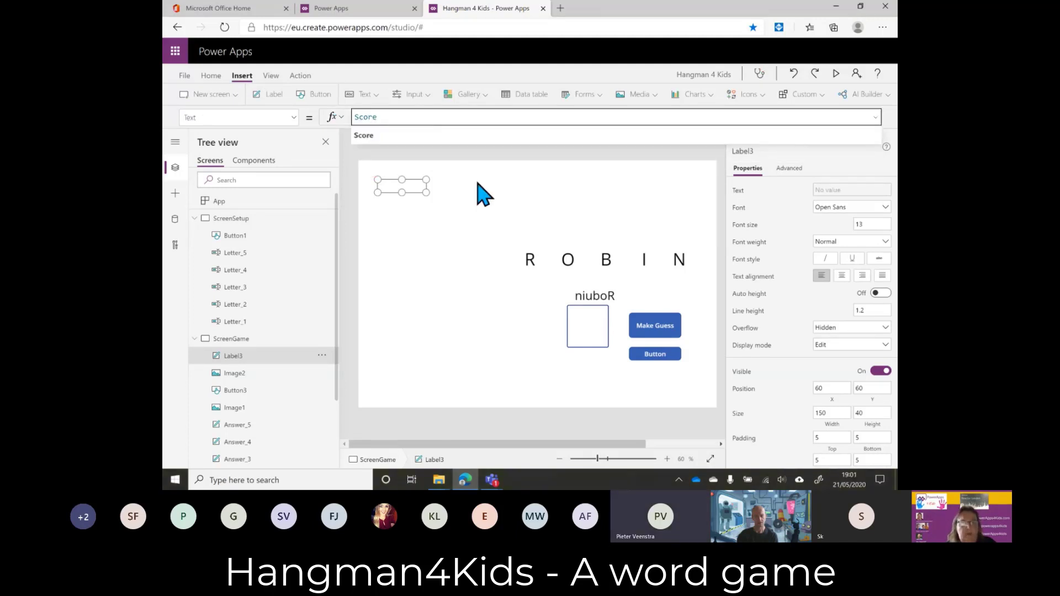
pyautogui.click(836, 74)
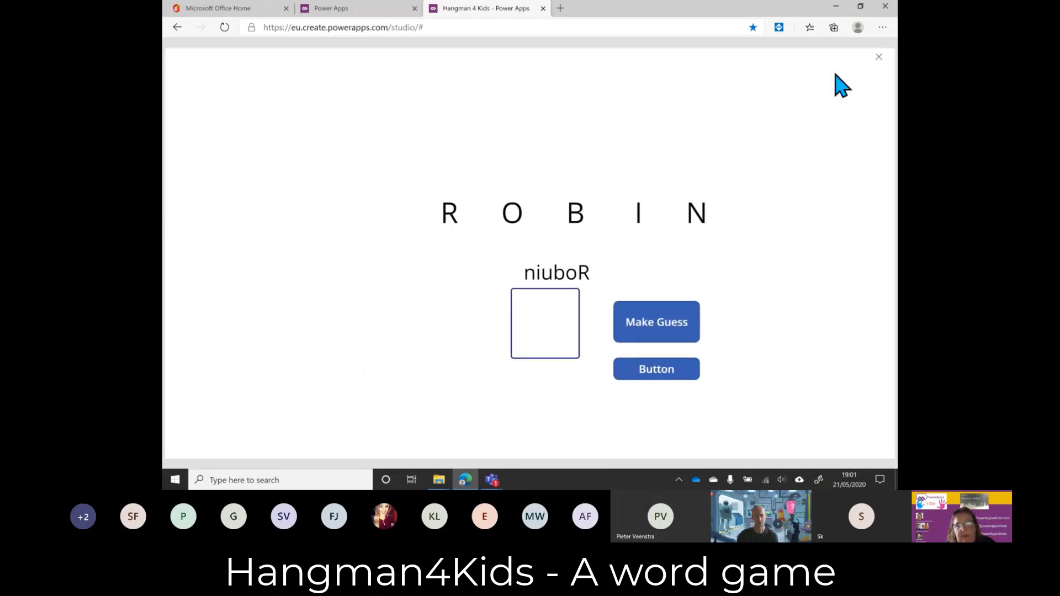
pyautogui.click(551, 322)
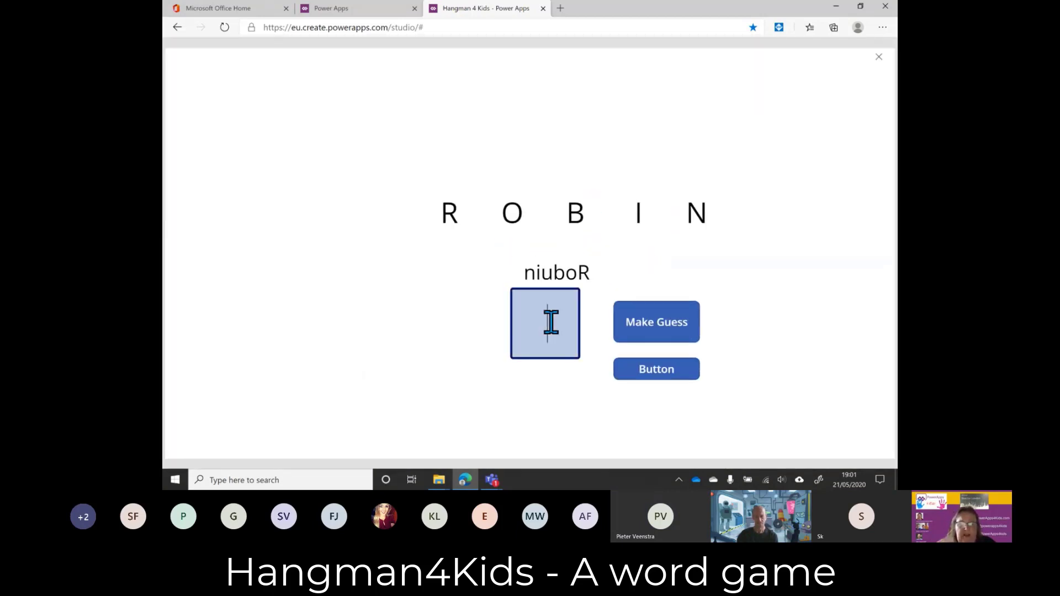
pyautogui.write('Z')
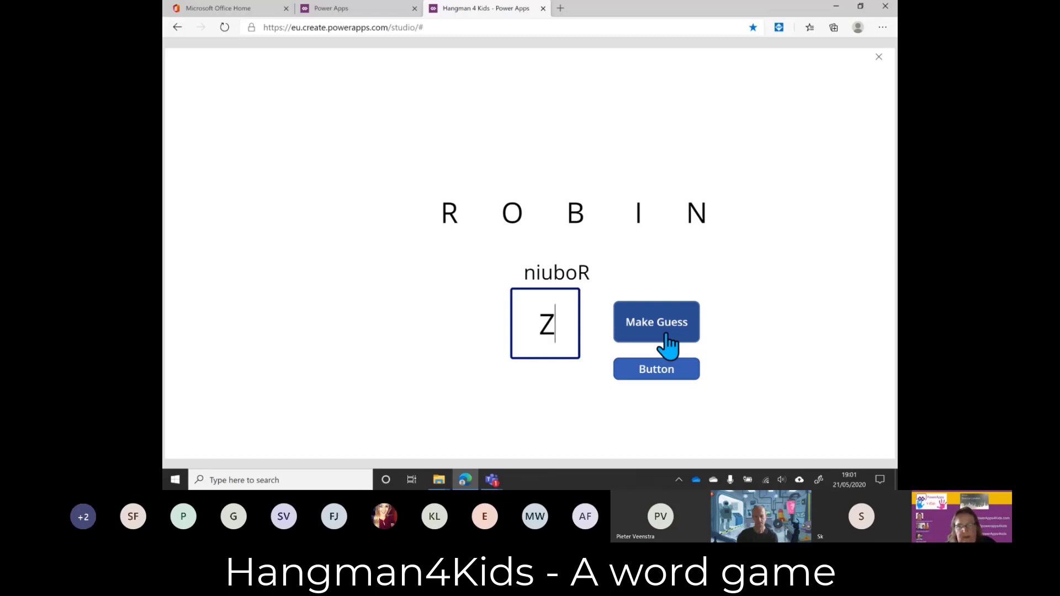
pyautogui.click(669, 345)
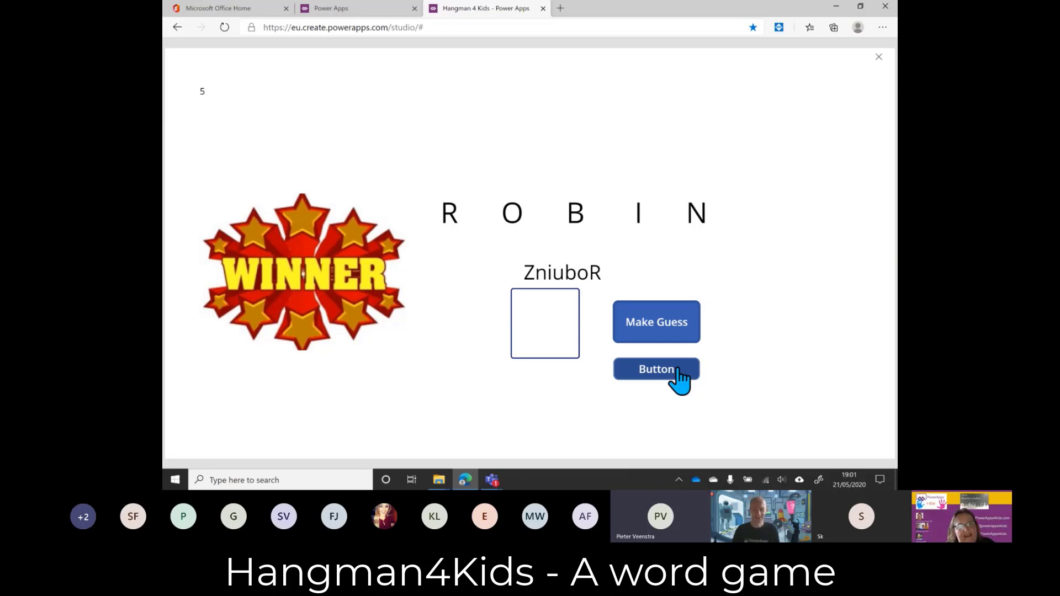
pyautogui.click(878, 58)
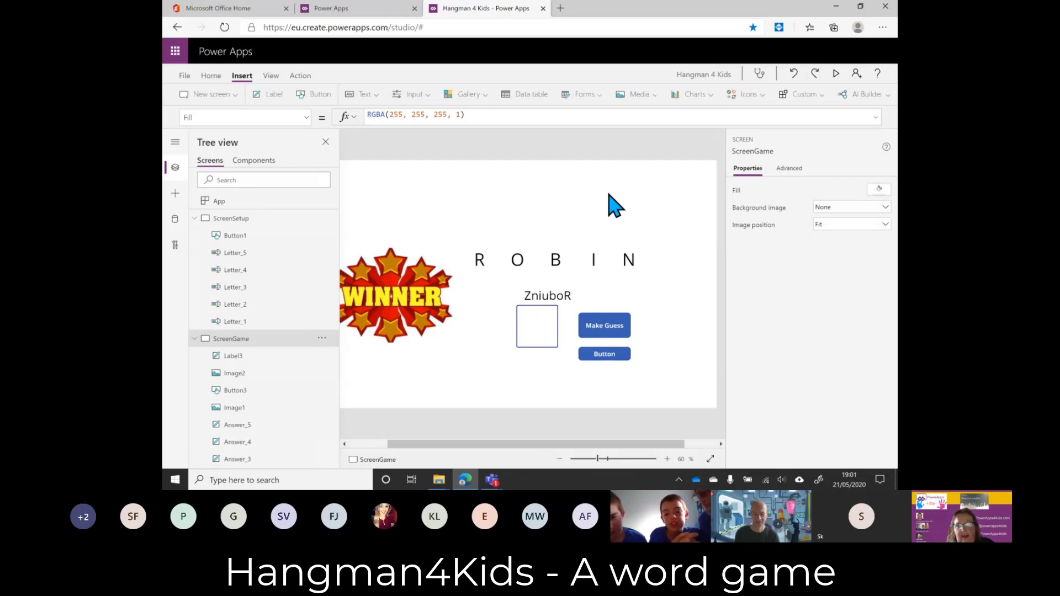
# Step: Place another label beside the guess controls and check GuessCount in the Make Guess formula
pyautogui.click(272, 95)
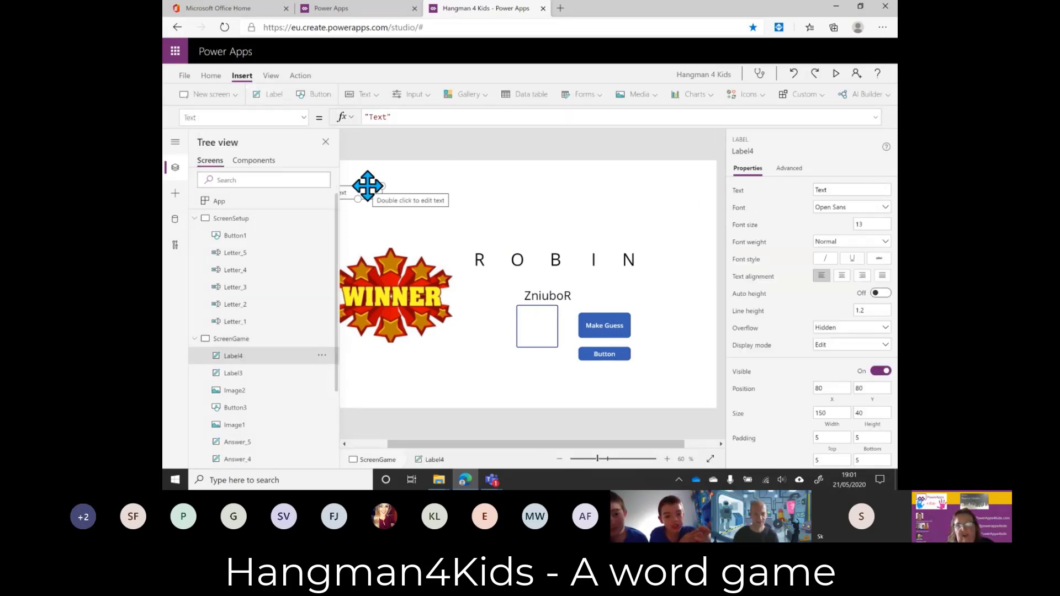
pyautogui.moveTo(367, 186); pyautogui.dragTo(656, 288)
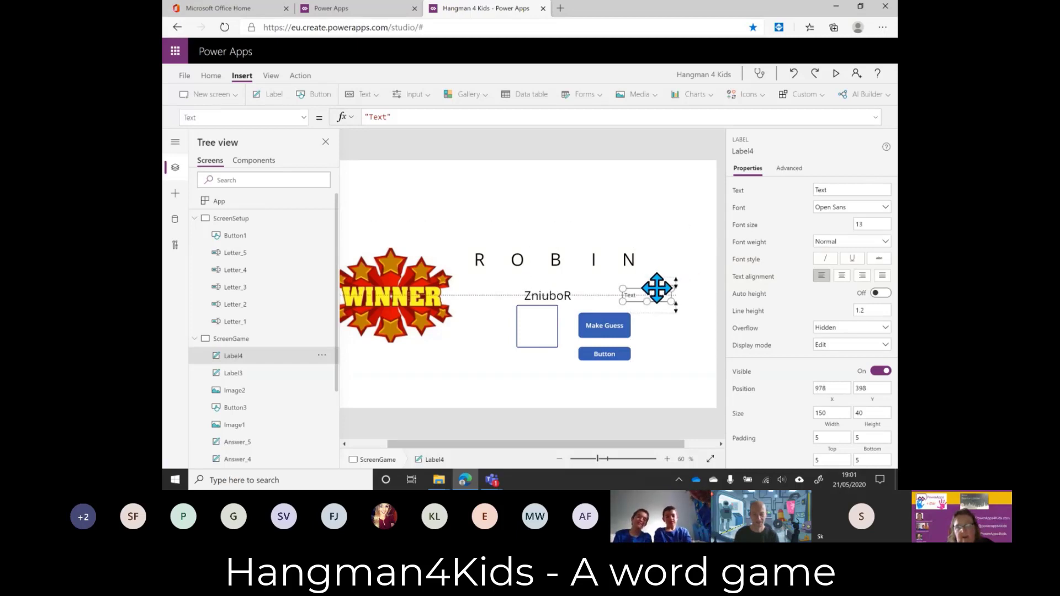
pyautogui.click(632, 329)
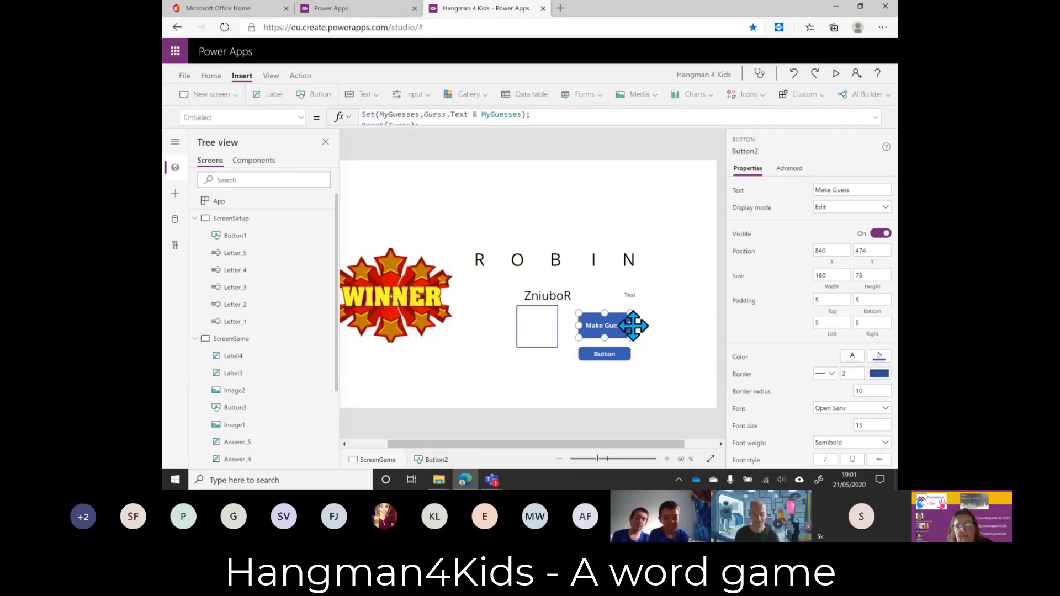
pyautogui.click(875, 120)
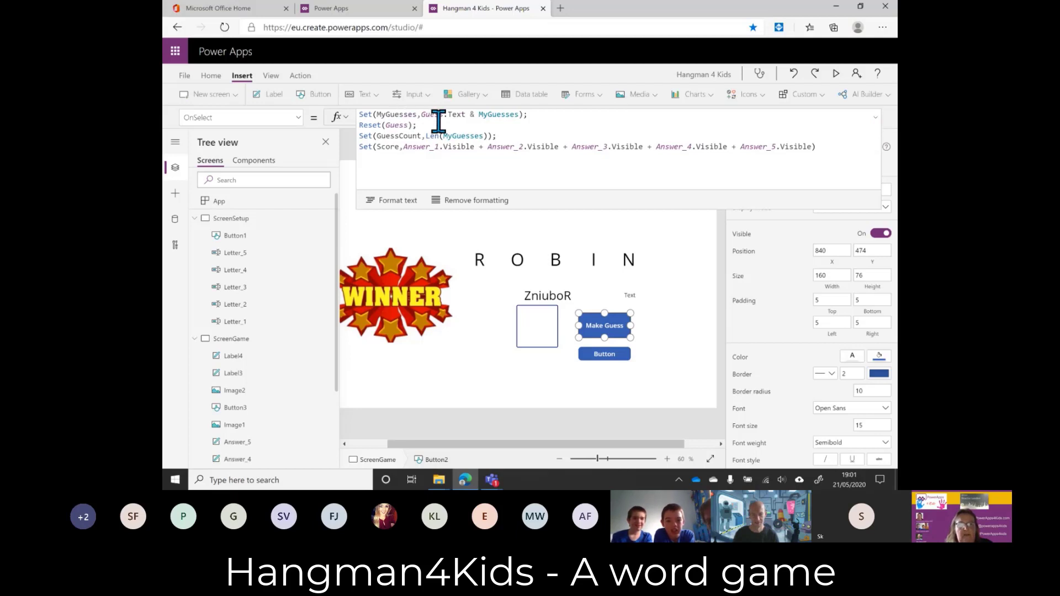
pyautogui.moveTo(425, 136); pyautogui.dragTo(461, 136)
pyautogui.click(409, 136)
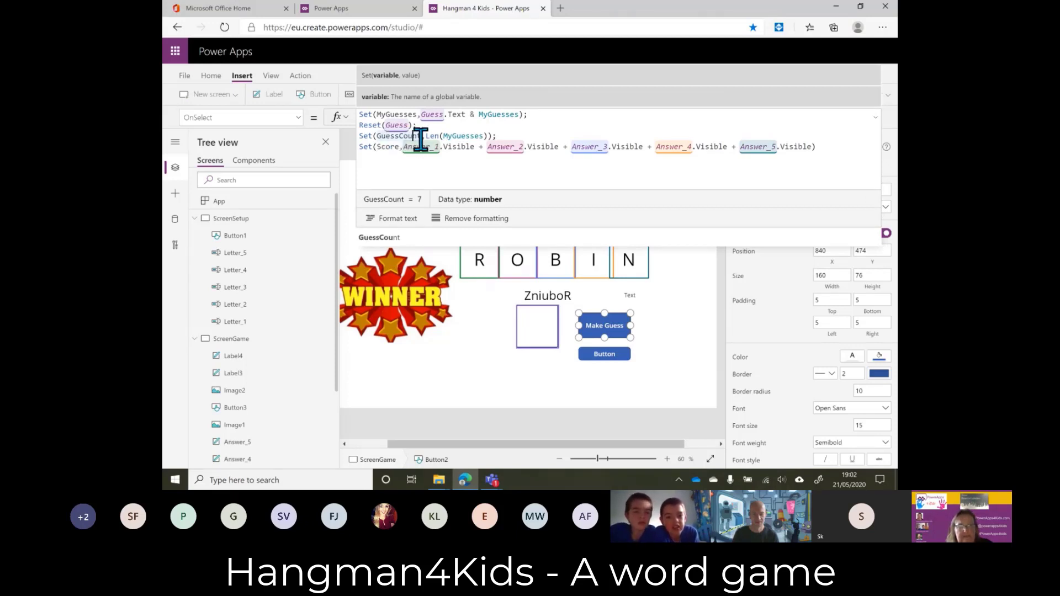
# Step: Set the small label's Text to GuessCount and run the game in preview
pyautogui.click(636, 297)
pyautogui.moveTo(386, 117); pyautogui.dragTo(356, 117)
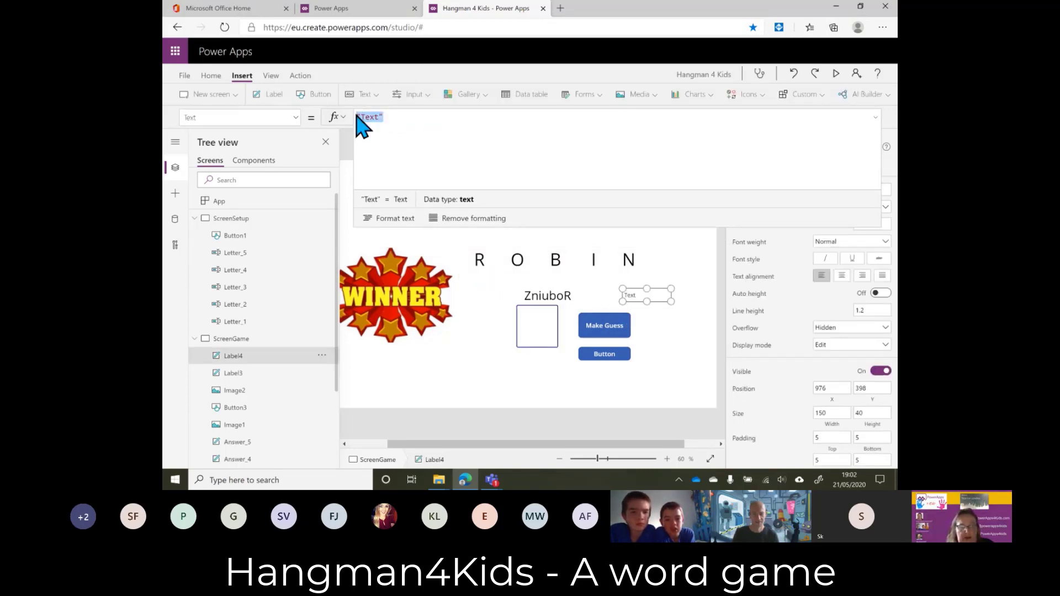
pyautogui.write('gu')
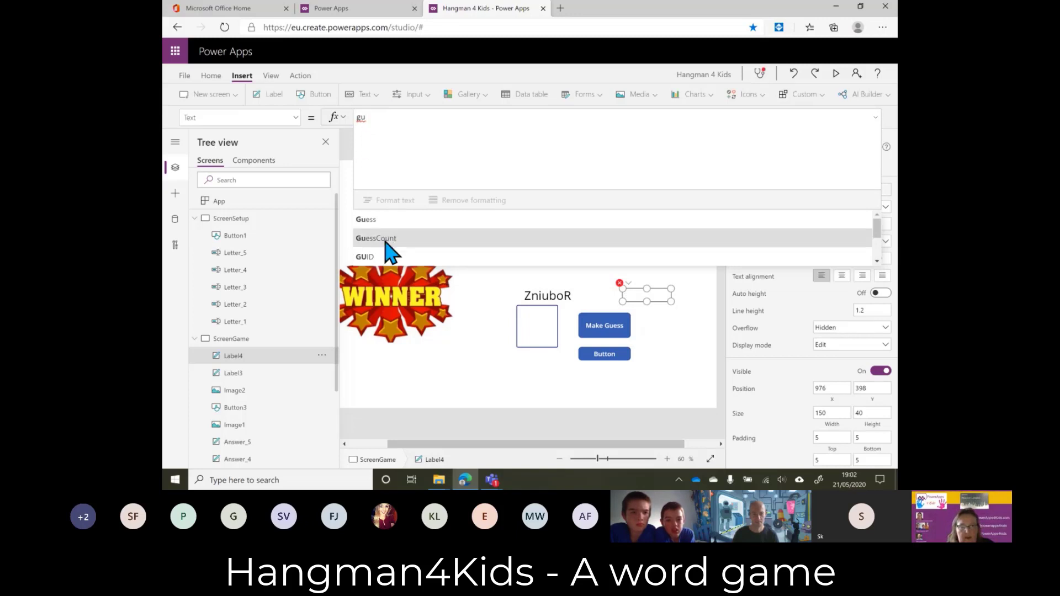
pyautogui.click(386, 240)
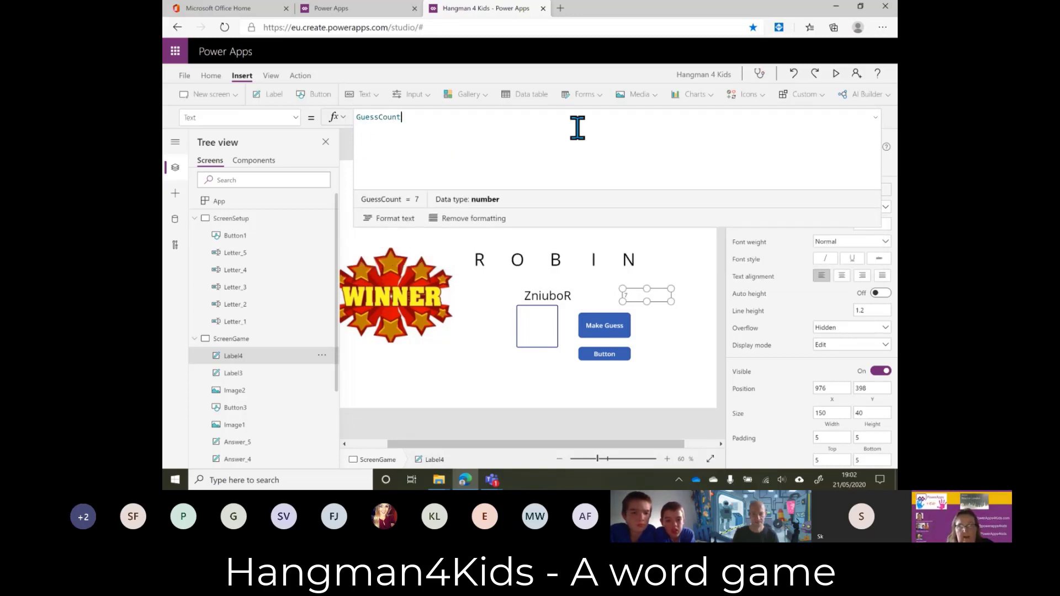
pyautogui.click(835, 73)
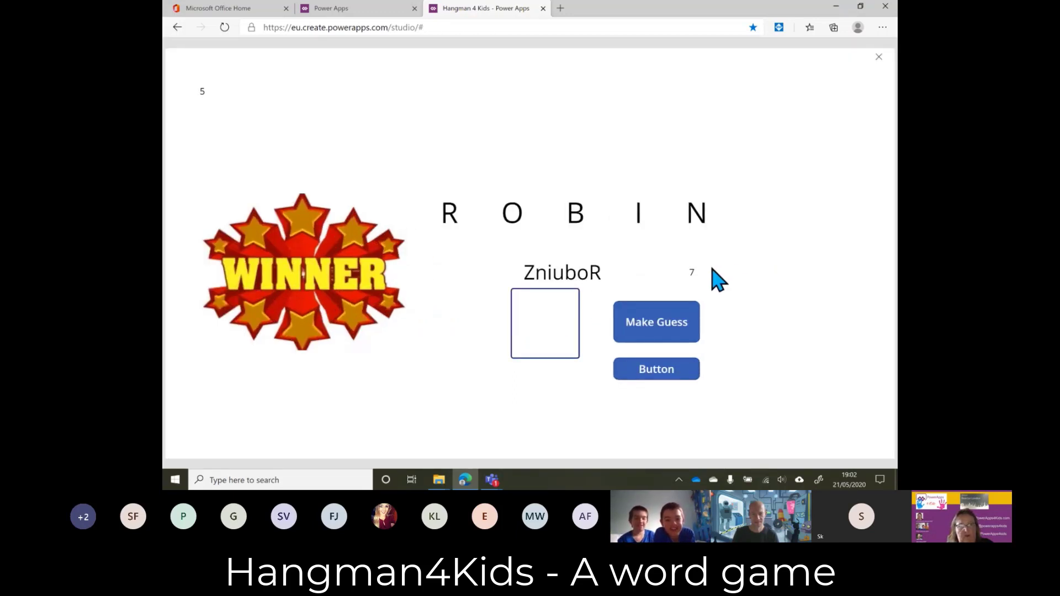
# Step: Guess p in the preview, raising the count to 8, then close it
pyautogui.click(543, 319)
pyautogui.write('p')
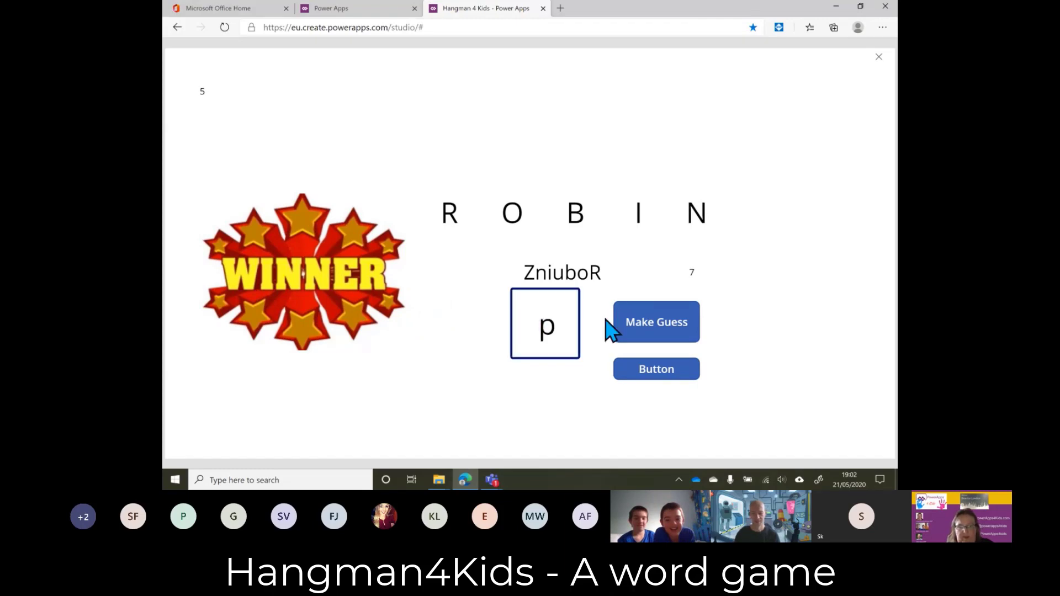
pyautogui.click(644, 323)
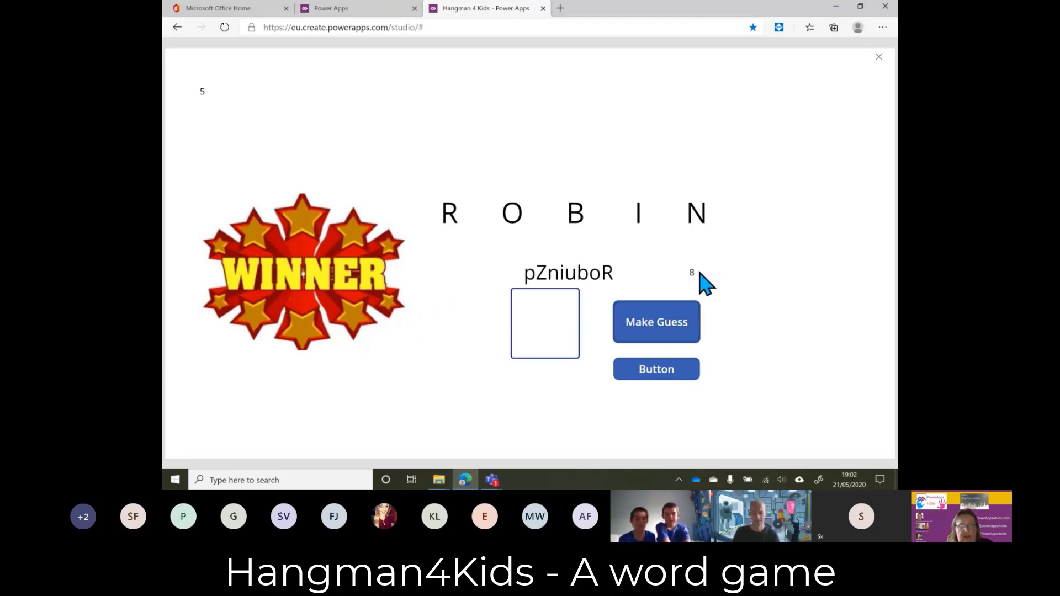
pyautogui.click(879, 57)
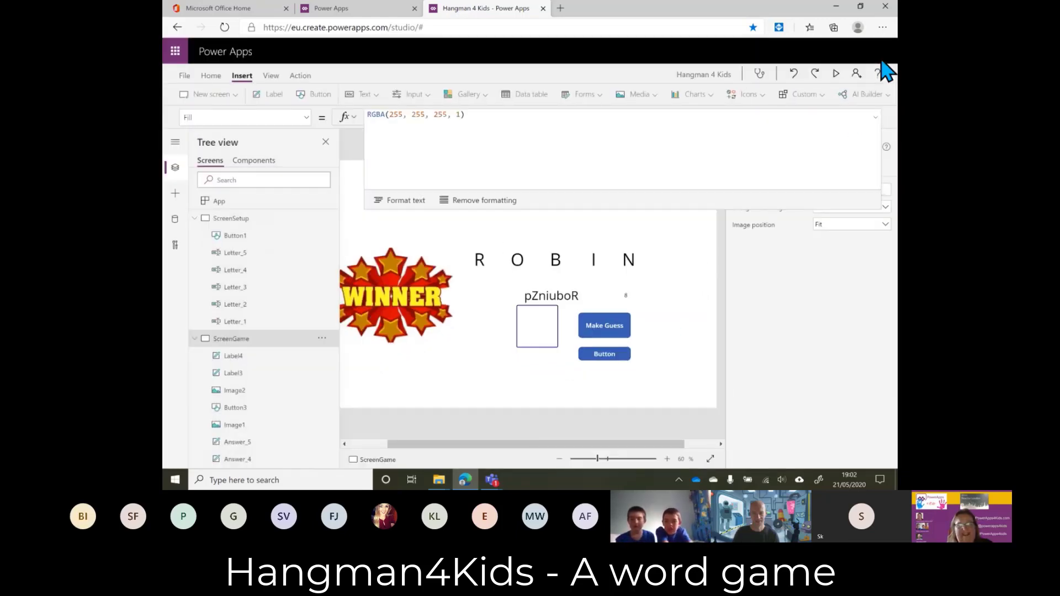
# Step: Expand and collapse the Make Guess OnSelect formula to review it
pyautogui.click(875, 122)
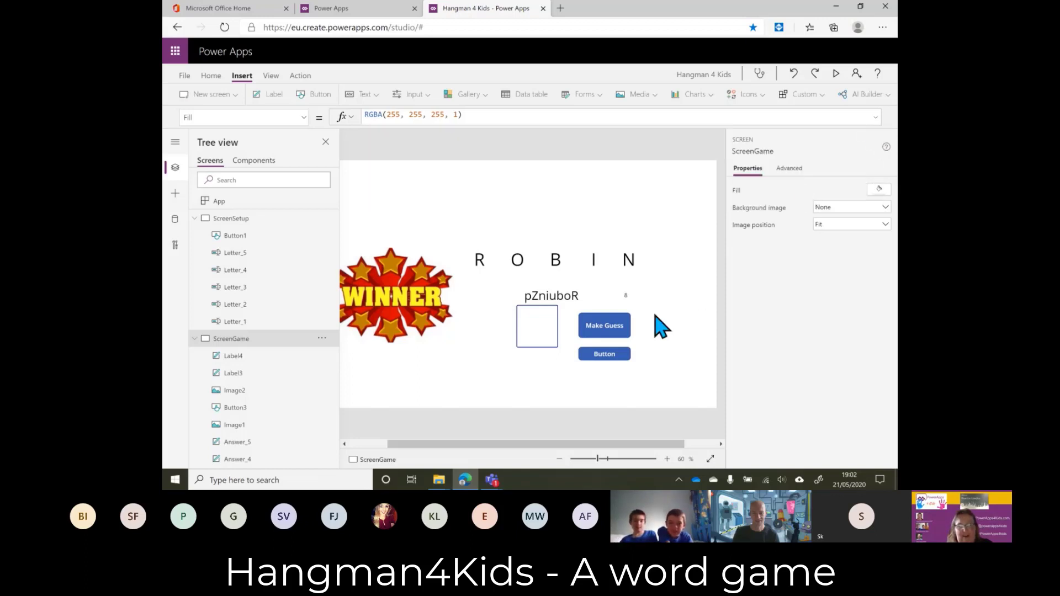
pyautogui.click(625, 330)
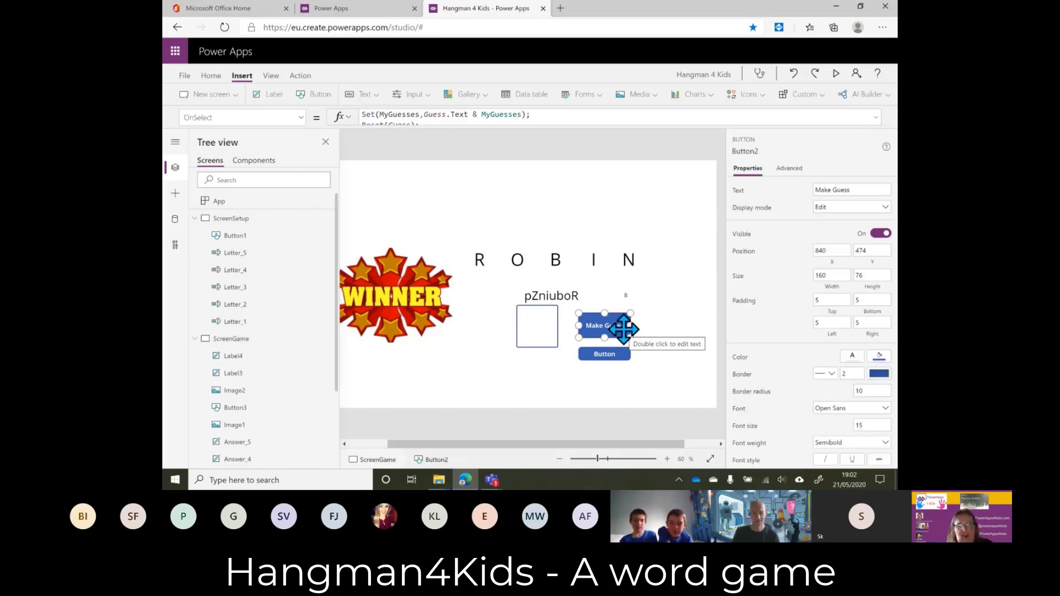
pyautogui.click(875, 118)
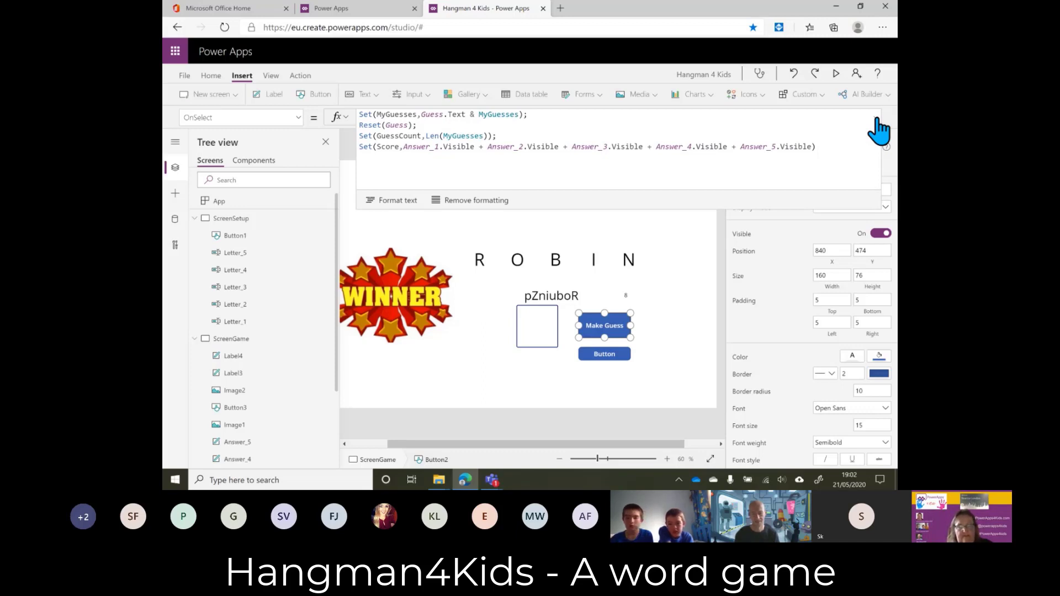
pyautogui.click(874, 118)
pyautogui.moveTo(559, 439); pyautogui.dragTo(527, 450)
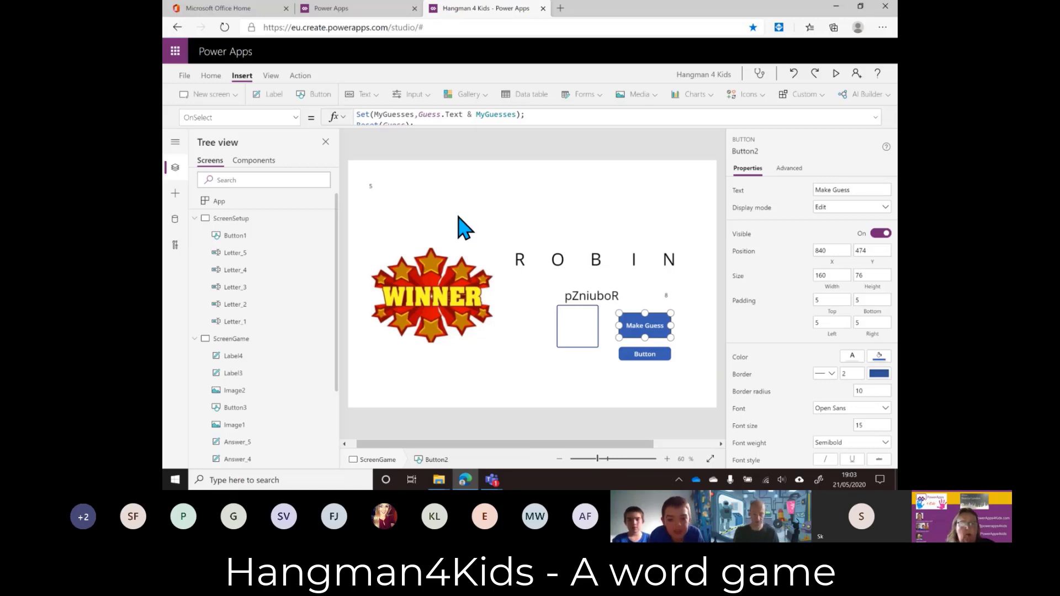
# Step: Label Button3 'New Game' and stretch it to a height of 90
pyautogui.click(652, 355)
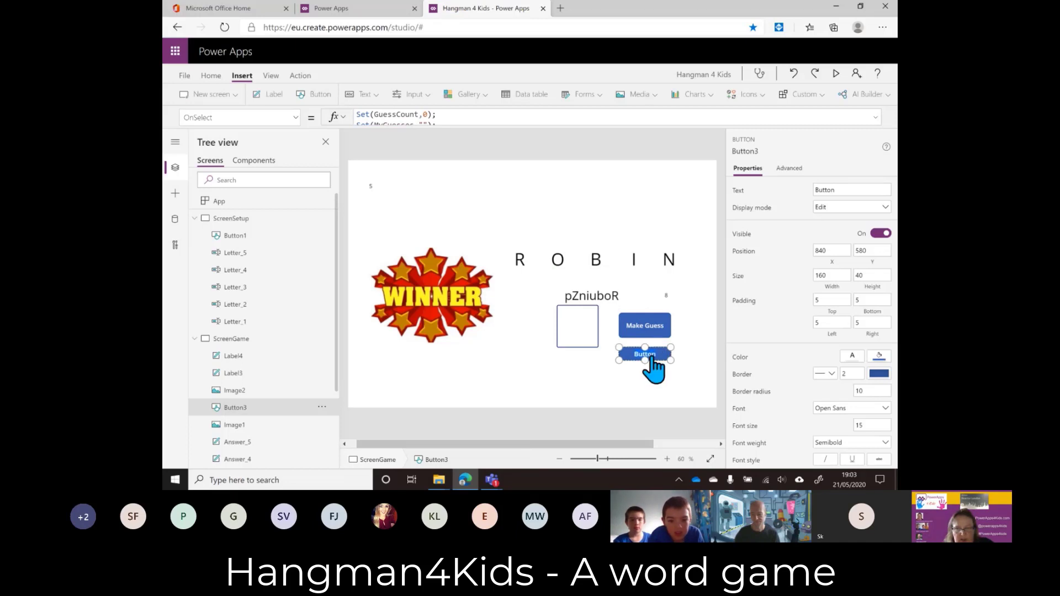
pyautogui.write('New')
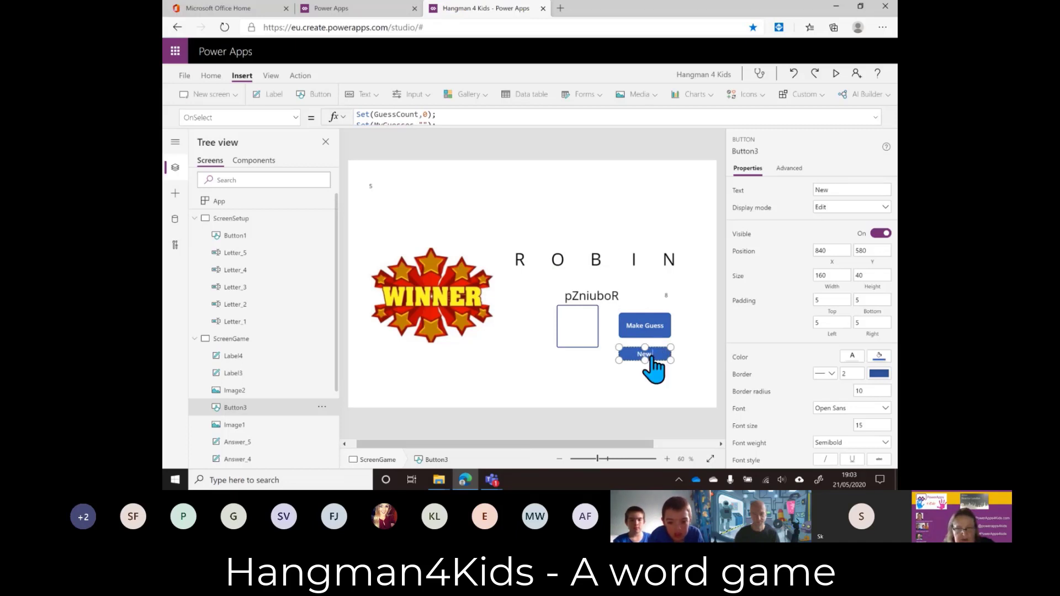
pyautogui.write('Game')
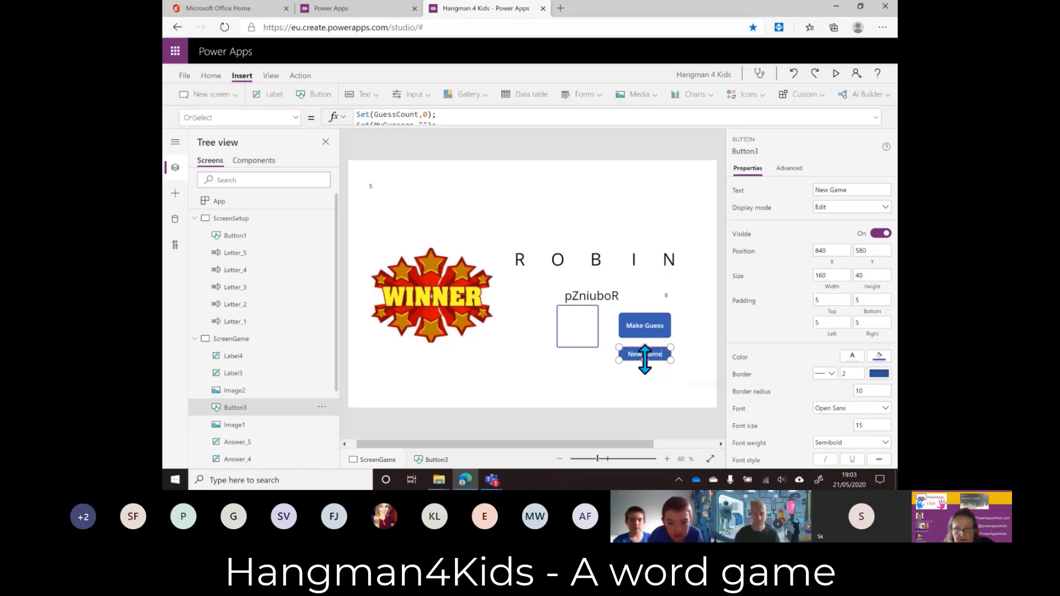
pyautogui.moveTo(645, 360); pyautogui.dragTo(644, 376)
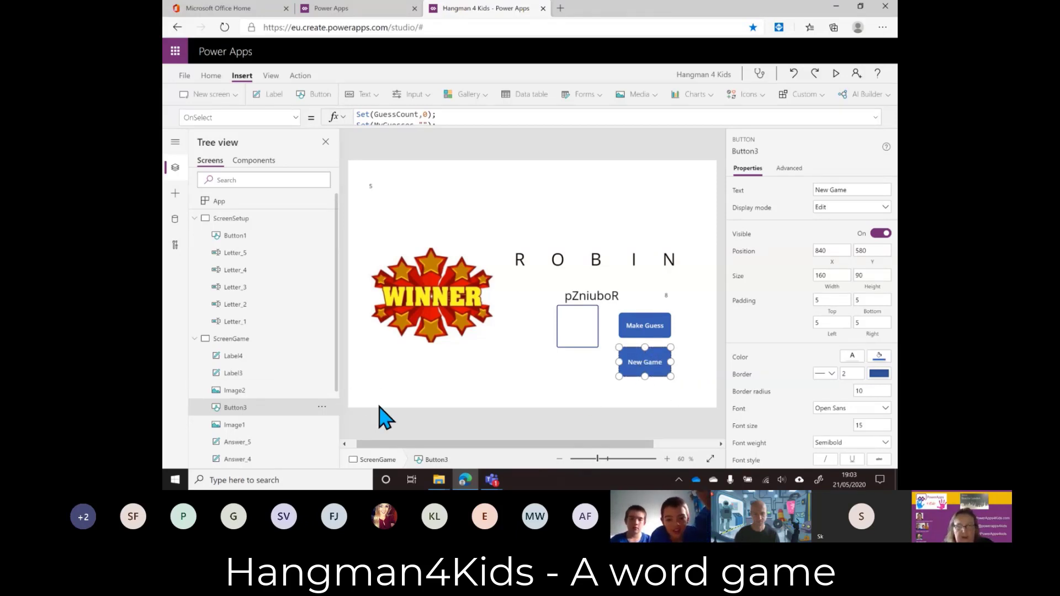
pyautogui.click(487, 383)
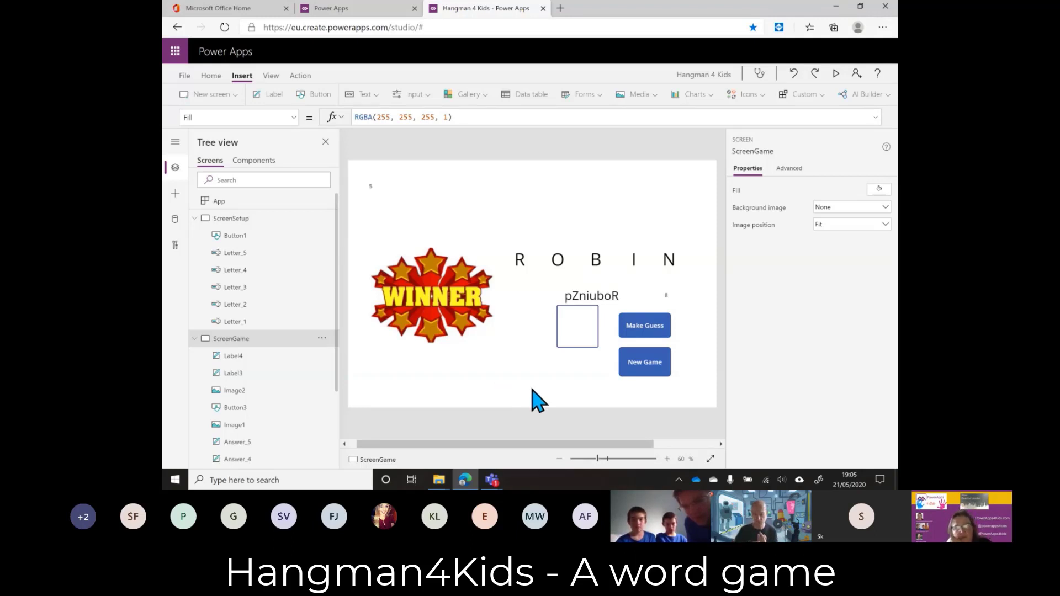
# Step: Inspect the full OnSelect formulas of the Make Guess and New Game buttons
pyautogui.click(663, 335)
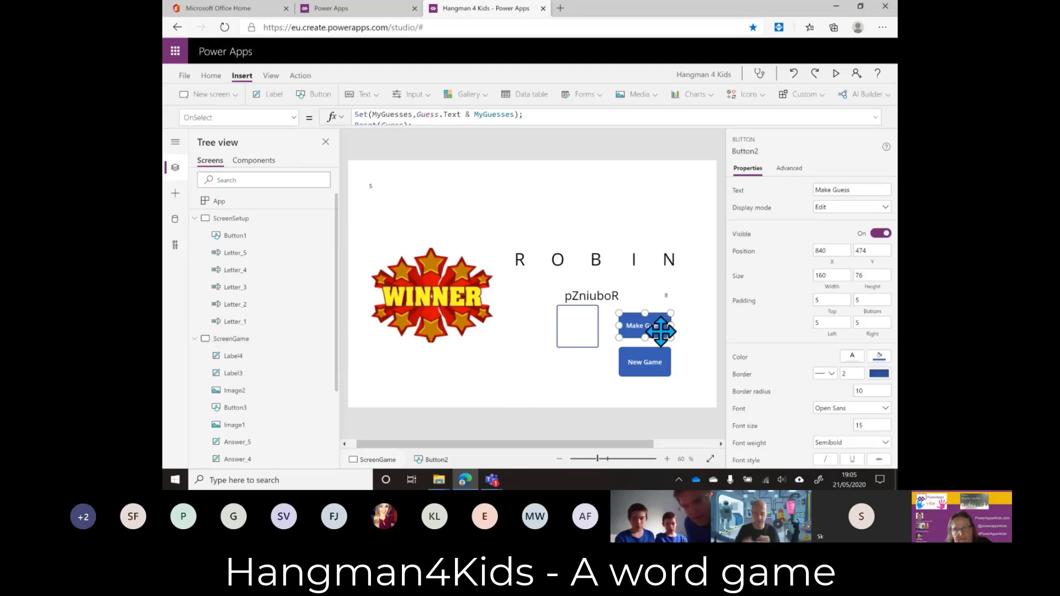
pyautogui.click(875, 118)
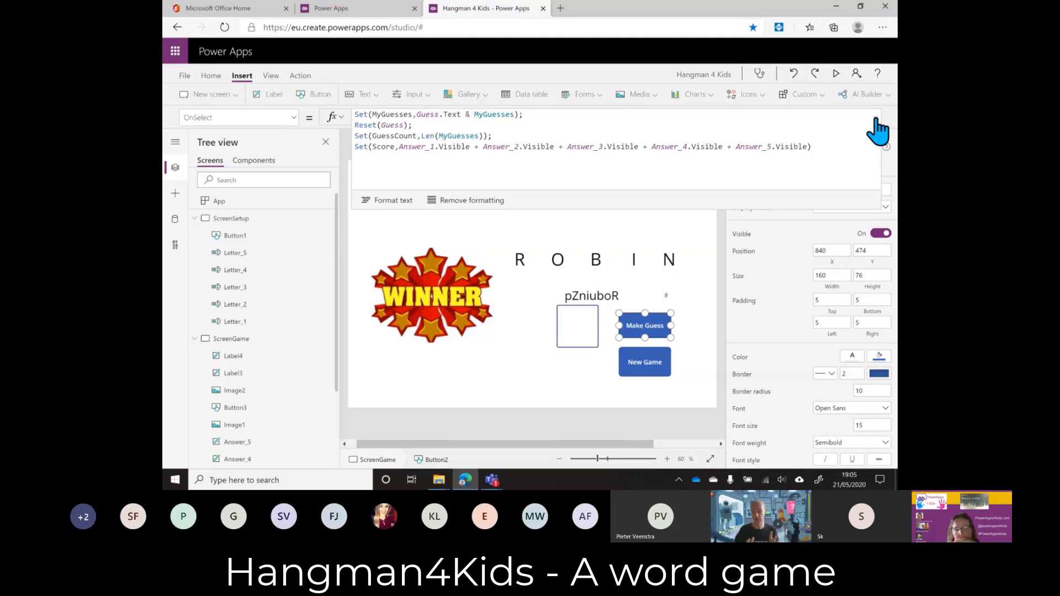
pyautogui.click(665, 366)
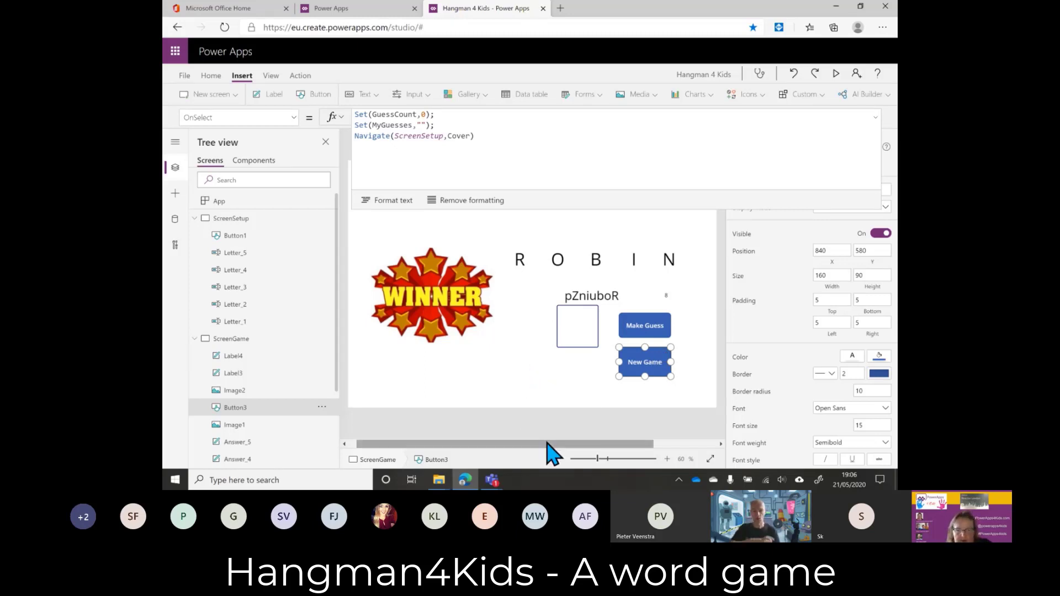
# Step: Return to the Teams meeting and stop sharing the screen
pyautogui.click(492, 480)
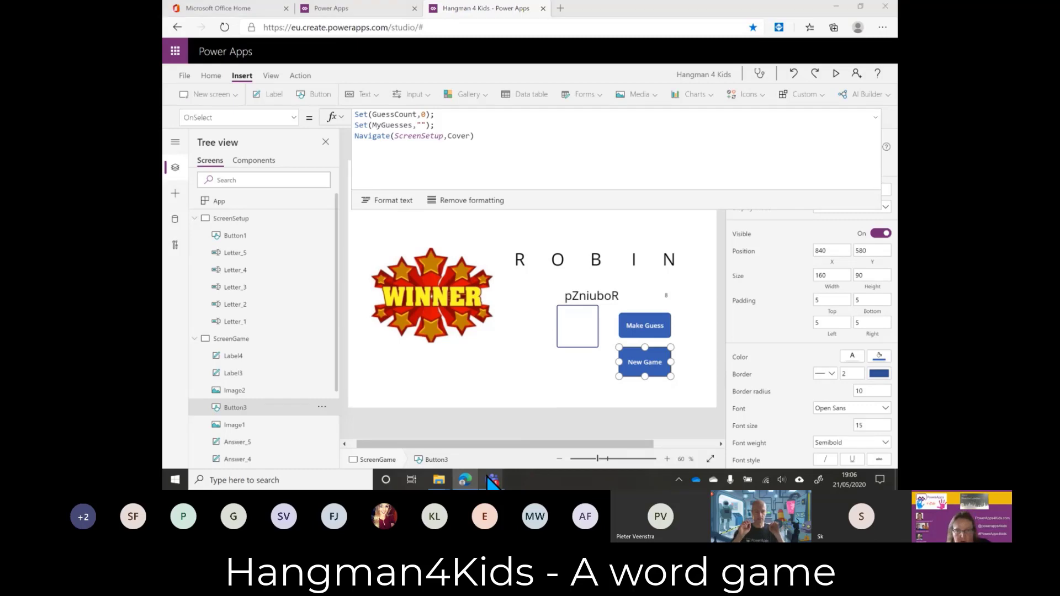
pyautogui.click(448, 428)
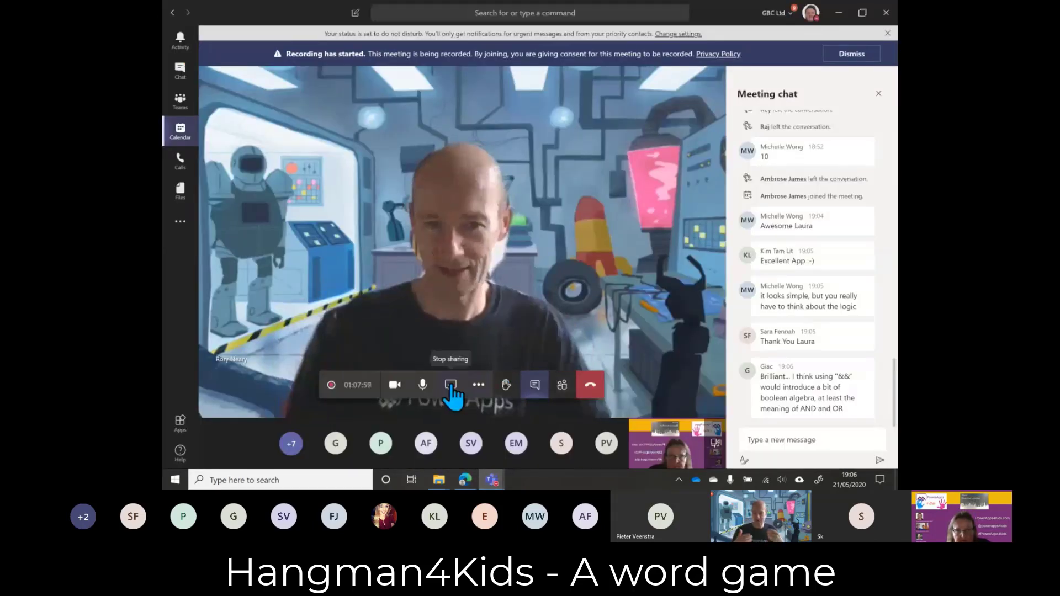
pyautogui.click(451, 385)
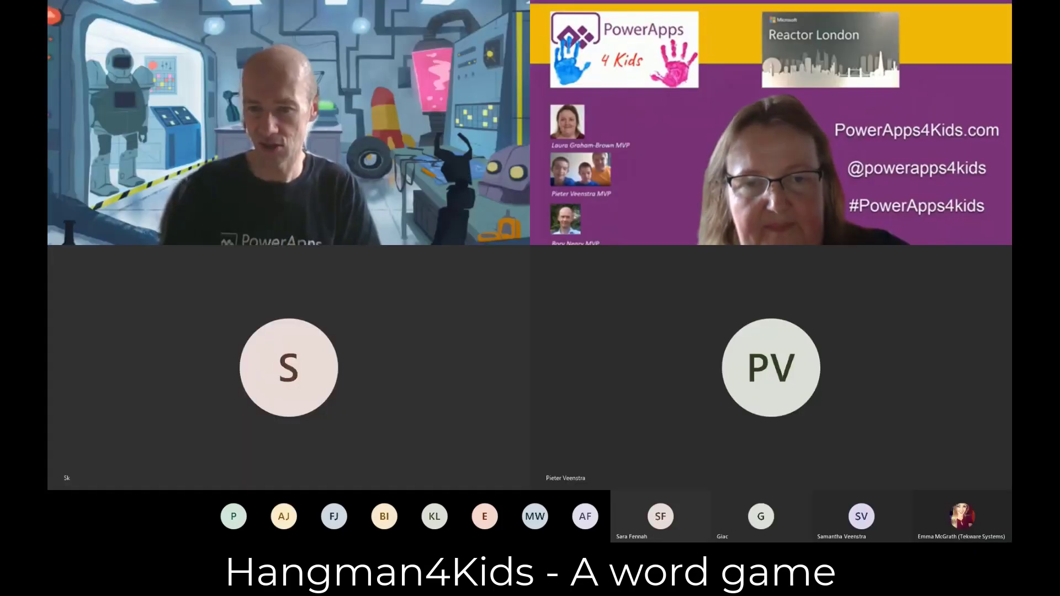